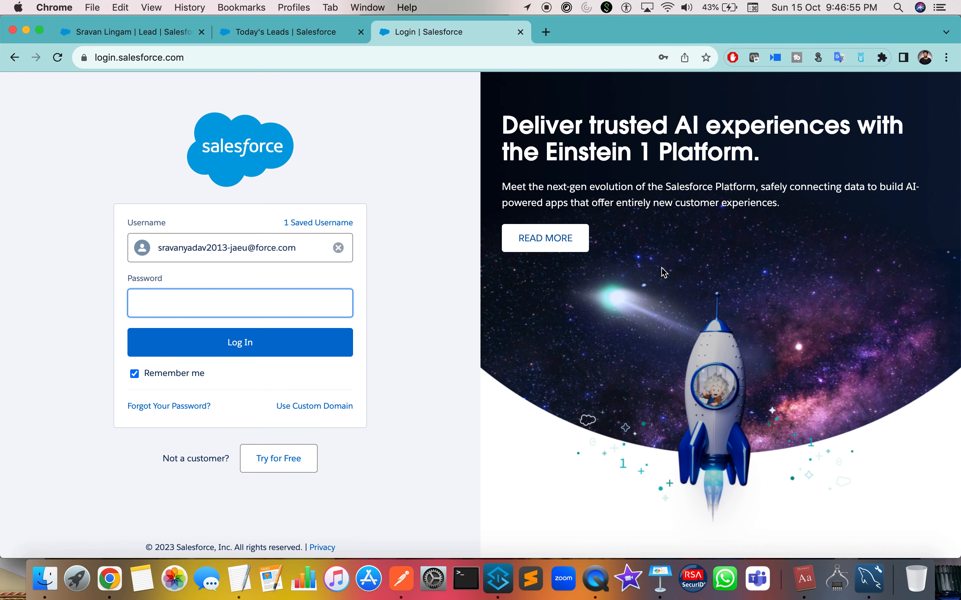
Switch from the Salesforce login page in Chrome back to Anypoint Studio.
{"action": "left_click", "coordinate": [497, 579]}
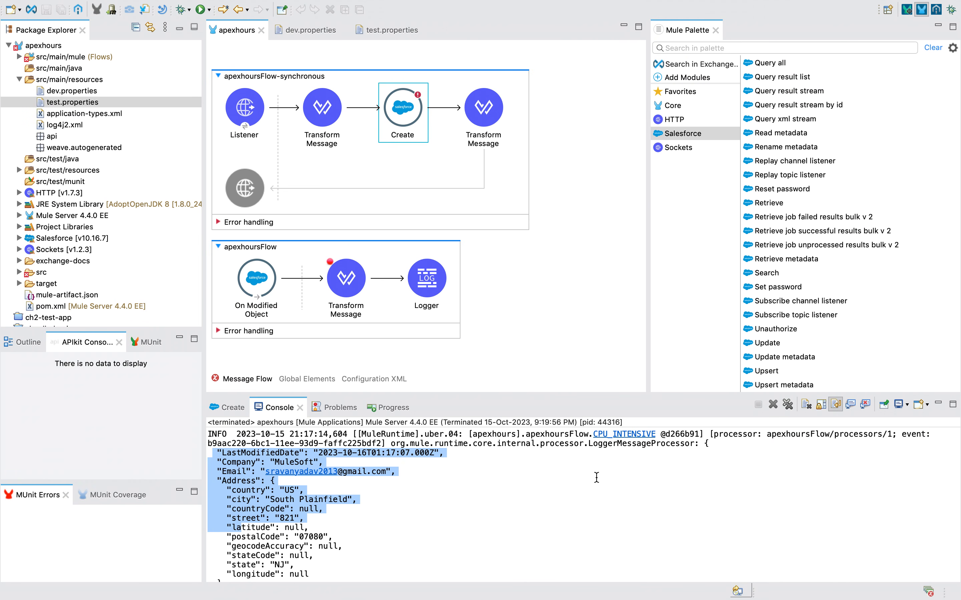
Clear the console and comment out the On Modified Object source in apexhoursFlow.
{"action": "left_click", "coordinate": [806, 405]}
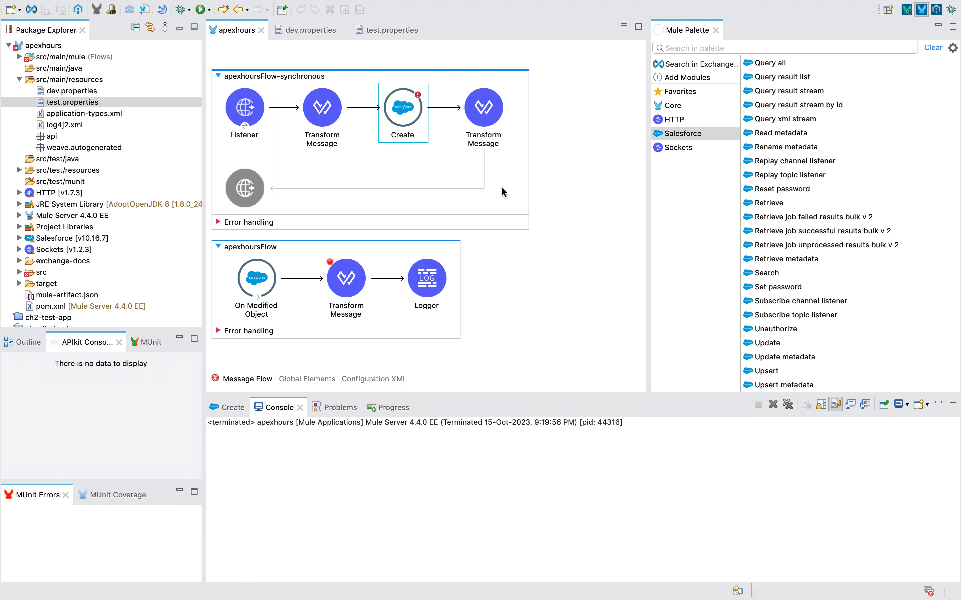
{"action": "right_click", "coordinate": [277, 272]}
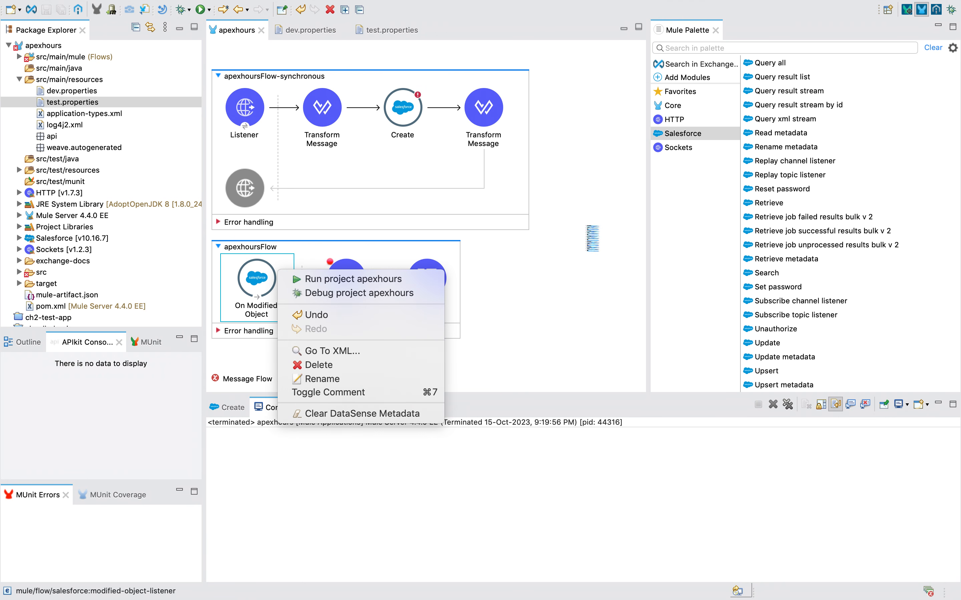
{"action": "left_click", "coordinate": [592, 236]}
{"action": "right_click", "coordinate": [382, 270]}
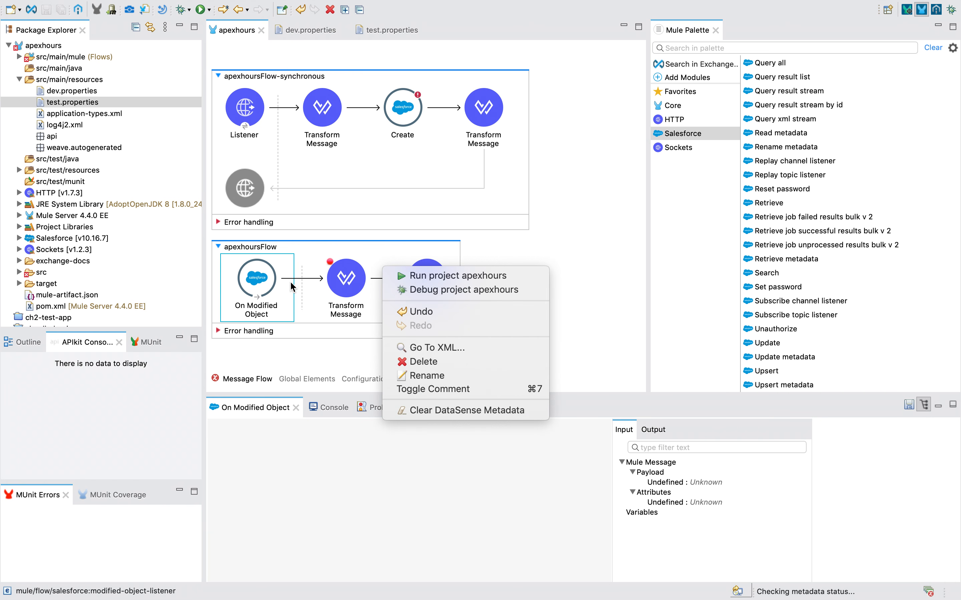
{"action": "left_click", "coordinate": [263, 288]}
{"action": "right_click", "coordinate": [264, 289]}
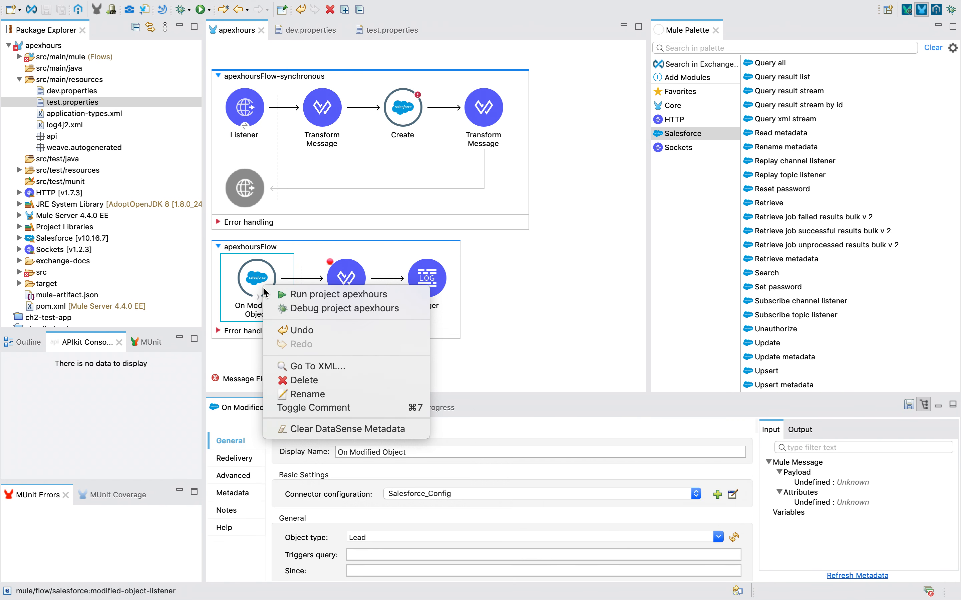
{"action": "left_click", "coordinate": [335, 409]}
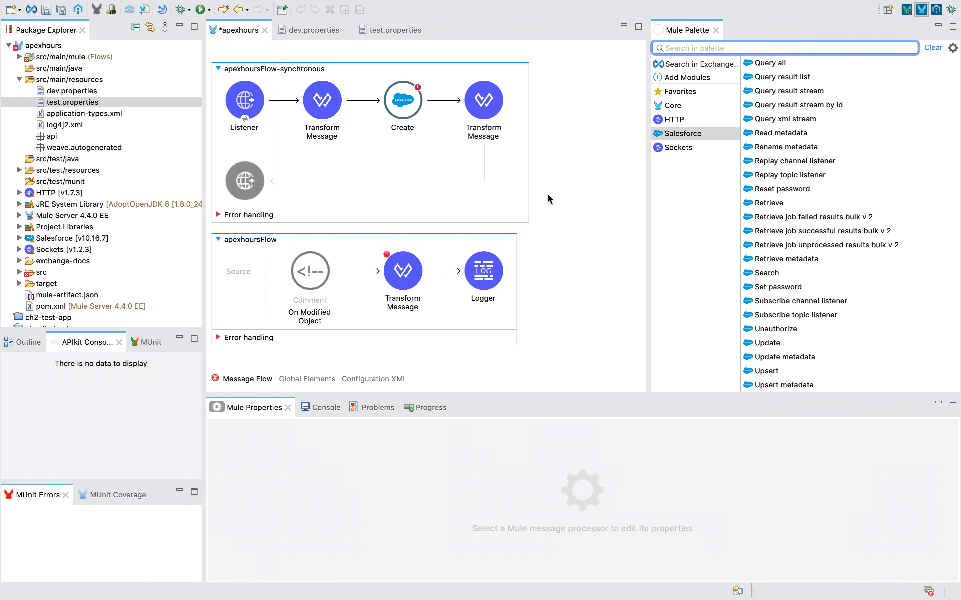
Collapse all flows on the canvas and expand apexhoursFlow-synchronous to show its components.
{"action": "right_click", "coordinate": [554, 100]}
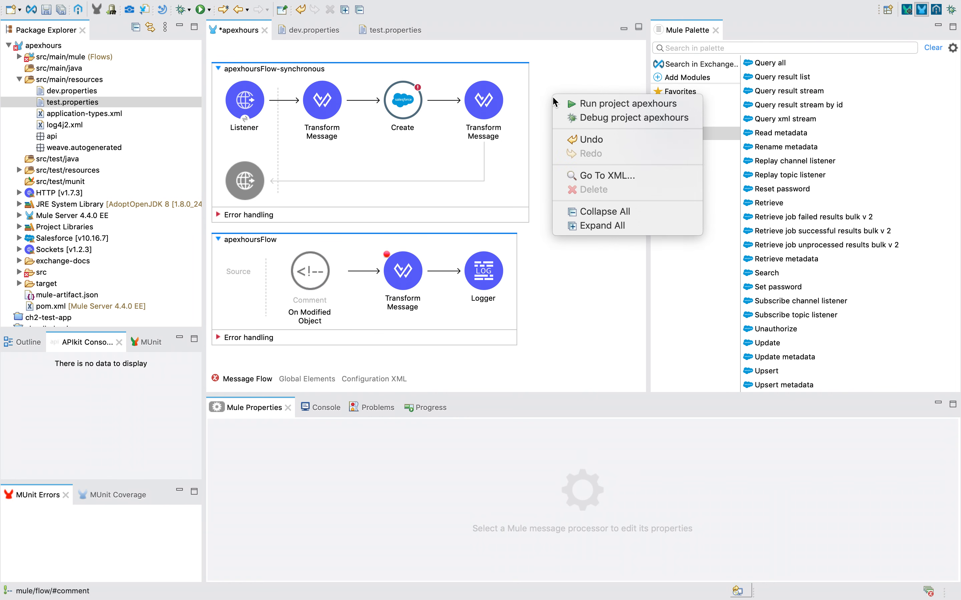
{"action": "left_click", "coordinate": [597, 217]}
{"action": "left_click", "coordinate": [219, 171]}
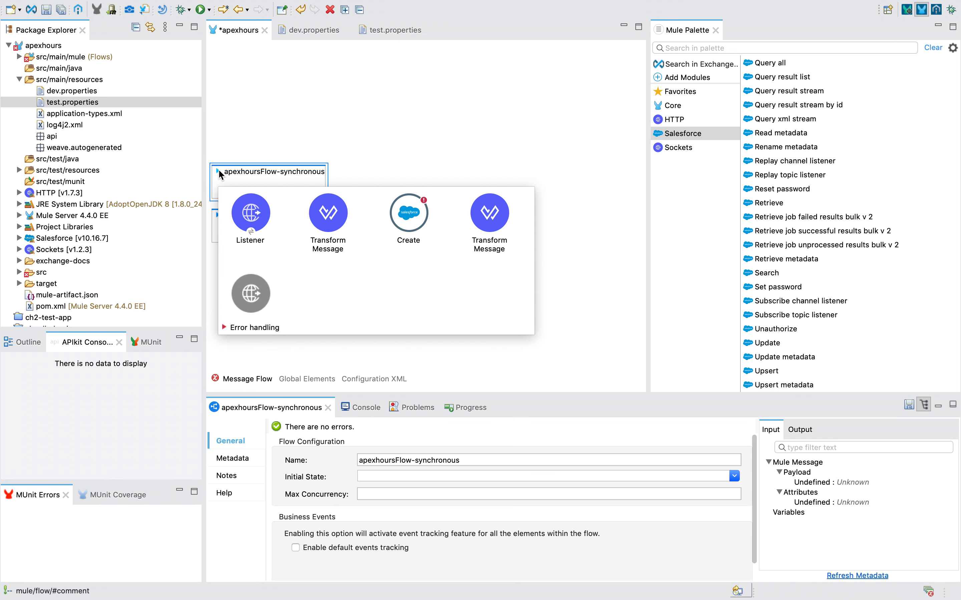
{"action": "left_click", "coordinate": [219, 170]}
{"action": "left_click", "coordinate": [218, 170]}
{"action": "left_click", "coordinate": [388, 148]}
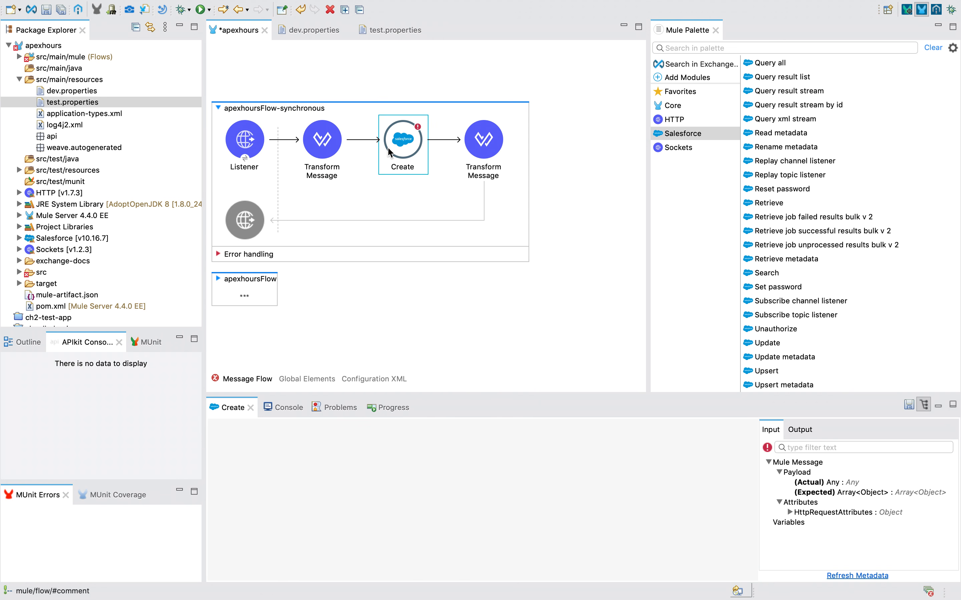
Delete the Create and both Transform Message components from apexhoursFlow-synchronous.
{"action": "key", "text": "Delete"}
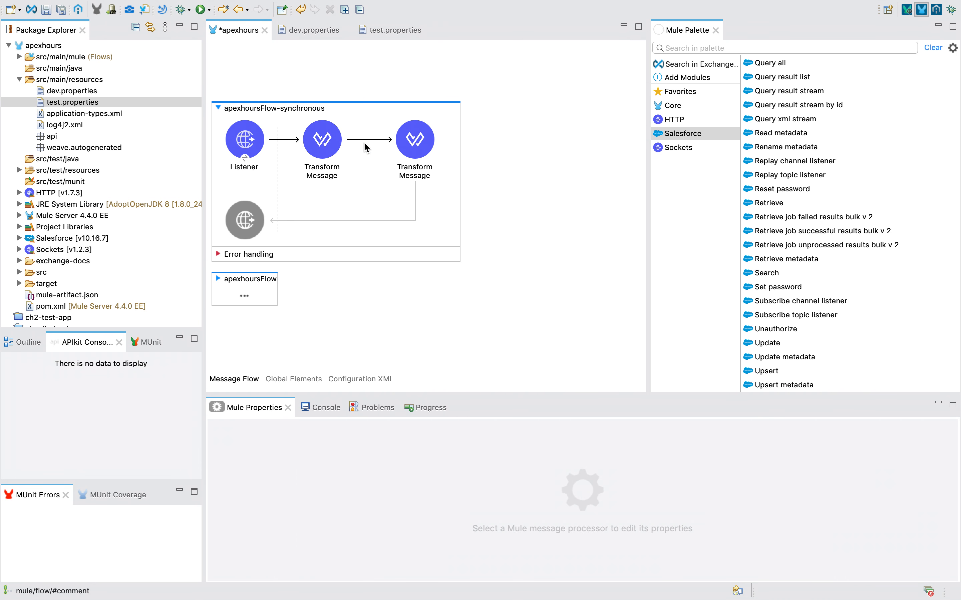
{"action": "left_click", "coordinate": [317, 153]}
{"action": "key", "text": "Delete"}
{"action": "left_click", "coordinate": [330, 150]}
{"action": "key", "text": "Delete"}
Confirm the Listener uses path /salesforce and scroll the Salesforce palette to Create.
{"action": "left_click", "coordinate": [254, 157]}
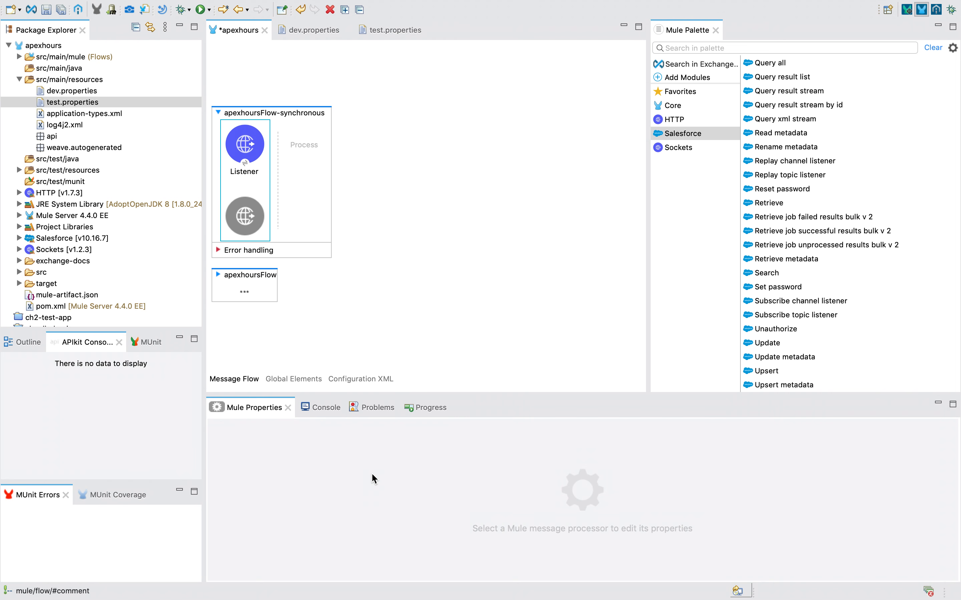
{"action": "left_click", "coordinate": [236, 154]}
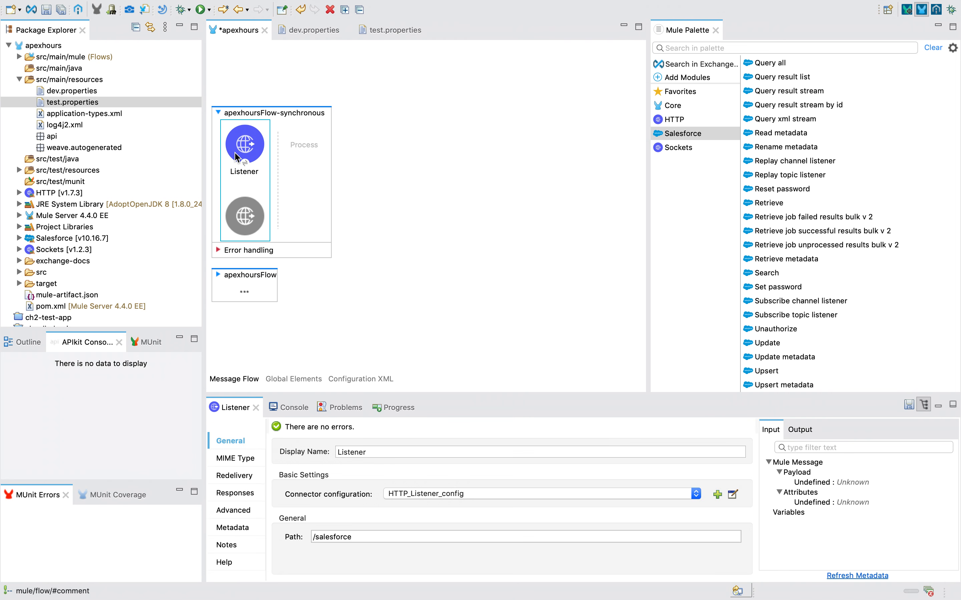
{"action": "left_click", "coordinate": [346, 537]}
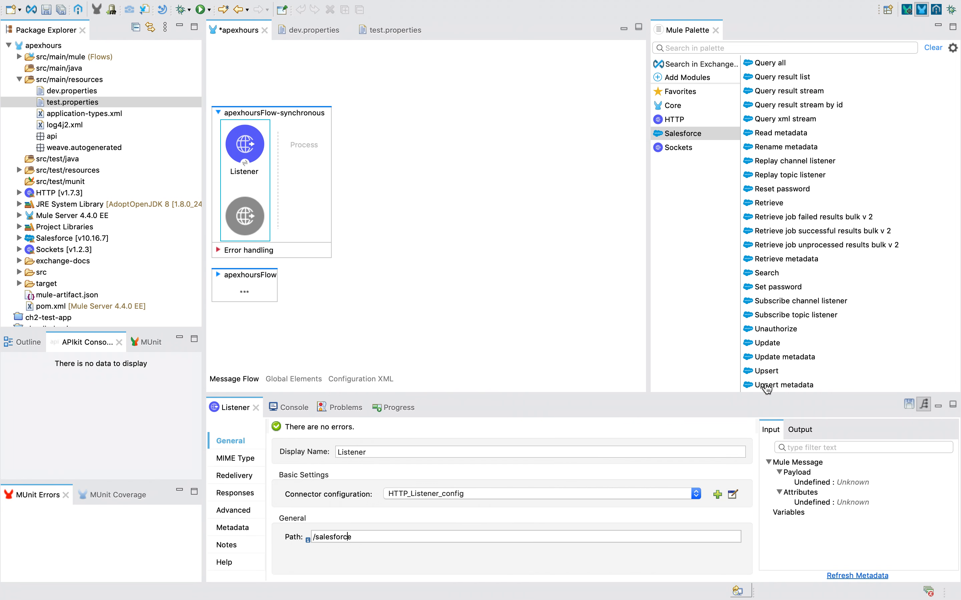
{"action": "key", "text": "ctrl+Left"}
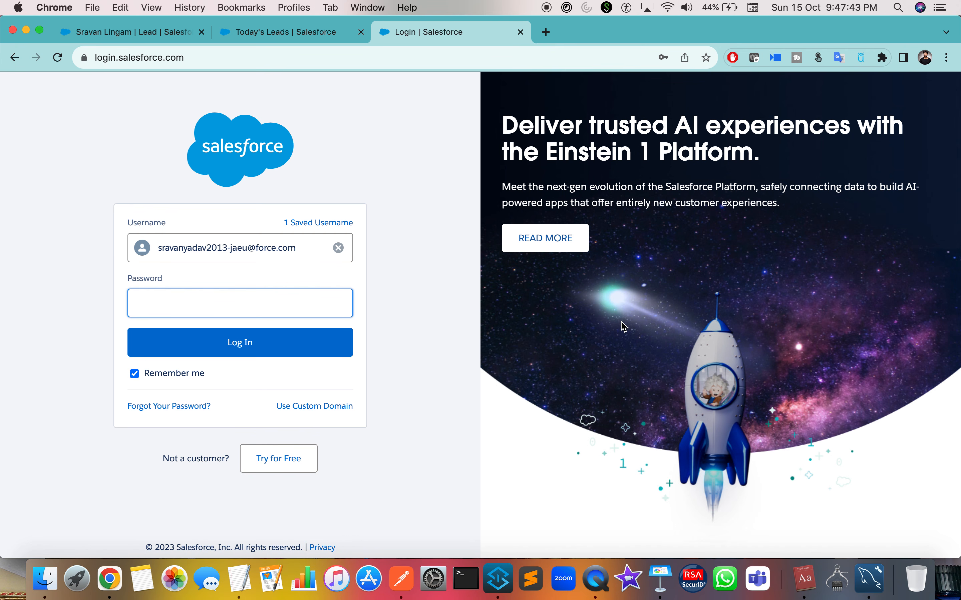
{"action": "key", "text": "ctrl+Right"}
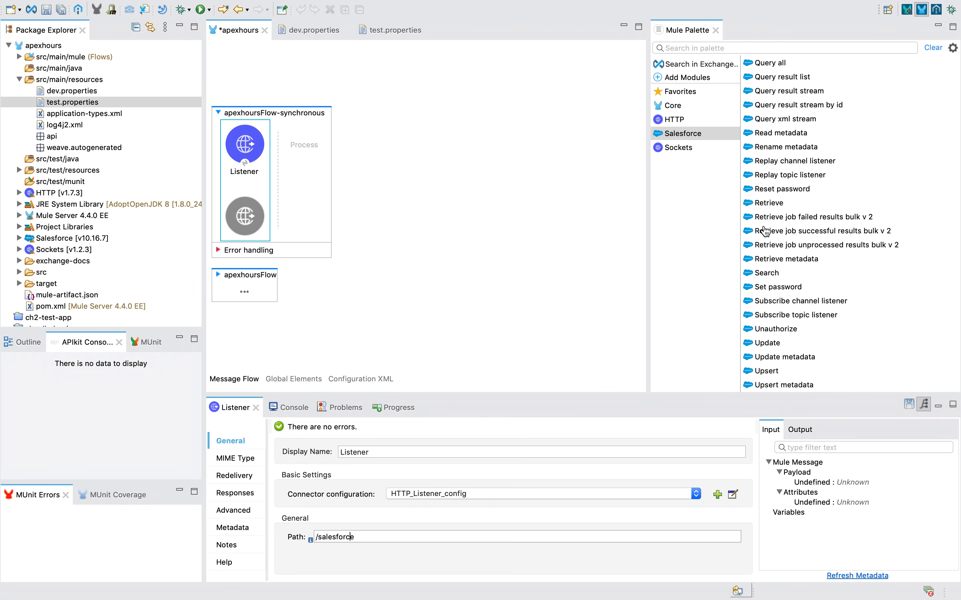
{"action": "scroll", "coordinate": [764, 230], "scroll_direction": "up", "scroll_amount": 3}
{"action": "scroll", "coordinate": [764, 231], "scroll_direction": "up", "scroll_amount": 5}
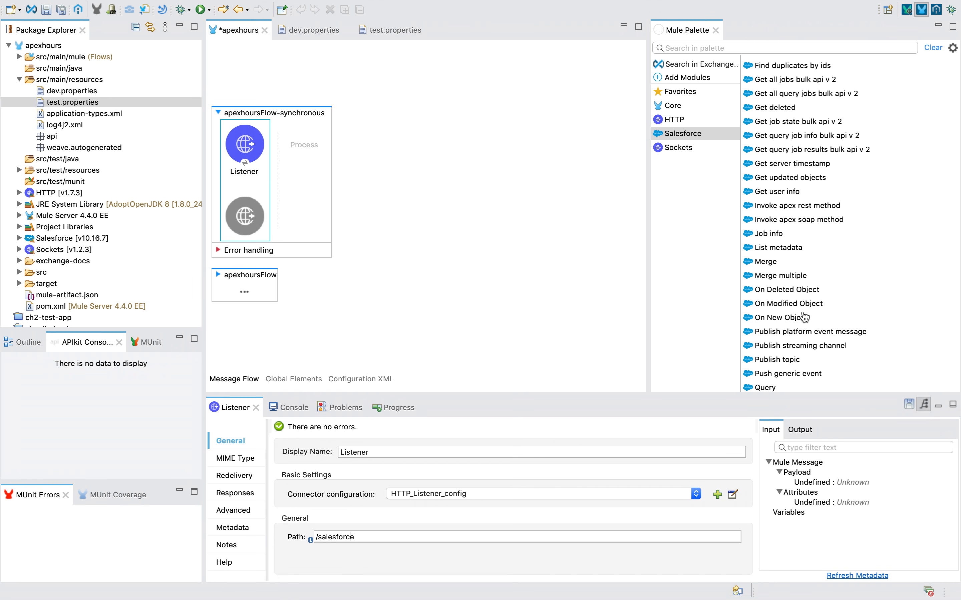
{"action": "scroll", "coordinate": [803, 318], "scroll_direction": "down", "scroll_amount": 5}
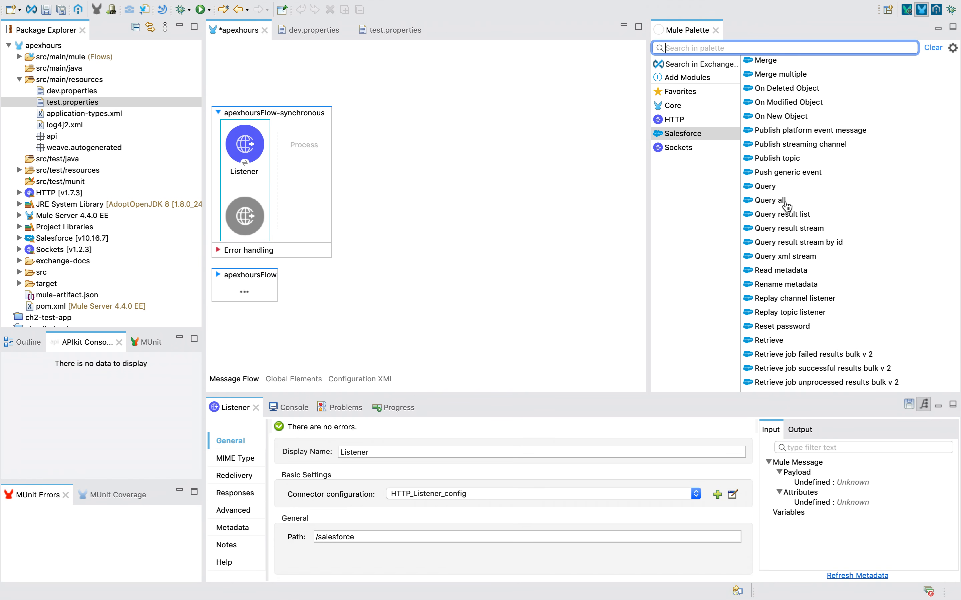
{"action": "scroll", "coordinate": [784, 234], "scroll_direction": "up", "scroll_amount": 2}
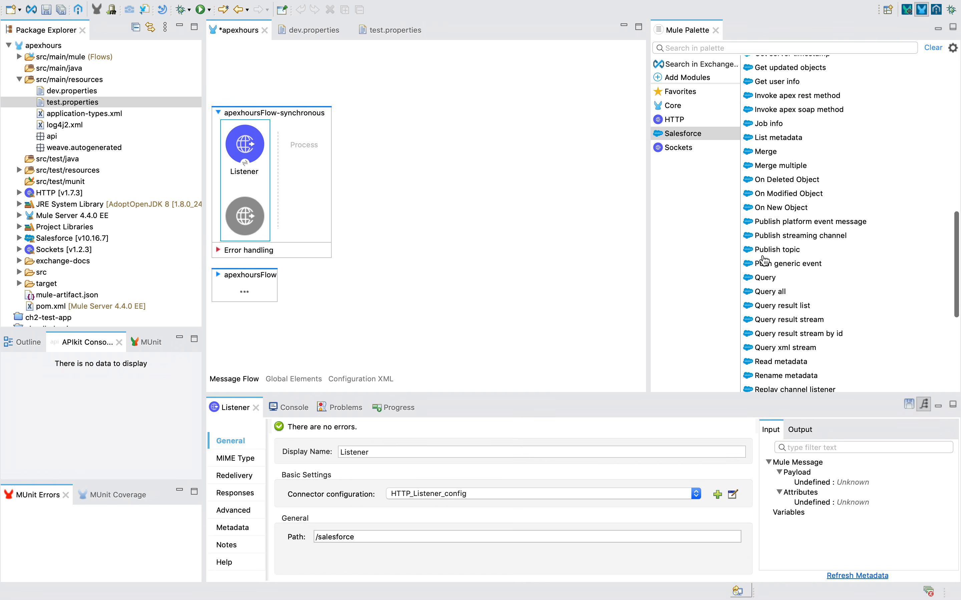
{"action": "scroll", "coordinate": [772, 246], "scroll_direction": "up", "scroll_amount": 10}
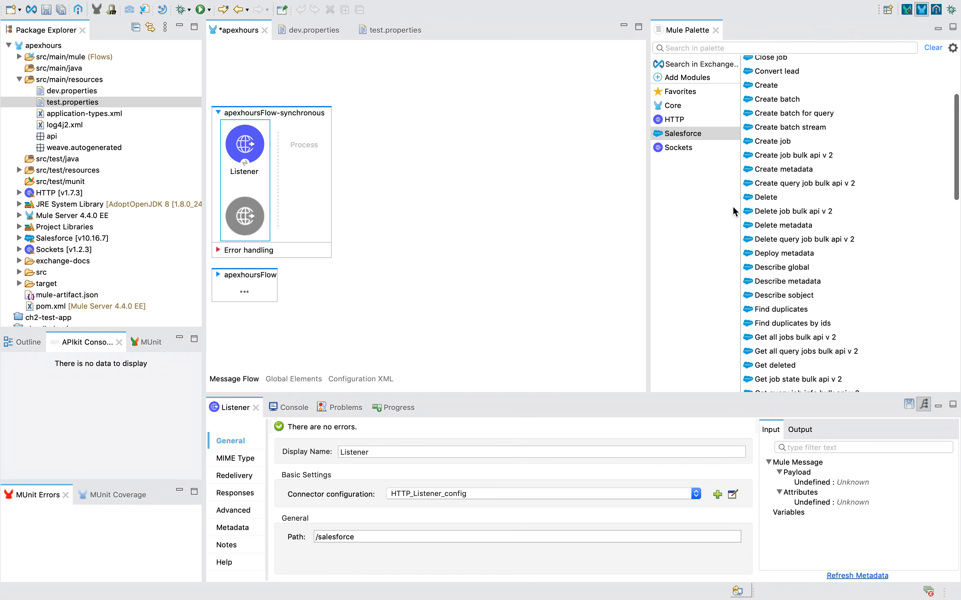
{"action": "scroll", "coordinate": [880, 137], "scroll_direction": "up", "scroll_amount": 1}
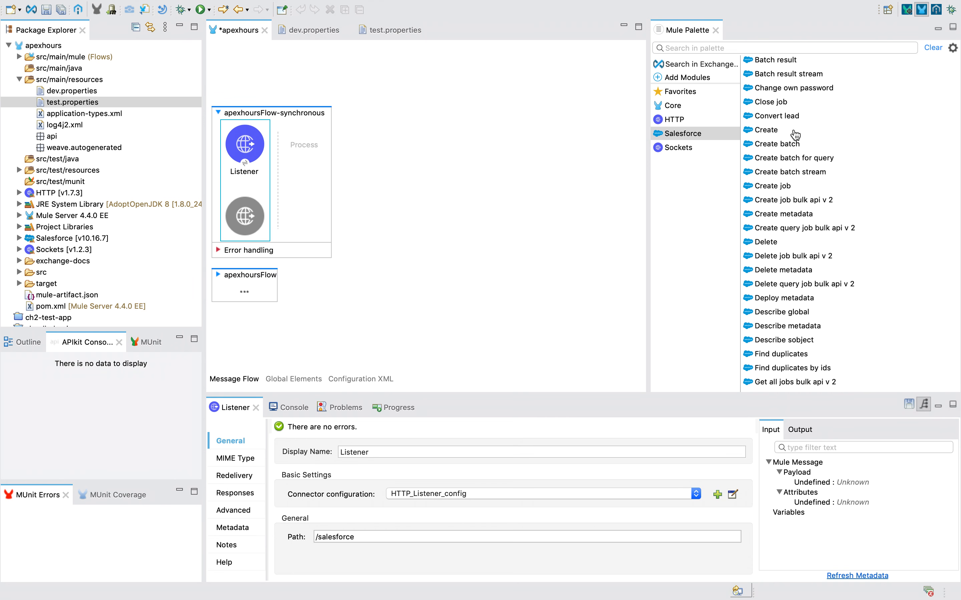
Place a Salesforce Create operation after the Listener, using Salesforce_Config as connector configuration.
{"action": "left_click", "coordinate": [766, 130]}
{"action": "left_click_drag", "start_coordinate": [753, 136], "coordinate": [644, 203]}
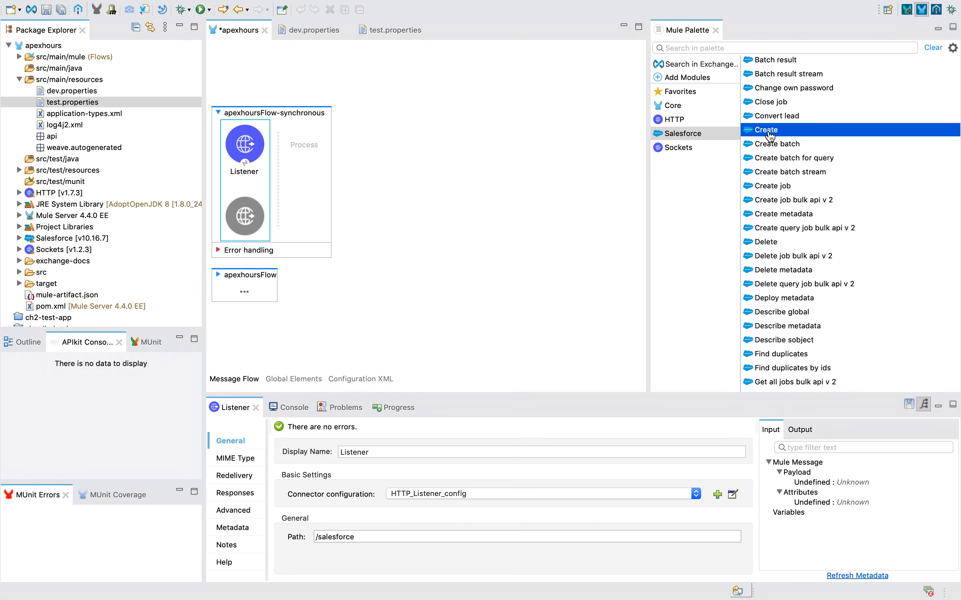
{"action": "left_click_drag", "start_coordinate": [768, 131], "coordinate": [298, 174]}
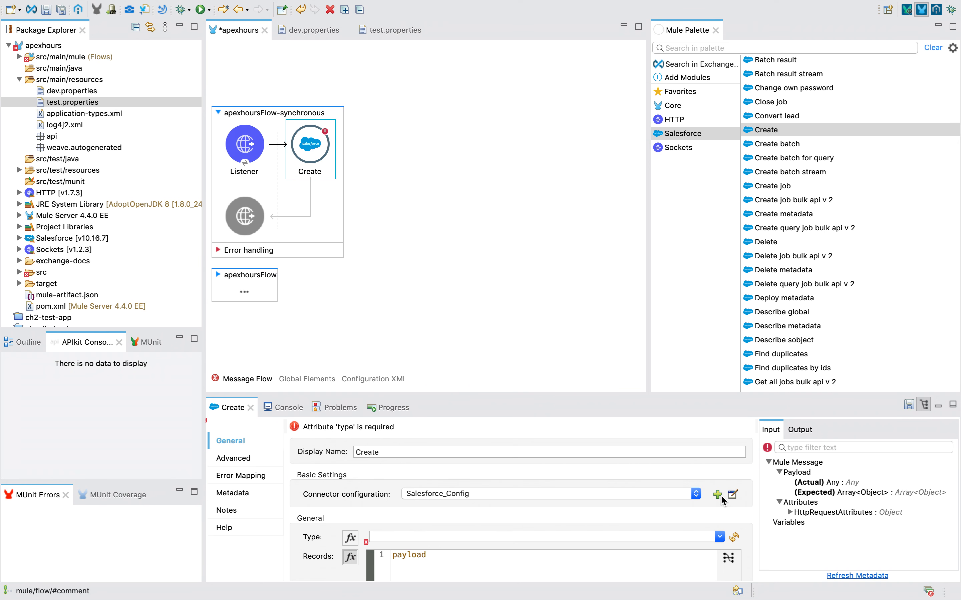
{"action": "left_click", "coordinate": [639, 499]}
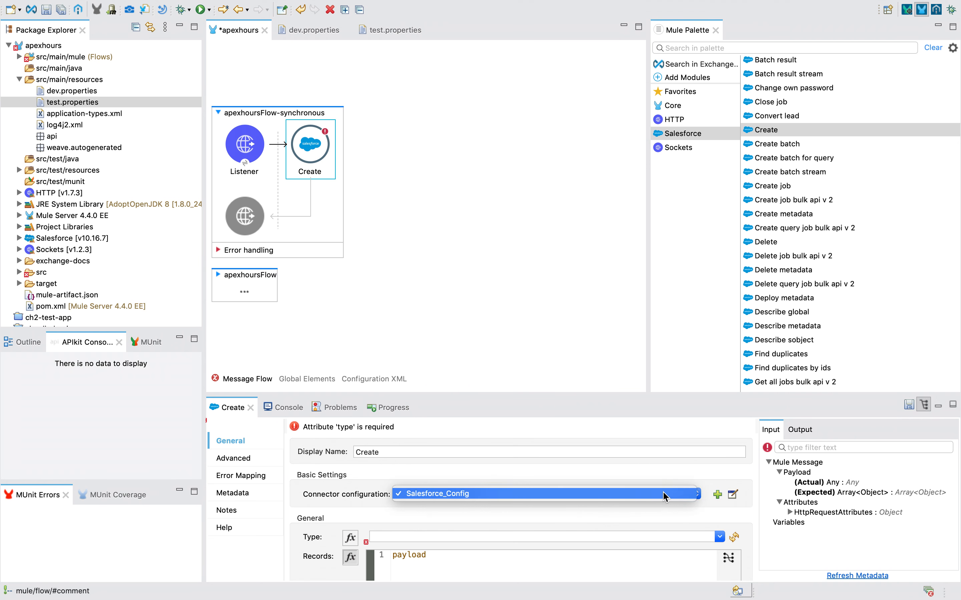
{"action": "left_click", "coordinate": [617, 499]}
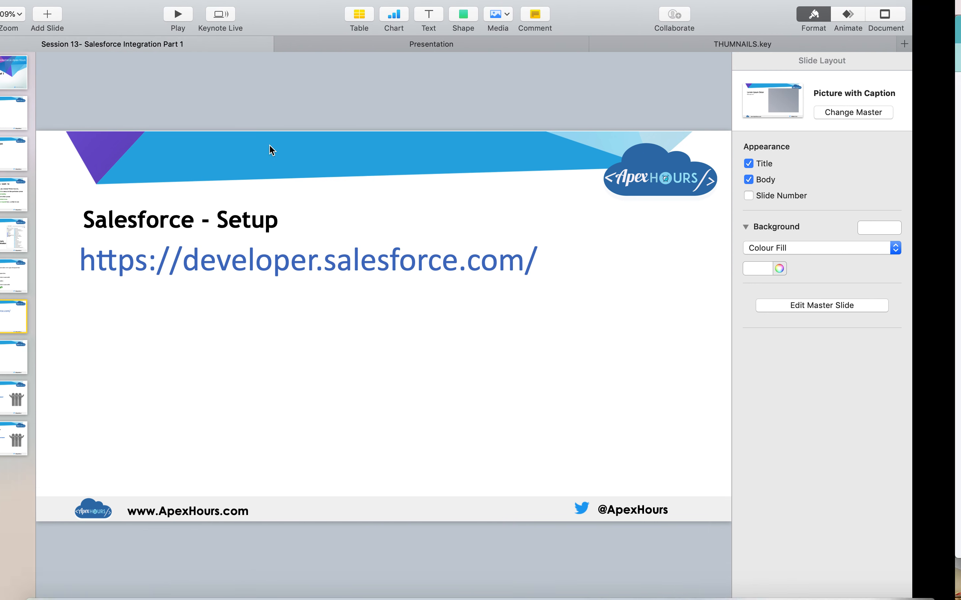
Show the connecting-to-external-systems slide and highlight its bullet about required security.
{"action": "left_click", "coordinate": [50, 237]}
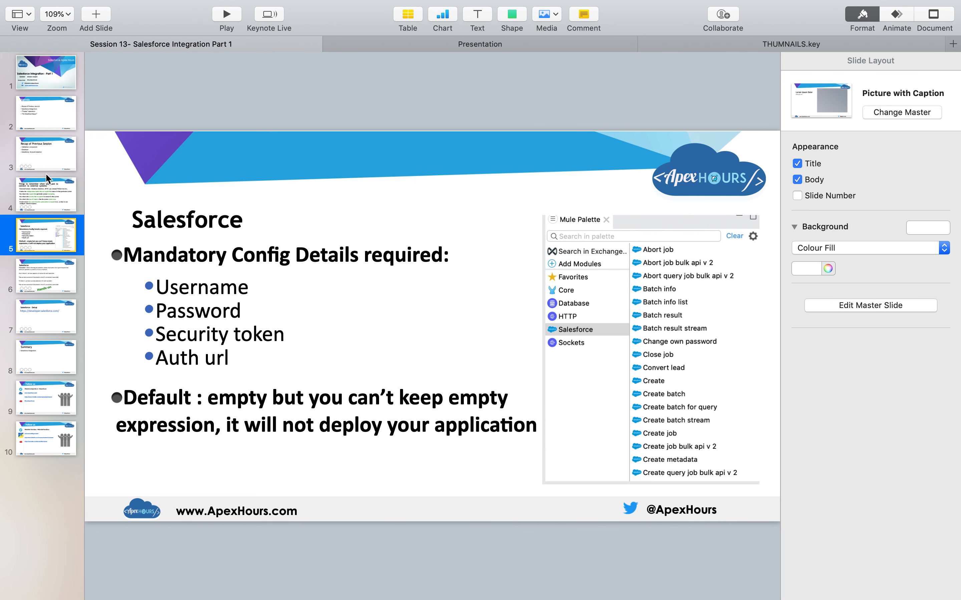
{"action": "left_click", "coordinate": [53, 194]}
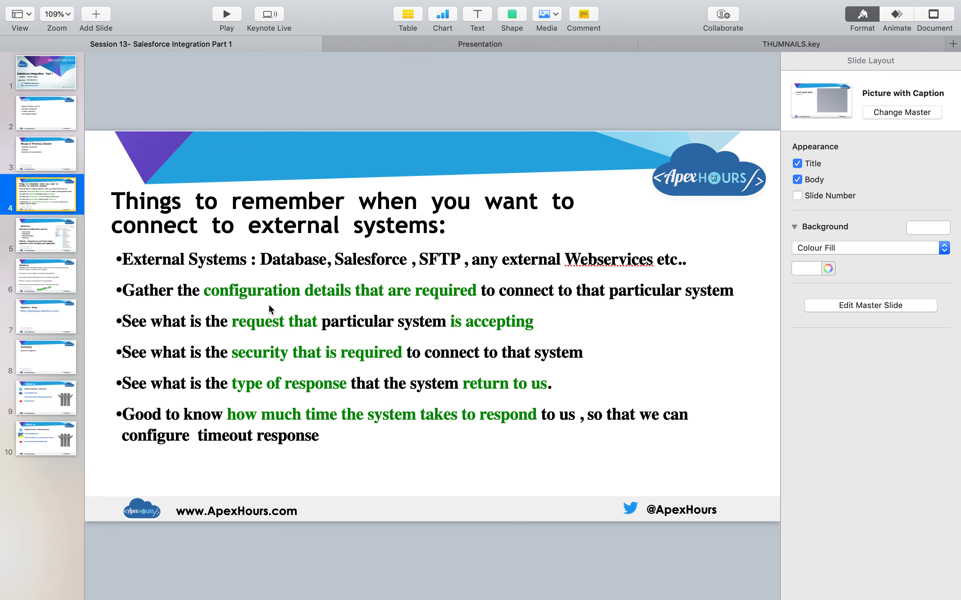
{"action": "double_click", "coordinate": [263, 292]}
{"action": "left_click", "coordinate": [244, 353]}
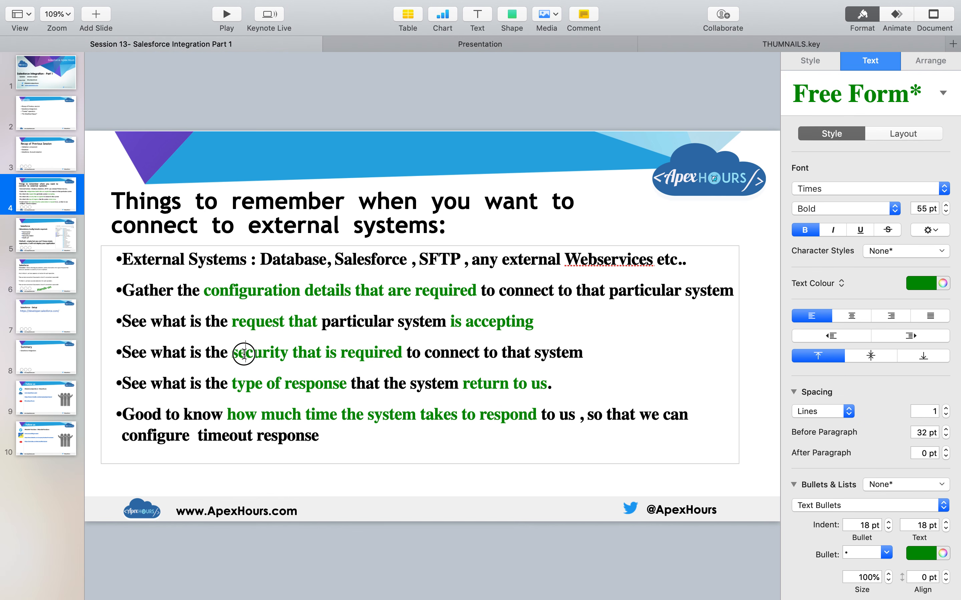
{"action": "triple_click", "coordinate": [243, 354]}
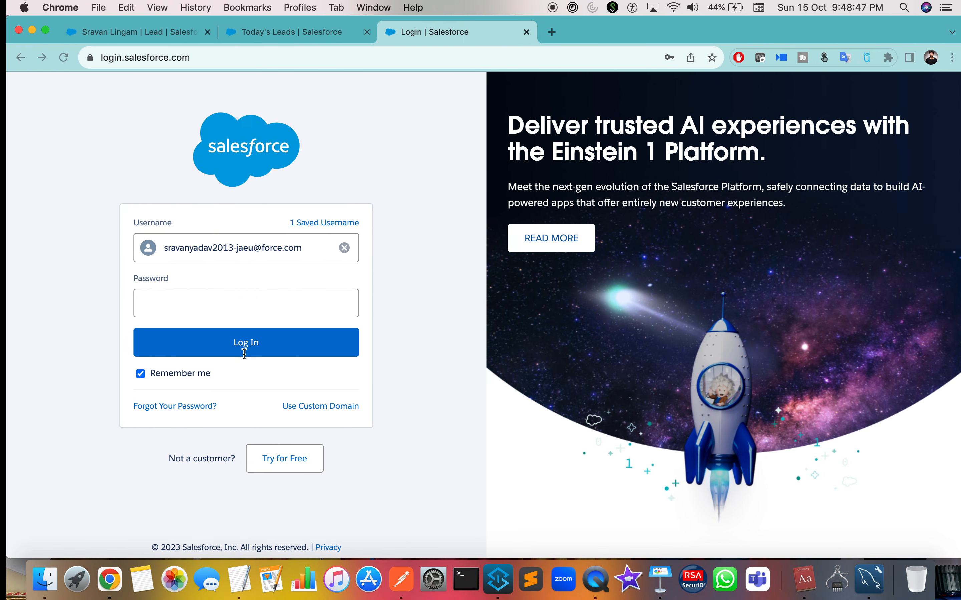
{"action": "left_click", "coordinate": [306, 313]}
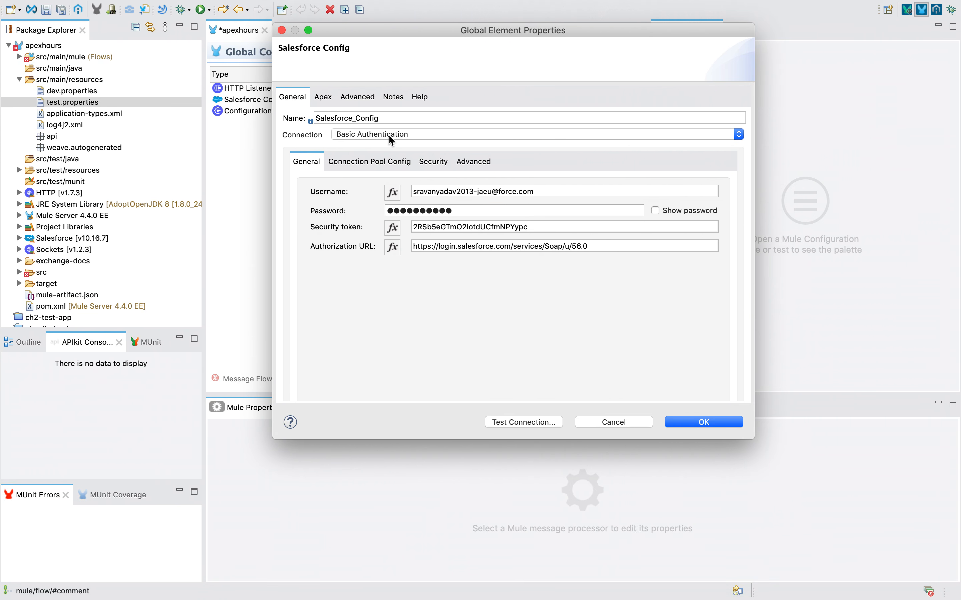
Review the OAuth connection alternatives and keep Salesforce_Config on Basic Authentication.
{"action": "left_click", "coordinate": [410, 135]}
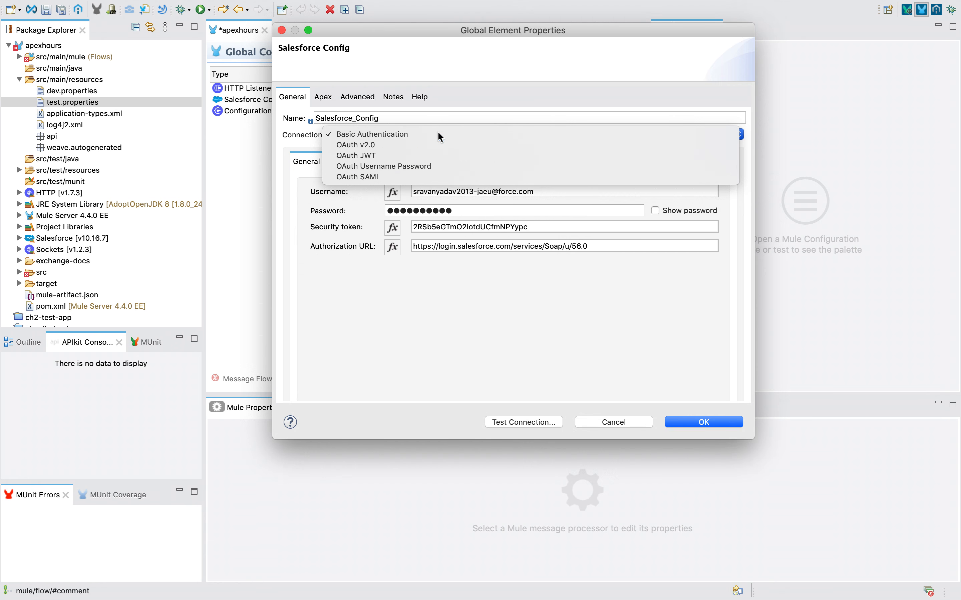
{"action": "left_click", "coordinate": [350, 297]}
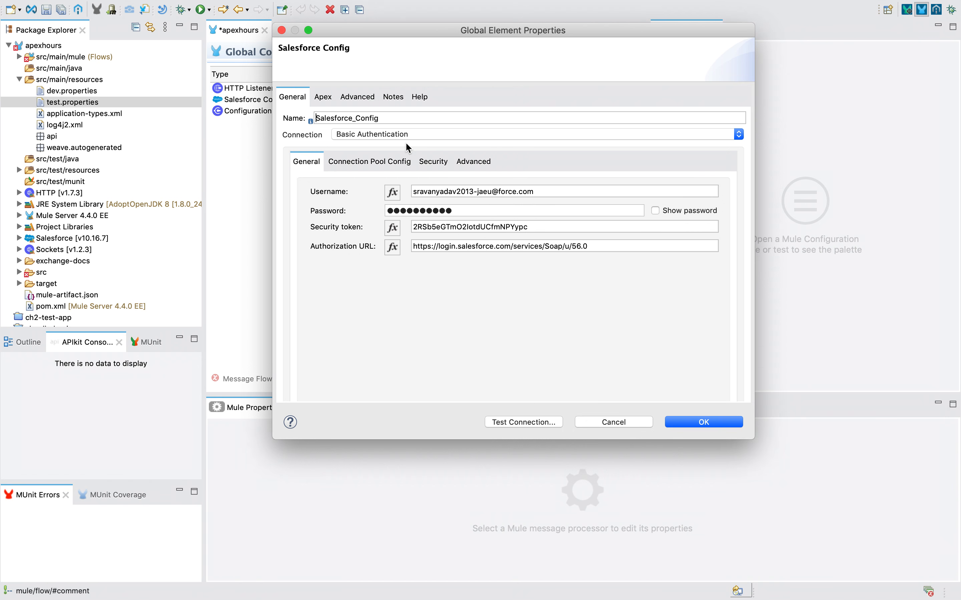
{"action": "left_click", "coordinate": [380, 137]}
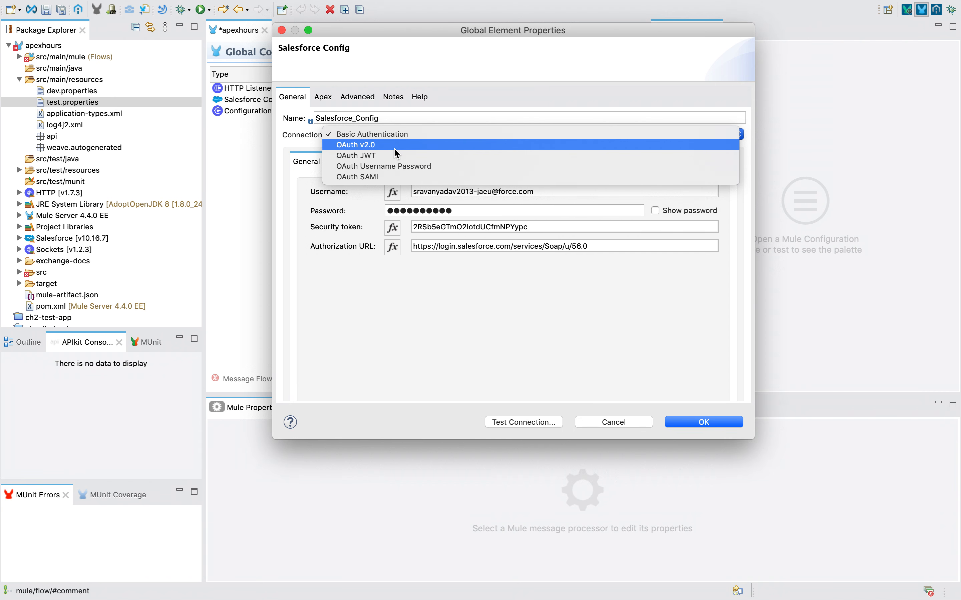
{"action": "key", "text": "Escape"}
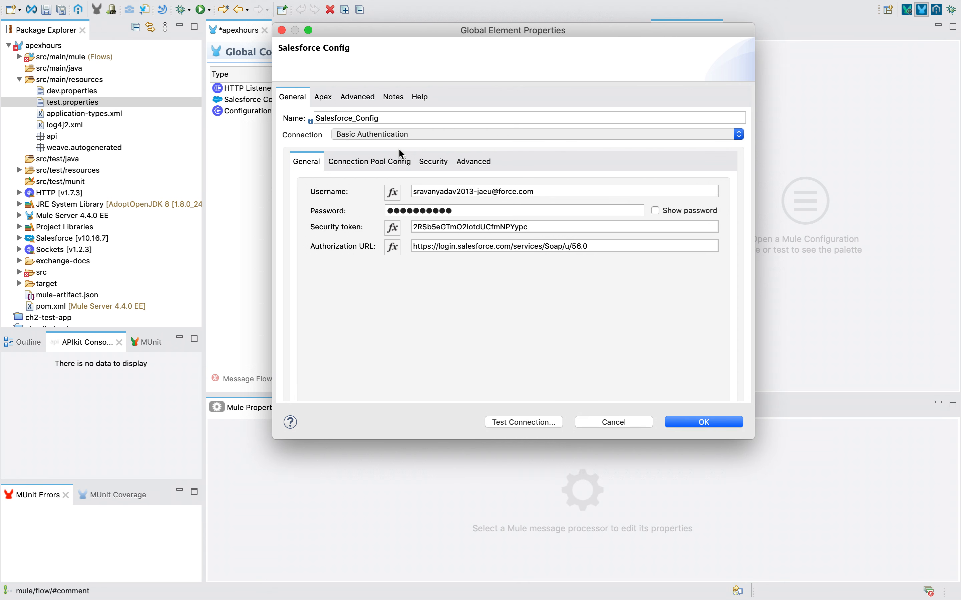
{"action": "scroll", "coordinate": [413, 241], "scroll_direction": "down", "scroll_amount": 2}
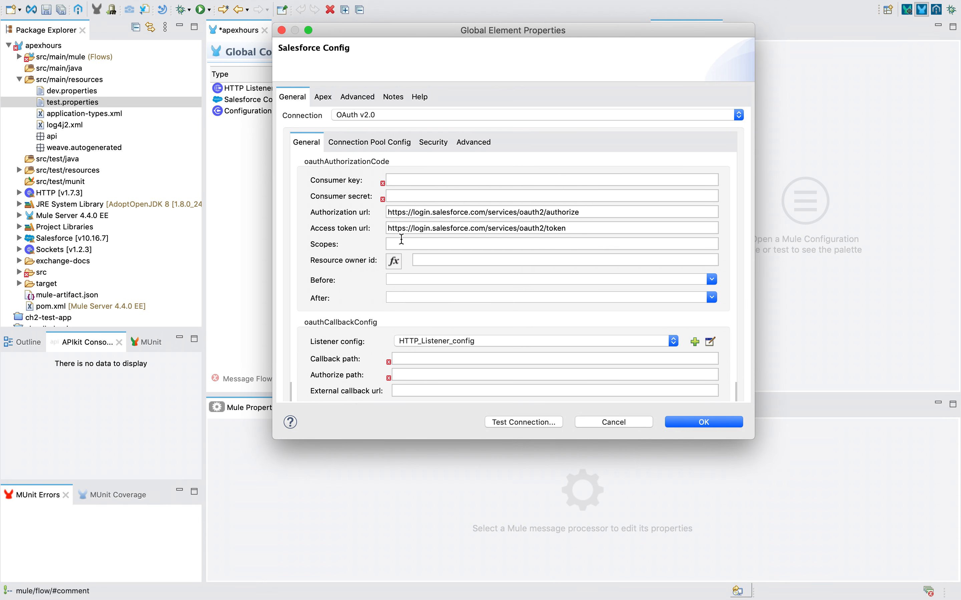
{"action": "scroll", "coordinate": [401, 239], "scroll_direction": "down", "scroll_amount": 2}
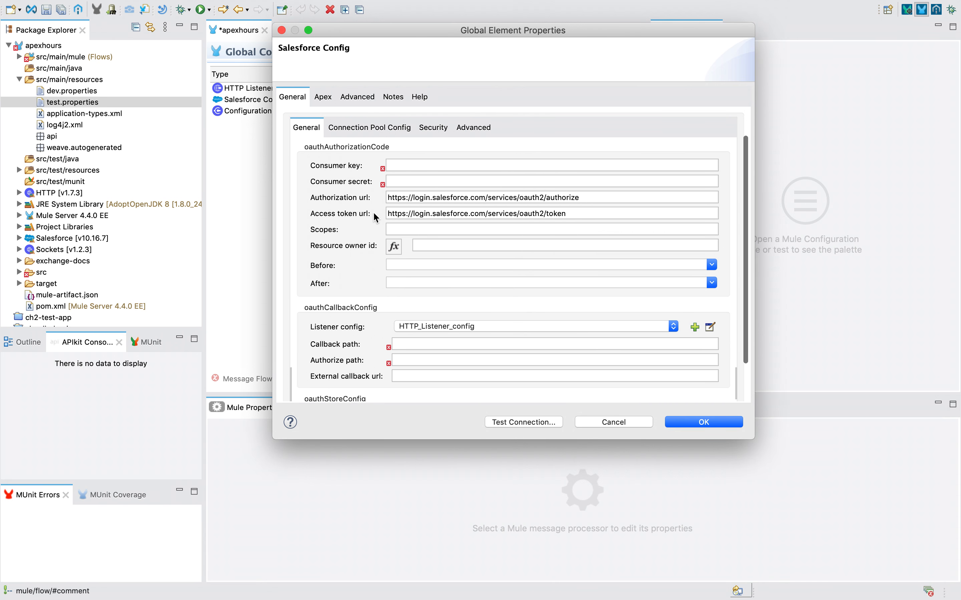
{"action": "scroll", "coordinate": [373, 214], "scroll_direction": "up", "scroll_amount": 4}
{"action": "left_click", "coordinate": [362, 134]}
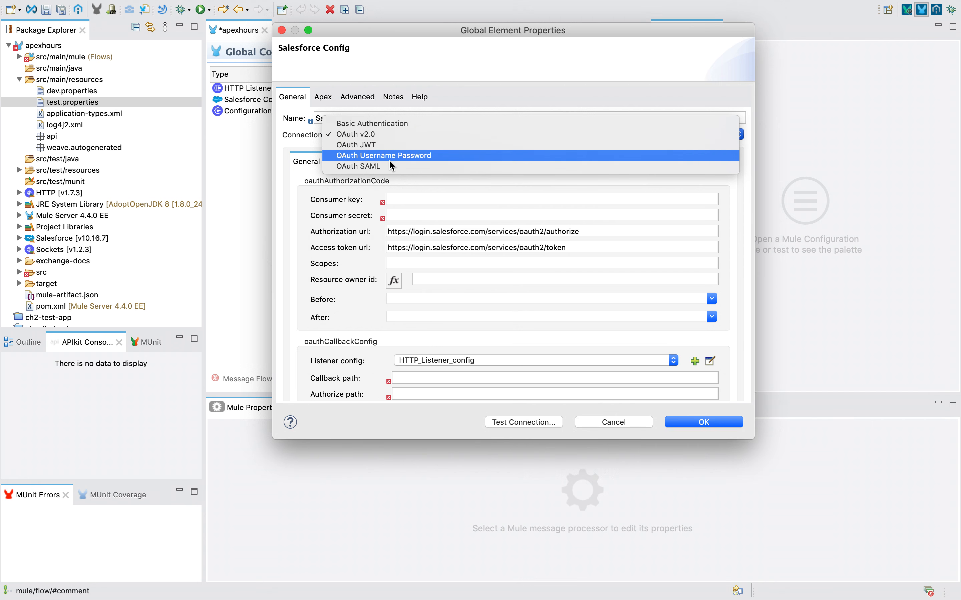
{"action": "key", "text": "Escape"}
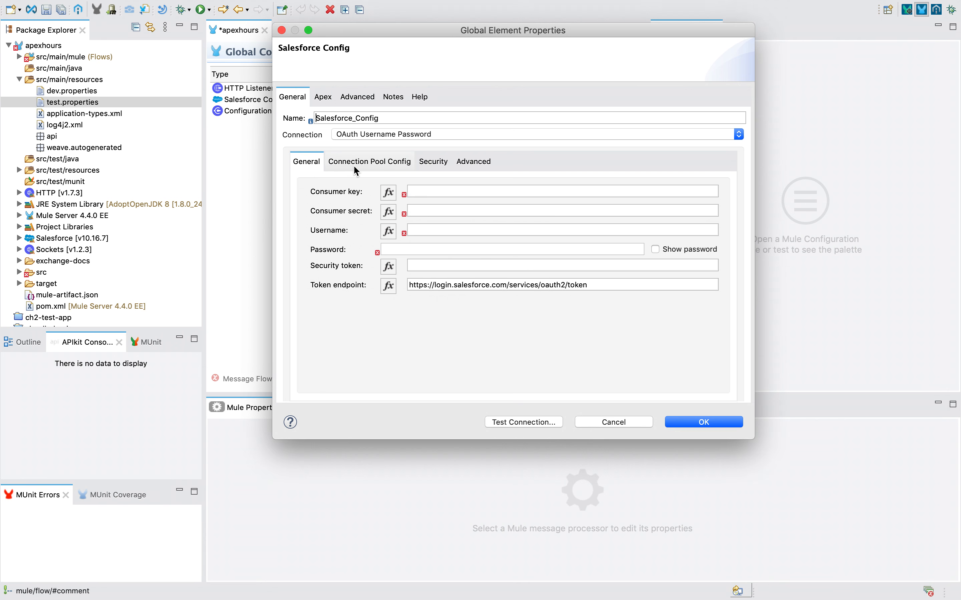
{"action": "left_click", "coordinate": [363, 135]}
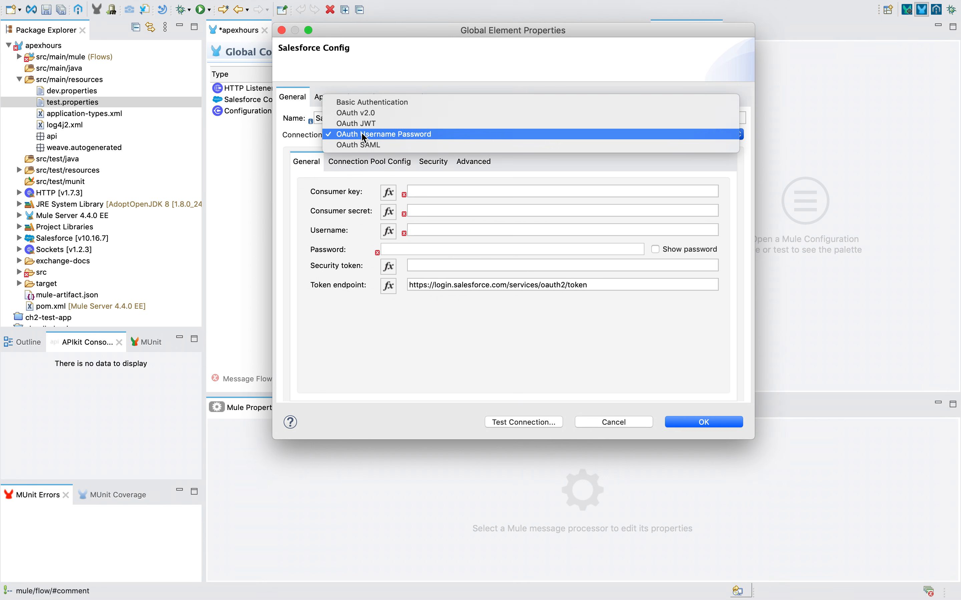
{"action": "left_click", "coordinate": [357, 102]}
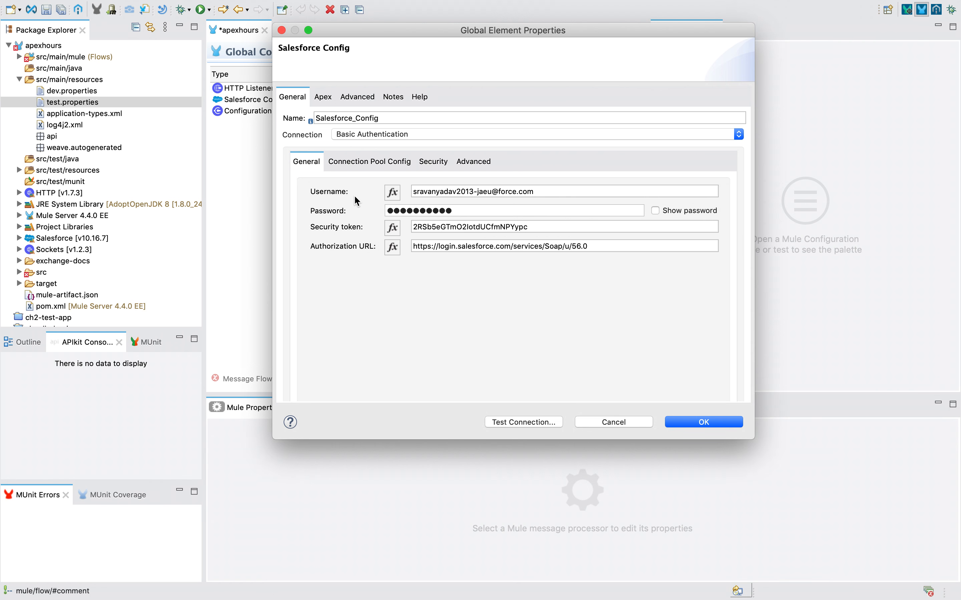
{"action": "key", "text": "ctrl+Left"}
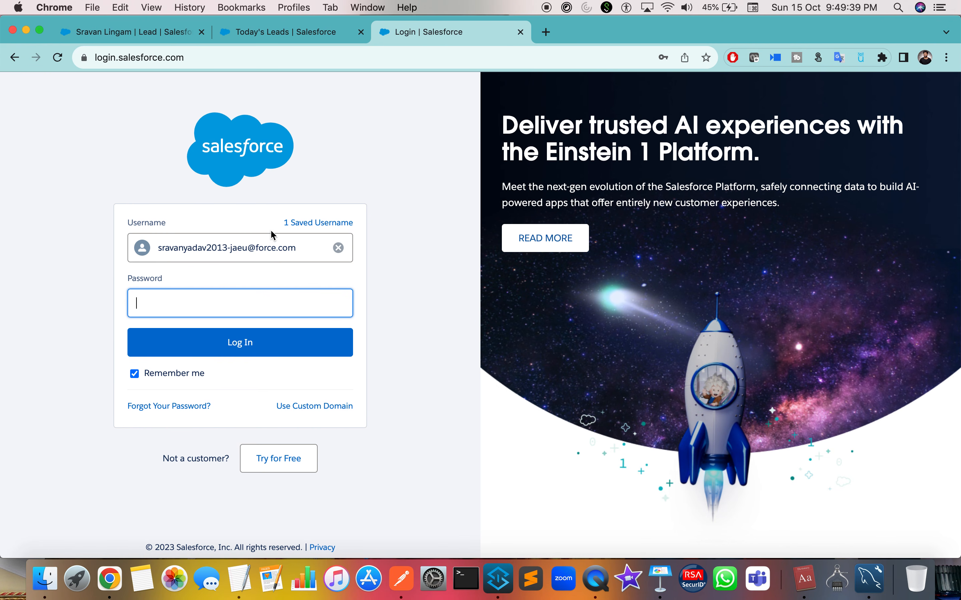
Open the Salesforce Try for Free signup page in a new tab, look it over, and close it.
{"action": "left_click", "coordinate": [301, 32]}
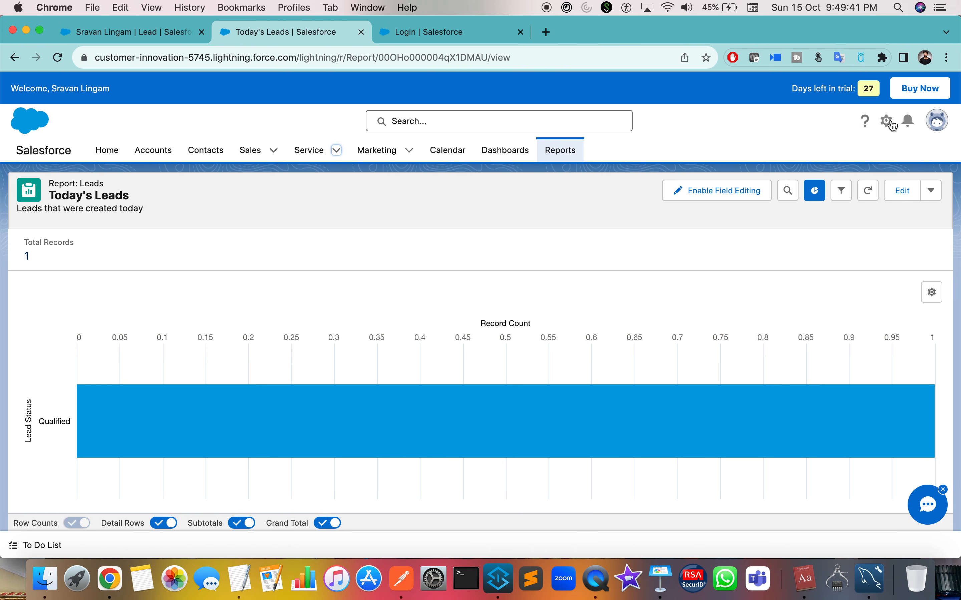
{"action": "left_click", "coordinate": [436, 39]}
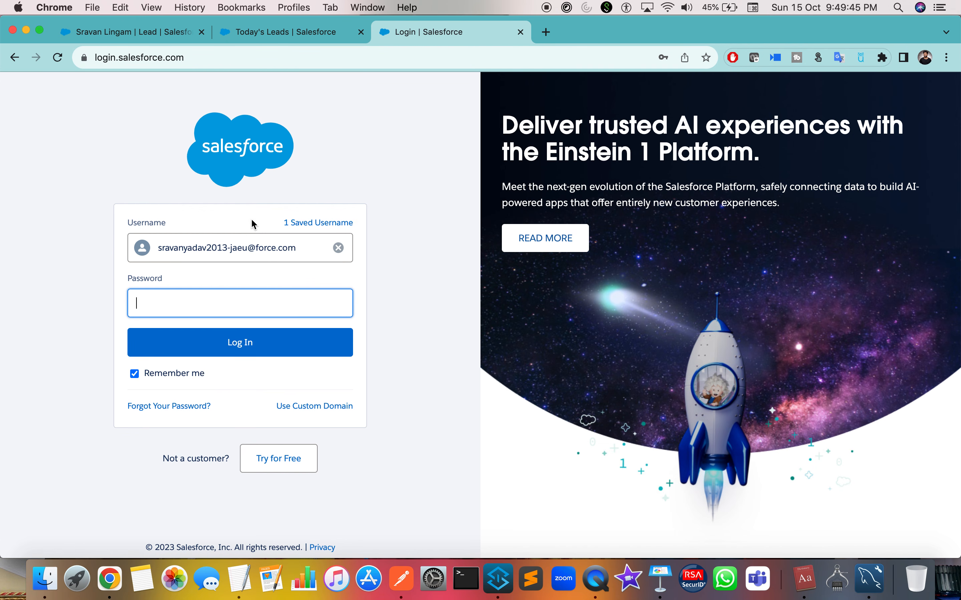
{"action": "right_click", "coordinate": [292, 468]}
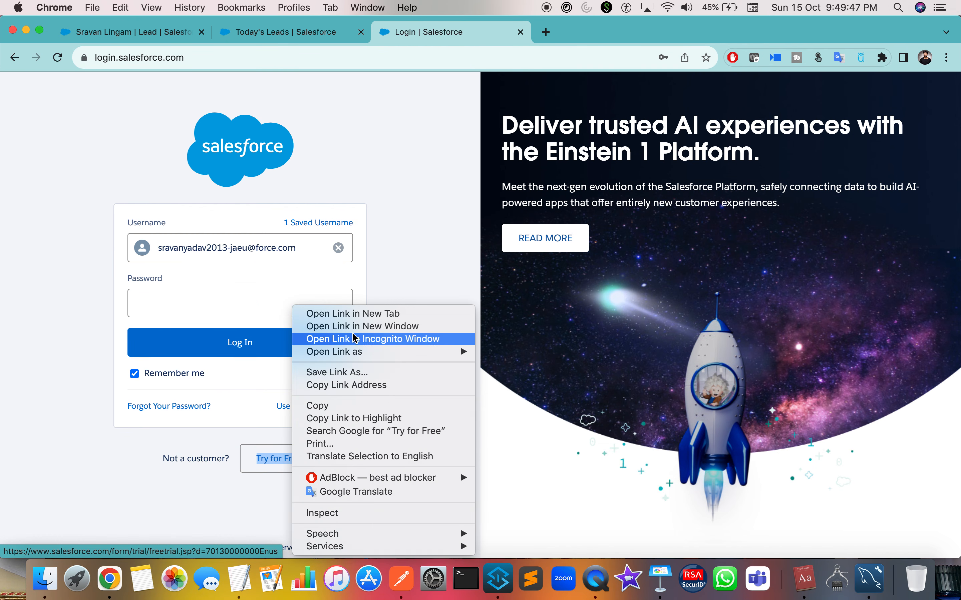
{"action": "left_click", "coordinate": [360, 313]}
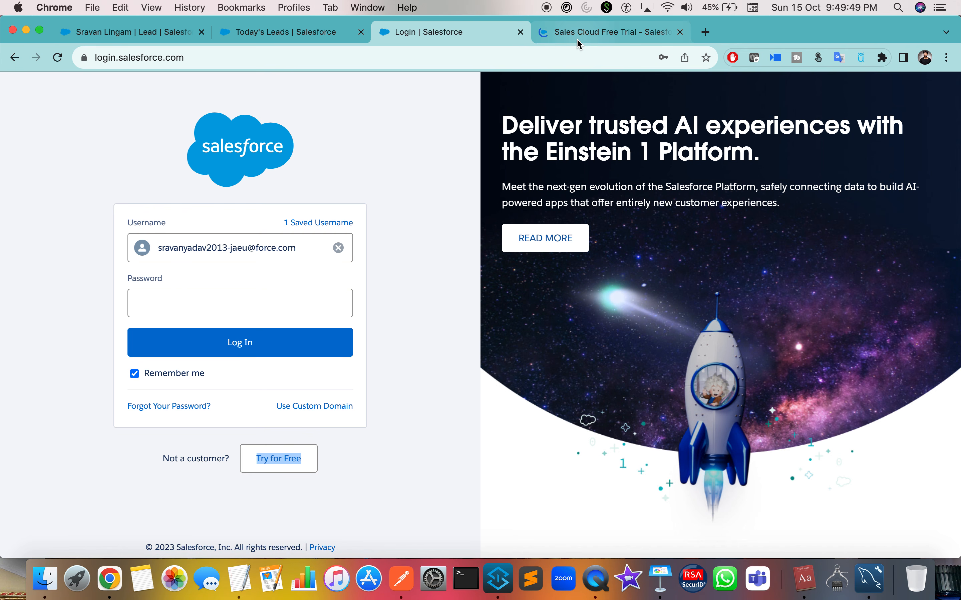
{"action": "left_click", "coordinate": [576, 37]}
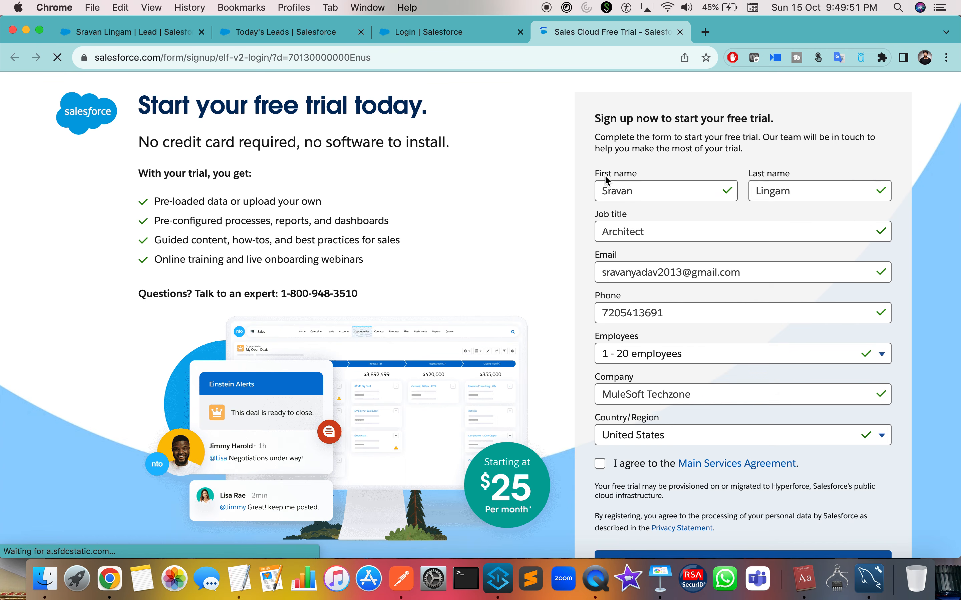
{"action": "scroll", "coordinate": [604, 175], "scroll_direction": "down", "scroll_amount": 5}
{"action": "left_click", "coordinate": [680, 32]}
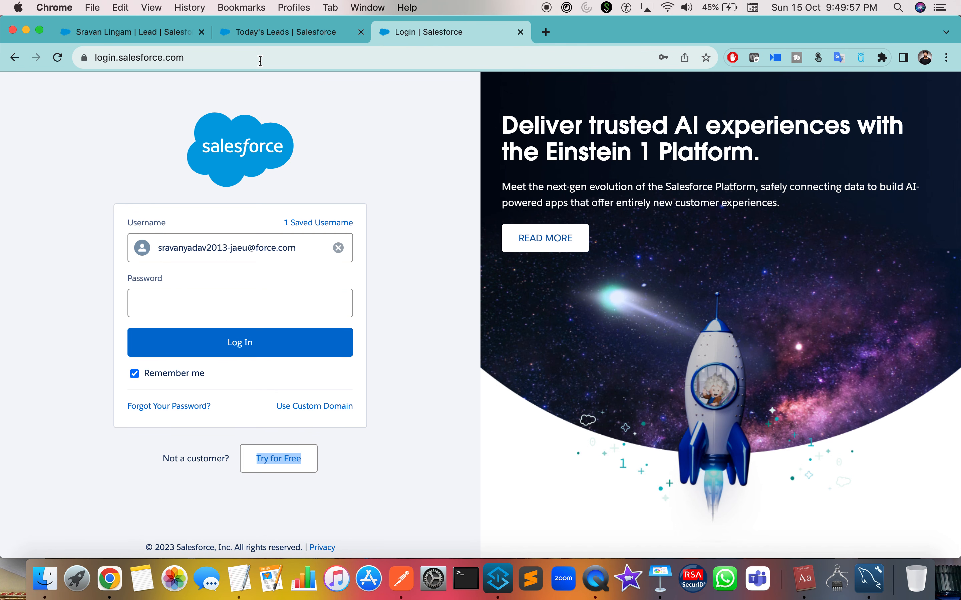
{"action": "left_click", "coordinate": [252, 59]}
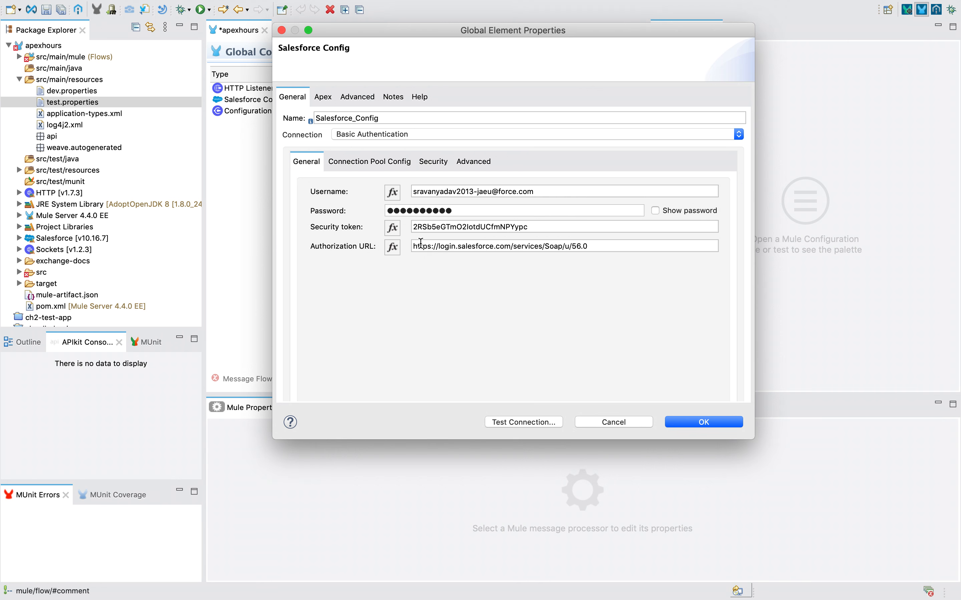
{"action": "double_click", "coordinate": [421, 242]}
{"action": "left_click_drag", "start_coordinate": [595, 244], "coordinate": [411, 243]}
{"action": "key", "text": "BackSpace"}
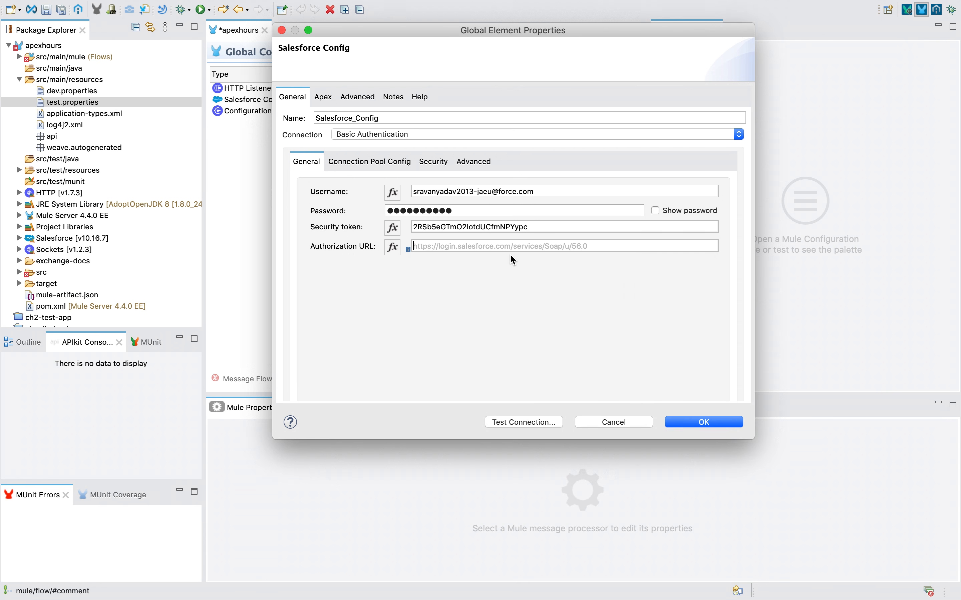
{"action": "key", "text": "ctrl+Left"}
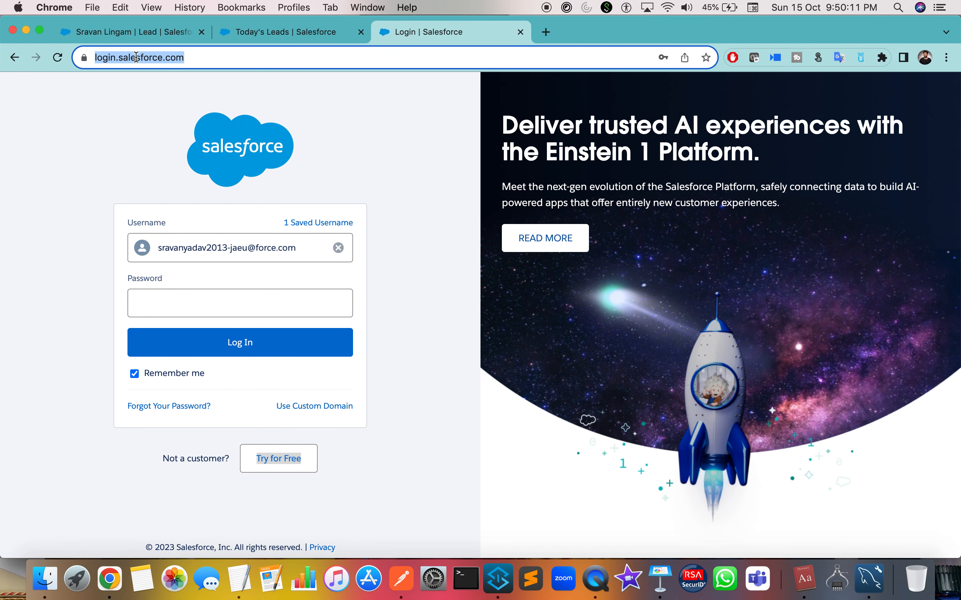
{"action": "double_click", "coordinate": [136, 57]}
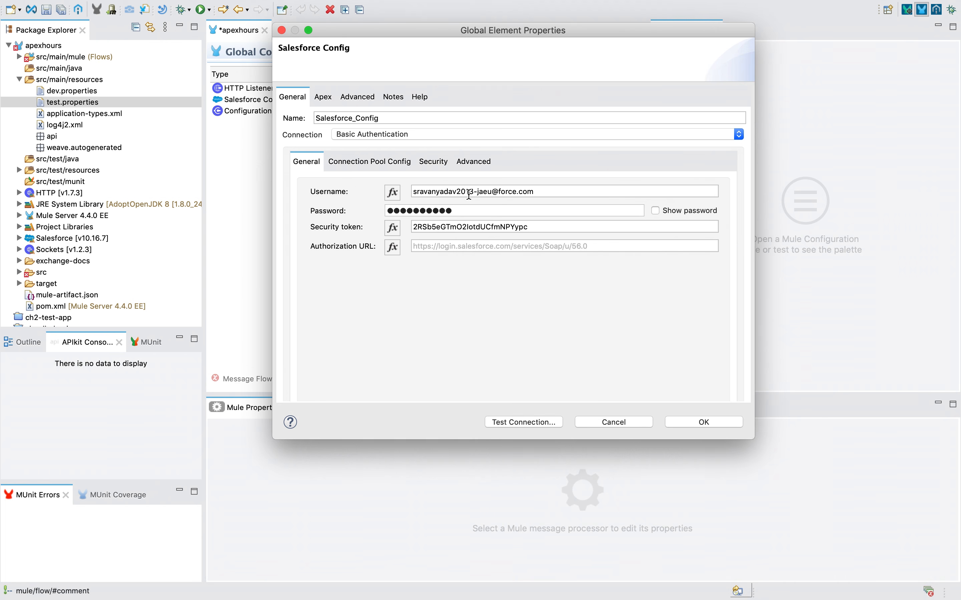
{"action": "left_click_drag", "start_coordinate": [521, 242], "coordinate": [378, 264]}
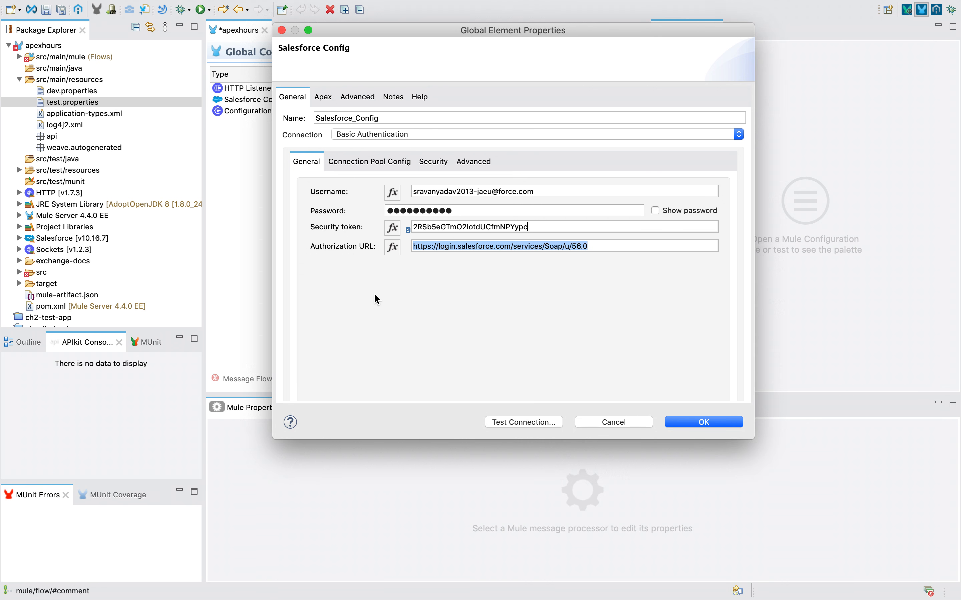
{"action": "left_click_drag", "start_coordinate": [543, 227], "coordinate": [417, 228]}
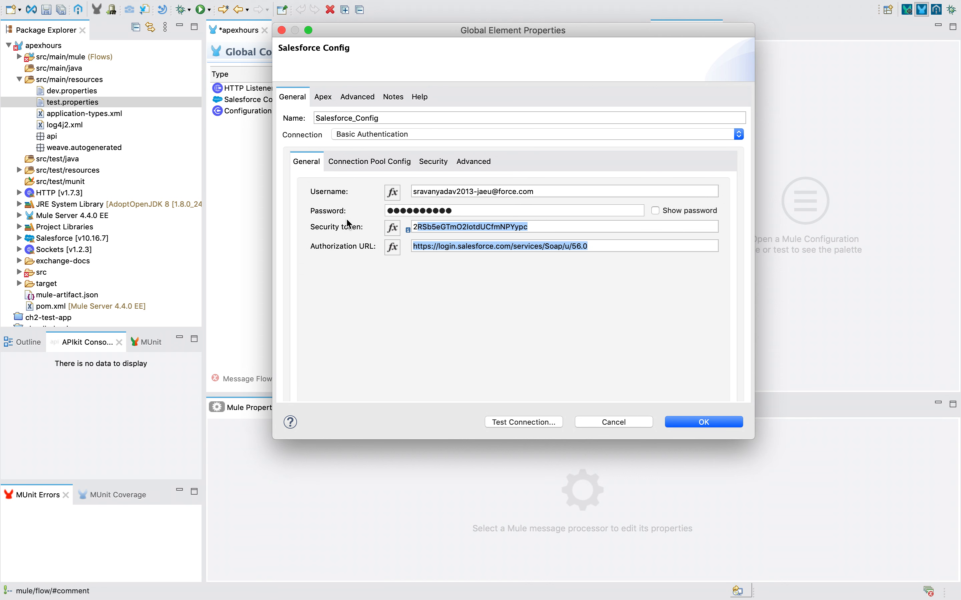
{"action": "double_click", "coordinate": [467, 227]}
{"action": "double_click", "coordinate": [482, 246]}
{"action": "triple_click", "coordinate": [482, 246]}
{"action": "key", "text": "super+c"}
{"action": "key", "text": "ctrl+Right"}
{"action": "key", "text": "ctrl+Left"}
{"action": "key", "text": "ctrl+Left"}
{"action": "key", "text": "ctrl+Left"}
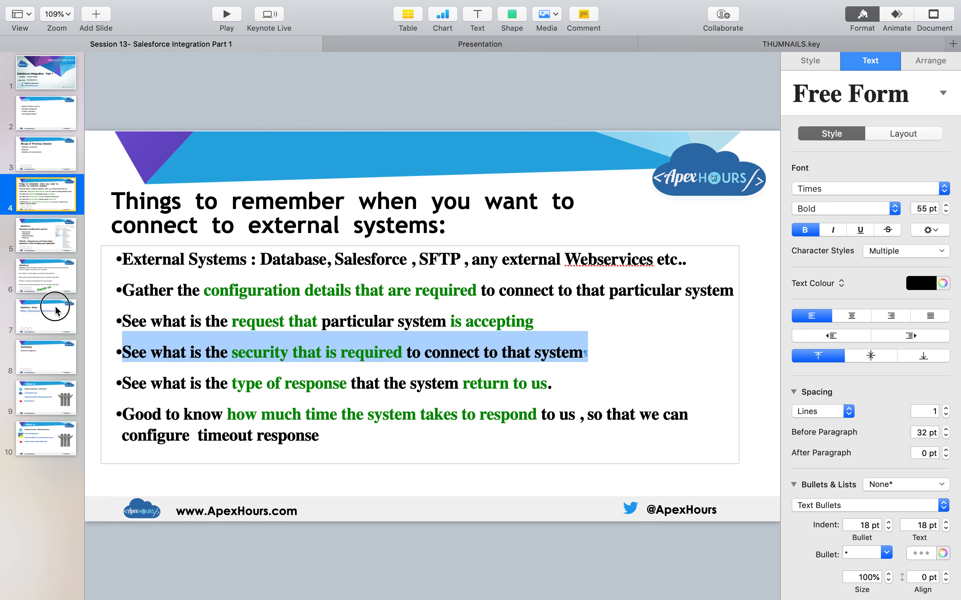
Paste the login URL below the developer.salesforce.com link on the Salesforce - Setup slide.
{"action": "left_click", "coordinate": [47, 304]}
{"action": "triple_click", "coordinate": [602, 258]}
{"action": "key", "text": "Right"}
{"action": "key", "text": "Return"}
{"action": "key", "text": "Return"}
{"action": "key", "text": "super+v"}
Resize the pasted login URL to 39 pt so it fits on one line.
{"action": "key", "text": "super+a"}
{"action": "left_click_drag", "start_coordinate": [322, 343], "coordinate": [307, 359]}
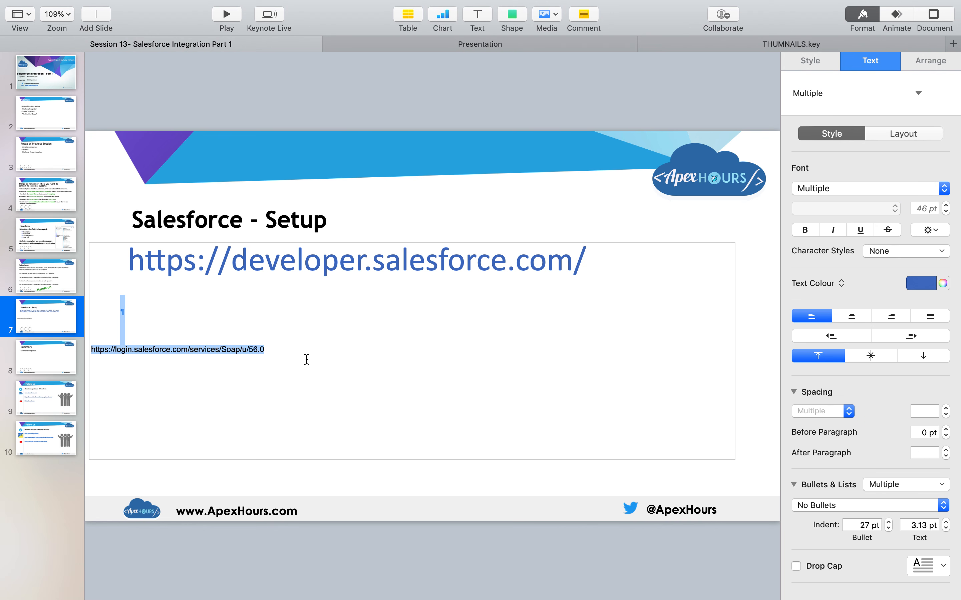
{"action": "left_click", "coordinate": [924, 209]}
{"action": "key", "text": "super+a"}
{"action": "left_click", "coordinate": [945, 205]}
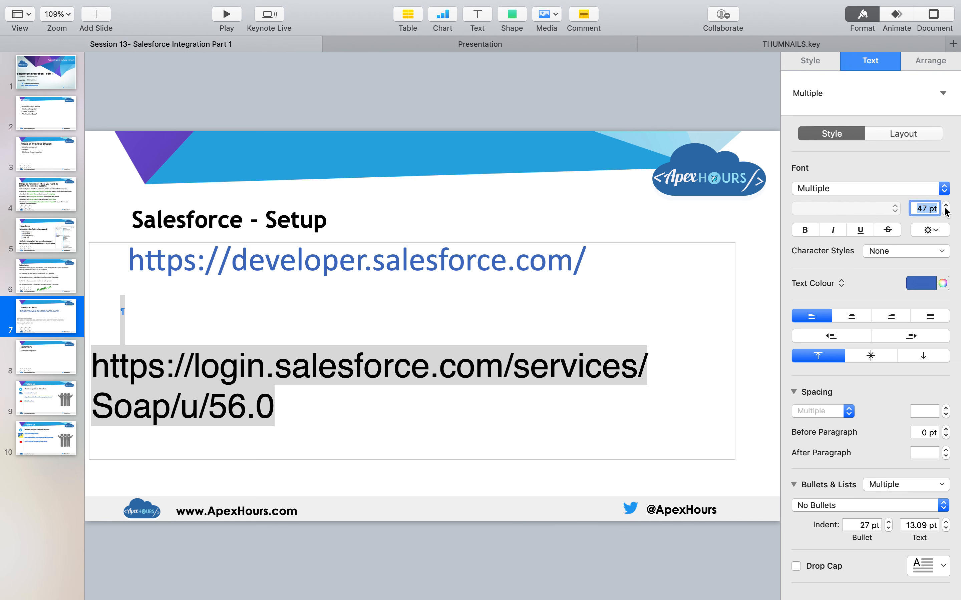
{"action": "left_click", "coordinate": [946, 212]}
{"action": "left_click", "coordinate": [946, 212]}
{"action": "left_click", "coordinate": [946, 212]}
{"action": "left_click", "coordinate": [946, 212]}
{"action": "left_click", "coordinate": [946, 212]}
{"action": "left_click", "coordinate": [946, 211]}
{"action": "left_click", "coordinate": [946, 212]}
{"action": "left_click", "coordinate": [946, 212]}
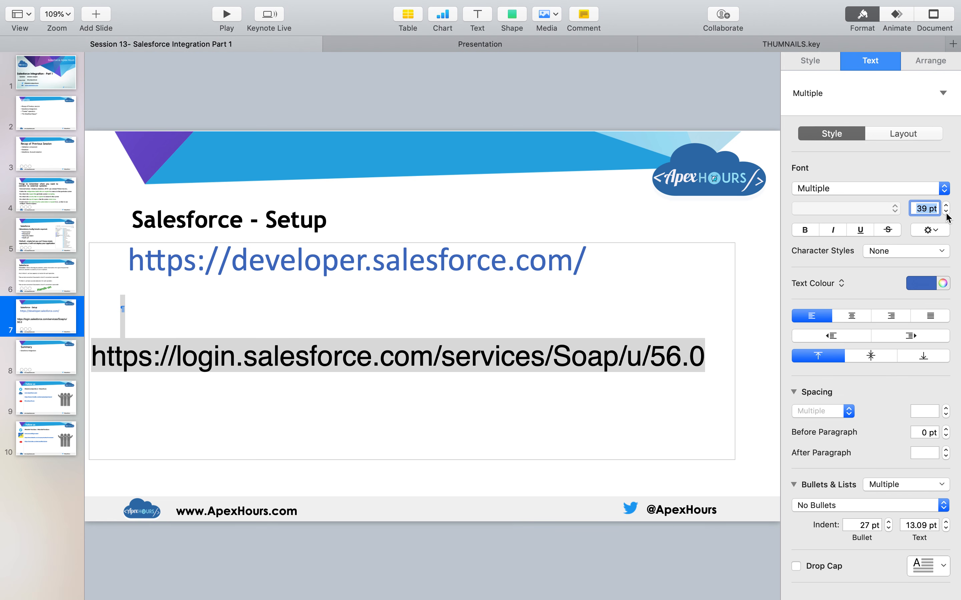
{"action": "left_click", "coordinate": [539, 411]}
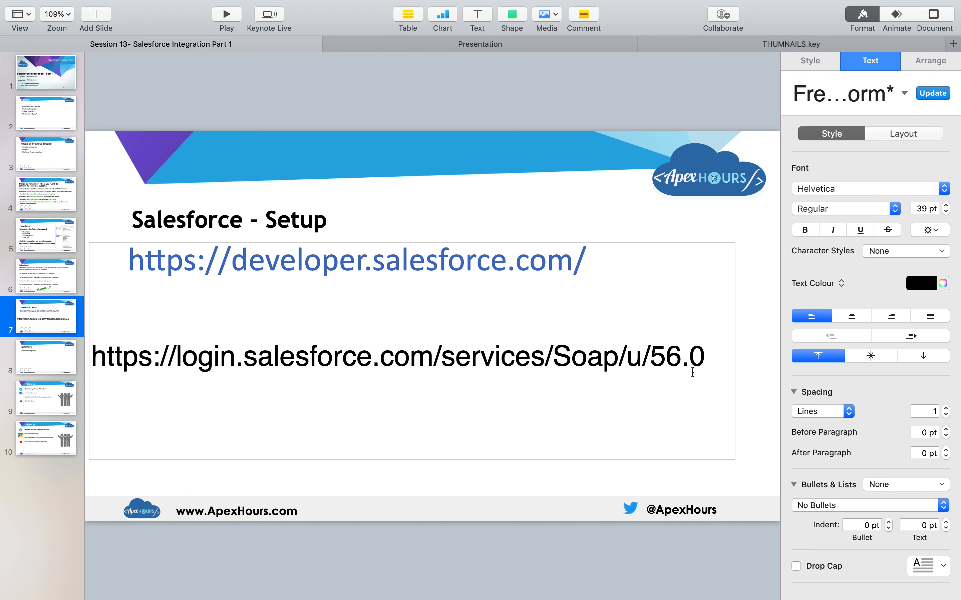
Log in to Salesforce in Chrome using the saved password.
{"action": "key", "text": "ctrl+Right"}
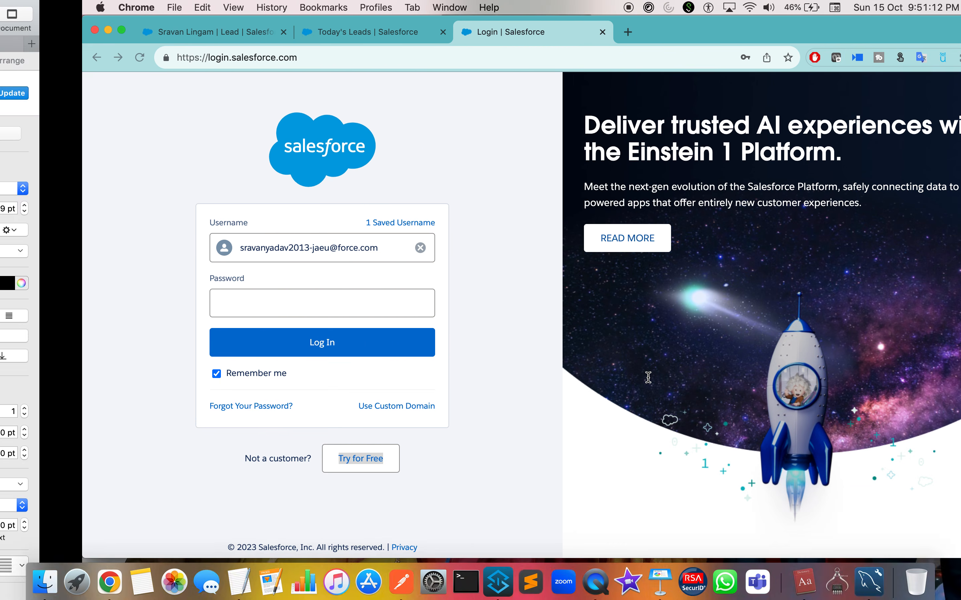
{"action": "key", "text": "ctrl+Right"}
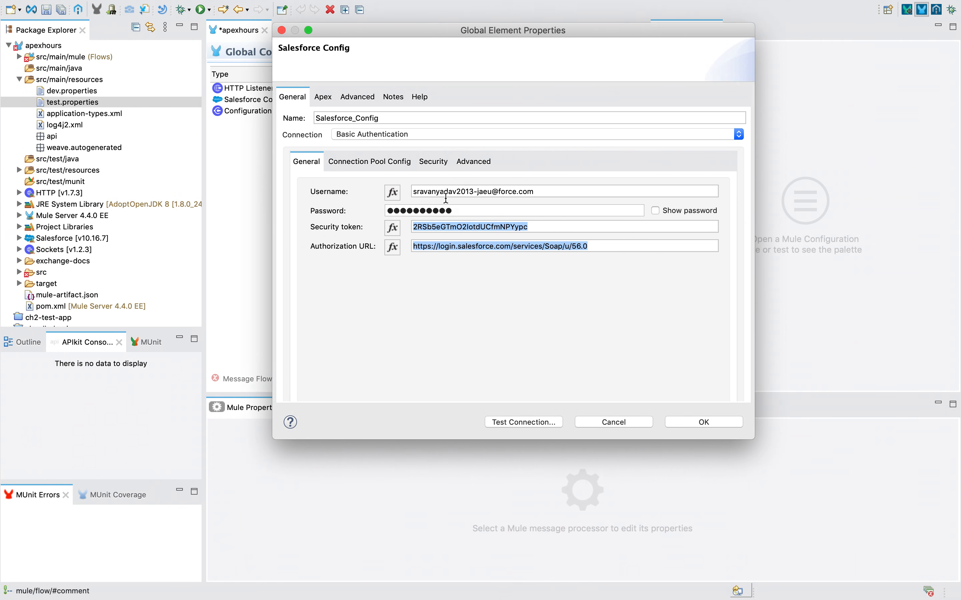
{"action": "key", "text": "ctrl+Left"}
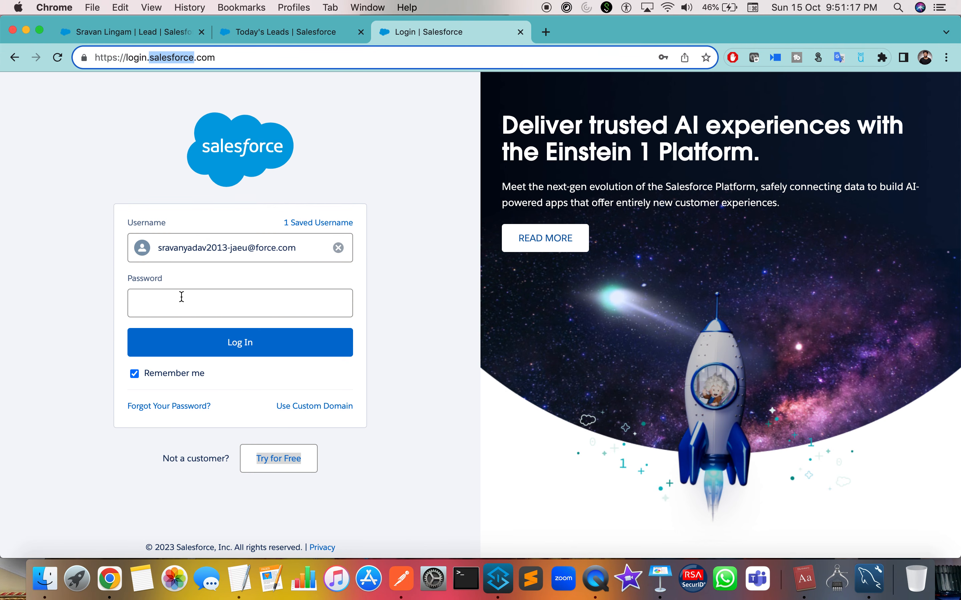
{"action": "left_click", "coordinate": [188, 309]}
{"action": "left_click", "coordinate": [242, 337]}
{"action": "left_click", "coordinate": [234, 344]}
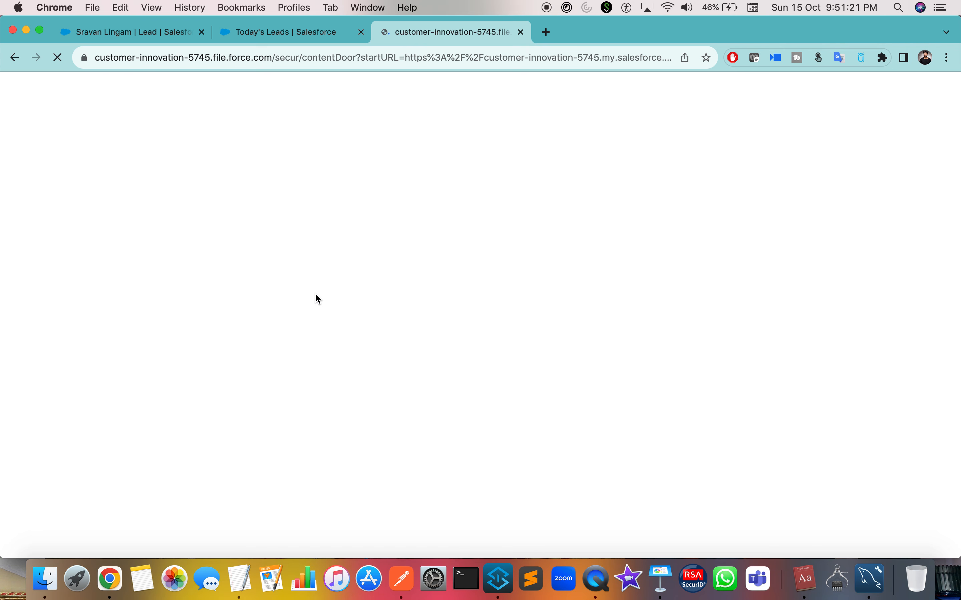
{"action": "key", "text": "ctrl+Right"}
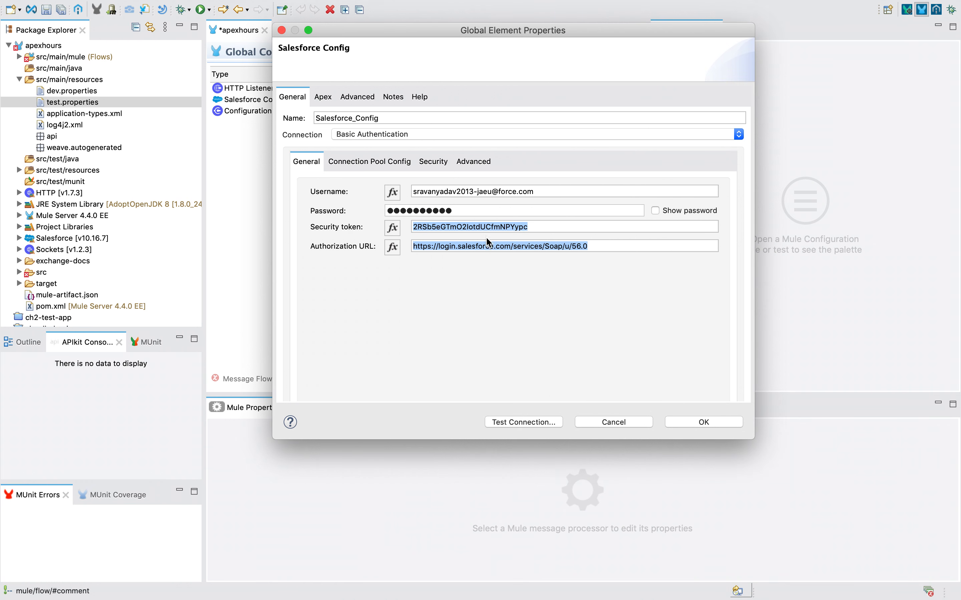
{"action": "key", "text": "ctrl+Left"}
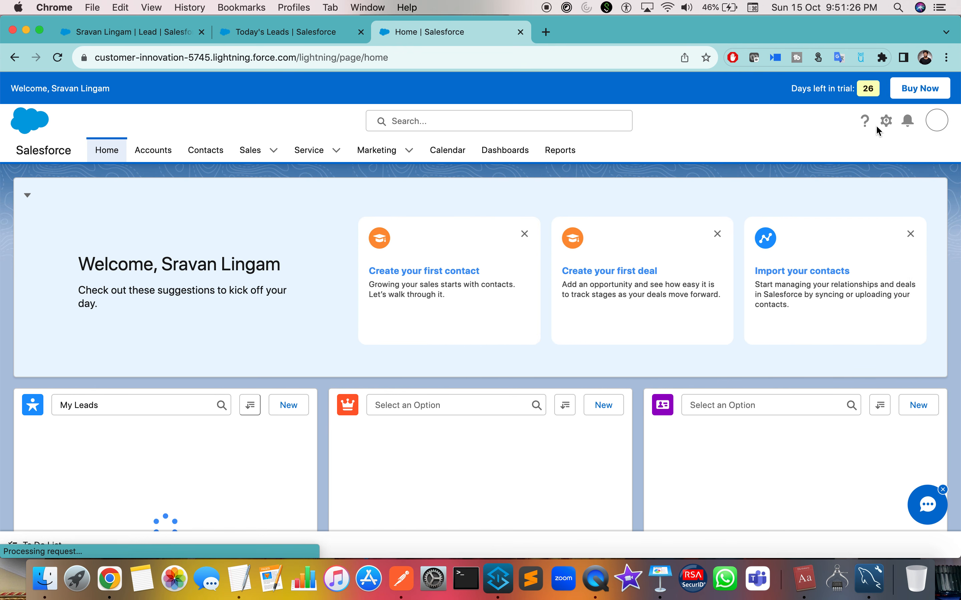
Search the personal settings for 'secur' and open Reset My Security Token.
{"action": "left_click", "coordinate": [937, 121]}
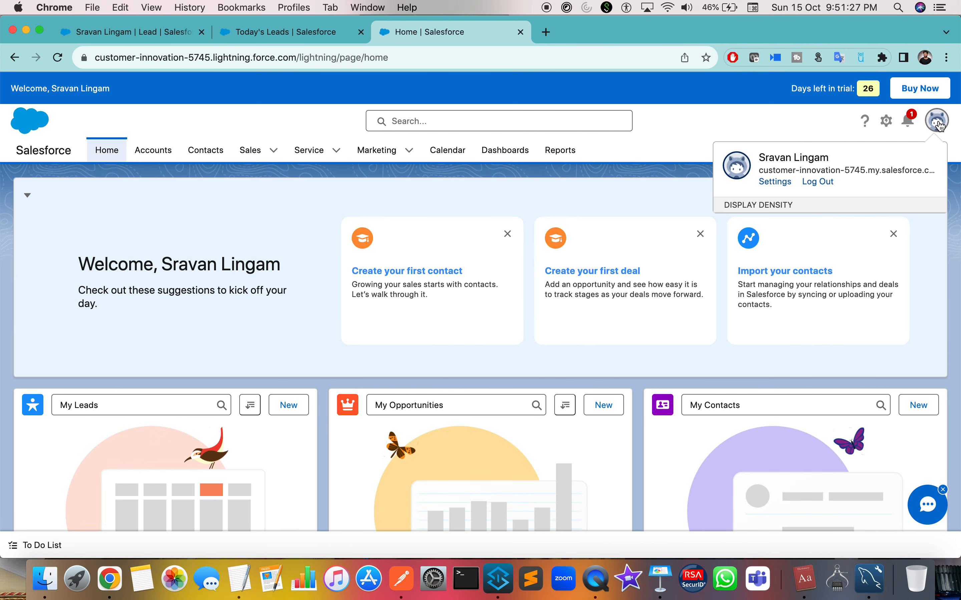
{"action": "left_click", "coordinate": [774, 181]}
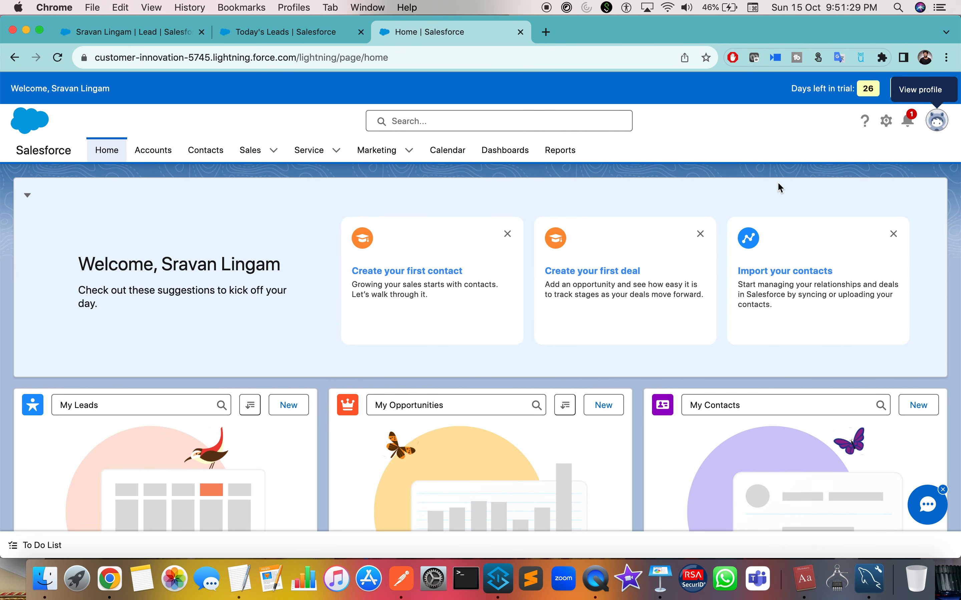
{"action": "left_click", "coordinate": [936, 123]}
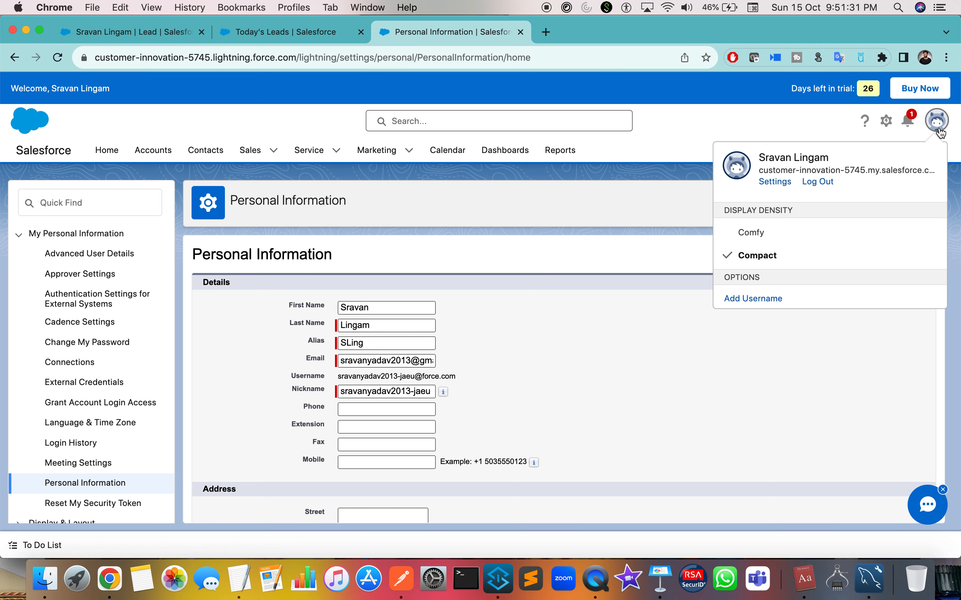
{"action": "left_click", "coordinate": [774, 182]}
{"action": "left_click", "coordinate": [101, 208]}
{"action": "type", "text": "secur"}
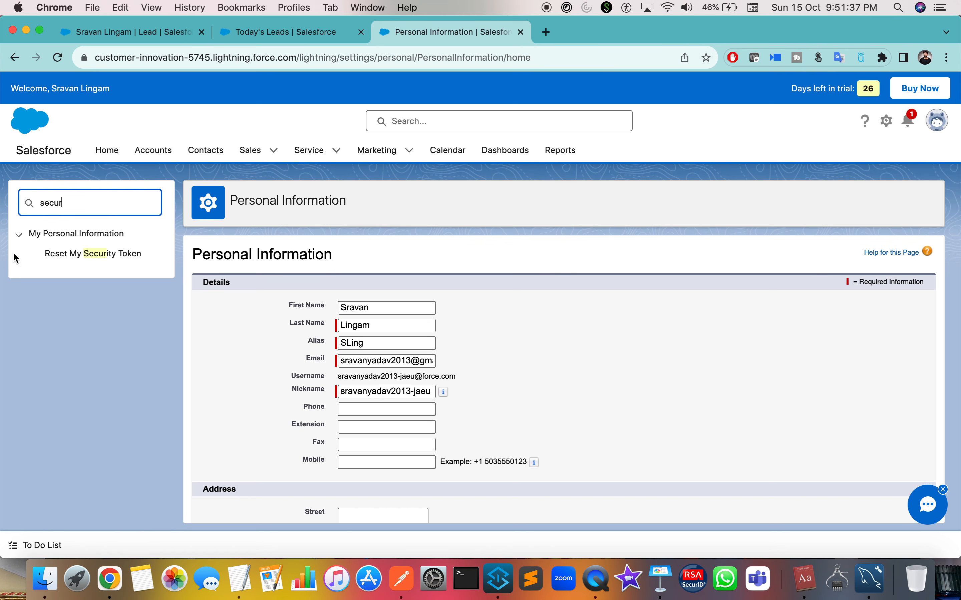
{"action": "left_click", "coordinate": [102, 257]}
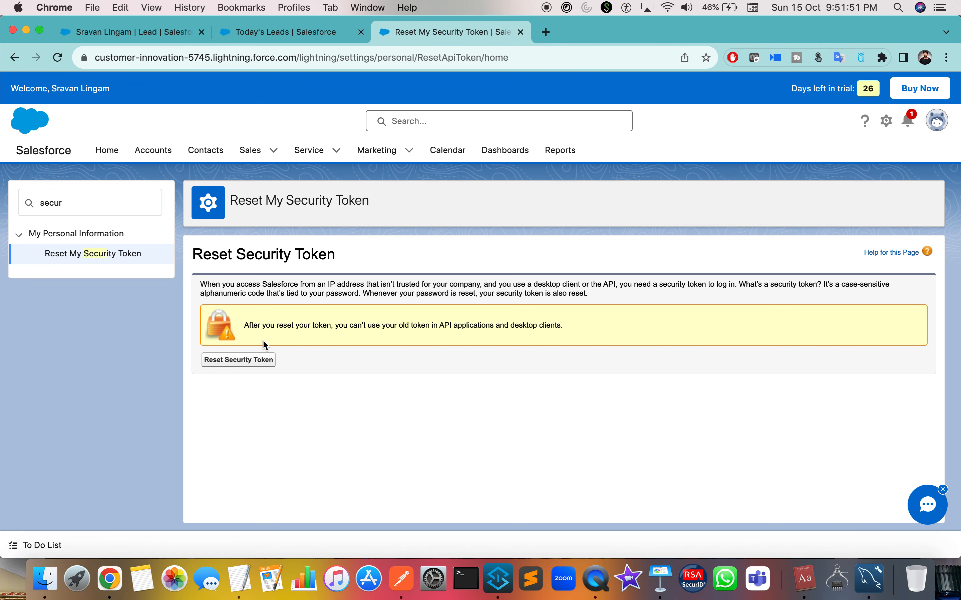
{"action": "key", "text": "ctrl+Right"}
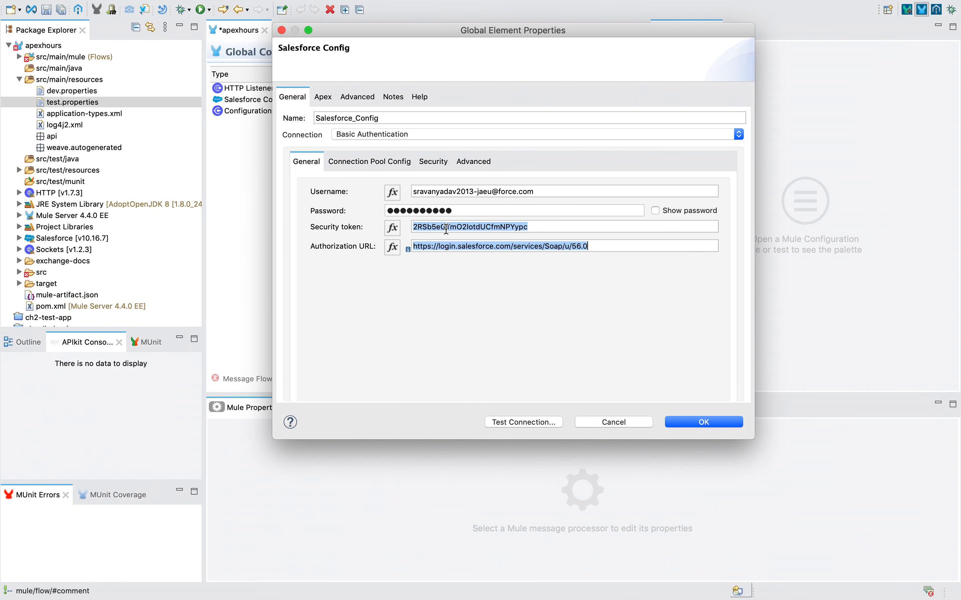
Test the Salesforce_Config connection, confirm it succeeds, and save the global element.
{"action": "left_click", "coordinate": [545, 228]}
{"action": "left_click_drag", "start_coordinate": [544, 229], "coordinate": [160, 238]}
{"action": "left_click", "coordinate": [503, 420]}
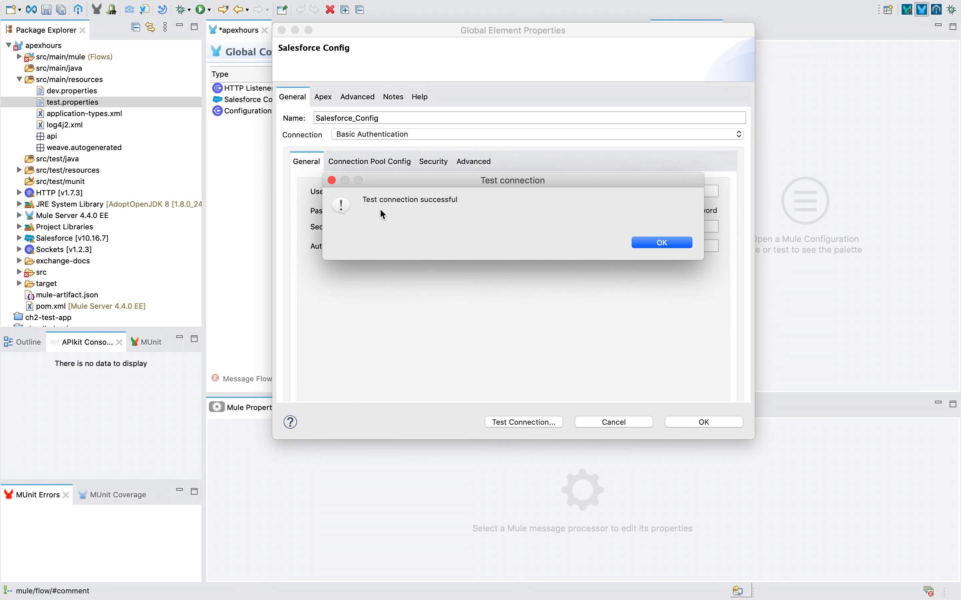
{"action": "left_click", "coordinate": [660, 243]}
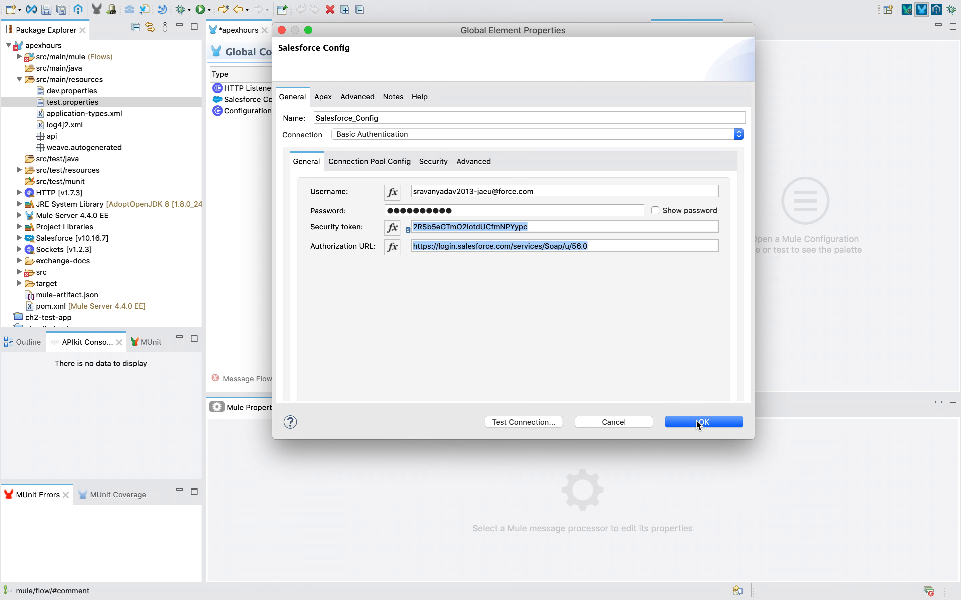
{"action": "left_click", "coordinate": [698, 421]}
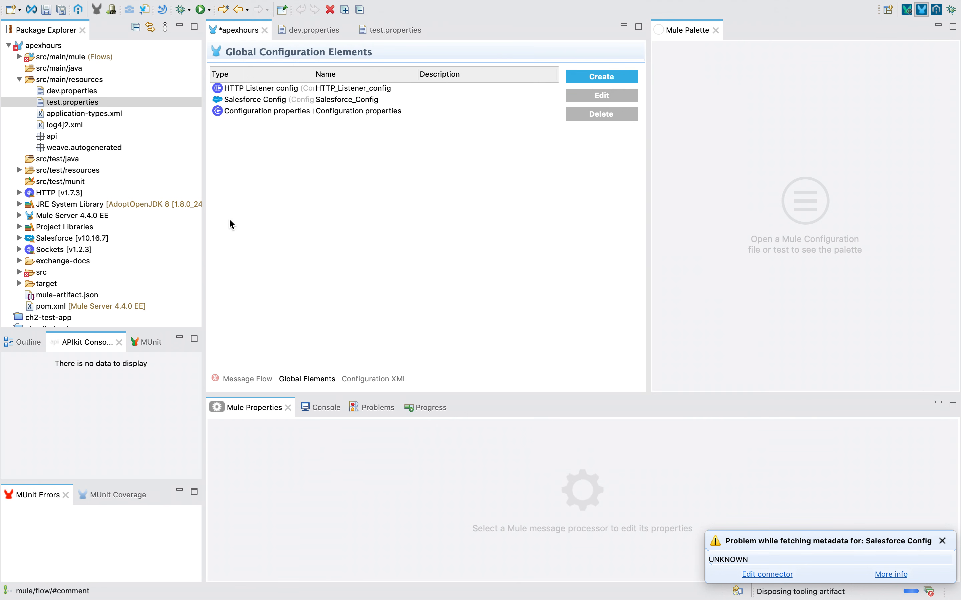
Show the Create operation's Help and open the linked Salesforce Connector documentation in the browser.
{"action": "left_click", "coordinate": [247, 376]}
{"action": "left_click", "coordinate": [312, 163]}
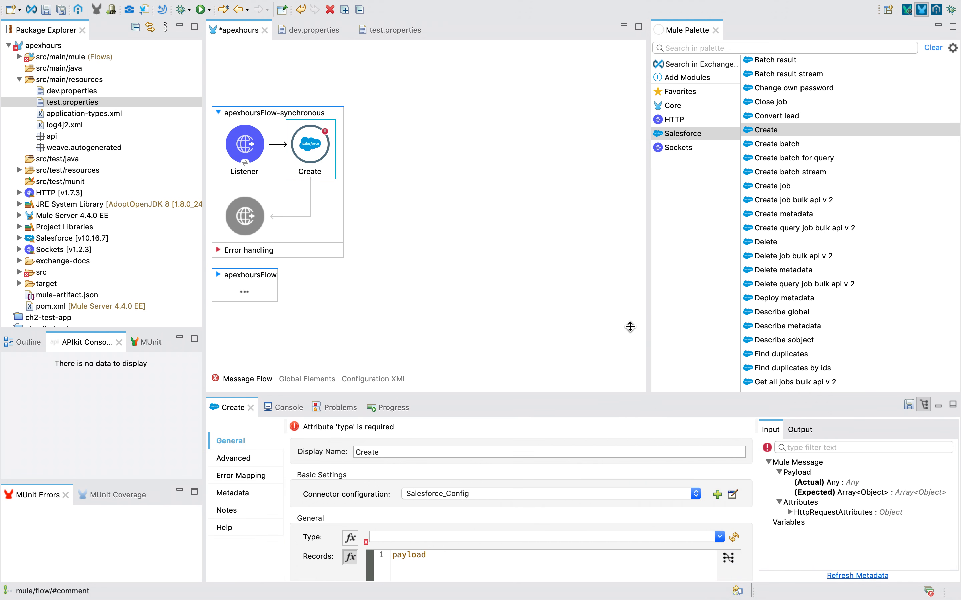
{"action": "left_click_drag", "start_coordinate": [576, 317], "coordinate": [576, 320]}
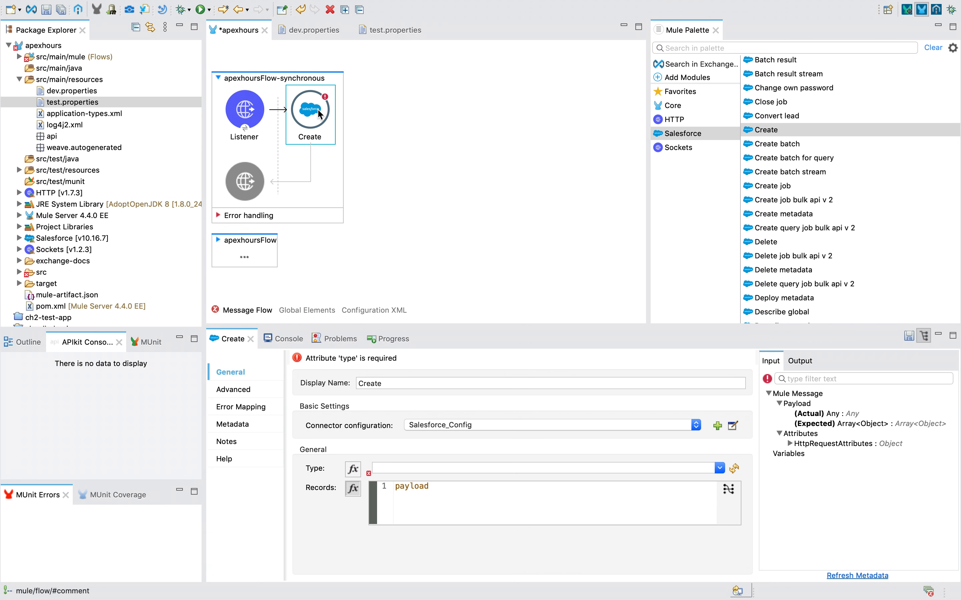
{"action": "left_click", "coordinate": [225, 442]}
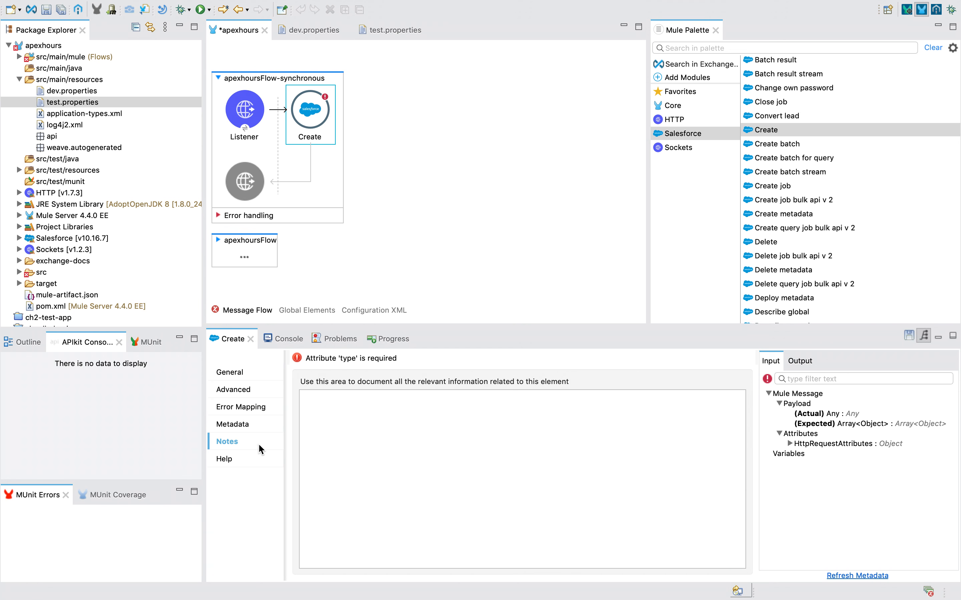
{"action": "left_click", "coordinate": [232, 460]}
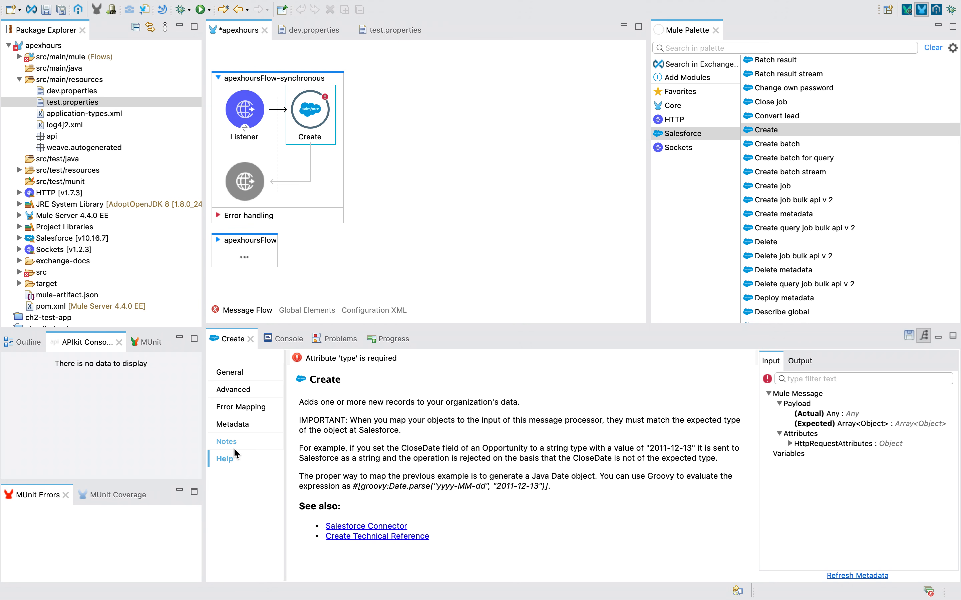
{"action": "left_click_drag", "start_coordinate": [303, 402], "coordinate": [437, 499]}
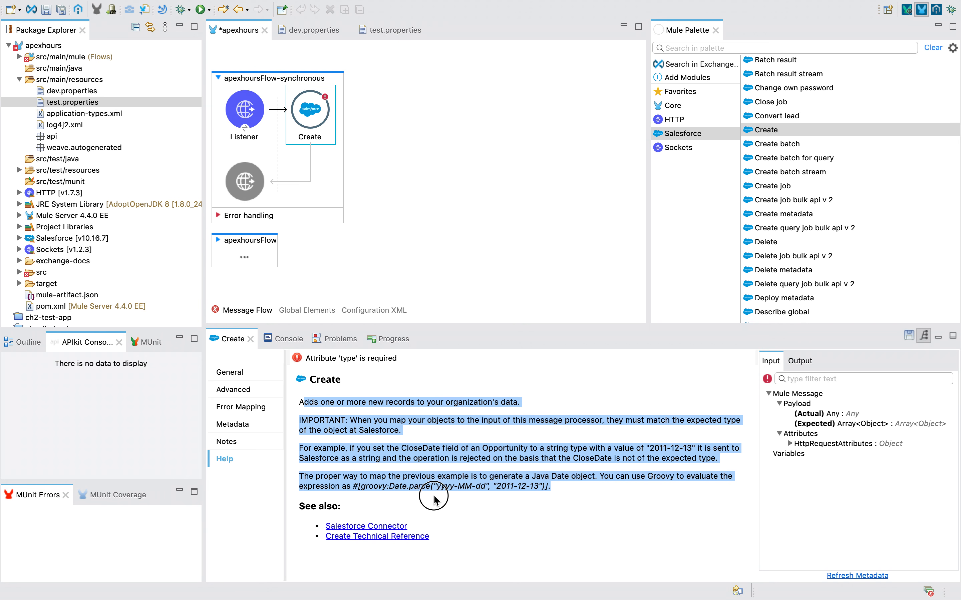
{"action": "left_click", "coordinate": [384, 526]}
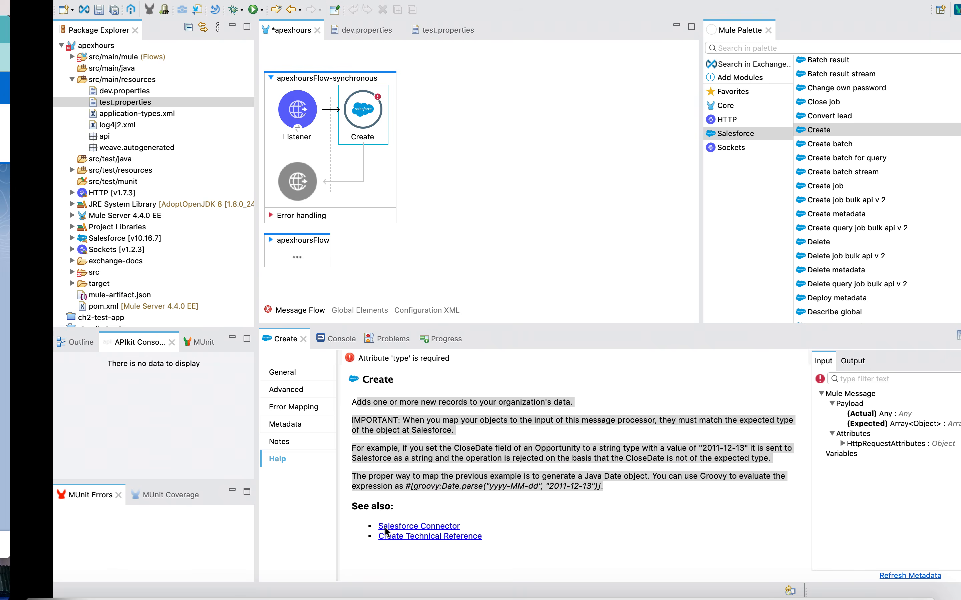
{"action": "scroll", "coordinate": [493, 198], "scroll_direction": "down", "scroll_amount": 15}
{"action": "scroll", "coordinate": [490, 320], "scroll_direction": "down", "scroll_amount": 20}
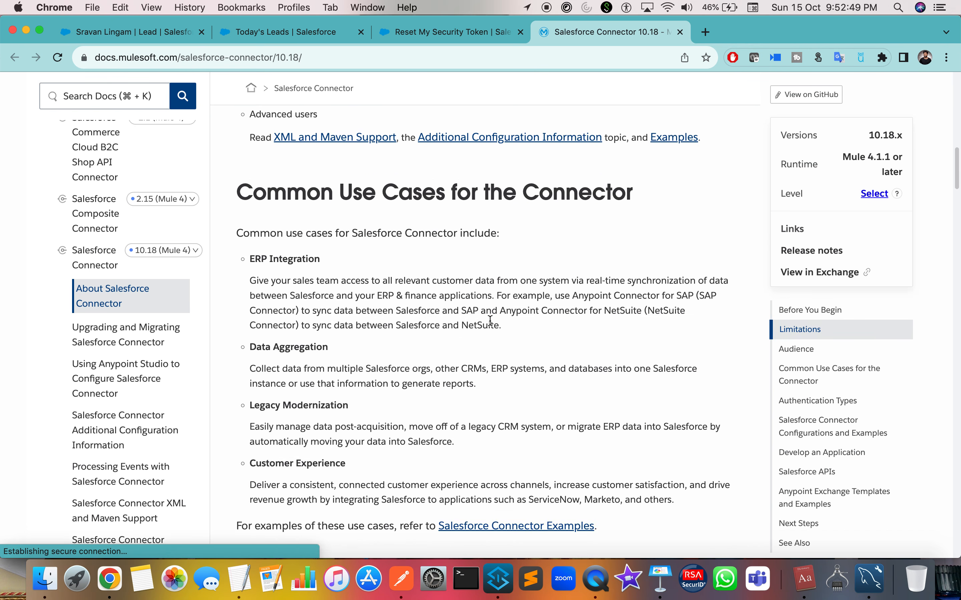
{"action": "scroll", "coordinate": [490, 325], "scroll_direction": "down", "scroll_amount": 15}
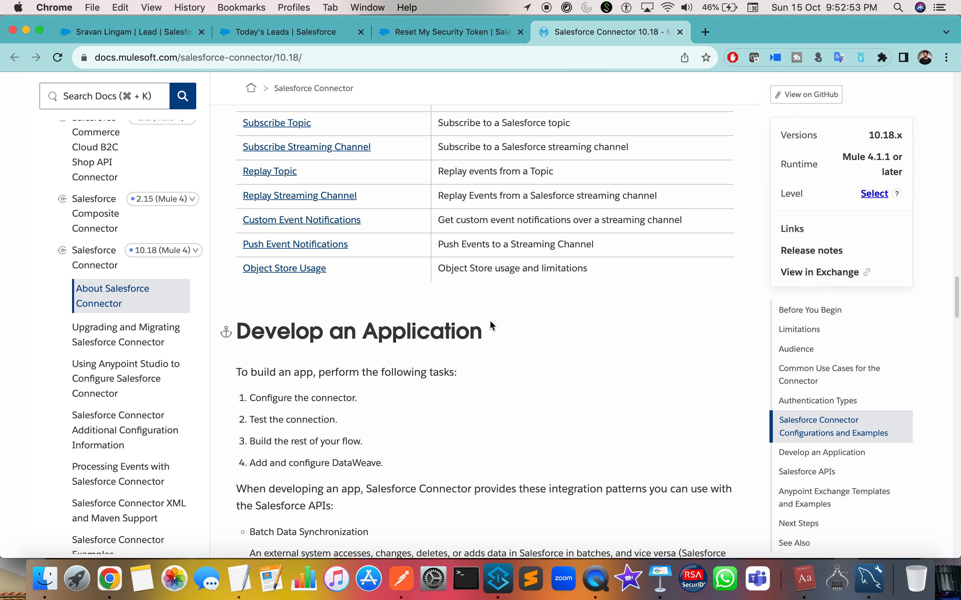
Highlight the Create help's sentence about adding one or more records, then return to General settings.
{"action": "key", "text": "ctrl+Right"}
{"action": "left_click", "coordinate": [410, 452]}
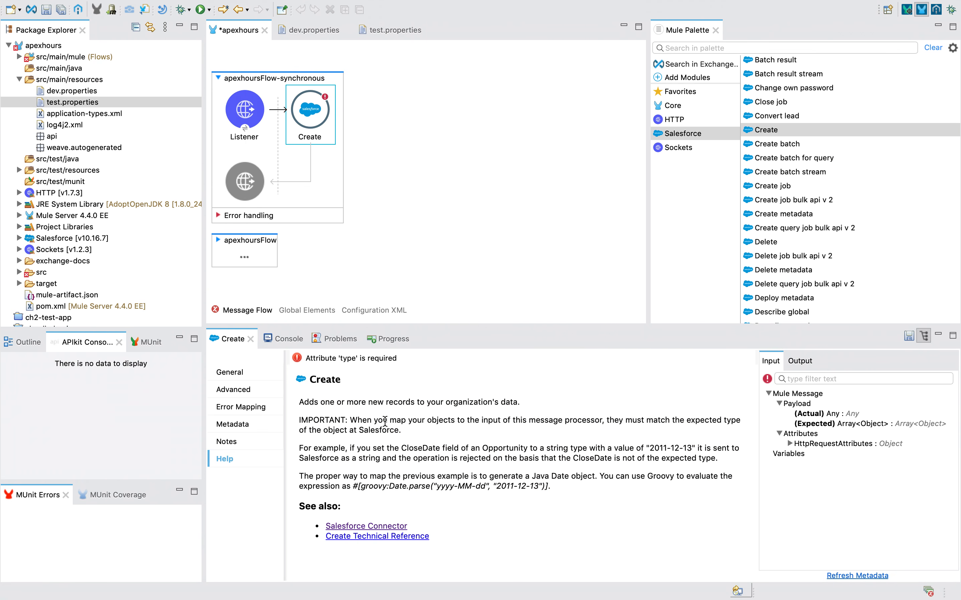
{"action": "left_click_drag", "start_coordinate": [300, 402], "coordinate": [525, 404]}
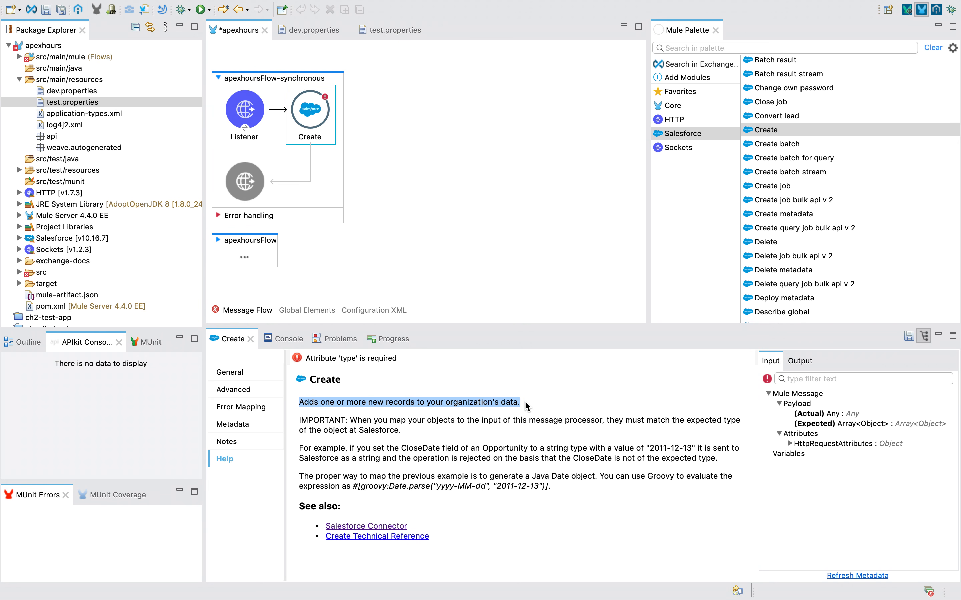
{"action": "left_click_drag", "start_coordinate": [321, 402], "coordinate": [369, 398]}
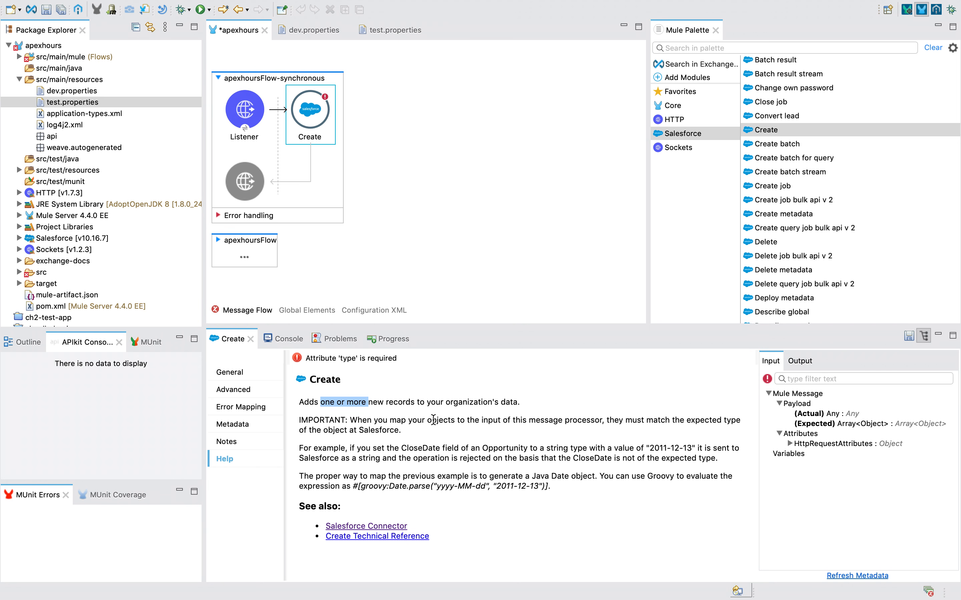
{"action": "left_click", "coordinate": [437, 421]}
{"action": "left_click", "coordinate": [239, 377]}
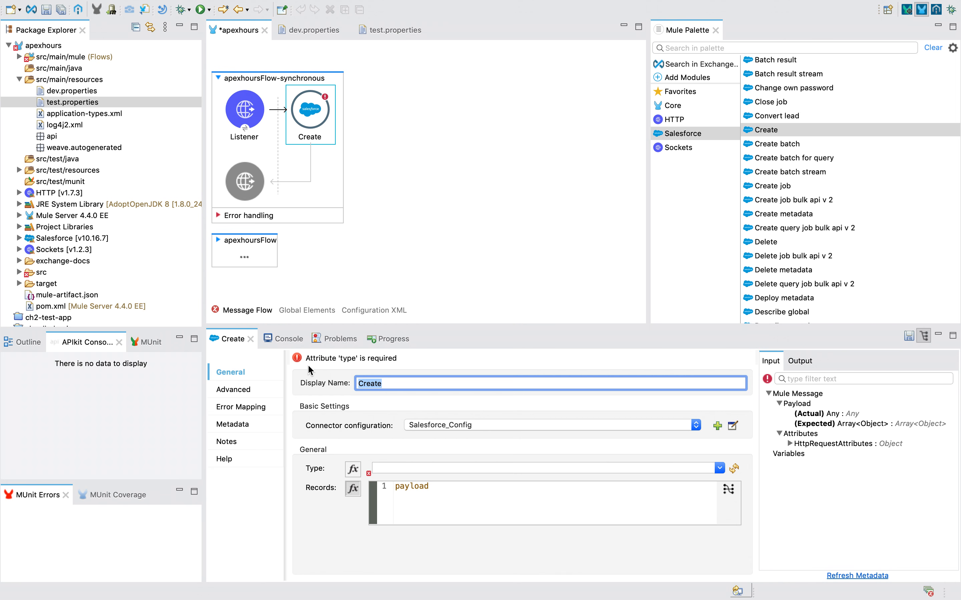
{"action": "key", "text": "ctrl+Left"}
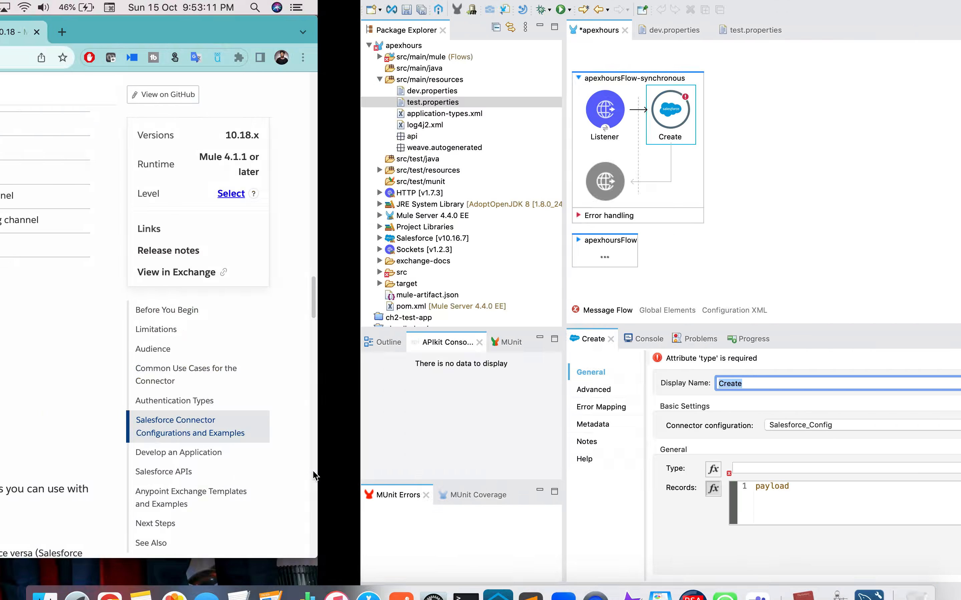
Move through the browser tabs and open Salesforce Setup from the quick settings.
{"action": "left_click", "coordinate": [154, 33]}
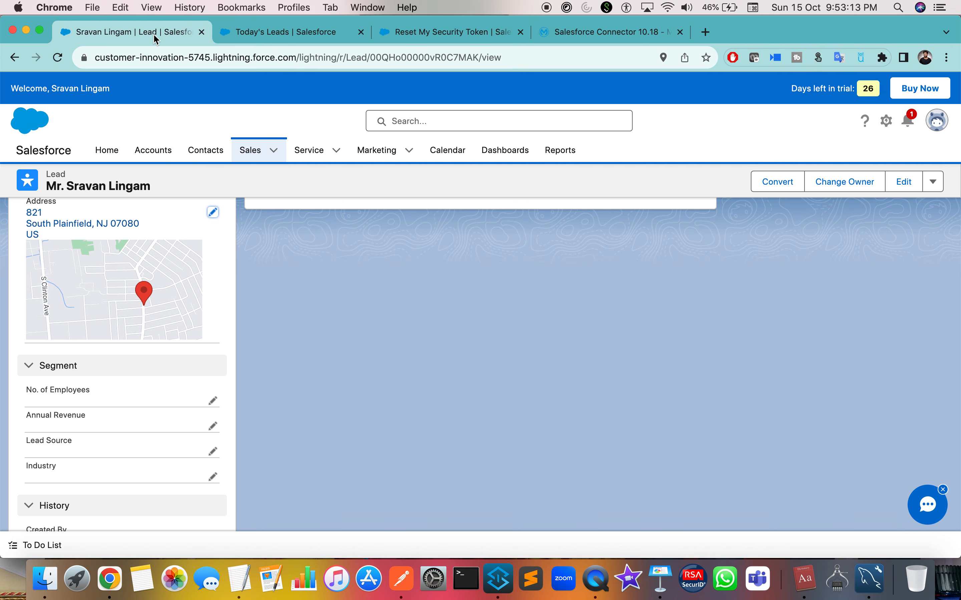
{"action": "left_click", "coordinate": [607, 32]}
{"action": "scroll", "coordinate": [658, 204], "scroll_direction": "up", "scroll_amount": 10}
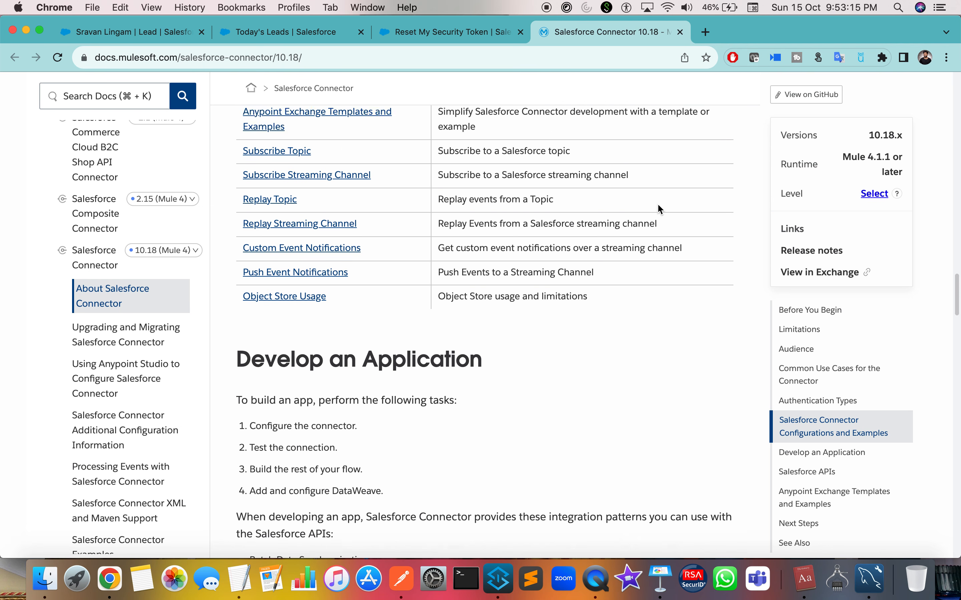
{"action": "scroll", "coordinate": [658, 203], "scroll_direction": "up", "scroll_amount": 5}
{"action": "left_click", "coordinate": [455, 33]}
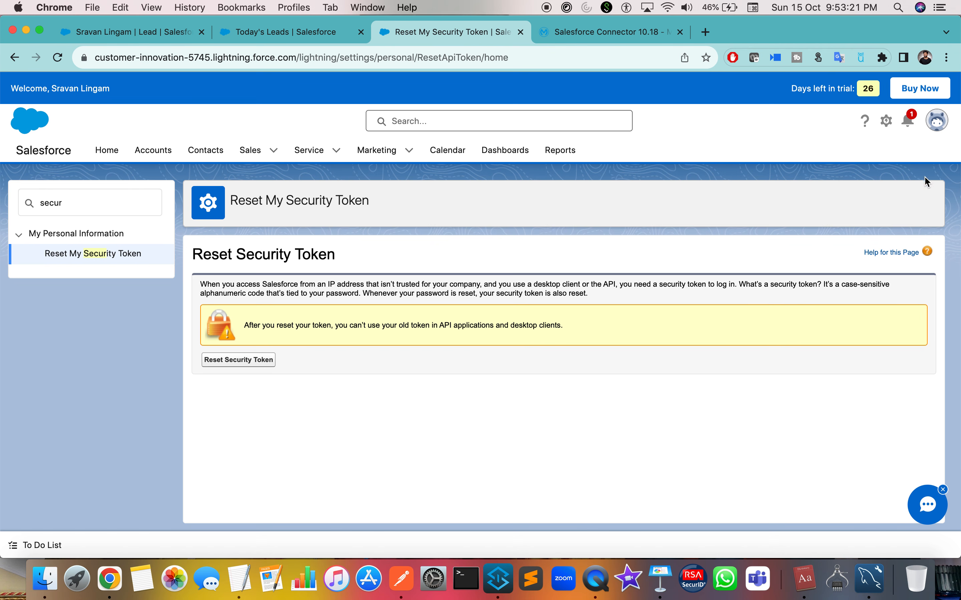
{"action": "left_click", "coordinate": [886, 122]}
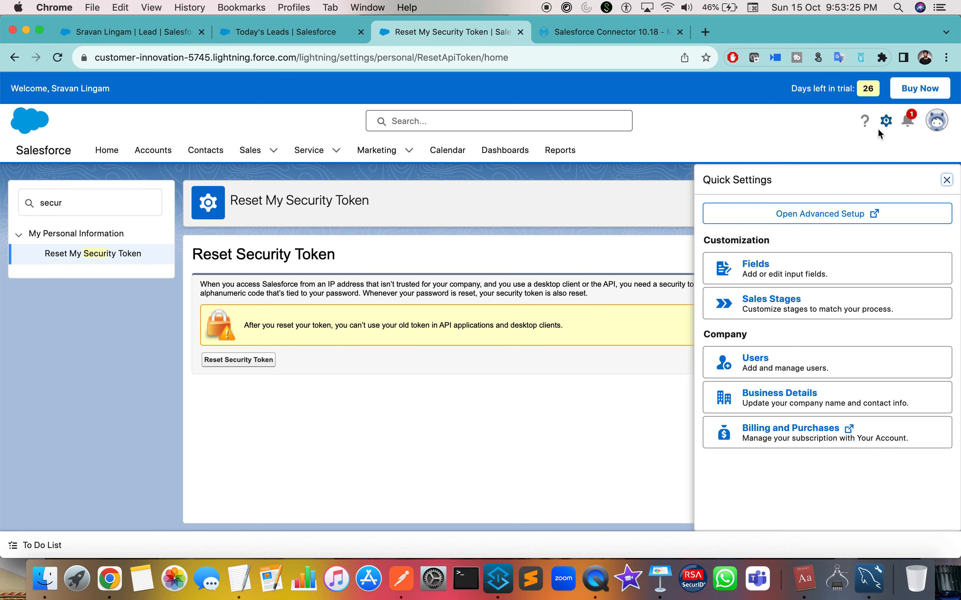
{"action": "left_click", "coordinate": [812, 223]}
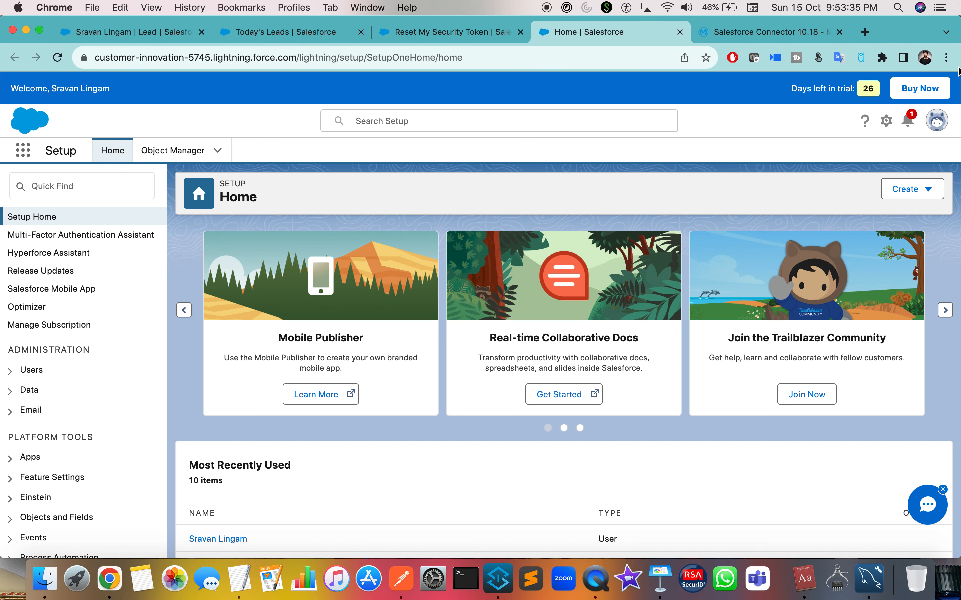
Search apps and items for 'acc' and open Accounts.
{"action": "left_click_drag", "start_coordinate": [872, 91], "coordinate": [774, 99]}
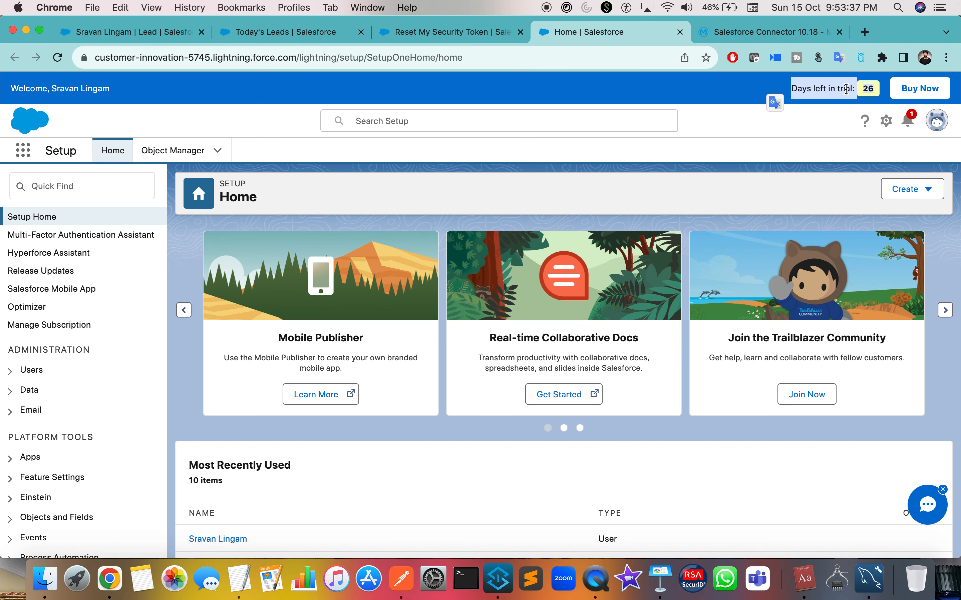
{"action": "left_click", "coordinate": [504, 93]}
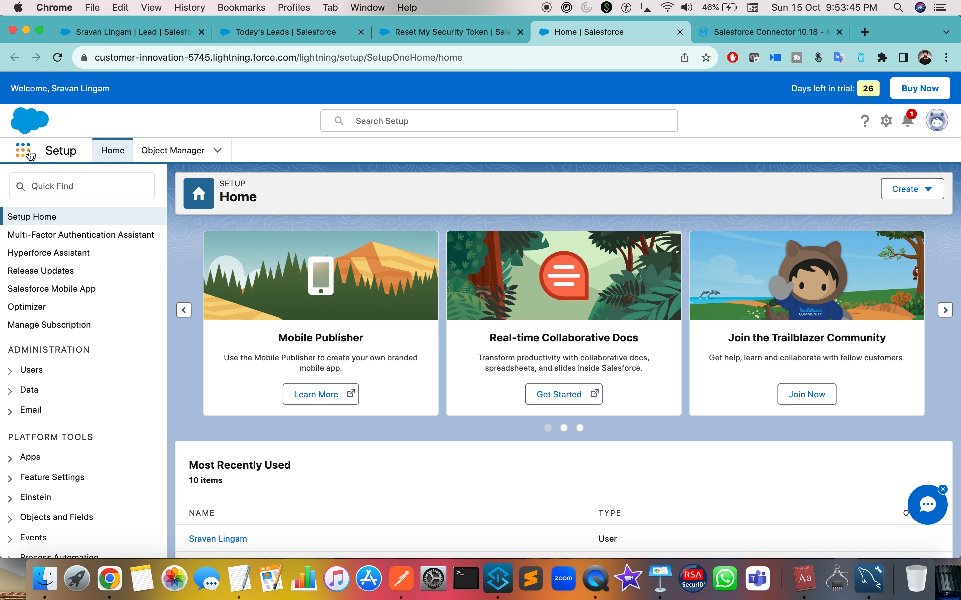
{"action": "left_click", "coordinate": [28, 154]}
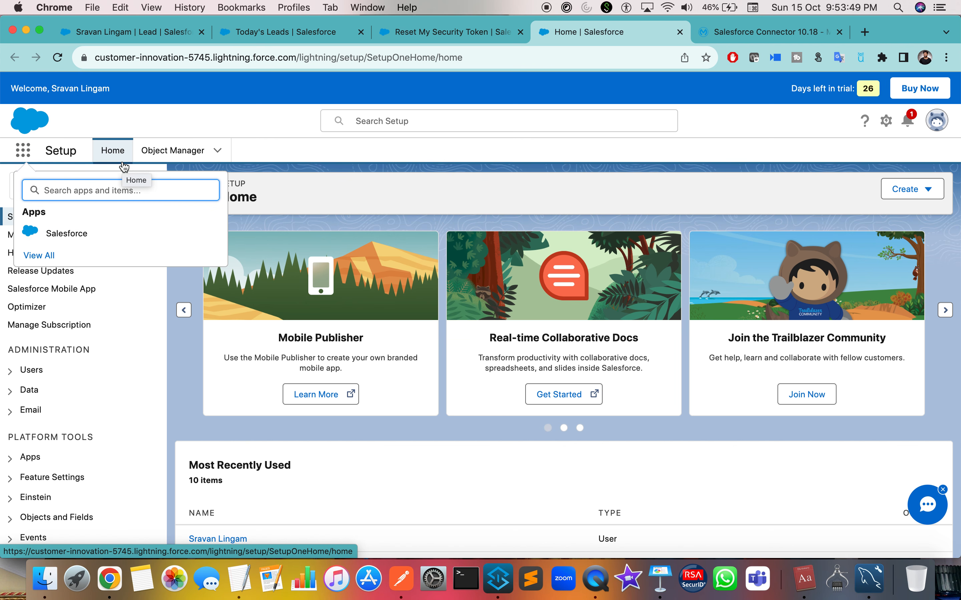
{"action": "type", "text": "acc"}
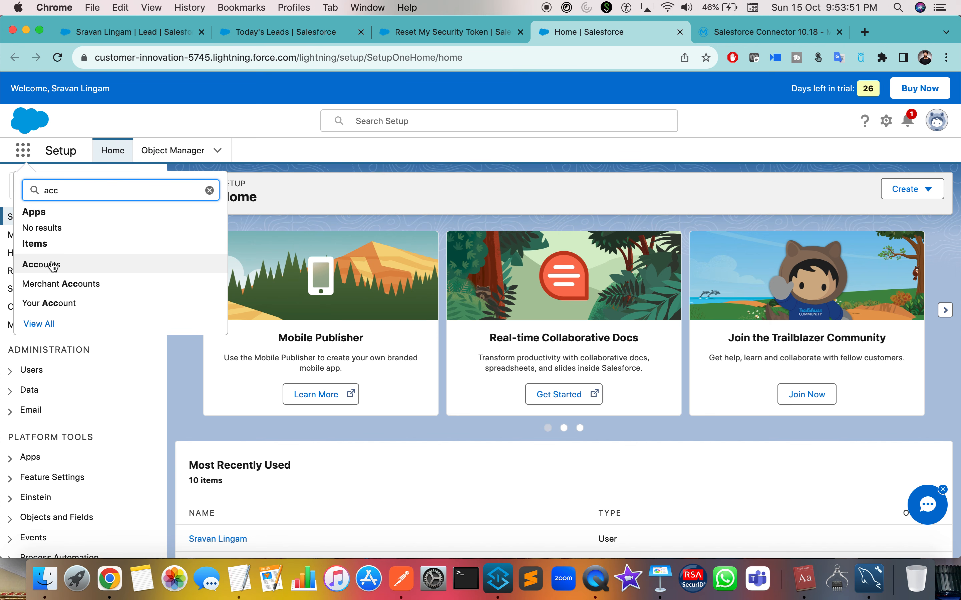
{"action": "left_click", "coordinate": [46, 264]}
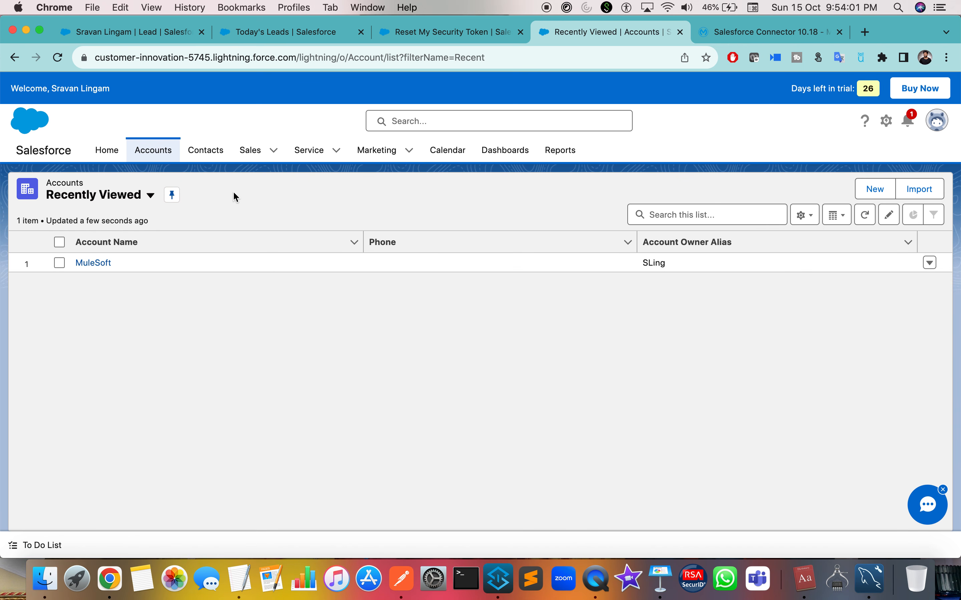
Switch from Accounts to the All Contacts list and start a New Contact.
{"action": "double_click", "coordinate": [61, 182]}
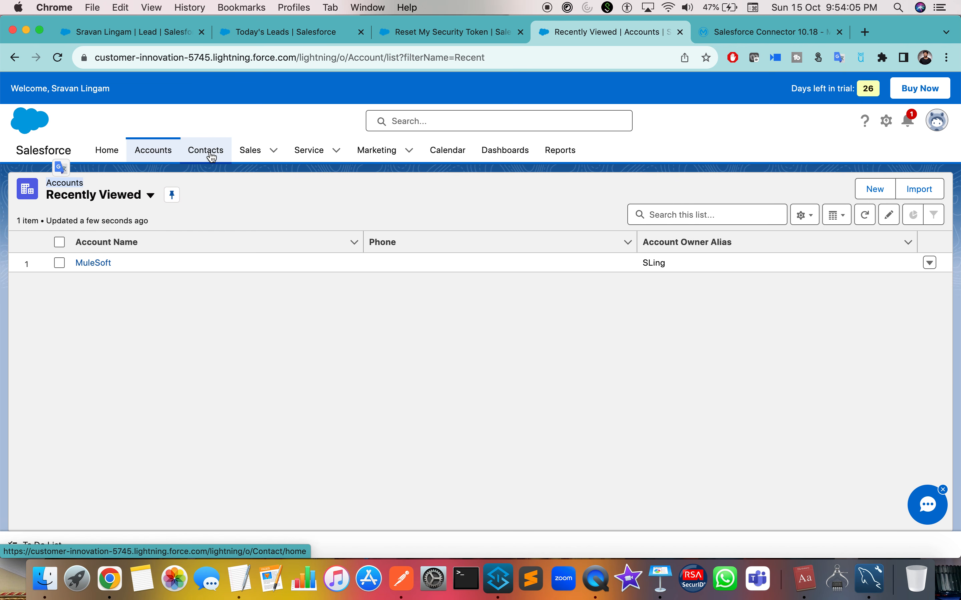
{"action": "left_click", "coordinate": [249, 152]}
{"action": "left_click", "coordinate": [200, 159]}
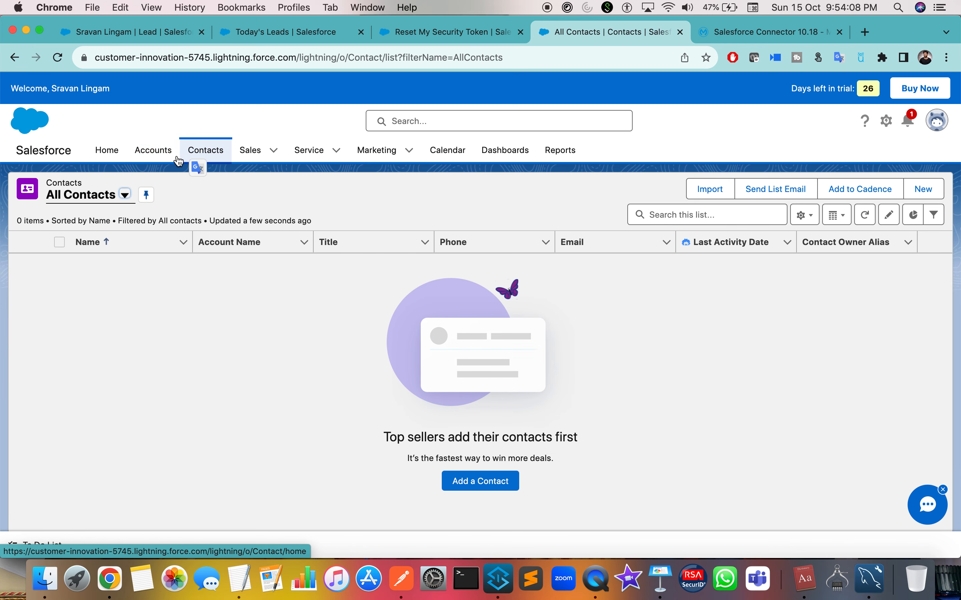
{"action": "left_click", "coordinate": [151, 156]}
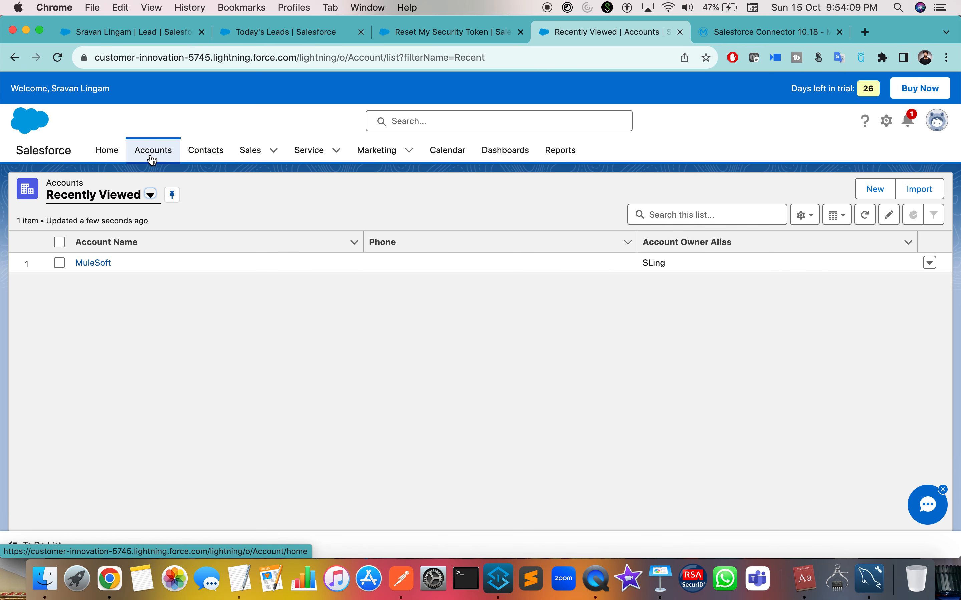
{"action": "left_click", "coordinate": [337, 150]}
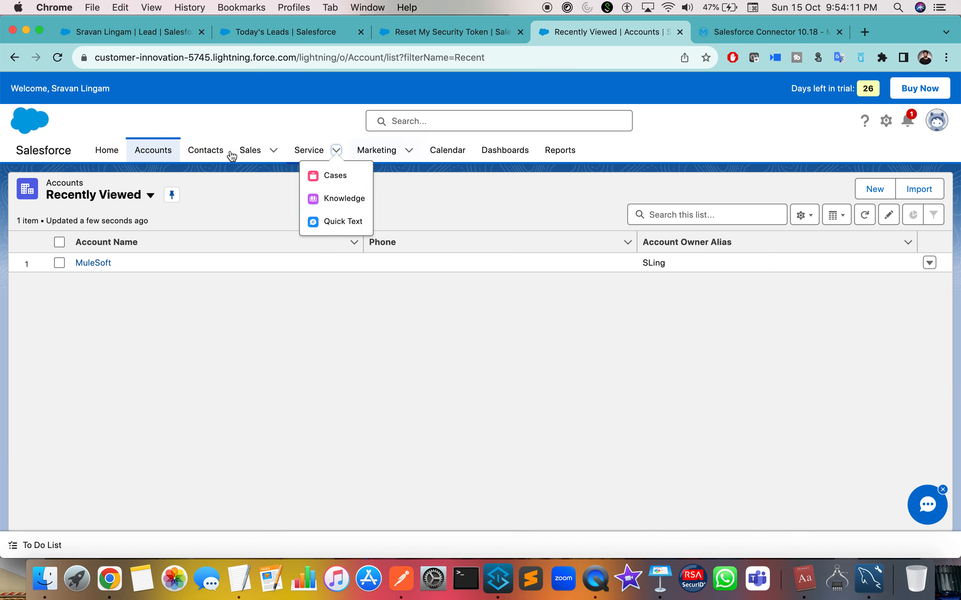
{"action": "left_click", "coordinate": [207, 150]}
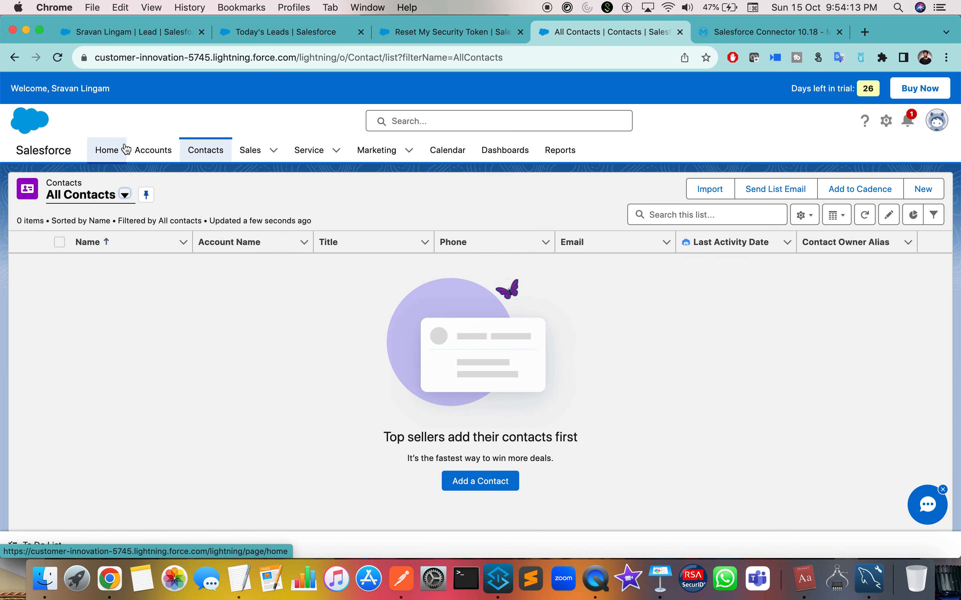
{"action": "left_click", "coordinate": [274, 150]}
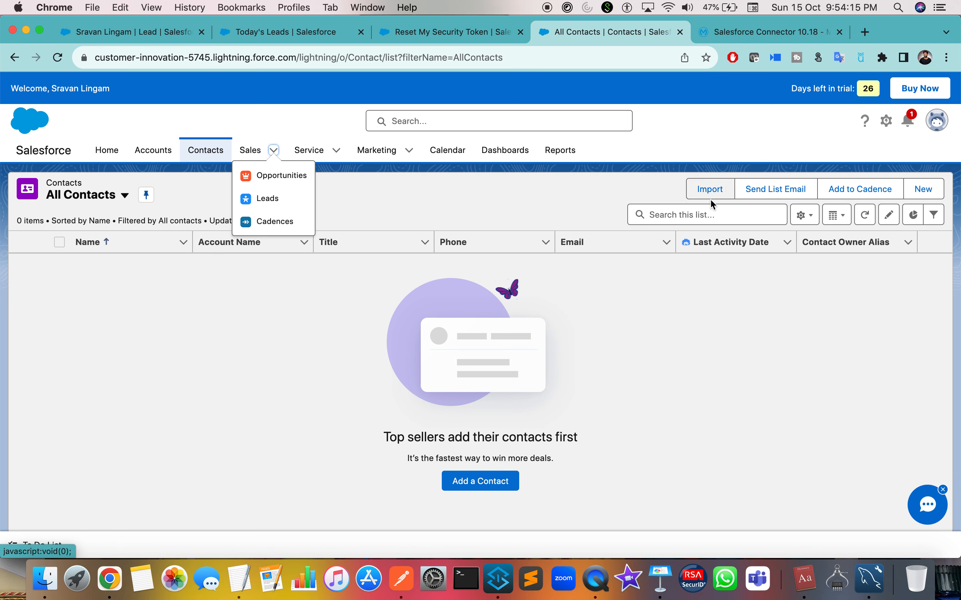
{"action": "left_click", "coordinate": [909, 198]}
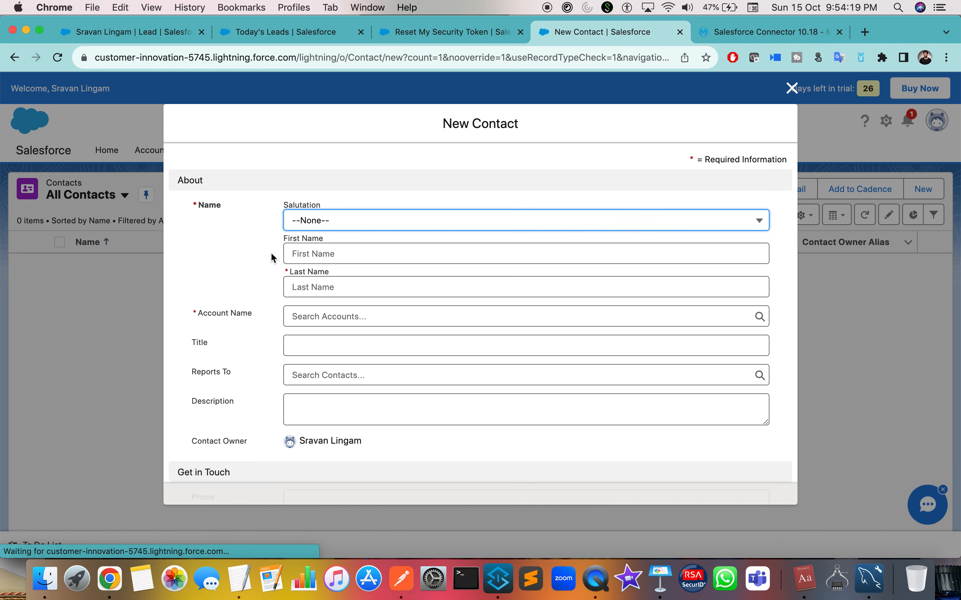
Fill the new contact with salutation Mr., an autofilled name, and account 'Apex hours'.
{"action": "left_click", "coordinate": [338, 225]}
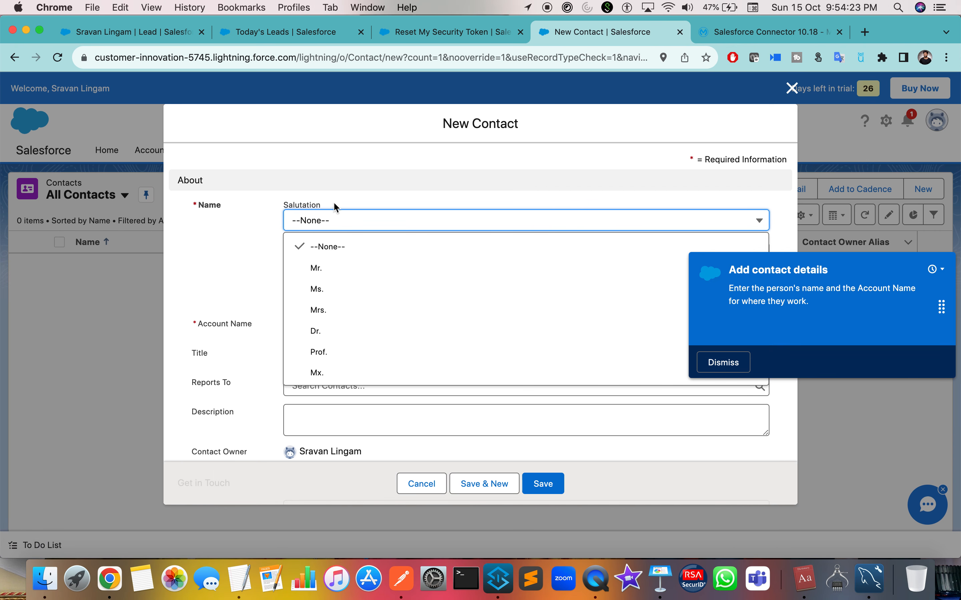
{"action": "left_click", "coordinate": [317, 268]}
{"action": "left_click", "coordinate": [333, 273]}
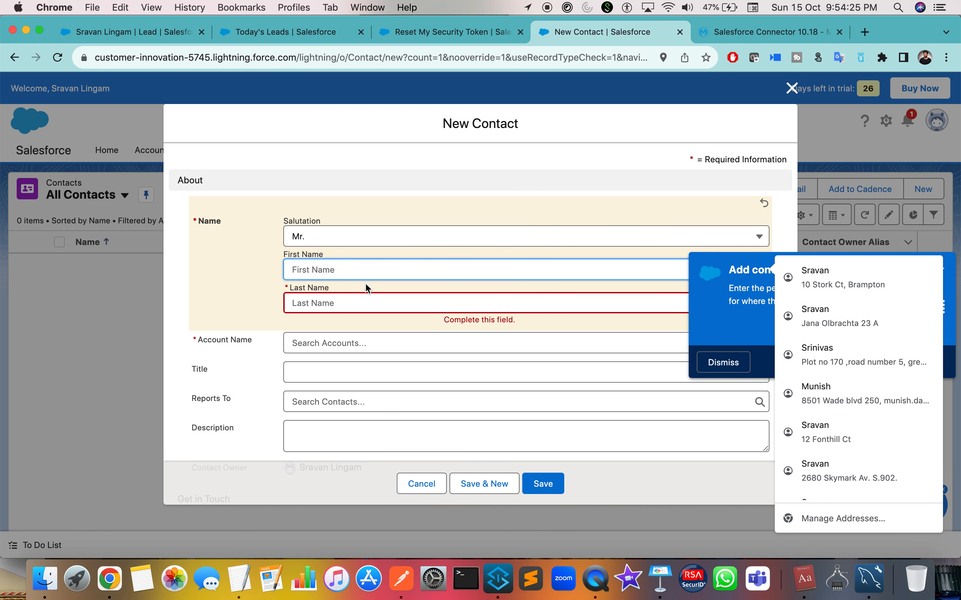
{"action": "left_click", "coordinate": [825, 276]}
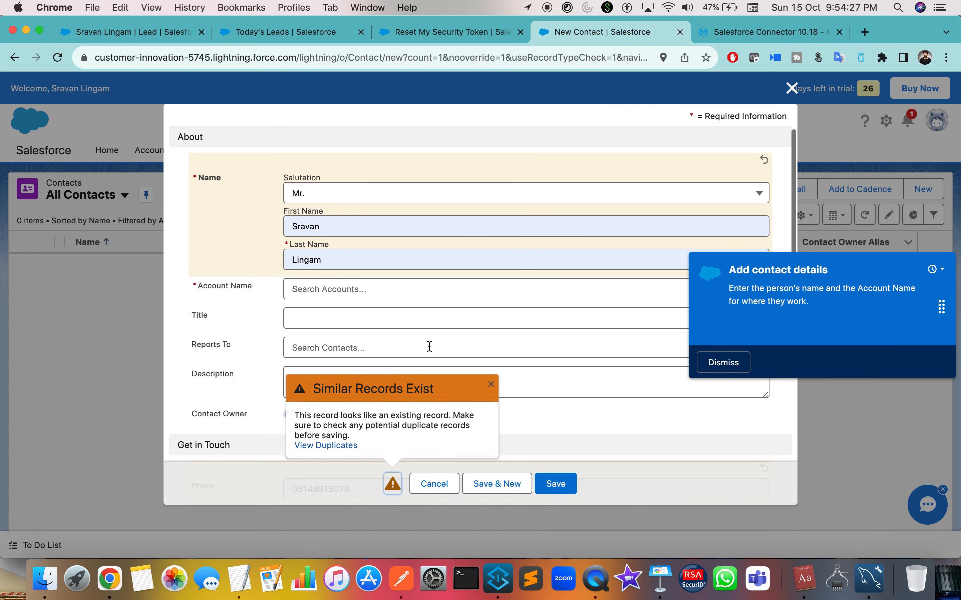
{"action": "left_click", "coordinate": [342, 290]}
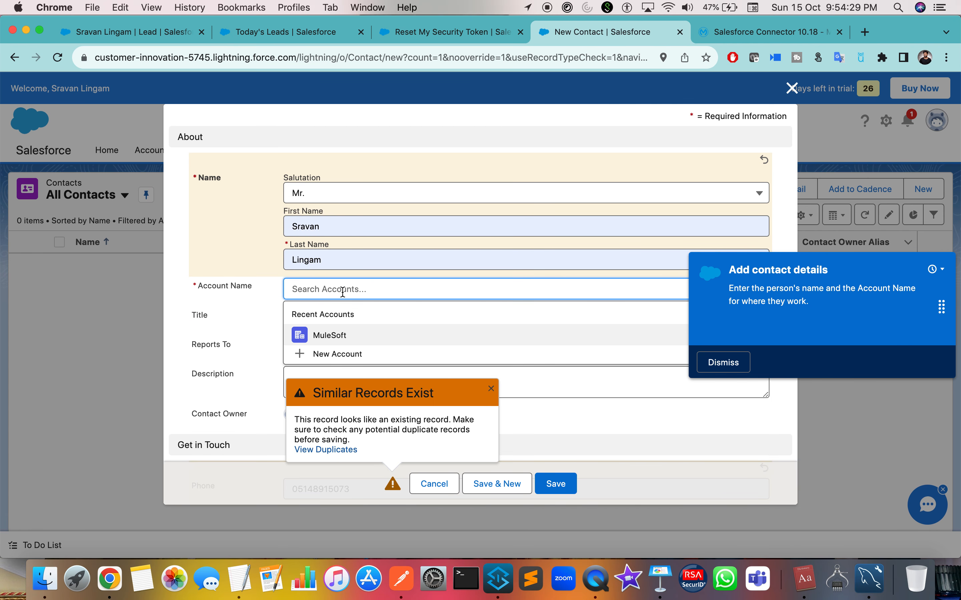
{"action": "type", "text": "Apex"}
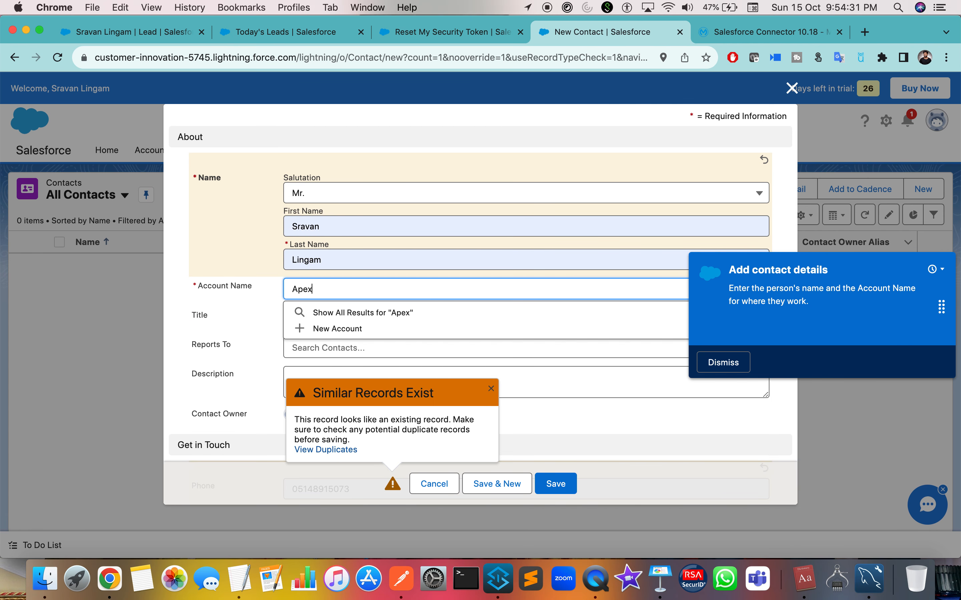
{"action": "type", "text": " hours"}
Close the New Contact form without saving it.
{"action": "right_click", "coordinate": [234, 318]}
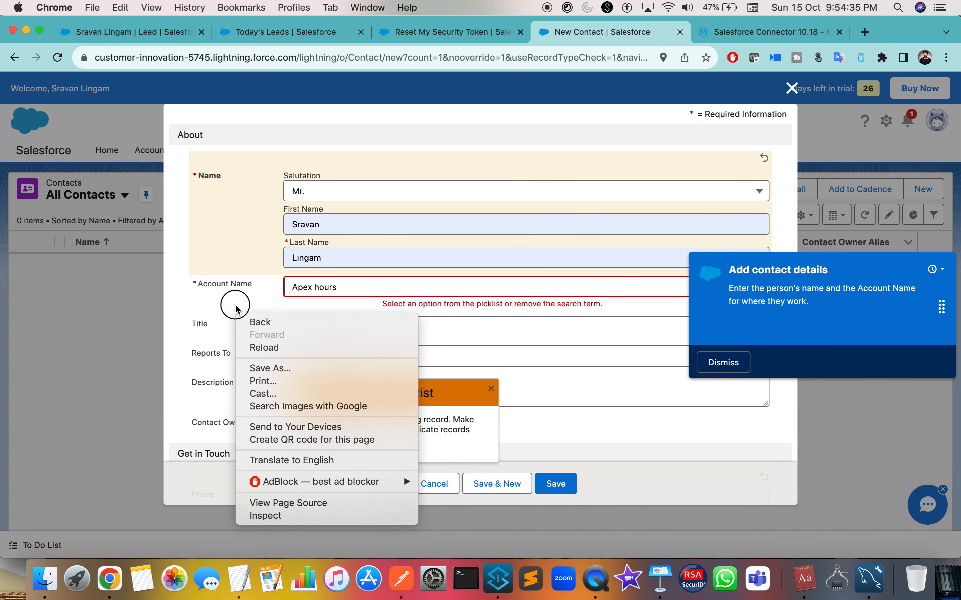
{"action": "left_click", "coordinate": [234, 306]}
{"action": "scroll", "coordinate": [234, 306], "scroll_direction": "down", "scroll_amount": 5}
{"action": "scroll", "coordinate": [564, 453], "scroll_direction": "down", "scroll_amount": 2}
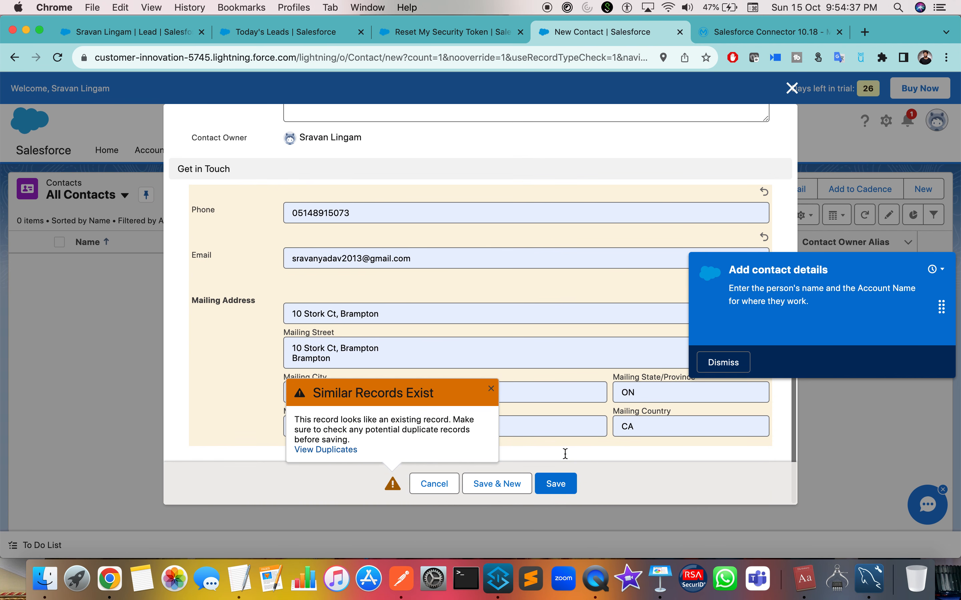
{"action": "left_click", "coordinate": [798, 90]}
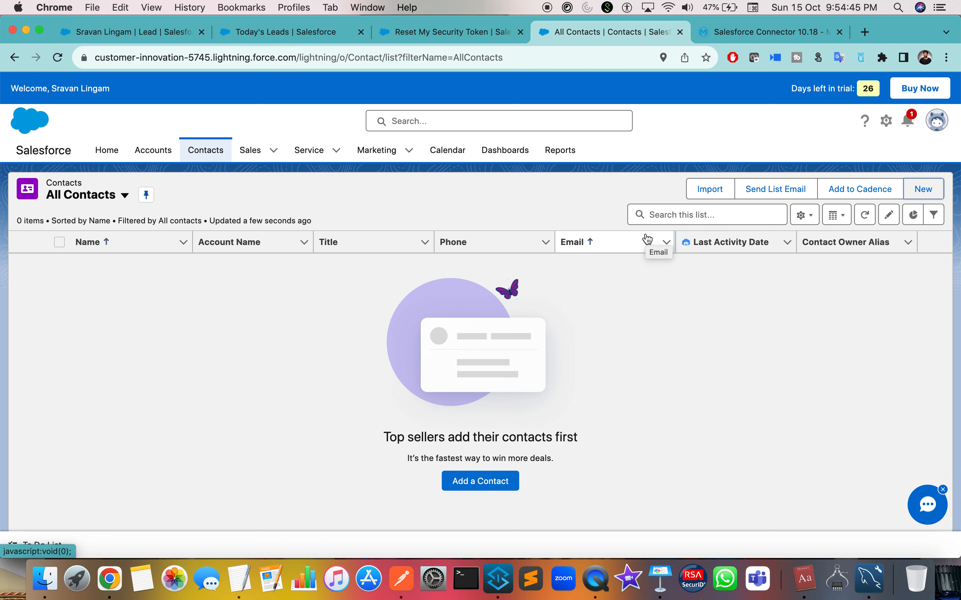
{"action": "key", "text": "ctrl+Right"}
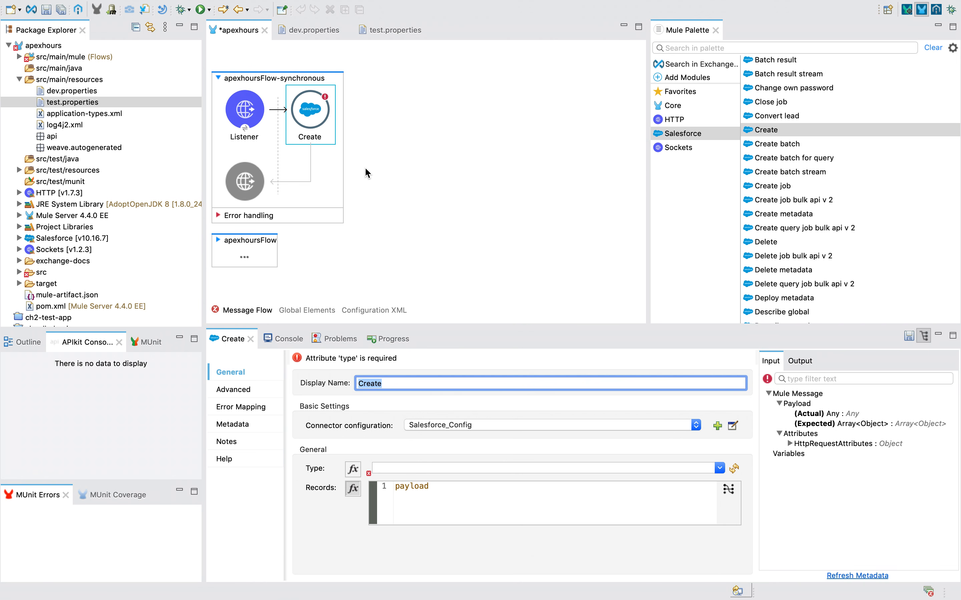
{"action": "key", "text": "ctrl+Left"}
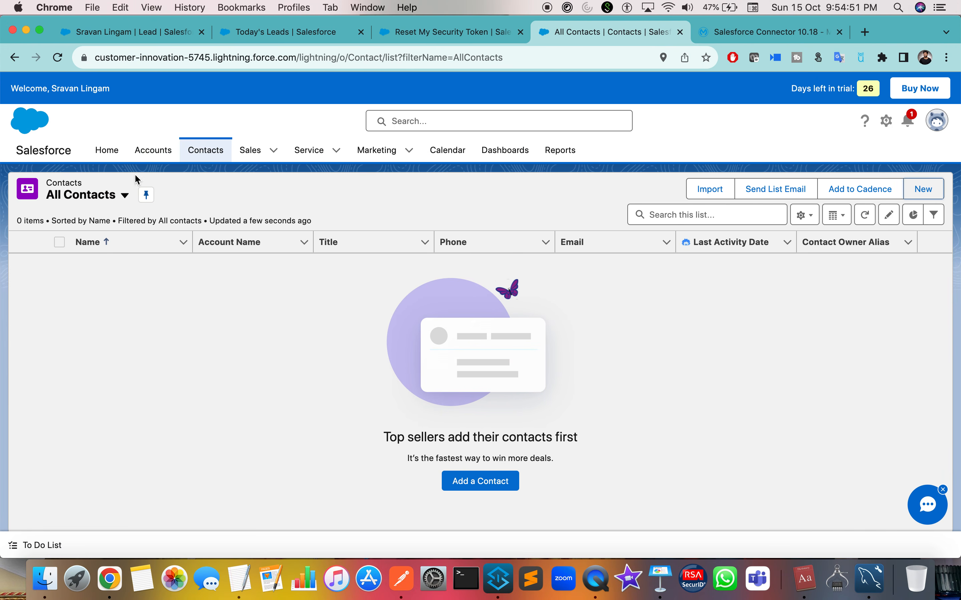
{"action": "left_click", "coordinate": [148, 154]}
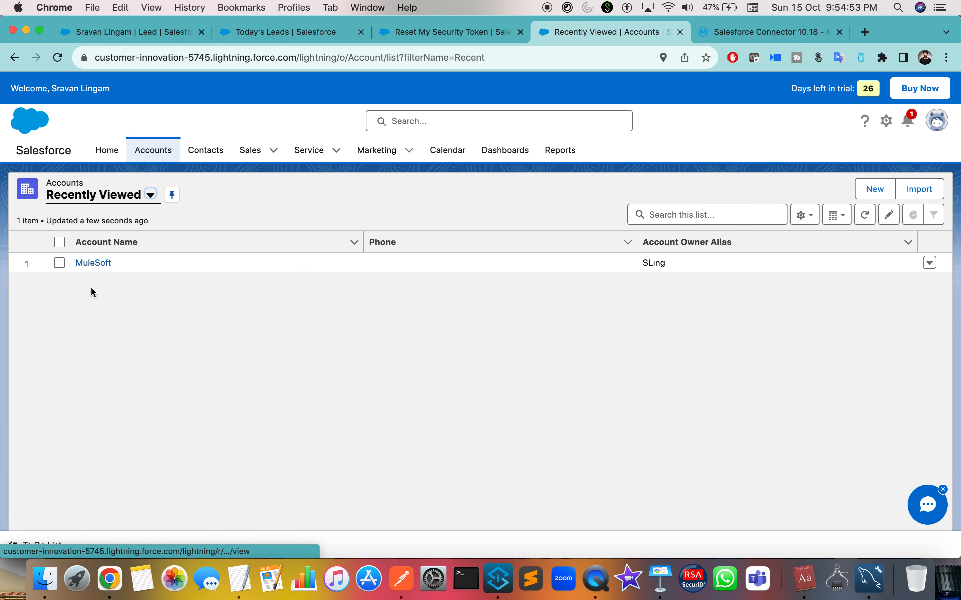
{"action": "left_click", "coordinate": [876, 193]}
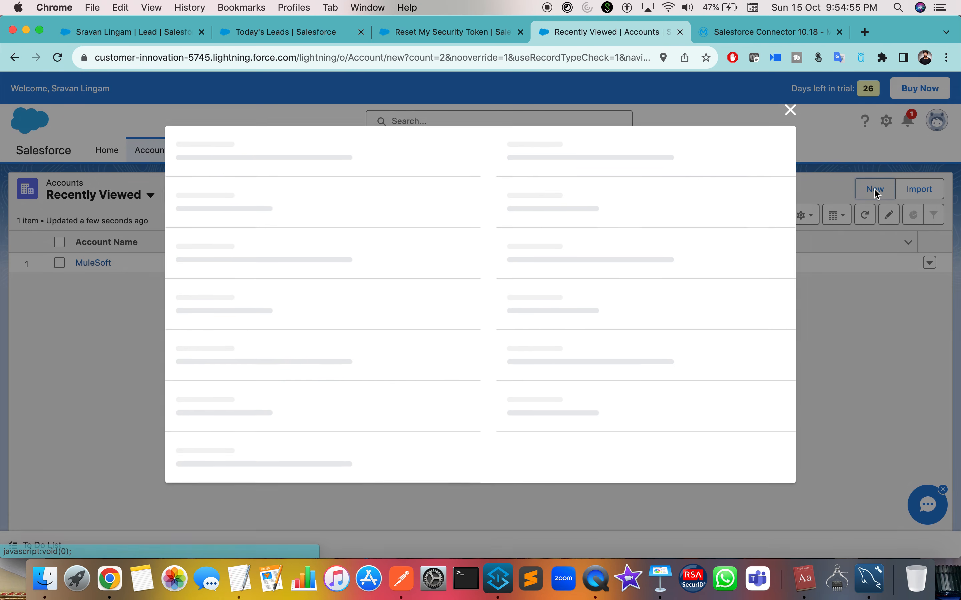
{"action": "type", "text": "ApexHours"}
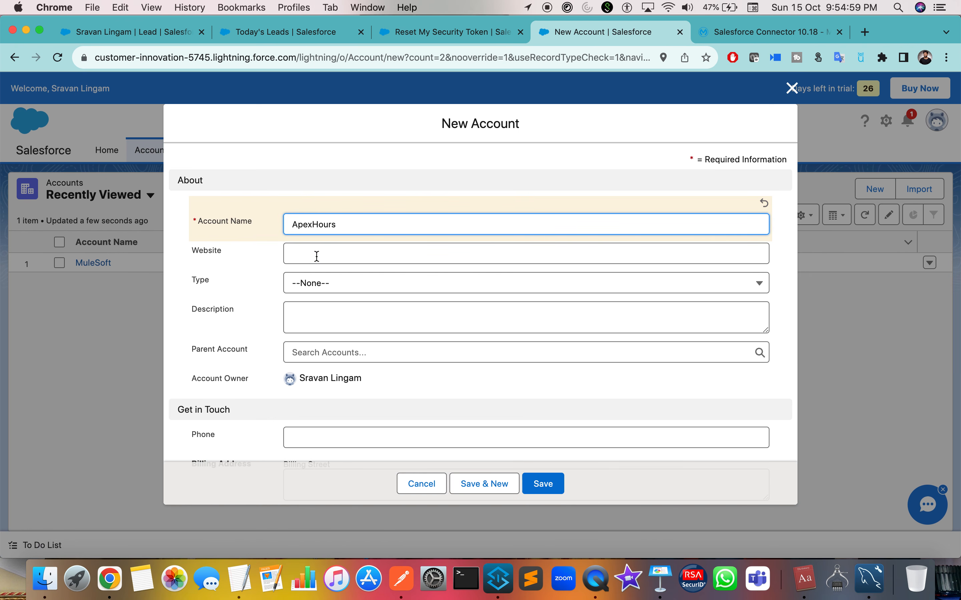
{"action": "left_click", "coordinate": [316, 256]}
{"action": "type", "text": "www"}
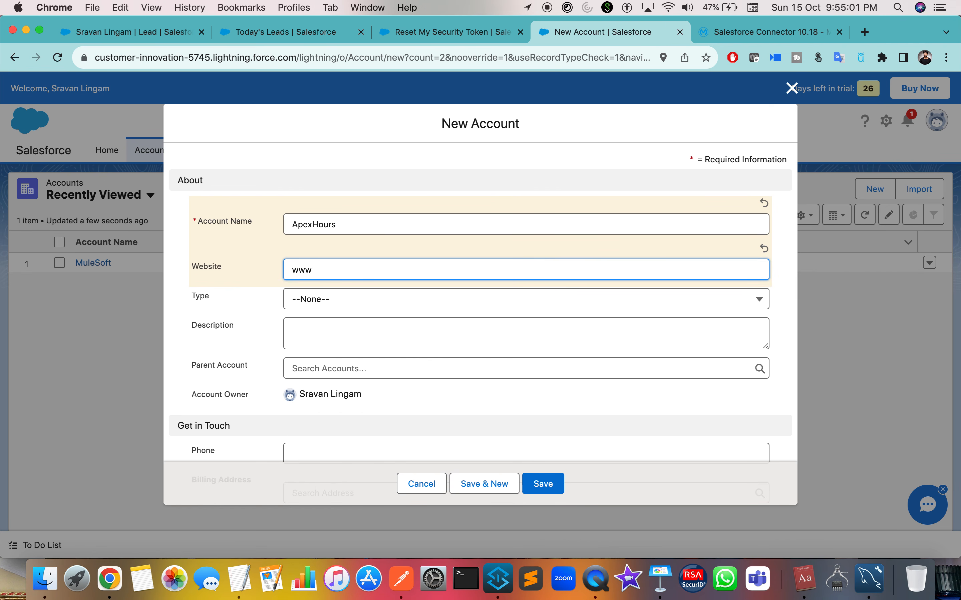
{"action": "type", "text": ".q"}
{"action": "key", "text": "BackSpace"}
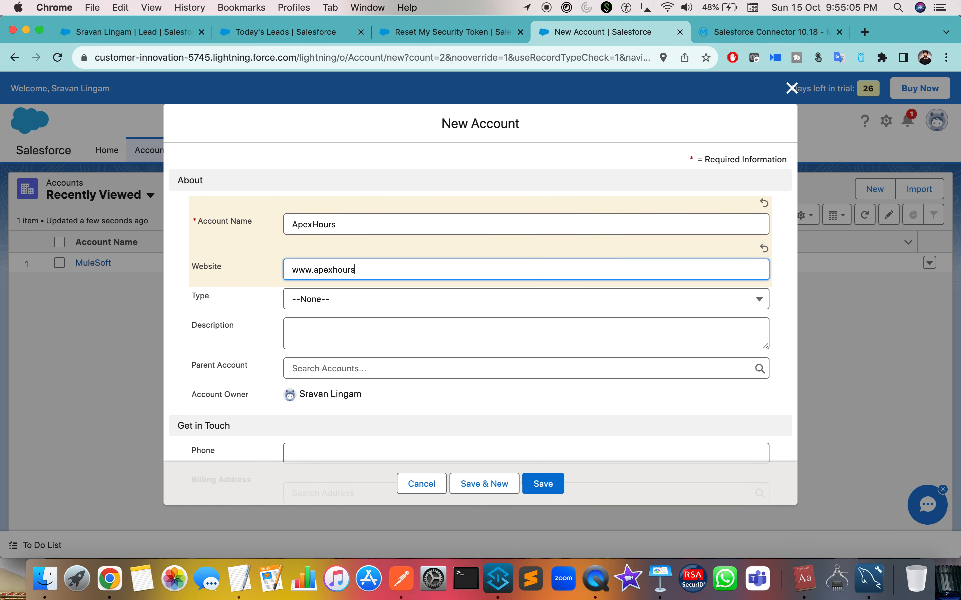
{"action": "type", "text": "apexhours.com"}
Set the new account's Type to Analyst.
{"action": "scroll", "coordinate": [476, 317], "scroll_direction": "down", "scroll_amount": 3}
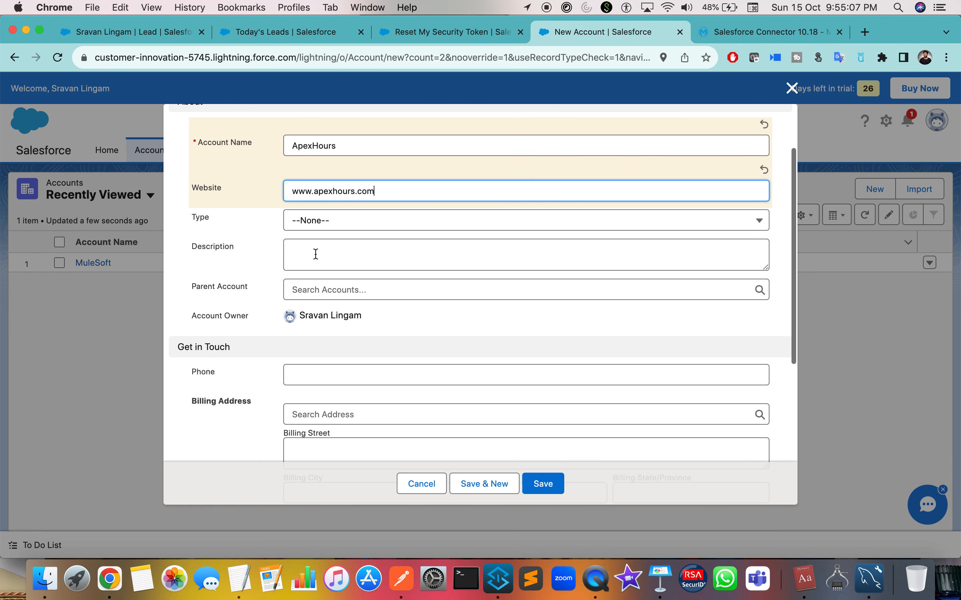
{"action": "left_click", "coordinate": [311, 220]}
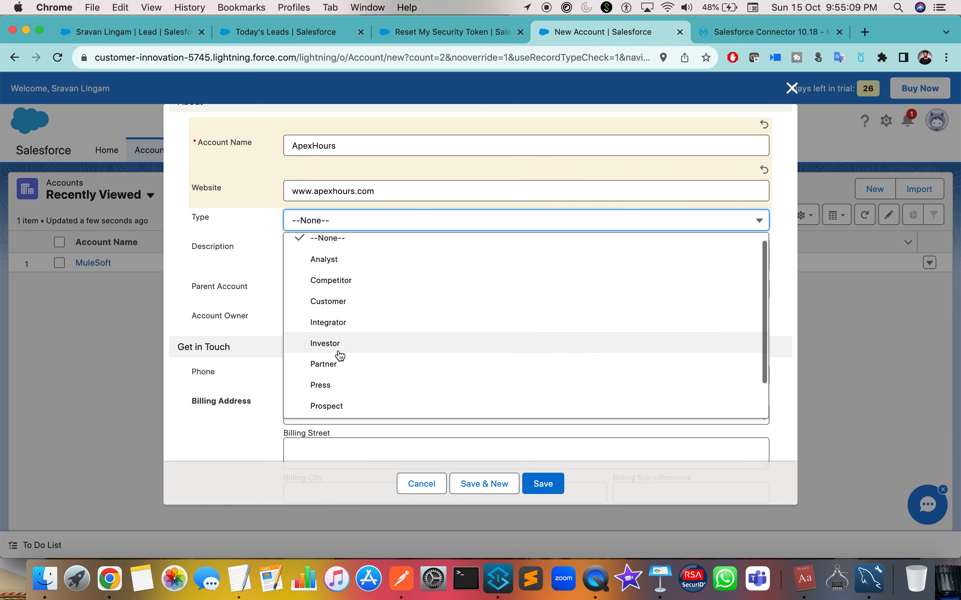
{"action": "scroll", "coordinate": [338, 355], "scroll_direction": "down", "scroll_amount": 1}
{"action": "scroll", "coordinate": [338, 358], "scroll_direction": "down", "scroll_amount": 1}
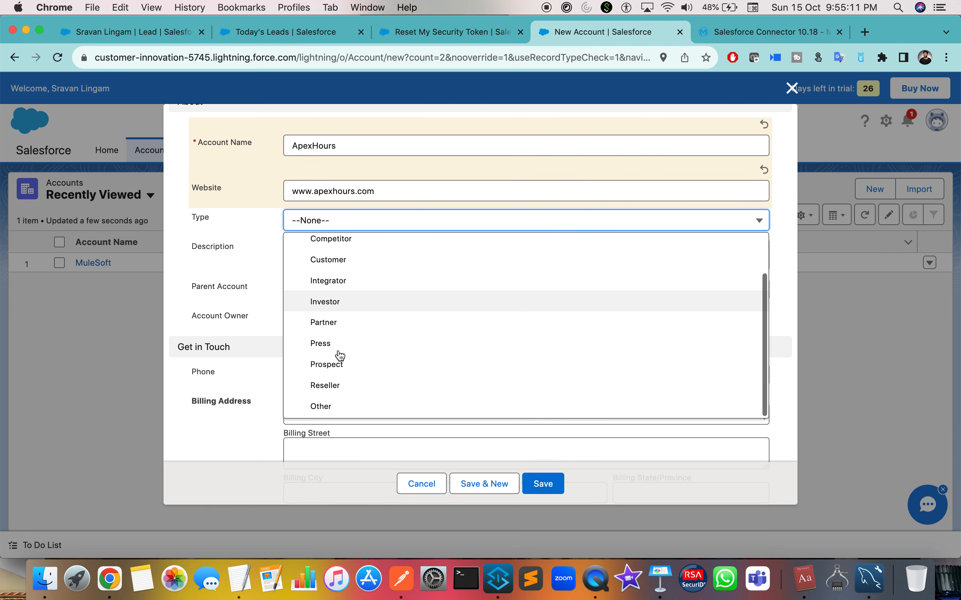
{"action": "scroll", "coordinate": [337, 359], "scroll_direction": "up", "scroll_amount": 3}
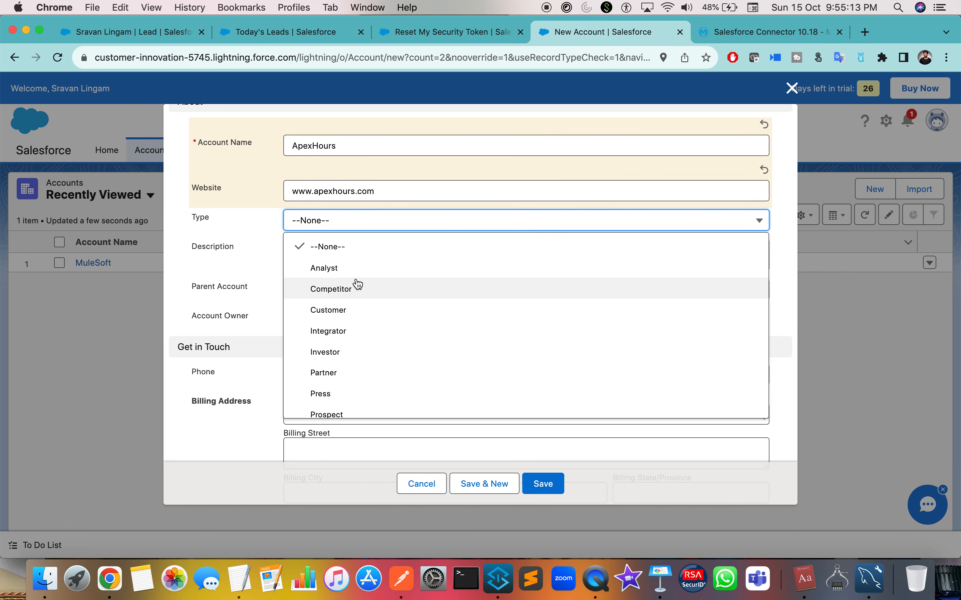
{"action": "left_click", "coordinate": [358, 267]}
{"action": "scroll", "coordinate": [338, 285], "scroll_direction": "down", "scroll_amount": 7}
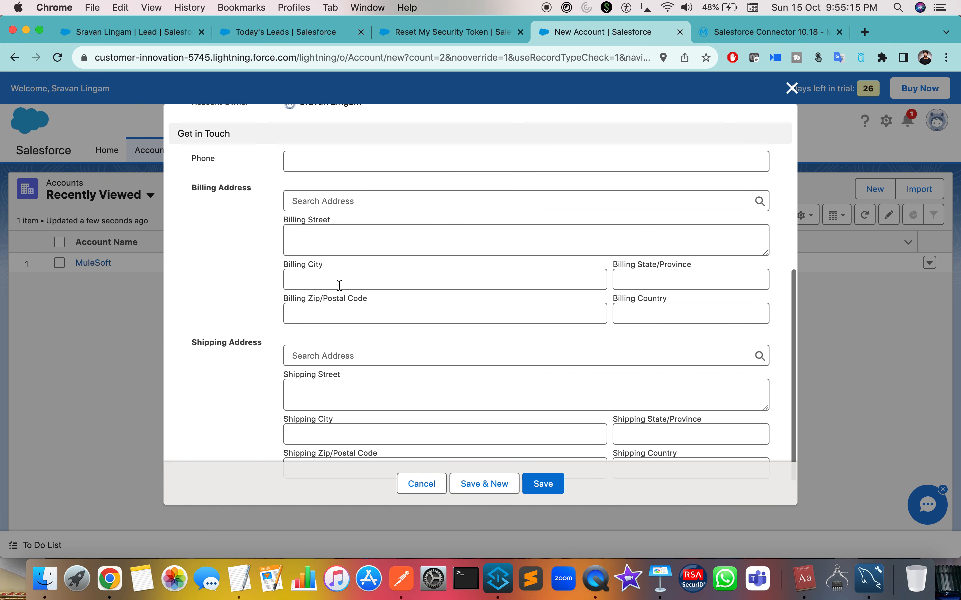
{"action": "scroll", "coordinate": [288, 313], "scroll_direction": "up", "scroll_amount": 6}
{"action": "scroll", "coordinate": [252, 326], "scroll_direction": "up", "scroll_amount": 3}
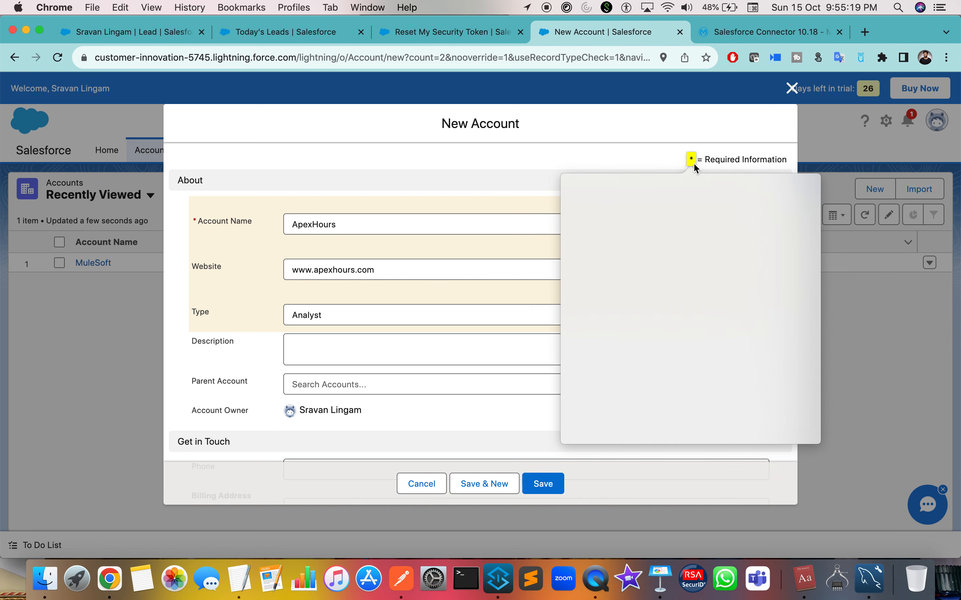
{"action": "left_click", "coordinate": [616, 160]}
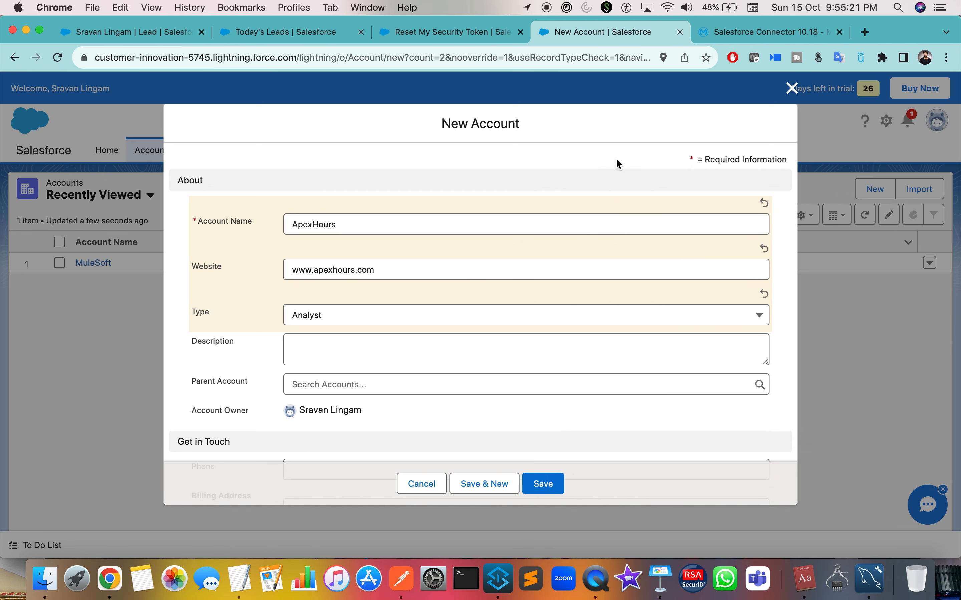
{"action": "scroll", "coordinate": [588, 192], "scroll_direction": "down", "scroll_amount": 2}
{"action": "scroll", "coordinate": [589, 187], "scroll_direction": "down", "scroll_amount": 5}
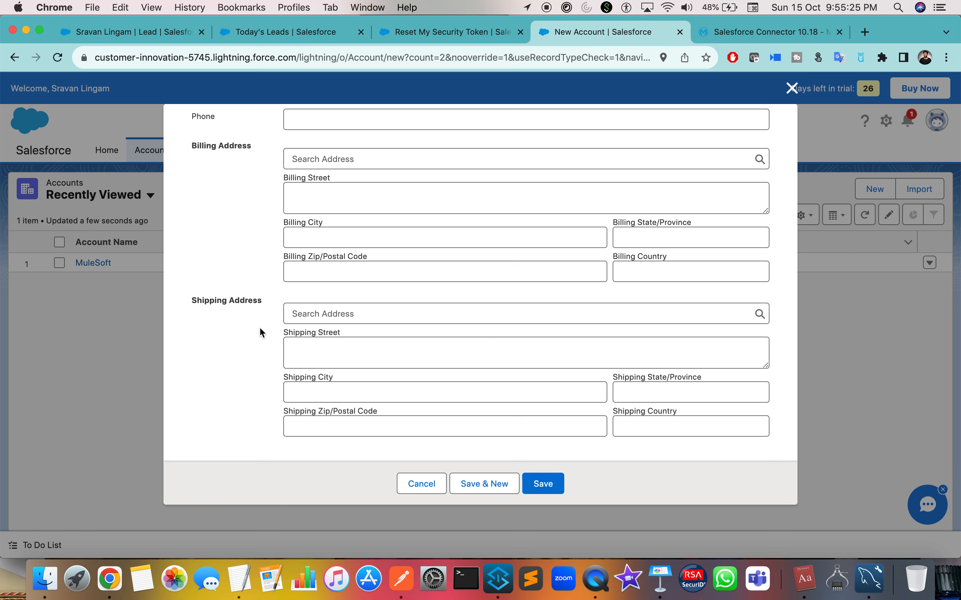
{"action": "scroll", "coordinate": [259, 326], "scroll_direction": "up", "scroll_amount": 2}
{"action": "scroll", "coordinate": [259, 326], "scroll_direction": "down", "scroll_amount": 2}
Save the ApexHours account and return to the recently viewed Accounts list.
{"action": "left_click", "coordinate": [551, 486]}
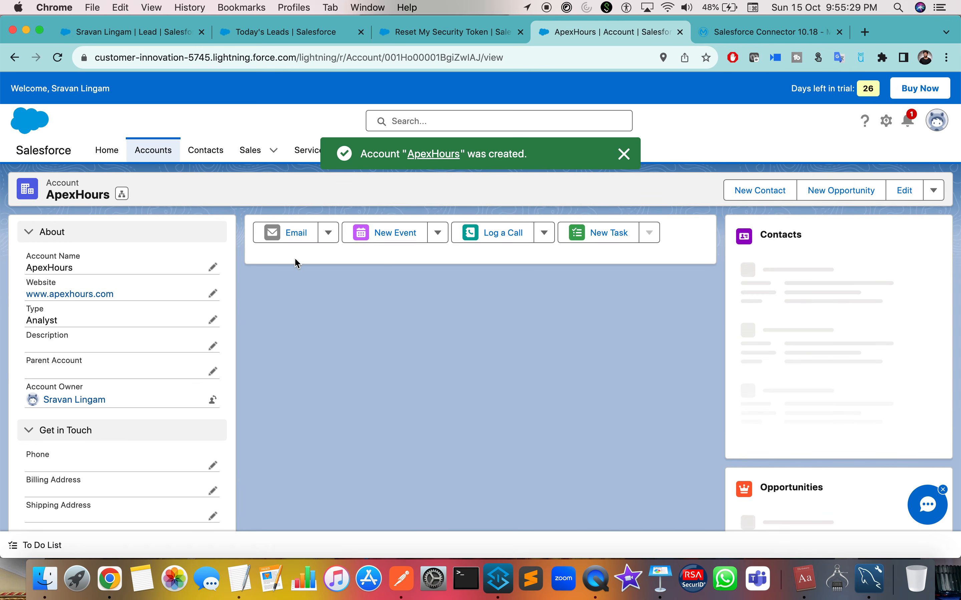
{"action": "scroll", "coordinate": [117, 342], "scroll_direction": "down", "scroll_amount": 3}
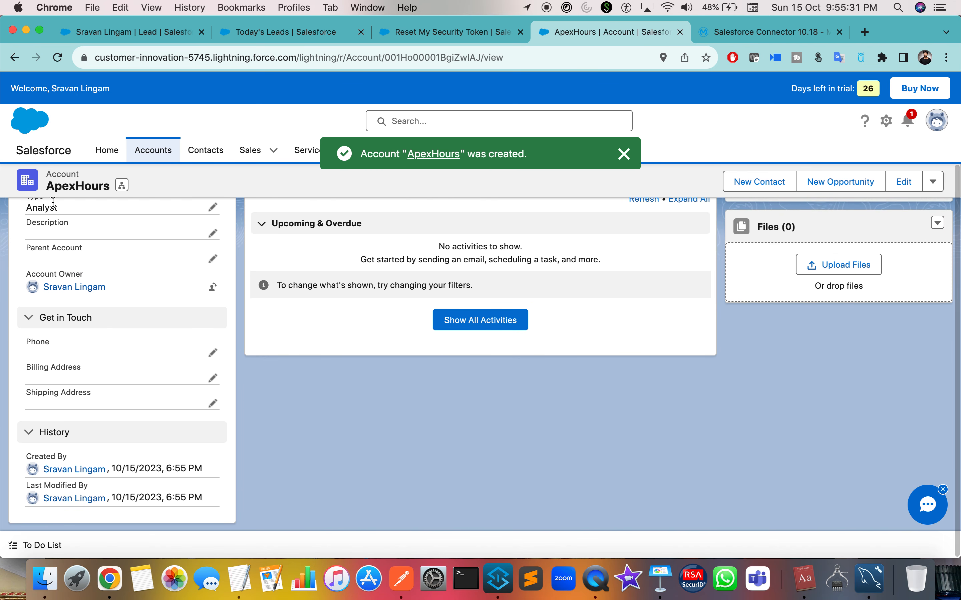
{"action": "scroll", "coordinate": [92, 337], "scroll_direction": "up", "scroll_amount": 2}
{"action": "left_click", "coordinate": [153, 150]}
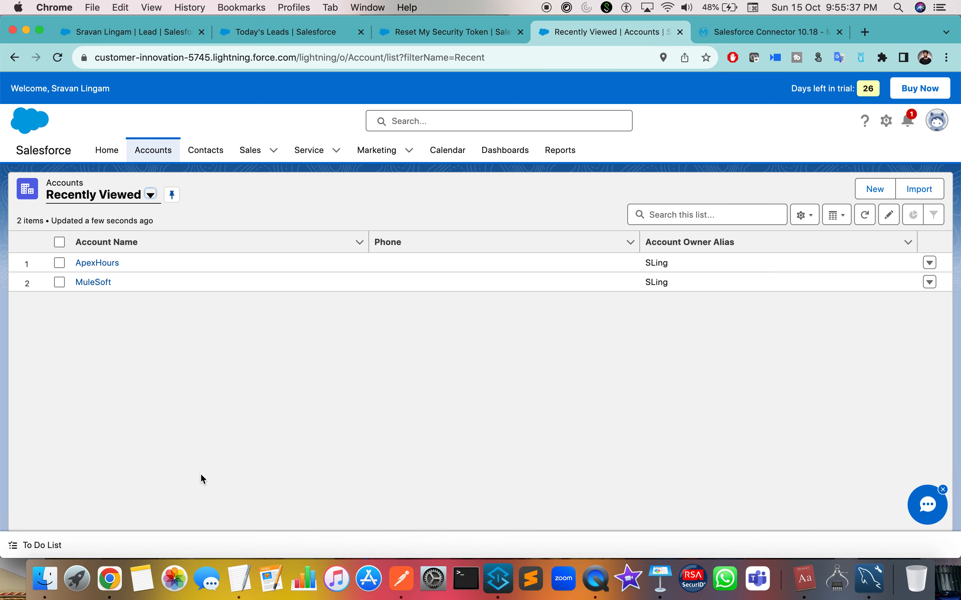
{"action": "key", "text": "ctrl+Right"}
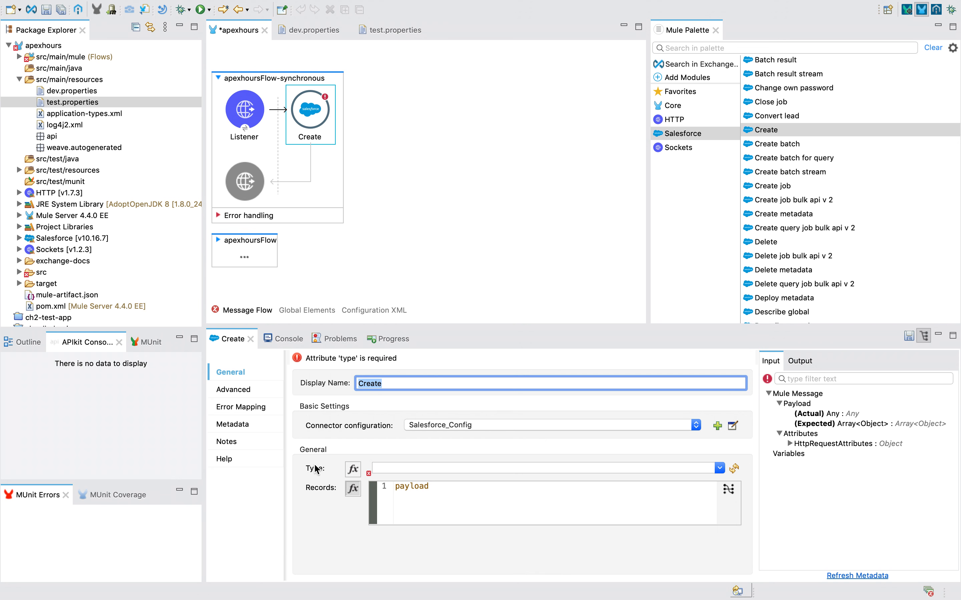
Refresh the Create operation's object types and choose Account.
{"action": "left_click", "coordinate": [719, 469]}
{"action": "scroll", "coordinate": [520, 363], "scroll_direction": "down", "scroll_amount": 10}
{"action": "left_click", "coordinate": [325, 125]}
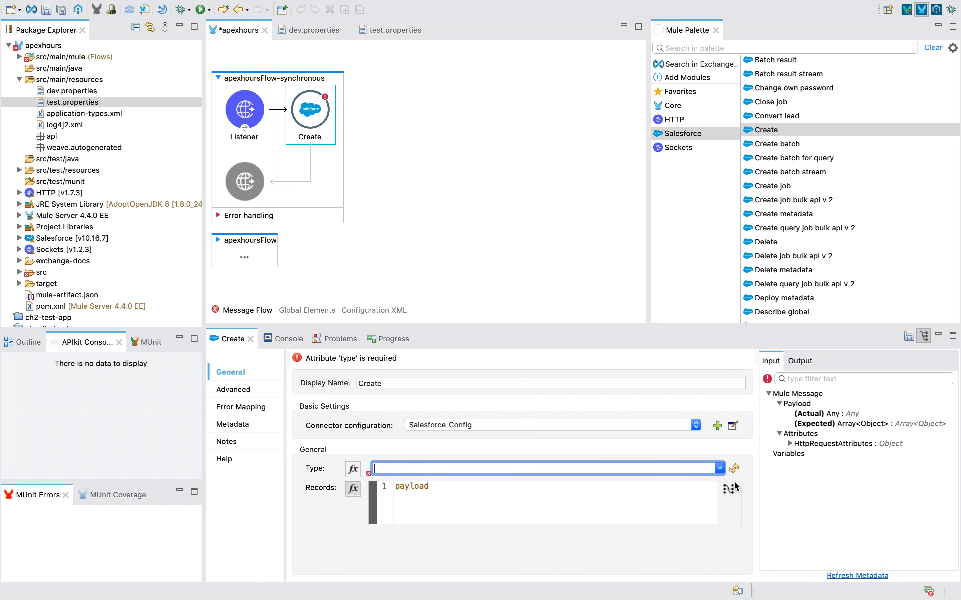
{"action": "left_click", "coordinate": [734, 471]}
{"action": "left_click", "coordinate": [720, 468]}
{"action": "left_click", "coordinate": [719, 469]}
{"action": "scroll", "coordinate": [437, 278], "scroll_direction": "up", "scroll_amount": 10}
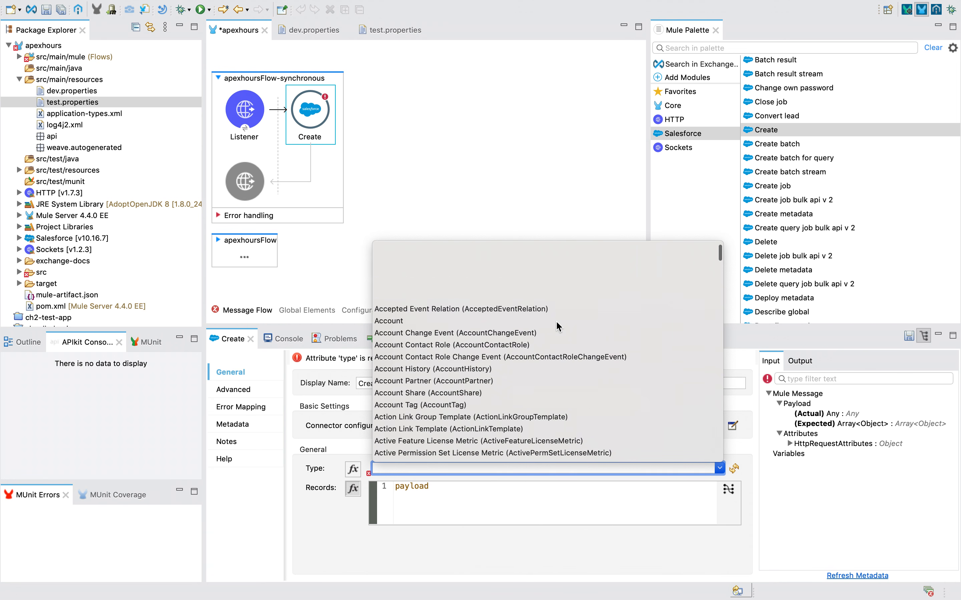
{"action": "left_click", "coordinate": [719, 468]}
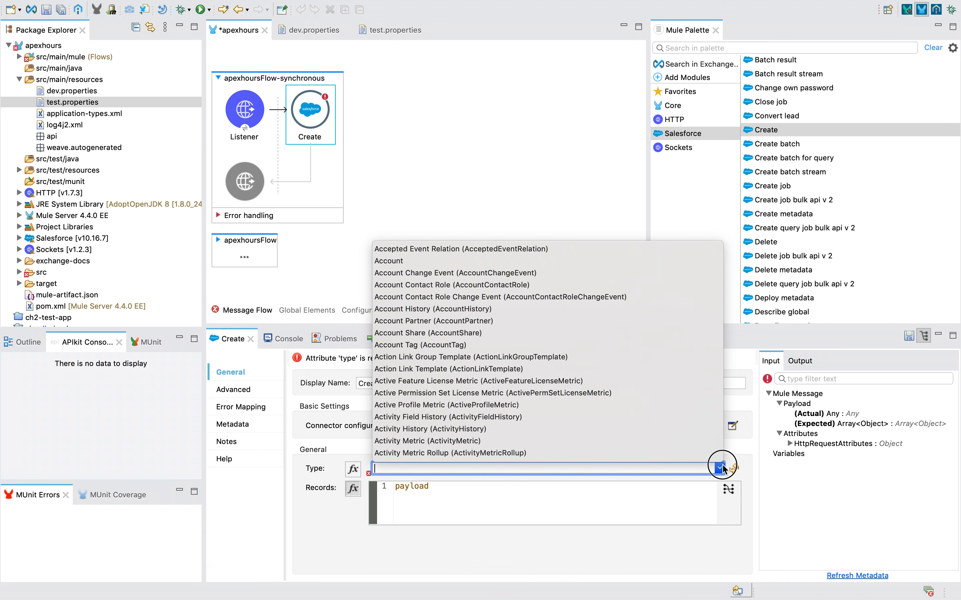
{"action": "left_click", "coordinate": [397, 261]}
Browse the object type list and try Contact as the type instead.
{"action": "key", "text": "ctrl+Left"}
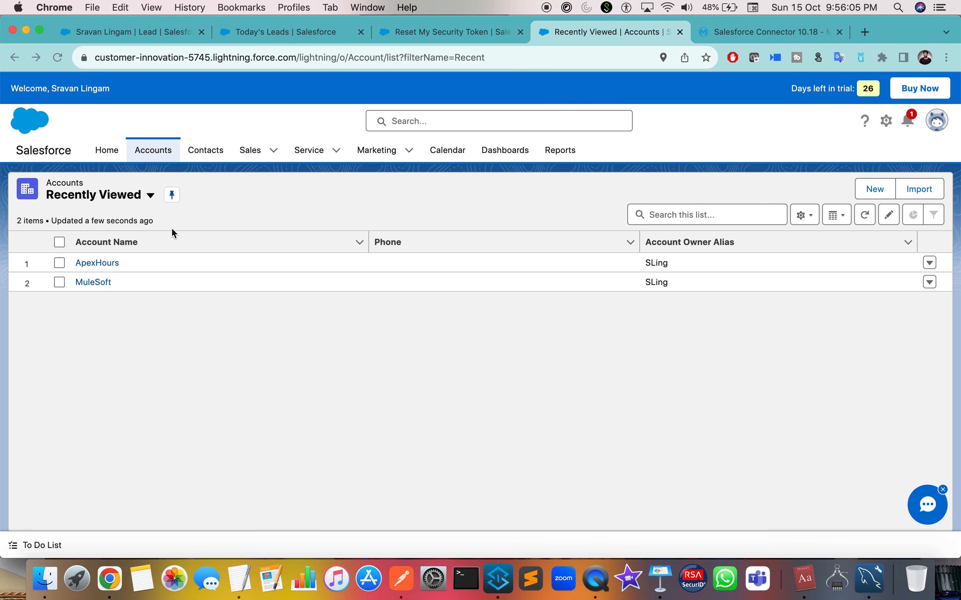
{"action": "key", "text": "ctrl+Right"}
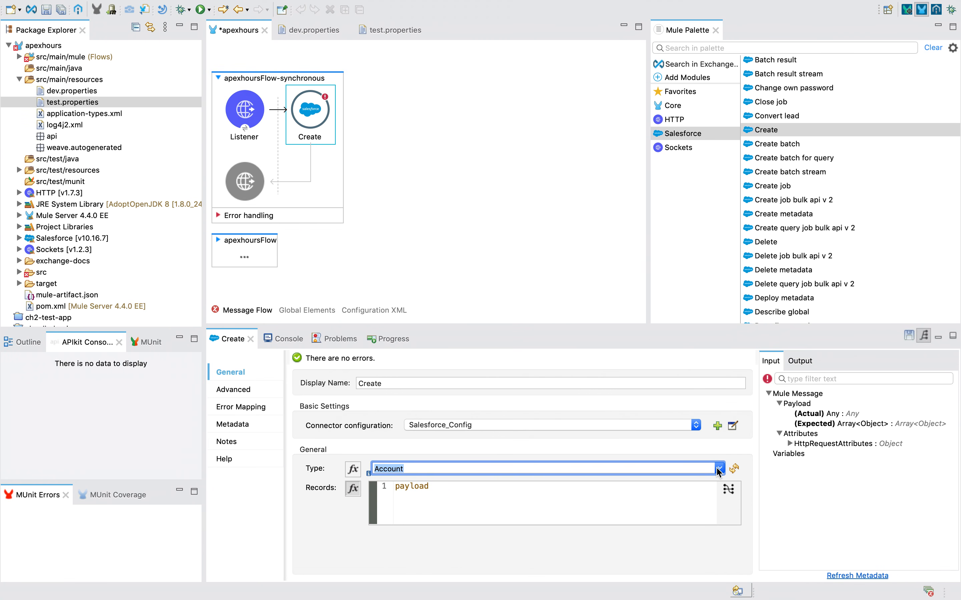
{"action": "left_click", "coordinate": [718, 470]}
{"action": "scroll", "coordinate": [578, 421], "scroll_direction": "down", "scroll_amount": 15}
{"action": "scroll", "coordinate": [578, 422], "scroll_direction": "down", "scroll_amount": 20}
{"action": "scroll", "coordinate": [578, 421], "scroll_direction": "down", "scroll_amount": 5}
{"action": "scroll", "coordinate": [578, 422], "scroll_direction": "up", "scroll_amount": 10}
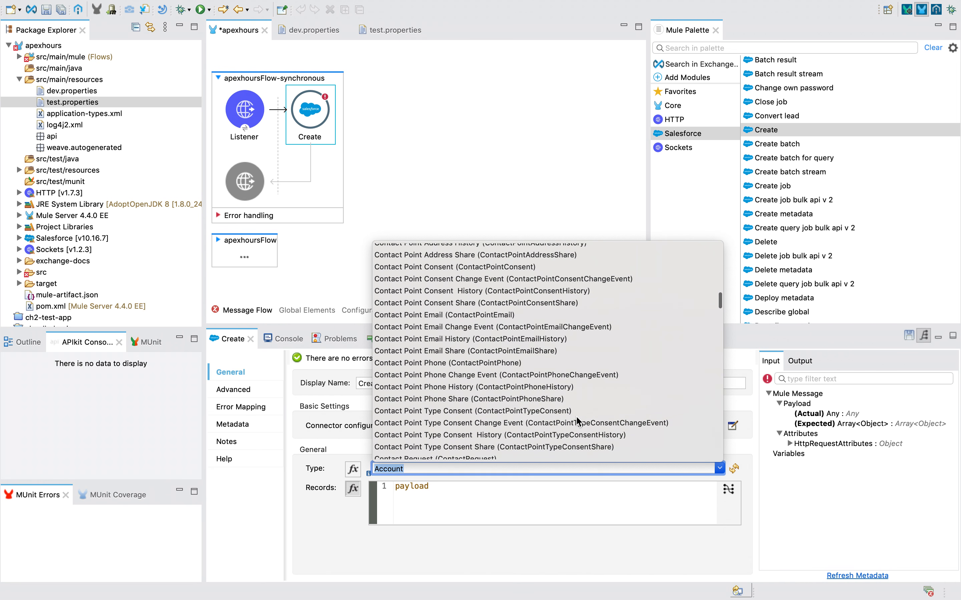
{"action": "scroll", "coordinate": [577, 422], "scroll_direction": "up", "scroll_amount": 3}
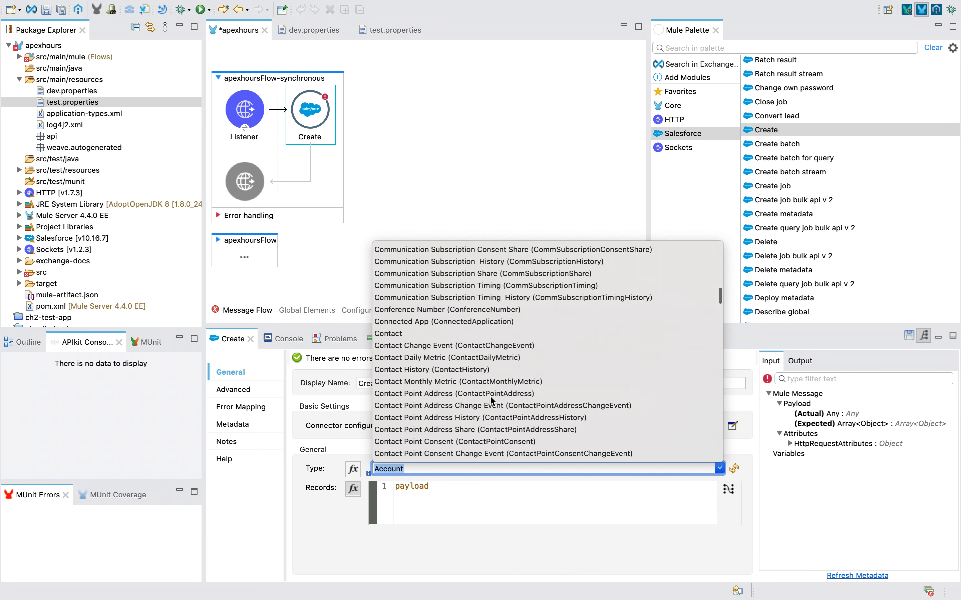
{"action": "left_click", "coordinate": [389, 334]}
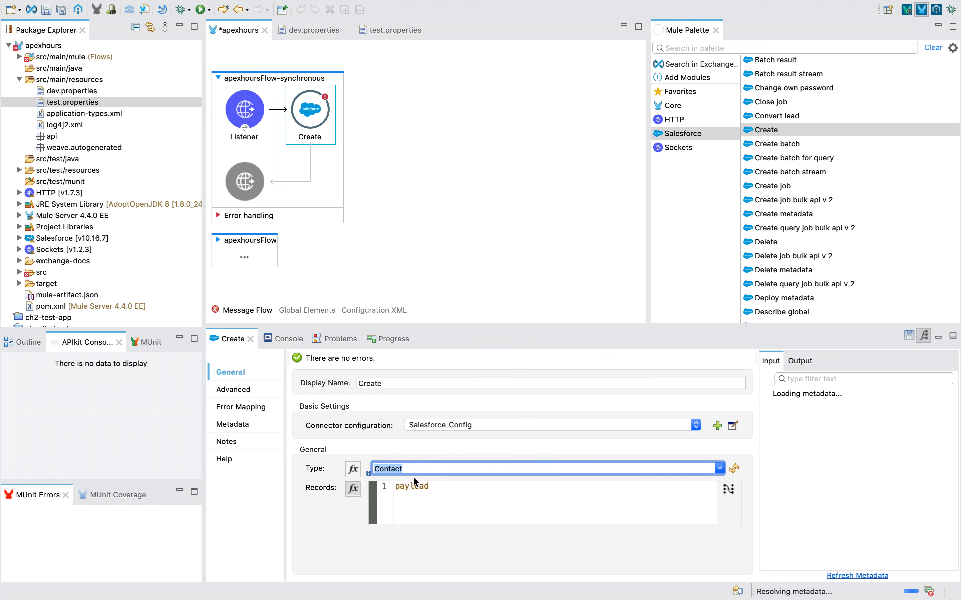
Change the Create operation's object type back to Account.
{"action": "left_click", "coordinate": [719, 469]}
{"action": "scroll", "coordinate": [579, 377], "scroll_direction": "up", "scroll_amount": 15}
{"action": "scroll", "coordinate": [578, 376], "scroll_direction": "down", "scroll_amount": 15}
{"action": "scroll", "coordinate": [579, 375], "scroll_direction": "down", "scroll_amount": 20}
{"action": "scroll", "coordinate": [578, 376], "scroll_direction": "up", "scroll_amount": 10}
{"action": "scroll", "coordinate": [579, 381], "scroll_direction": "up", "scroll_amount": 20}
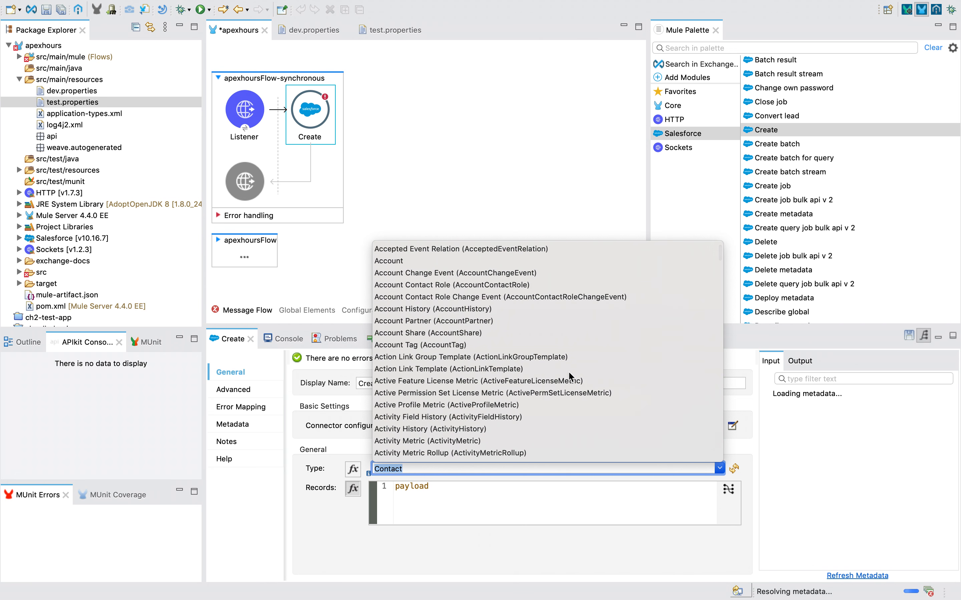
{"action": "key", "text": "Escape"}
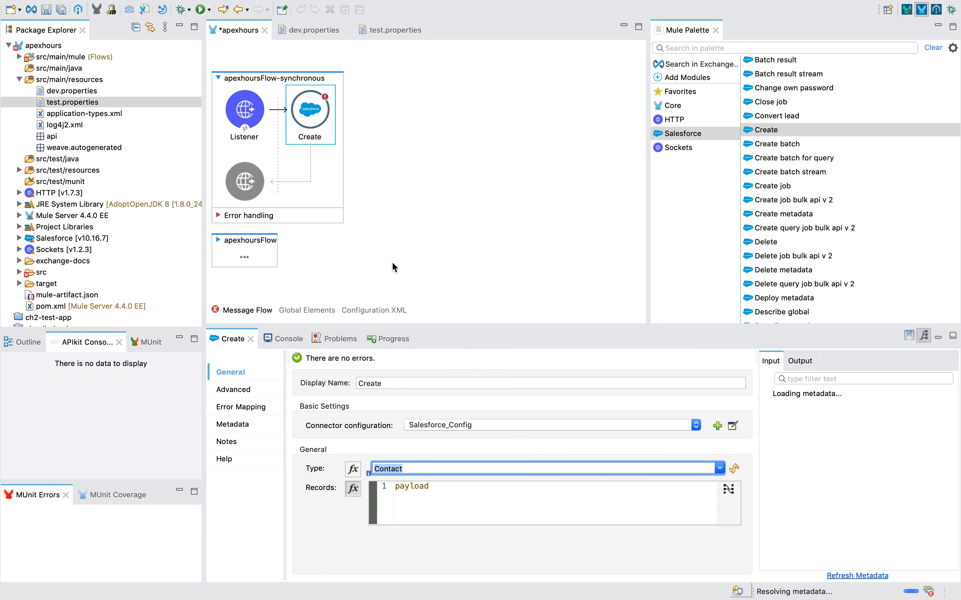
{"action": "left_click", "coordinate": [719, 469]}
{"action": "left_click", "coordinate": [420, 261]}
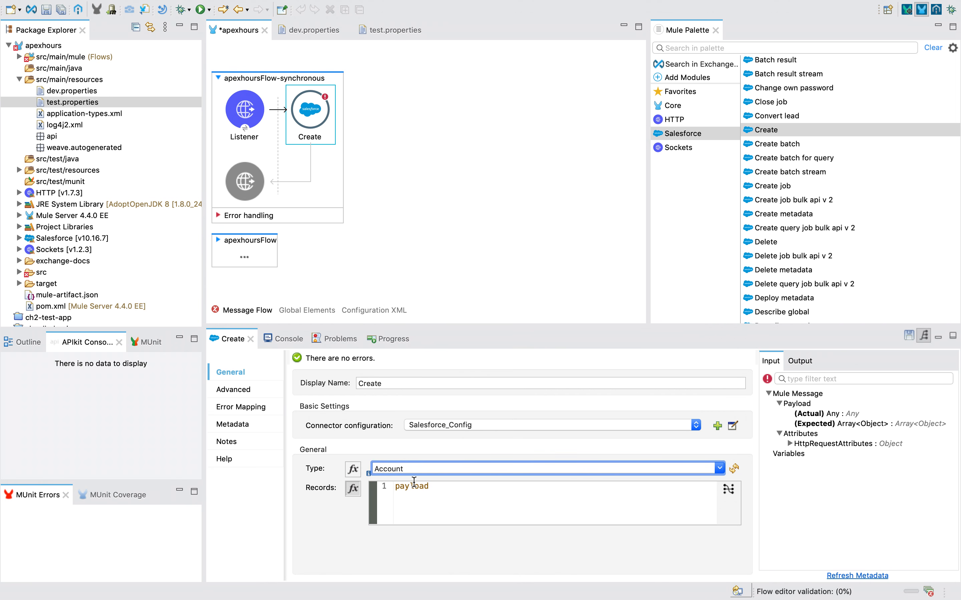
Retype 'Account' in the Type field, pick it, and check Records uses payload.
{"action": "left_click", "coordinate": [720, 470]}
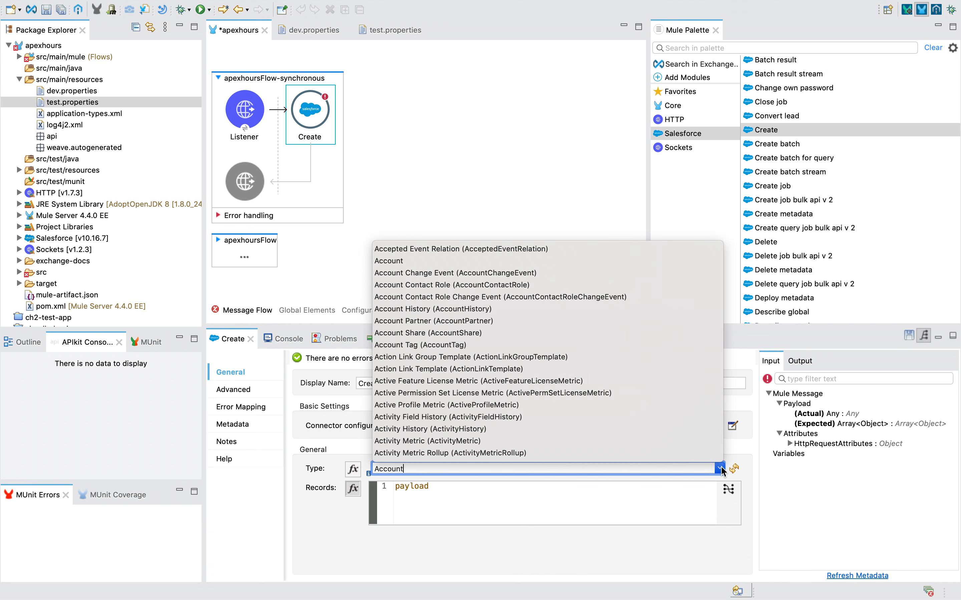
{"action": "left_click", "coordinate": [470, 528]}
{"action": "key", "text": "ctrl+Left"}
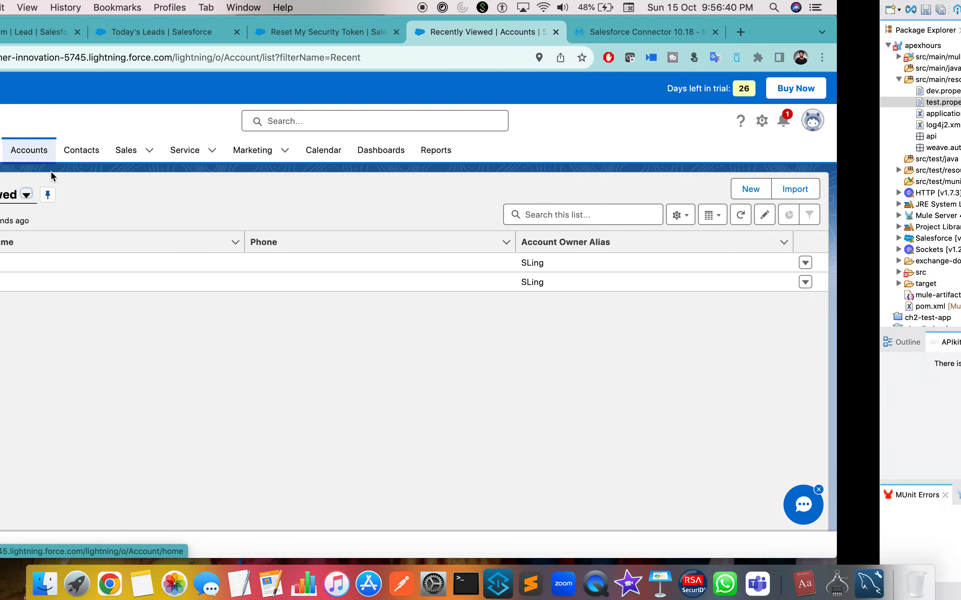
{"action": "key", "text": "ctrl+Right"}
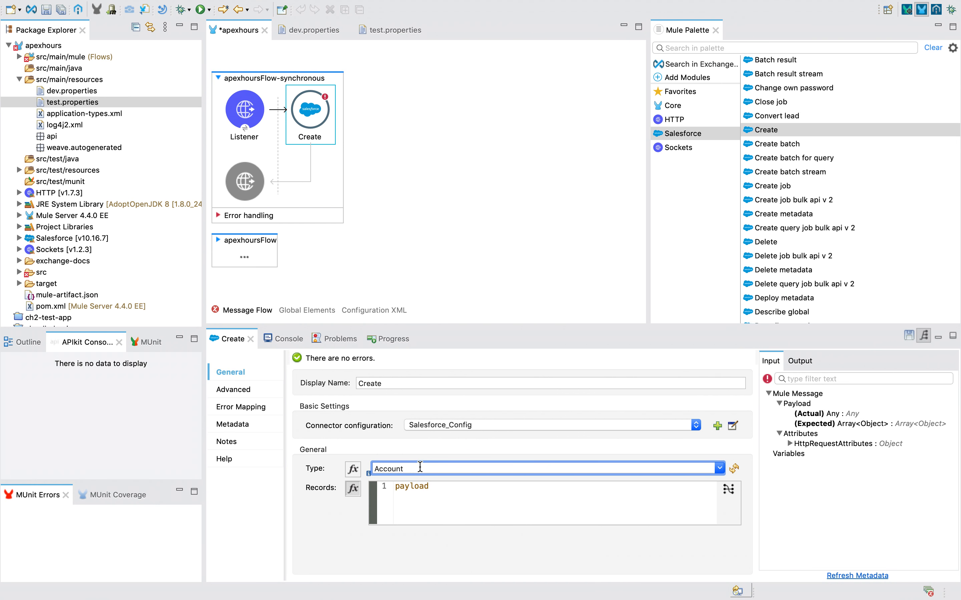
{"action": "key", "text": "super+a"}
{"action": "type", "text": "Acc"}
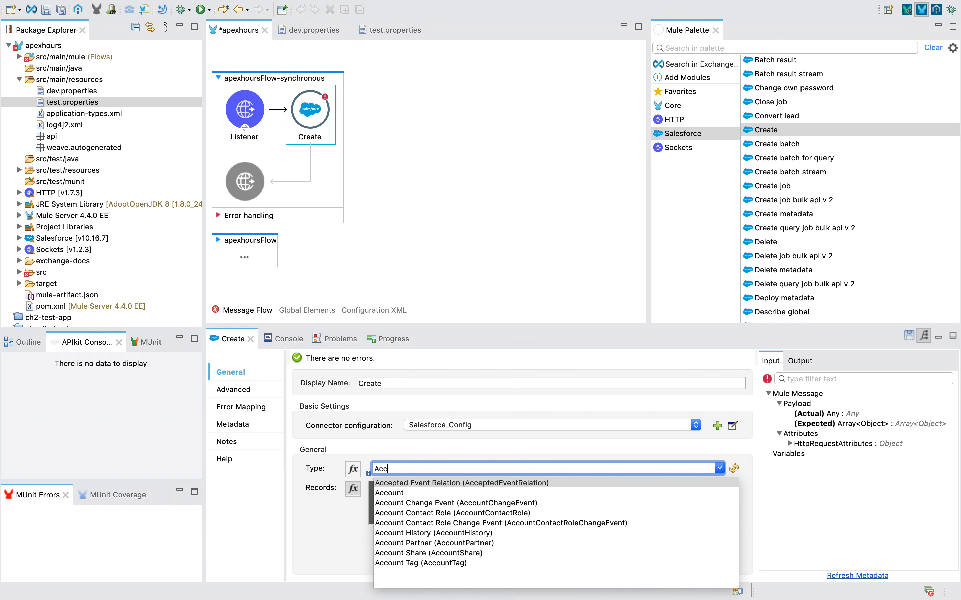
{"action": "type", "text": "ount"}
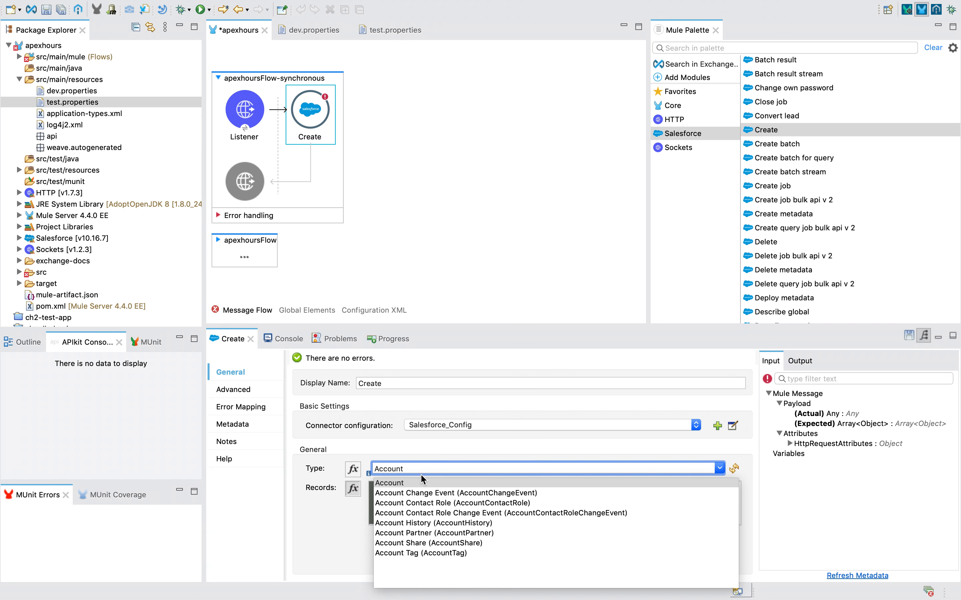
{"action": "left_click", "coordinate": [405, 484]}
{"action": "key", "text": "ctrl+Left"}
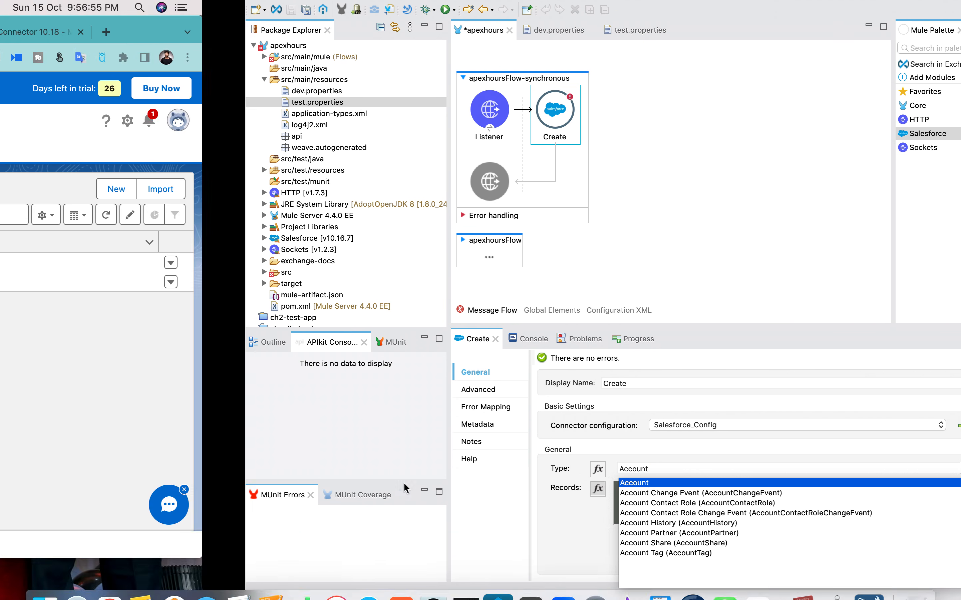
{"action": "key", "text": "ctrl+Right"}
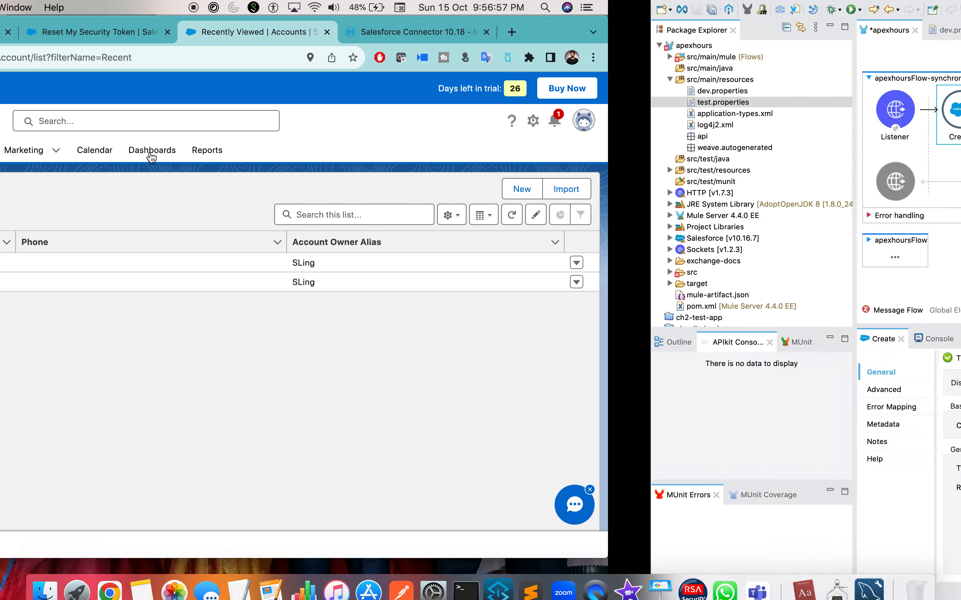
{"action": "left_click", "coordinate": [411, 469]}
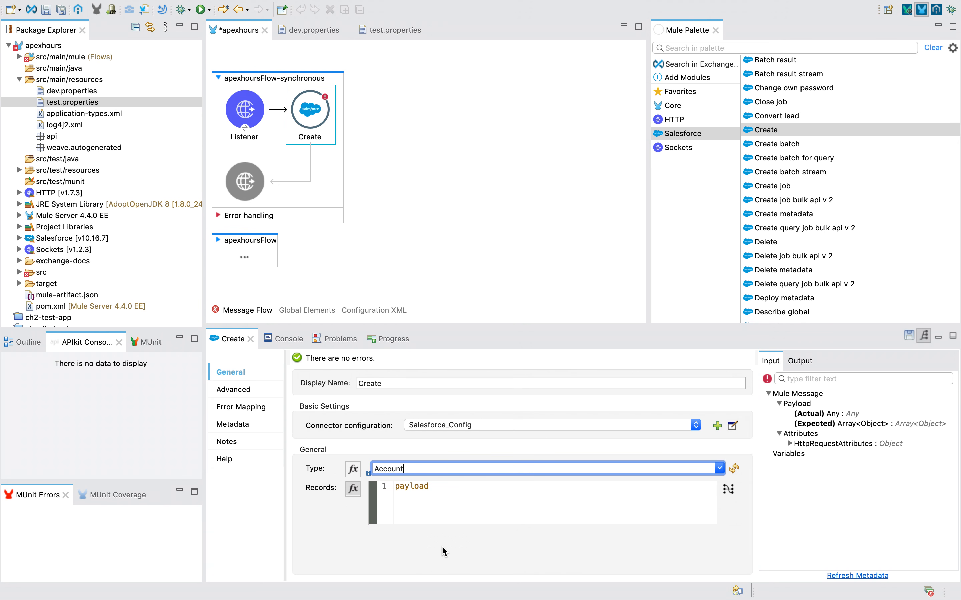
{"action": "left_click", "coordinate": [433, 519]}
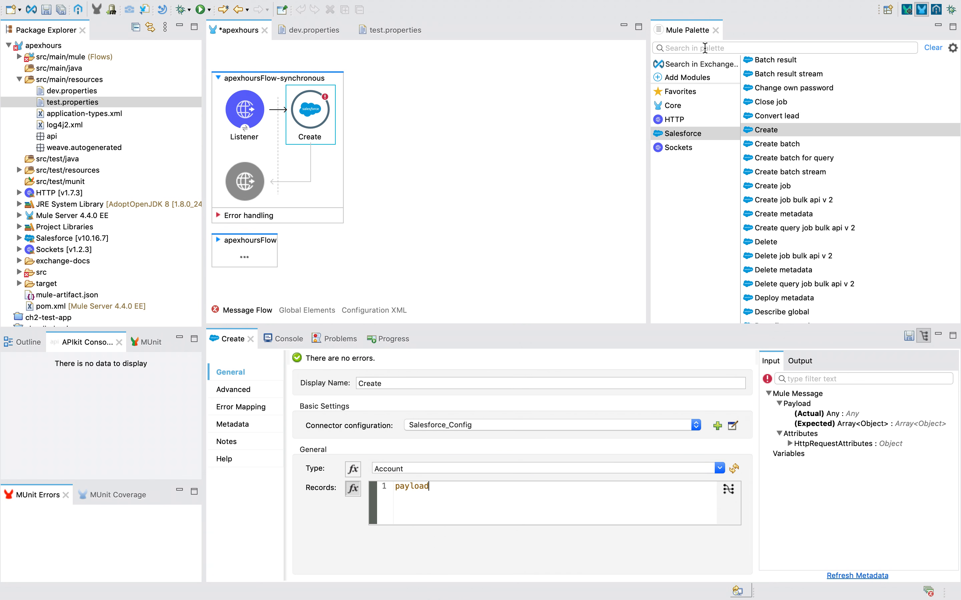
Add Transform Message components before and after the Salesforce Create operation.
{"action": "type", "text": "tra"}
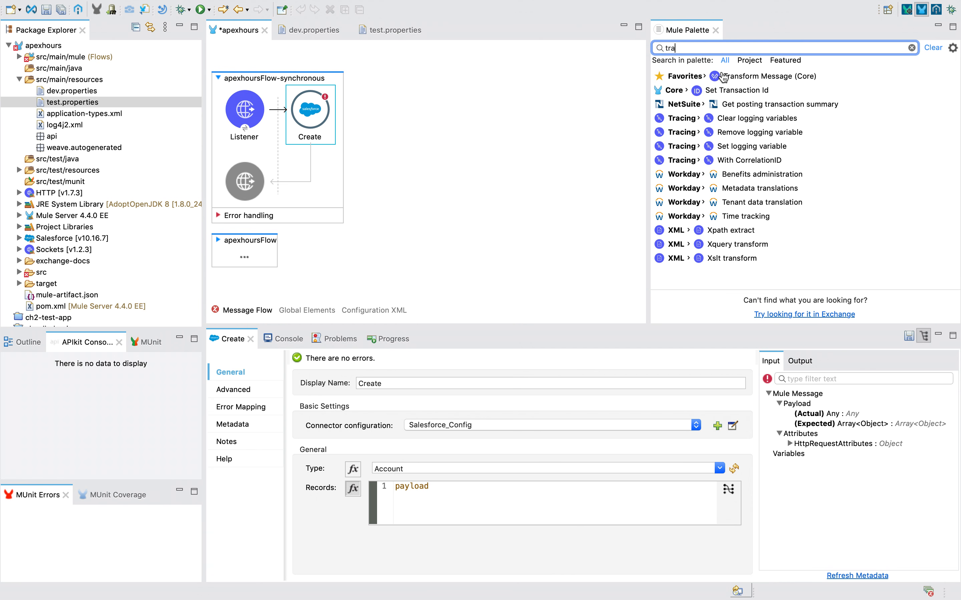
{"action": "left_click_drag", "start_coordinate": [749, 81], "coordinate": [280, 112]}
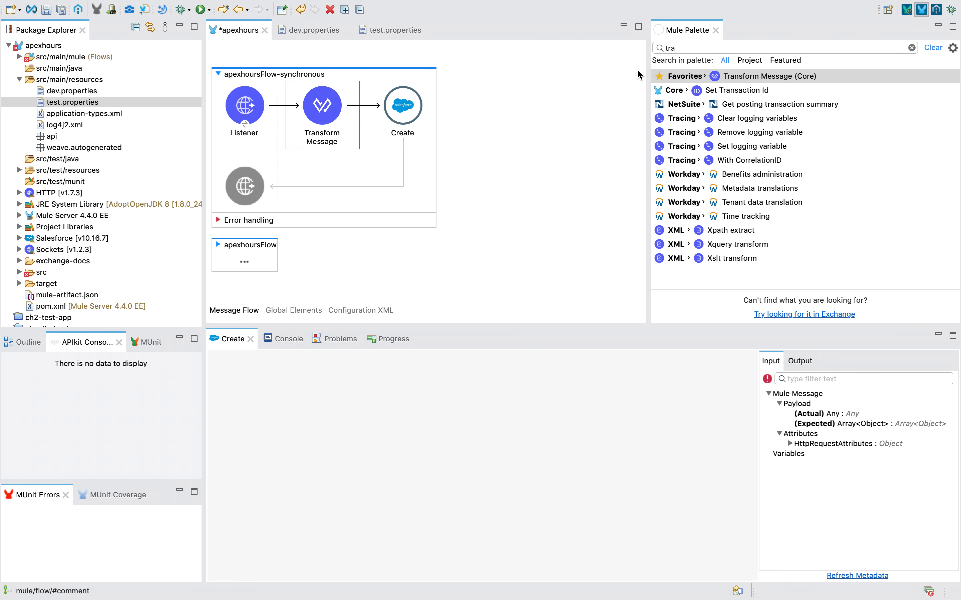
{"action": "left_click_drag", "start_coordinate": [773, 75], "coordinate": [423, 111]}
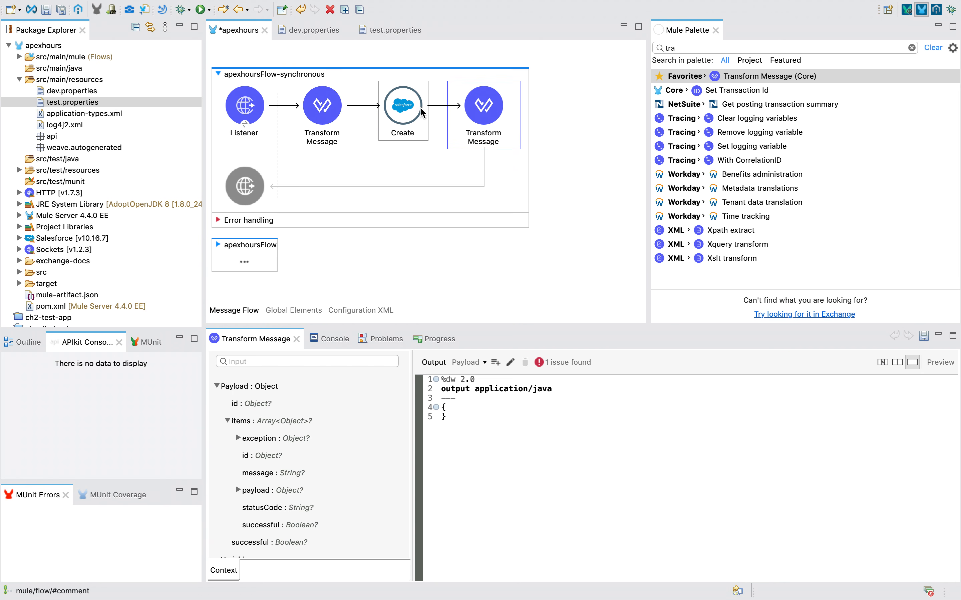
Change the second Transform's output to application/json, keeping '---' on its own line.
{"action": "double_click", "coordinate": [532, 389]}
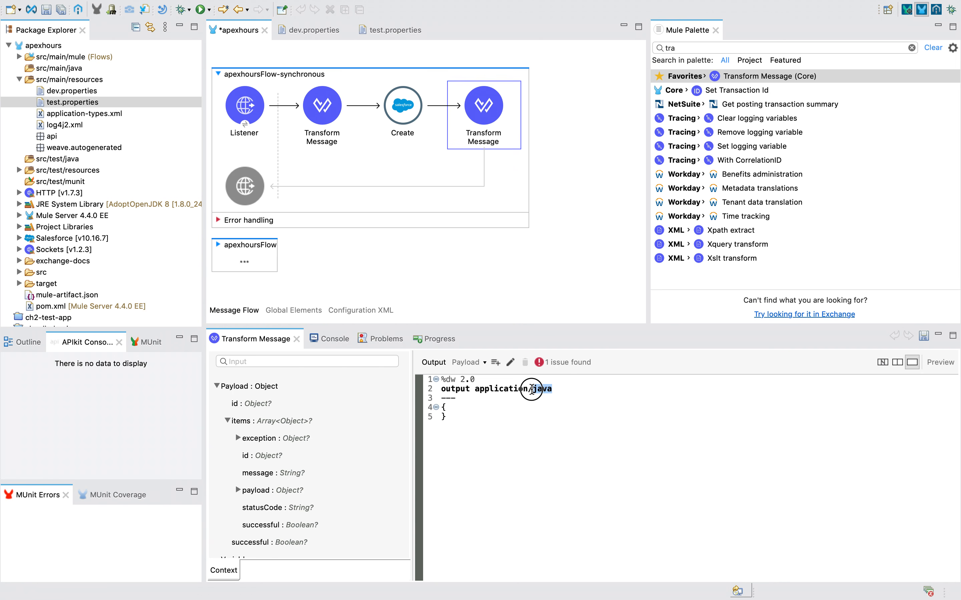
{"action": "left_click", "coordinate": [577, 440]}
{"action": "left_click_drag", "start_coordinate": [538, 391], "coordinate": [638, 396]}
{"action": "left_click", "coordinate": [528, 389]}
{"action": "type", "text": "son"}
{"action": "key", "text": "Return"}
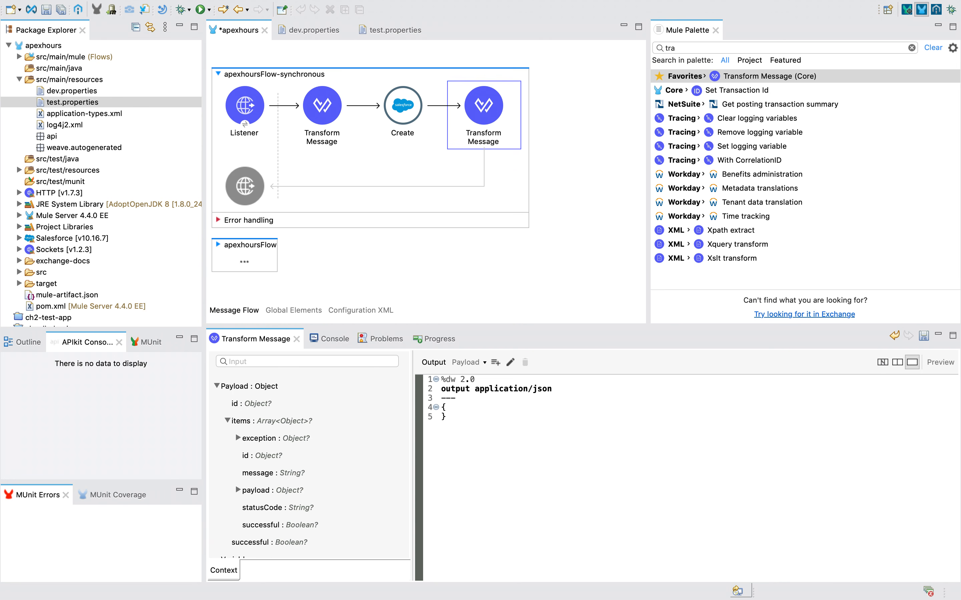
In Salesforce Accounts, open a New Account form and close it unsaved.
{"action": "key", "text": "ctrl+Left"}
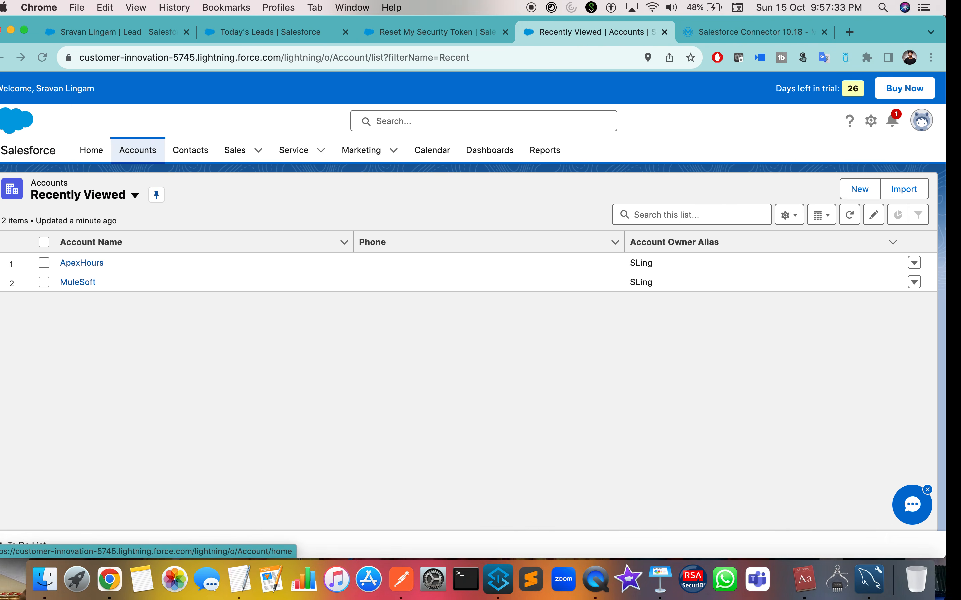
{"action": "left_click", "coordinate": [409, 150]}
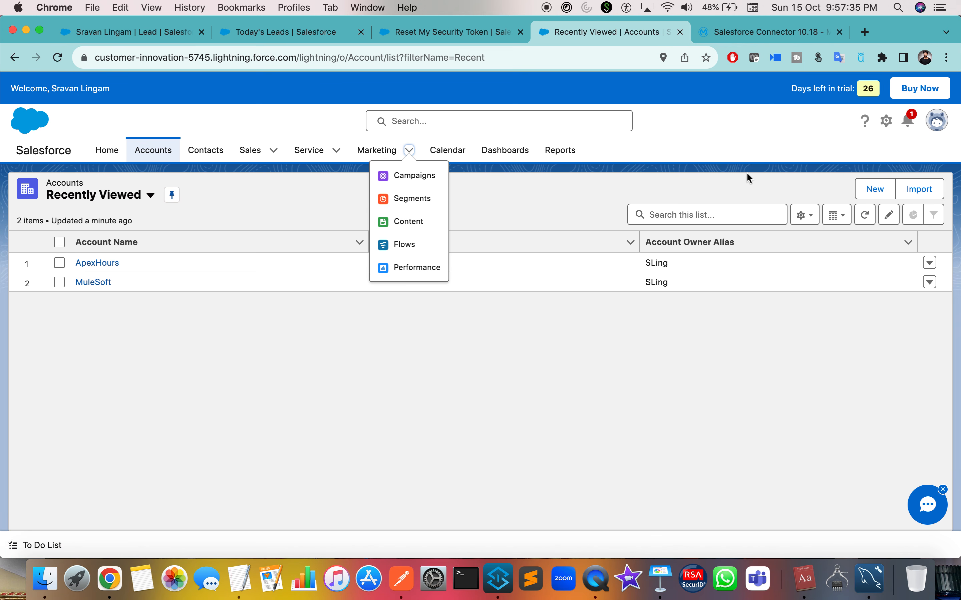
{"action": "left_click", "coordinate": [873, 189]}
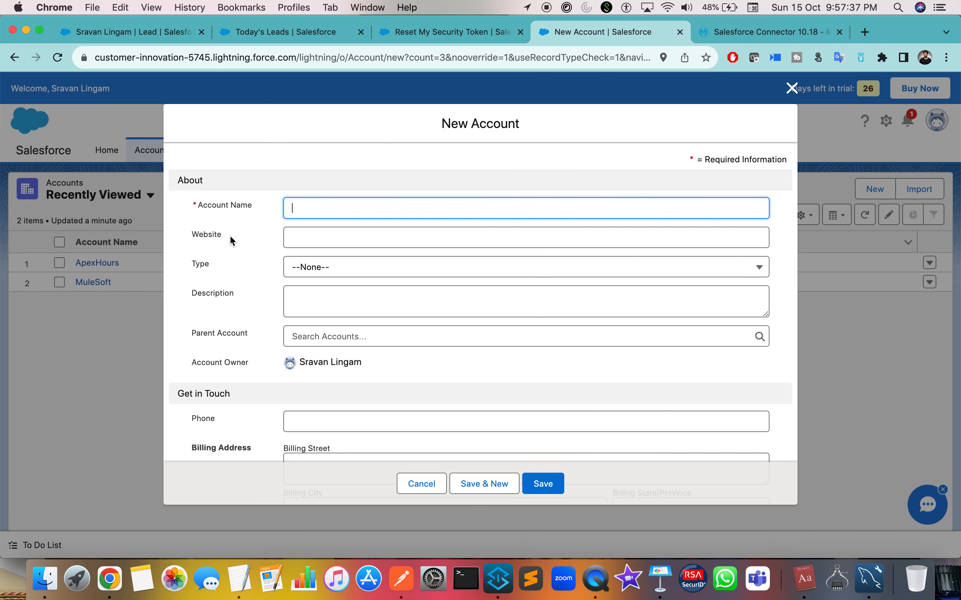
{"action": "left_click", "coordinate": [792, 88]}
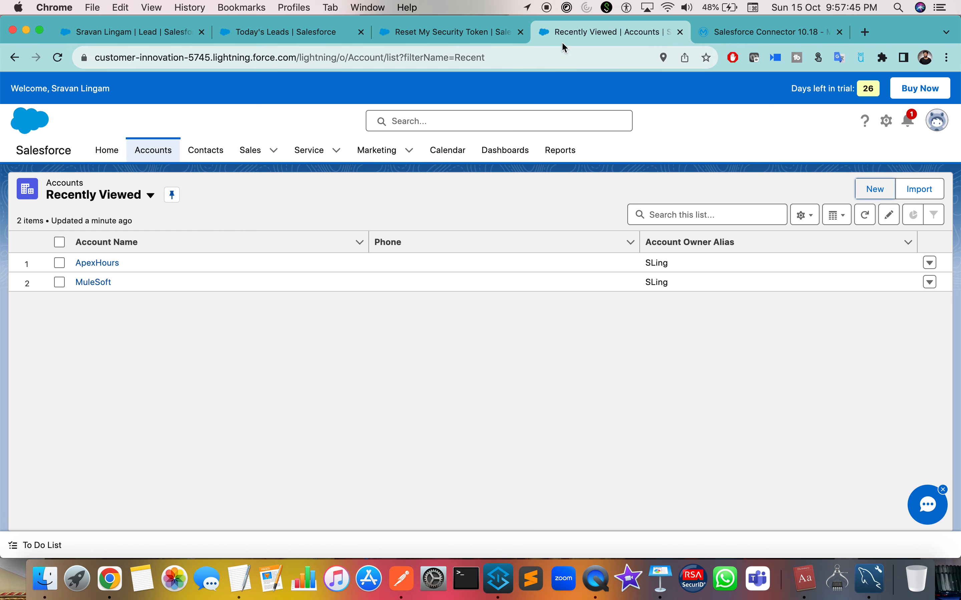
Duplicate the Accounts tab and open Advanced Setup from Quick Settings.
{"action": "right_click", "coordinate": [562, 32]}
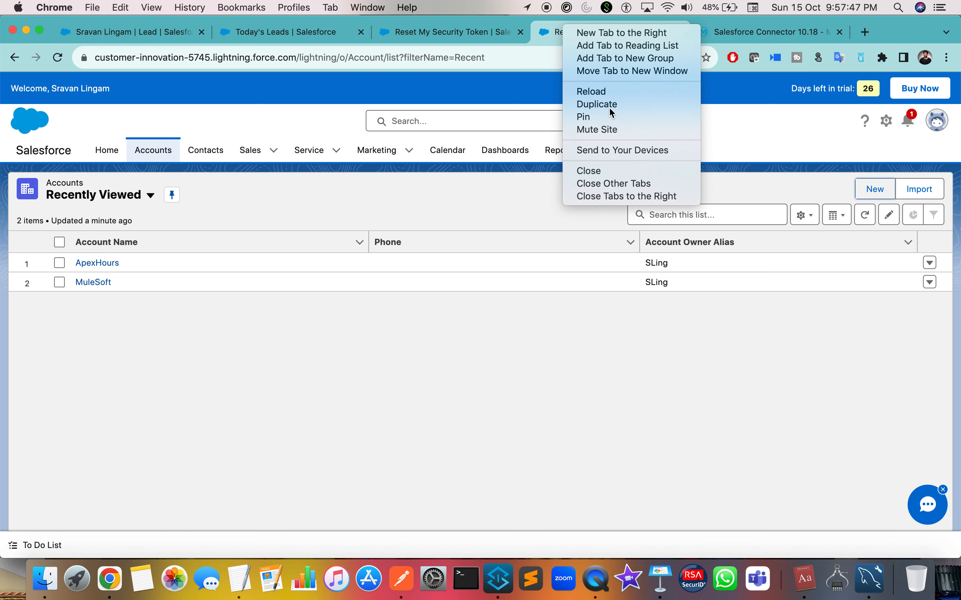
{"action": "left_click", "coordinate": [608, 106]}
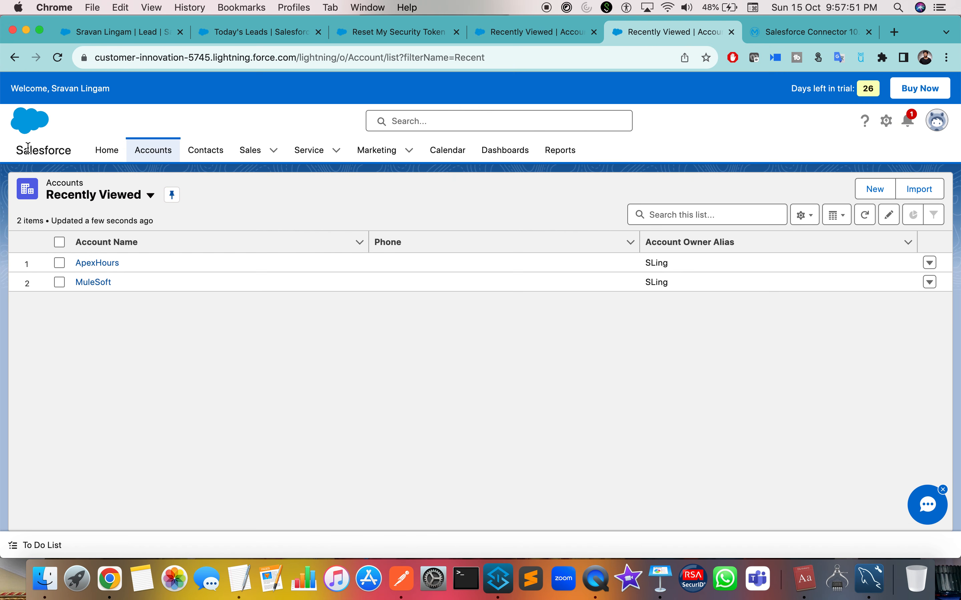
{"action": "left_click", "coordinate": [937, 123]}
{"action": "left_click", "coordinate": [885, 123]}
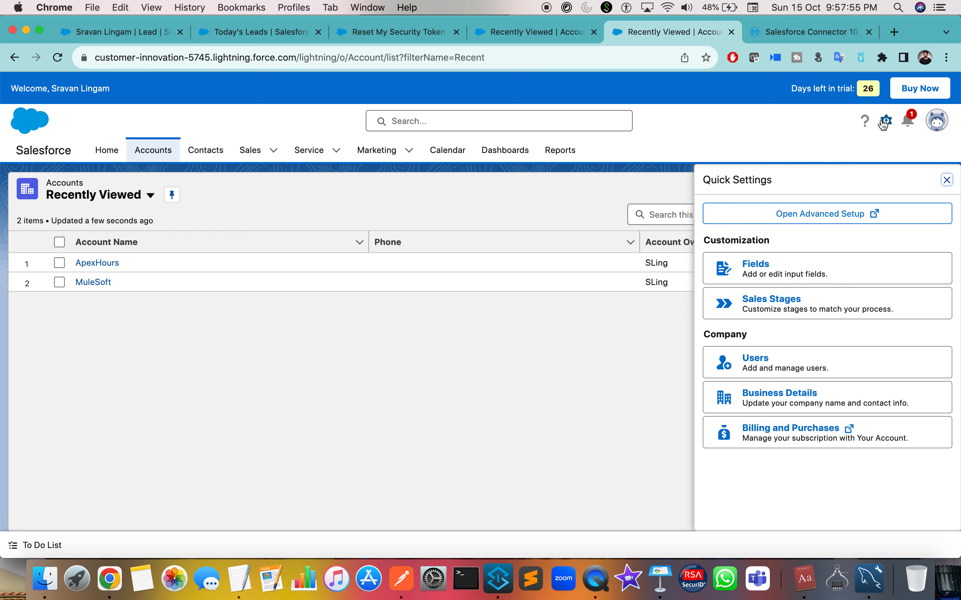
{"action": "left_click", "coordinate": [797, 208]}
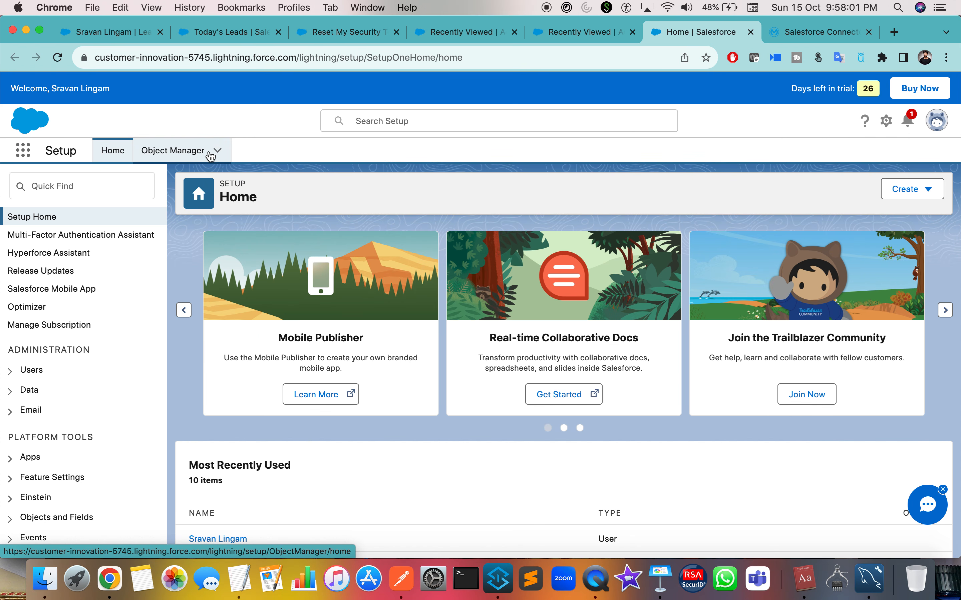
Open Salesforce's Object Manager by searching the apps for 'objec'.
{"action": "left_click", "coordinate": [23, 150]}
{"action": "type", "text": "object"}
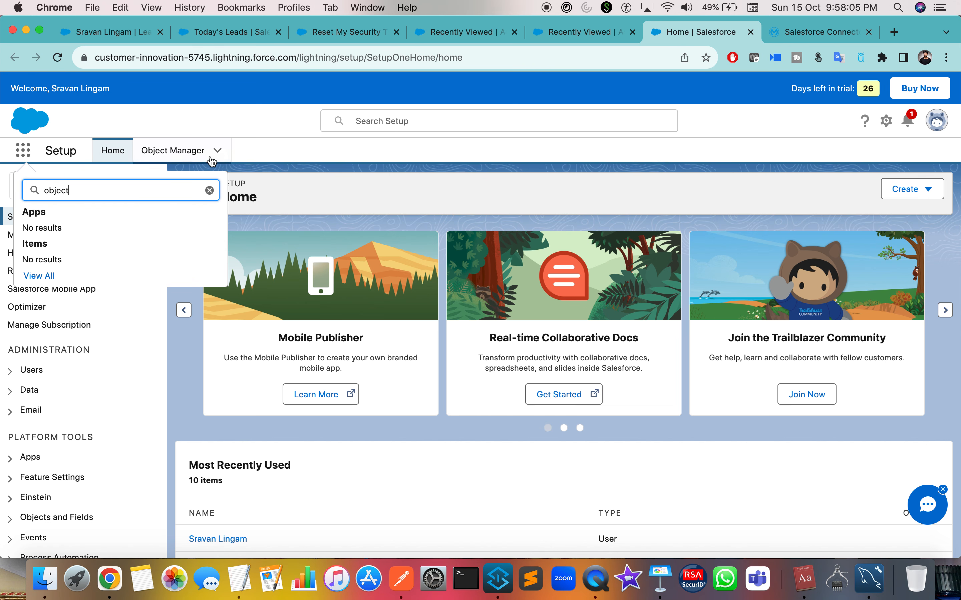
{"action": "left_click", "coordinate": [194, 150]}
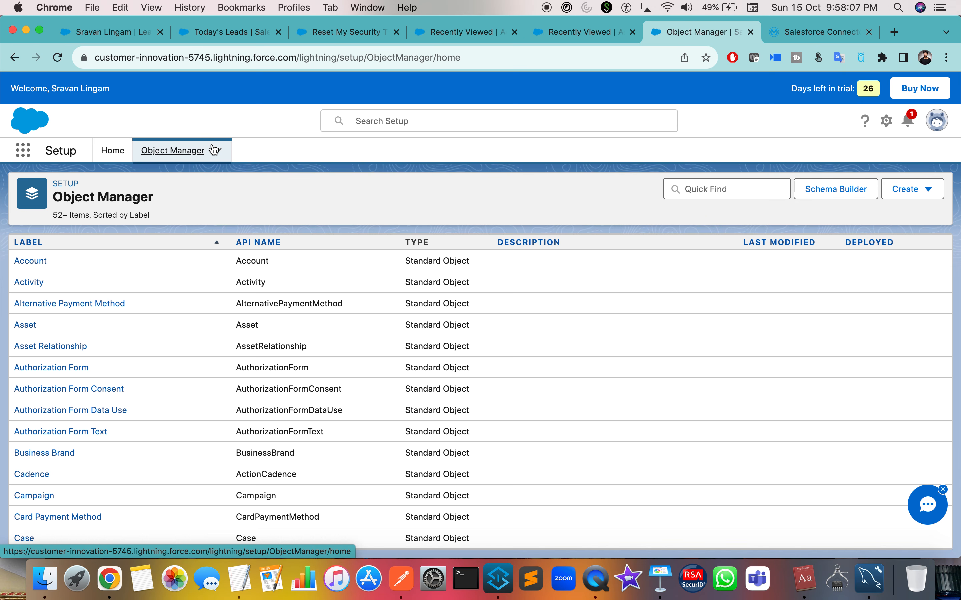
{"action": "scroll", "coordinate": [123, 444], "scroll_direction": "down", "scroll_amount": 10}
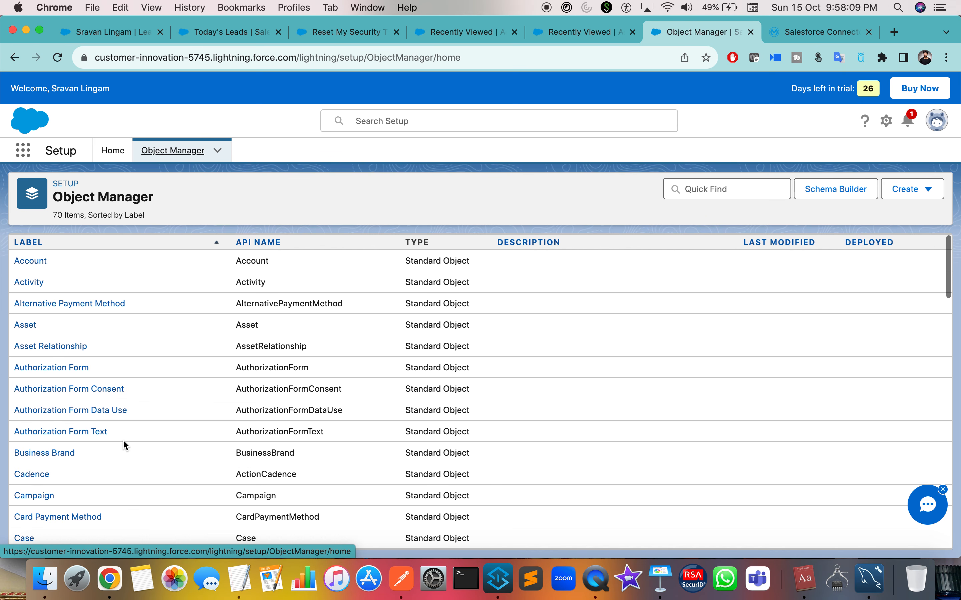
{"action": "key", "text": "ctrl+Right"}
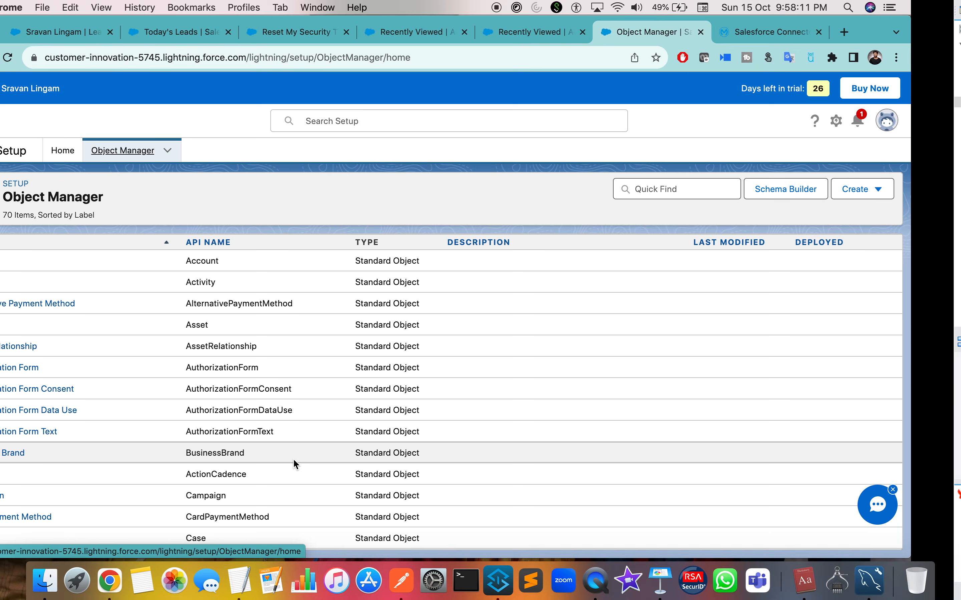
{"action": "key", "text": "ctrl+Left"}
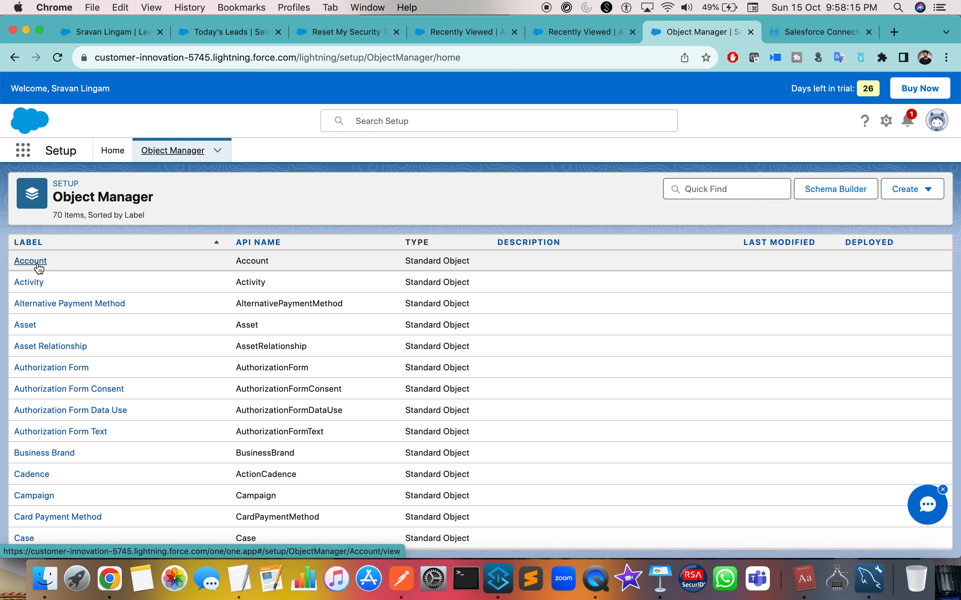
Look over the Account entry in Object Manager and the Accounts list tab.
{"action": "left_click", "coordinate": [37, 265]}
{"action": "left_click", "coordinate": [15, 58]}
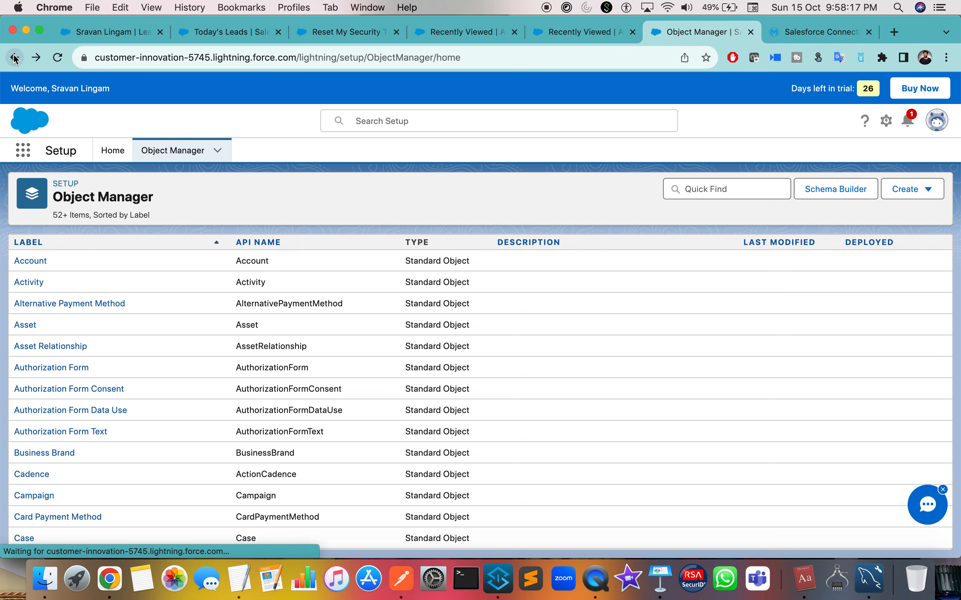
{"action": "left_click_drag", "start_coordinate": [63, 261], "coordinate": [1, 263]}
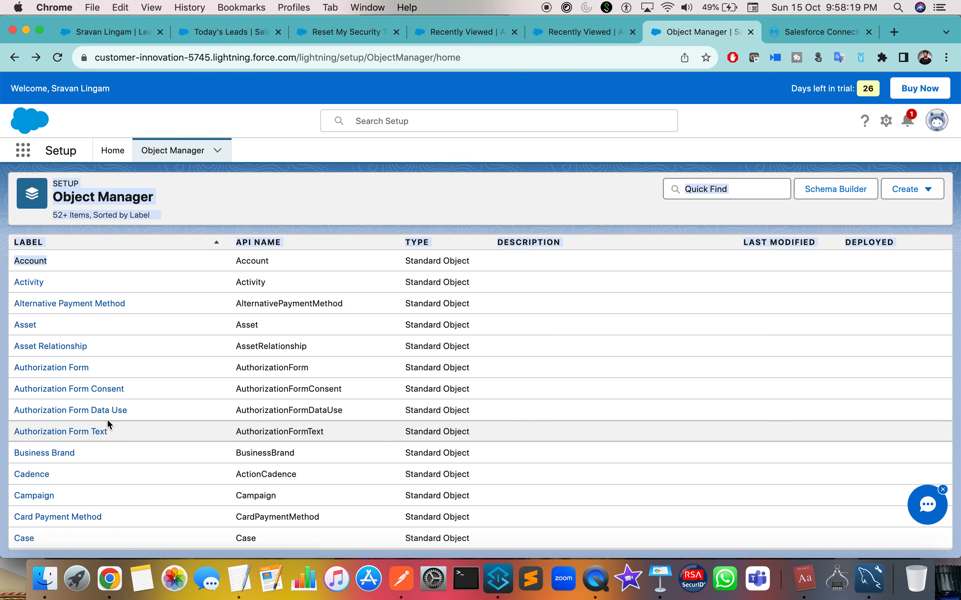
{"action": "scroll", "coordinate": [108, 420], "scroll_direction": "down", "scroll_amount": 10}
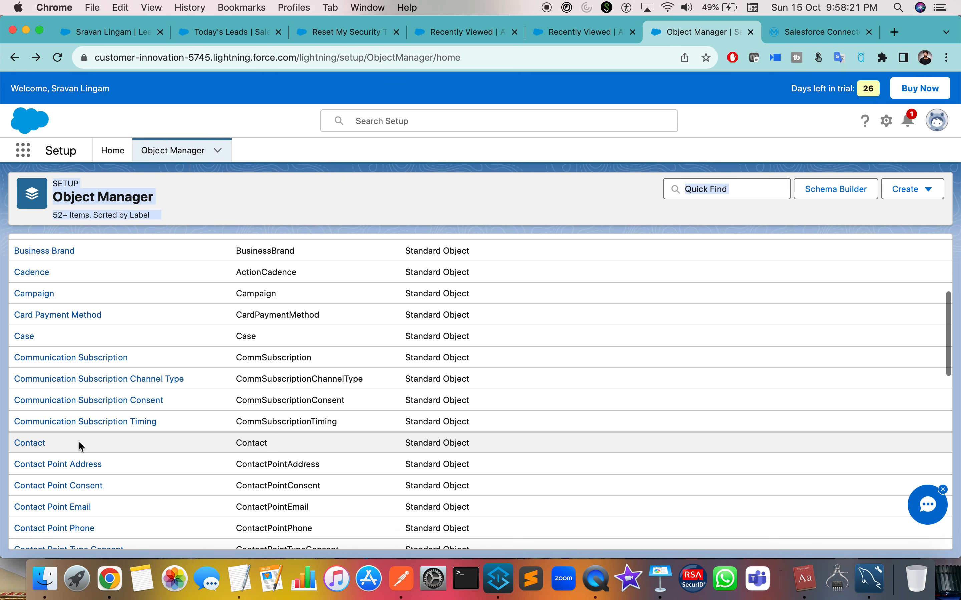
{"action": "left_click_drag", "start_coordinate": [60, 442], "coordinate": [1, 441]}
{"action": "left_click", "coordinate": [581, 26]}
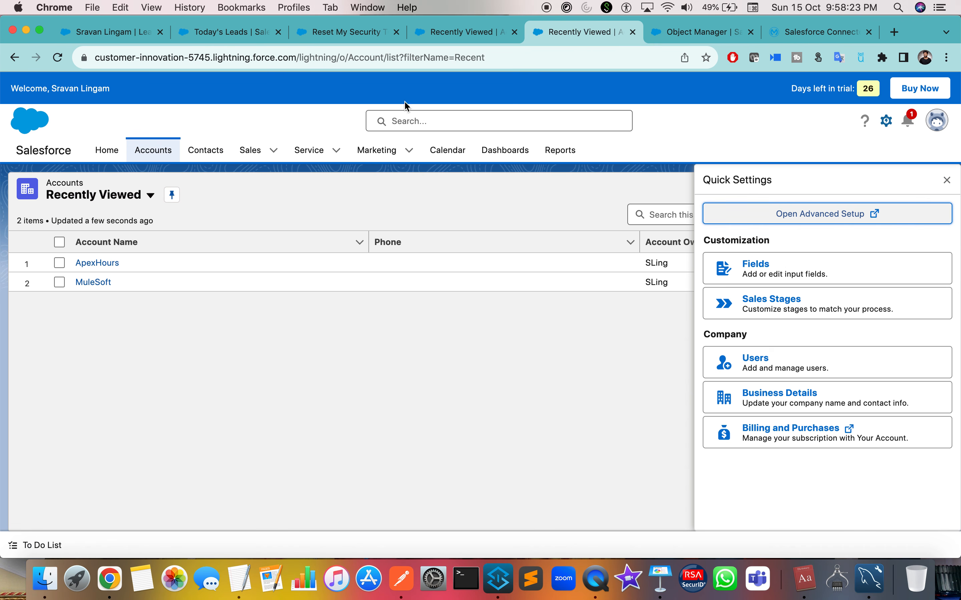
{"action": "left_click", "coordinate": [710, 38]}
{"action": "scroll", "coordinate": [203, 313], "scroll_direction": "up", "scroll_amount": 8}
{"action": "left_click", "coordinate": [66, 266]}
{"action": "scroll", "coordinate": [68, 284], "scroll_direction": "down", "scroll_amount": 2}
{"action": "scroll", "coordinate": [69, 298], "scroll_direction": "up", "scroll_amount": 2}
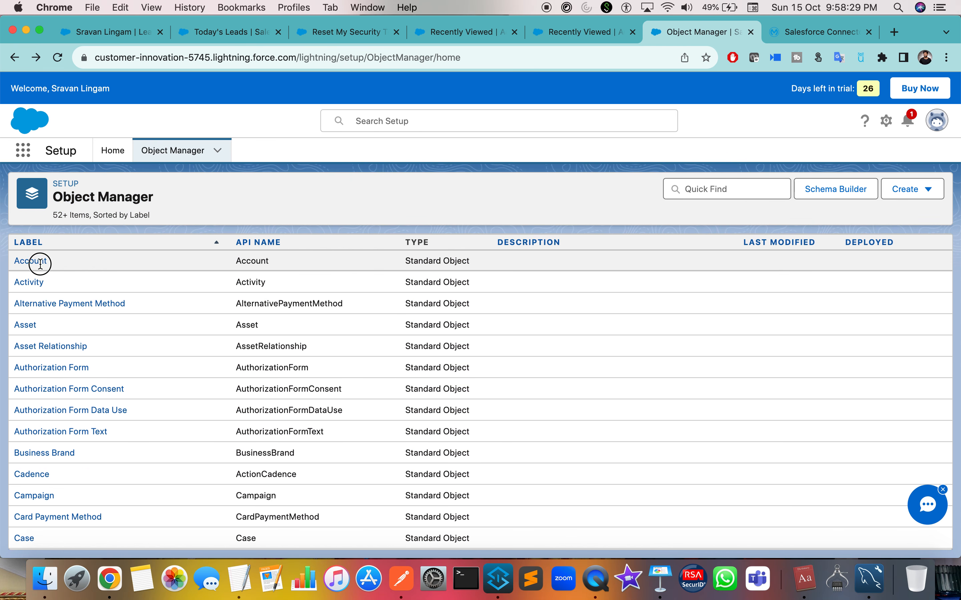
Confirm the Salesforce Create step in Anypoint Studio uses the Account object type.
{"action": "key", "text": "ctrl+Right"}
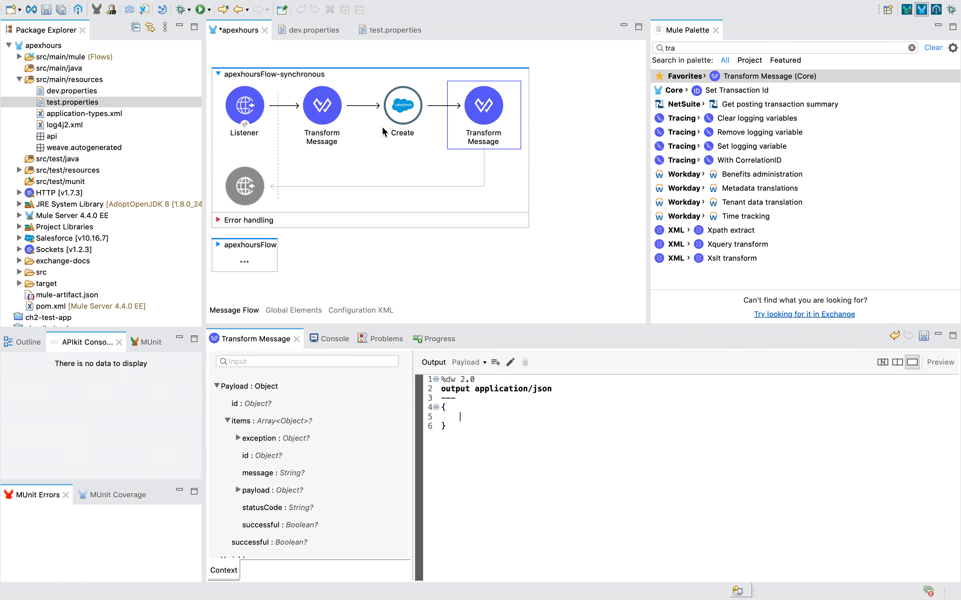
{"action": "left_click", "coordinate": [400, 127]}
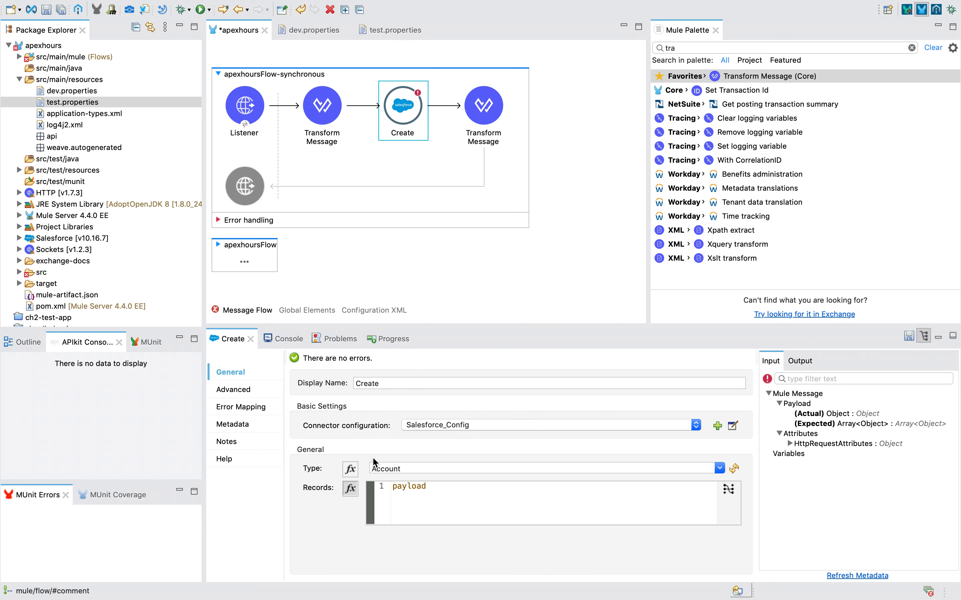
{"action": "key", "text": "ctrl+Left"}
{"action": "left_click_drag", "start_coordinate": [52, 262], "coordinate": [14, 262]}
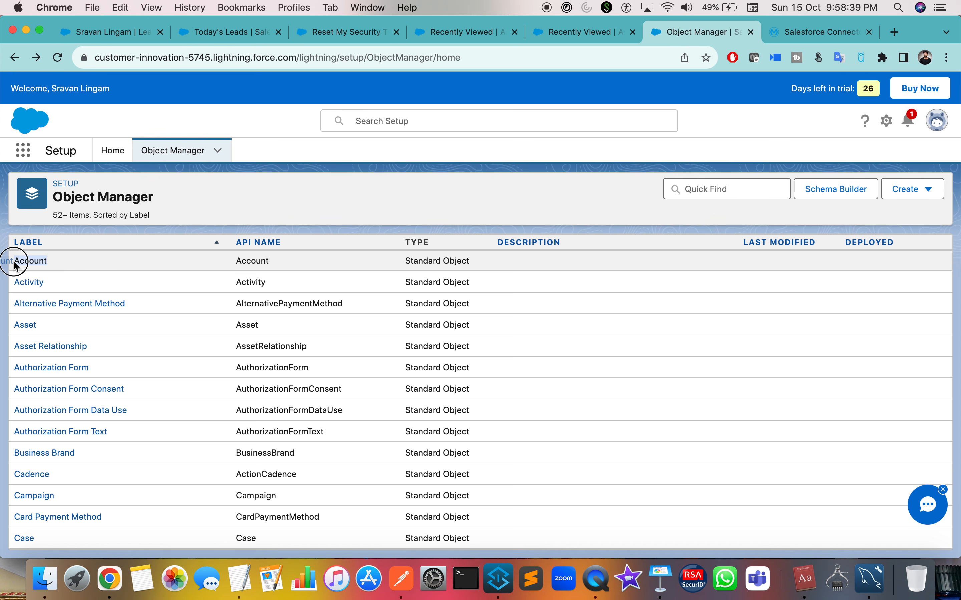
{"action": "key", "text": "ctrl+Right"}
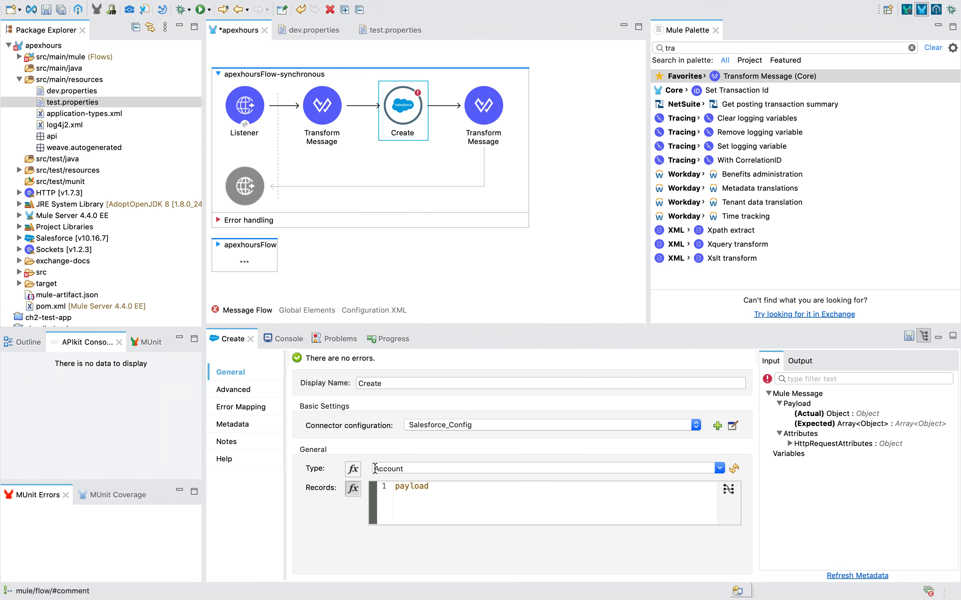
{"action": "left_click", "coordinate": [375, 469]}
Open the Account object's Fields & Relationships and scroll through the field list.
{"action": "key", "text": "ctrl+Left"}
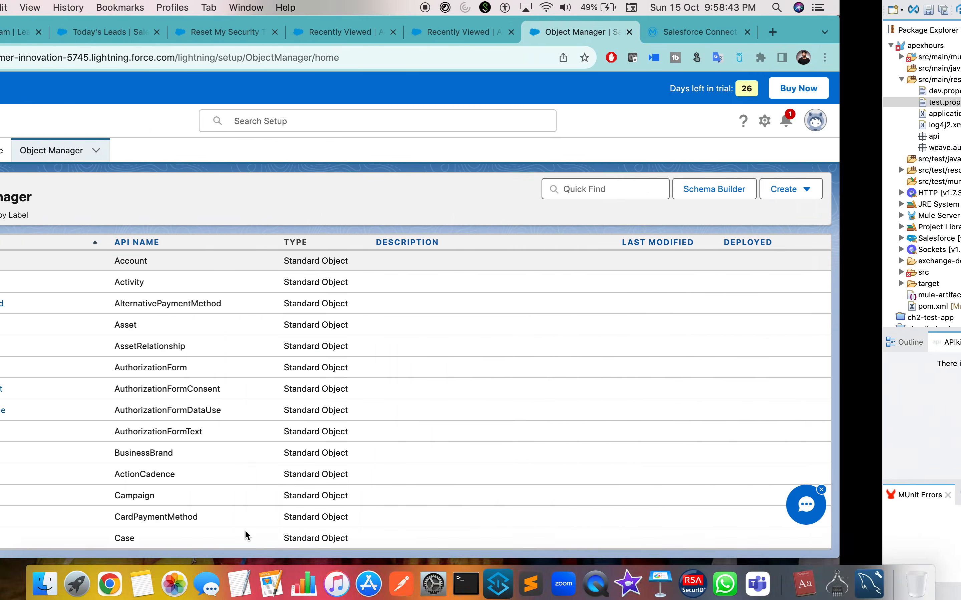
{"action": "left_click", "coordinate": [26, 264]}
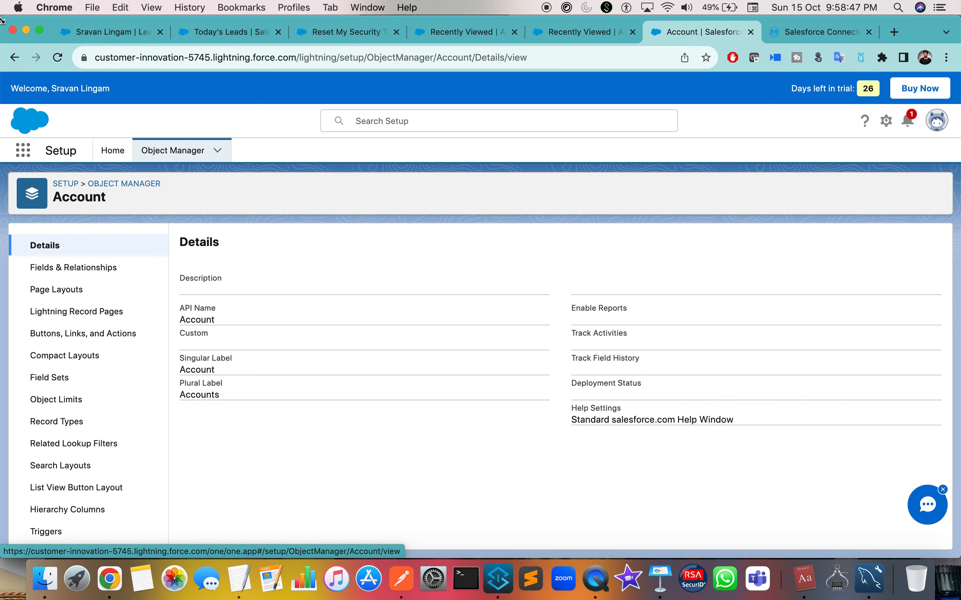
{"action": "left_click", "coordinate": [15, 61]}
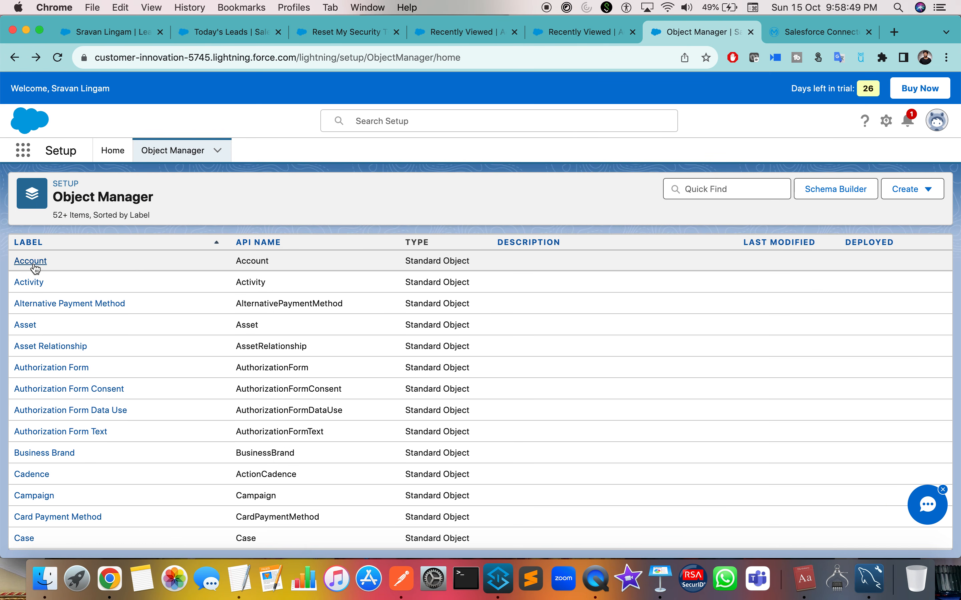
{"action": "left_click", "coordinate": [33, 266]}
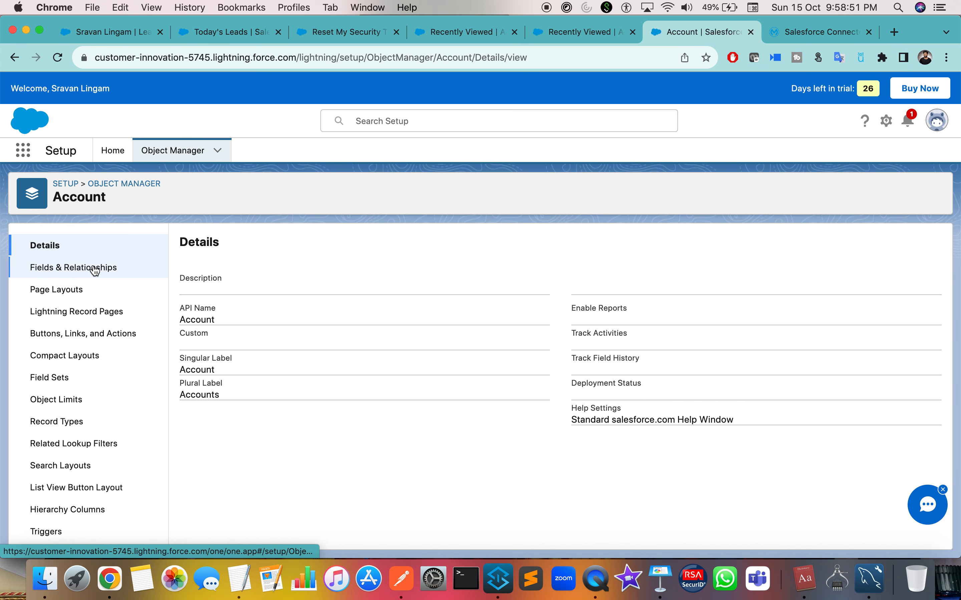
{"action": "left_click", "coordinate": [109, 270]}
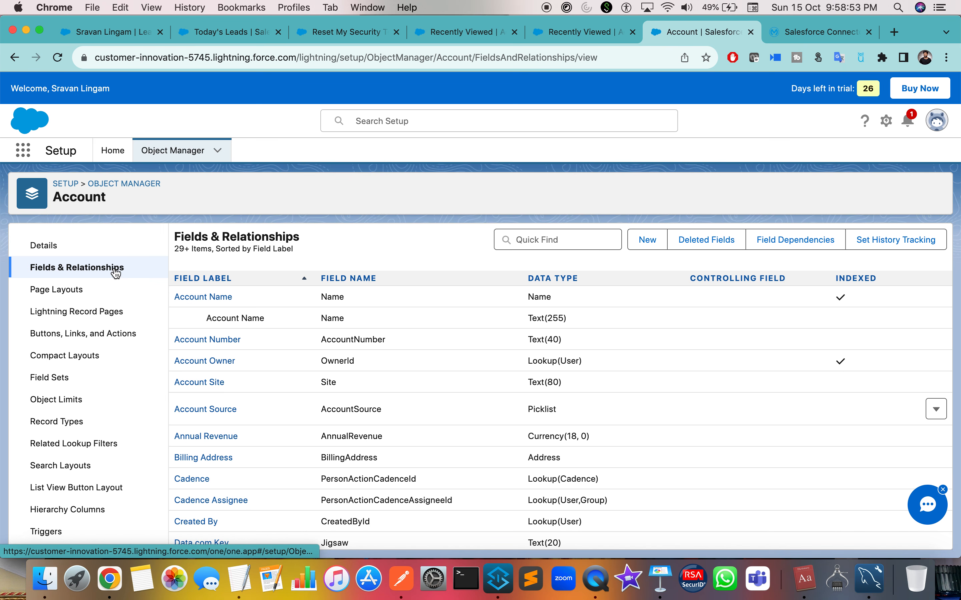
{"action": "scroll", "coordinate": [247, 320], "scroll_direction": "down", "scroll_amount": 5}
{"action": "scroll", "coordinate": [247, 320], "scroll_direction": "down", "scroll_amount": 5}
{"action": "scroll", "coordinate": [247, 320], "scroll_direction": "up", "scroll_amount": 15}
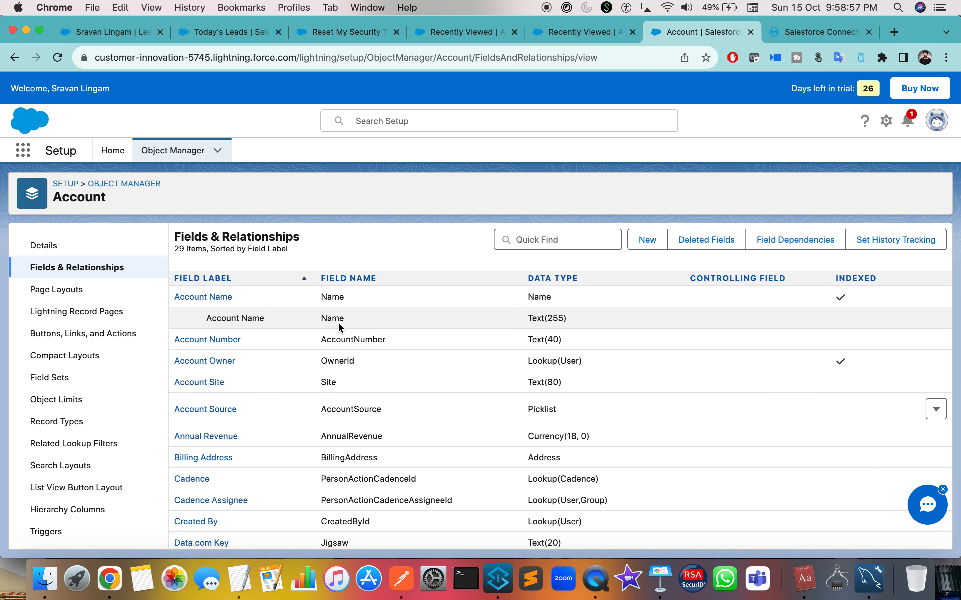
Open a blank New Account form from the recently viewed Accounts list.
{"action": "scroll", "coordinate": [338, 322], "scroll_direction": "down", "scroll_amount": 10}
{"action": "scroll", "coordinate": [337, 322], "scroll_direction": "up", "scroll_amount": 10}
{"action": "left_click", "coordinate": [580, 32]}
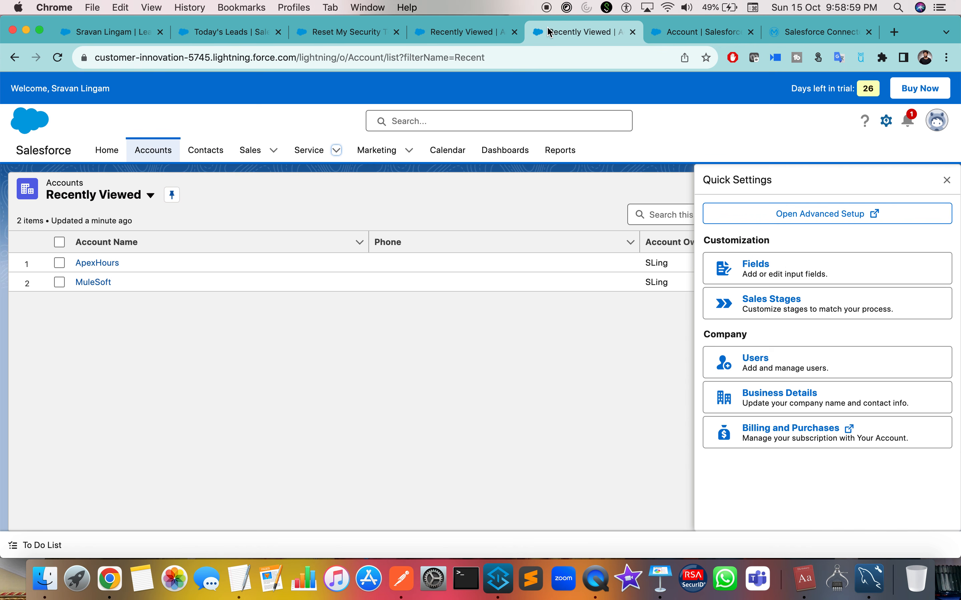
{"action": "left_click", "coordinate": [947, 179]}
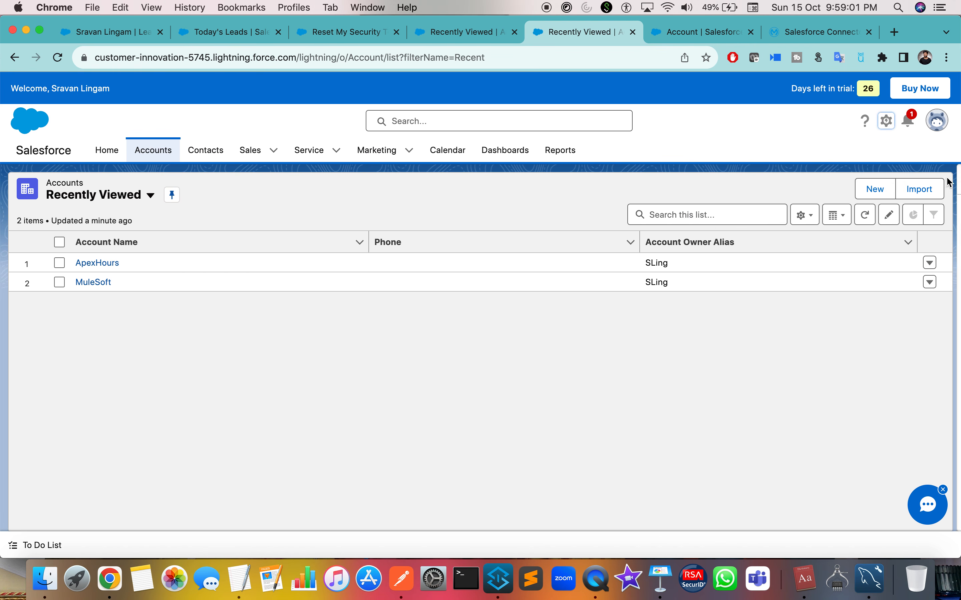
{"action": "left_click", "coordinate": [873, 189]}
{"action": "scroll", "coordinate": [245, 308], "scroll_direction": "down", "scroll_amount": 5}
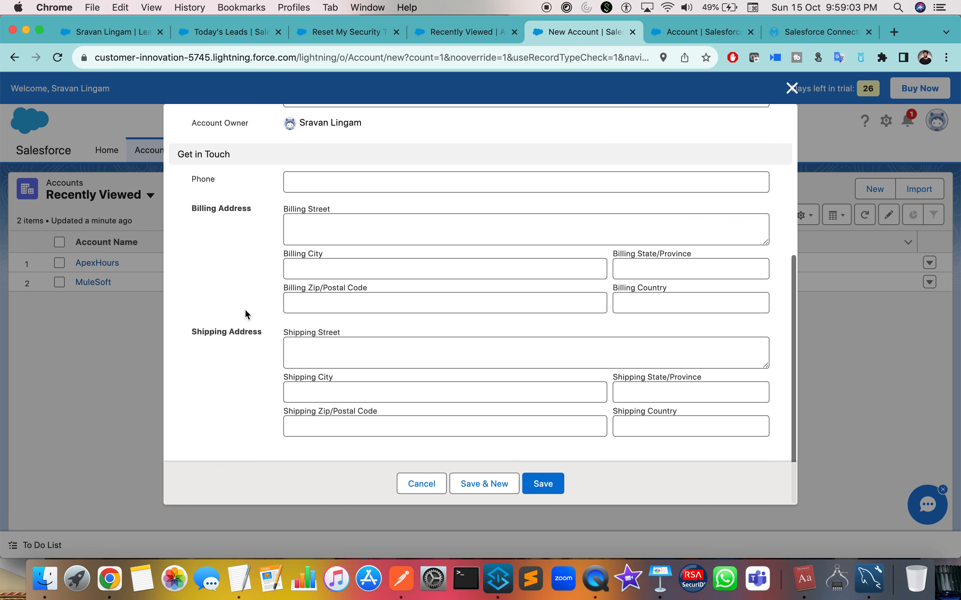
{"action": "scroll", "coordinate": [219, 222], "scroll_direction": "up", "scroll_amount": 5}
{"action": "scroll", "coordinate": [216, 230], "scroll_direction": "down", "scroll_amount": 5}
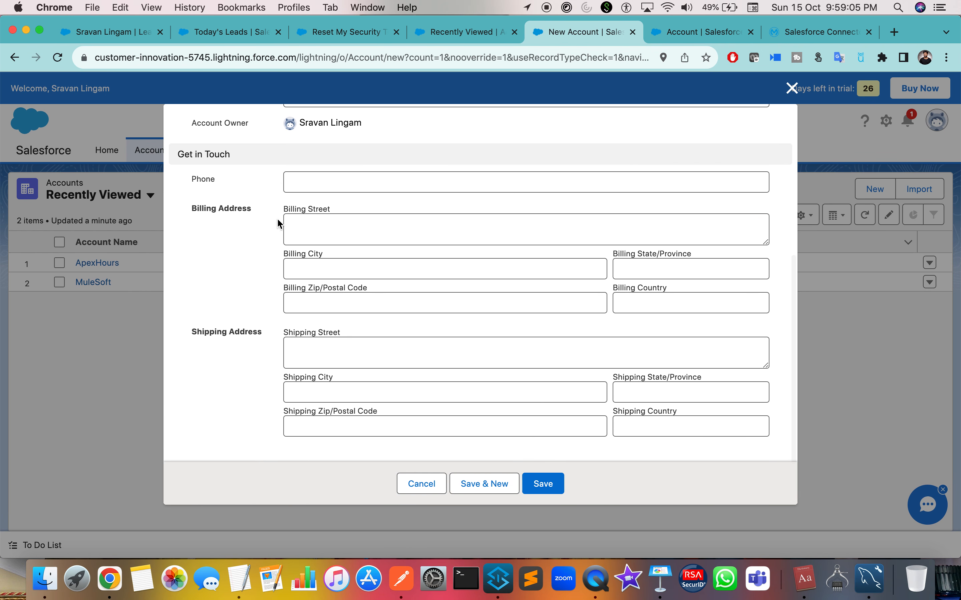
{"action": "scroll", "coordinate": [205, 368], "scroll_direction": "up", "scroll_amount": 5}
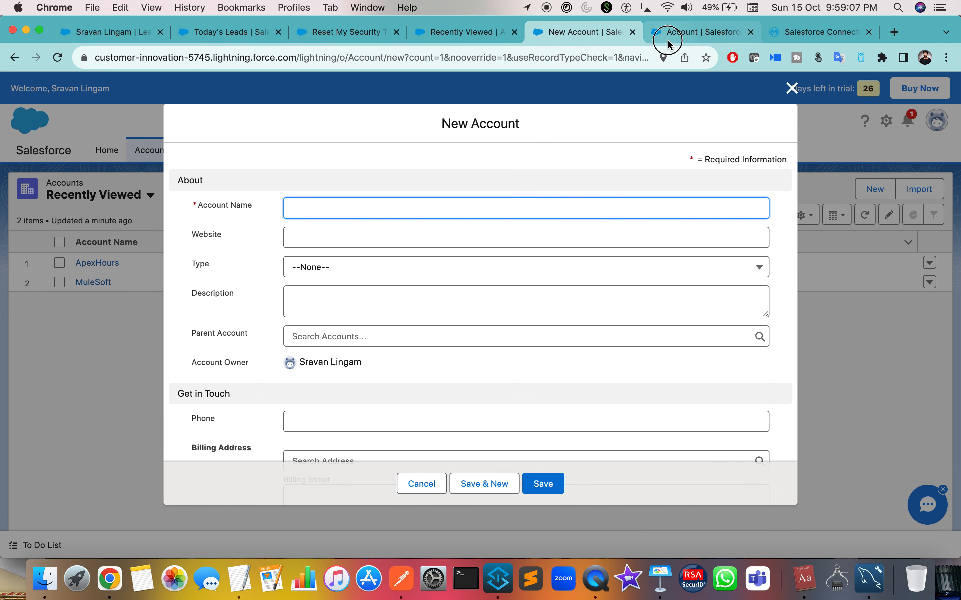
Compare the Account field list against the fields on the New Account form.
{"action": "left_click", "coordinate": [667, 34]}
{"action": "scroll", "coordinate": [225, 399], "scroll_direction": "down", "scroll_amount": 2}
{"action": "scroll", "coordinate": [232, 338], "scroll_direction": "up", "scroll_amount": 2}
{"action": "left_click_drag", "start_coordinate": [250, 281], "coordinate": [175, 277]}
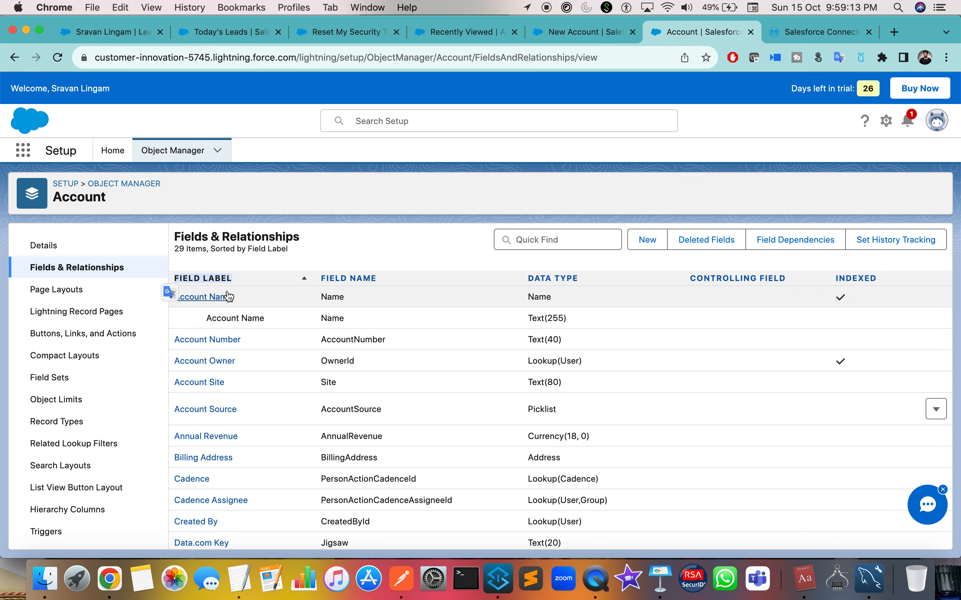
{"action": "left_click", "coordinate": [603, 31]}
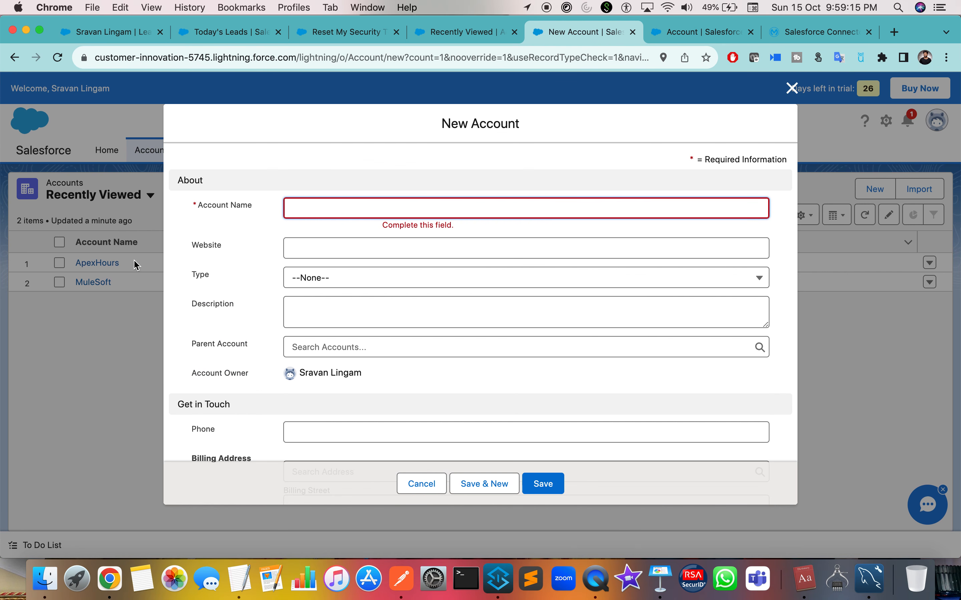
{"action": "left_click", "coordinate": [701, 31]}
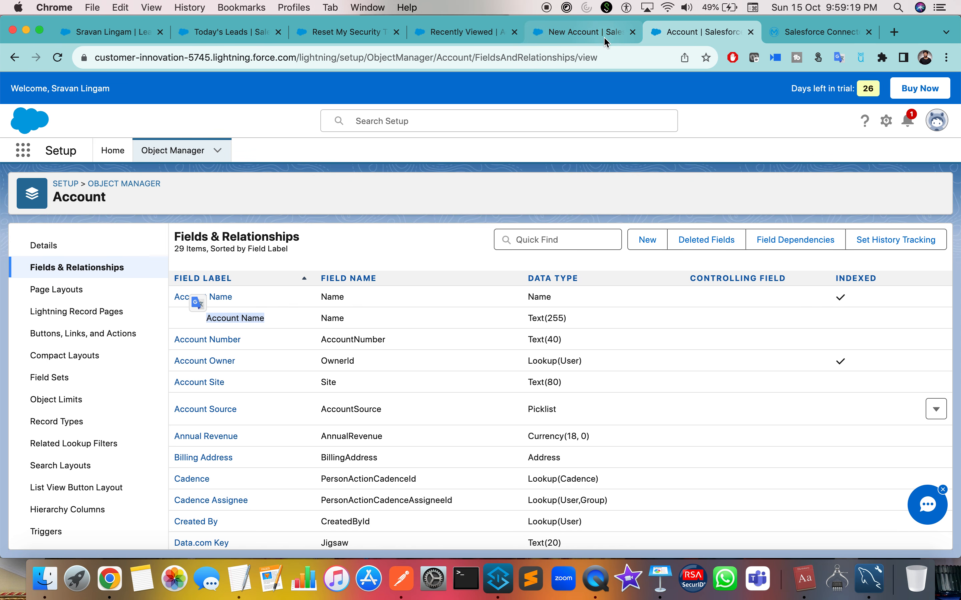
{"action": "left_click", "coordinate": [584, 32]}
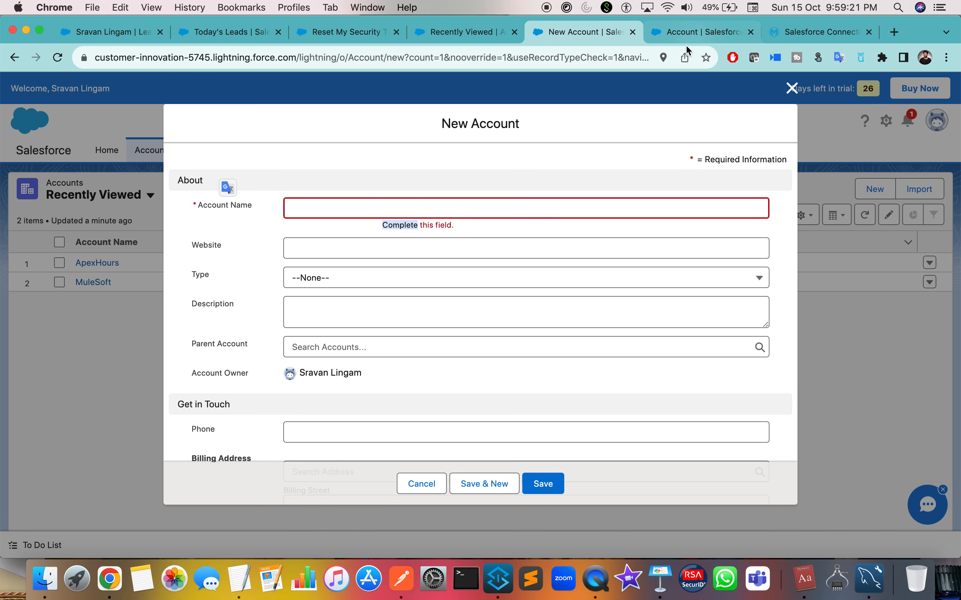
{"action": "left_click", "coordinate": [691, 35]}
Examine Account Name (Name, Text(255)), Account Owner and Account Source (Picklist) in the field list.
{"action": "left_click", "coordinate": [333, 298]}
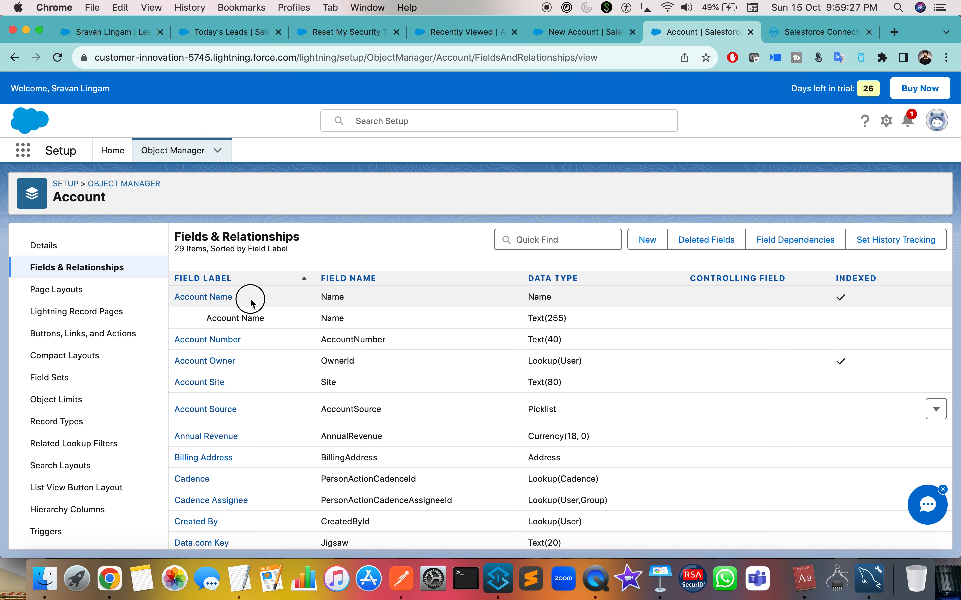
{"action": "left_click_drag", "start_coordinate": [251, 303], "coordinate": [183, 302]}
{"action": "double_click", "coordinate": [334, 297]}
{"action": "left_click_drag", "start_coordinate": [279, 321], "coordinate": [197, 318]}
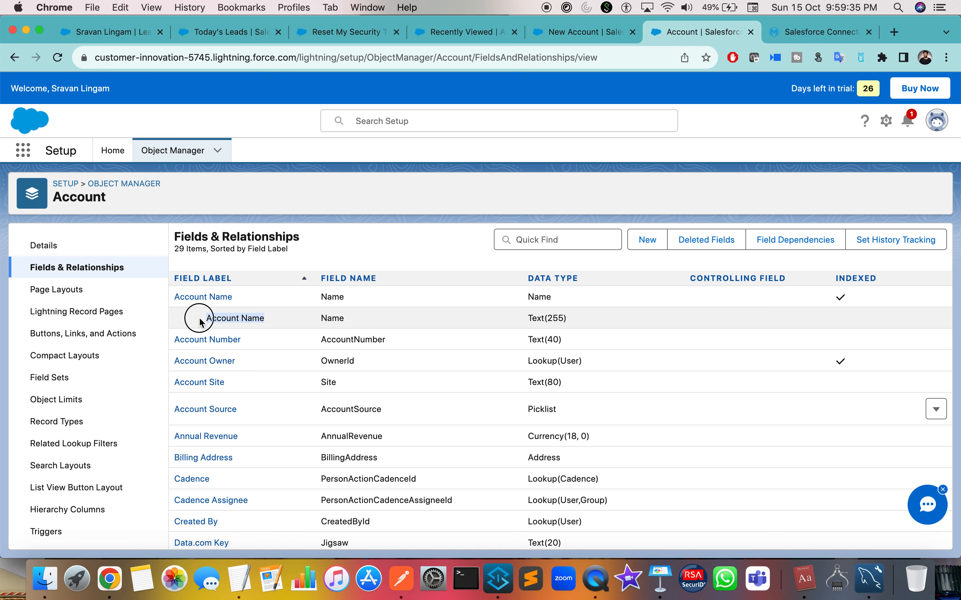
{"action": "double_click", "coordinate": [335, 318]}
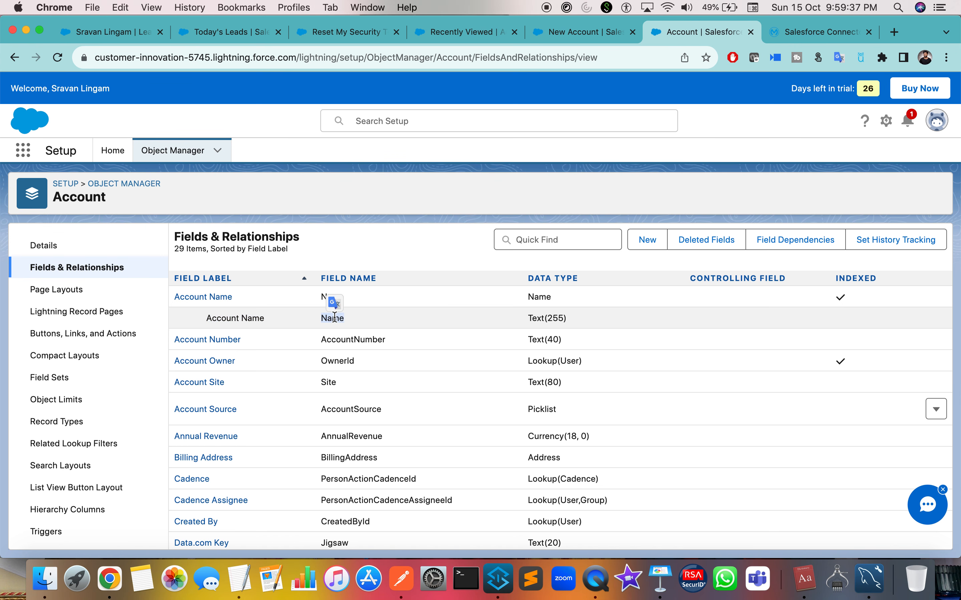
{"action": "left_click_drag", "start_coordinate": [526, 318], "coordinate": [567, 319]}
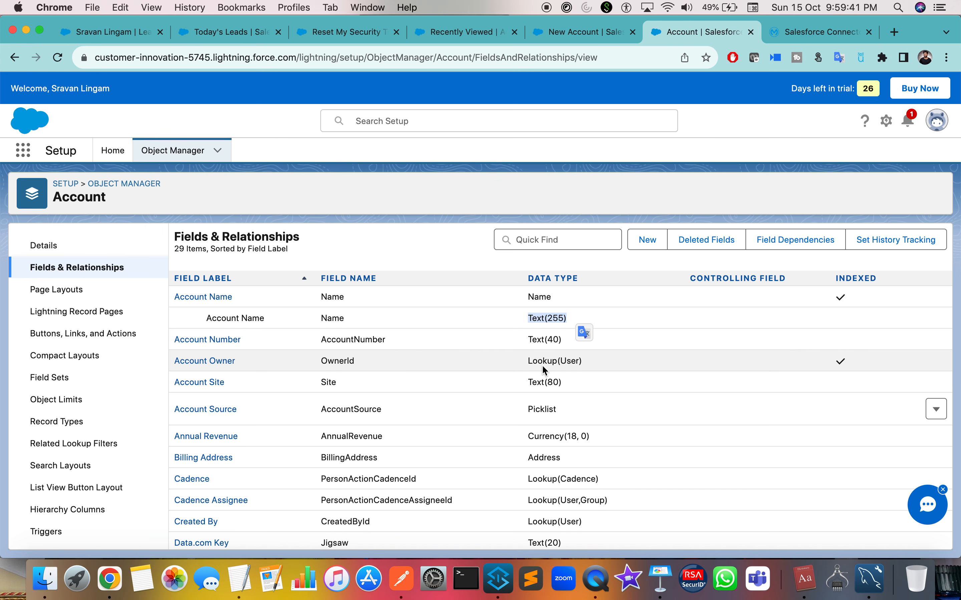
{"action": "left_click_drag", "start_coordinate": [537, 361], "coordinate": [579, 361]}
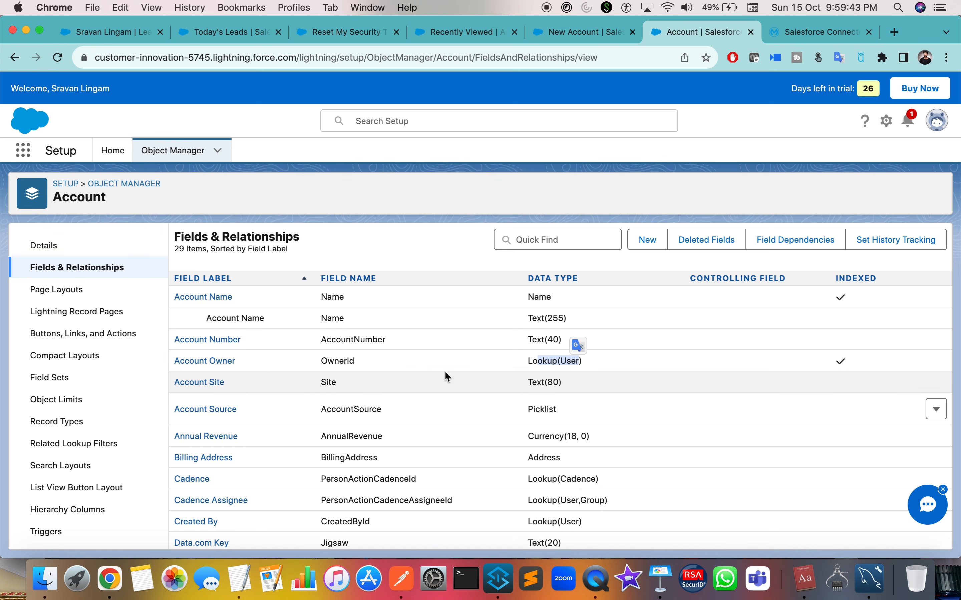
{"action": "scroll", "coordinate": [519, 374], "scroll_direction": "down", "scroll_amount": 2}
{"action": "left_click_drag", "start_coordinate": [529, 365], "coordinate": [556, 365]}
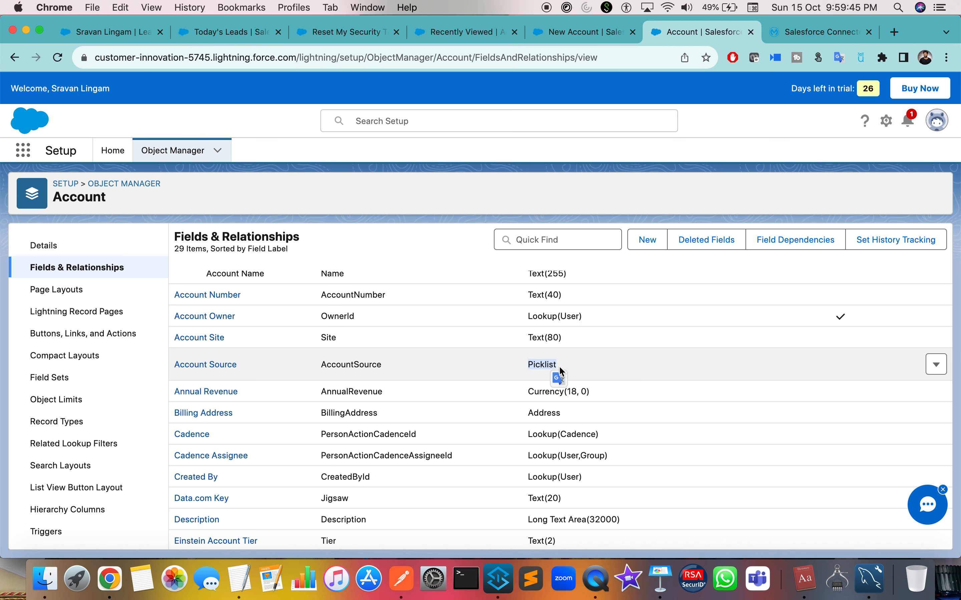
Check the form's Type options, then search the Account field list for 'type'.
{"action": "left_click", "coordinate": [578, 29]}
{"action": "left_click", "coordinate": [199, 274]}
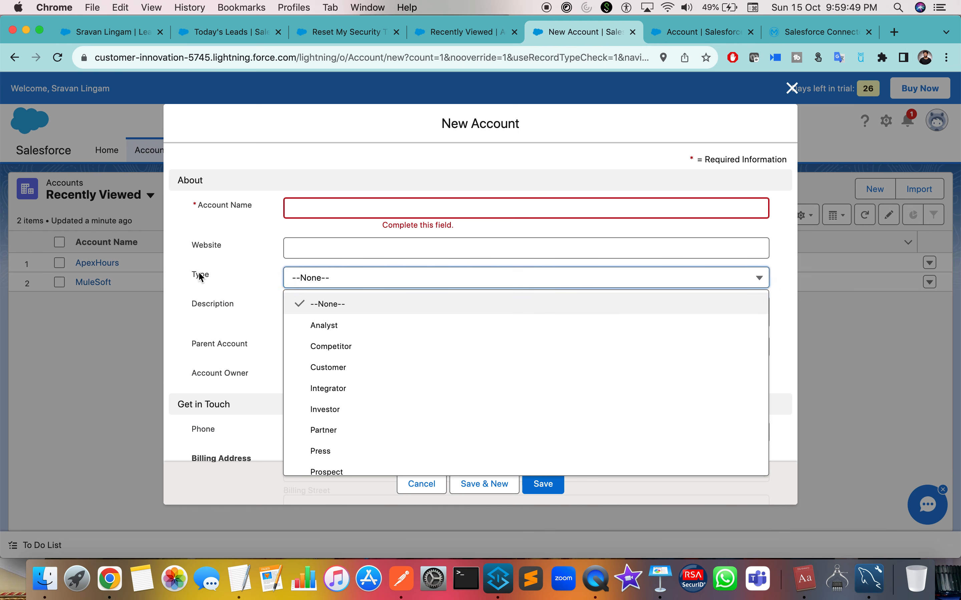
{"action": "left_click", "coordinate": [341, 280]}
{"action": "left_click", "coordinate": [341, 281]}
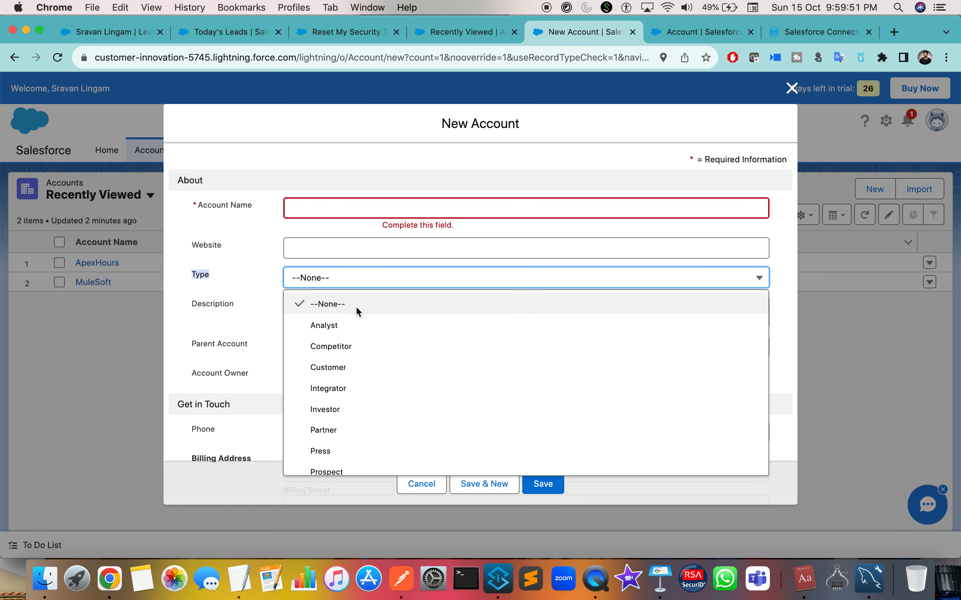
{"action": "left_click", "coordinate": [661, 34]}
{"action": "scroll", "coordinate": [351, 465], "scroll_direction": "down", "scroll_amount": 5}
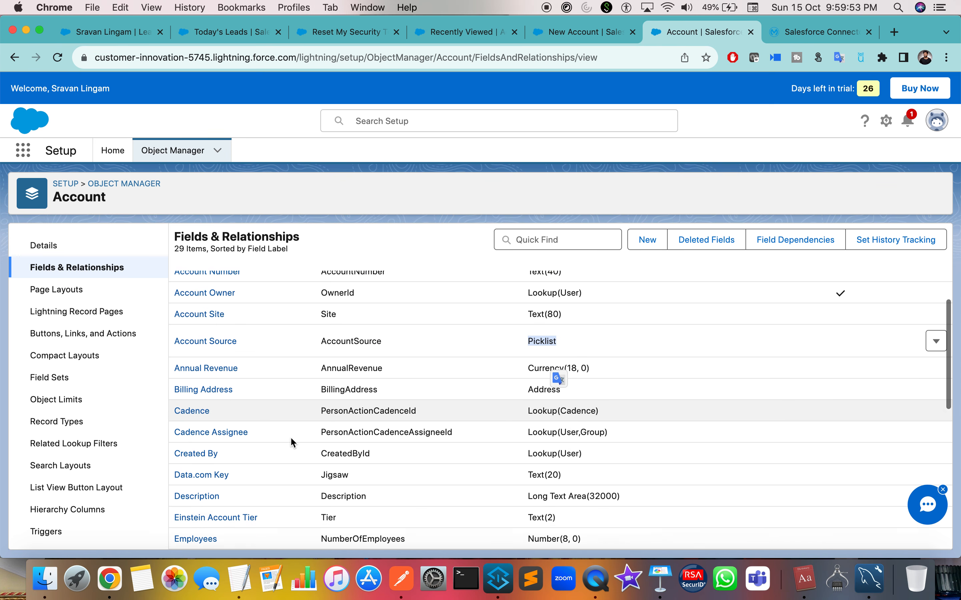
{"action": "key", "text": "super+f"}
{"action": "type", "text": "type"}
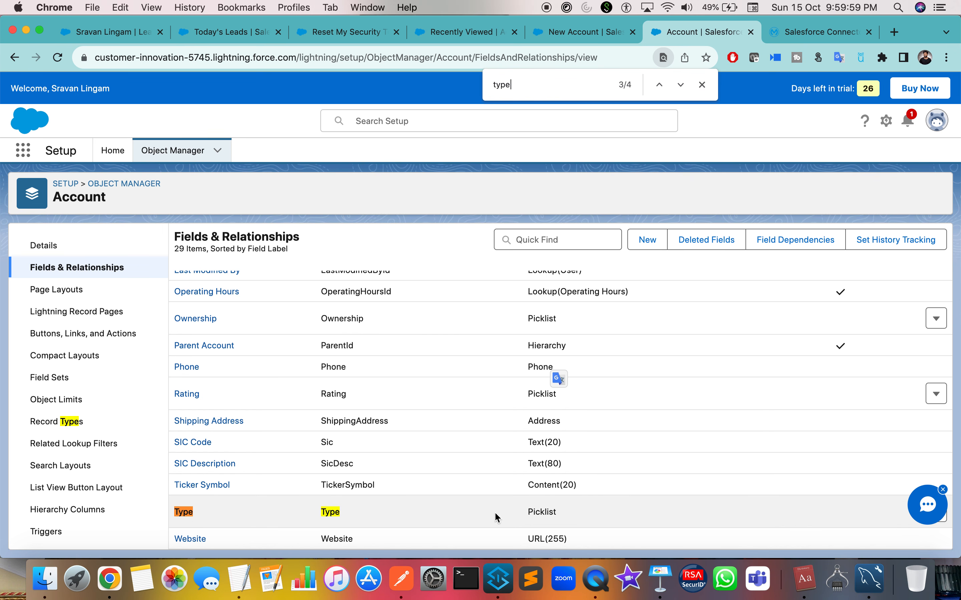
Review the Type field's picklist values, such as Competitor and Customer.
{"action": "left_click", "coordinate": [184, 513]}
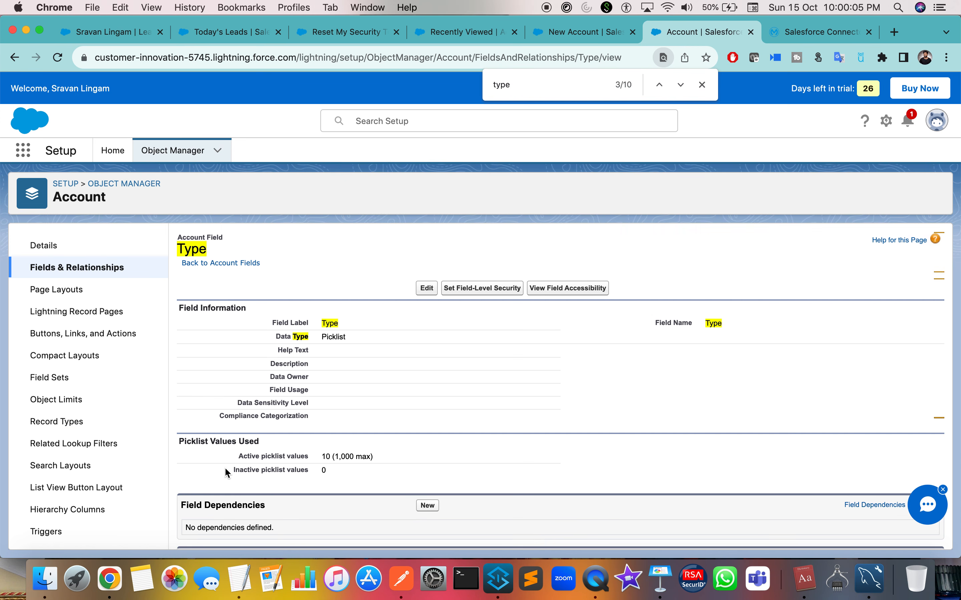
{"action": "scroll", "coordinate": [338, 363], "scroll_direction": "down", "scroll_amount": 10}
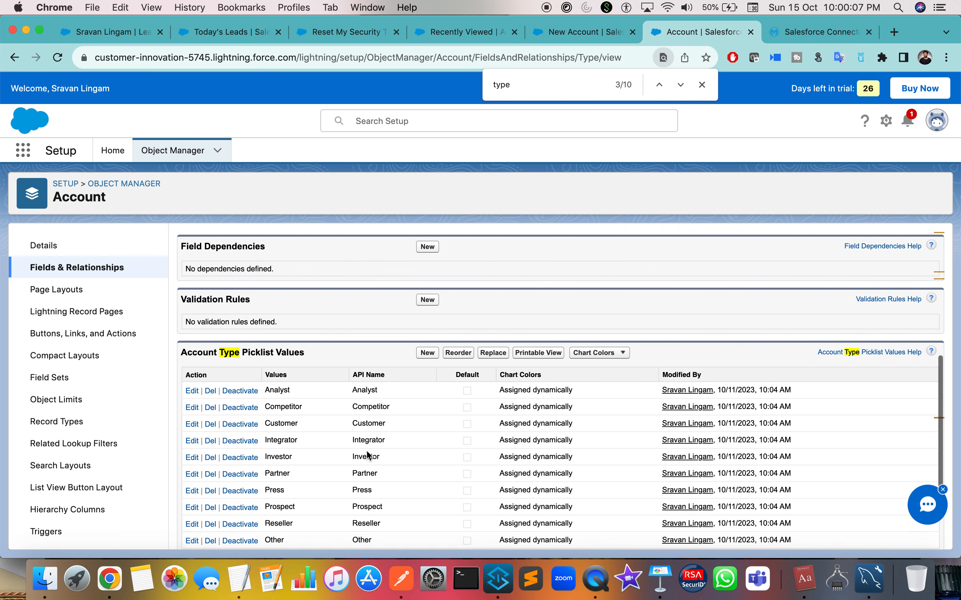
{"action": "left_click_drag", "start_coordinate": [288, 331], "coordinate": [293, 482]}
{"action": "left_click", "coordinate": [279, 332]}
{"action": "double_click", "coordinate": [282, 347]}
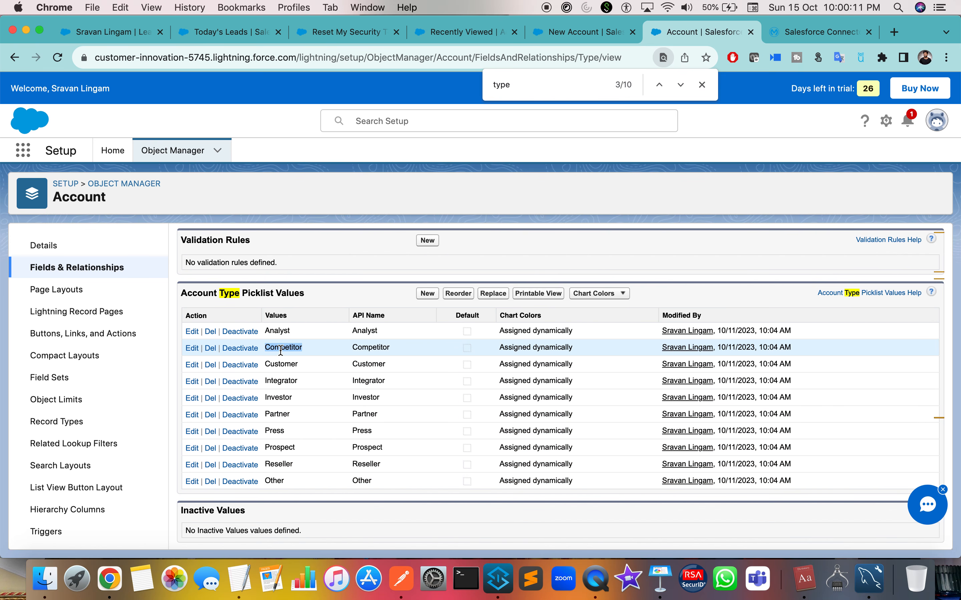
{"action": "double_click", "coordinate": [279, 364]}
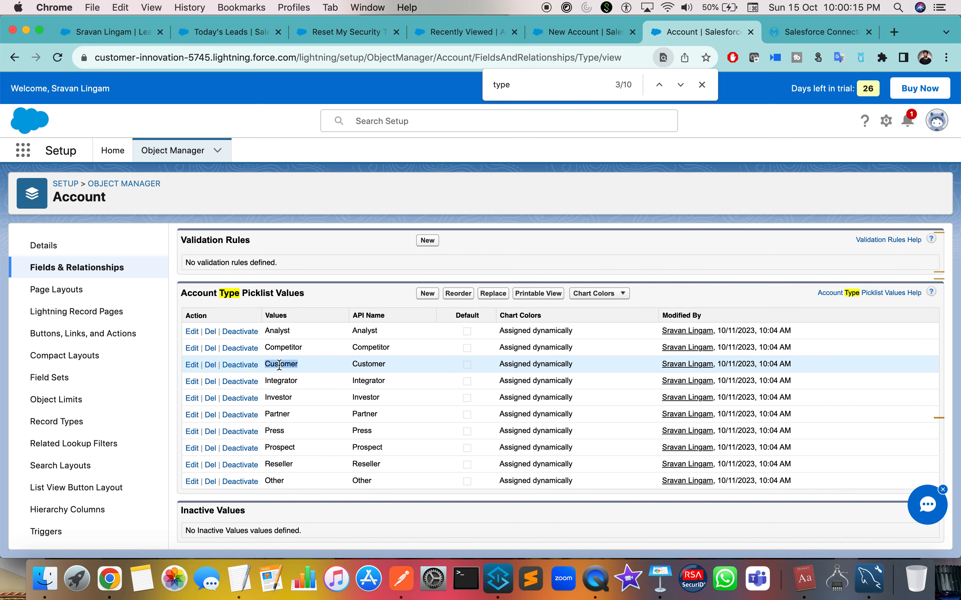
{"action": "left_click_drag", "start_coordinate": [284, 395], "coordinate": [313, 515]}
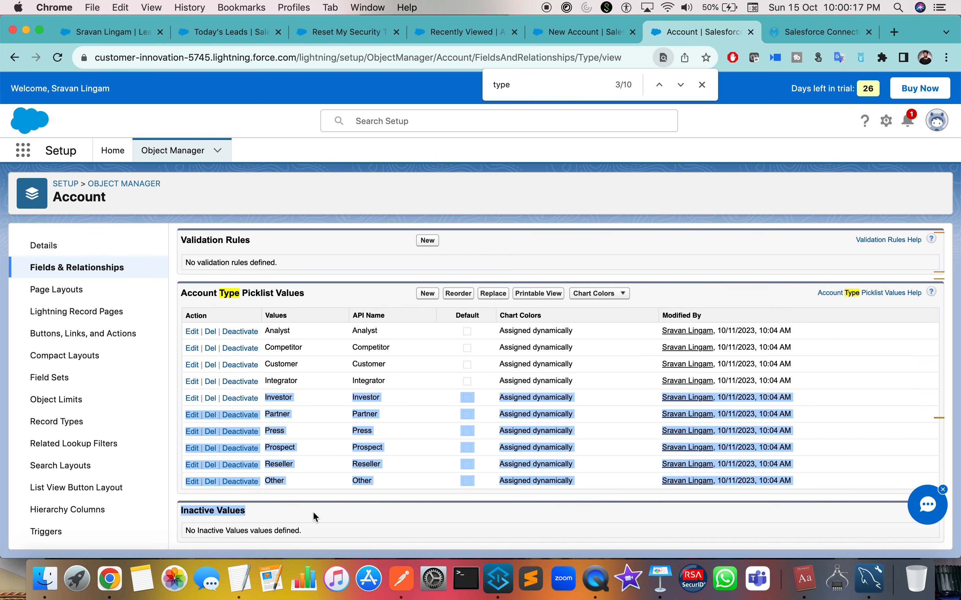
{"action": "scroll", "coordinate": [326, 462], "scroll_direction": "up", "scroll_amount": 1}
{"action": "scroll", "coordinate": [326, 466], "scroll_direction": "down", "scroll_amount": 1}
{"action": "left_click", "coordinate": [334, 432]}
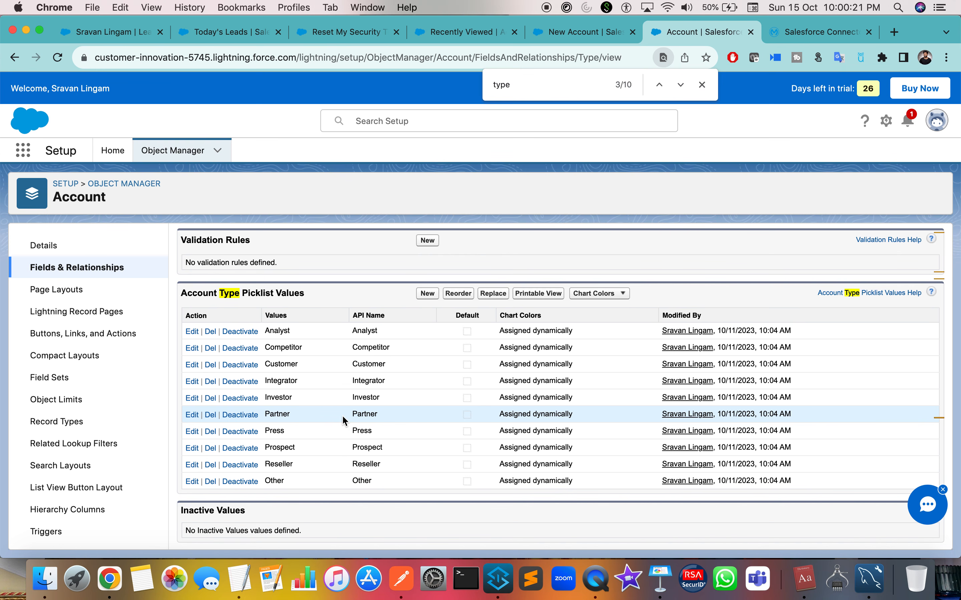
Return to the blank New Account form, then move over to Anypoint Studio.
{"action": "left_click", "coordinate": [15, 57]}
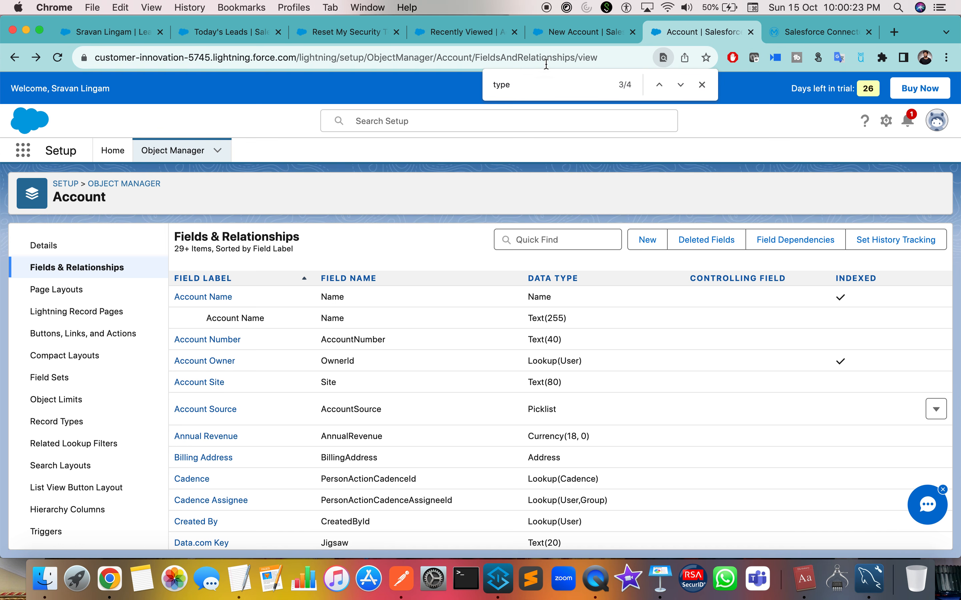
{"action": "left_click", "coordinate": [553, 36]}
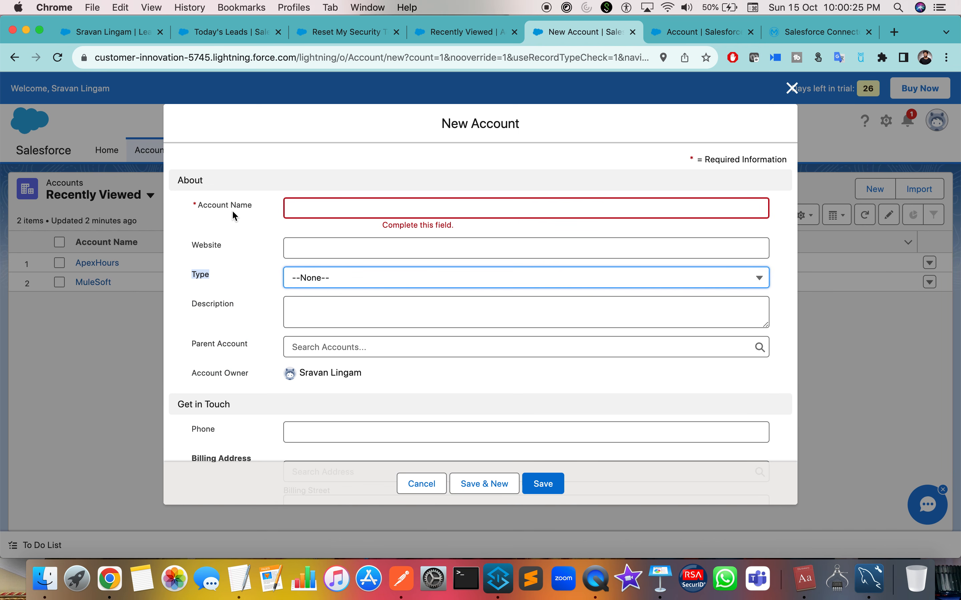
{"action": "left_click", "coordinate": [340, 208]}
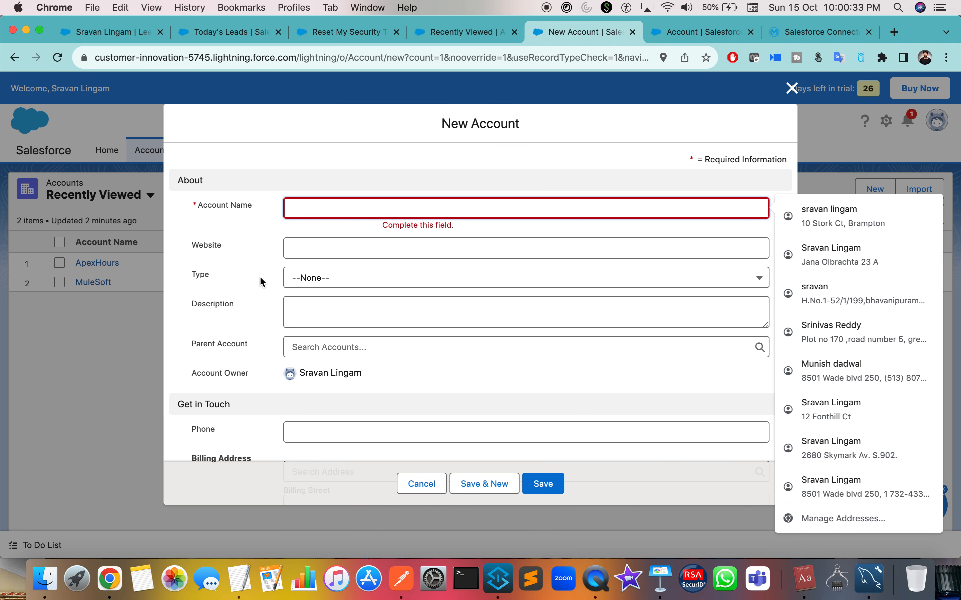
{"action": "double_click", "coordinate": [211, 207]}
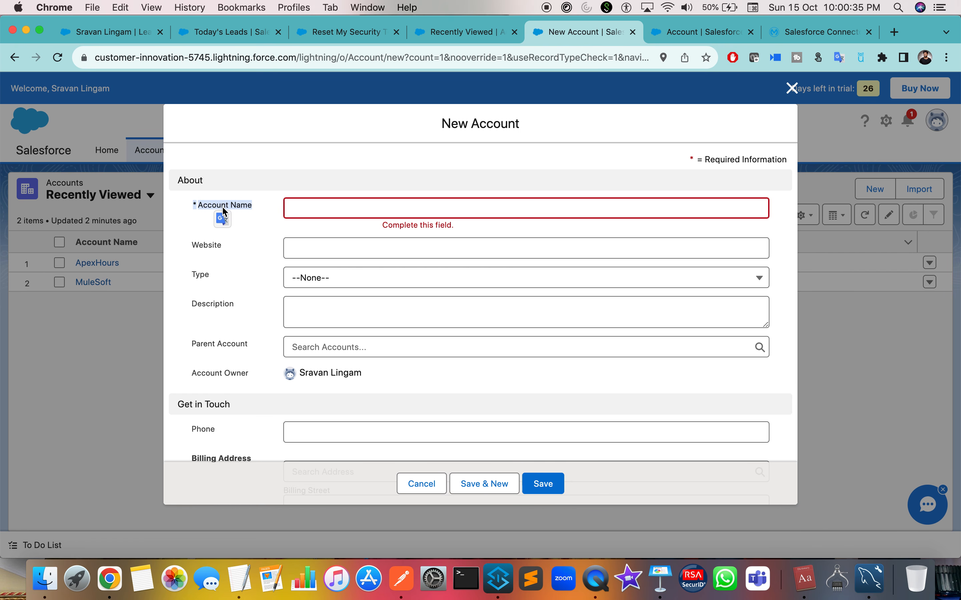
{"action": "key", "text": "ctrl+Right"}
Delete the empty object body from the first Transform Message script, keeping application/java output.
{"action": "left_click", "coordinate": [330, 108]}
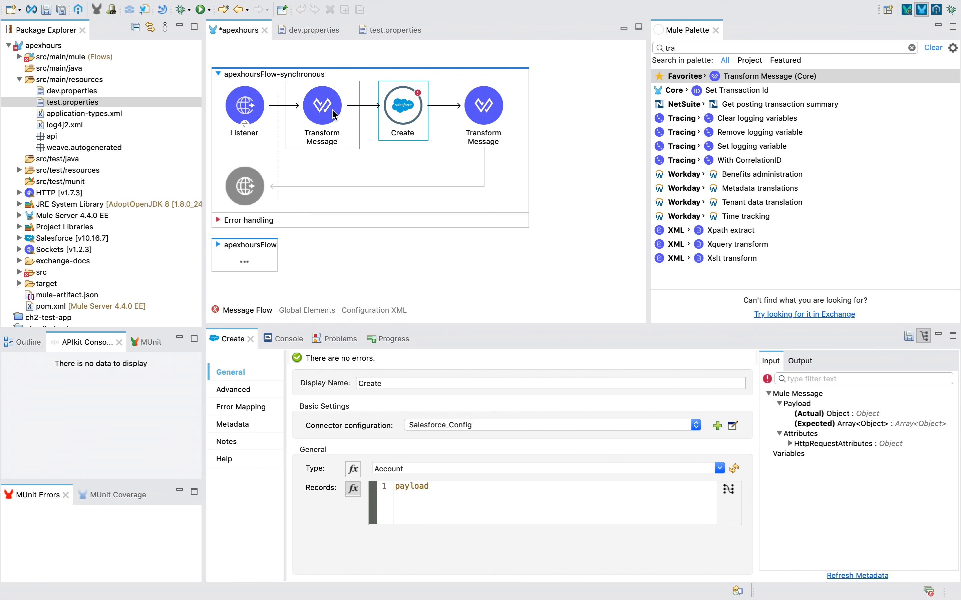
{"action": "double_click", "coordinate": [542, 388]}
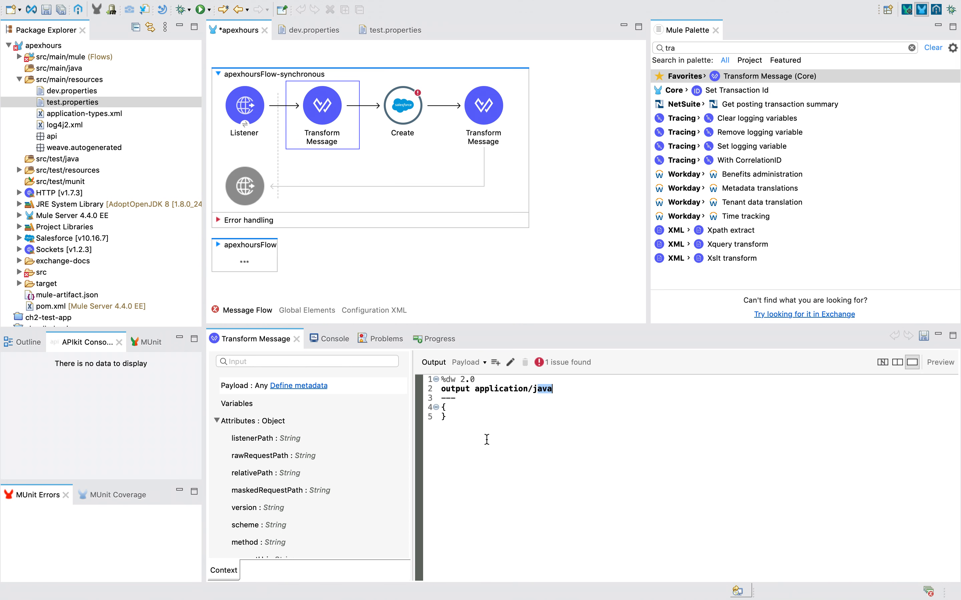
{"action": "left_click_drag", "start_coordinate": [458, 431], "coordinate": [430, 411]}
{"action": "key", "text": "BackSpace"}
{"action": "type", "text": "["}
{"action": "key", "text": "Return"}
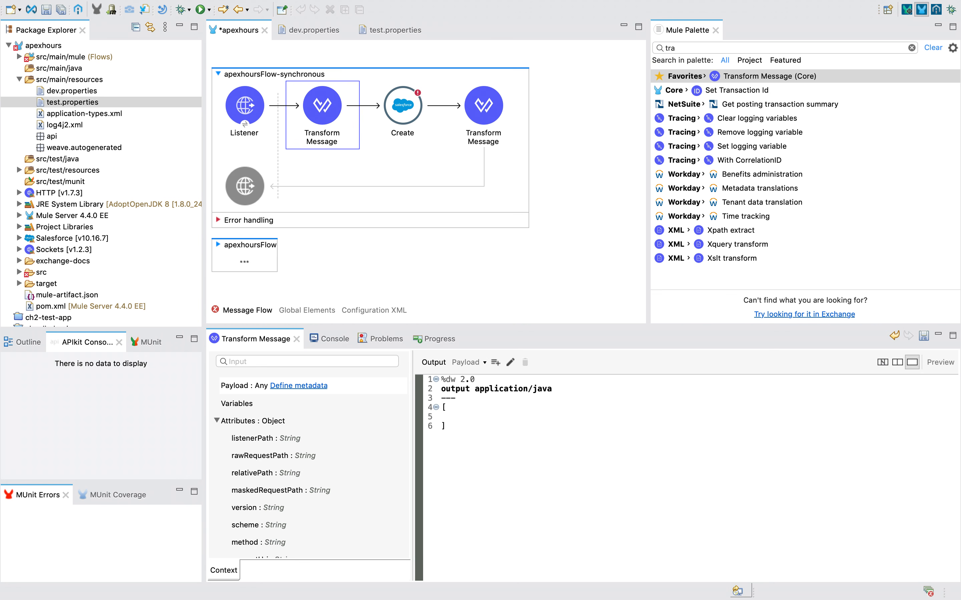
{"action": "type", "text": "{"}
{"action": "key", "text": "Return"}
Replace the whole script body with payload so the input passes straight through.
{"action": "left_click_drag", "start_coordinate": [454, 447], "coordinate": [436, 447]}
{"action": "left_click", "coordinate": [447, 408]}
{"action": "key", "text": "BackSpace"}
{"action": "left_click_drag", "start_coordinate": [491, 448], "coordinate": [439, 405]}
{"action": "type", "text": "payload"}
{"action": "key", "text": "ctrl+Right"}
Clear Postman's request body and look up Account Name's API name, Name, in Salesforce.
{"action": "key", "text": "super+a"}
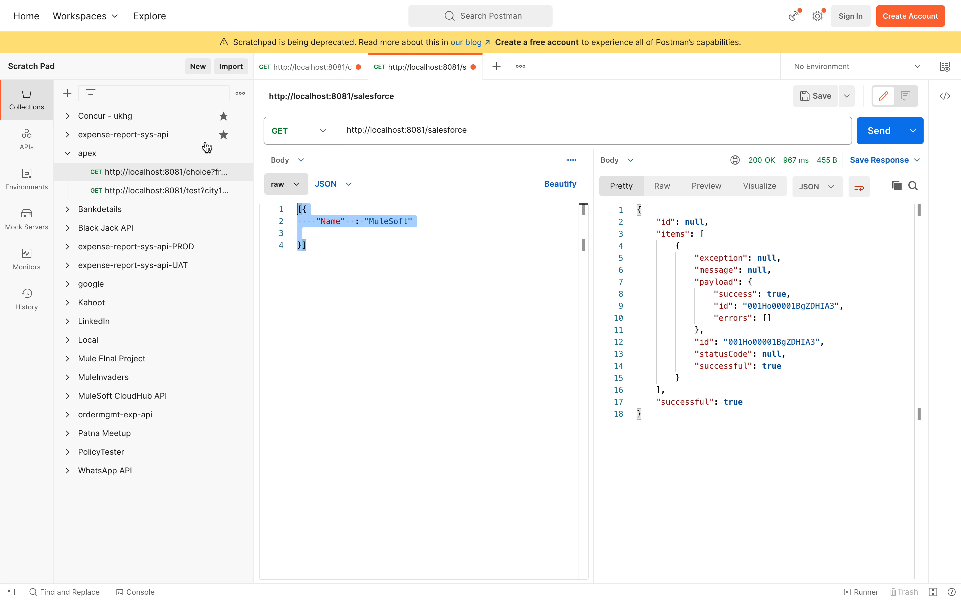
{"action": "key", "text": "BackSpace"}
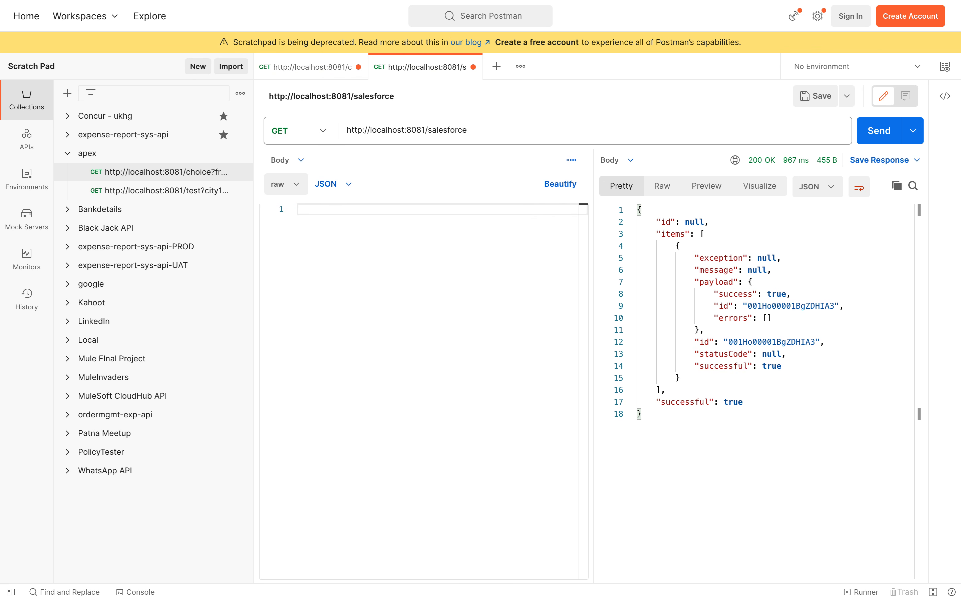
{"action": "type", "text": "{"}
{"action": "key", "text": "Return"}
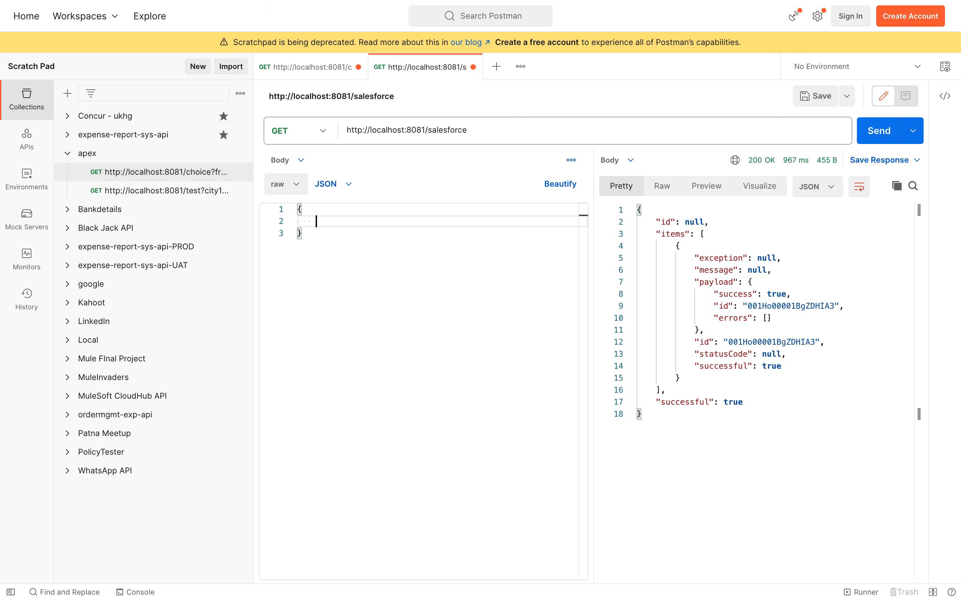
{"action": "key", "text": "ctrl+Left"}
{"action": "key", "text": "ctrl+Left"}
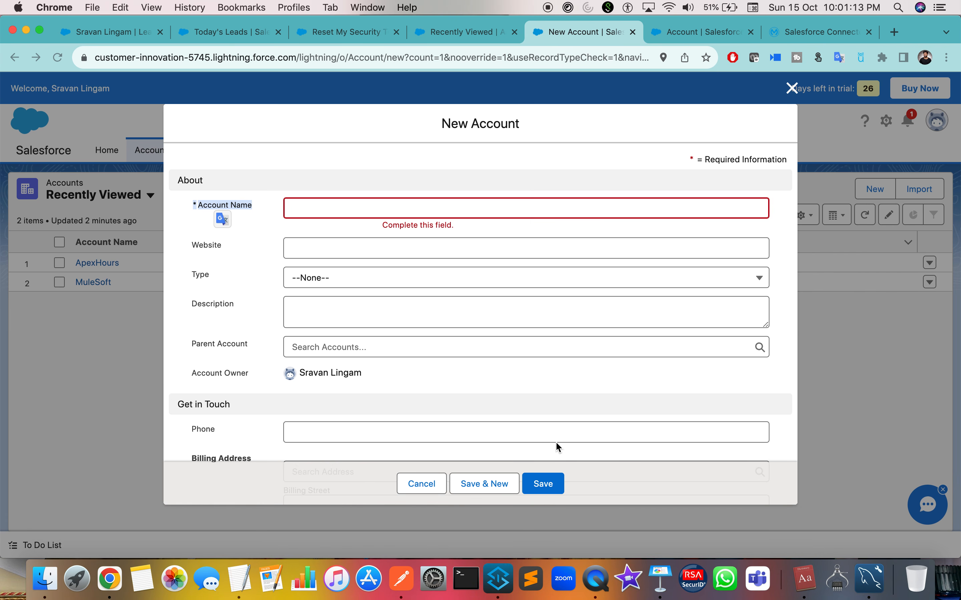
{"action": "left_click", "coordinate": [245, 200]}
{"action": "left_click", "coordinate": [211, 207]}
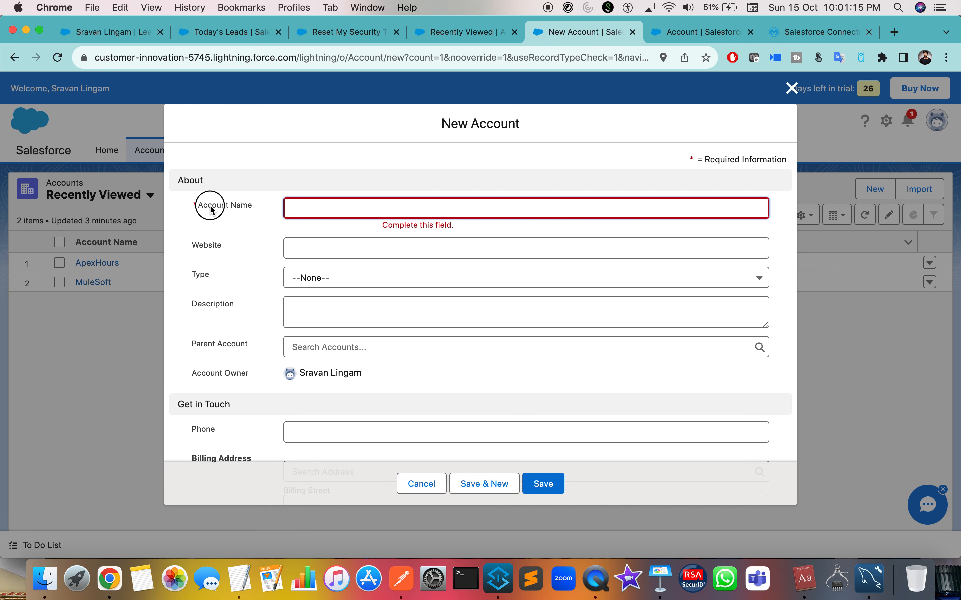
{"action": "left_click", "coordinate": [684, 33]}
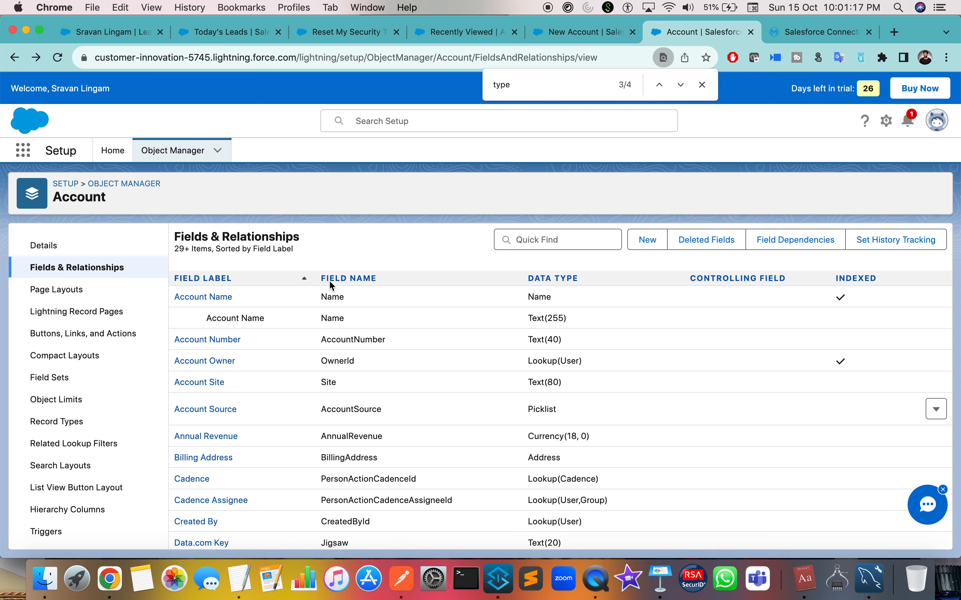
{"action": "double_click", "coordinate": [331, 317]}
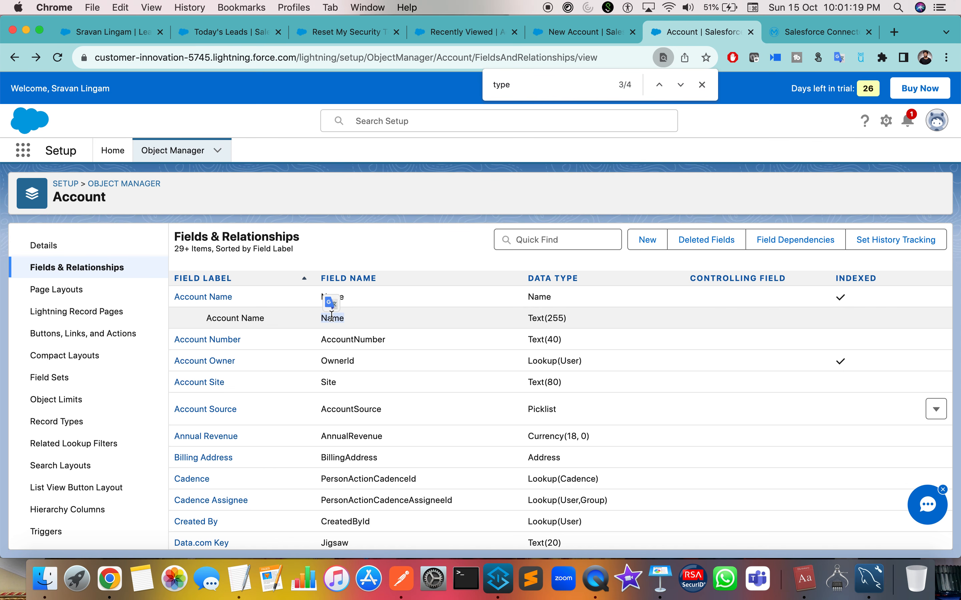
{"action": "key", "text": "ctrl+Right"}
{"action": "key", "text": "ctrl+Right"}
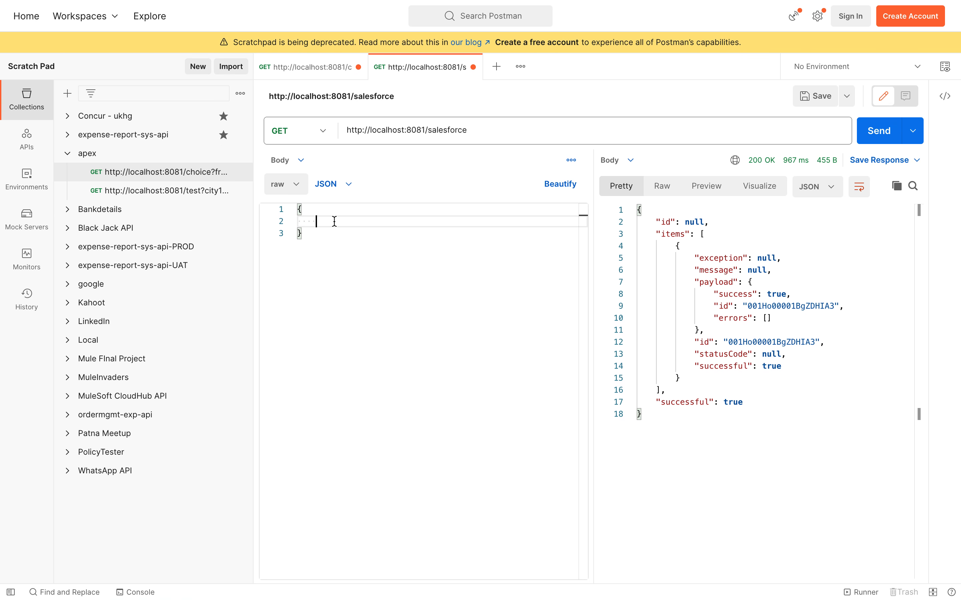
Type the body {"Name" : "MuleSoftTechZone-Apexhours"} and start a new line.
{"action": "type", "text": "\"Name\""}
{"action": "type", "text": ": \"MuleSoft-Apexhours"}
{"action": "left_click", "coordinate": [402, 221]}
{"action": "type", "text": "TechZone-Apexhours\""}
{"action": "left_click", "coordinate": [519, 216]}
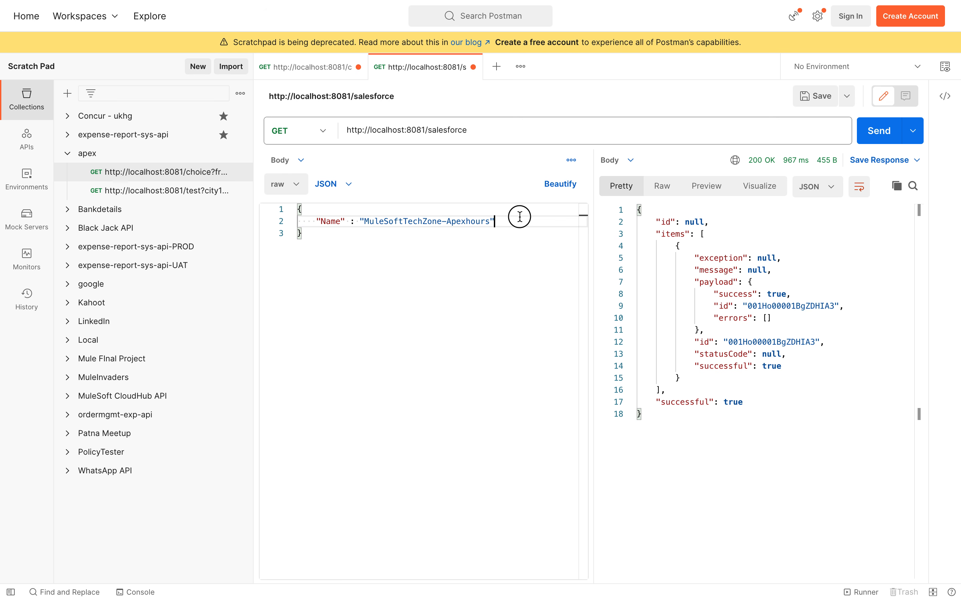
{"action": "key", "text": "Return"}
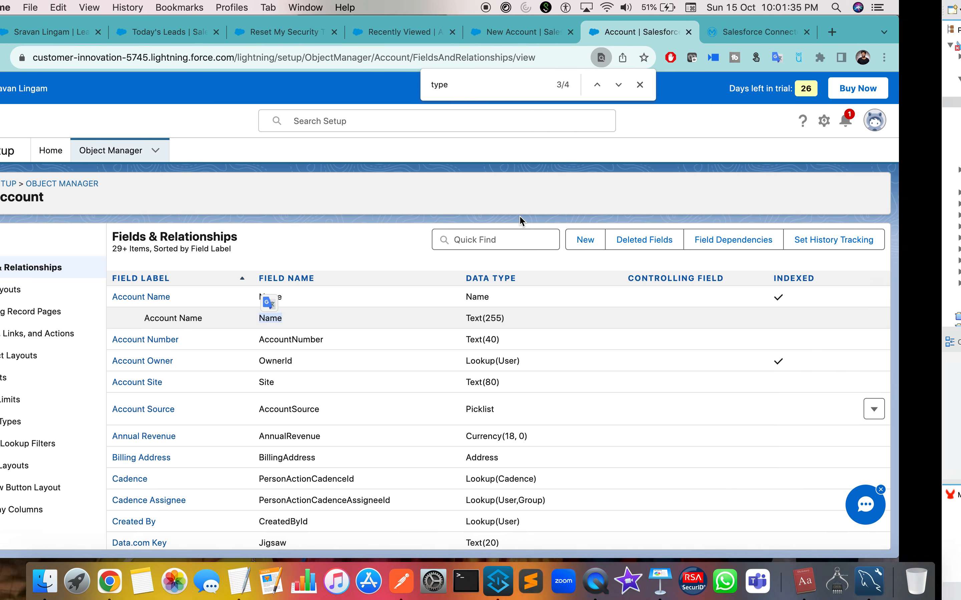
Check the form's Type picklist, then find the Type field in the Account field list.
{"action": "left_click", "coordinate": [523, 31]}
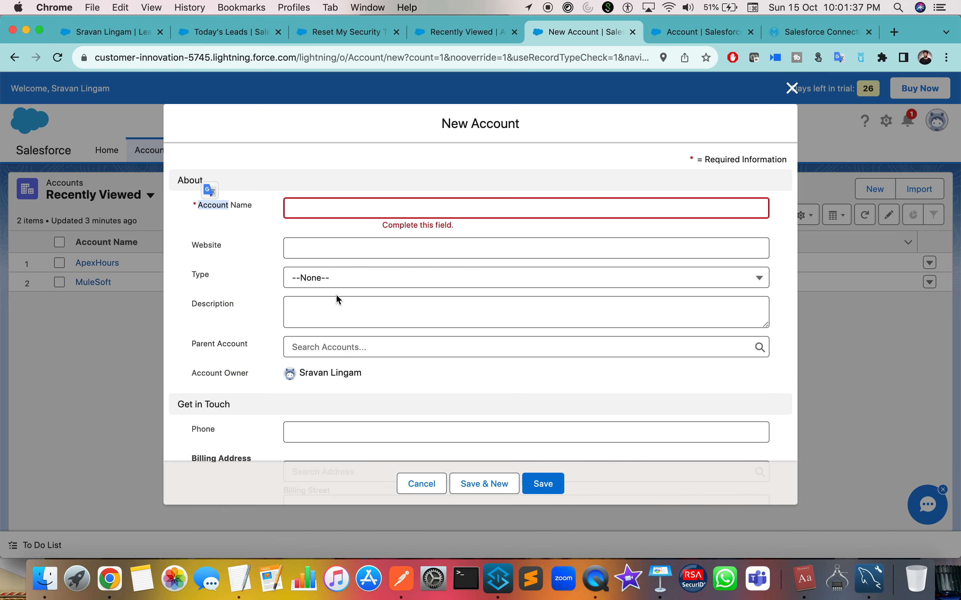
{"action": "left_click", "coordinate": [202, 276]}
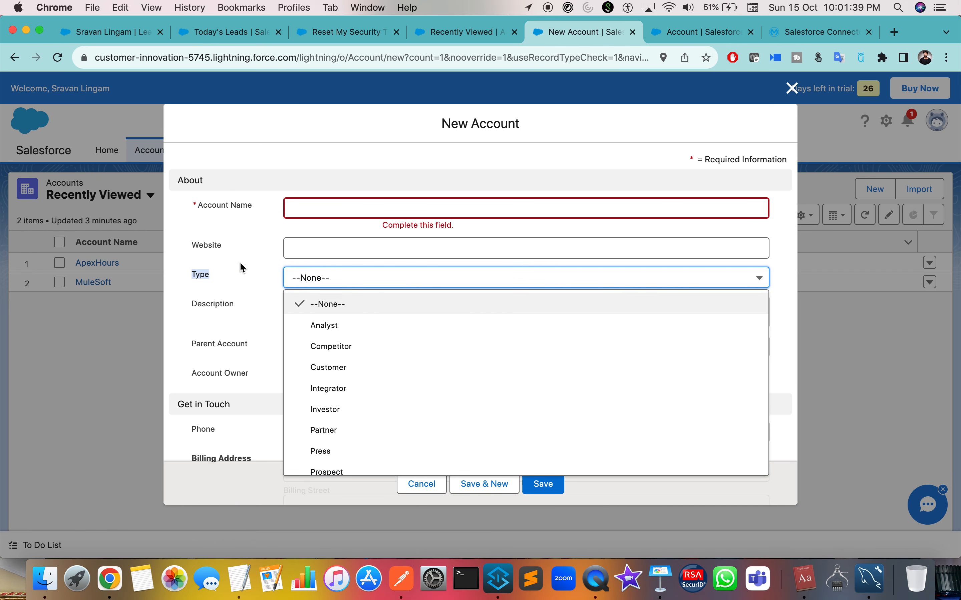
{"action": "left_click", "coordinate": [673, 36]}
{"action": "left_click", "coordinate": [550, 88]}
{"action": "key", "text": "Return"}
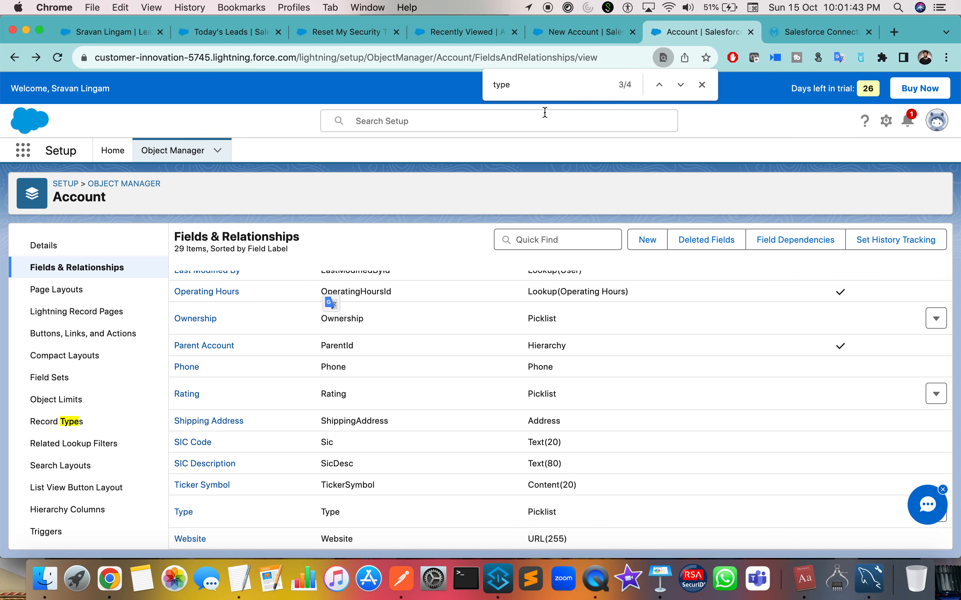
Copy the Type field's API name into the Postman request body as the "Type" key.
{"action": "double_click", "coordinate": [326, 512]}
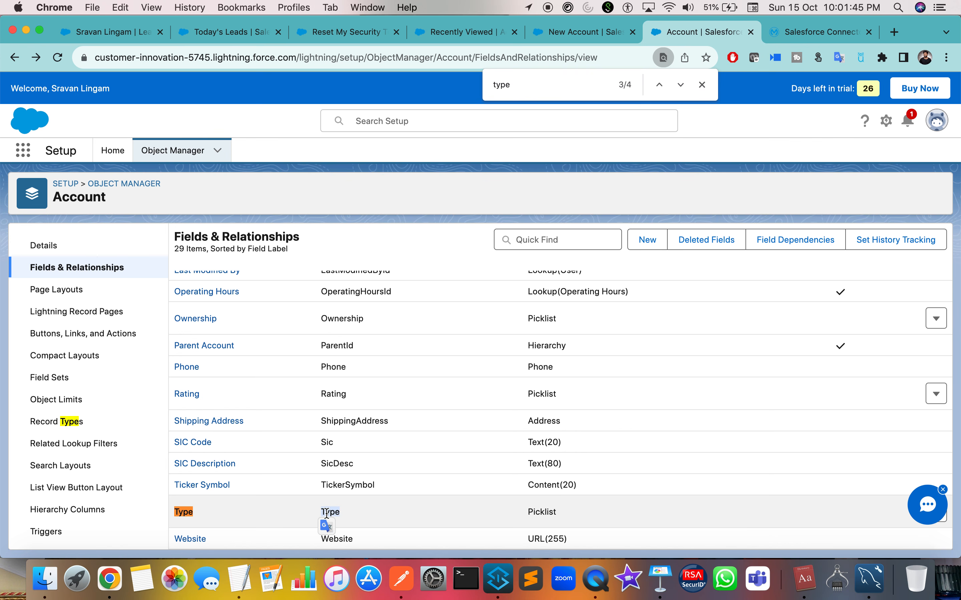
{"action": "key", "text": "ctrl+Right"}
{"action": "key", "text": "ctrl+Right"}
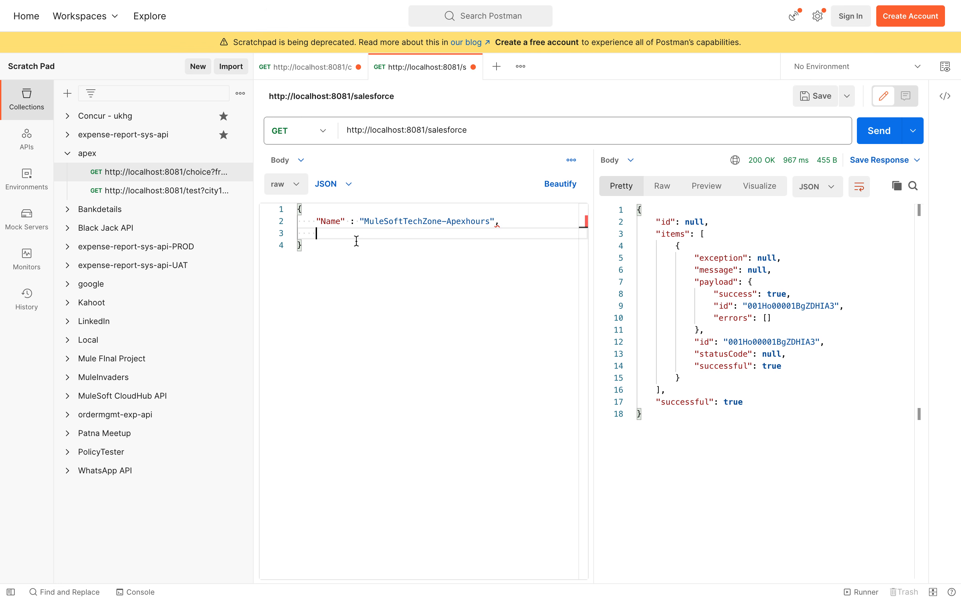
{"action": "type", "text": "Type\""}
{"action": "key", "text": "ctrl+Left"}
{"action": "key", "text": "ctrl+Left"}
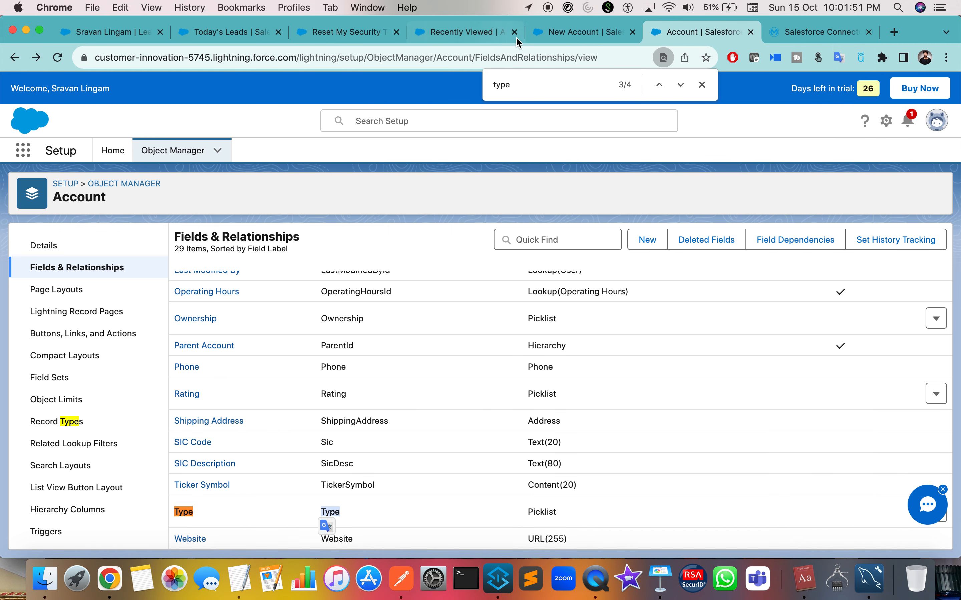
Review the Type picklist options and open the Account Type field's detail page with its values.
{"action": "left_click", "coordinate": [528, 38]}
{"action": "left_click", "coordinate": [343, 280]}
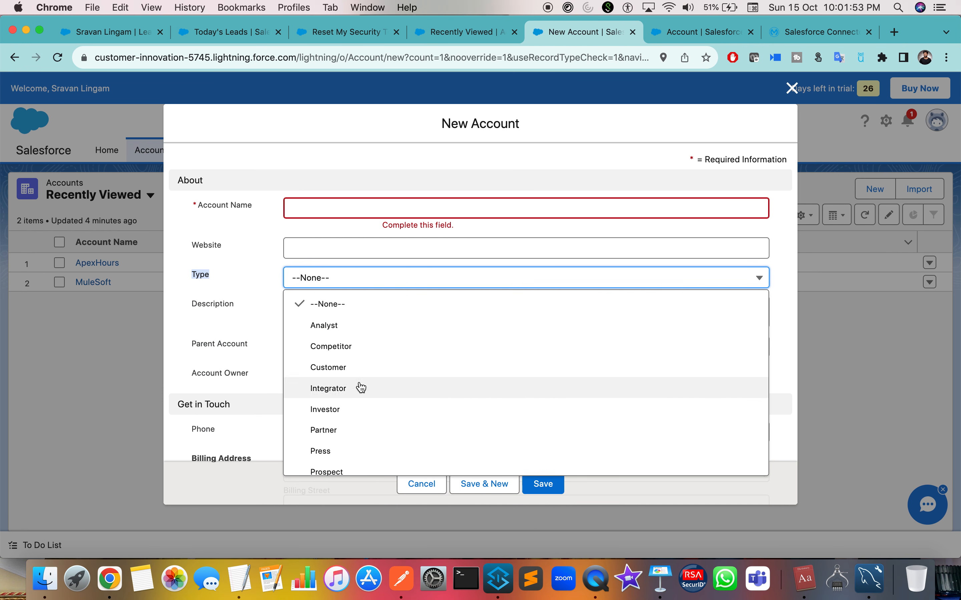
{"action": "left_click", "coordinate": [701, 38]}
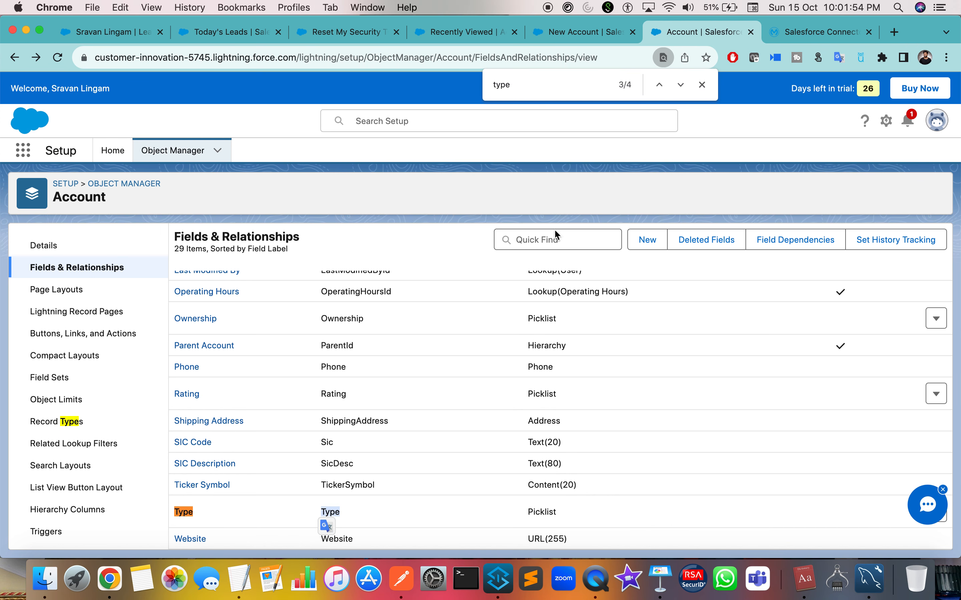
{"action": "left_click", "coordinate": [183, 512]}
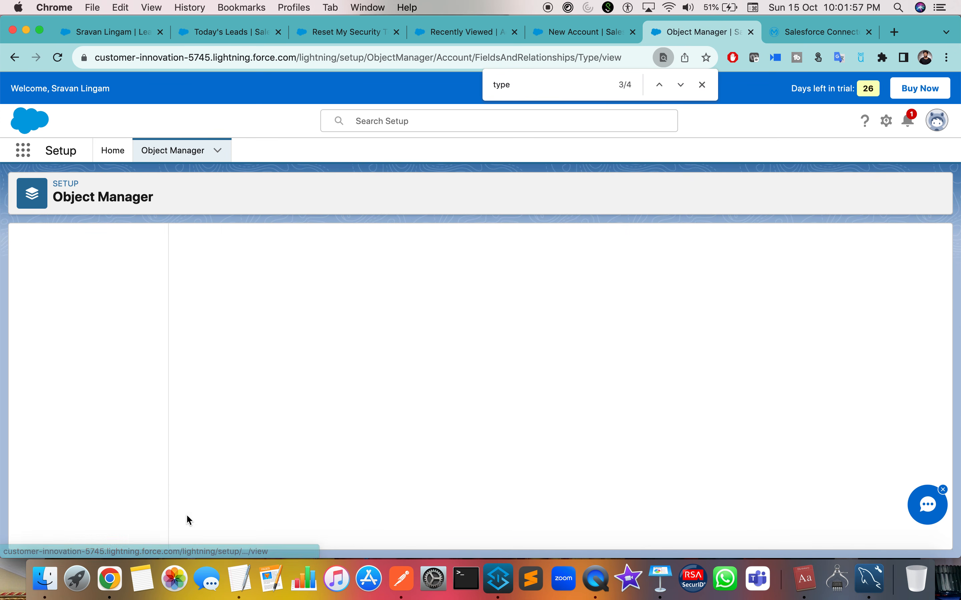
{"action": "scroll", "coordinate": [236, 484], "scroll_direction": "down", "scroll_amount": 5}
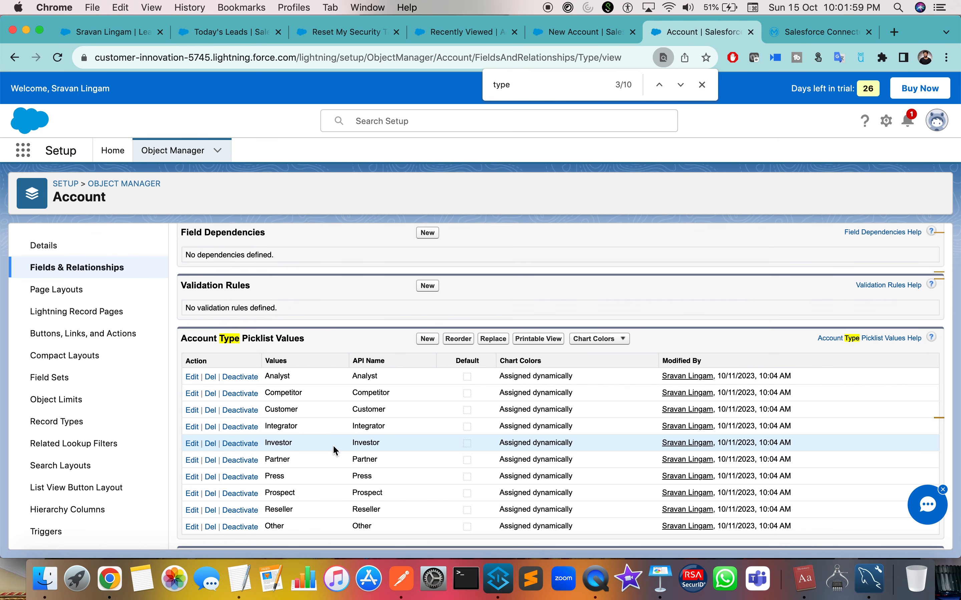
{"action": "double_click", "coordinate": [283, 443]}
{"action": "key", "text": "ctrl+Right"}
{"action": "key", "text": "ctrl+Left"}
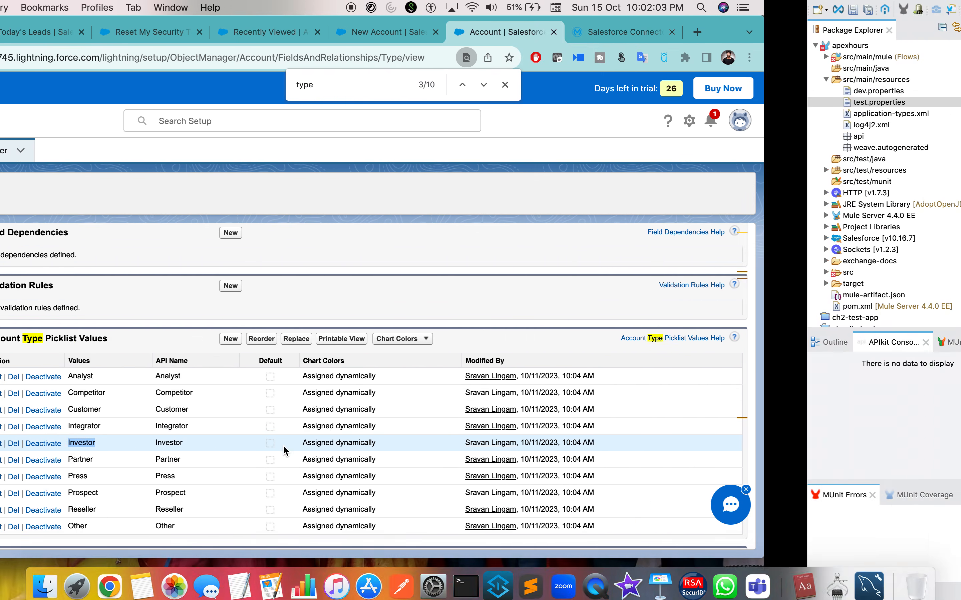
{"action": "scroll", "coordinate": [342, 464], "scroll_direction": "down", "scroll_amount": 1}
{"action": "scroll", "coordinate": [341, 463], "scroll_direction": "up", "scroll_amount": 1}
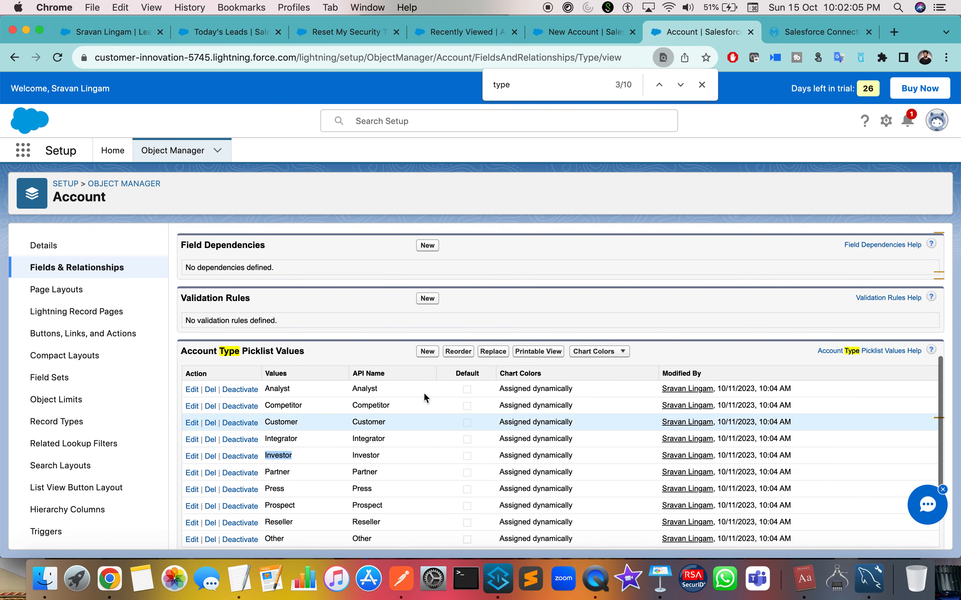
Add Educator as a new value to the Account Type picklist and save it.
{"action": "left_click", "coordinate": [430, 353]}
{"action": "left_click", "coordinate": [267, 399]}
{"action": "left_click", "coordinate": [299, 401]}
{"action": "type", "text": "Educator"}
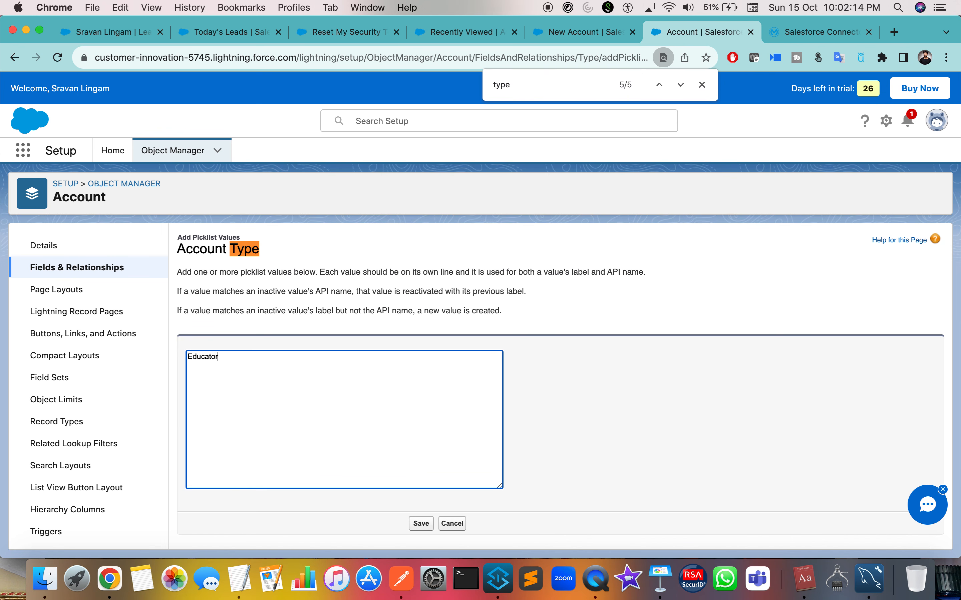
{"action": "left_click", "coordinate": [420, 524]}
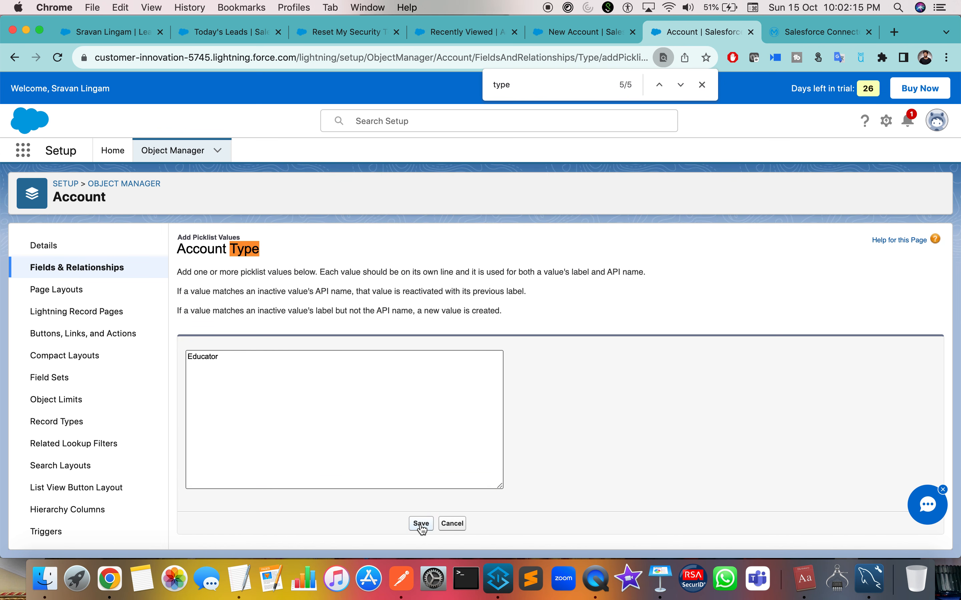
Reload the New Account form and set the account's Type to Educator.
{"action": "left_click", "coordinate": [573, 33]}
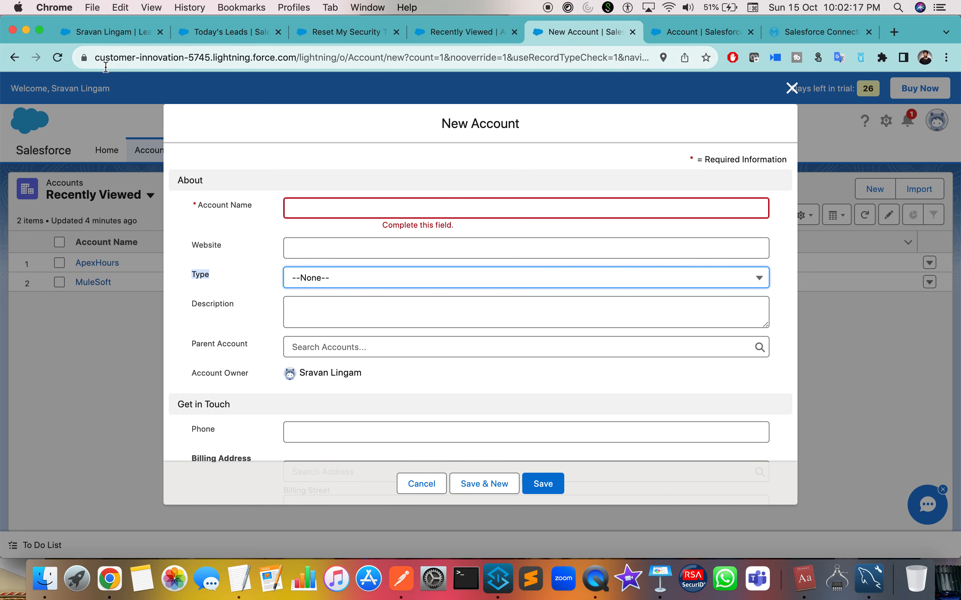
{"action": "left_click", "coordinate": [58, 58]}
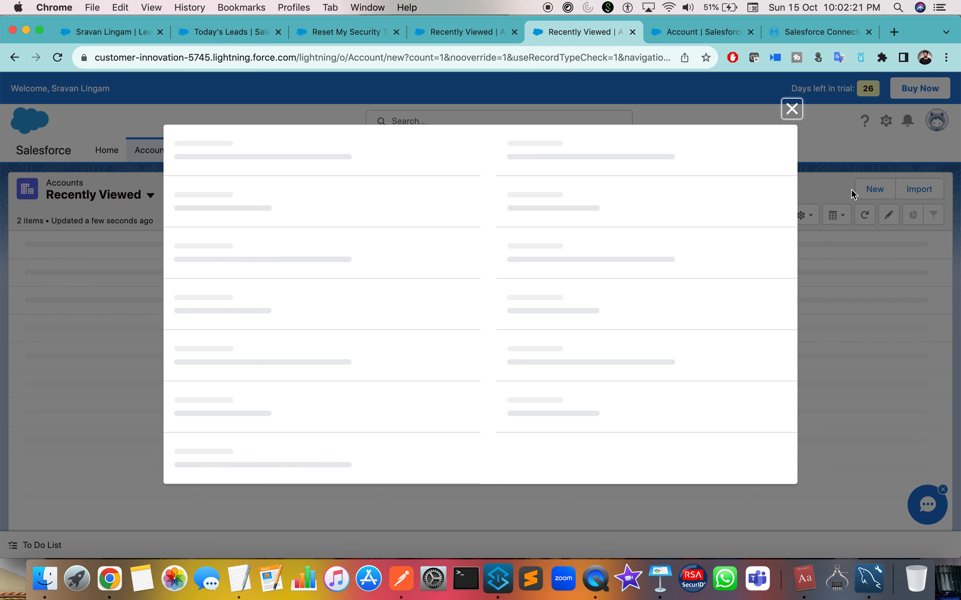
{"action": "left_click", "coordinate": [330, 280]}
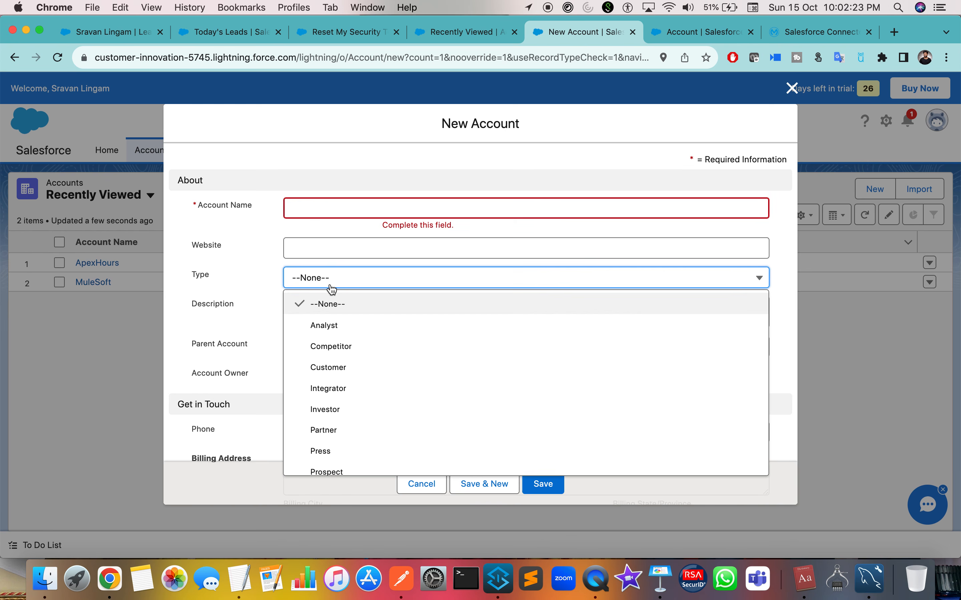
{"action": "scroll", "coordinate": [352, 398], "scroll_direction": "down", "scroll_amount": 2}
{"action": "scroll", "coordinate": [352, 398], "scroll_direction": "up", "scroll_amount": 2}
{"action": "scroll", "coordinate": [351, 398], "scroll_direction": "down", "scroll_amount": 2}
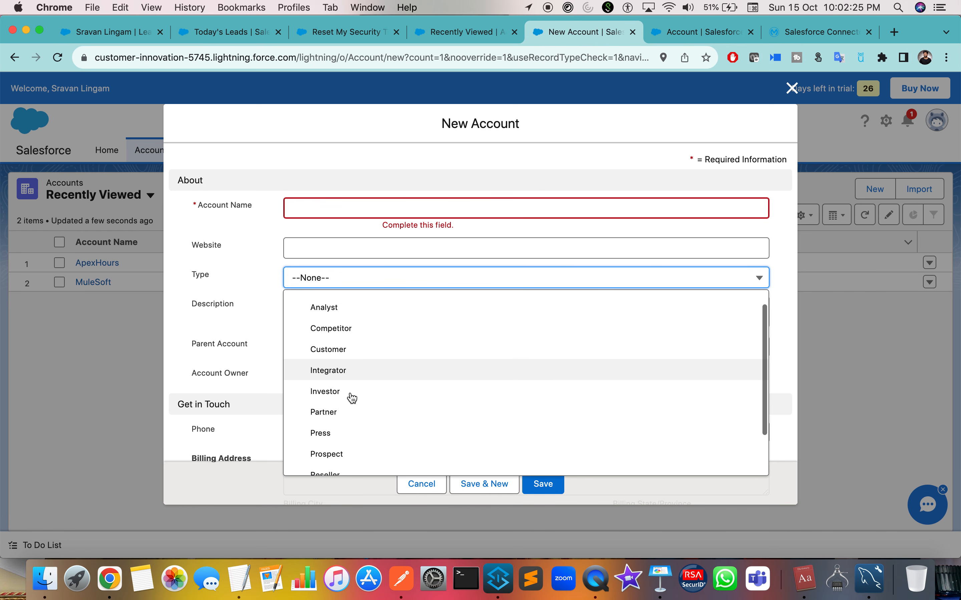
{"action": "scroll", "coordinate": [352, 398], "scroll_direction": "down", "scroll_amount": 2}
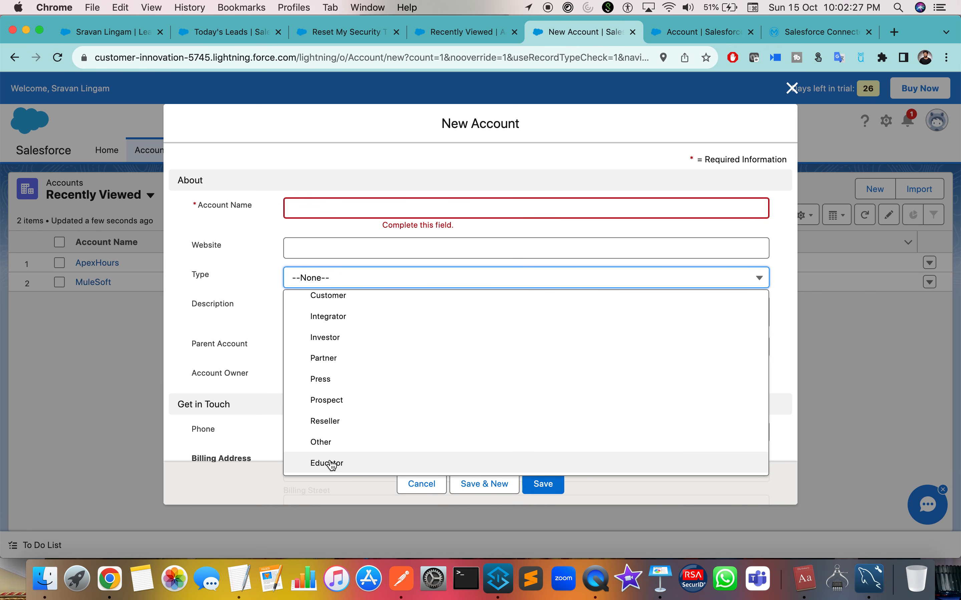
{"action": "left_click", "coordinate": [345, 464]}
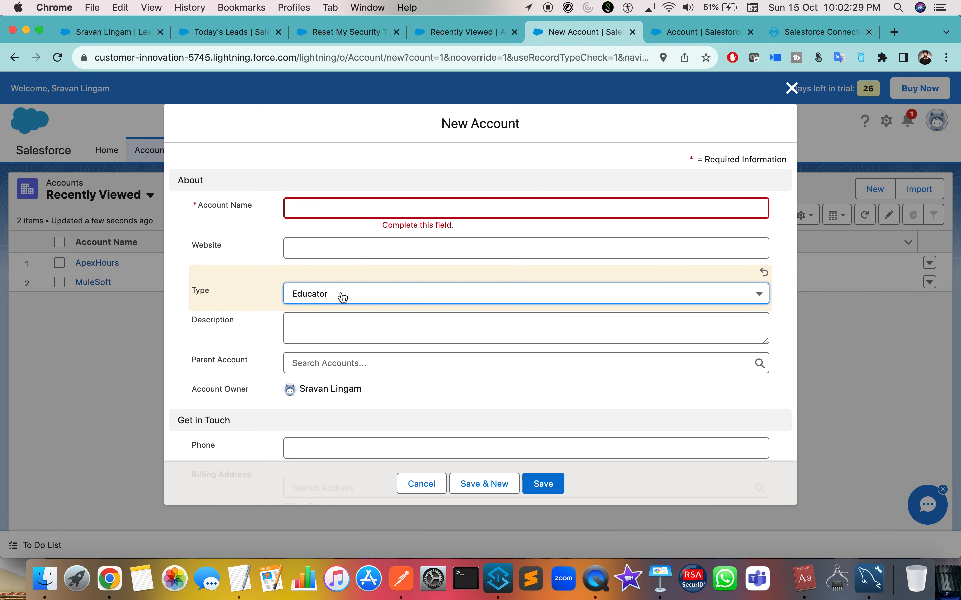
{"action": "left_click", "coordinate": [685, 32]}
Copy the Educator picklist value into the Postman body as the Type value.
{"action": "scroll", "coordinate": [315, 419], "scroll_direction": "down", "scroll_amount": 10}
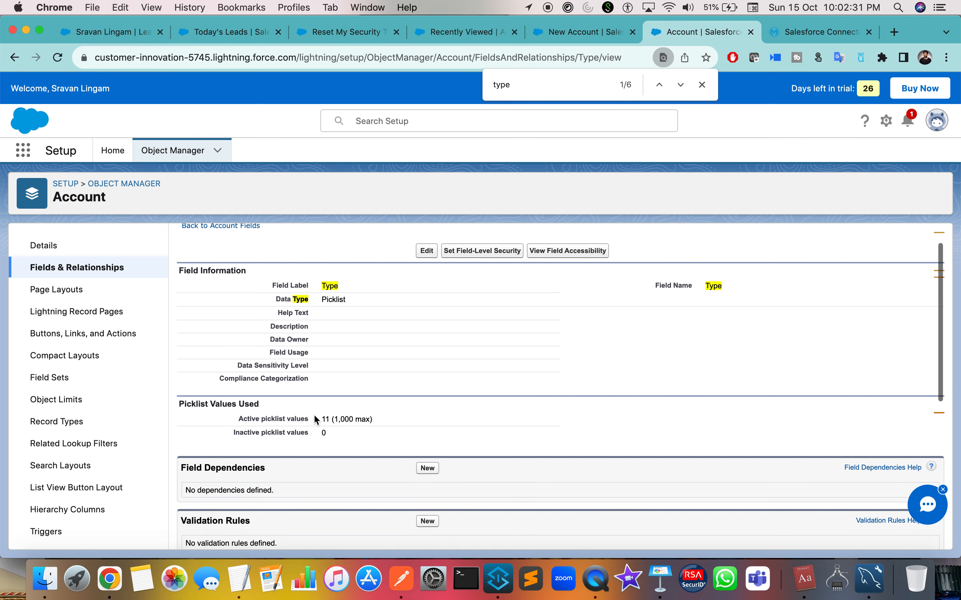
{"action": "double_click", "coordinate": [270, 481]}
{"action": "key", "text": "super+c"}
{"action": "key", "text": "ctrl+Right"}
{"action": "key", "text": "ctrl+Right"}
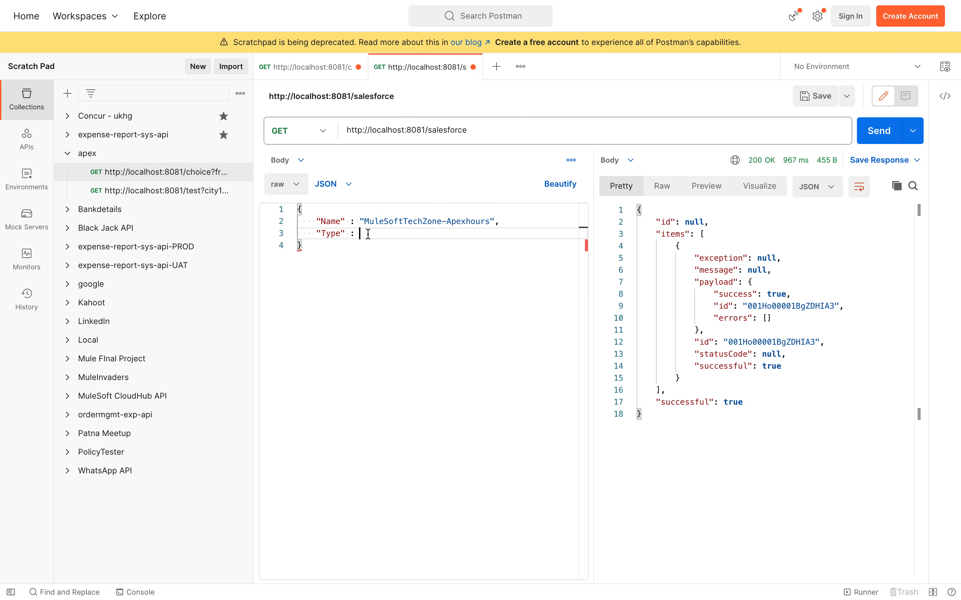
{"action": "key", "text": "super+v"}
{"action": "key", "text": "Right"}
{"action": "key", "text": "ctrl+Left"}
{"action": "key", "text": "ctrl+Left"}
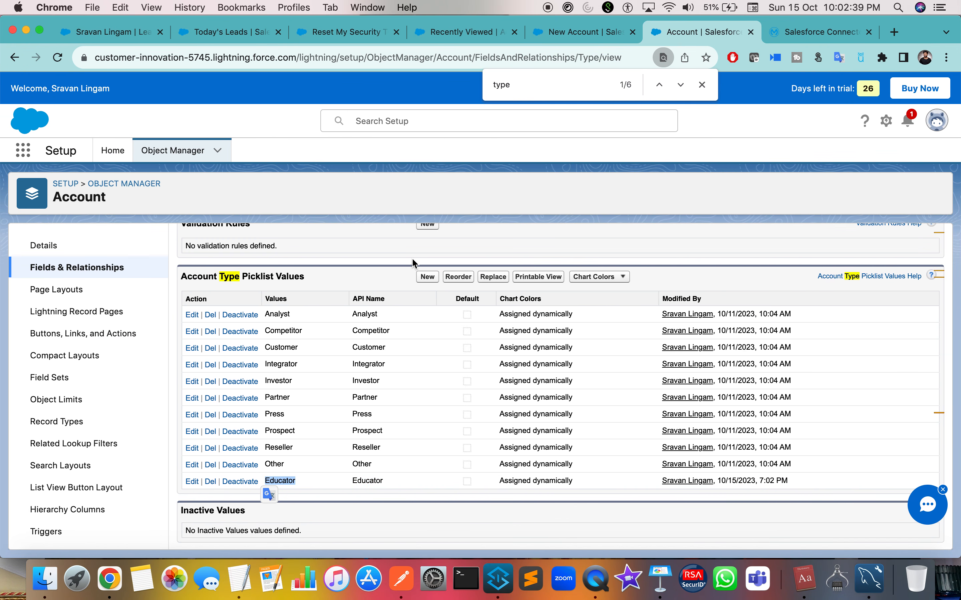
Copy the Website field label from the New Account form.
{"action": "left_click", "coordinate": [611, 38]}
{"action": "scroll", "coordinate": [363, 273], "scroll_direction": "down", "scroll_amount": 5}
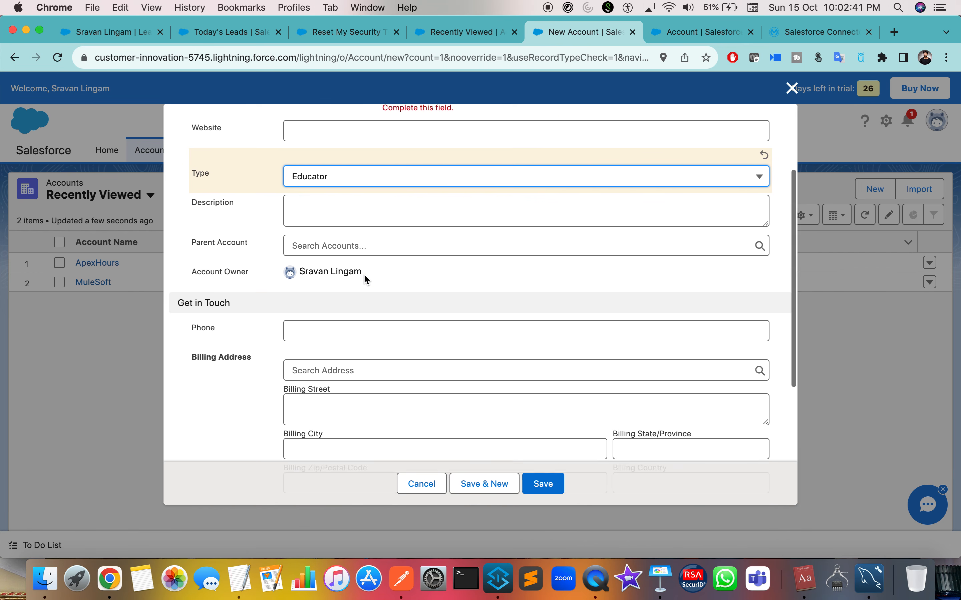
{"action": "scroll", "coordinate": [363, 273], "scroll_direction": "down", "scroll_amount": 3}
{"action": "scroll", "coordinate": [363, 273], "scroll_direction": "up", "scroll_amount": 8}
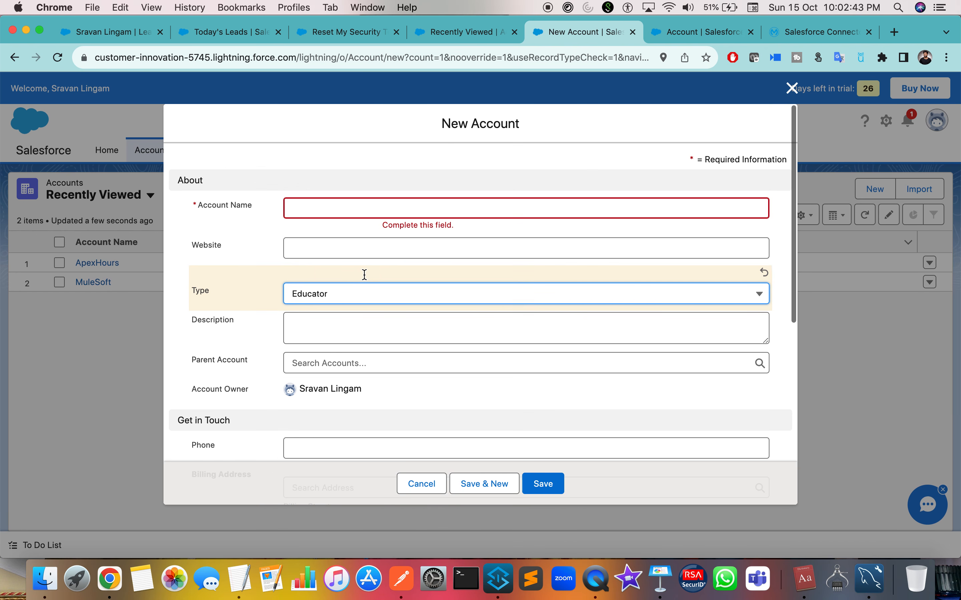
{"action": "double_click", "coordinate": [209, 244]}
{"action": "key", "text": "super+c"}
Find the Website field in the Account fields list and copy its API name.
{"action": "key", "text": "ctrl+Tab"}
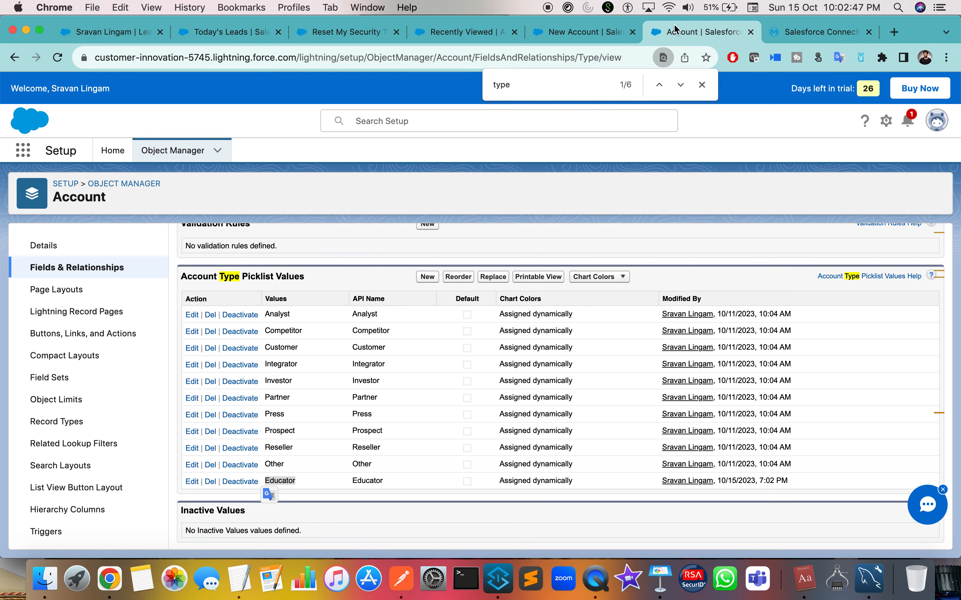
{"action": "scroll", "coordinate": [223, 270], "scroll_direction": "up", "scroll_amount": 10}
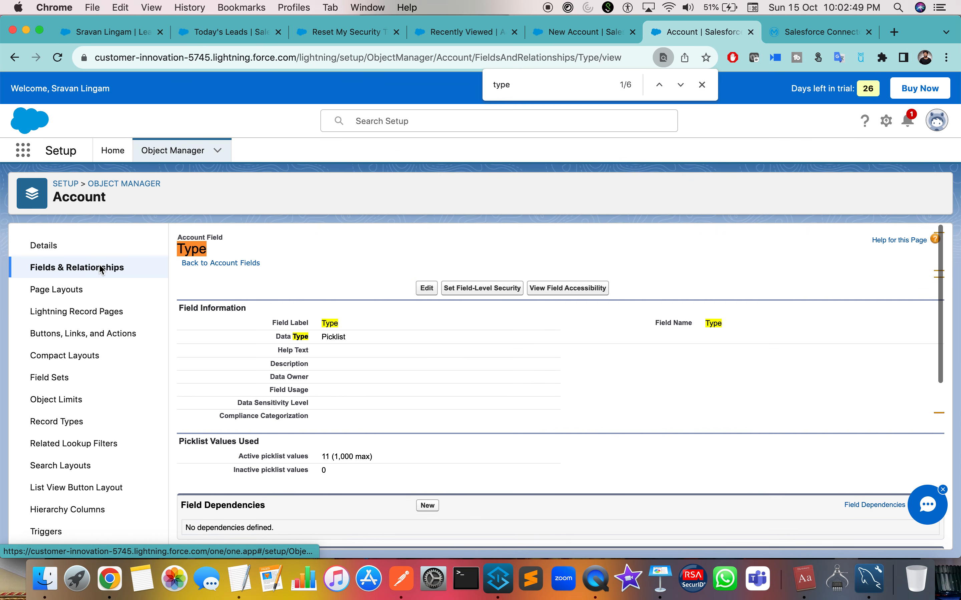
{"action": "left_click", "coordinate": [222, 267]}
{"action": "key", "text": "super+f"}
{"action": "type", "text": "Website"}
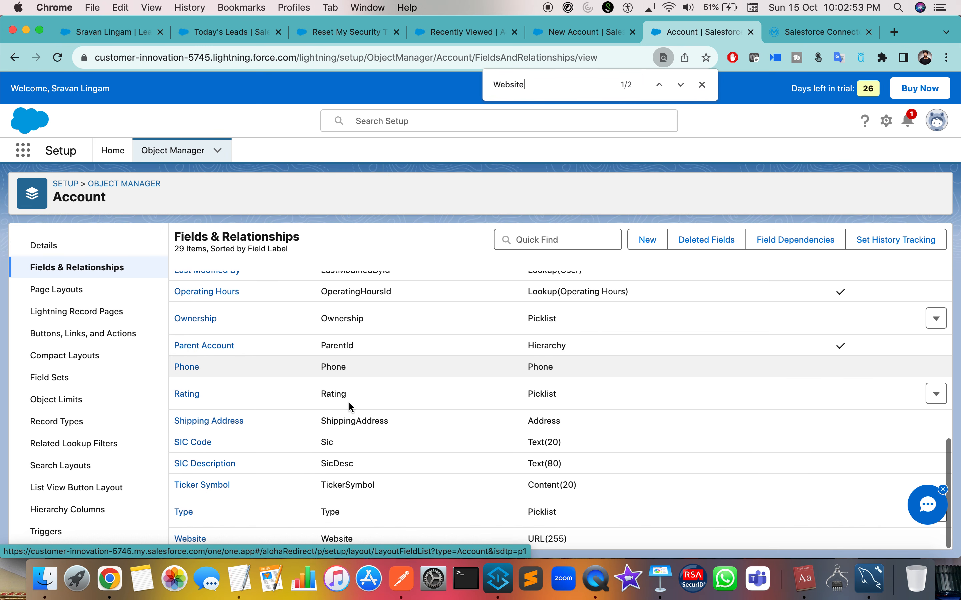
{"action": "double_click", "coordinate": [326, 537]}
{"action": "key", "text": "super+c"}
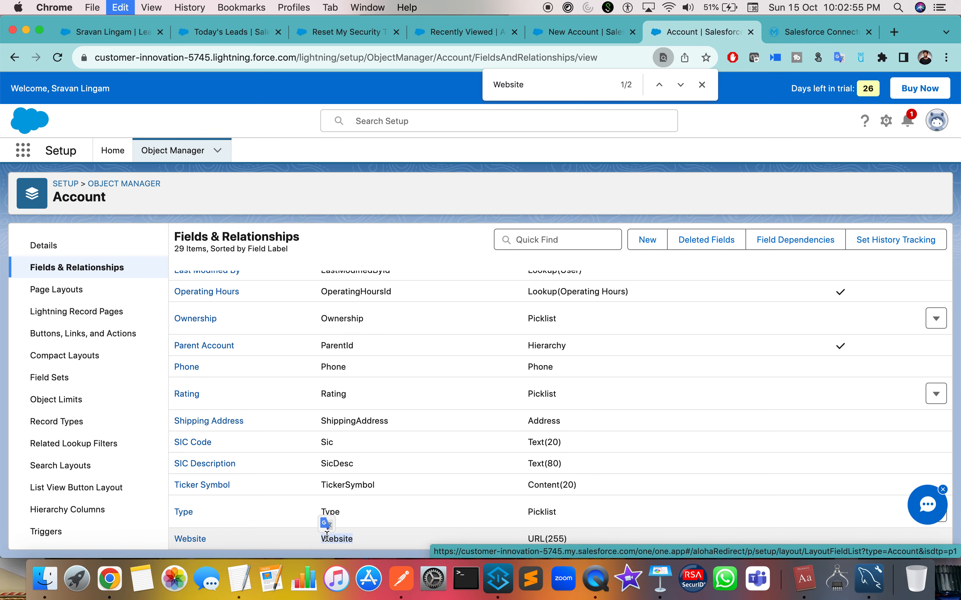
Add a Website key to the Postman body and start typing its web address.
{"action": "key", "text": "ctrl+Right"}
{"action": "key", "text": "ctrl+Right"}
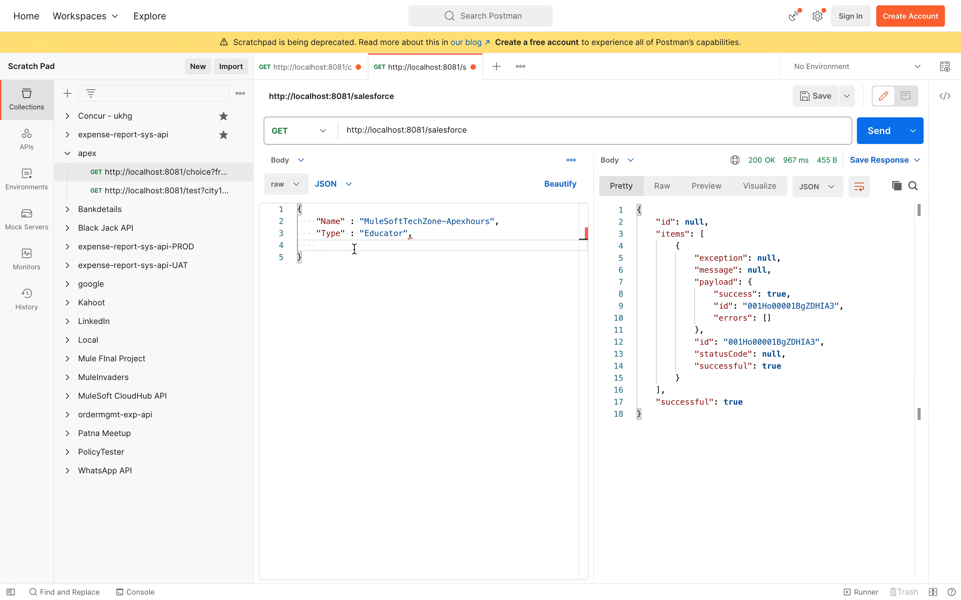
{"action": "key", "text": "super+v"}
{"action": "type", "text": "avan"}
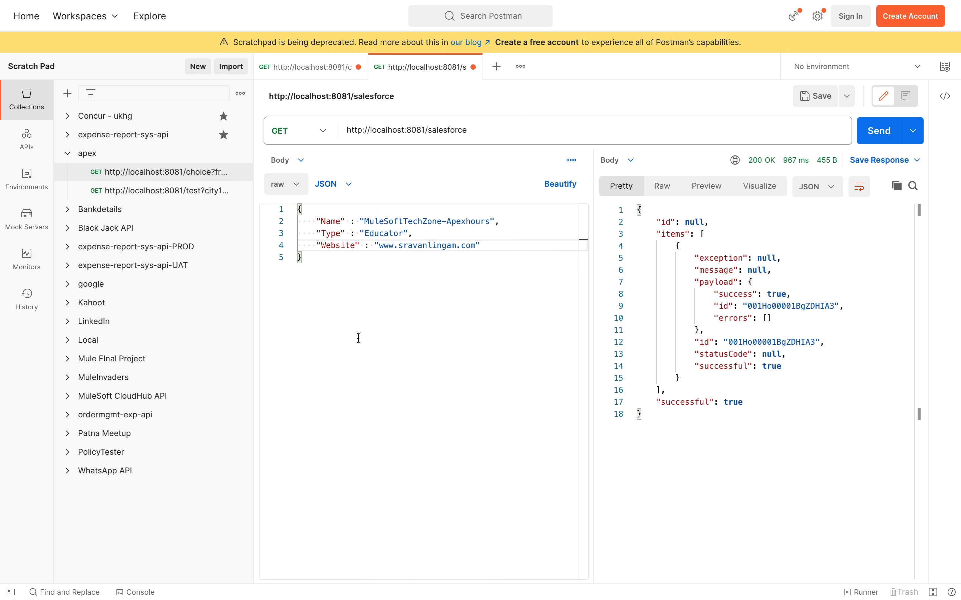
{"action": "key", "text": "ctrl+Left"}
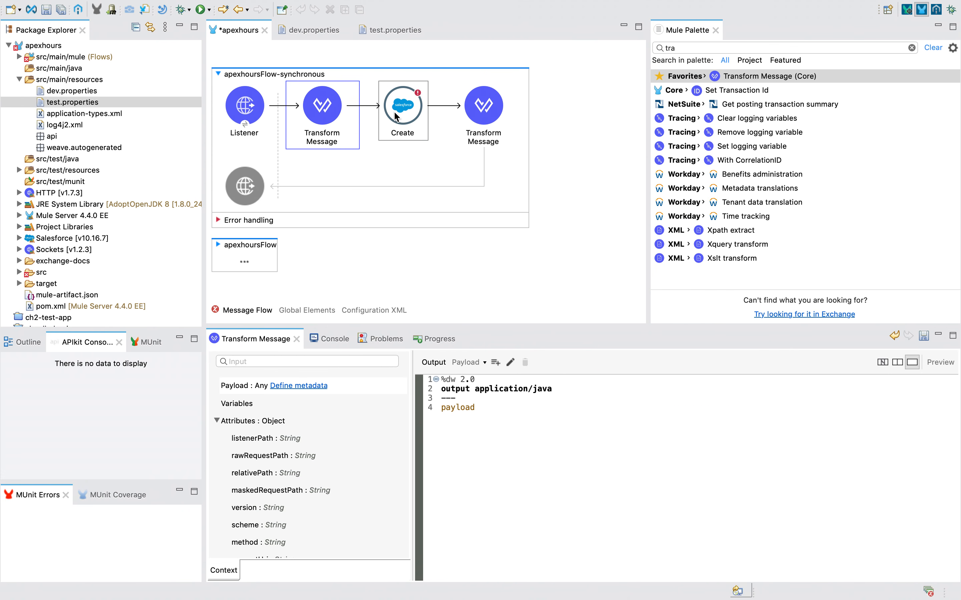
Set the final Transform Message to output application/json with body payload, and save the flow.
{"action": "left_click", "coordinate": [394, 113]}
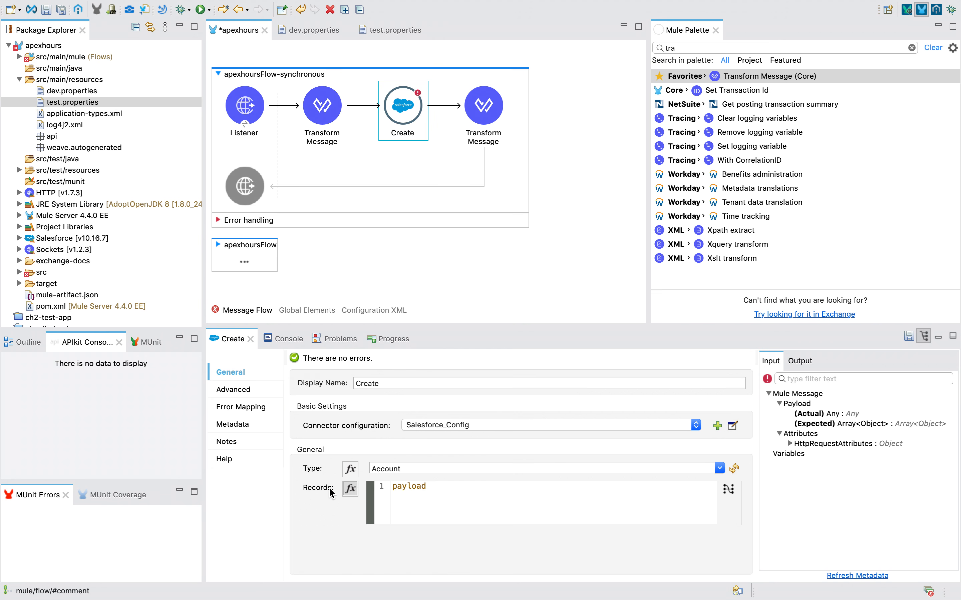
{"action": "left_click", "coordinate": [326, 105]}
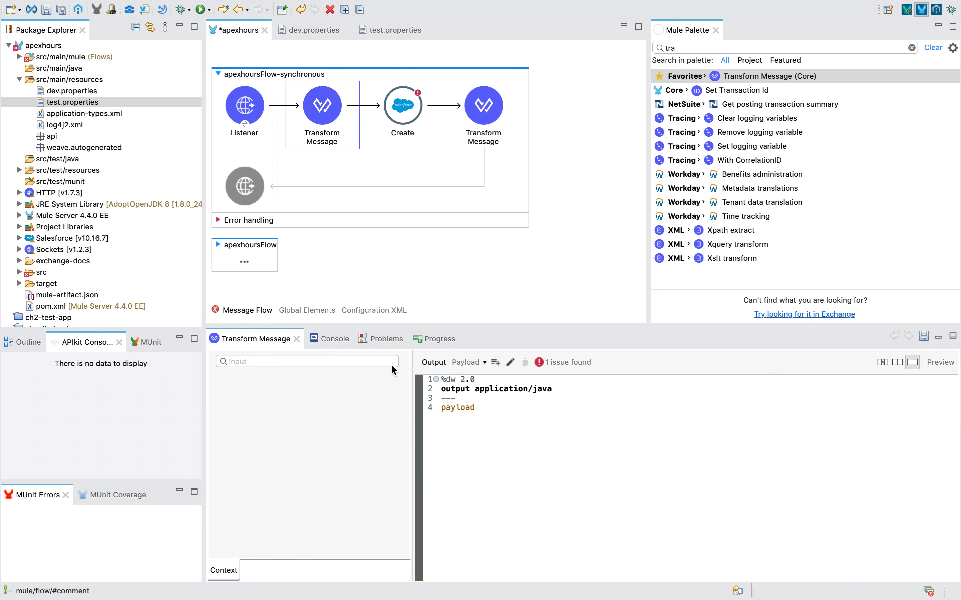
{"action": "left_click", "coordinate": [399, 115]}
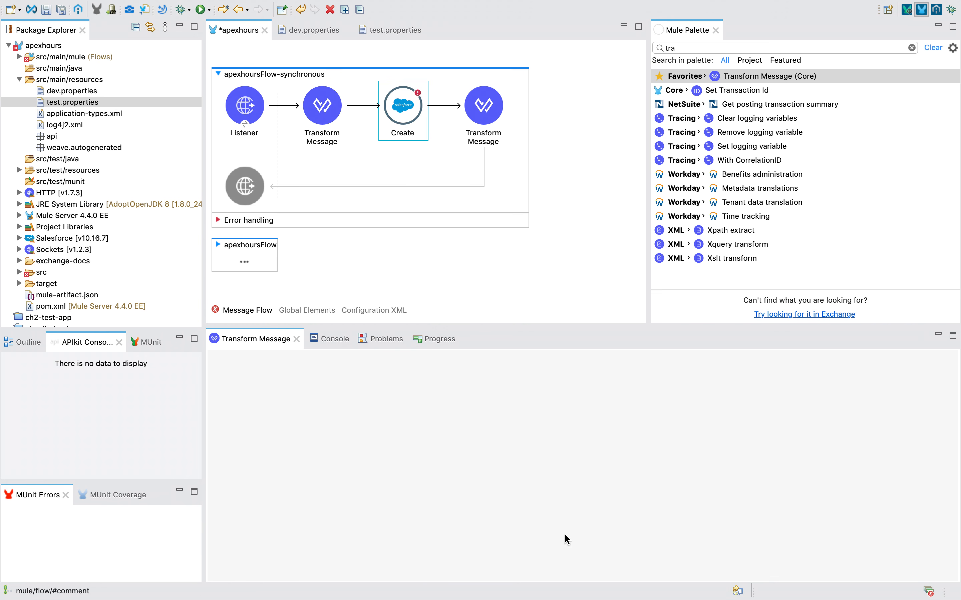
{"action": "left_click", "coordinate": [483, 126]}
{"action": "double_click", "coordinate": [542, 389]}
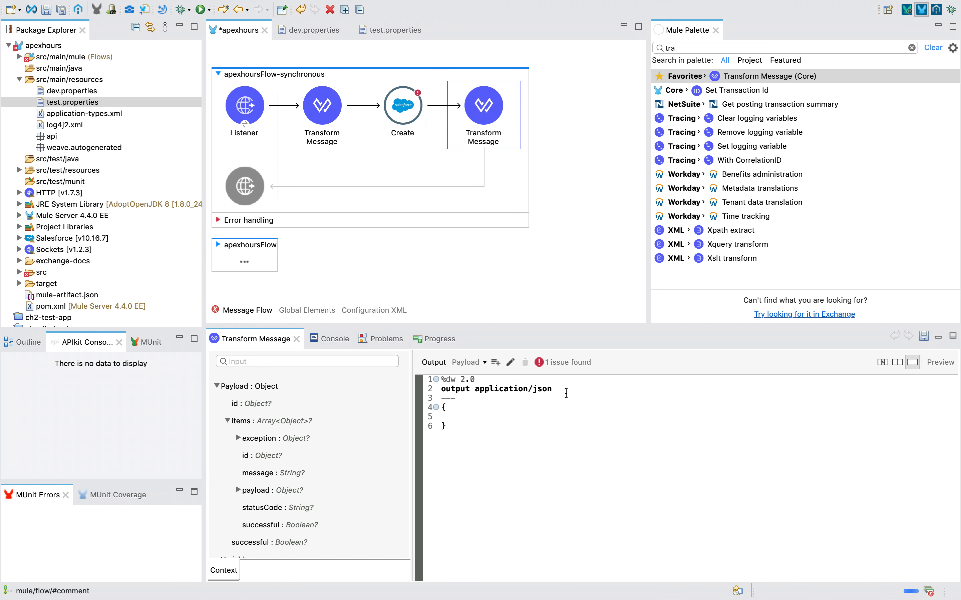
{"action": "type", "text": "j"}
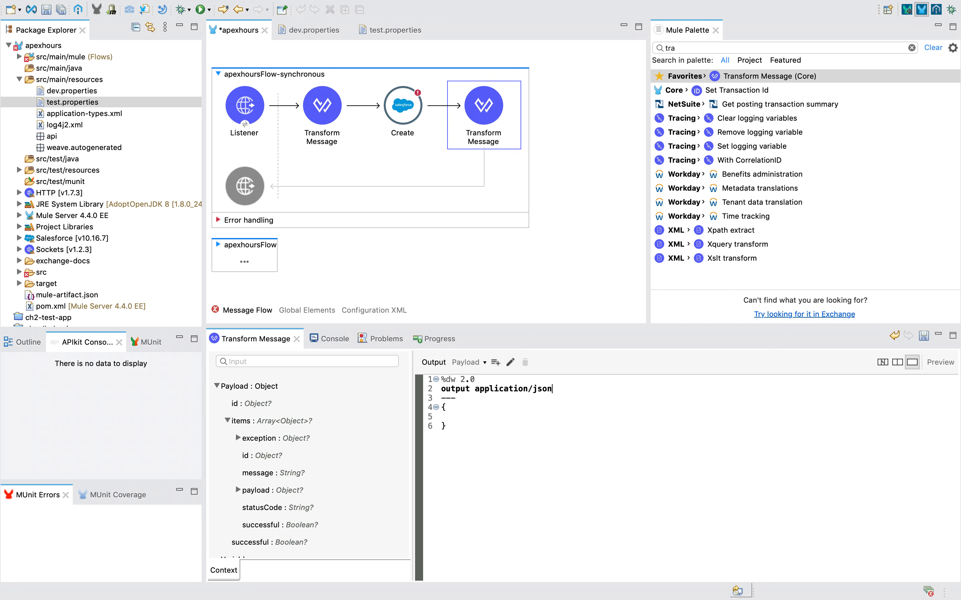
{"action": "type", "text": "p"}
{"action": "key", "text": "super+s"}
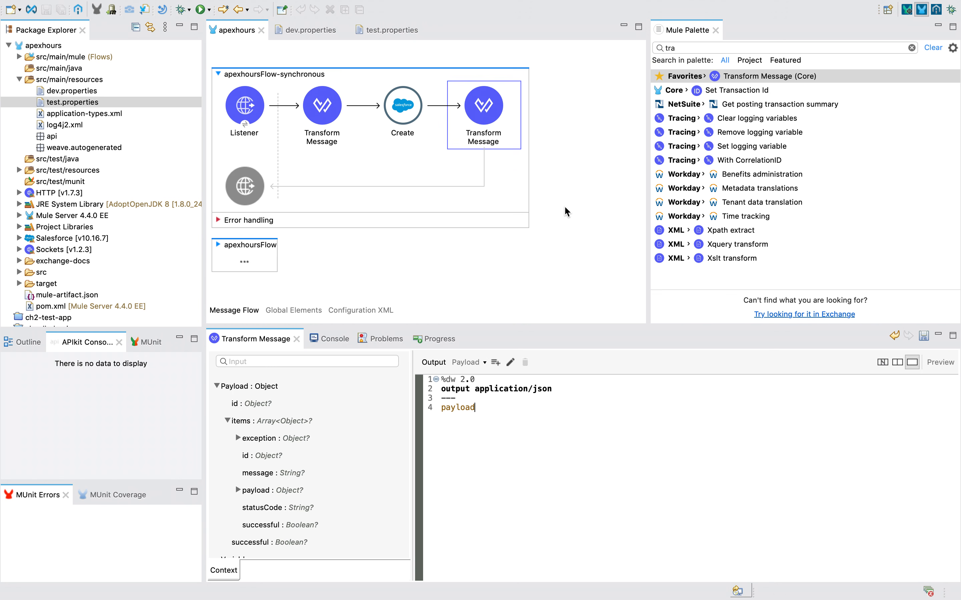
Add a breakpoint to the first Transform Message.
{"action": "right_click", "coordinate": [564, 206]}
{"action": "left_click", "coordinate": [566, 140]}
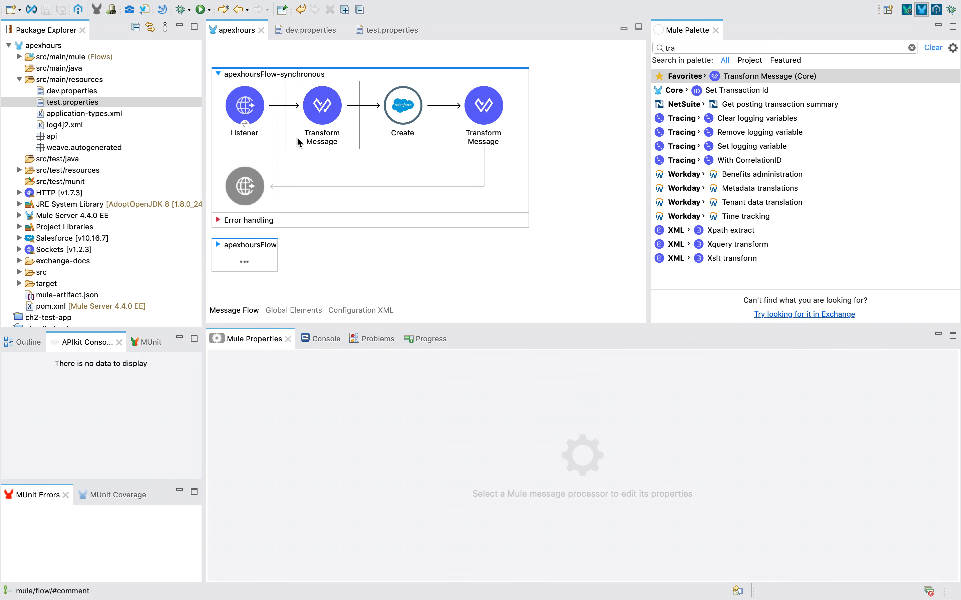
{"action": "right_click", "coordinate": [316, 119]}
{"action": "left_click", "coordinate": [397, 286]}
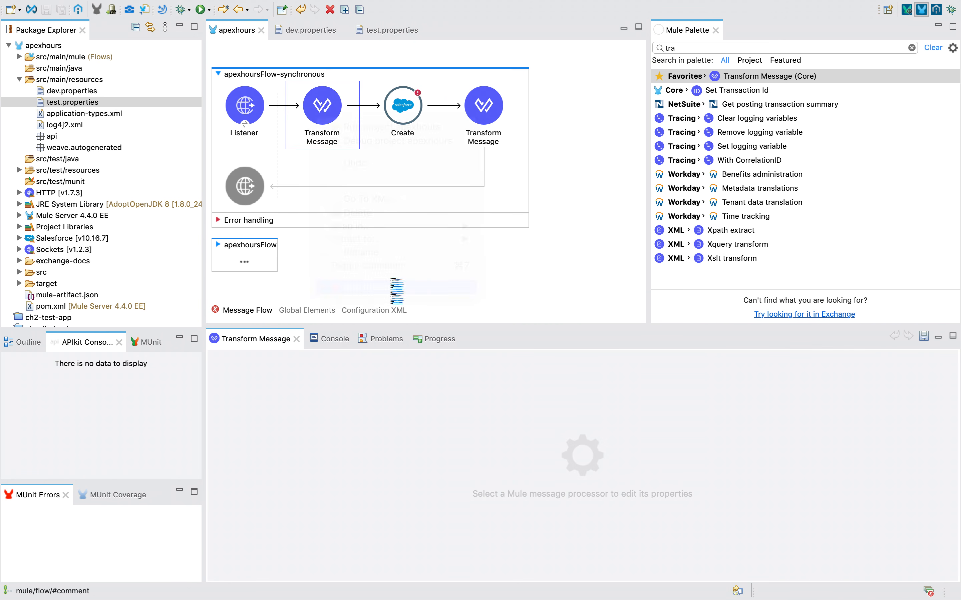
{"action": "right_click", "coordinate": [562, 146]}
Debug the apexhours project, then close the unsaved New Account form and refresh the accounts list.
{"action": "left_click", "coordinate": [582, 169]}
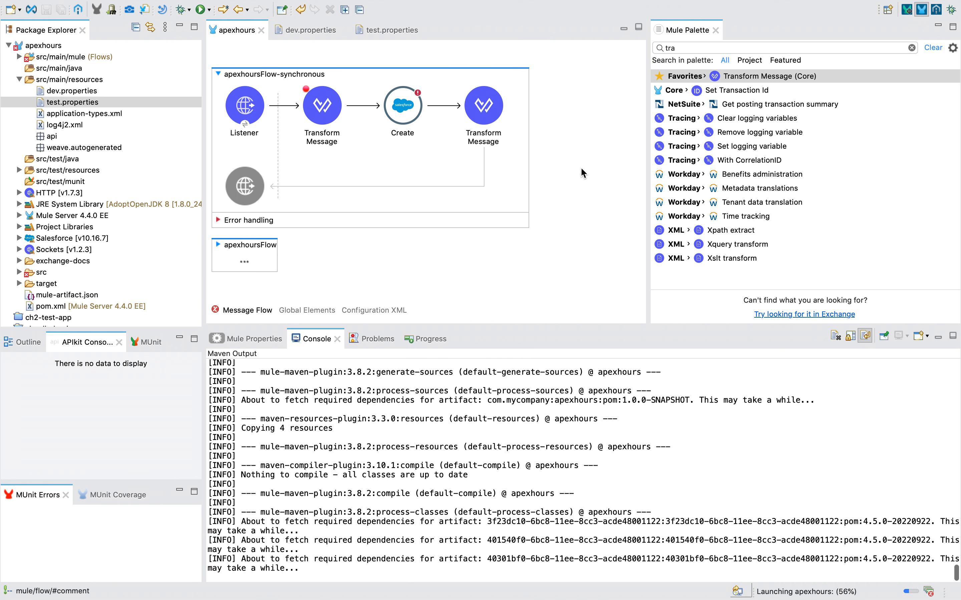
{"action": "key", "text": "ctrl+Left"}
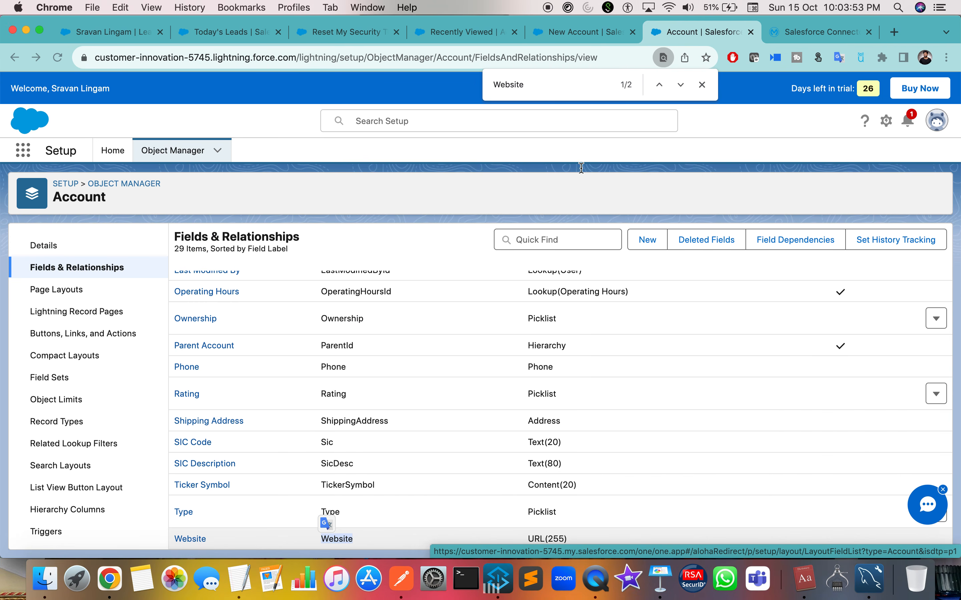
{"action": "left_click", "coordinate": [570, 31]}
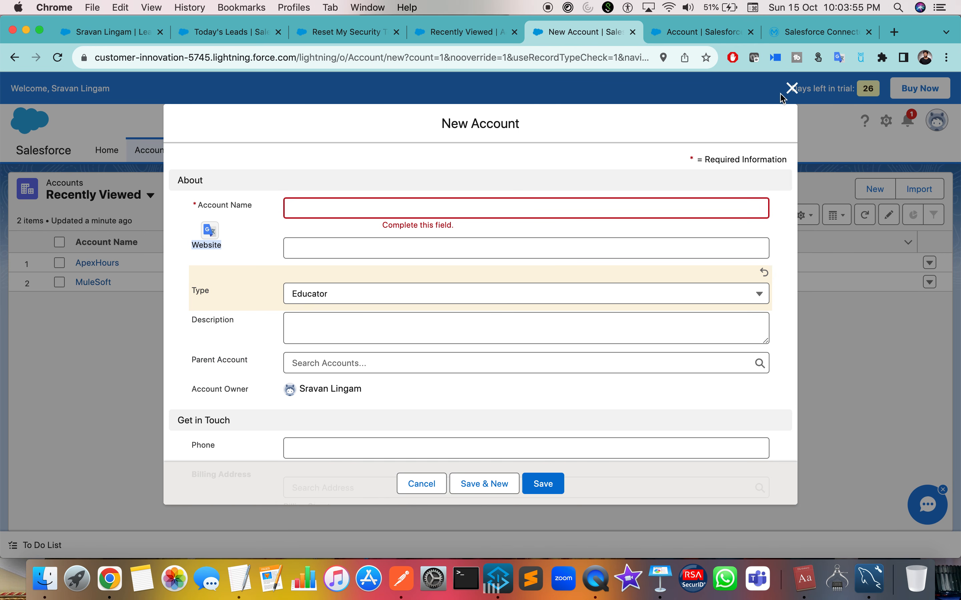
{"action": "left_click", "coordinate": [791, 88]}
{"action": "left_click", "coordinate": [65, 60]}
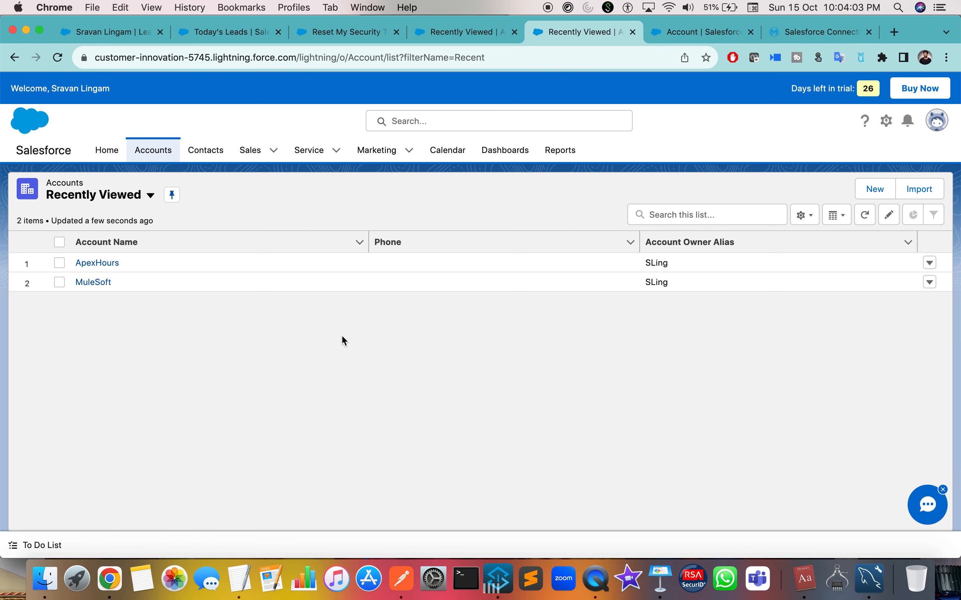
{"action": "key", "text": "ctrl+Right"}
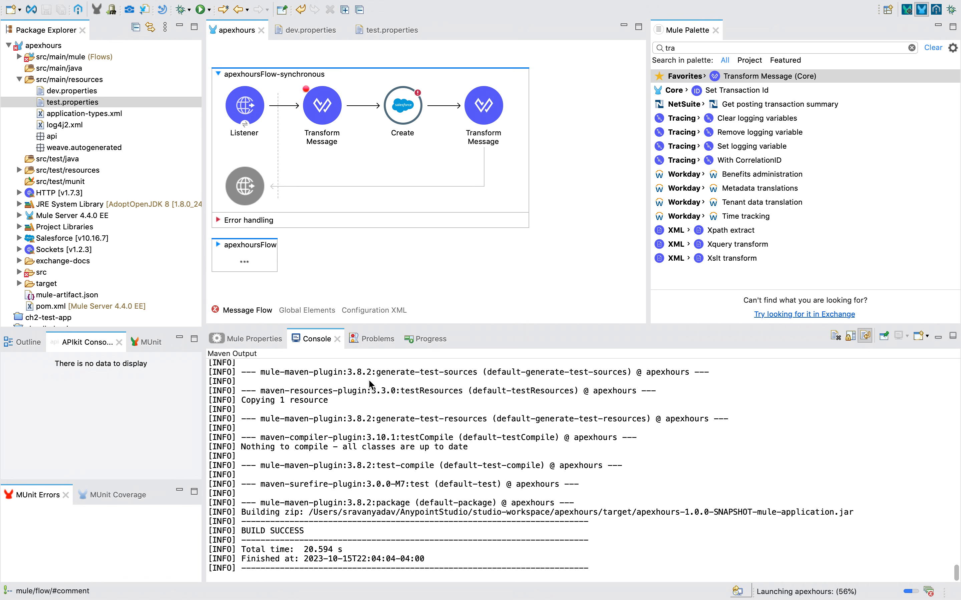
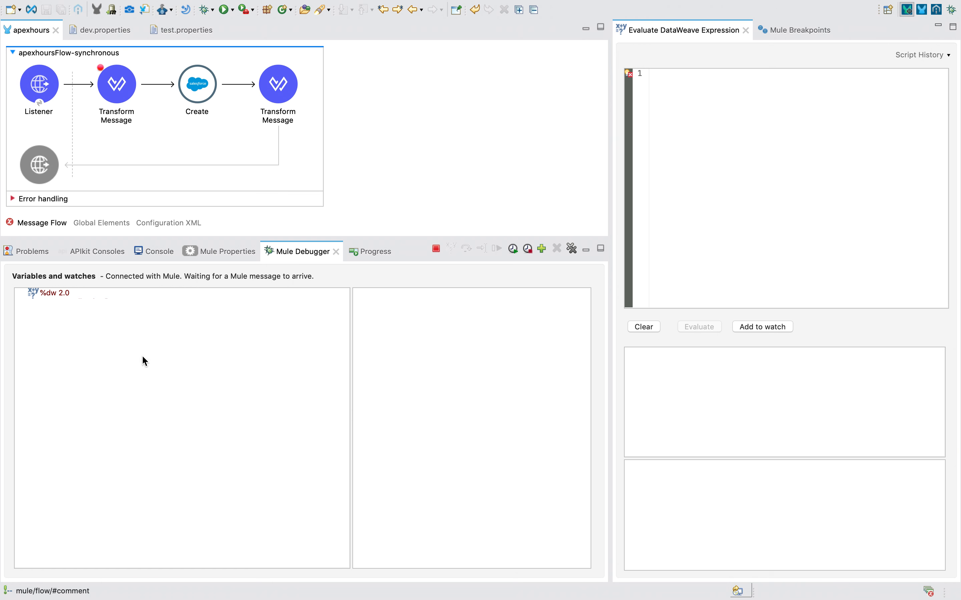
Confirm the console shows apexhours DEPLOYED, then send the salesforce JSON request from Postman.
{"action": "left_click", "coordinate": [151, 261]}
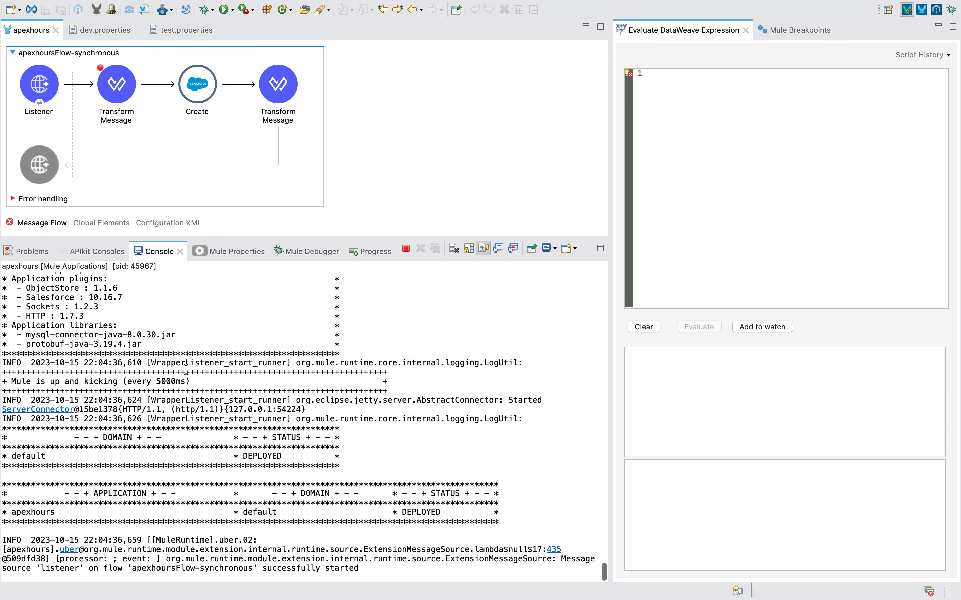
{"action": "left_click_drag", "start_coordinate": [413, 505], "coordinate": [484, 514]}
{"action": "key", "text": "ctrl+Right"}
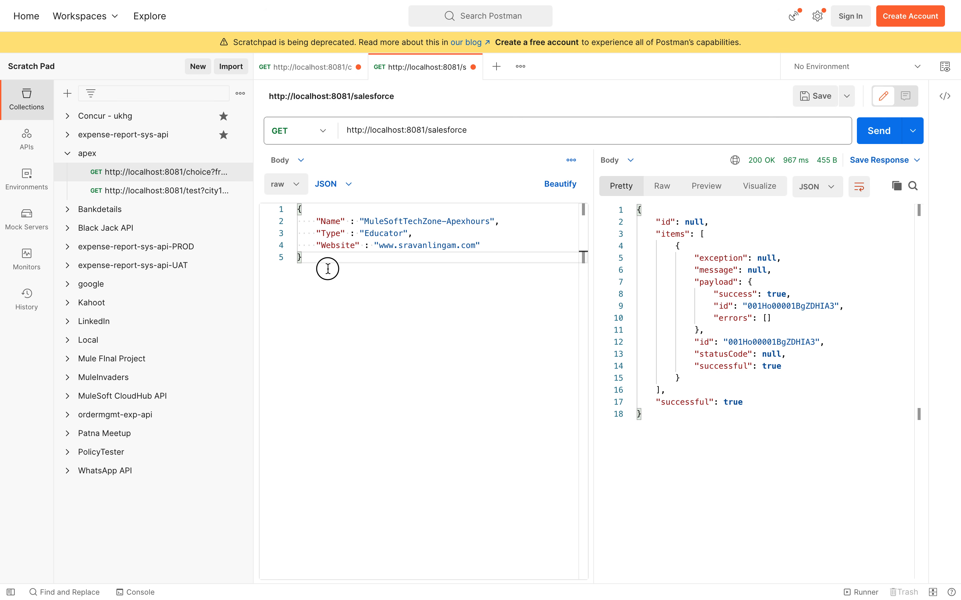
{"action": "key", "text": "ctrl+a"}
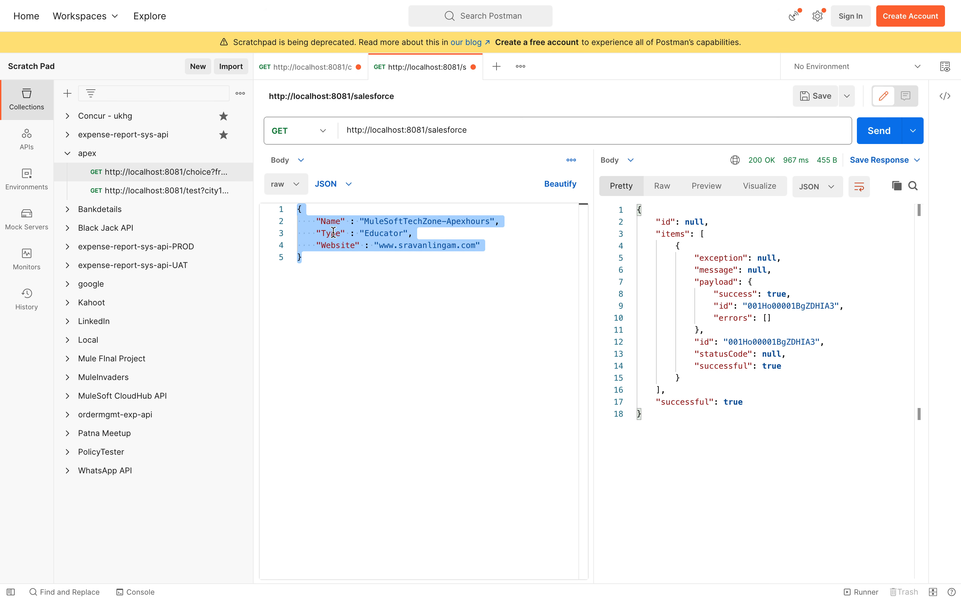
{"action": "left_click", "coordinate": [884, 132]}
{"action": "key", "text": "ctrl+Left"}
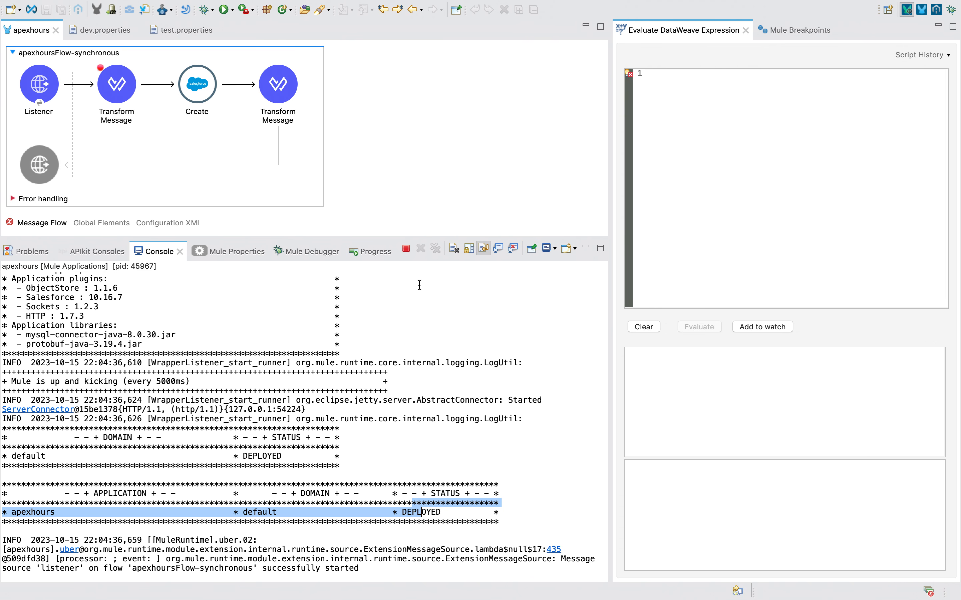
Step the debugger to Create and inspect the payload's Name and Type entries.
{"action": "left_click", "coordinate": [324, 253]}
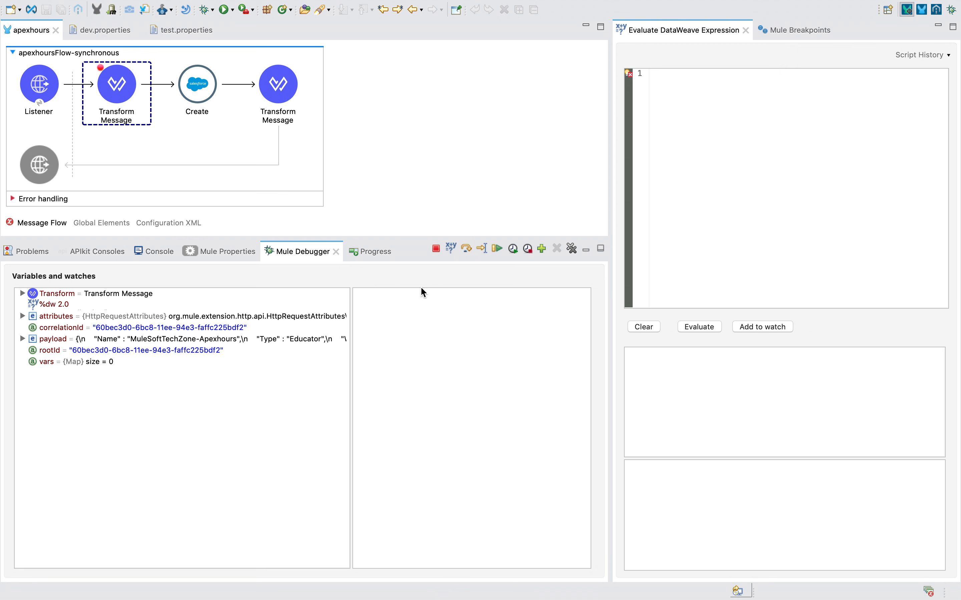
{"action": "left_click", "coordinate": [466, 249]}
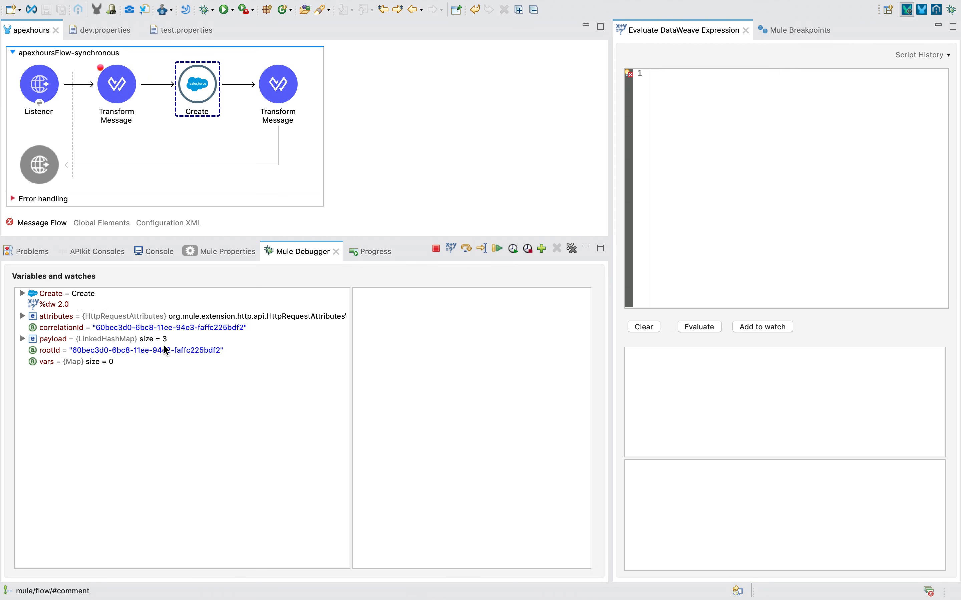
{"action": "left_click", "coordinate": [90, 342]}
{"action": "left_click", "coordinate": [23, 340]}
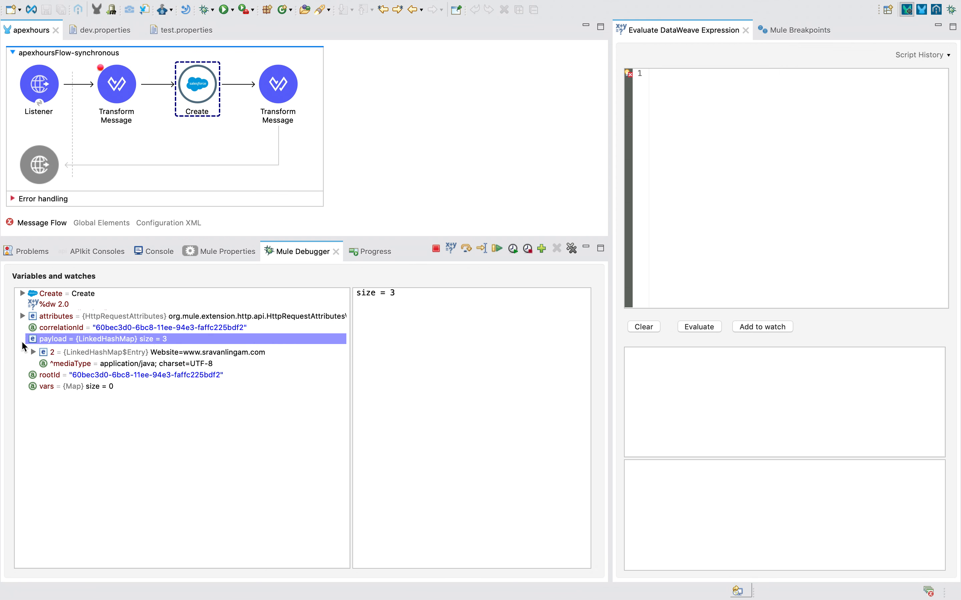
{"action": "left_click", "coordinate": [124, 102]}
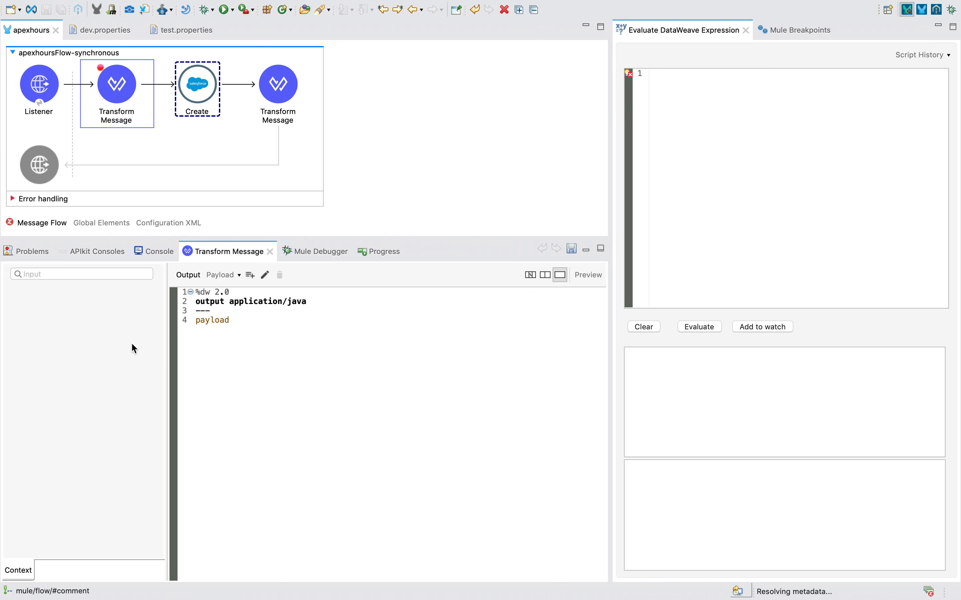
{"action": "left_click", "coordinate": [316, 254]}
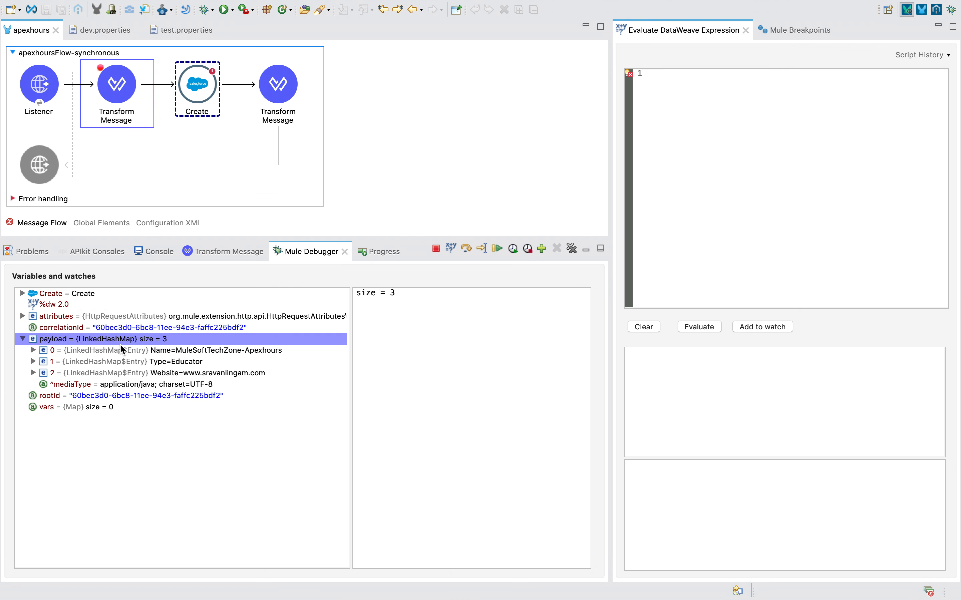
{"action": "left_click", "coordinate": [180, 350]}
{"action": "left_click", "coordinate": [190, 361]}
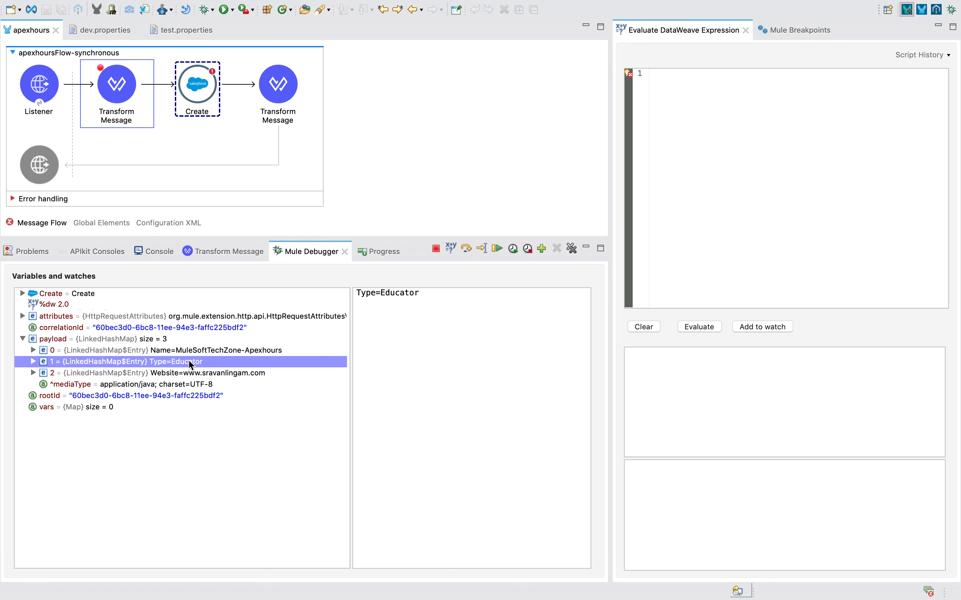
Step past Create, read the 'Cannot coerce Object to Array' error, and resume the flow.
{"action": "left_click", "coordinate": [465, 249]}
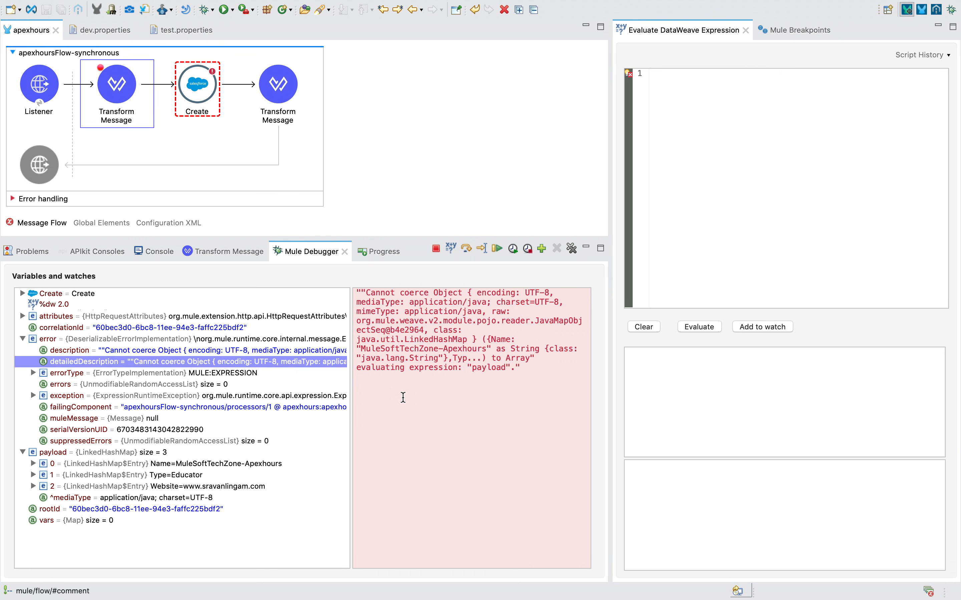
{"action": "left_click_drag", "start_coordinate": [367, 293], "coordinate": [438, 302]}
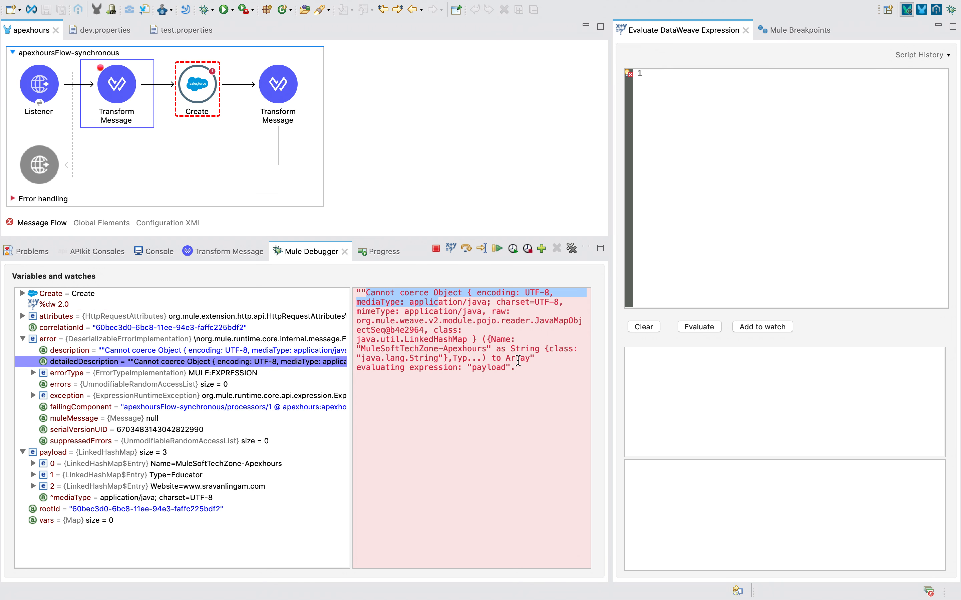
{"action": "left_click", "coordinate": [517, 360]}
{"action": "left_click_drag", "start_coordinate": [493, 357], "coordinate": [532, 378]}
{"action": "left_click", "coordinate": [498, 251]}
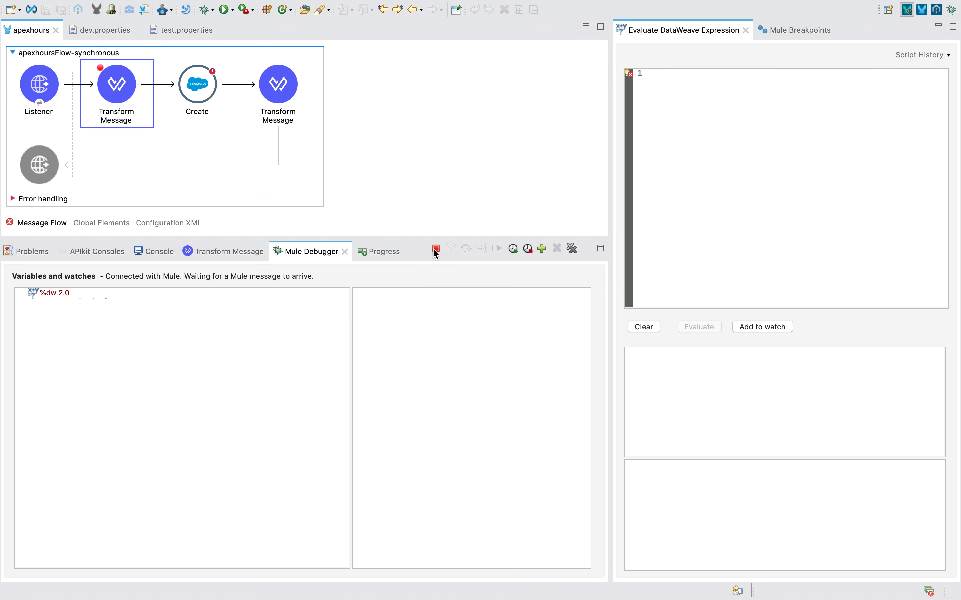
Review the error response returned in Postman.
{"action": "key", "text": "ctrl+Right"}
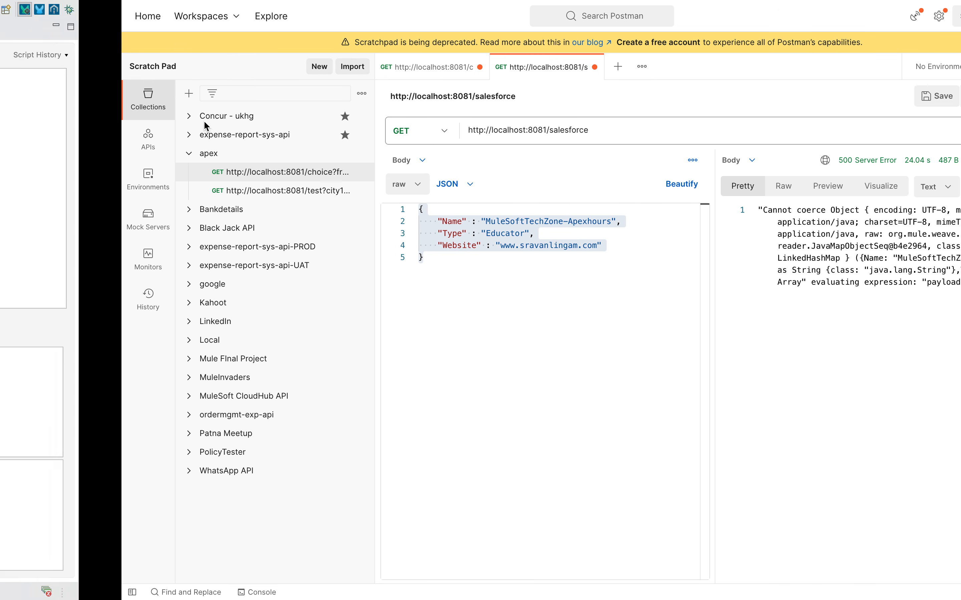
{"action": "left_click", "coordinate": [726, 306]}
{"action": "key", "text": "ctrl+a"}
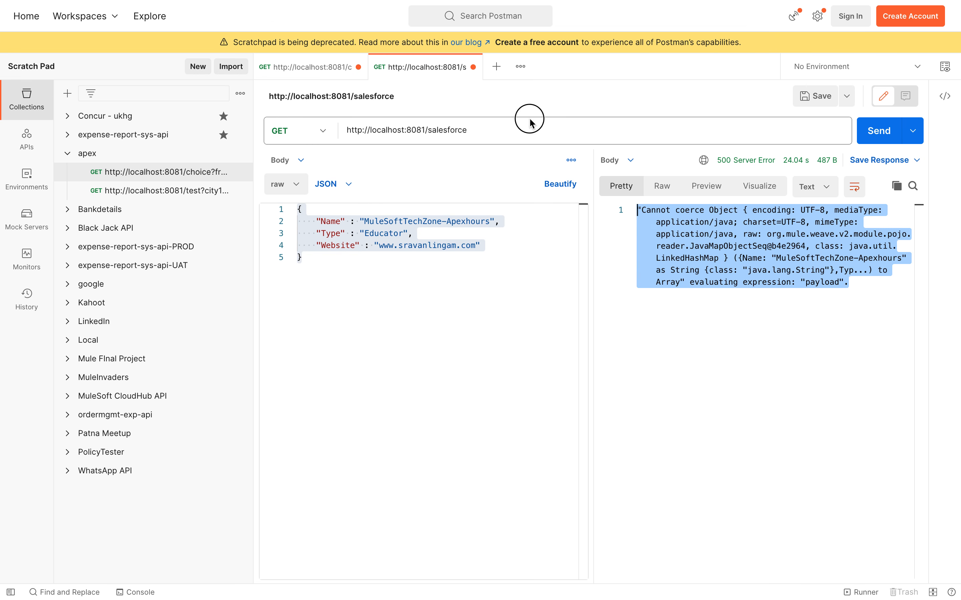
Wrap the request body's JSON object in [ ] on separate lines and resend it.
{"action": "left_click", "coordinate": [314, 215]}
{"action": "key", "text": "ctrl+a"}
{"action": "key", "text": "Left"}
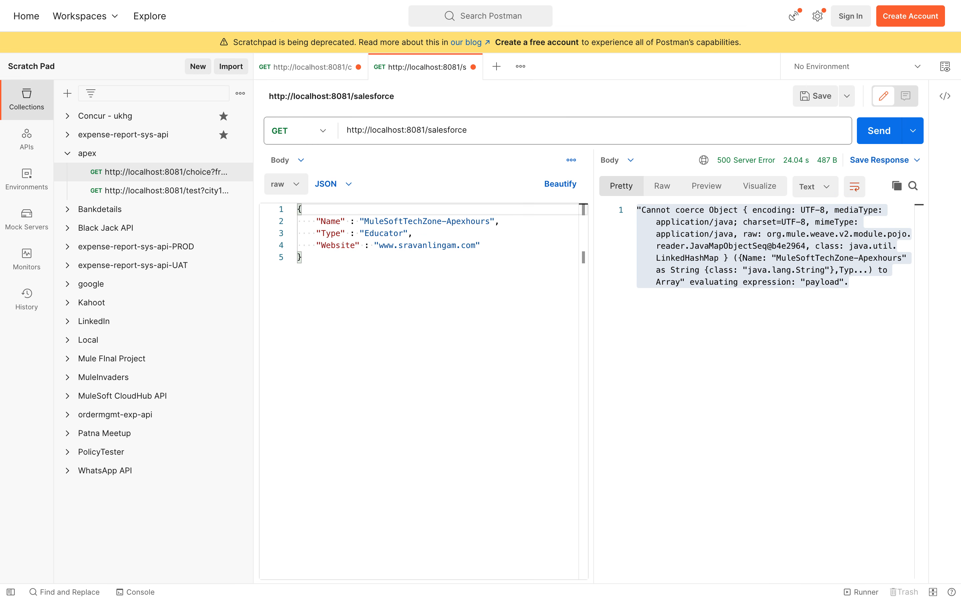
{"action": "key", "text": "Return"}
{"action": "type", "text": "["}
{"action": "key", "text": "Down"}
{"action": "key", "text": "Down"}
{"action": "key", "text": "Down"}
{"action": "key", "text": "Down"}
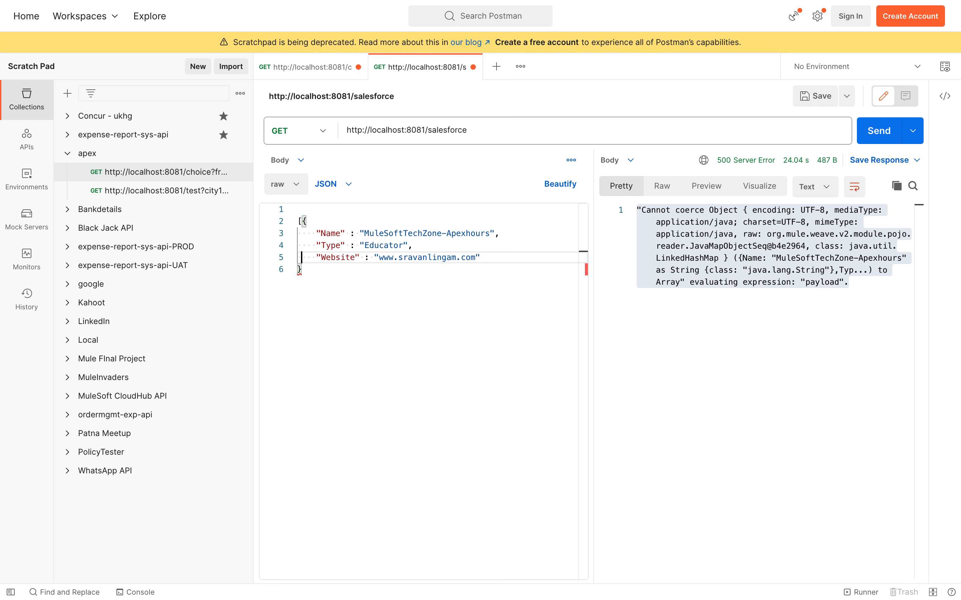
{"action": "type", "text": "]"}
{"action": "key", "text": "Left"}
{"action": "key", "text": "Return"}
{"action": "key", "text": "Up"}
{"action": "key", "text": "Up"}
{"action": "key", "text": "Up"}
{"action": "key", "text": "Up"}
{"action": "key", "text": "Up"}
{"action": "key", "text": "Right"}
{"action": "key", "text": "Return"}
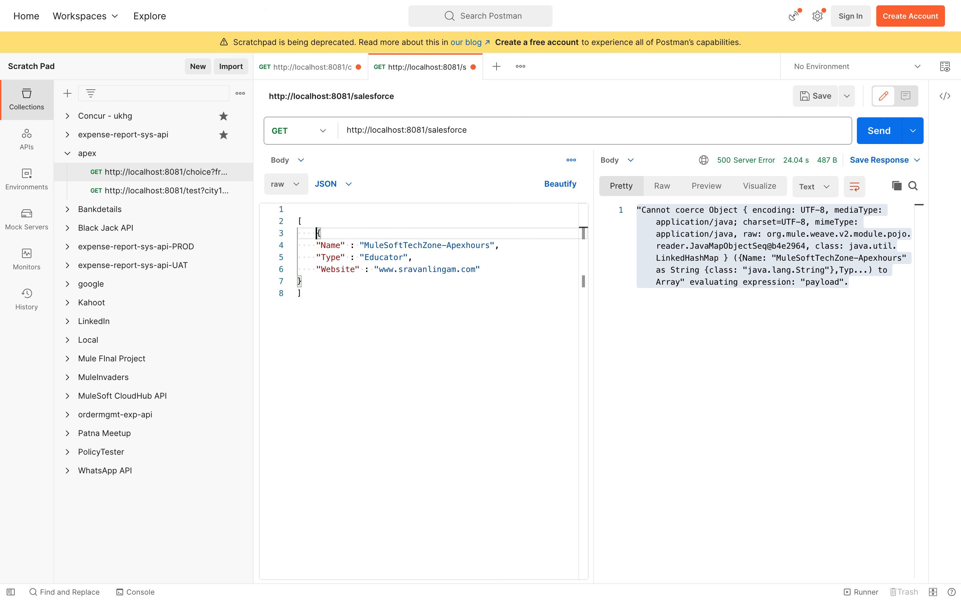
{"action": "left_click", "coordinate": [879, 131]}
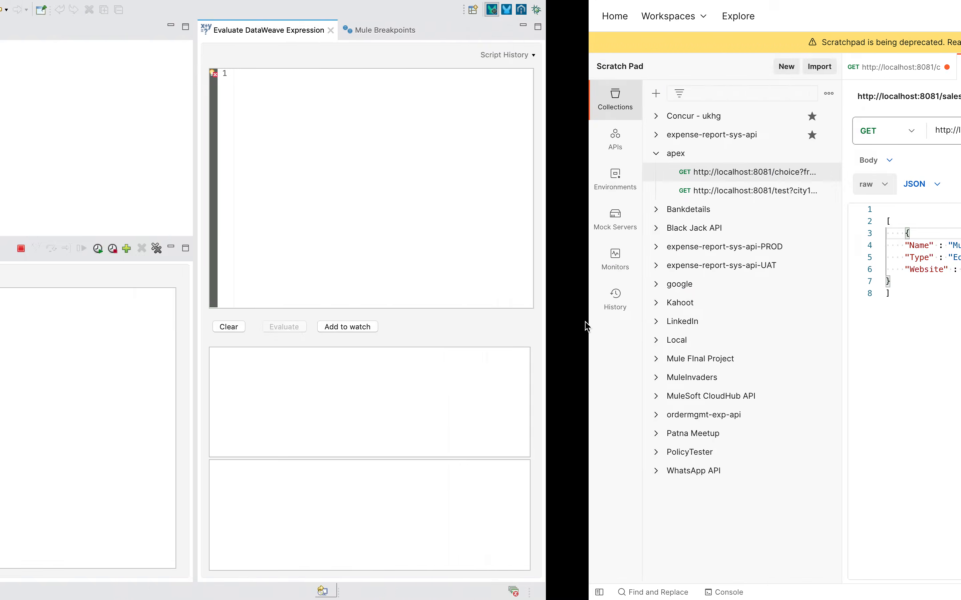
Step to Create and inspect the payload list holding the single object.
{"action": "left_click", "coordinate": [467, 250]}
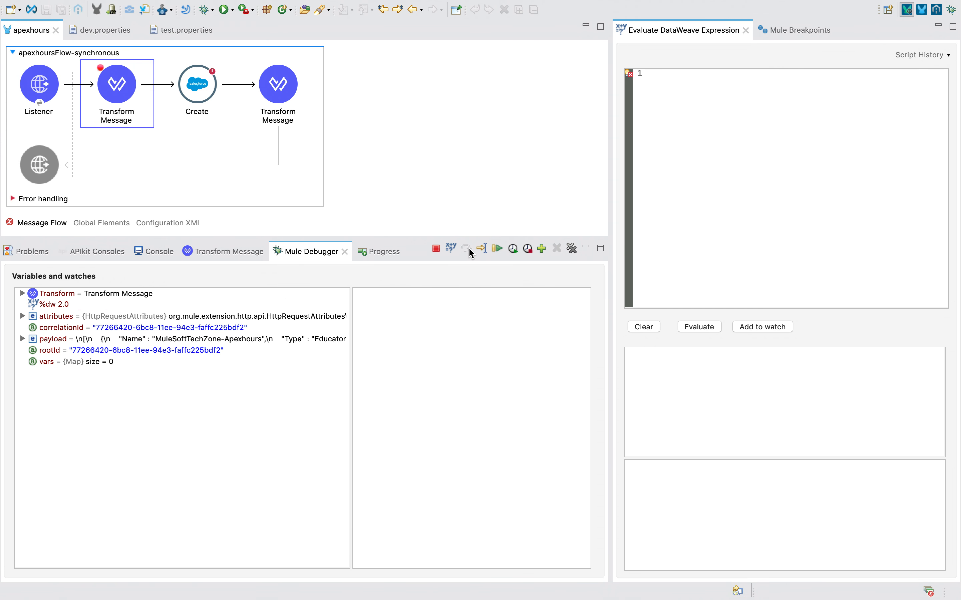
{"action": "left_click", "coordinate": [93, 338]}
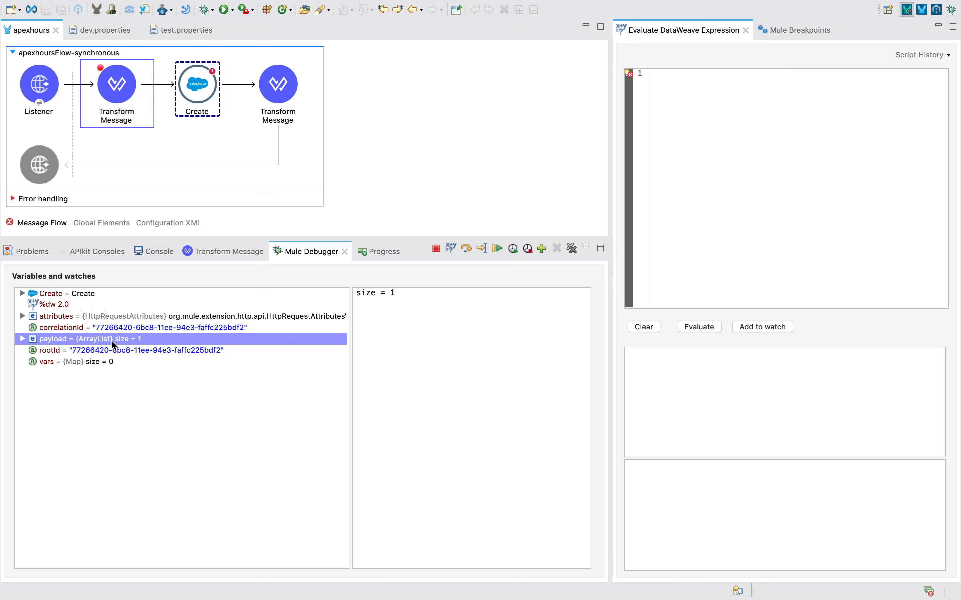
{"action": "left_click", "coordinate": [23, 338]}
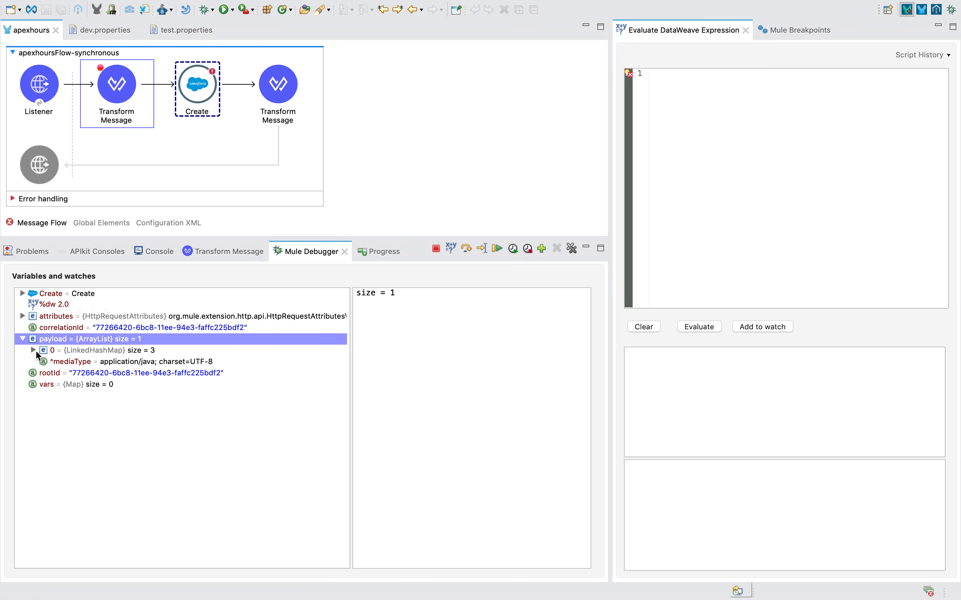
{"action": "left_click", "coordinate": [53, 351]}
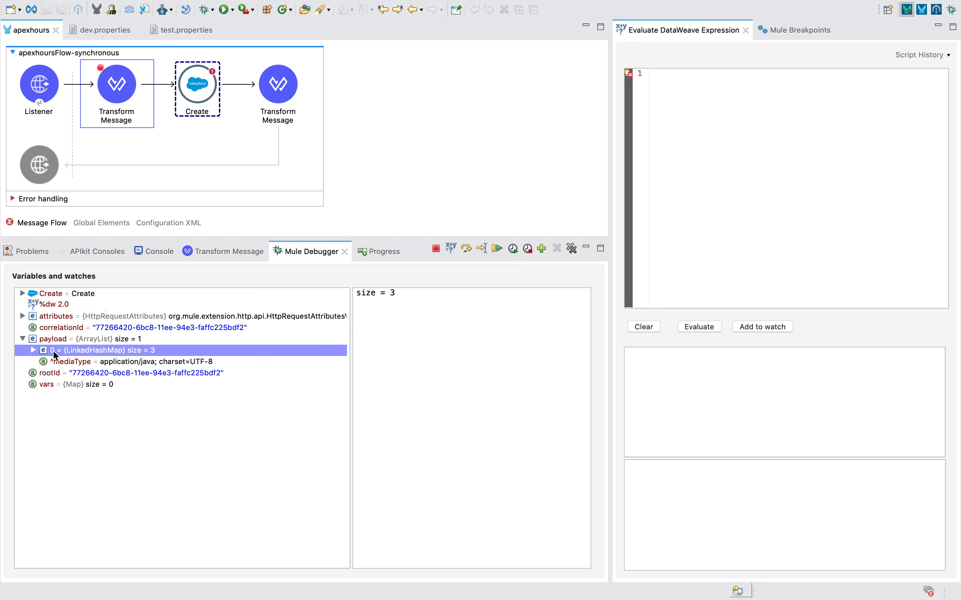
Step past Create, inspect the BulkOperationResult payload, resume, and view Postman's 200 OK response.
{"action": "left_click", "coordinate": [466, 248]}
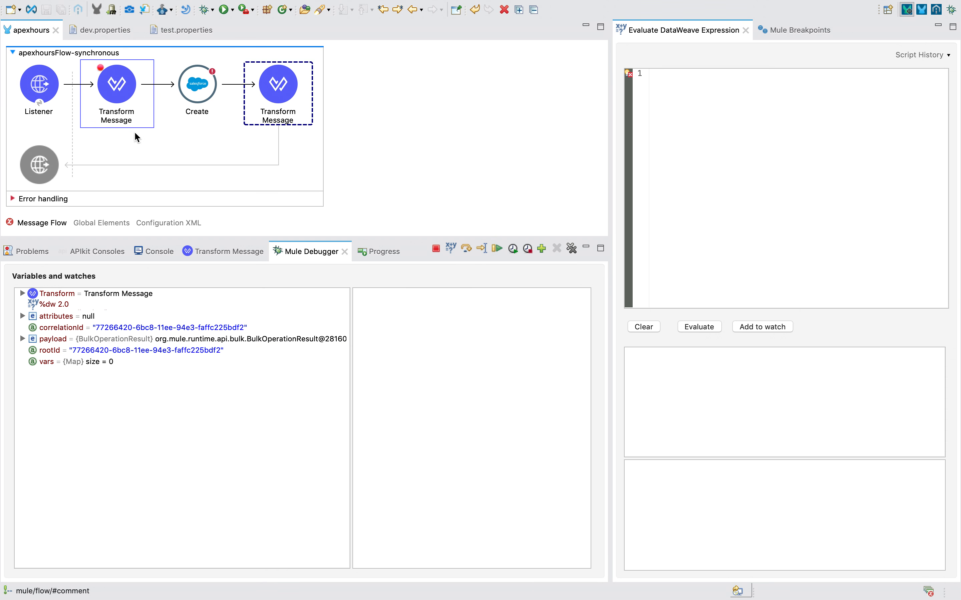
{"action": "left_click", "coordinate": [71, 338]}
{"action": "left_click", "coordinate": [23, 338]}
{"action": "left_click", "coordinate": [108, 351]}
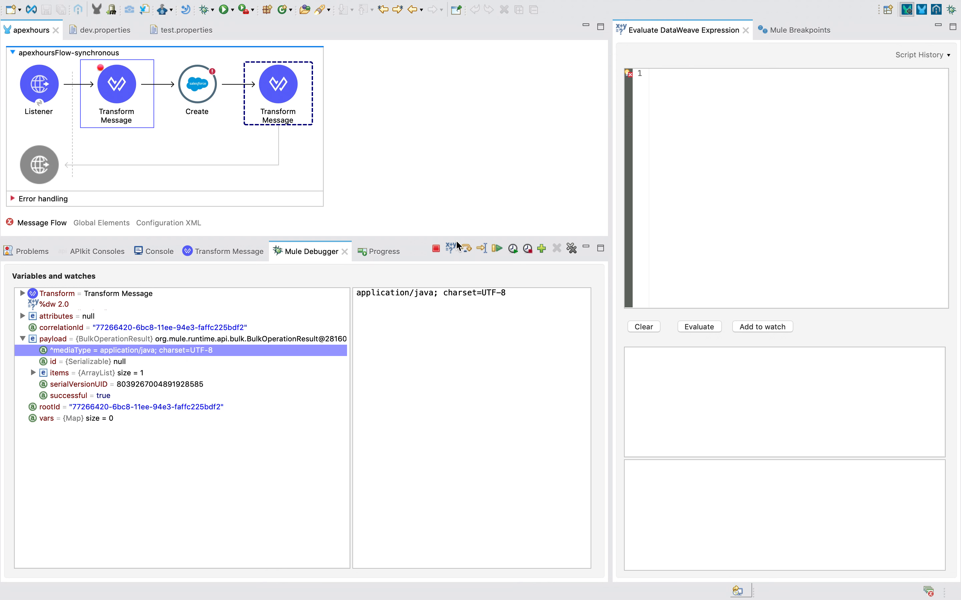
{"action": "left_click", "coordinate": [468, 247]}
{"action": "key", "text": "ctrl+Right"}
{"action": "left_click", "coordinate": [715, 388]}
{"action": "left_click_drag", "start_coordinate": [699, 450], "coordinate": [537, 69]}
Check the response's items list, the new record id on lines 9 and 12, and successful: true.
{"action": "left_click_drag", "start_coordinate": [664, 234], "coordinate": [668, 239]}
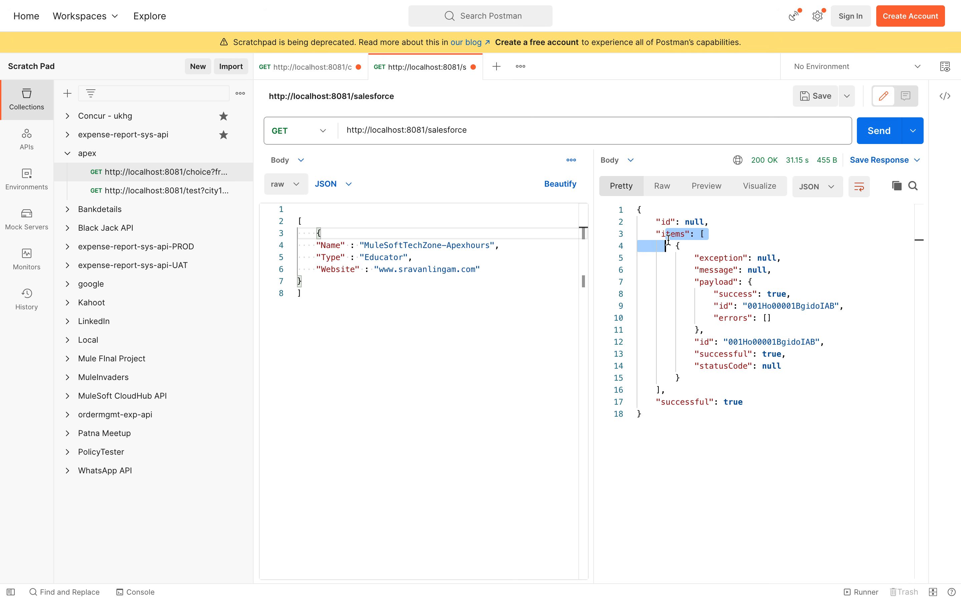
{"action": "left_click", "coordinate": [771, 305]}
{"action": "left_click_drag", "start_coordinate": [656, 402], "coordinate": [754, 402]}
{"action": "left_click", "coordinate": [727, 402]}
{"action": "double_click", "coordinate": [728, 402]}
{"action": "left_click", "coordinate": [722, 306]}
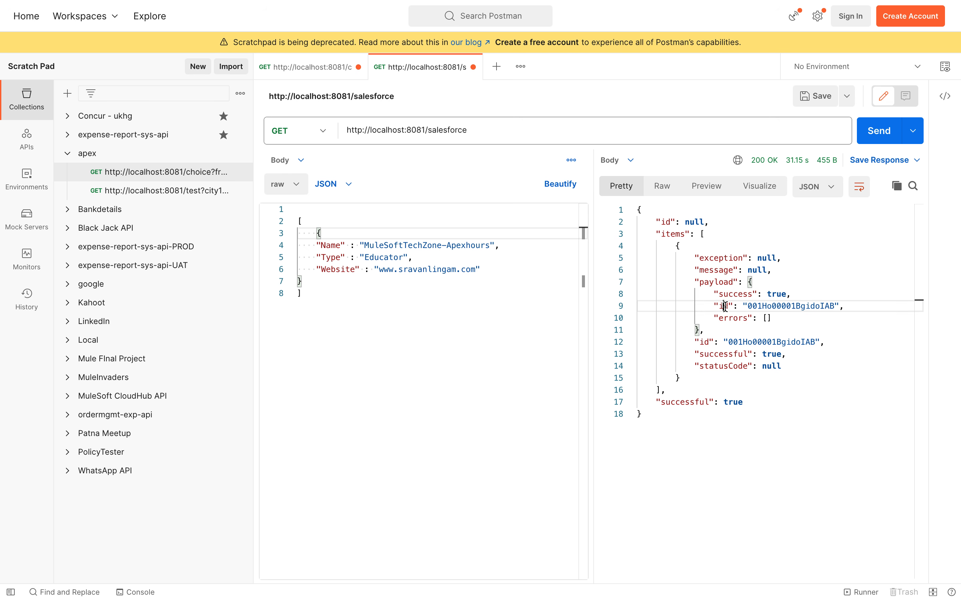
{"action": "double_click", "coordinate": [800, 306]}
{"action": "double_click", "coordinate": [754, 342]}
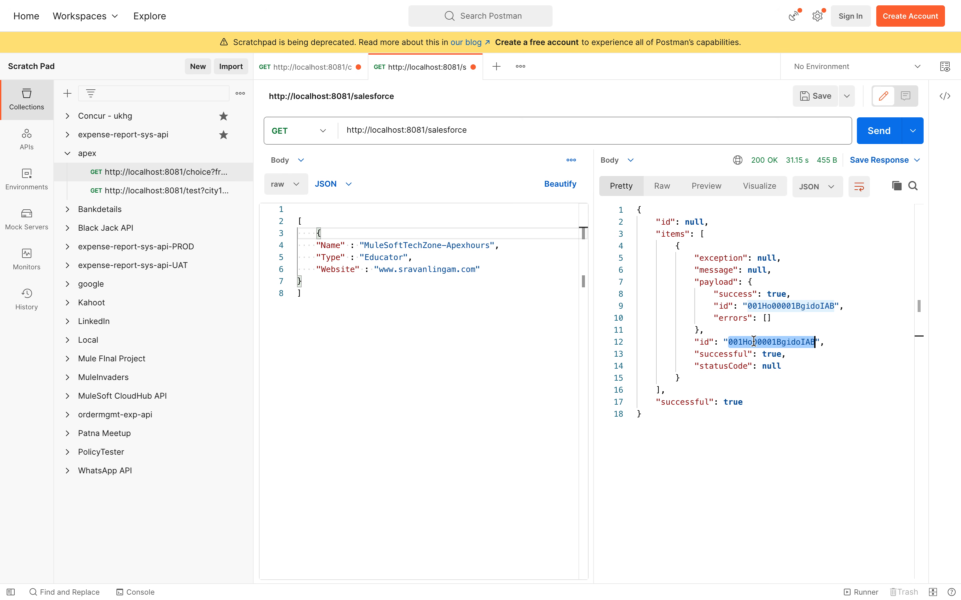
{"action": "key", "text": "ctrl+Left"}
{"action": "key", "text": "ctrl+Left"}
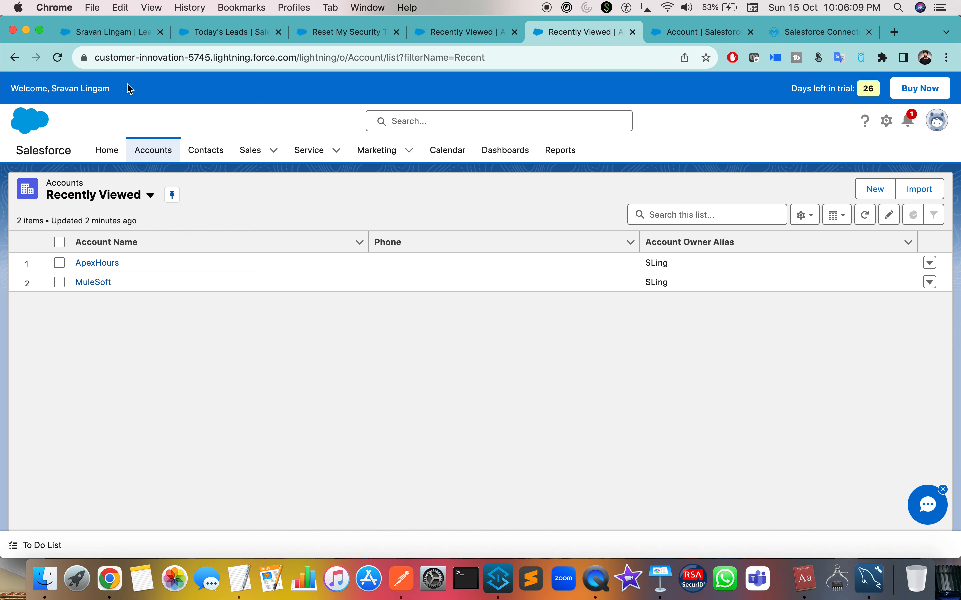
Reload Salesforce Accounts, tick the ApexHours and MuleSoft rows, and visit Contacts and back.
{"action": "left_click", "coordinate": [58, 58]}
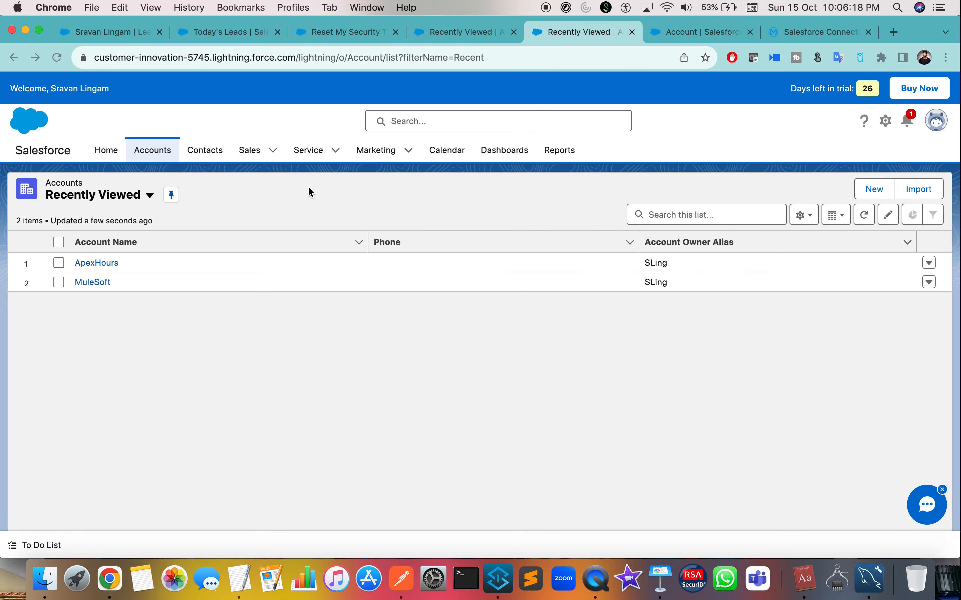
{"action": "left_click", "coordinate": [153, 150]}
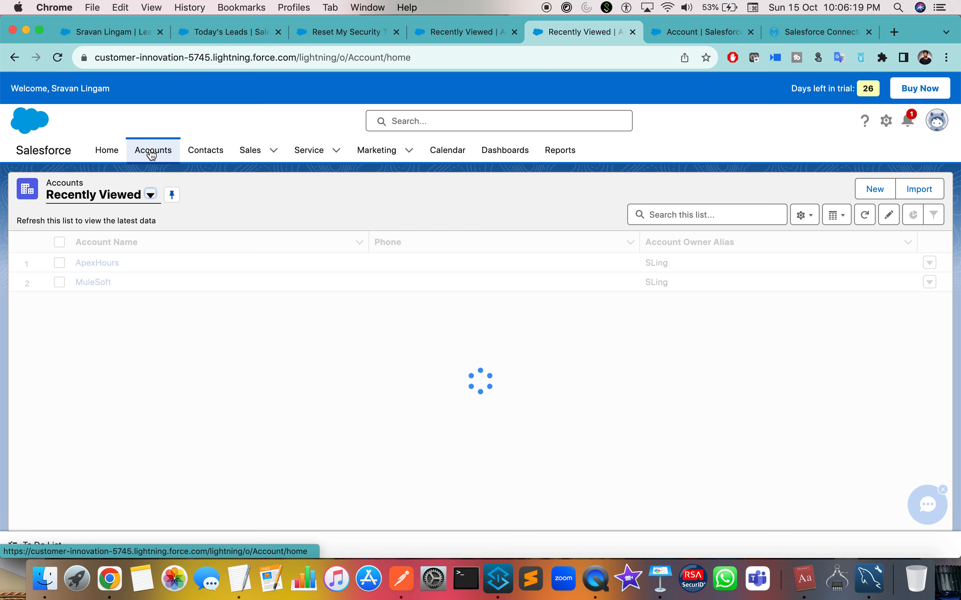
{"action": "left_click", "coordinate": [58, 58]}
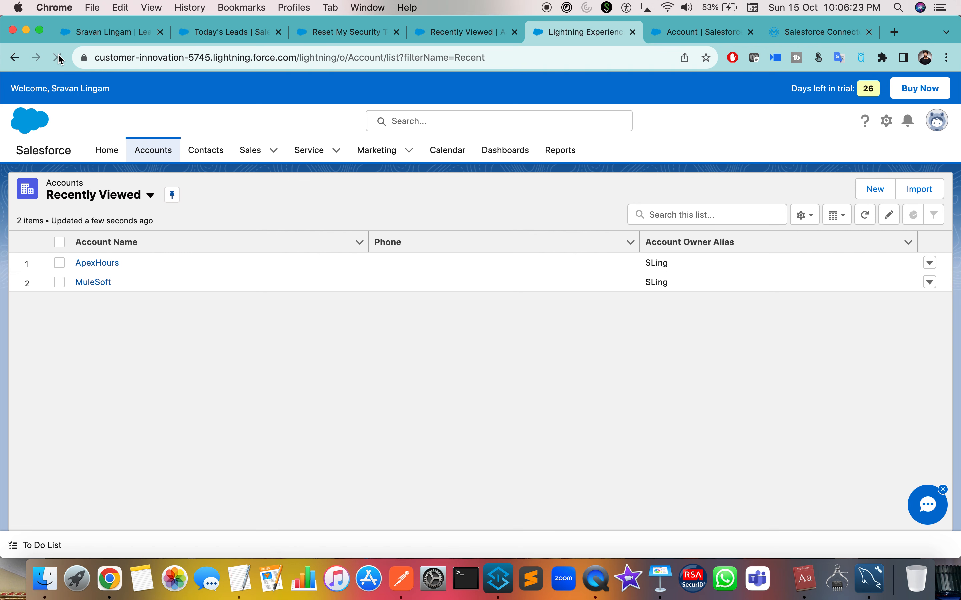
{"action": "left_click", "coordinate": [60, 262]}
{"action": "left_click", "coordinate": [60, 282]}
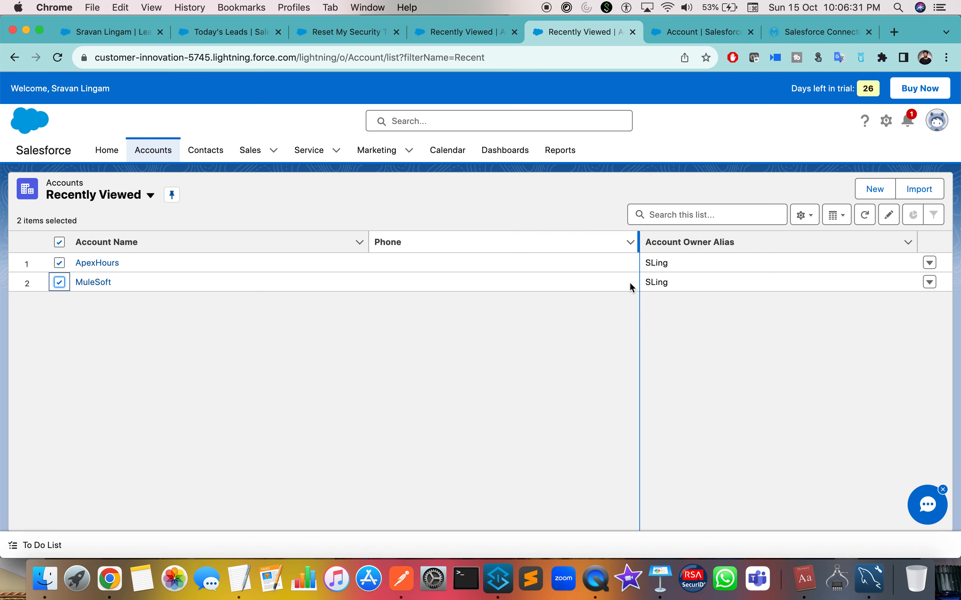
{"action": "left_click", "coordinate": [202, 155]}
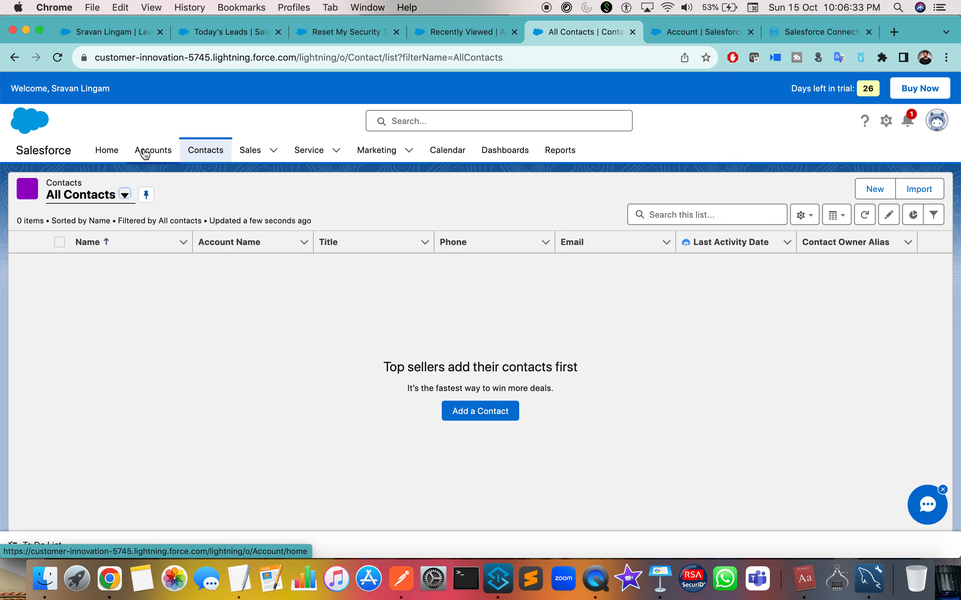
{"action": "left_click", "coordinate": [145, 153]}
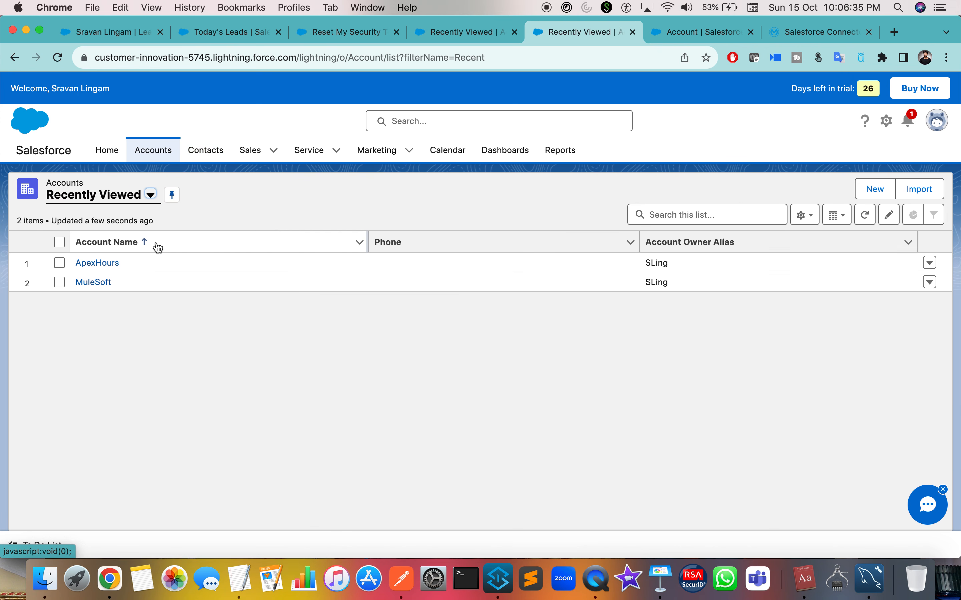
{"action": "key", "text": "ctrl+Right"}
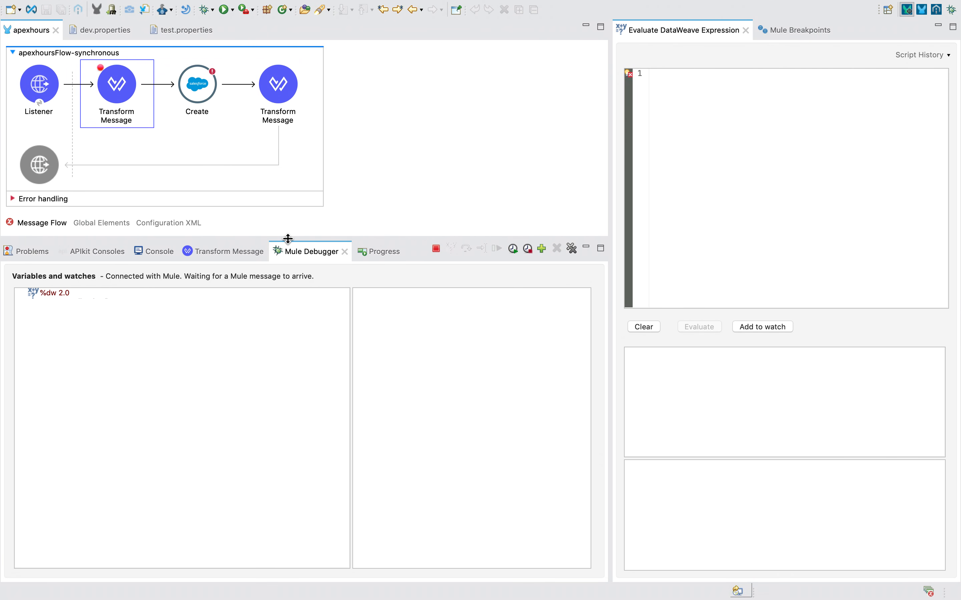
{"action": "key", "text": "ctrl+Right"}
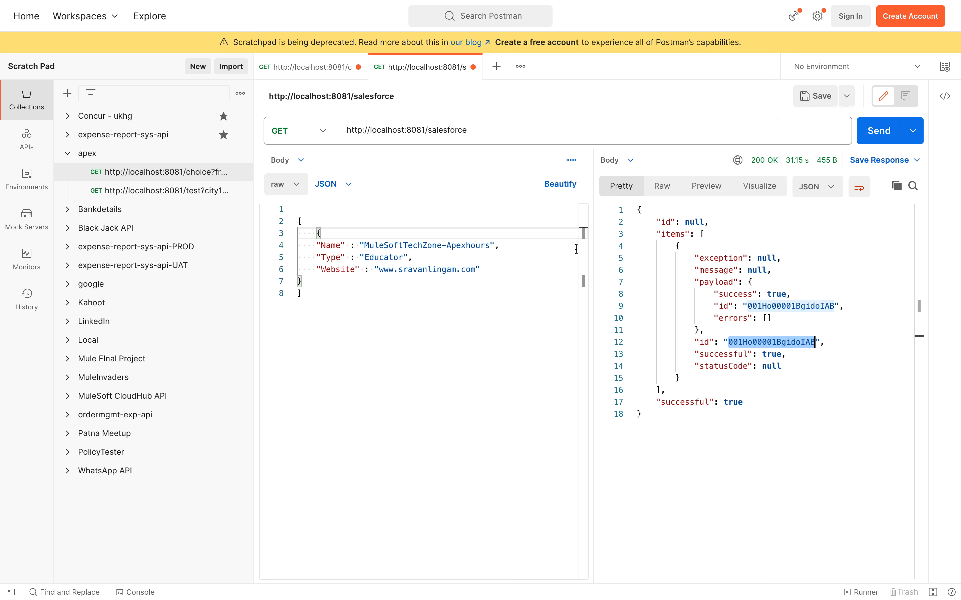
Replace the Name value with a person's full name, resend, and resume the debugger.
{"action": "double_click", "coordinate": [384, 246]}
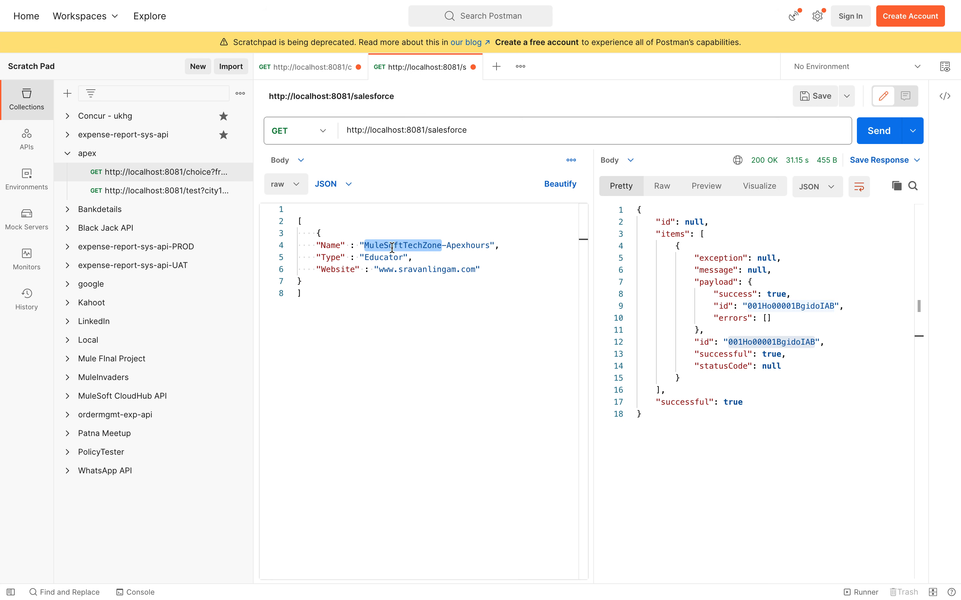
{"action": "left_click", "coordinate": [487, 245], "text": "shift"}
{"action": "key", "text": "shift+Right"}
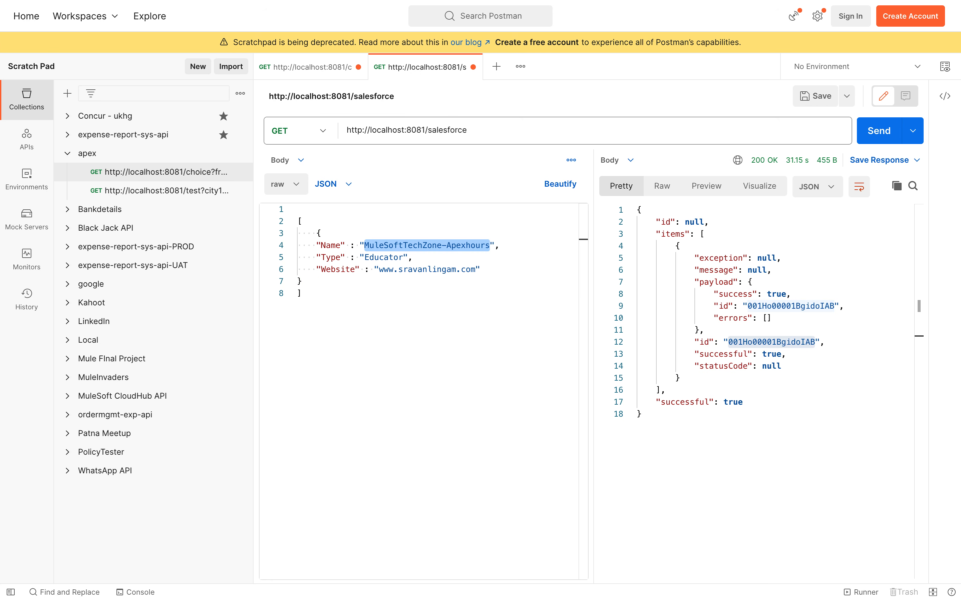
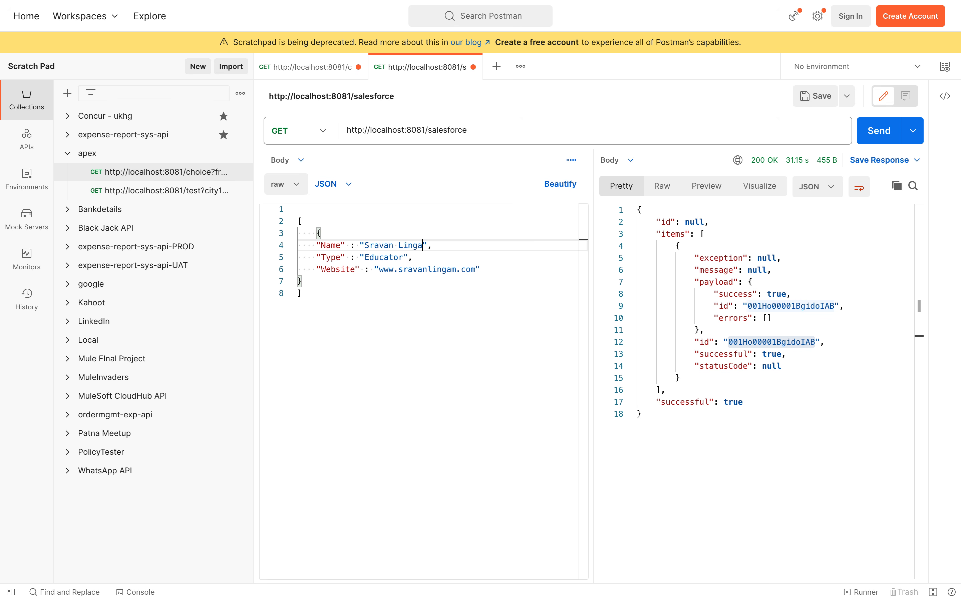
{"action": "left_click", "coordinate": [879, 133]}
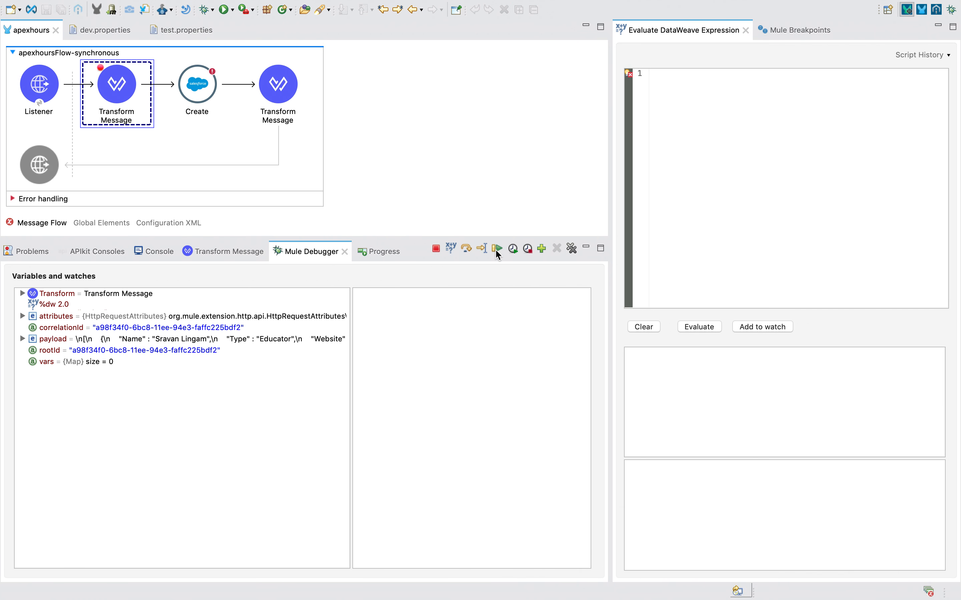
{"action": "left_click", "coordinate": [496, 249]}
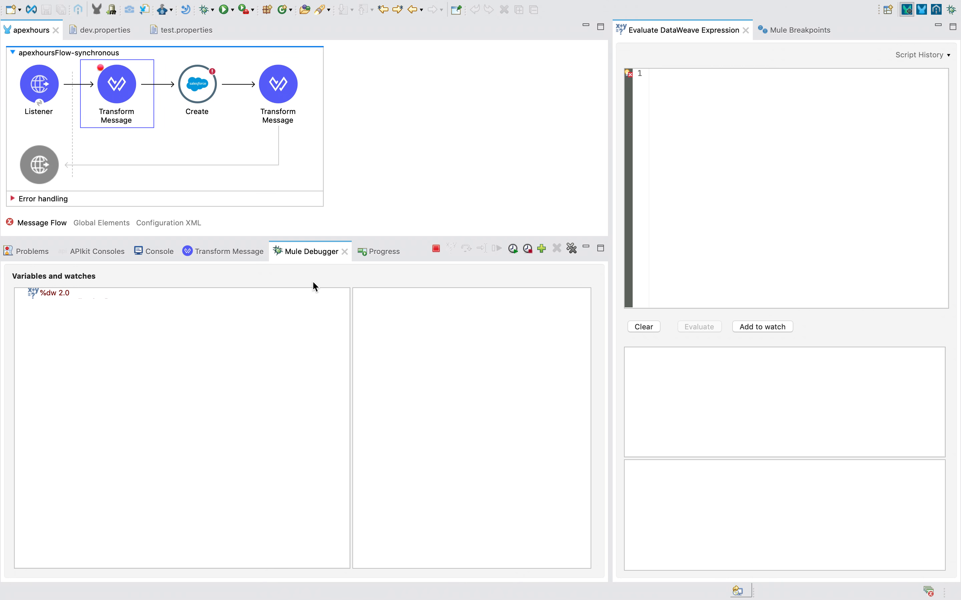
{"action": "key", "text": "super+Tab"}
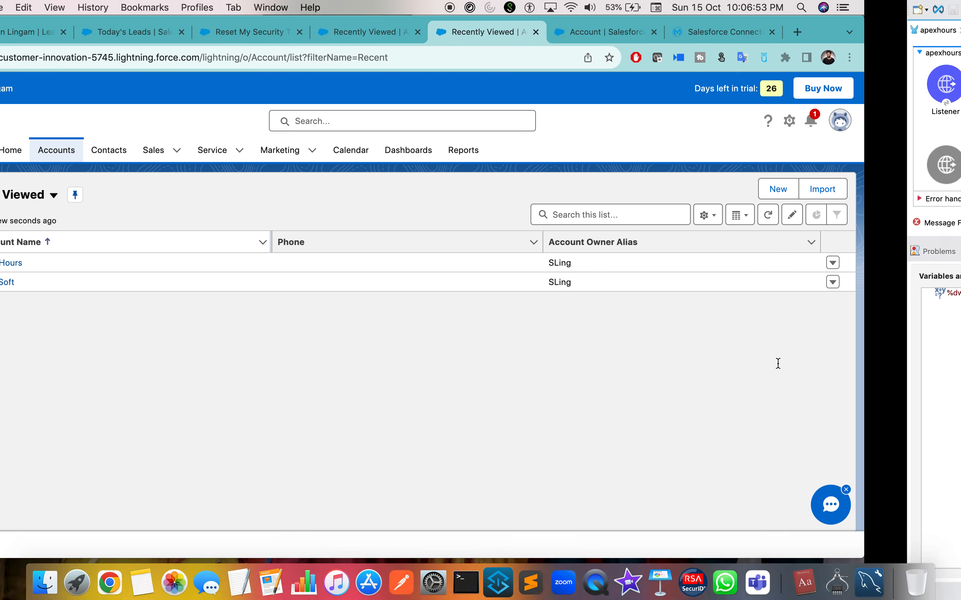
Reload the Salesforce accounts page, then open the profile menu and the Notifications panel.
{"action": "left_click", "coordinate": [58, 58]}
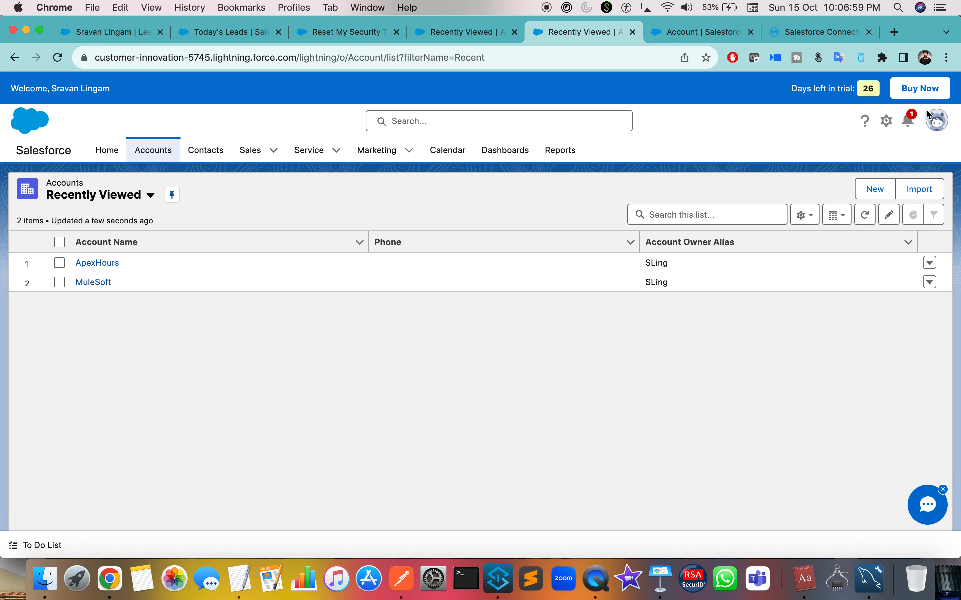
{"action": "left_click", "coordinate": [935, 120]}
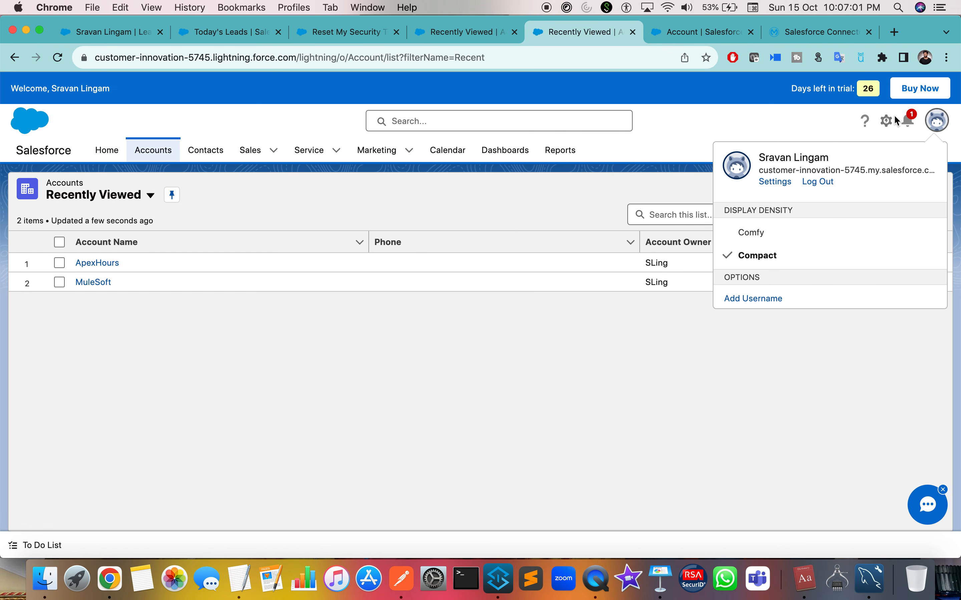
{"action": "left_click", "coordinate": [908, 120]}
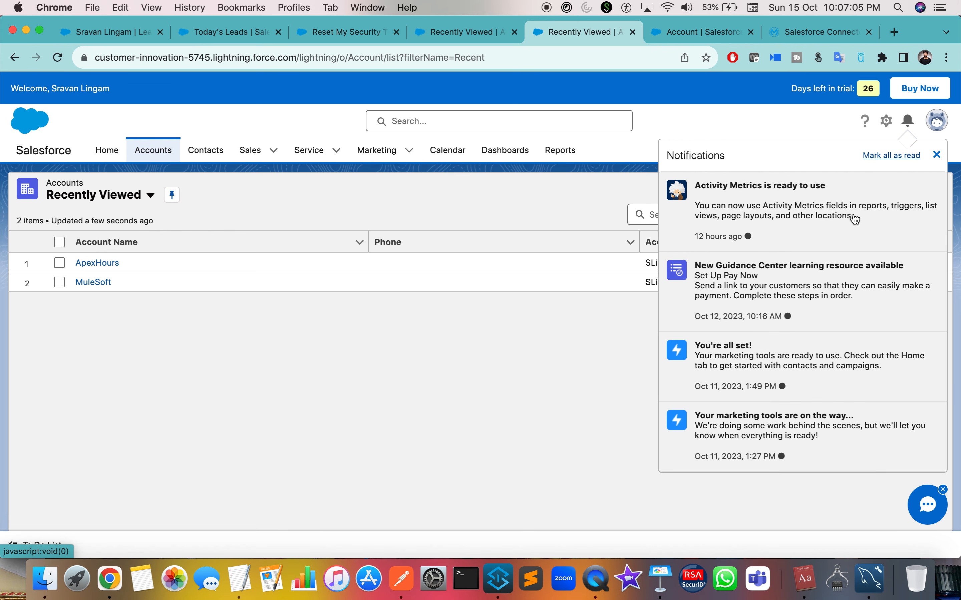
Comment out the Type line with //, resend the request, and resume the debugger.
{"action": "left_click", "coordinate": [524, 369]}
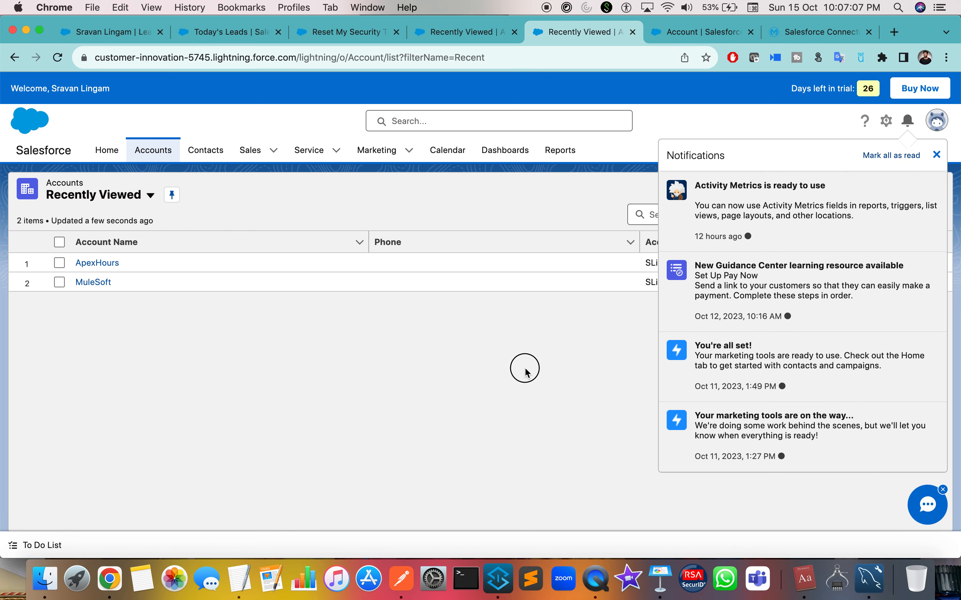
{"action": "key", "text": "ctrl+Right"}
{"action": "key", "text": "ctrl+Right"}
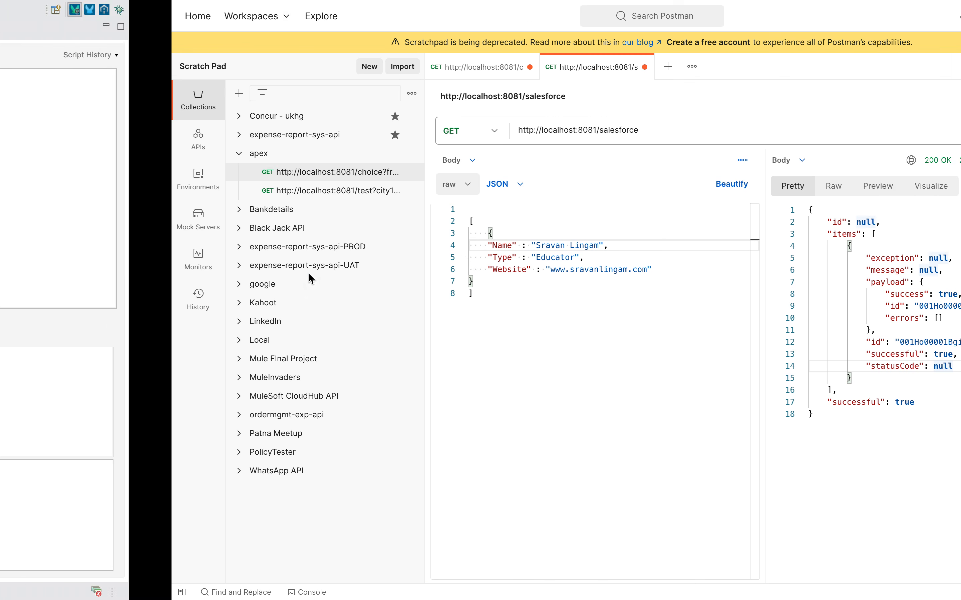
{"action": "left_click", "coordinate": [314, 257]}
{"action": "key", "text": "ctrl+slash"}
{"action": "left_click", "coordinate": [876, 131]}
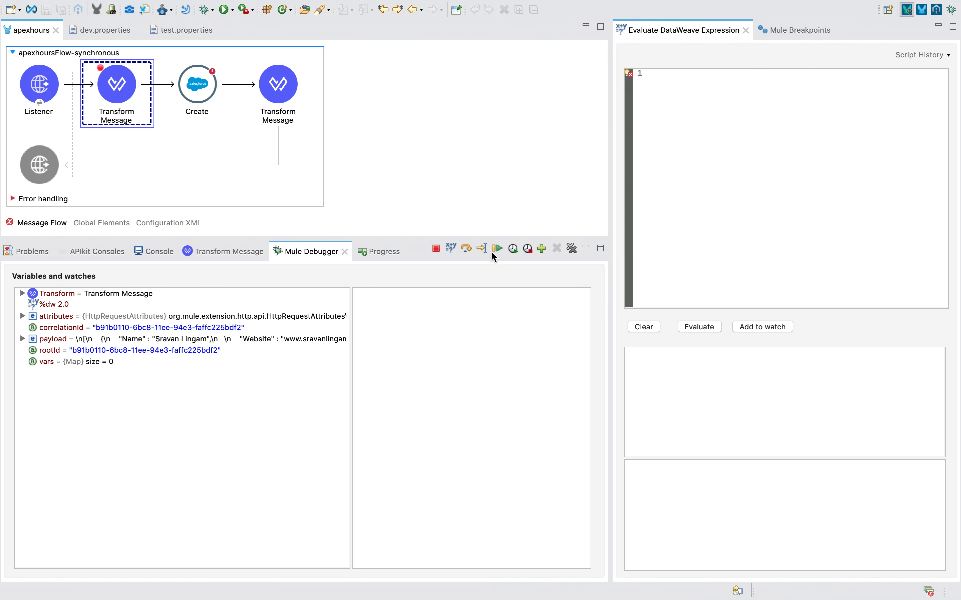
{"action": "left_click", "coordinate": [496, 249]}
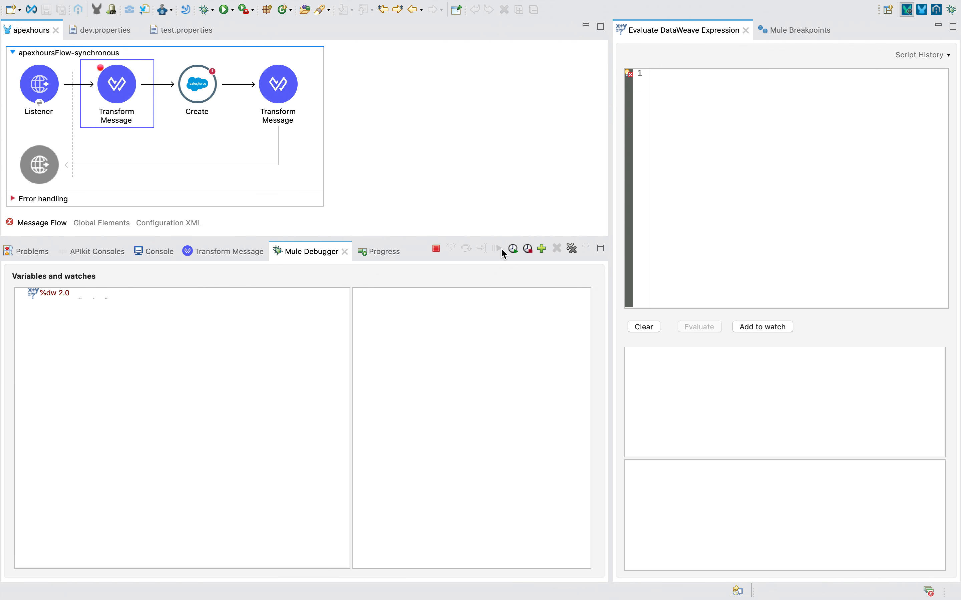
{"action": "key", "text": "ctrl+Right"}
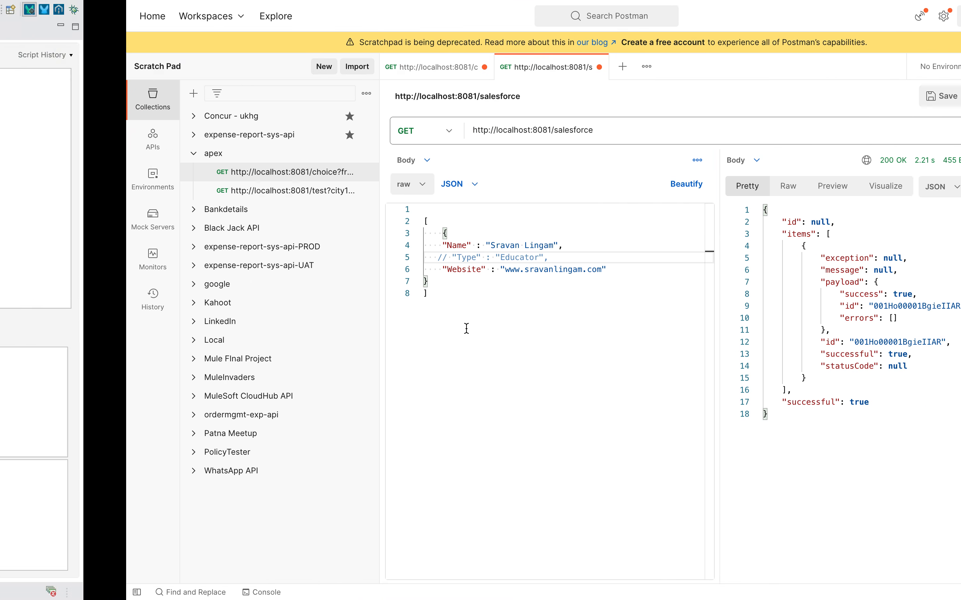
Reload Salesforce accounts and open the MuleSoft account record to check it.
{"action": "key", "text": "ctrl+Left"}
{"action": "key", "text": "ctrl+Left"}
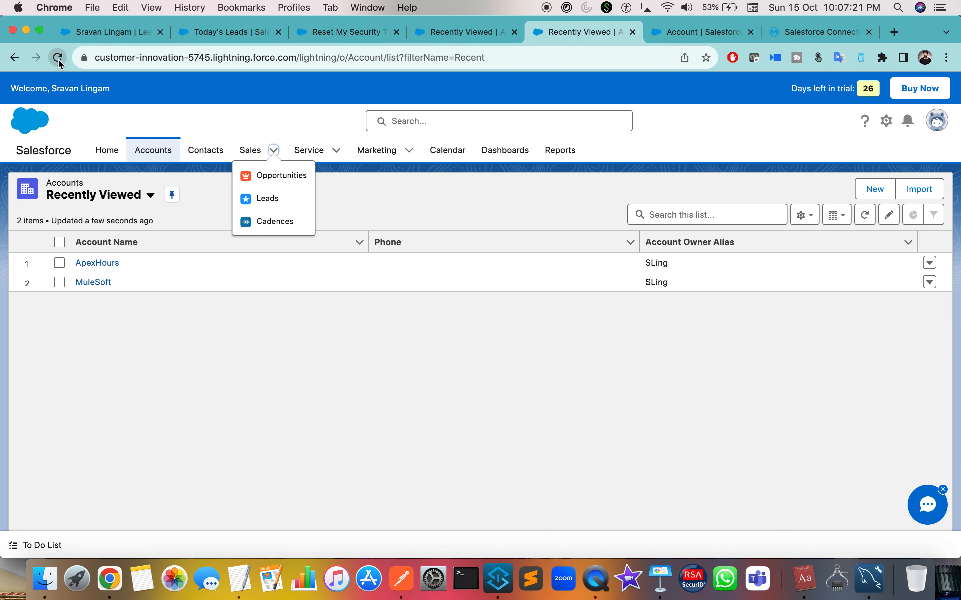
{"action": "left_click", "coordinate": [58, 58]}
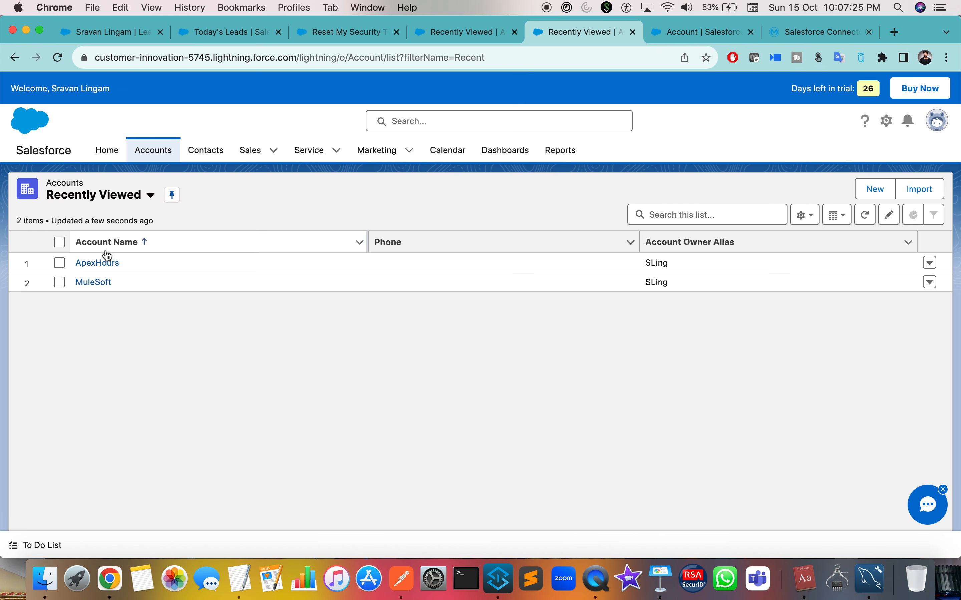
{"action": "left_click", "coordinate": [94, 282]}
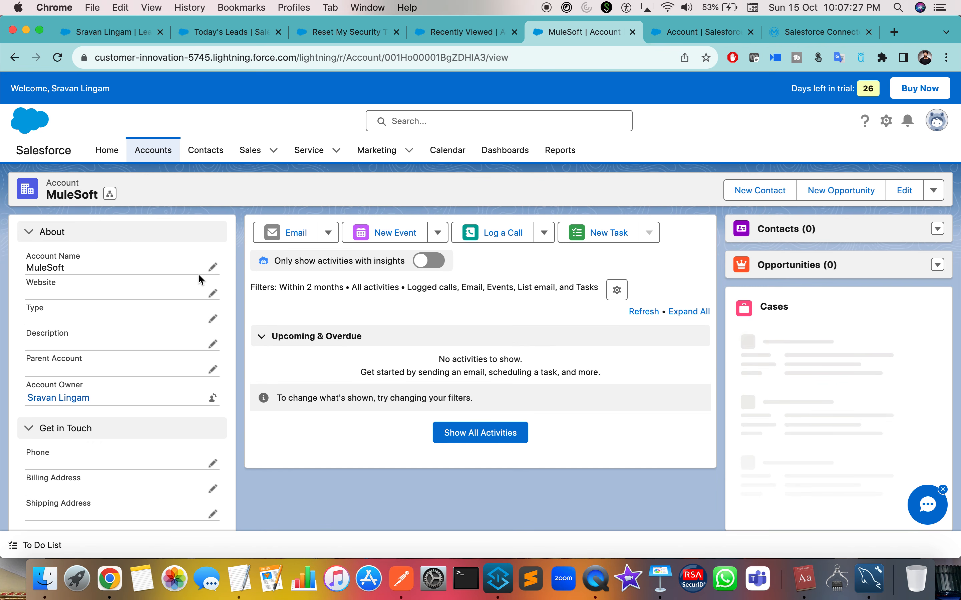
{"action": "scroll", "coordinate": [152, 312], "scroll_direction": "down", "scroll_amount": 5}
{"action": "scroll", "coordinate": [150, 318], "scroll_direction": "up", "scroll_amount": 5}
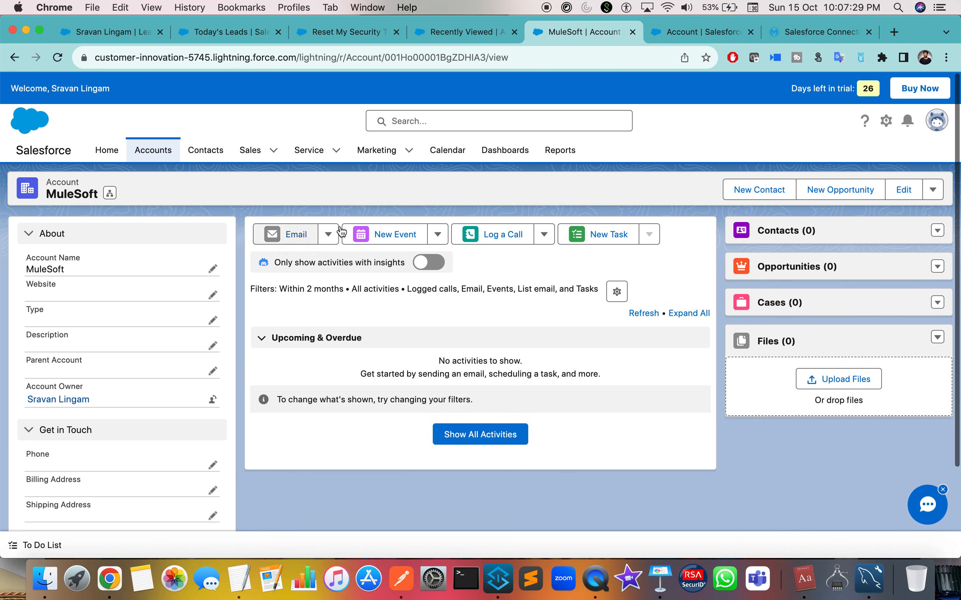
{"action": "key", "text": "ctrl+Right"}
{"action": "key", "text": "ctrl+Right"}
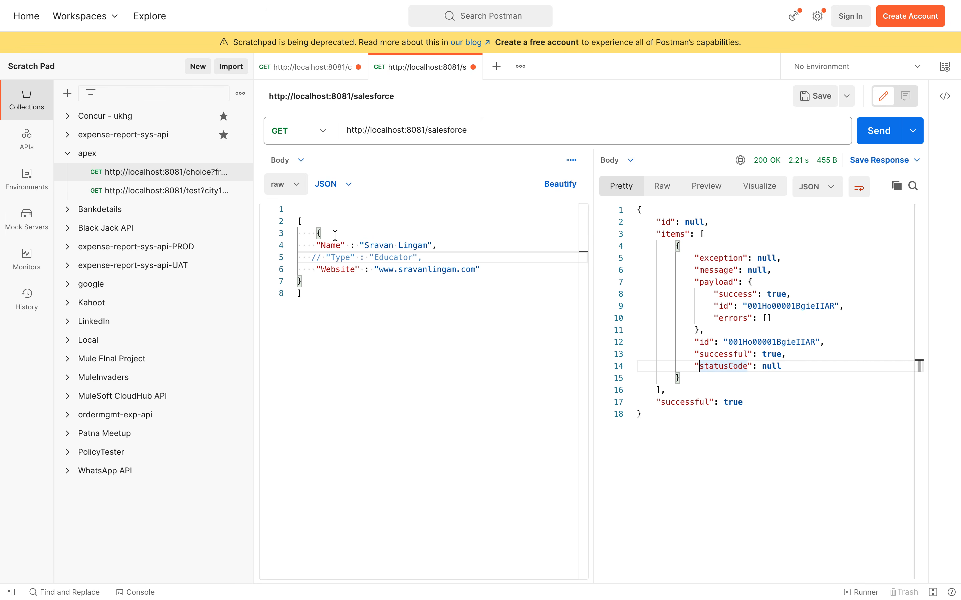
Comment out the Website line, send, view the resulting error, and resume the flow.
{"action": "left_click", "coordinate": [309, 269]}
{"action": "key", "text": "super+slash"}
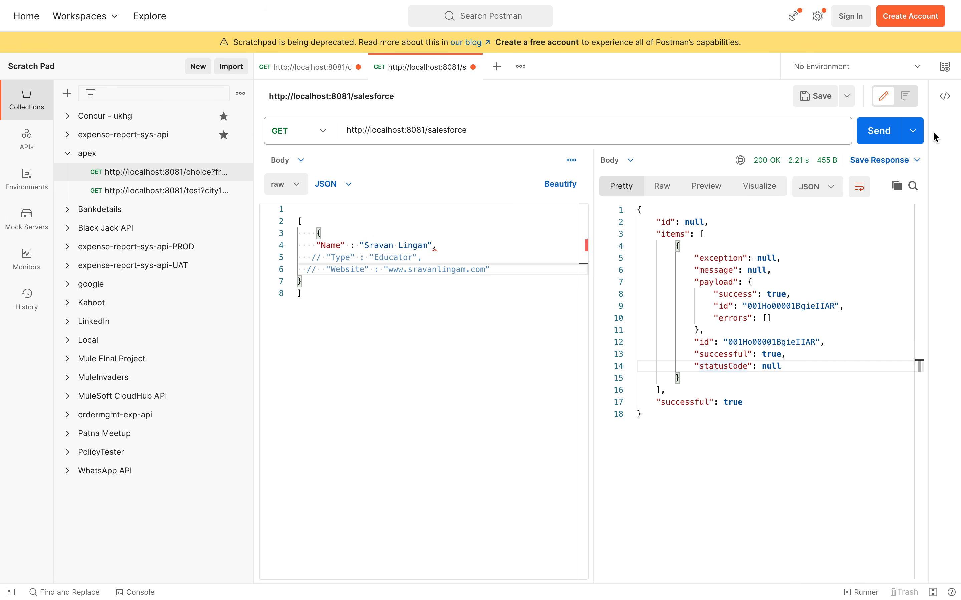
{"action": "left_click", "coordinate": [881, 135]}
{"action": "key", "text": "ctrl+Left"}
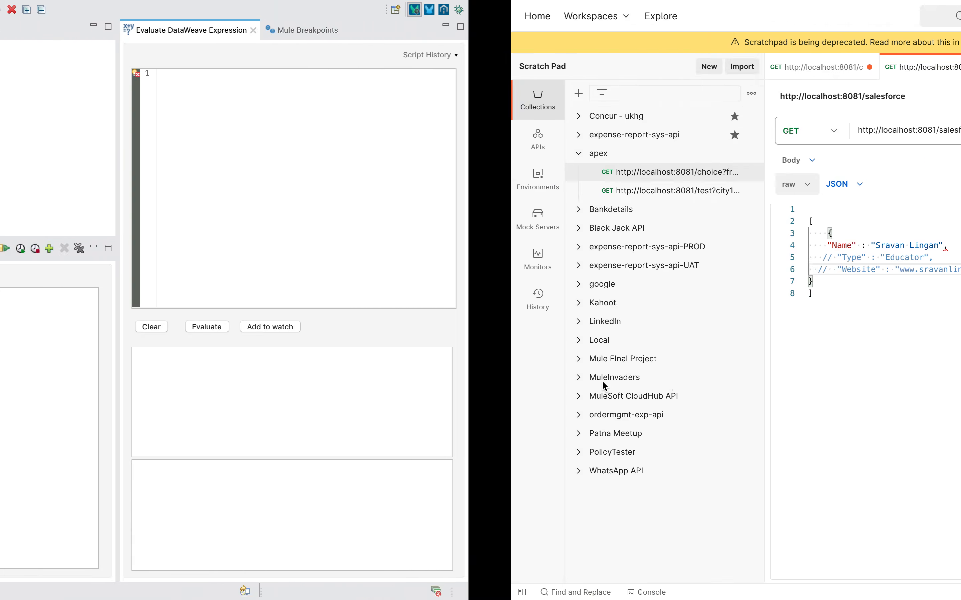
{"action": "left_click", "coordinate": [496, 249]}
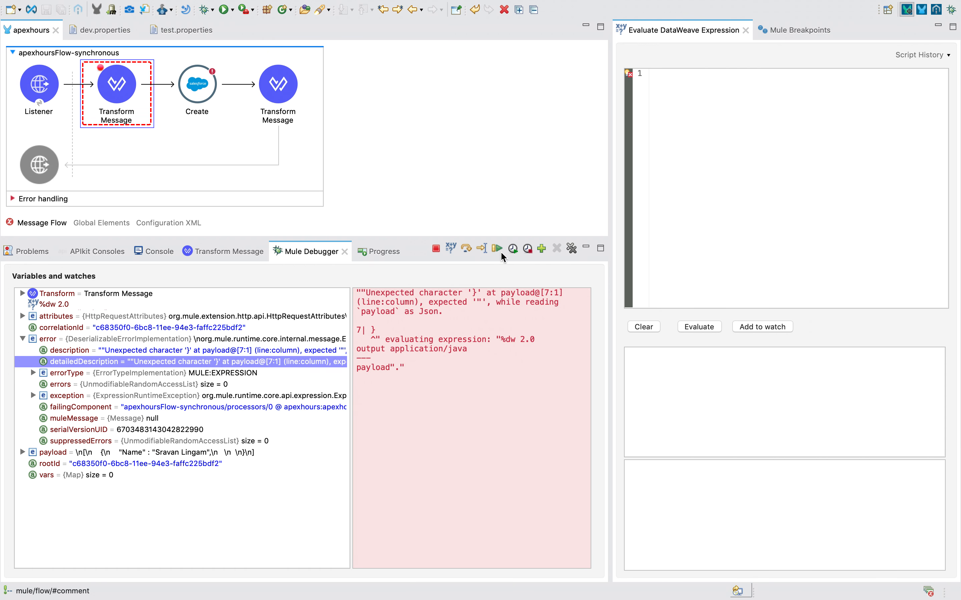
{"action": "left_click", "coordinate": [497, 248]}
{"action": "key", "text": "ctrl+Right"}
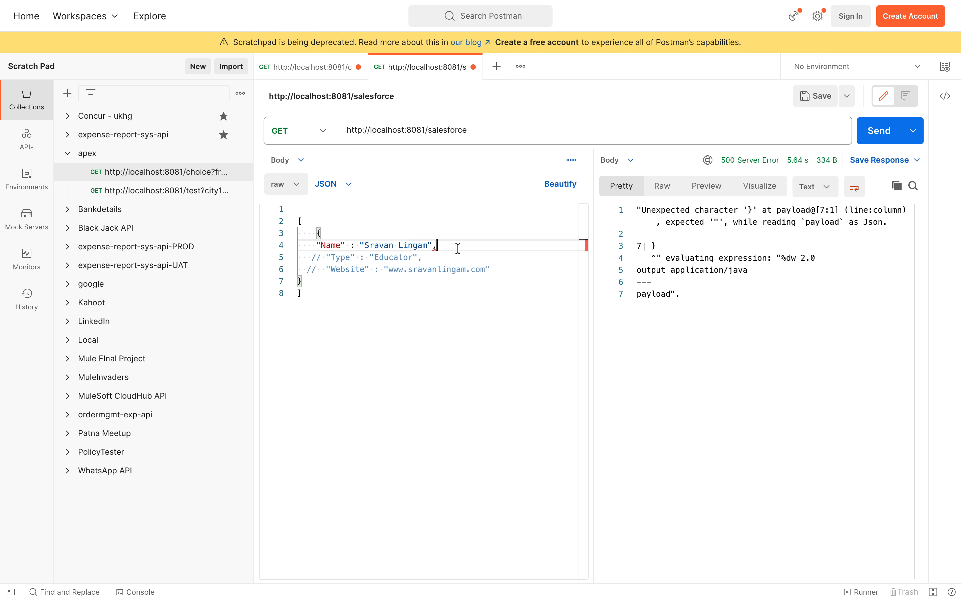
Resend the comma-fixed, Name-only request and confirm 200 OK with a new record id.
{"action": "left_click", "coordinate": [878, 131]}
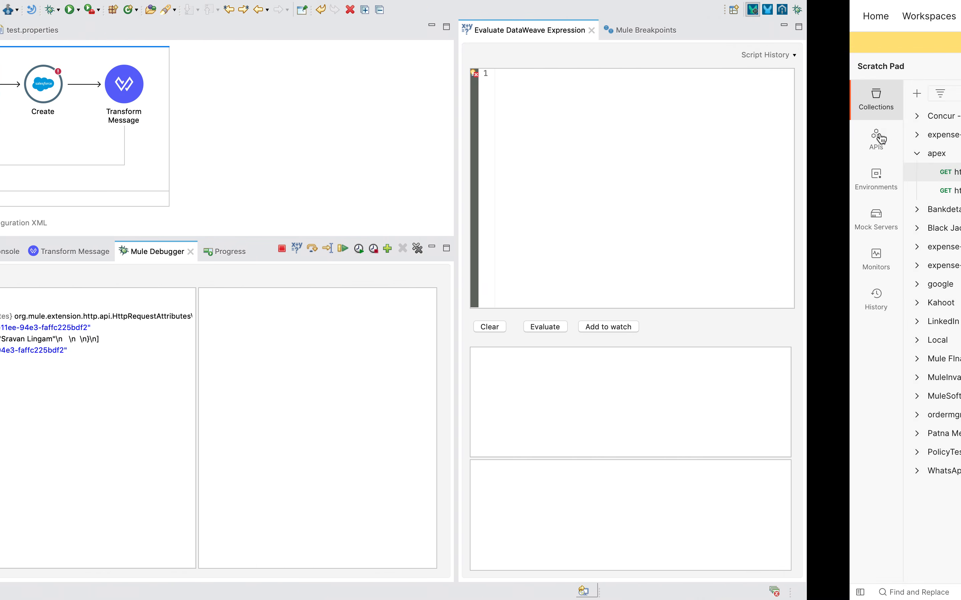
{"action": "left_click", "coordinate": [493, 248]}
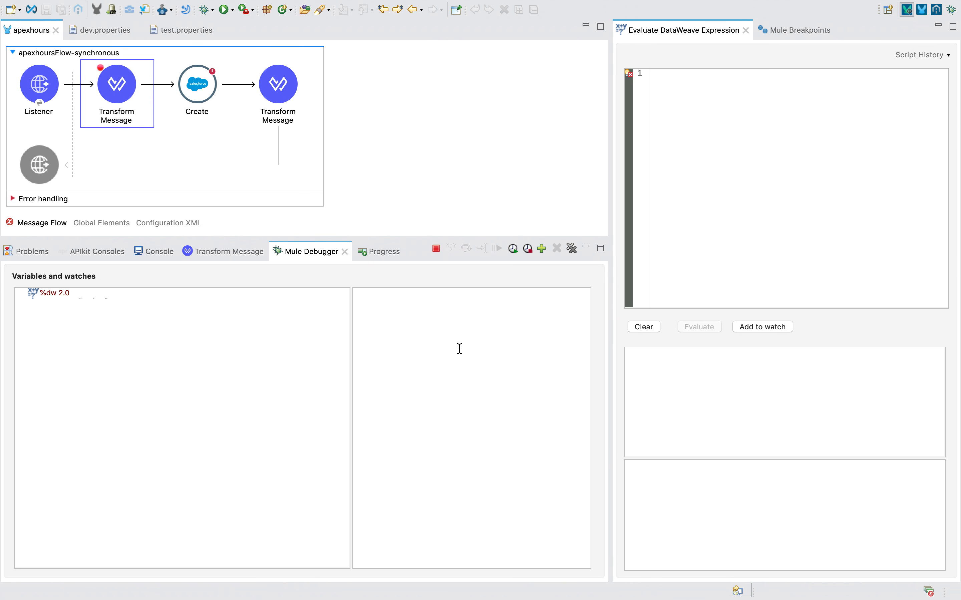
{"action": "key", "text": "ctrl+Right"}
{"action": "left_click_drag", "start_coordinate": [776, 412], "coordinate": [488, 312]}
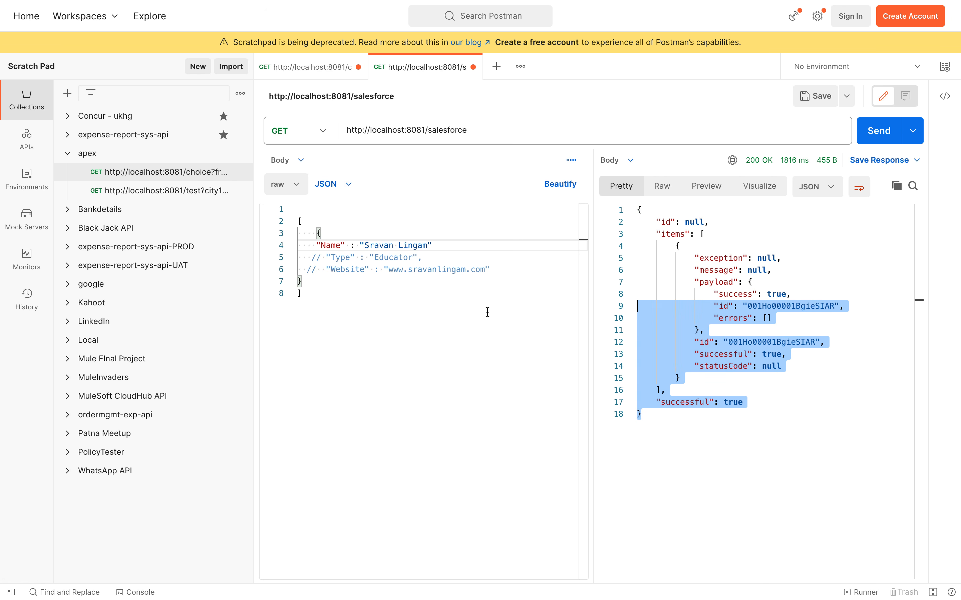
{"action": "key", "text": "ctrl+Left"}
{"action": "key", "text": "ctrl+Left"}
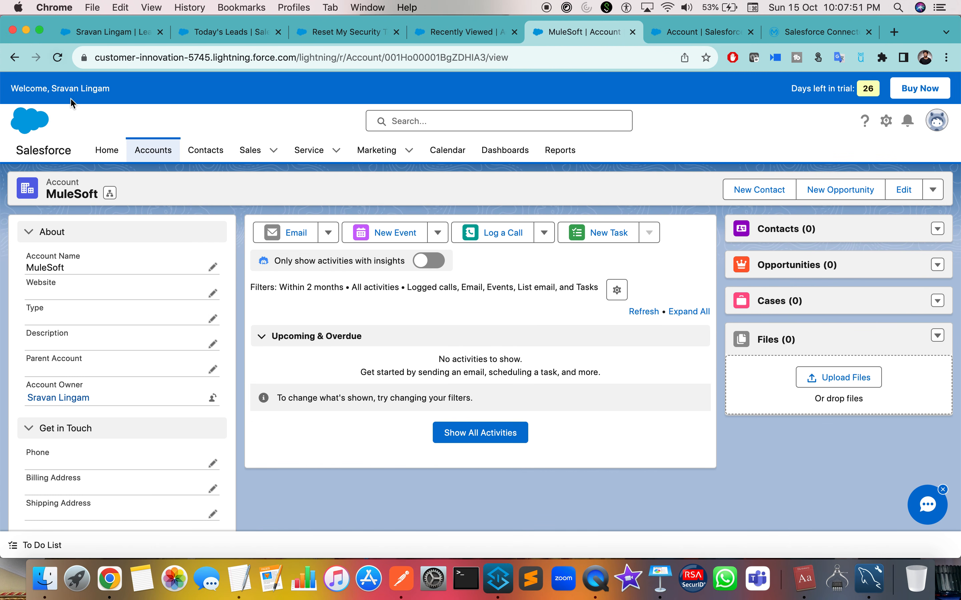
Browse Accounts and the profile panel, cancelling a switch to Comfy display density.
{"action": "left_click", "coordinate": [155, 153]}
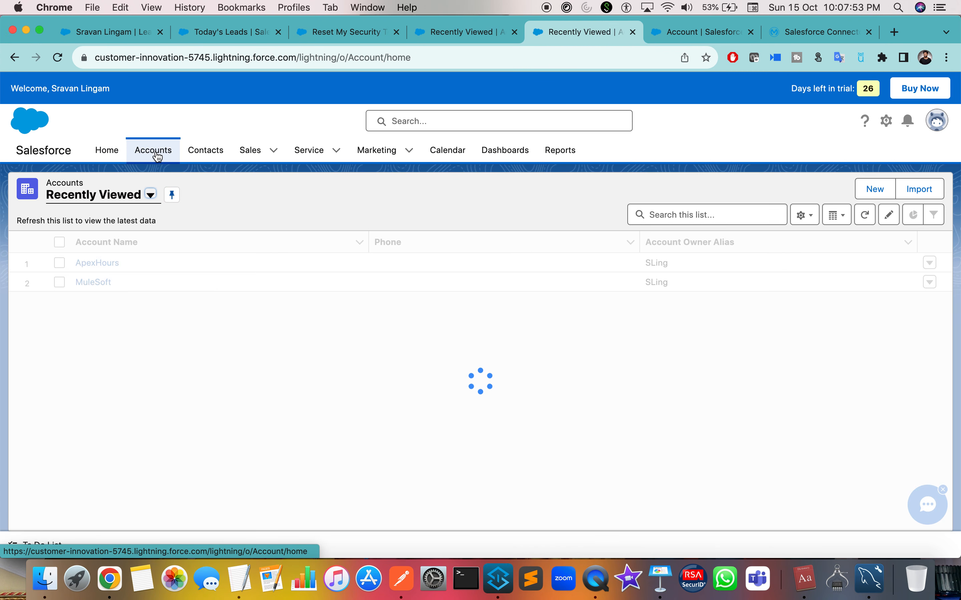
{"action": "left_click", "coordinate": [273, 150]}
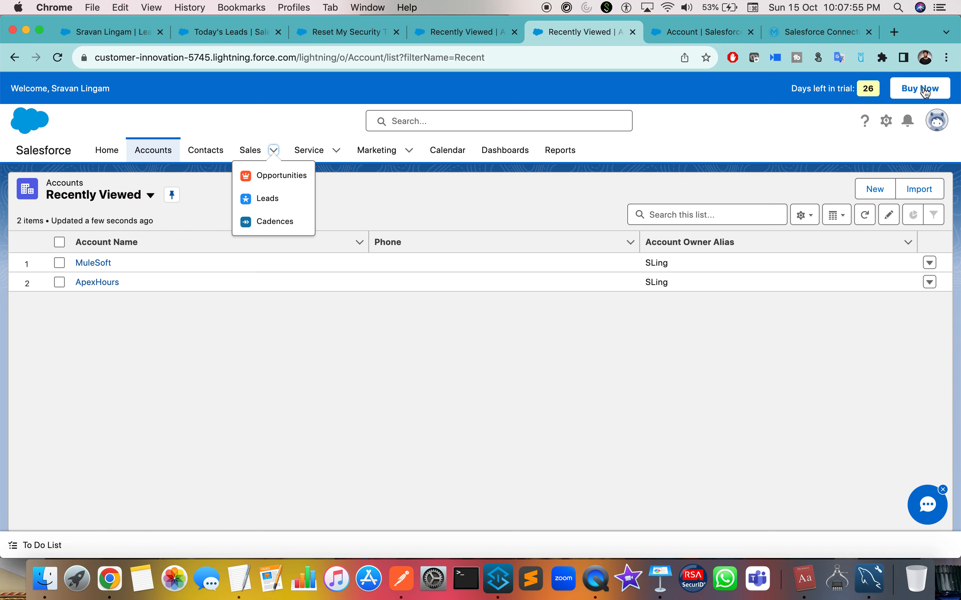
{"action": "left_click", "coordinate": [936, 119]}
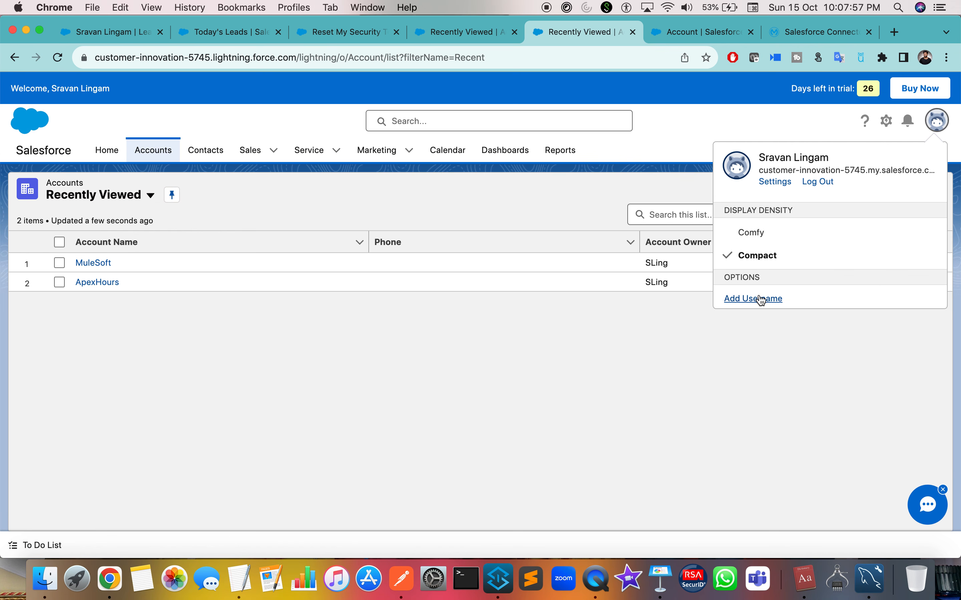
{"action": "left_click", "coordinate": [770, 240]}
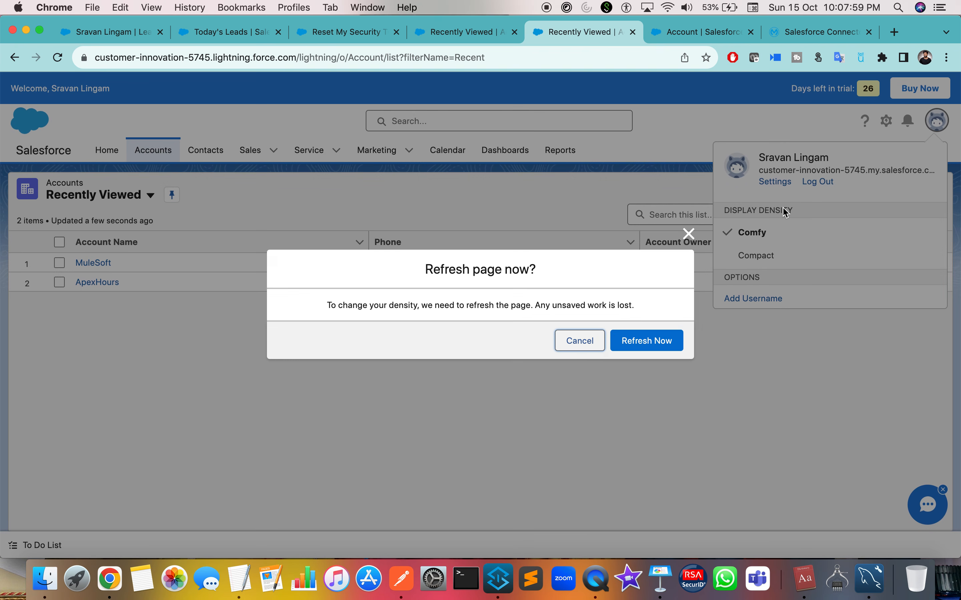
{"action": "left_click", "coordinate": [583, 341]}
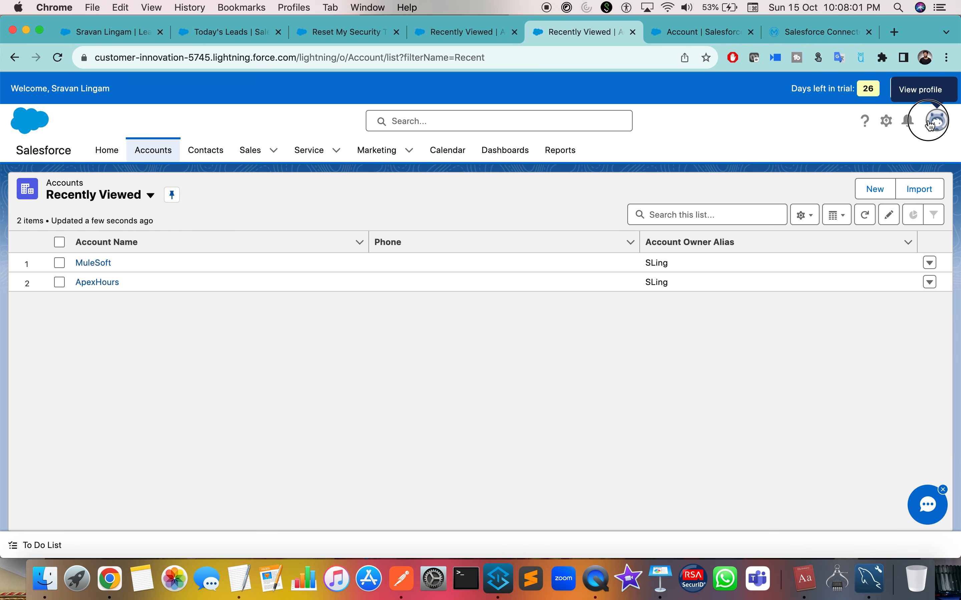
Log out of Salesforce and sign back in with the account password.
{"action": "left_click", "coordinate": [929, 125]}
{"action": "left_click", "coordinate": [820, 186]}
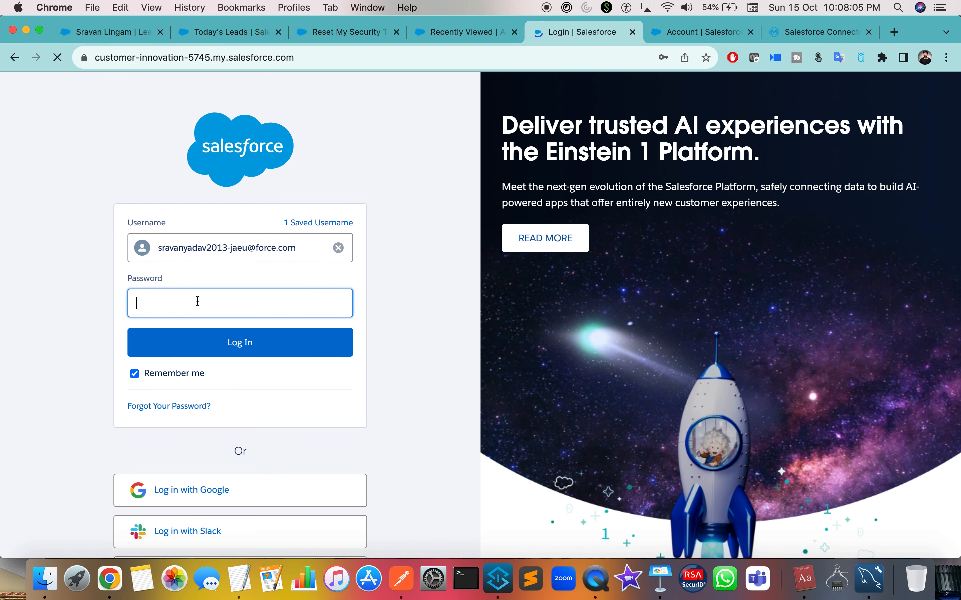
{"action": "left_click", "coordinate": [196, 300]}
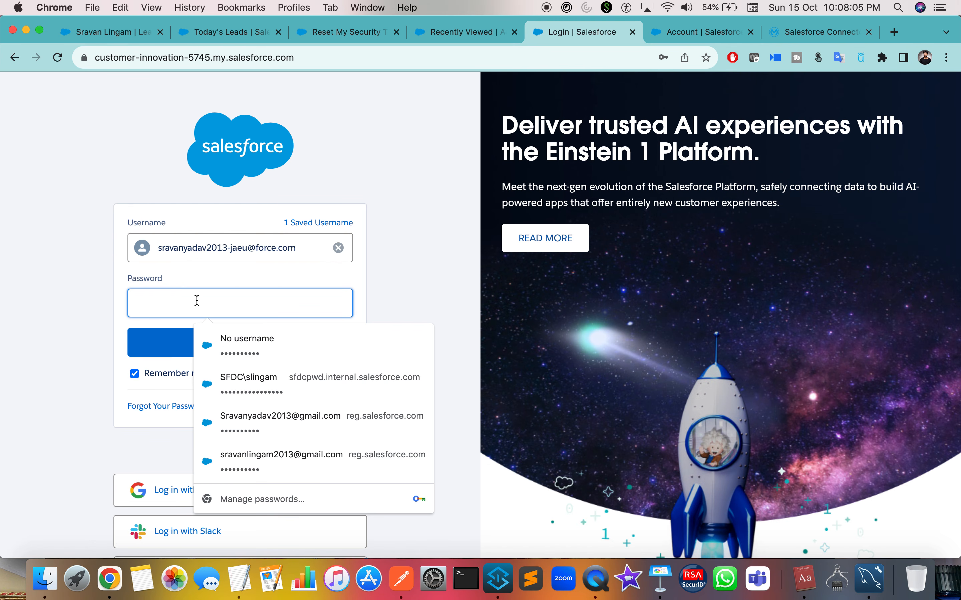
{"action": "type", "text": "••"}
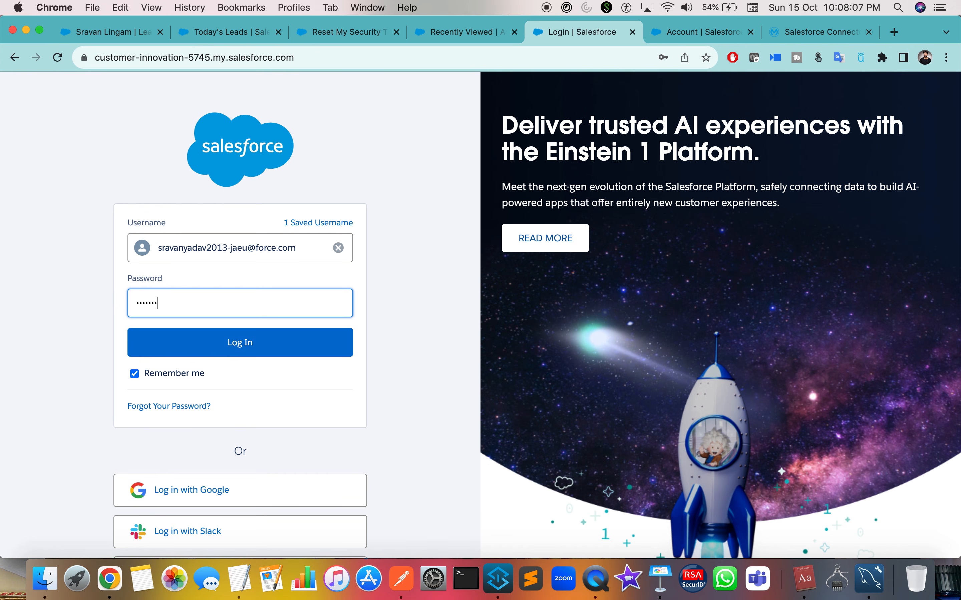
{"action": "left_click", "coordinate": [171, 342]}
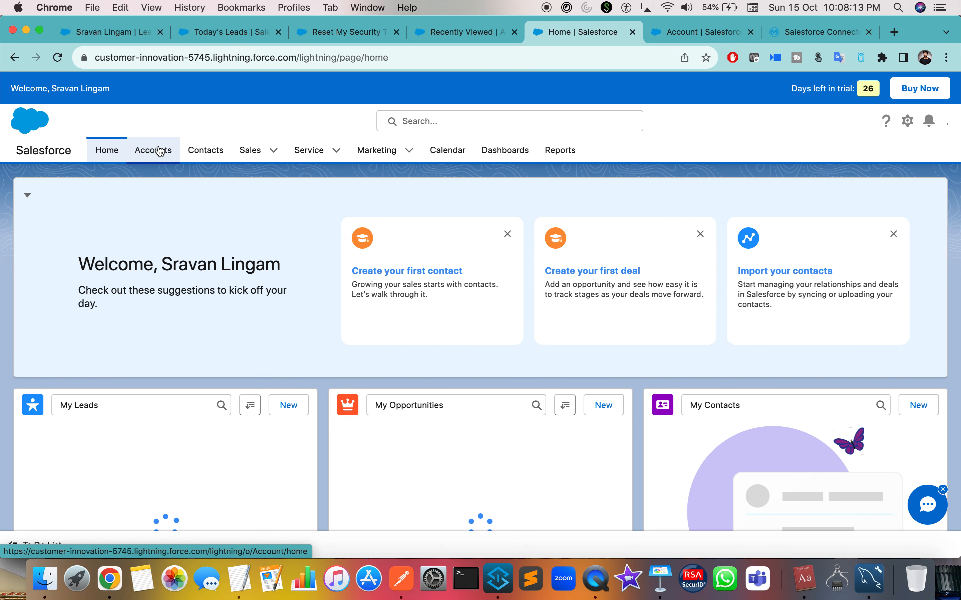
Open the Accounts list, then the empty Contacts list, before returning to Anypoint Studio.
{"action": "left_click", "coordinate": [158, 150]}
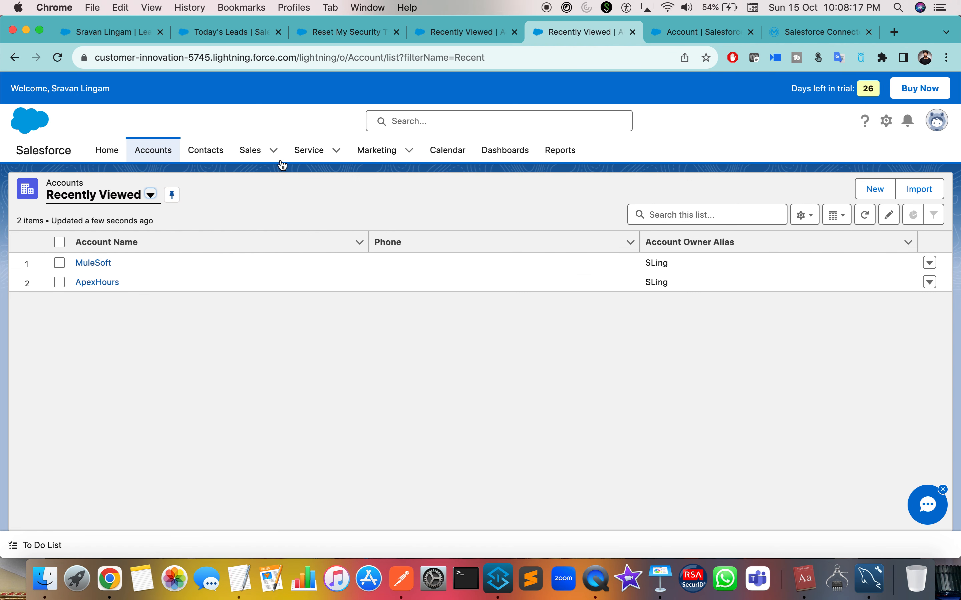
{"action": "left_click", "coordinate": [254, 151]}
{"action": "left_click", "coordinate": [218, 155]}
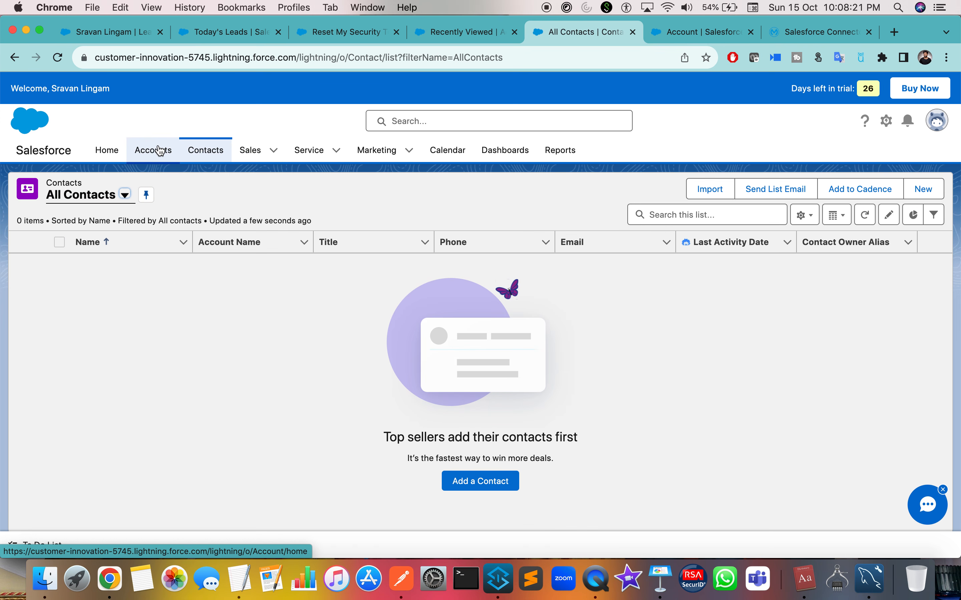
{"action": "key", "text": "ctrl+Right"}
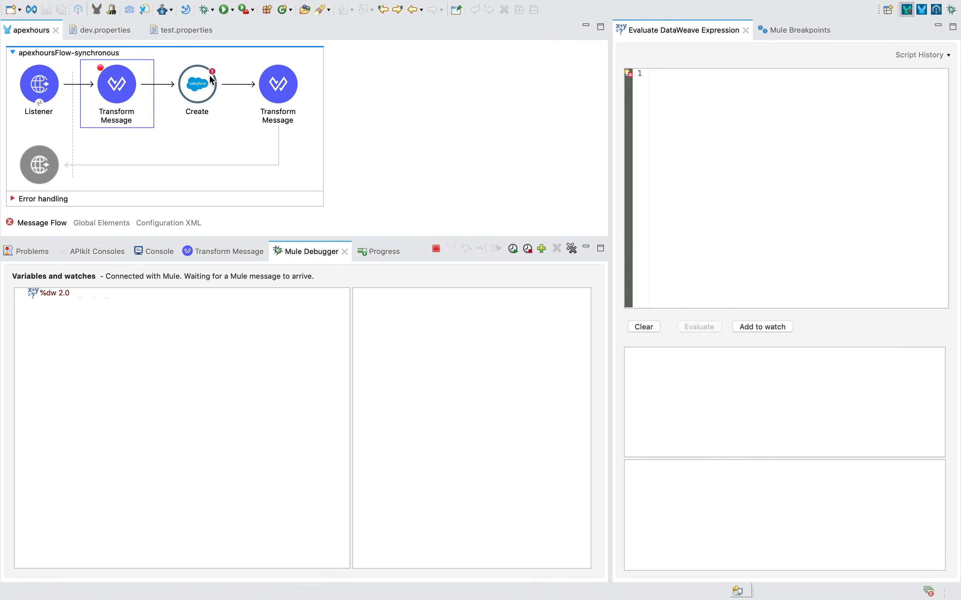
Check the Salesforce Create step's object type, leaving it set to Account.
{"action": "left_click", "coordinate": [211, 81]}
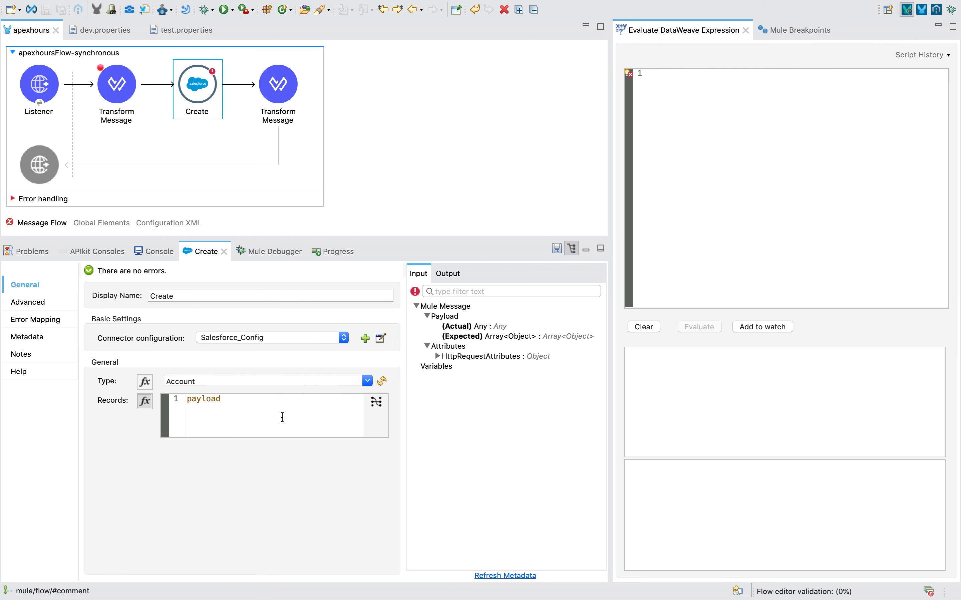
{"action": "left_click", "coordinate": [367, 382]}
{"action": "left_click", "coordinate": [368, 381]}
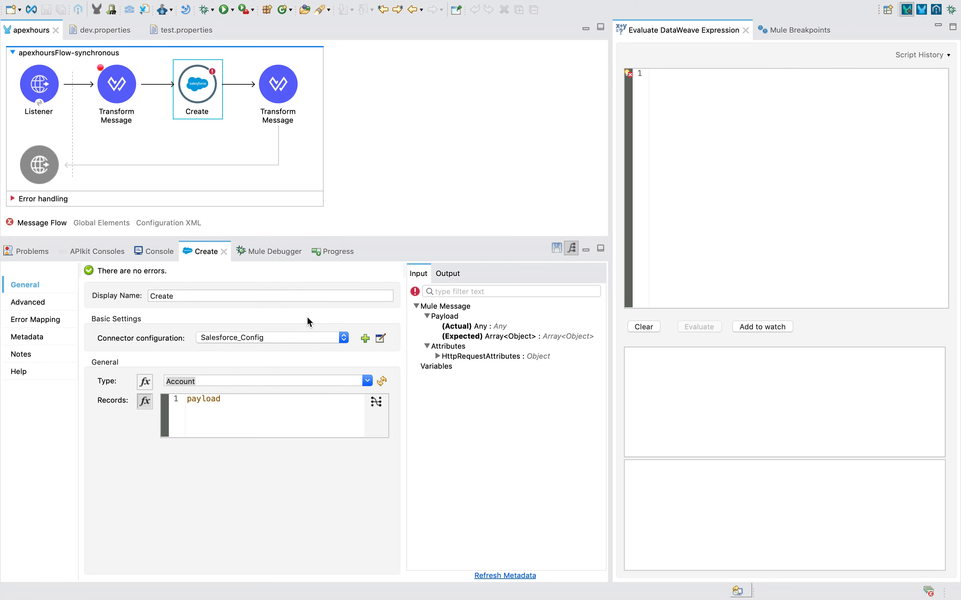
{"action": "left_click", "coordinate": [444, 136]}
Stop the apexhours project, check the console, then run apexhours again.
{"action": "right_click", "coordinate": [444, 137]}
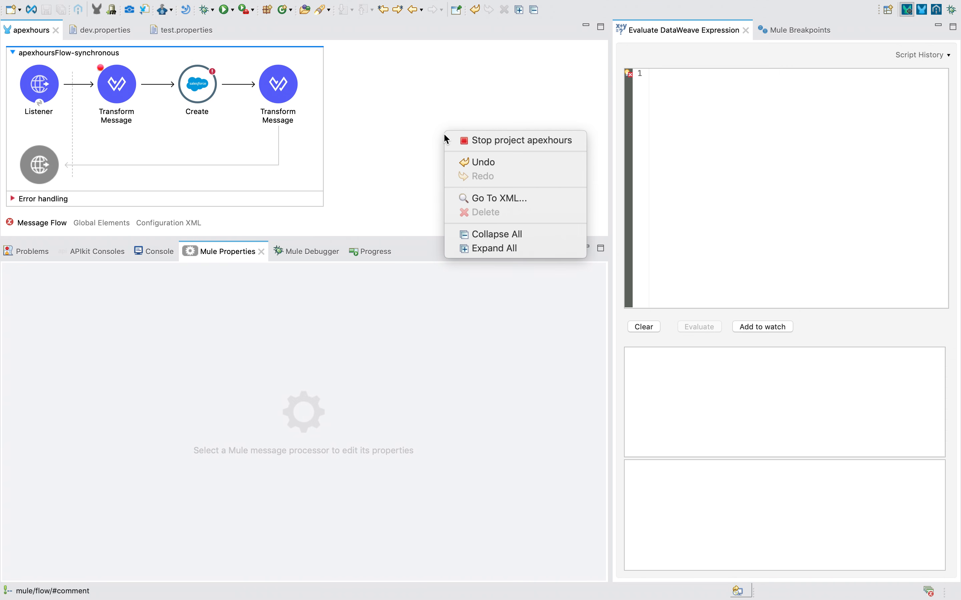
{"action": "left_click", "coordinate": [457, 146]}
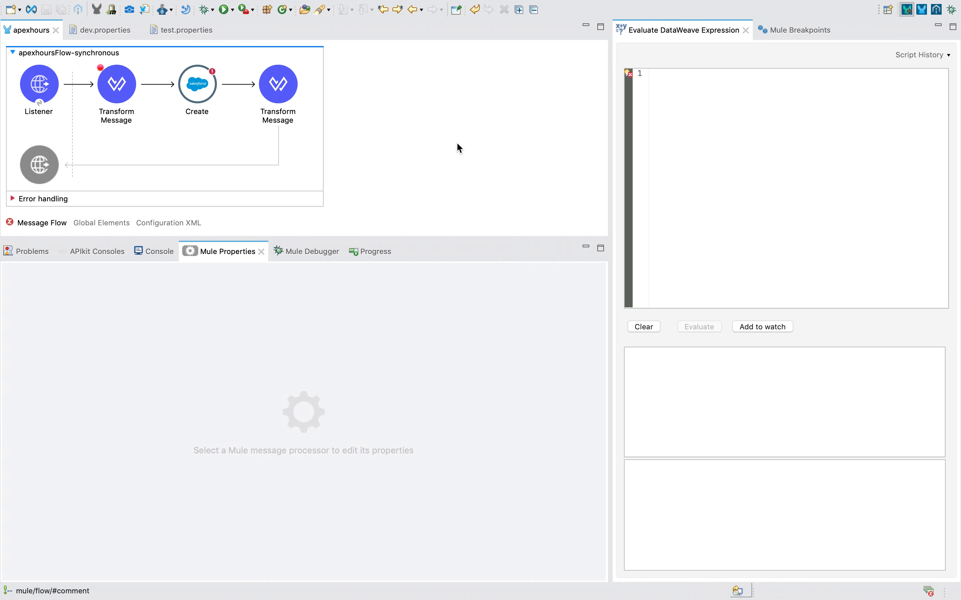
{"action": "left_click", "coordinate": [155, 253]}
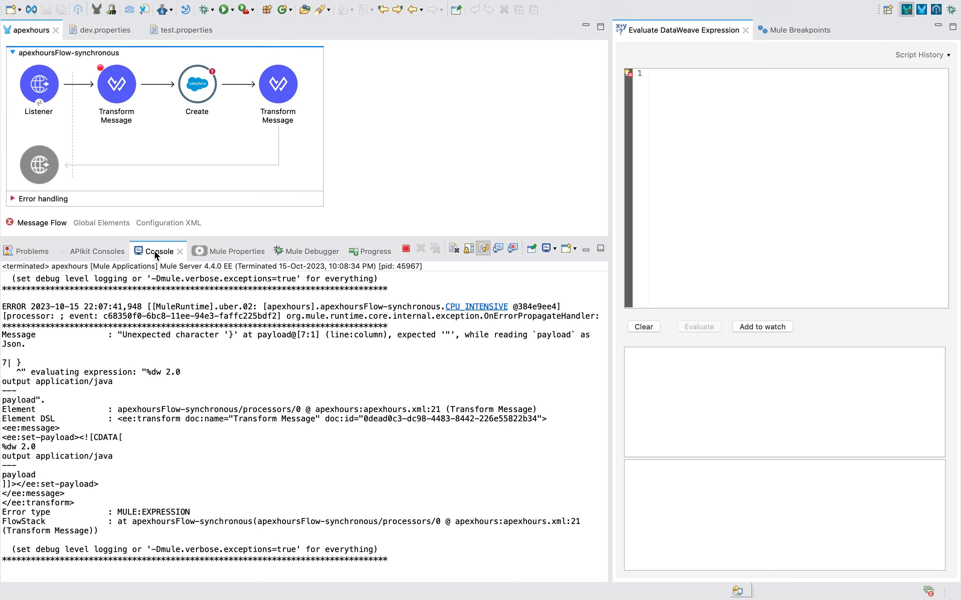
{"action": "left_click", "coordinate": [406, 135]}
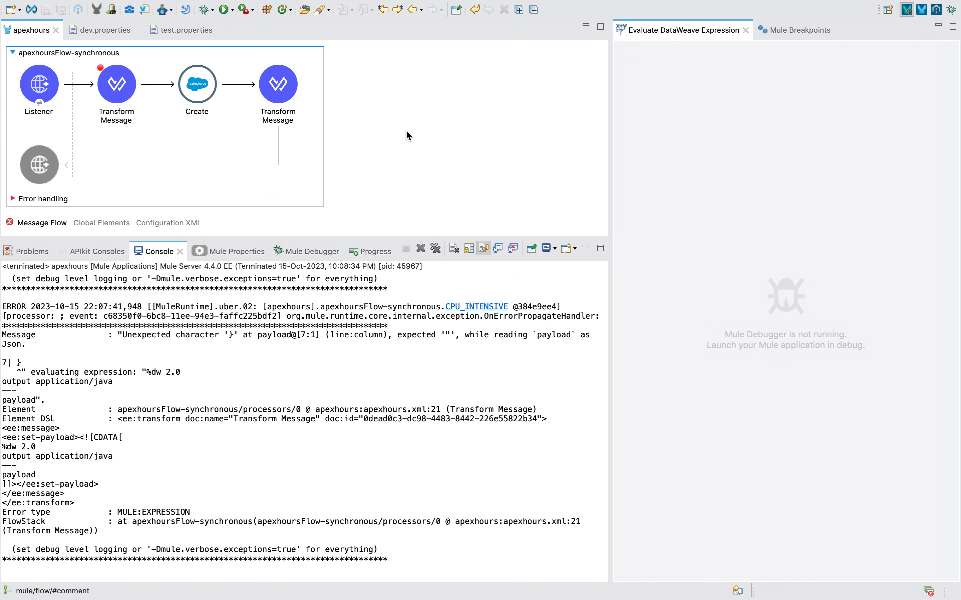
{"action": "right_click", "coordinate": [407, 131]}
{"action": "left_click", "coordinate": [426, 138]}
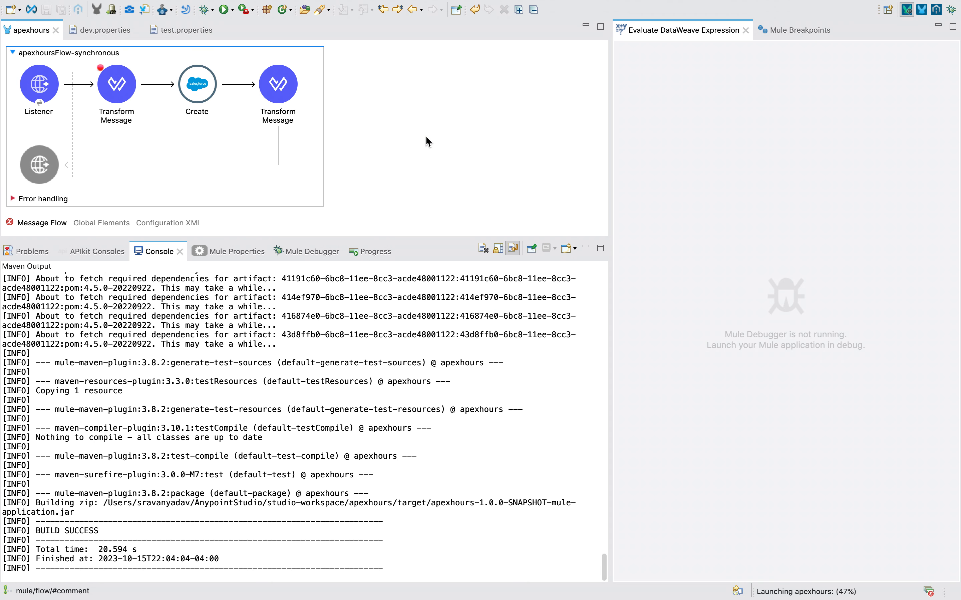
{"action": "key", "text": "ctrl+Left"}
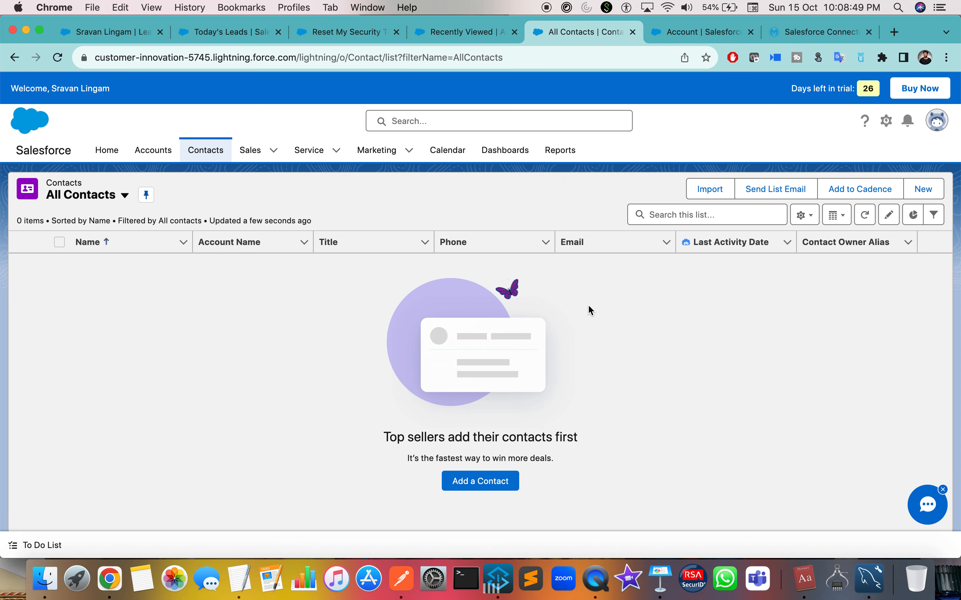
Refresh the Accounts list and switch its list view to All Accounts.
{"action": "left_click", "coordinate": [145, 150]}
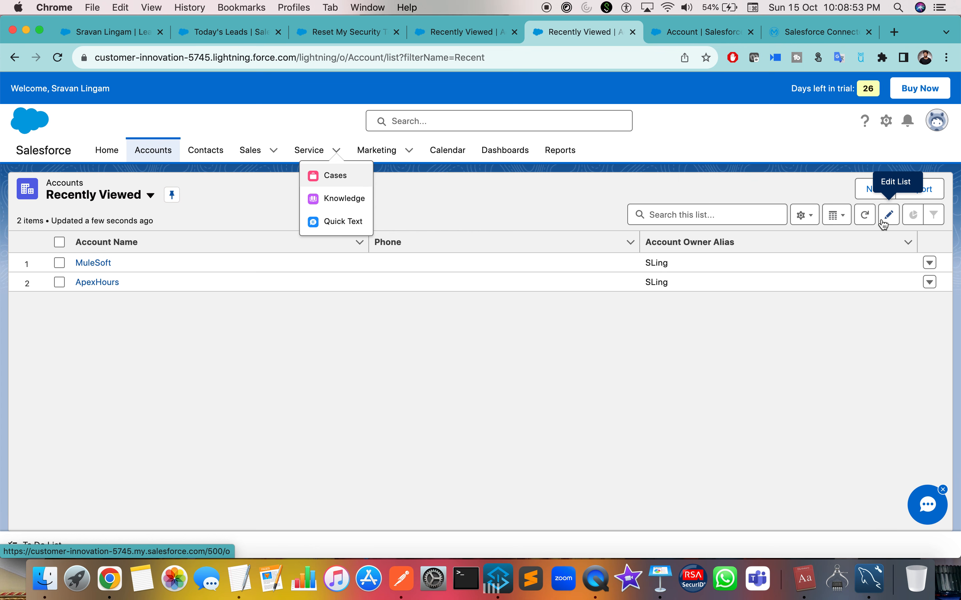
{"action": "left_click", "coordinate": [864, 215]}
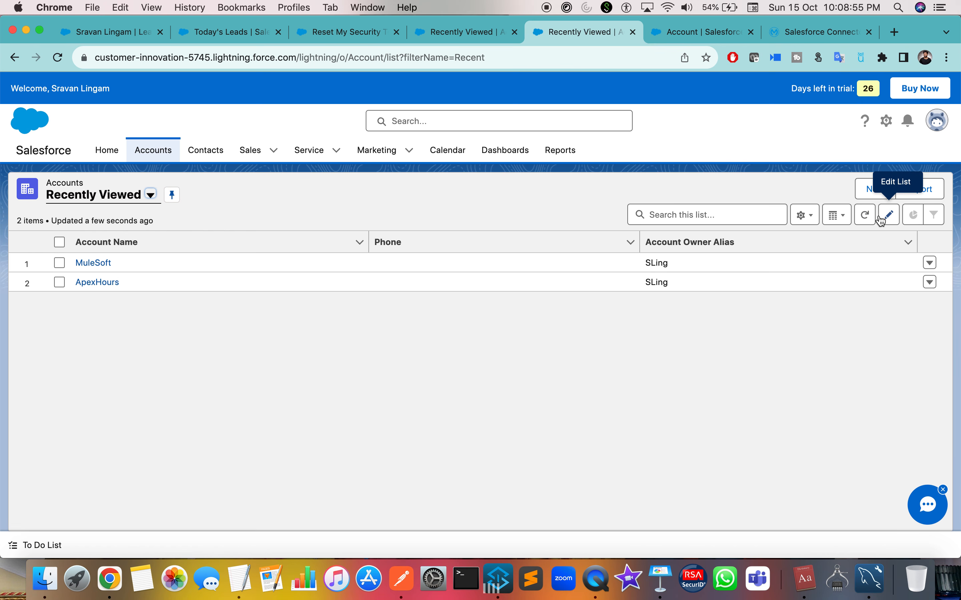
{"action": "left_click", "coordinate": [113, 192]}
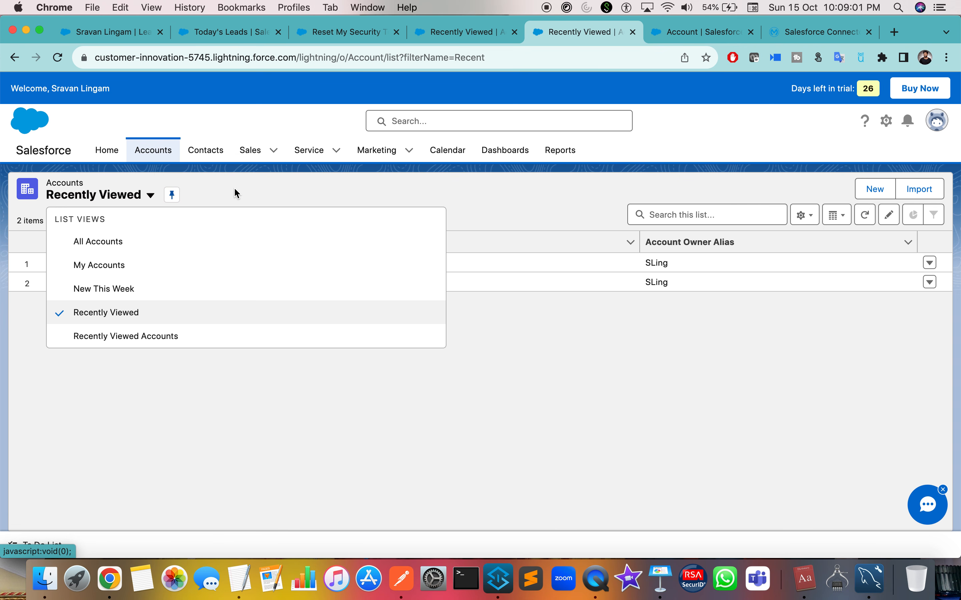
{"action": "left_click", "coordinate": [124, 194]}
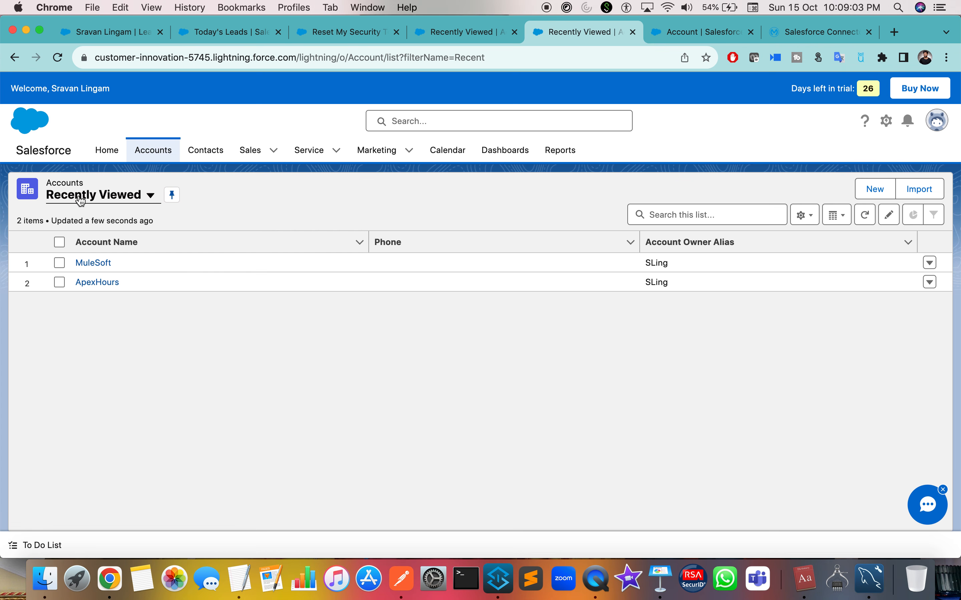
{"action": "left_click", "coordinate": [105, 201]}
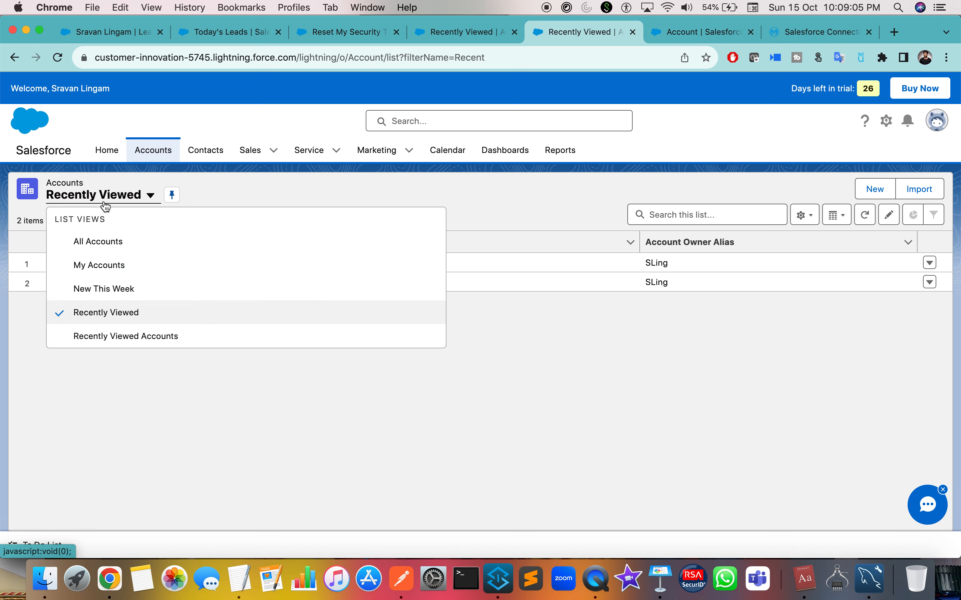
{"action": "left_click", "coordinate": [95, 243]}
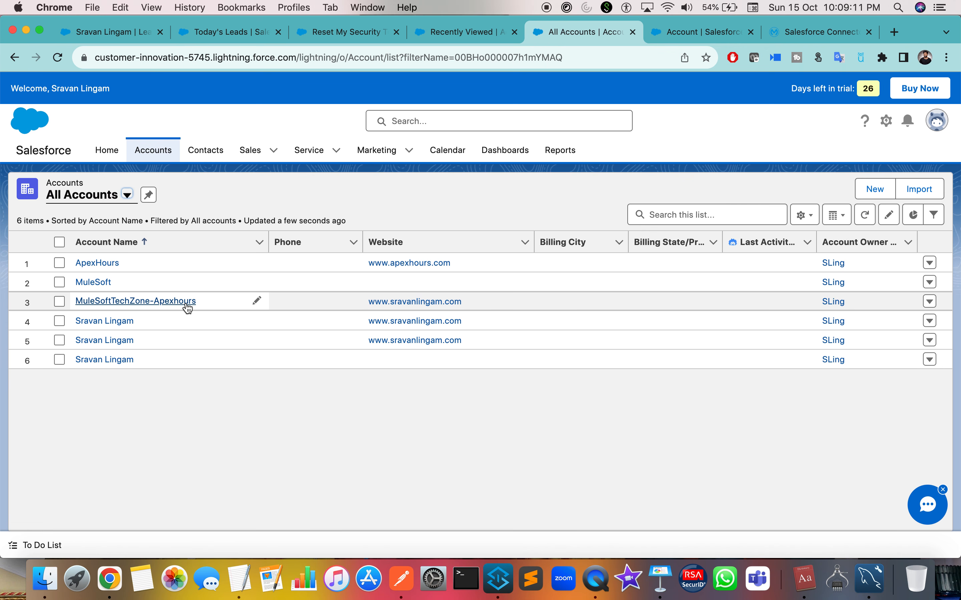
{"action": "left_click", "coordinate": [106, 199]}
{"action": "left_click", "coordinate": [105, 244]}
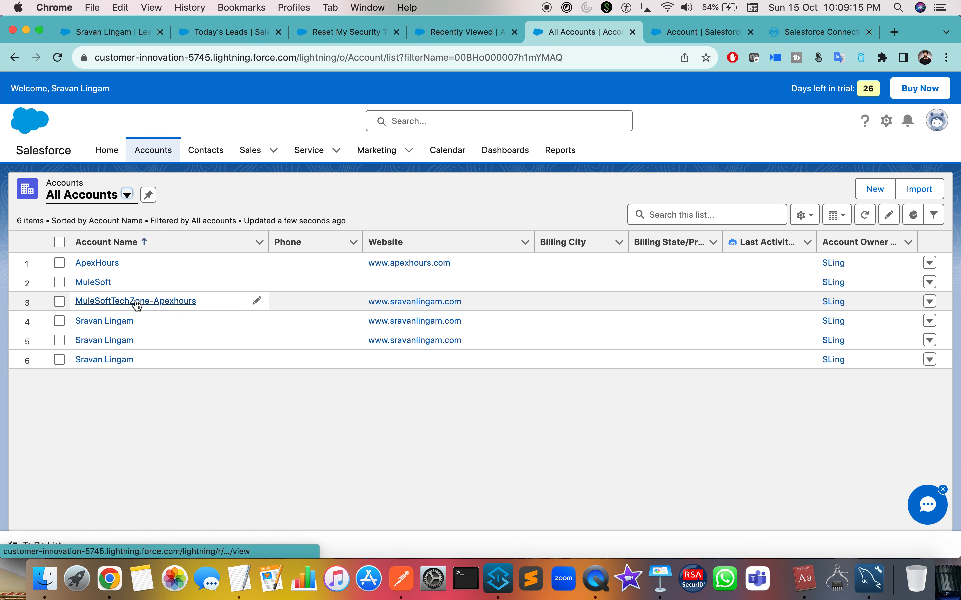
Open the MuleSoftTechZone-Apexhours account record, then check Anypoint Studio.
{"action": "left_click", "coordinate": [137, 301]}
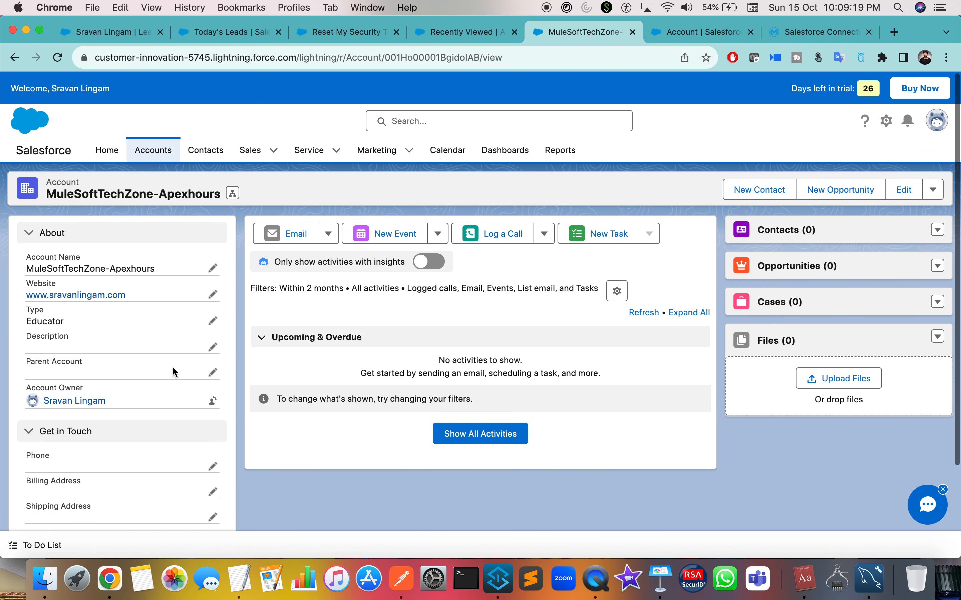
{"action": "key", "text": "ctrl+Right"}
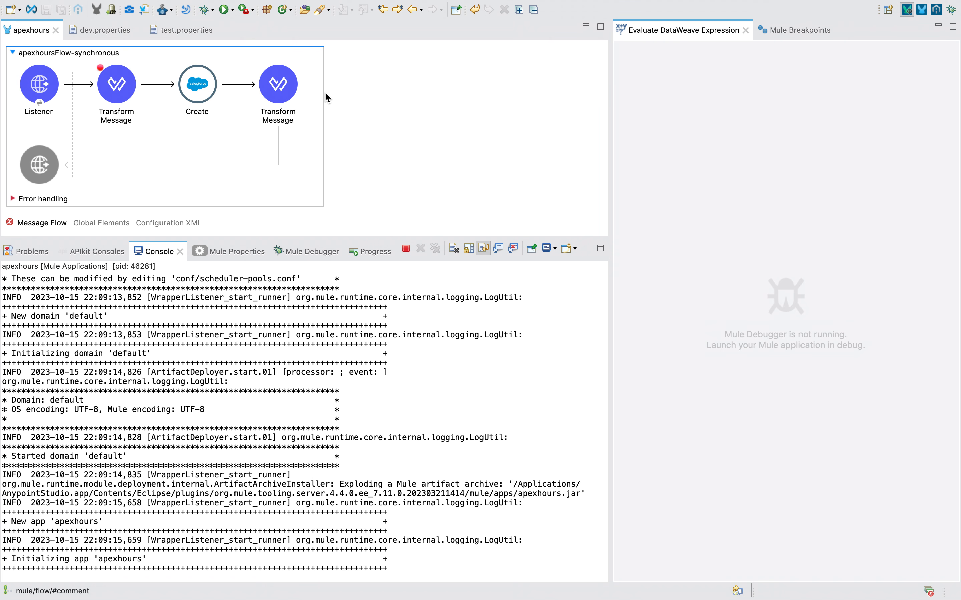
{"action": "scroll", "coordinate": [324, 94], "scroll_direction": "down", "scroll_amount": 2}
{"action": "scroll", "coordinate": [325, 94], "scroll_direction": "up", "scroll_amount": 2}
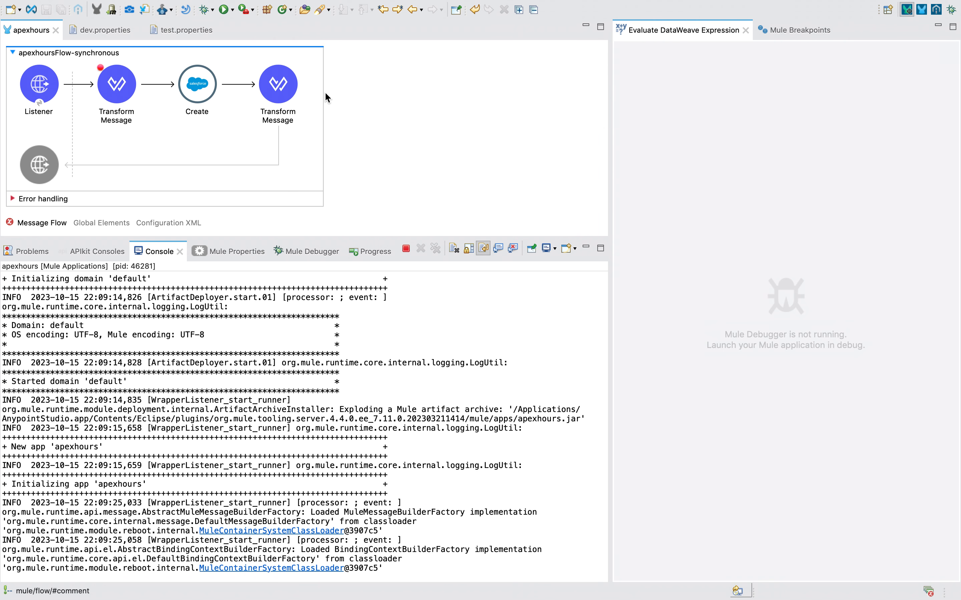
Check the Salesforce account page and the Mule application log, then go to Postman.
{"action": "key", "text": "ctrl+Right"}
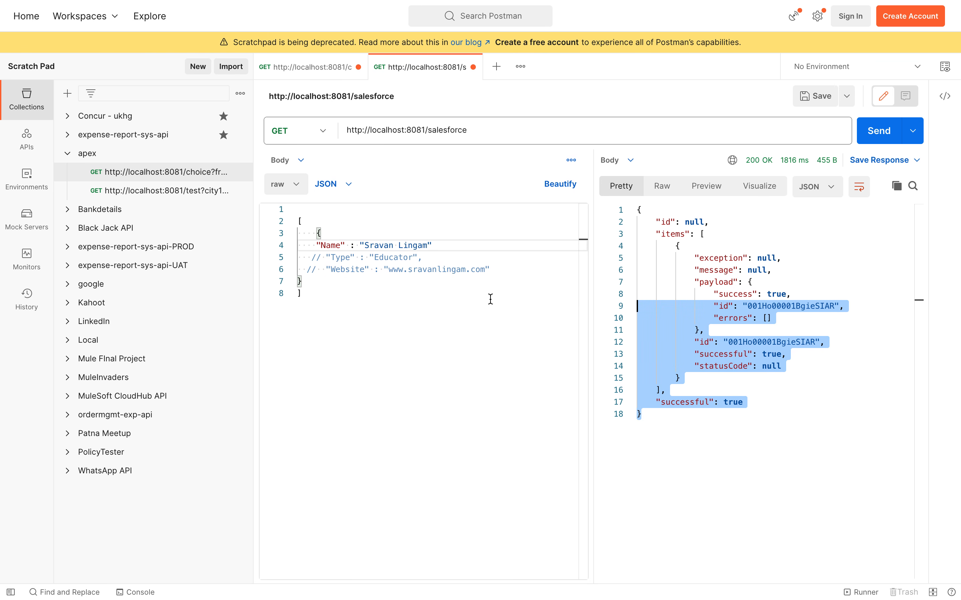
{"action": "key", "text": "ctrl+Left"}
{"action": "key", "text": "ctrl+Left"}
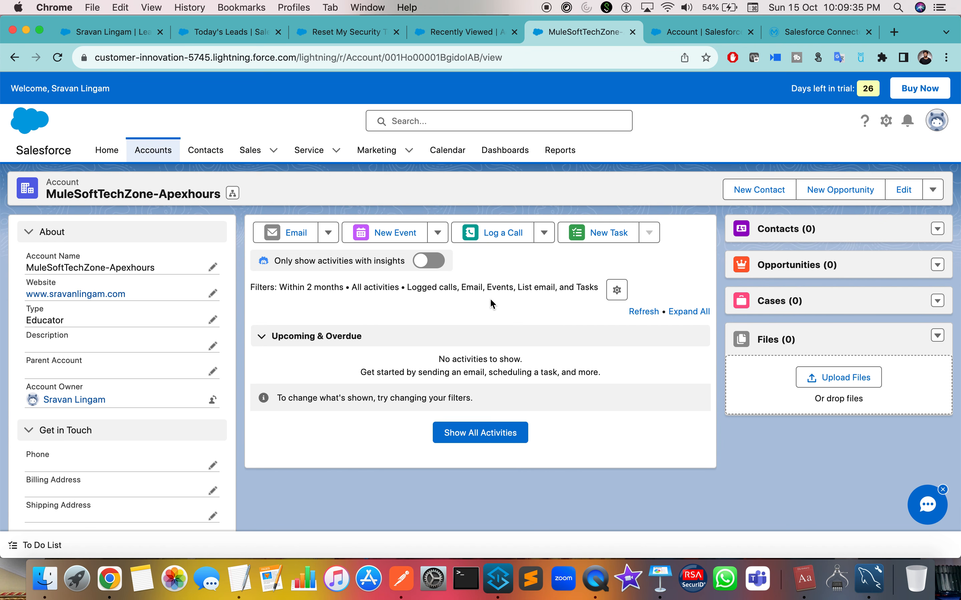
{"action": "key", "text": "ctrl+Right"}
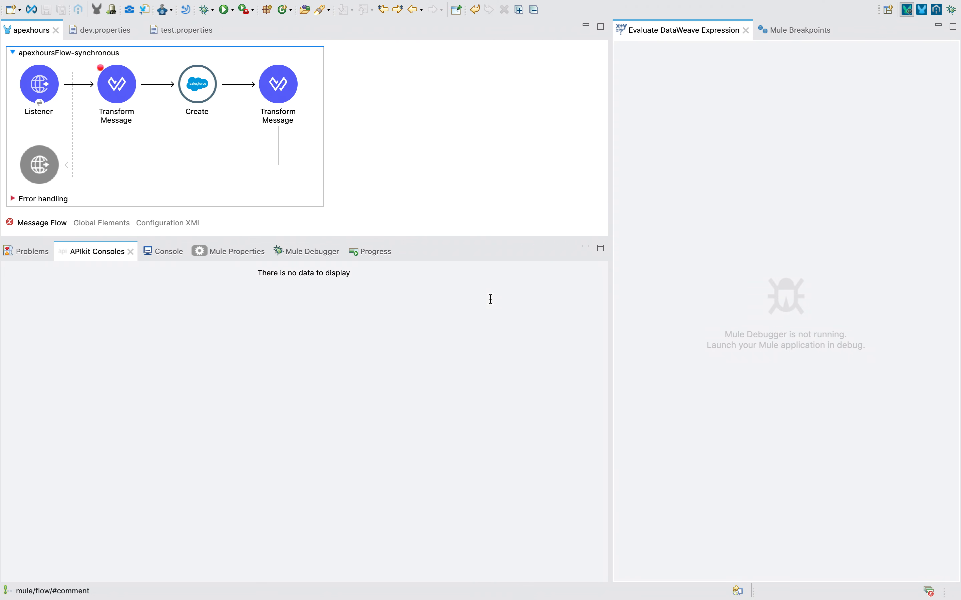
{"action": "left_click", "coordinate": [160, 252]}
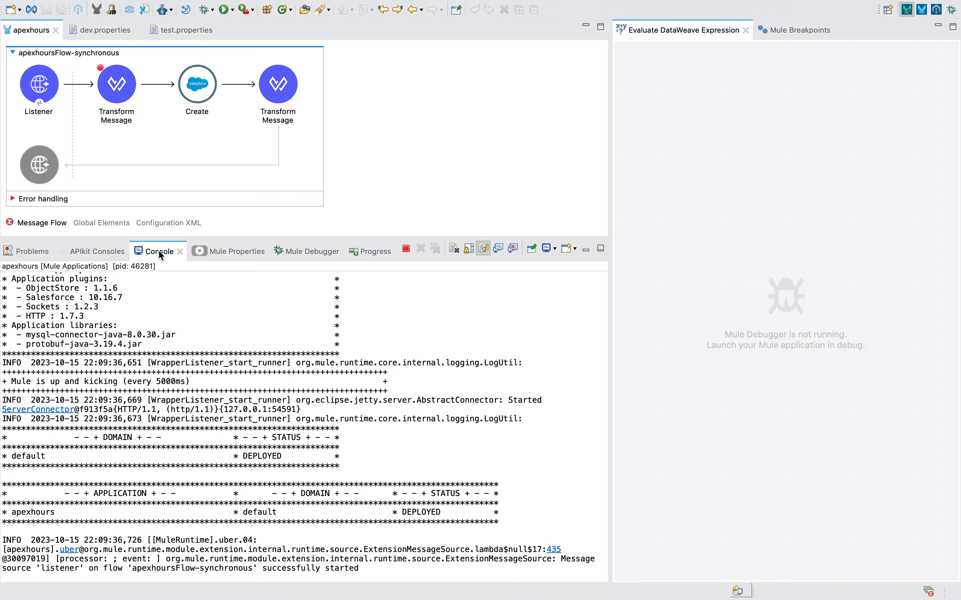
{"action": "key", "text": "ctrl+Right"}
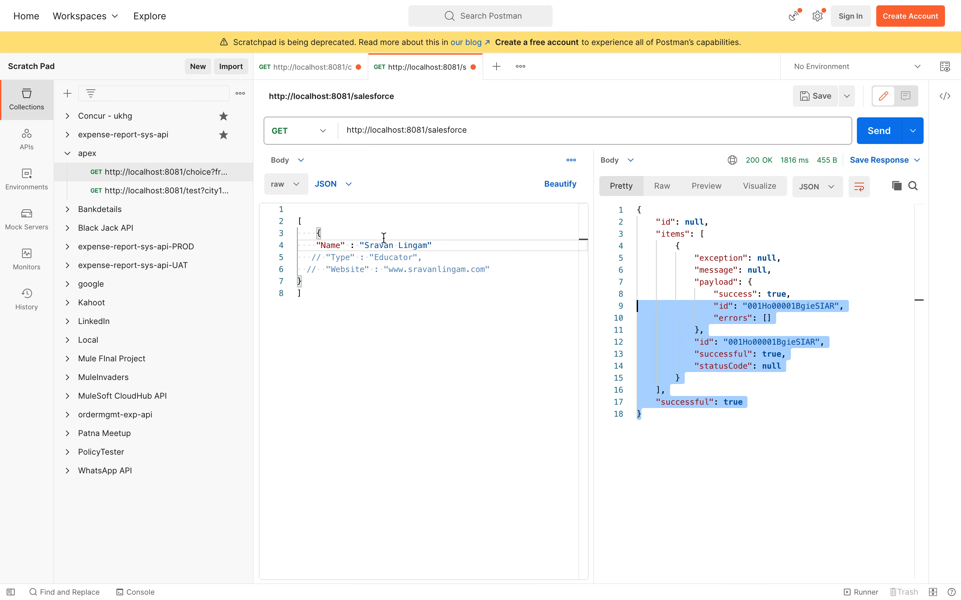
{"action": "left_click", "coordinate": [331, 262]}
{"action": "key", "text": "ctrl+slash"}
{"action": "key", "text": "Down"}
{"action": "key", "text": "shift+Right"}
{"action": "key", "text": "shift+Right"}
{"action": "key", "text": "shift+Right"}
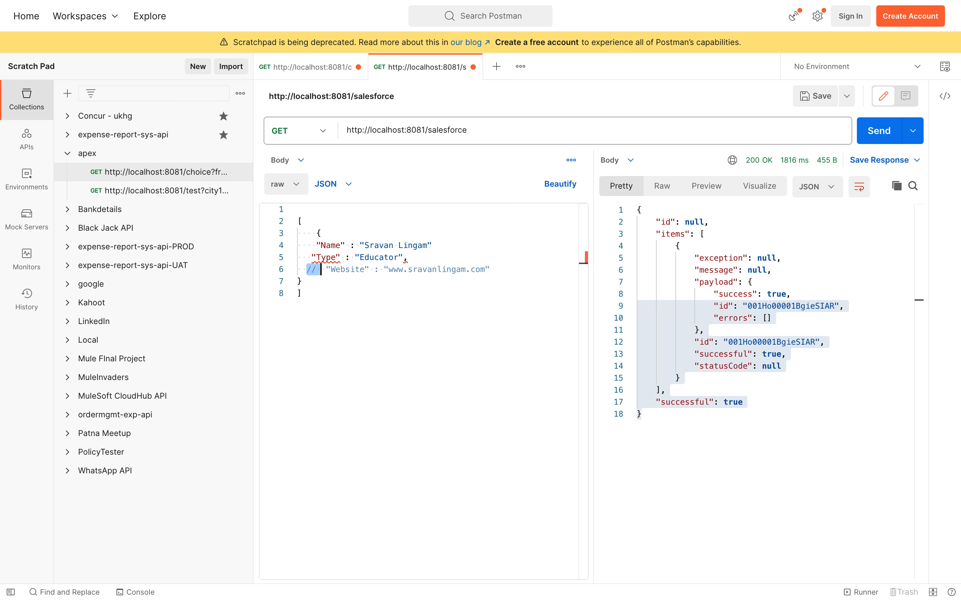
{"action": "key", "text": "BackSpace"}
{"action": "double_click", "coordinate": [427, 270]}
{"action": "type", "text": "apexhour"}
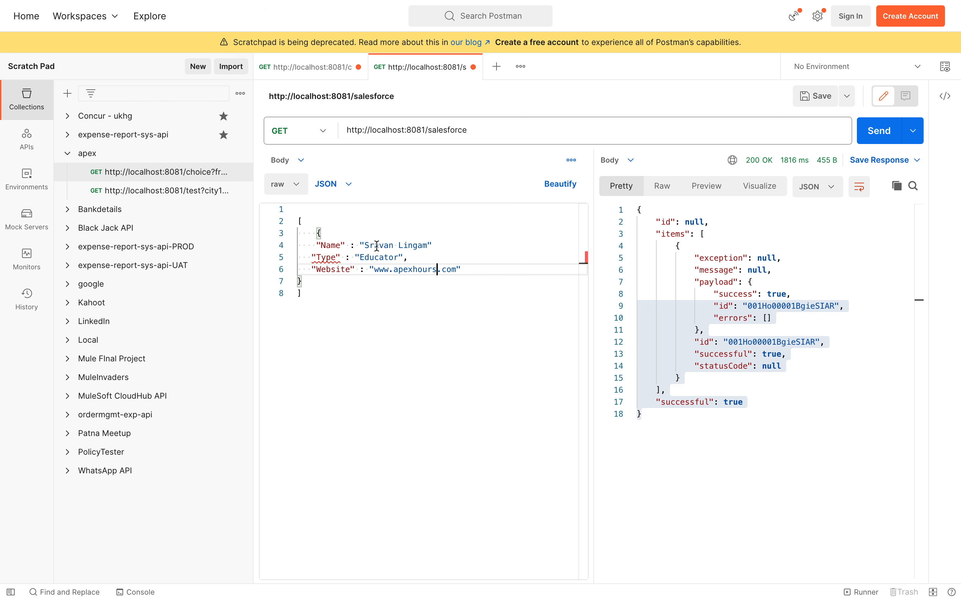
Change the Name value to 'Apex MuleSoft' and send the request.
{"action": "left_click", "coordinate": [443, 246]}
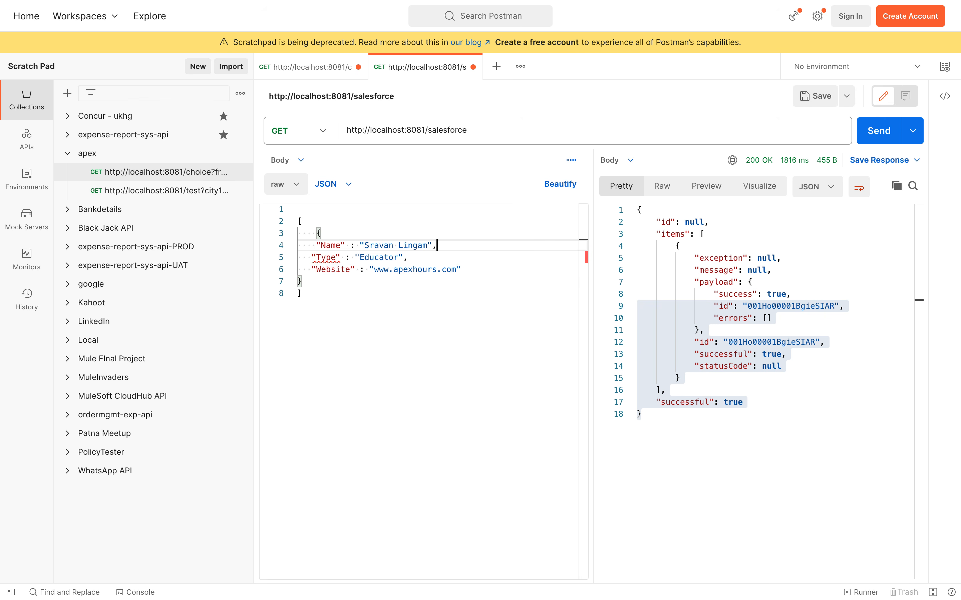
{"action": "double_click", "coordinate": [378, 242]}
{"action": "type", "text": "Apex"}
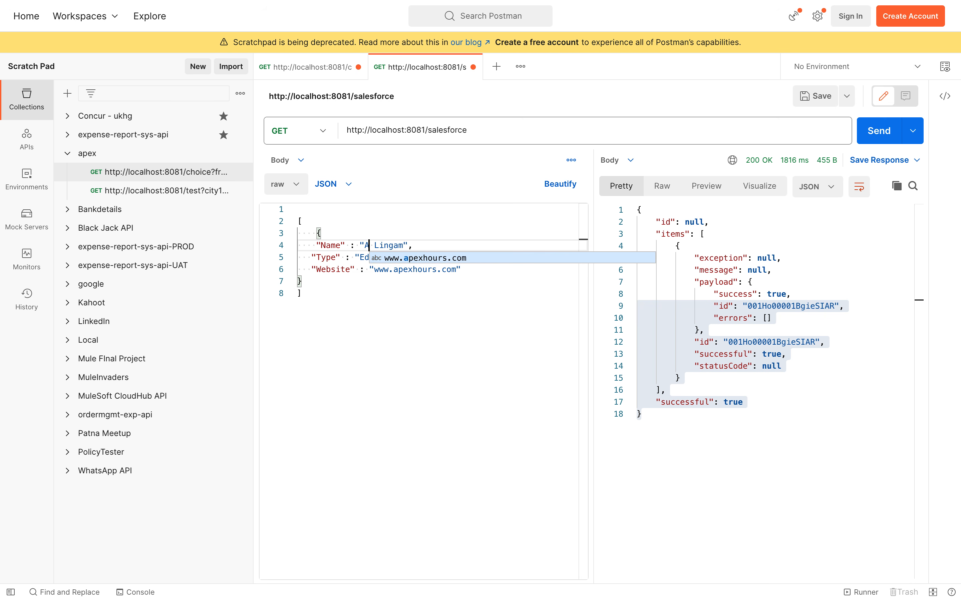
{"action": "double_click", "coordinate": [396, 244]}
{"action": "type", "text": "MuleSoft"}
{"action": "left_click", "coordinate": [878, 131]}
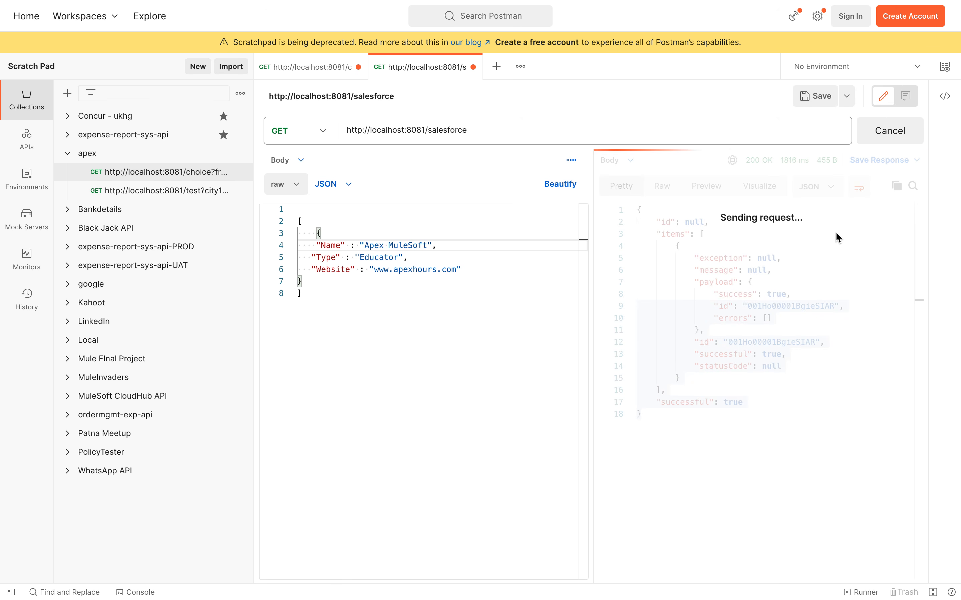
Reload Salesforce's All Accounts view and confirm Apex MuleSoft is the seventh account.
{"action": "key", "text": "ctrl+Left"}
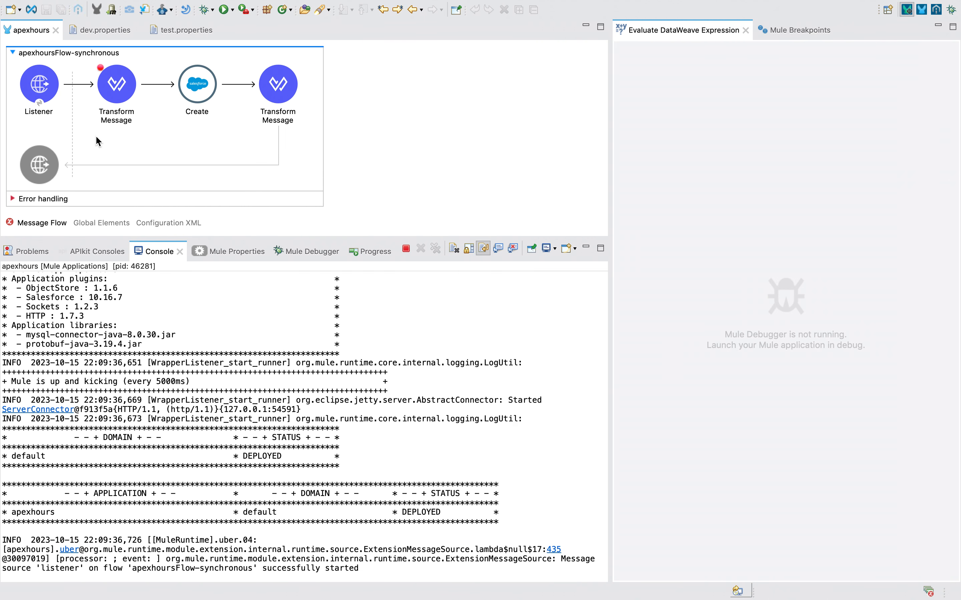
{"action": "key", "text": "ctrl+Left"}
{"action": "left_click", "coordinate": [56, 58]}
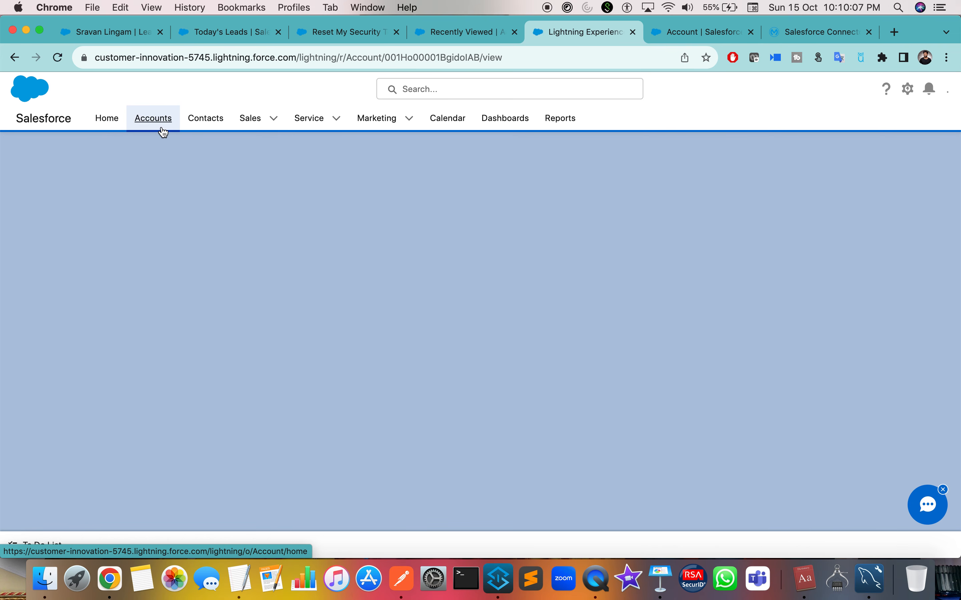
{"action": "left_click", "coordinate": [163, 131]}
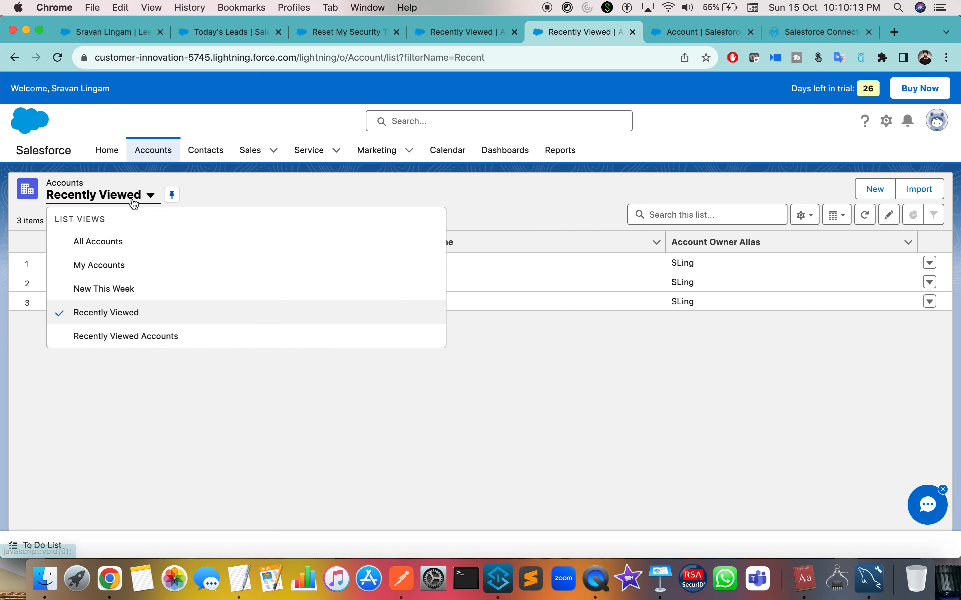
{"action": "left_click", "coordinate": [92, 242]}
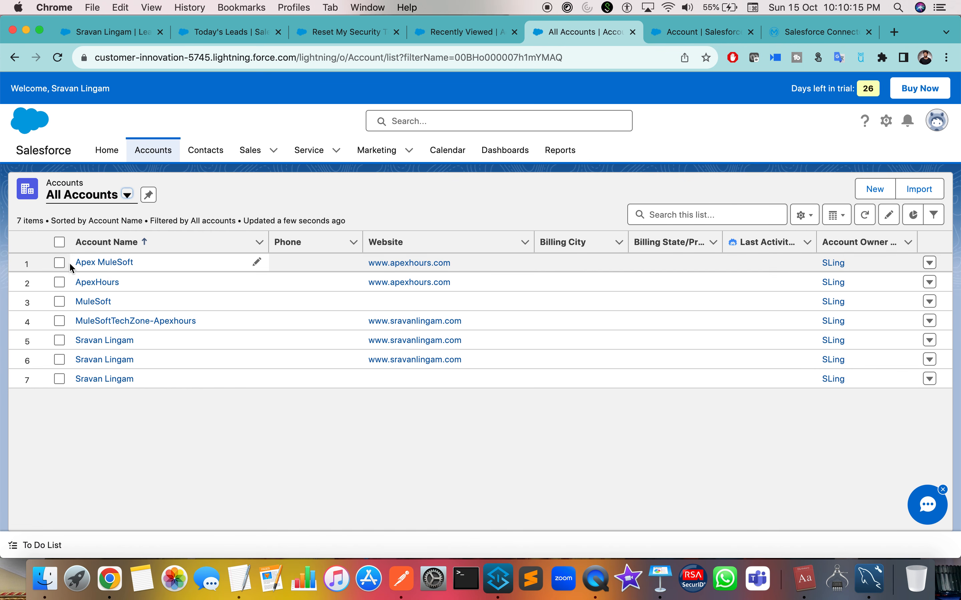
{"action": "left_click", "coordinate": [60, 263]}
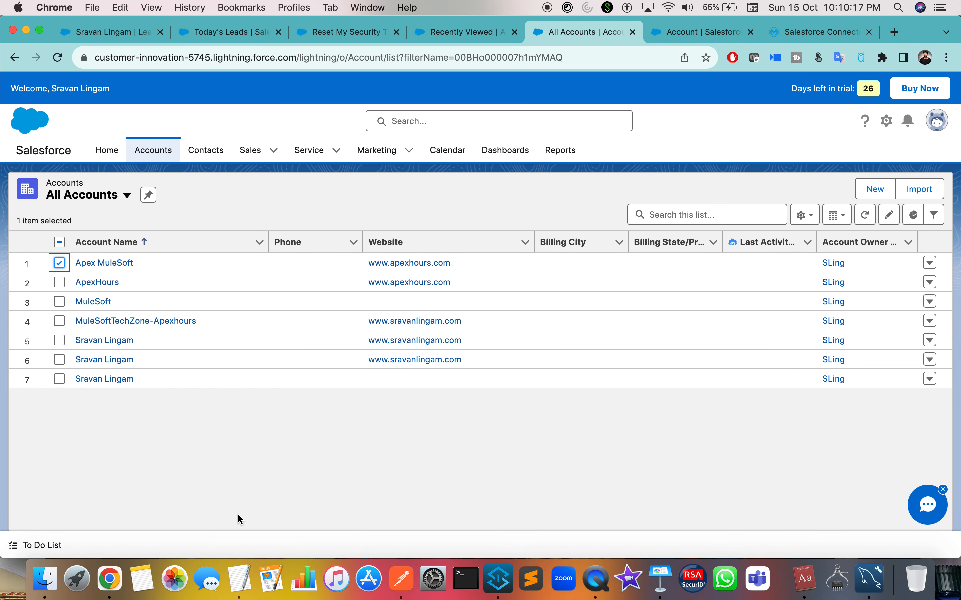
{"action": "key", "text": "ctrl+Right"}
{"action": "key", "text": "ctrl+Left"}
{"action": "key", "text": "ctrl+Right"}
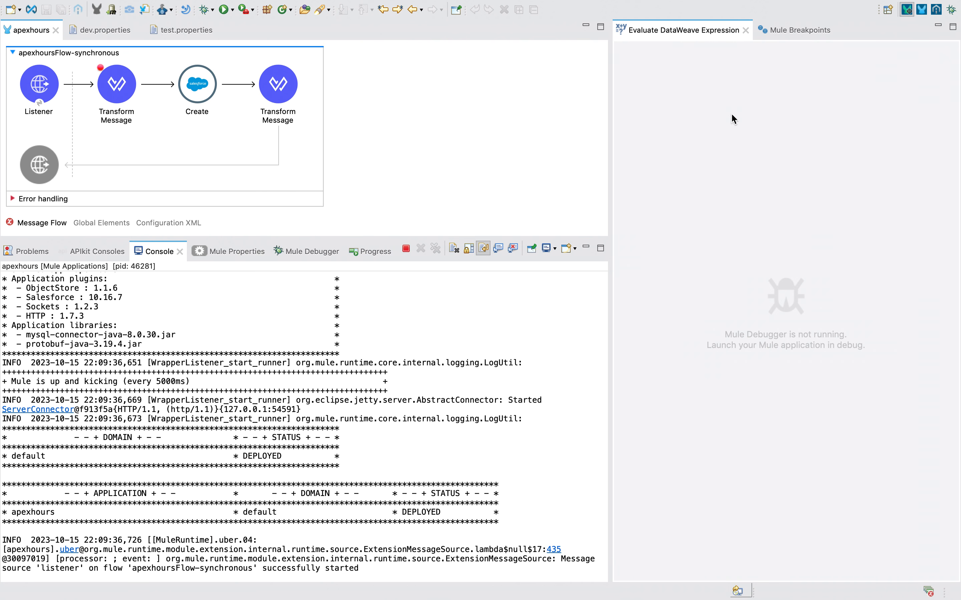
In Mule Design, terminate the app and delete the Comment, Transform Message and Logger.
{"action": "left_click", "coordinate": [921, 10]}
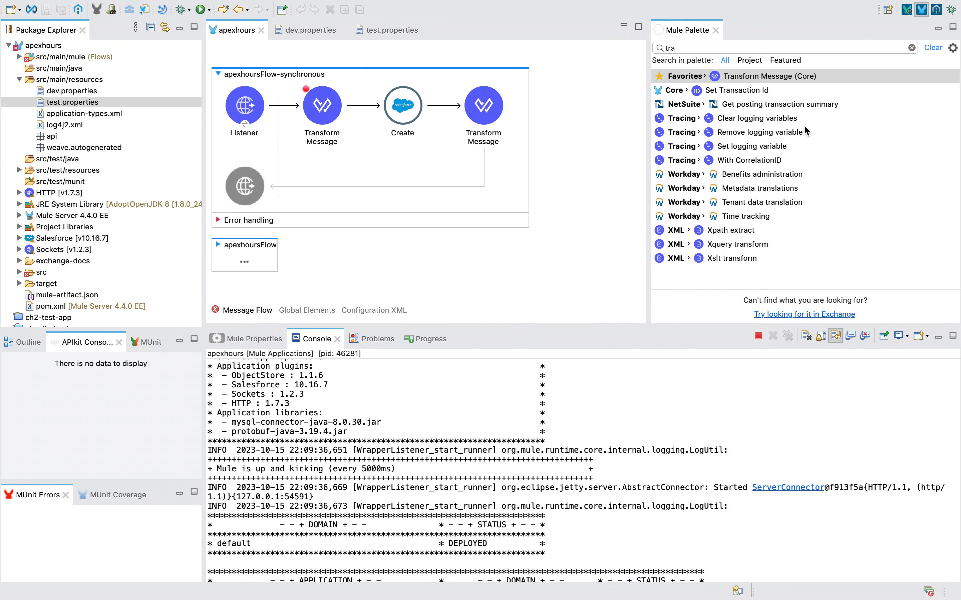
{"action": "left_click", "coordinate": [757, 336]}
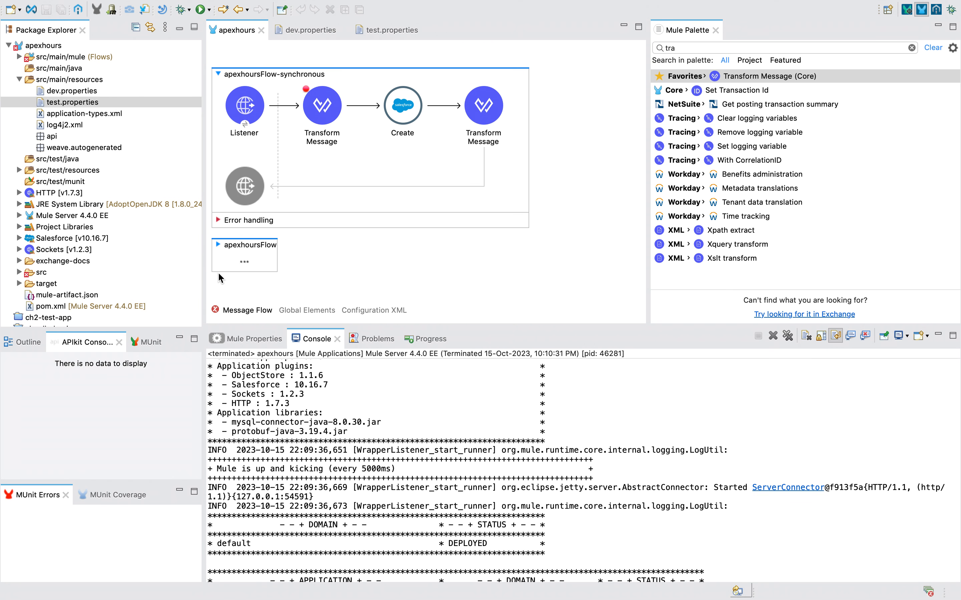
{"action": "left_click", "coordinate": [218, 244]}
{"action": "left_click", "coordinate": [315, 220]}
{"action": "key", "text": "Delete"}
{"action": "left_click", "coordinate": [317, 248]}
{"action": "key", "text": "Delete"}
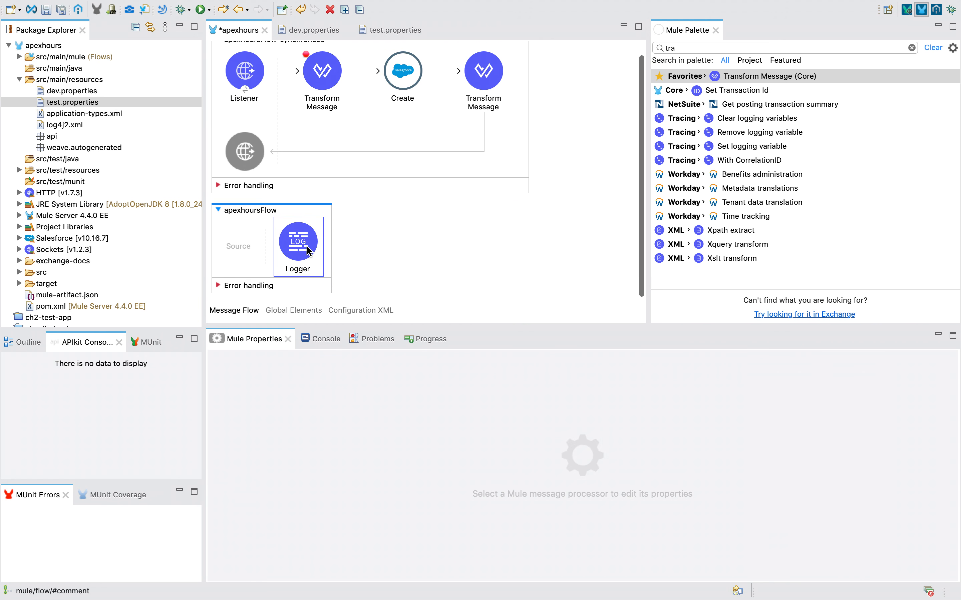
{"action": "key", "text": "Delete"}
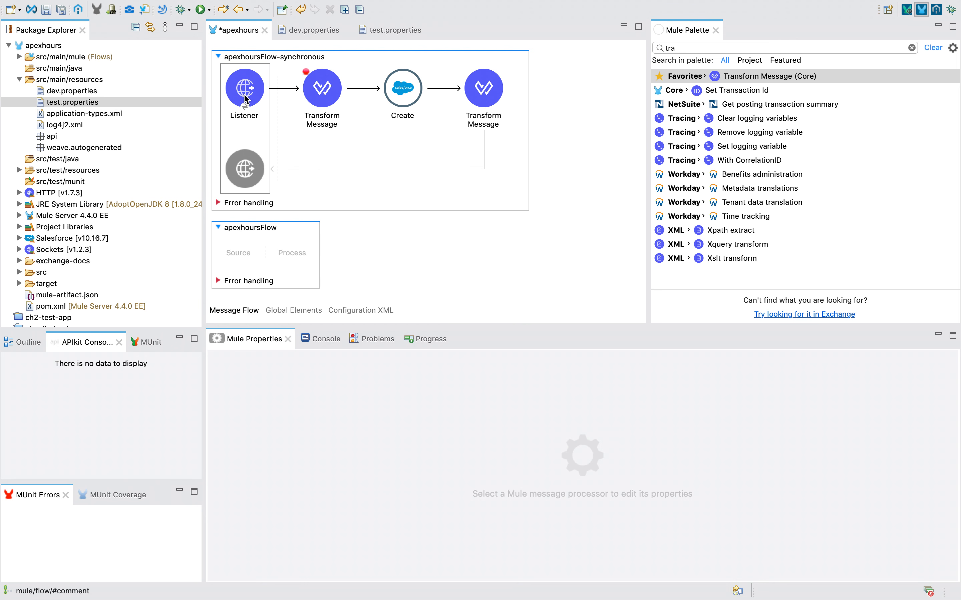
Return to Salesforce and open the full Setup area in a new tab from the gear menu.
{"action": "key", "text": "ctrl+Right"}
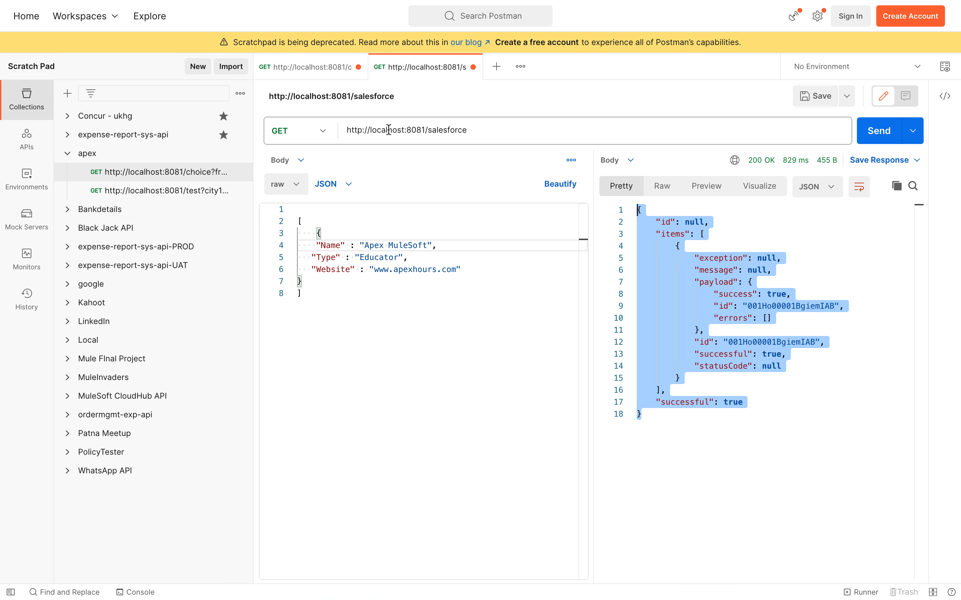
{"action": "key", "text": "ctrl+Left"}
{"action": "key", "text": "ctrl+Right"}
{"action": "key", "text": "ctrl+Left"}
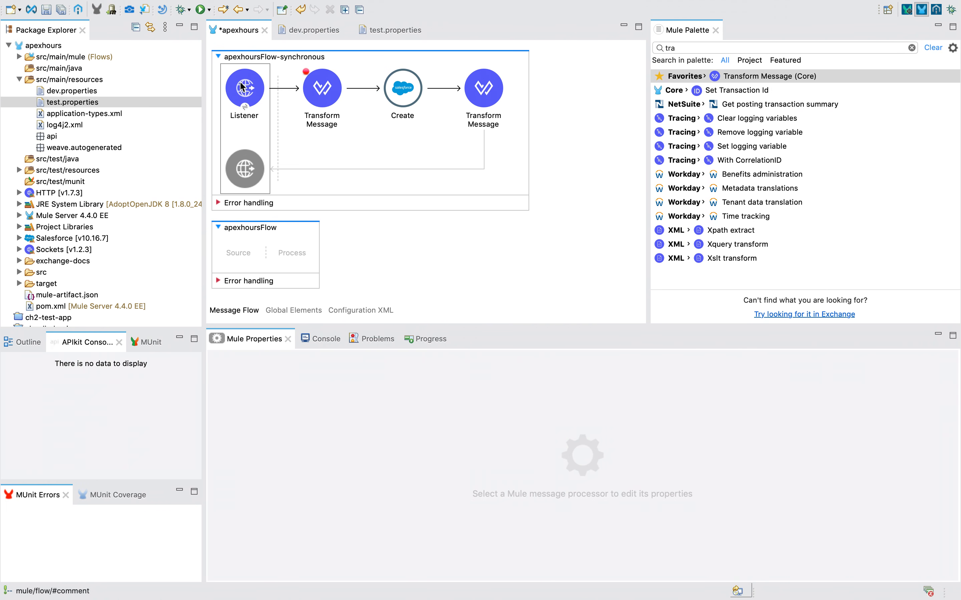
{"action": "key", "text": "ctrl+Left"}
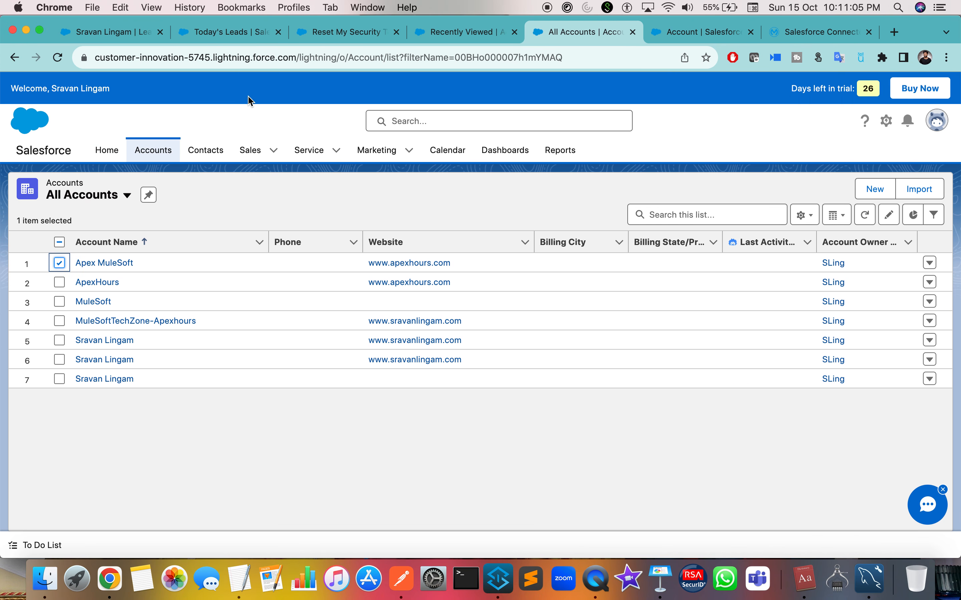
{"action": "left_click", "coordinate": [273, 150]}
{"action": "left_click", "coordinate": [336, 151]}
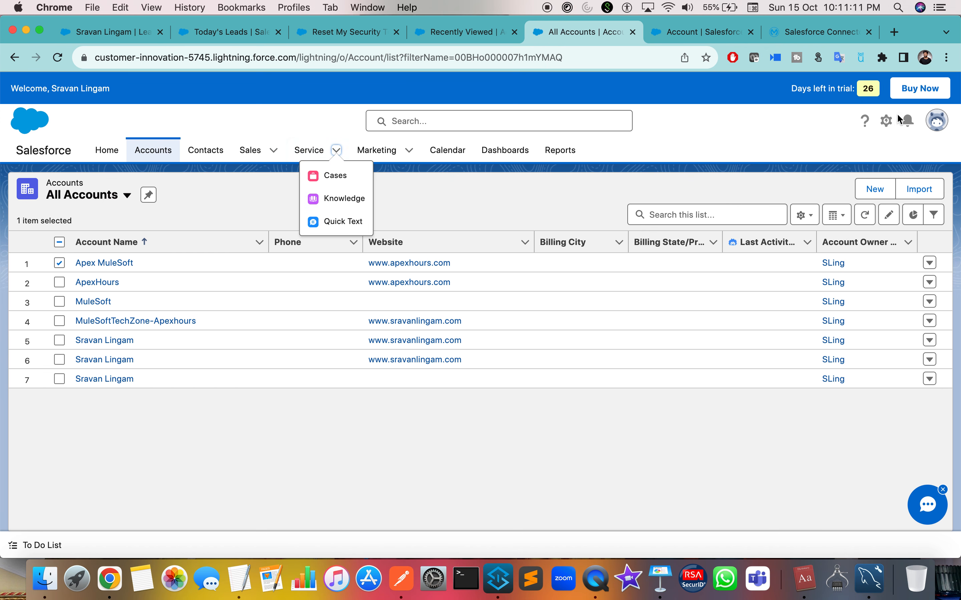
{"action": "left_click", "coordinate": [939, 124]}
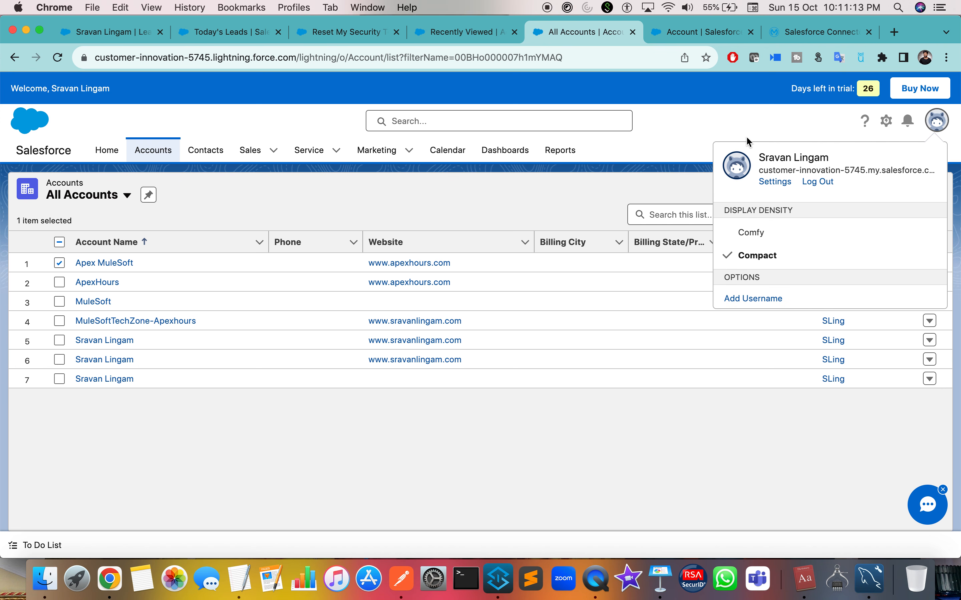
{"action": "left_click", "coordinate": [766, 107]}
{"action": "left_click", "coordinate": [885, 123]}
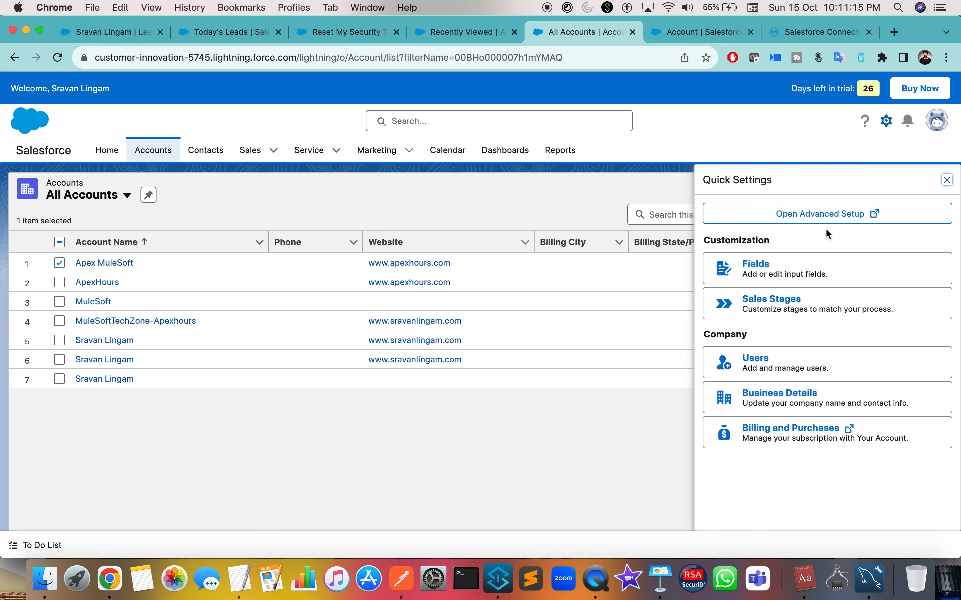
{"action": "left_click", "coordinate": [828, 215]}
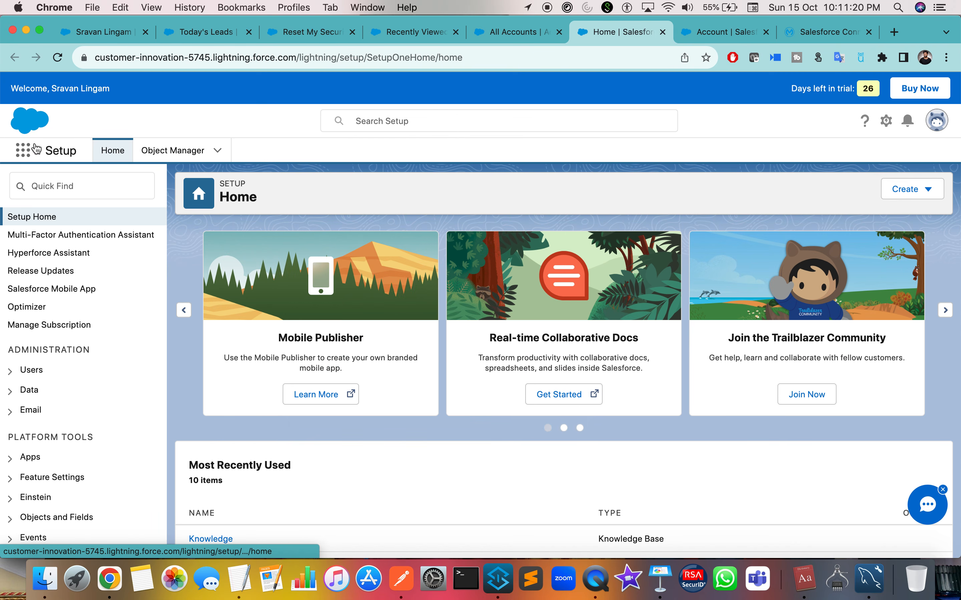
Search 'lead' in the App Launcher and open the Leads list.
{"action": "left_click", "coordinate": [33, 150]}
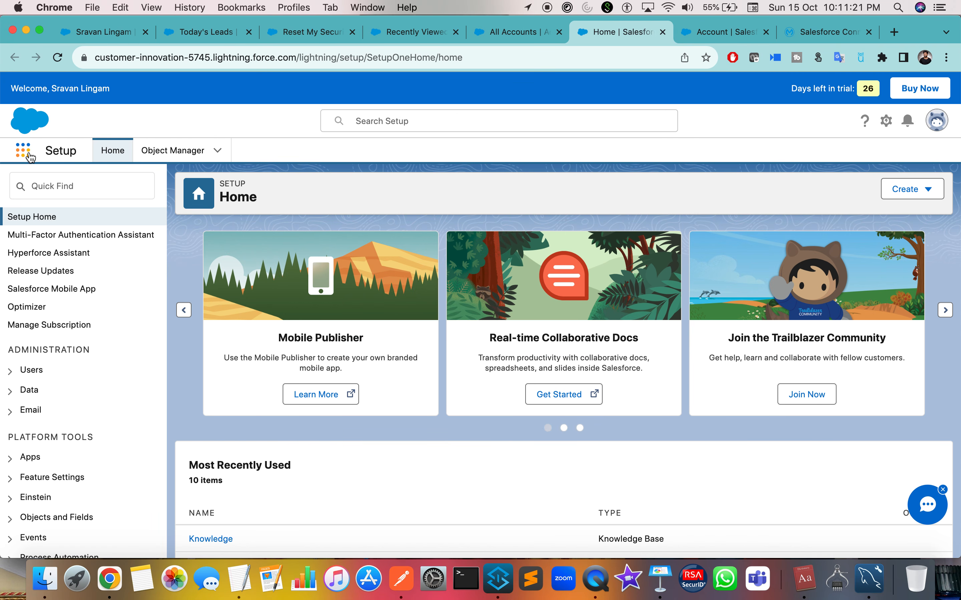
{"action": "type", "text": "lead"}
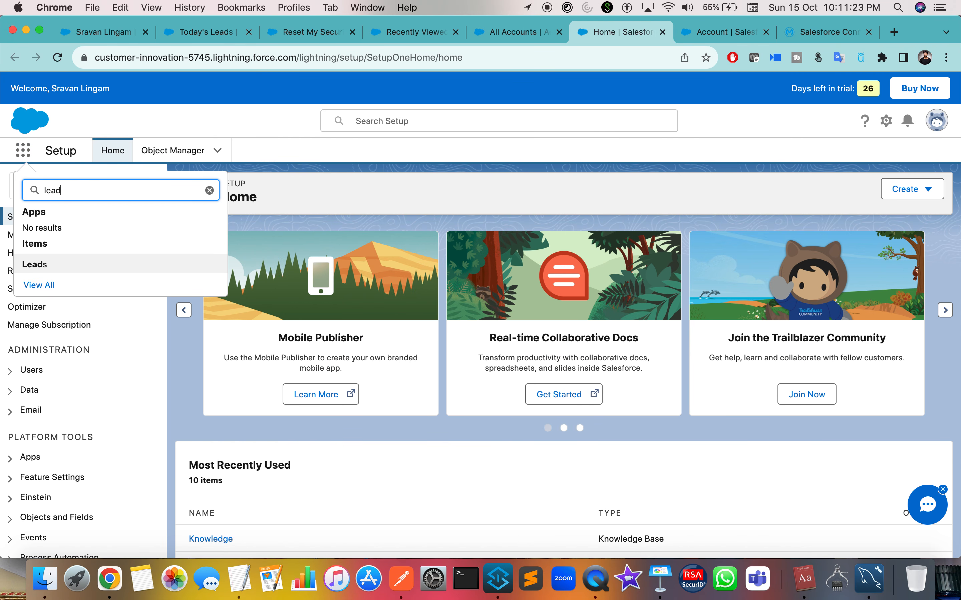
{"action": "left_click", "coordinate": [55, 269]}
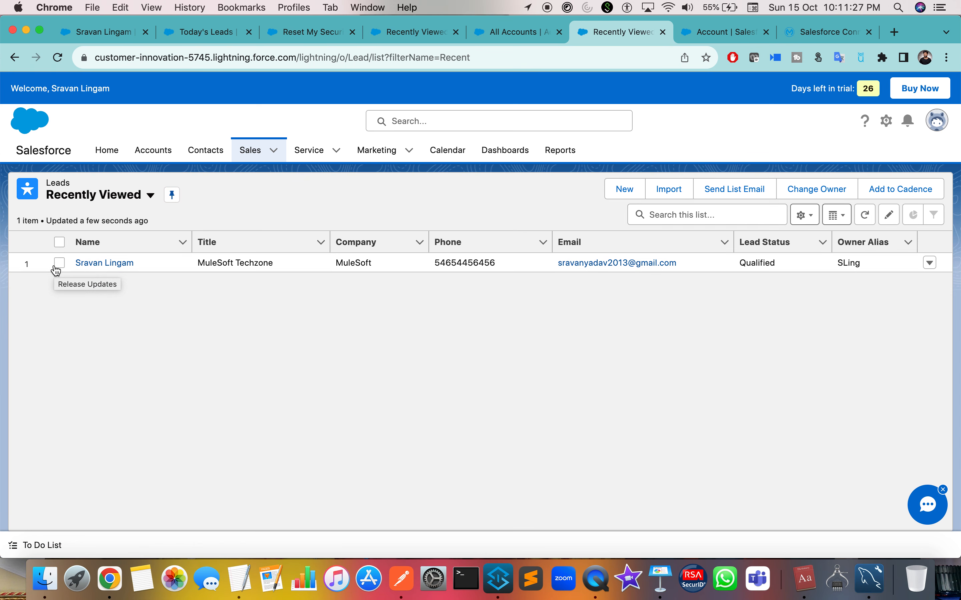
{"action": "left_click", "coordinate": [274, 150]}
{"action": "left_click", "coordinate": [342, 327]}
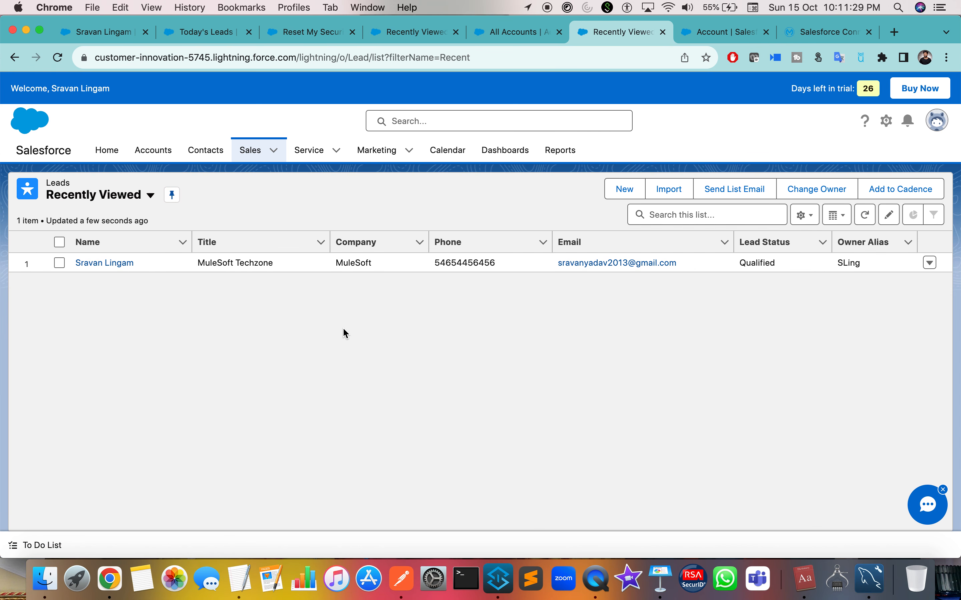
{"action": "left_click", "coordinate": [409, 150]}
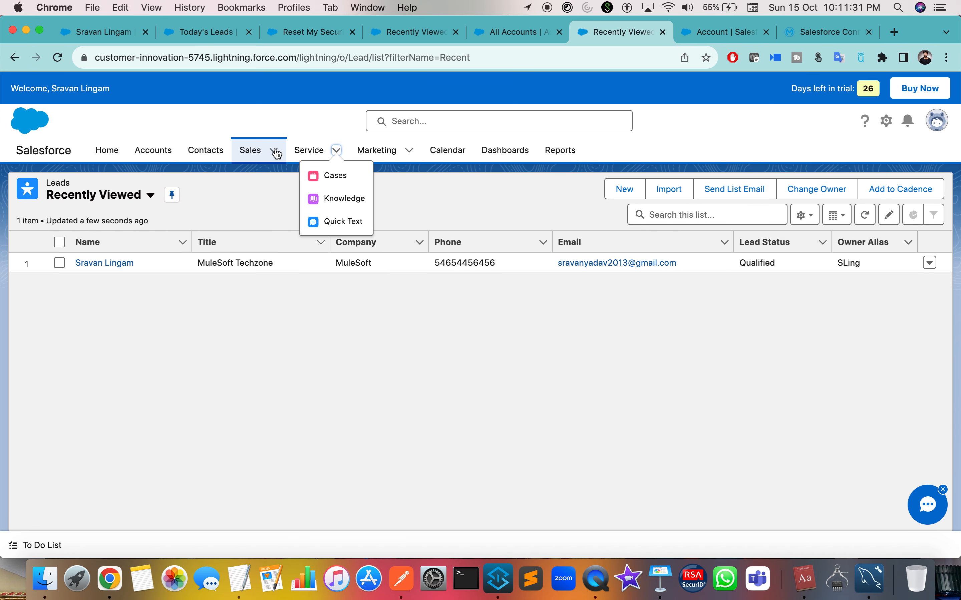
{"action": "left_click", "coordinate": [273, 150]}
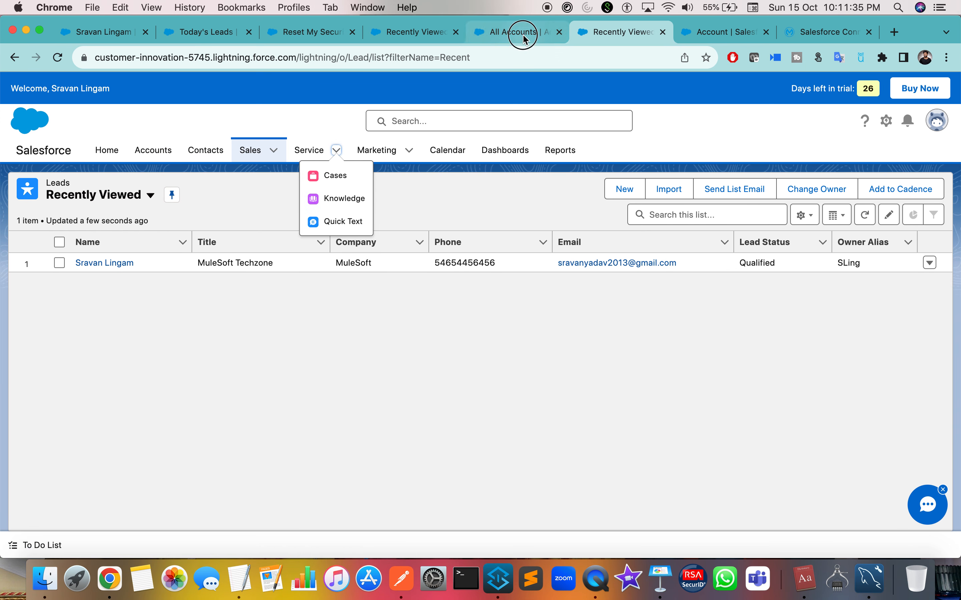
Open Leads in the All Accounts tab, close quick settings, and start a New Lead.
{"action": "left_click", "coordinate": [521, 32]}
{"action": "left_click", "coordinate": [273, 150]}
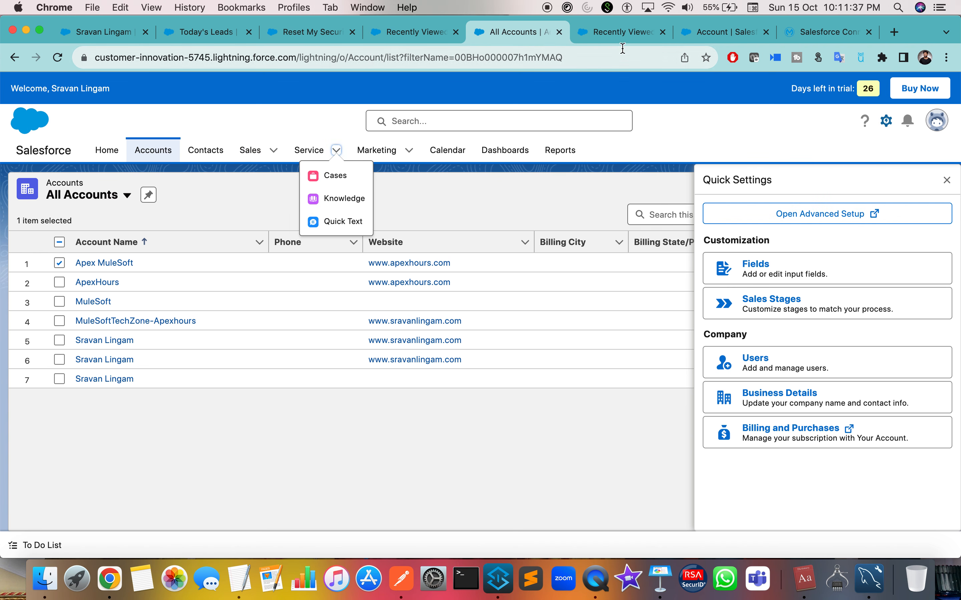
{"action": "left_click", "coordinate": [618, 33]}
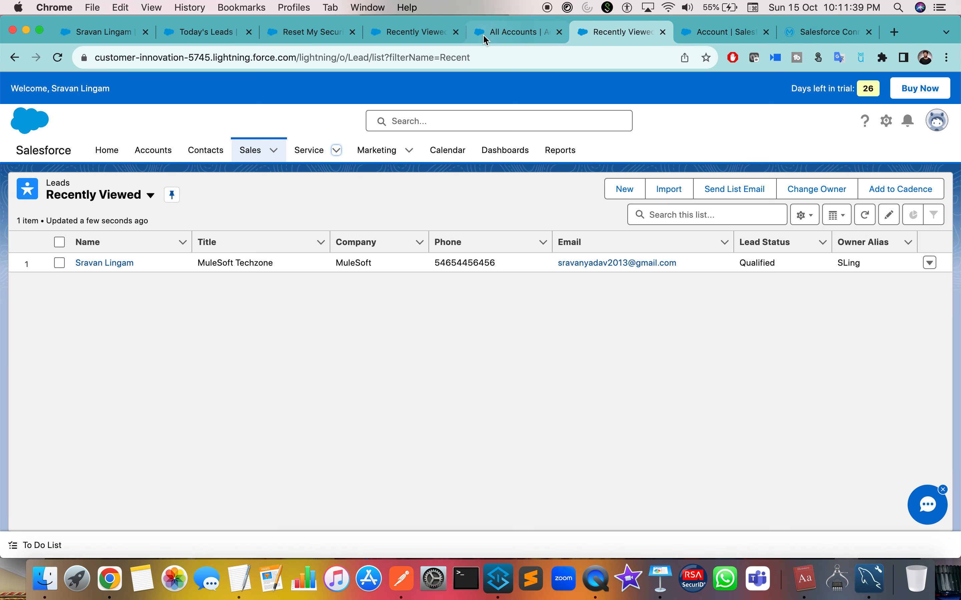
{"action": "left_click", "coordinate": [273, 150]}
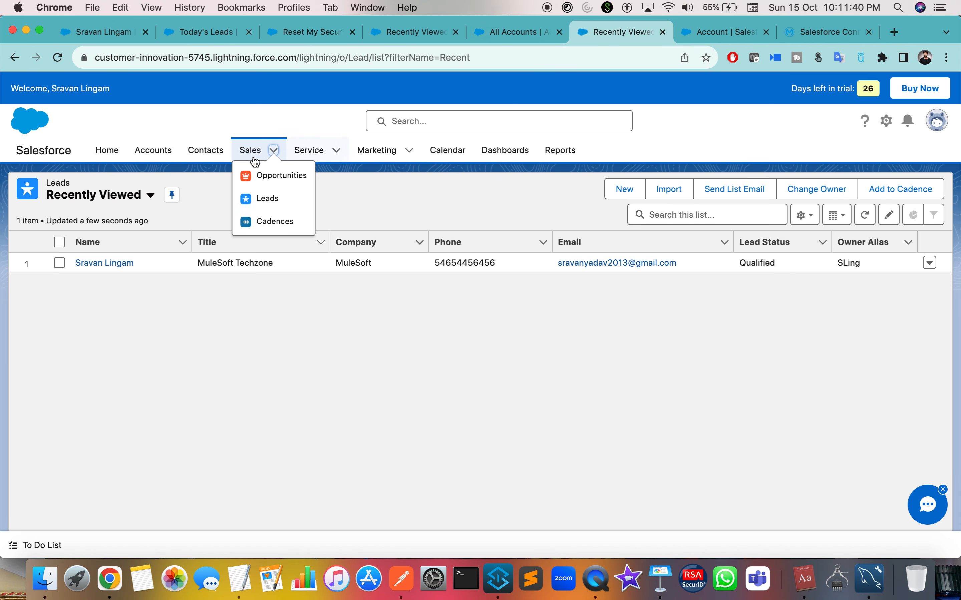
{"action": "left_click", "coordinate": [531, 36]}
{"action": "left_click", "coordinate": [254, 153]}
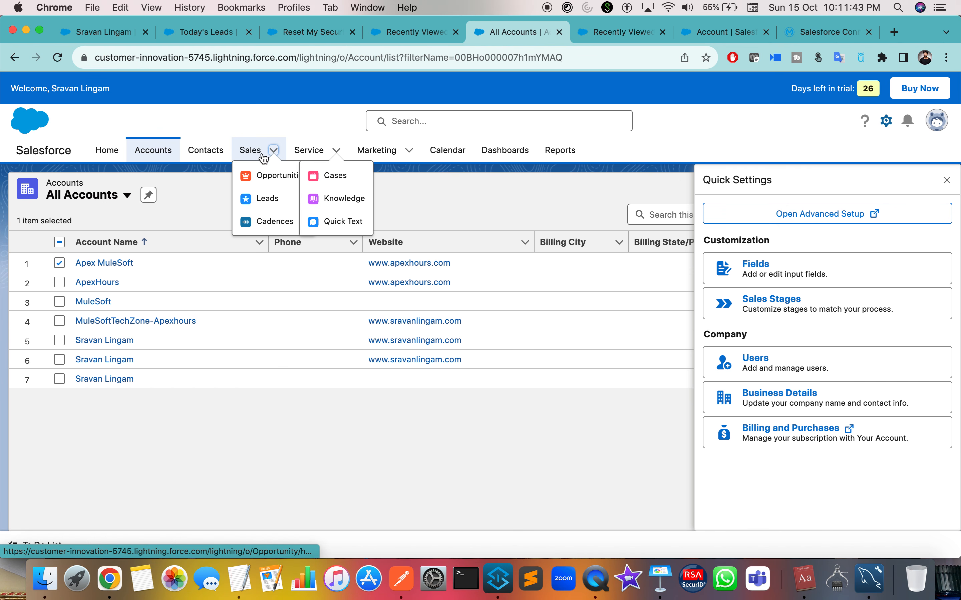
{"action": "left_click", "coordinate": [262, 199]}
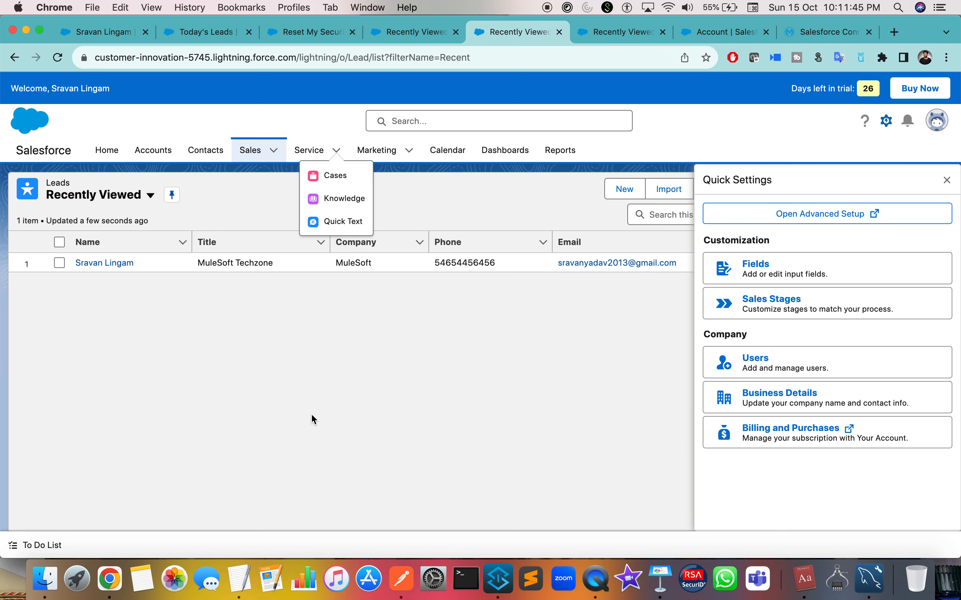
{"action": "left_click", "coordinate": [948, 180]}
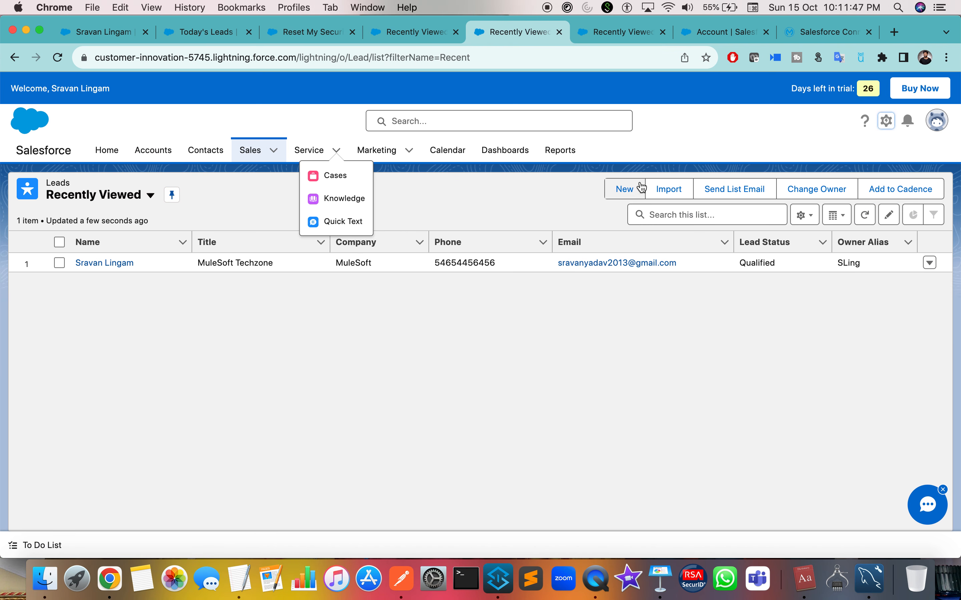
{"action": "left_click", "coordinate": [625, 189]}
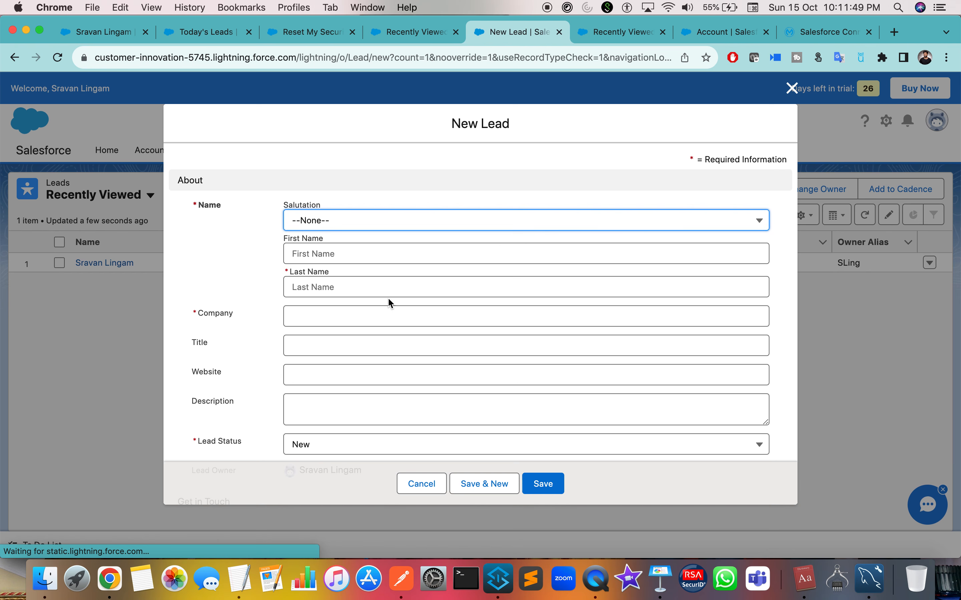
Scroll the blank New Lead form, then bring Anypoint Studio's apexhoursFlow to the front.
{"action": "scroll", "coordinate": [388, 298], "scroll_direction": "down", "scroll_amount": 3}
{"action": "key", "text": "ctrl+Right"}
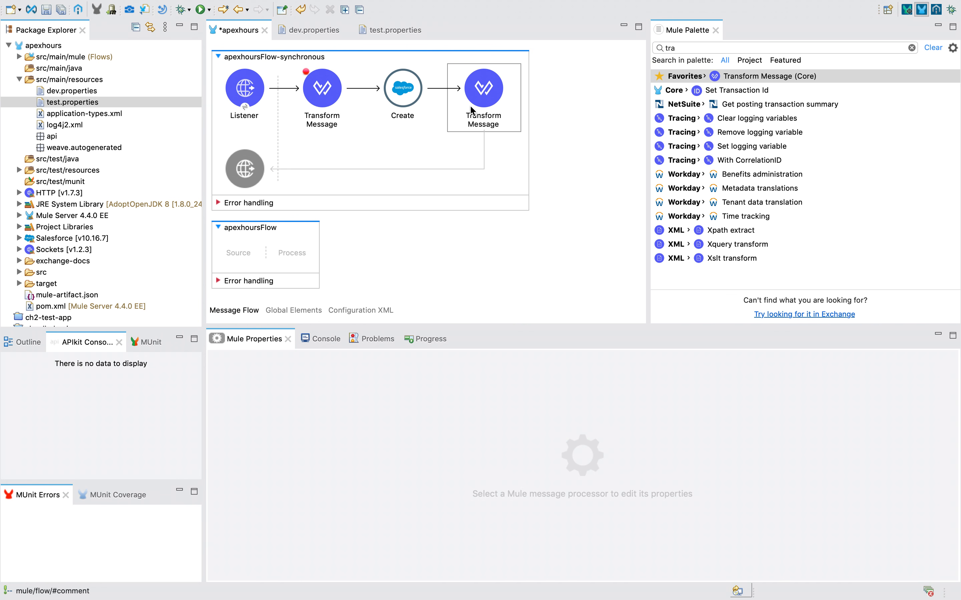
Search the palette for 'on mod' and drop Salesforce On Modified Object into apexhoursFlow's Source.
{"action": "double_click", "coordinate": [677, 48]}
{"action": "key", "text": "BackSpace"}
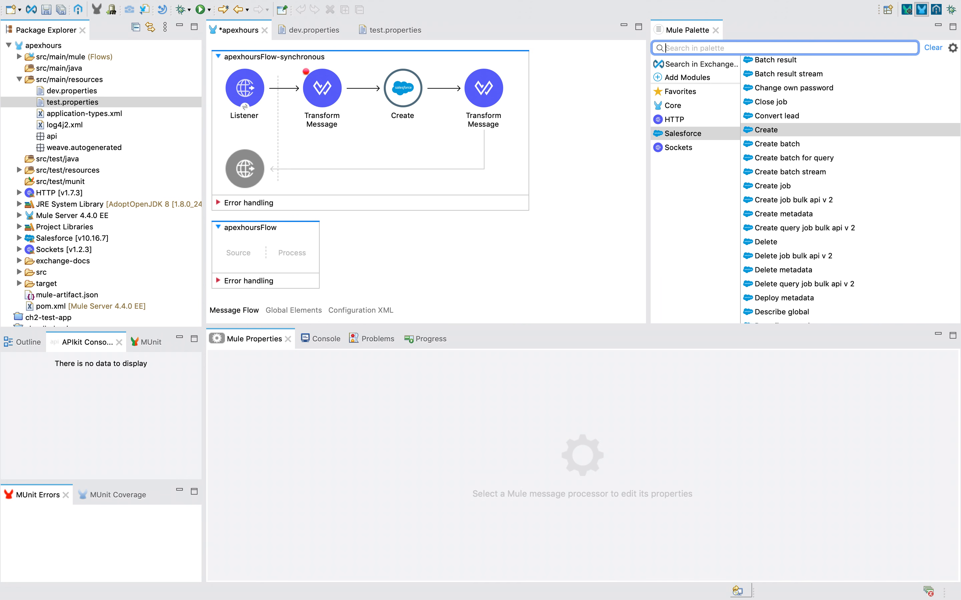
{"action": "type", "text": "on modi"}
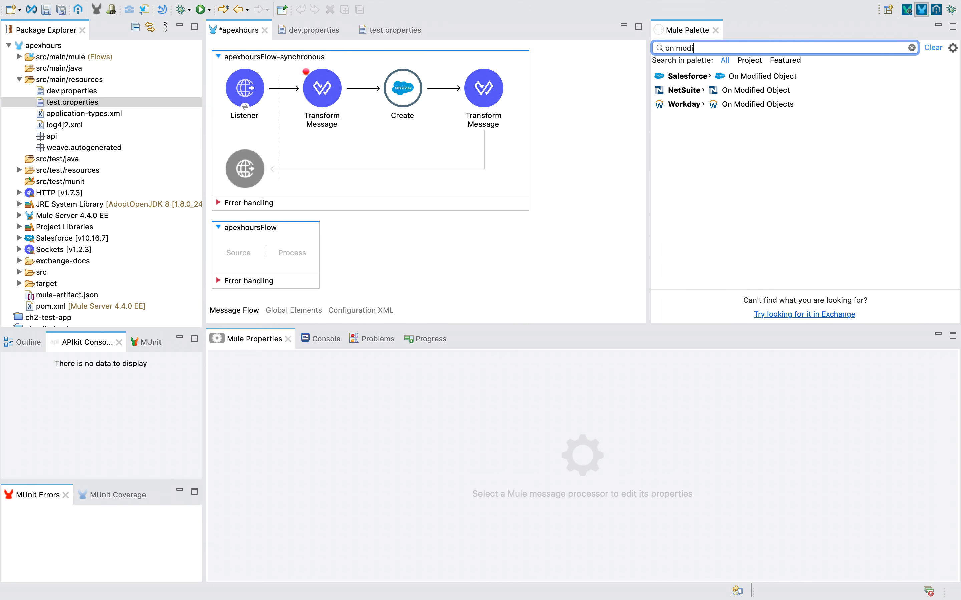
{"action": "left_click_drag", "start_coordinate": [790, 77], "coordinate": [245, 253]}
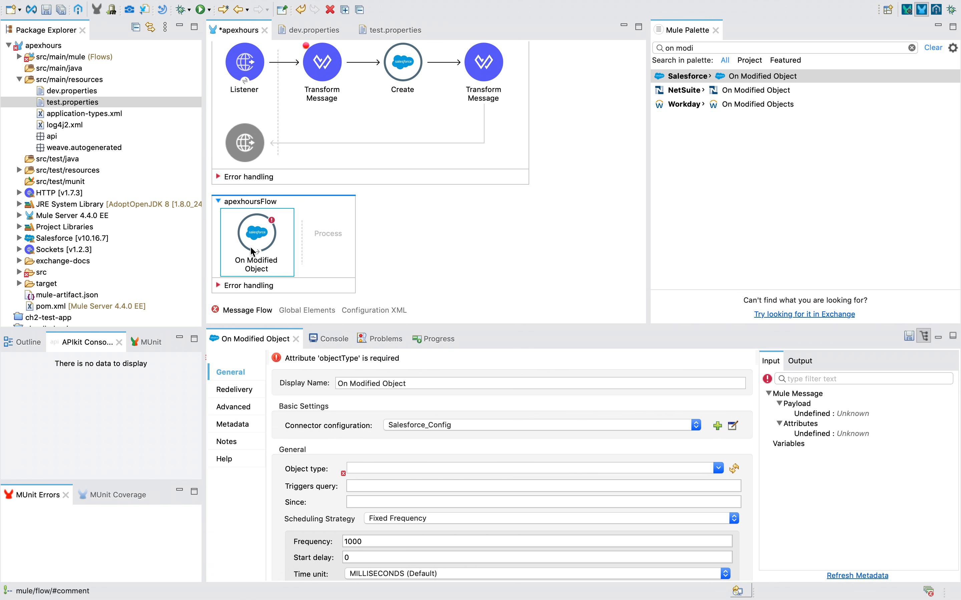
{"action": "key", "text": "ctrl+Left"}
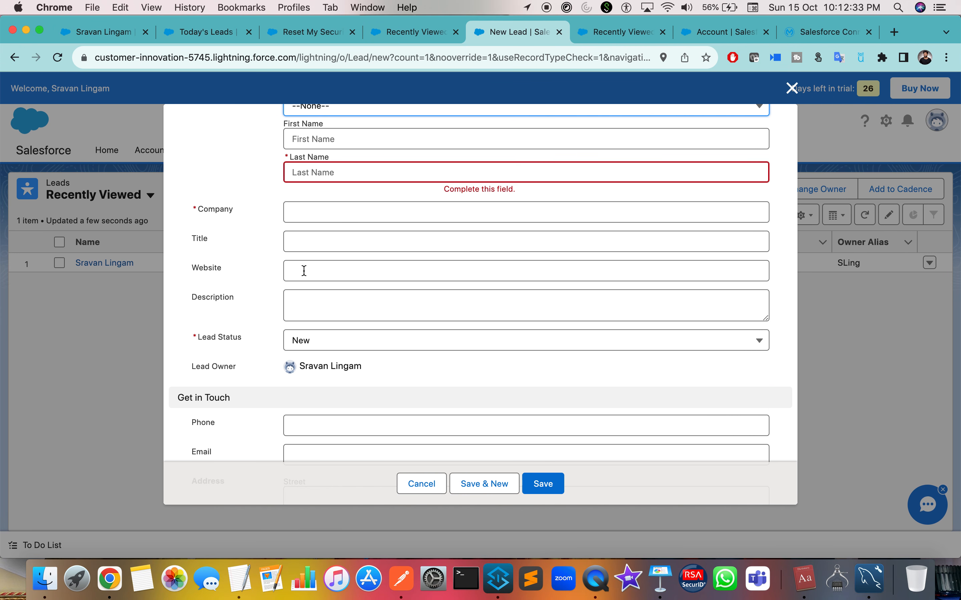
{"action": "key", "text": "ctrl+Right"}
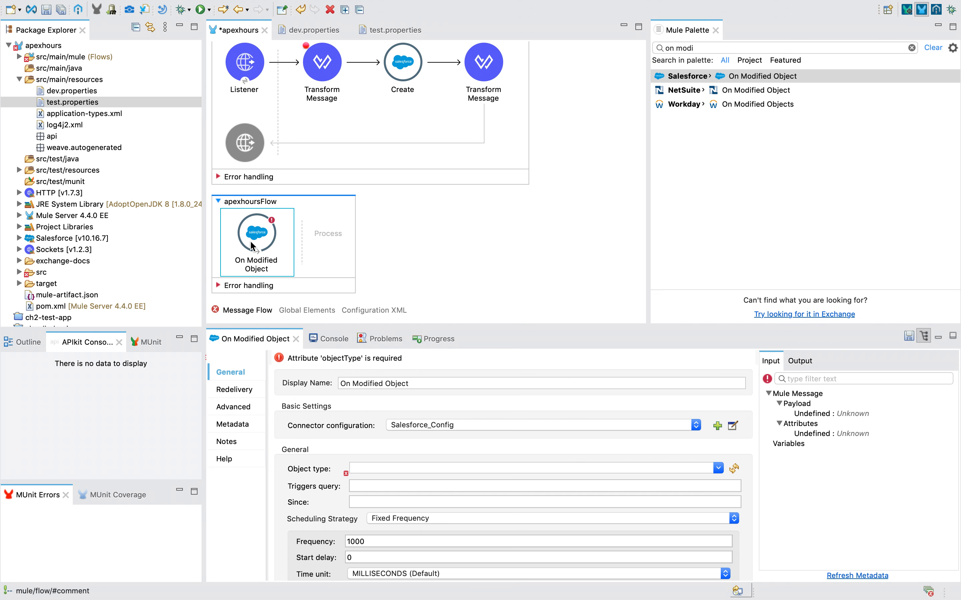
{"action": "key", "text": "ctrl+Left"}
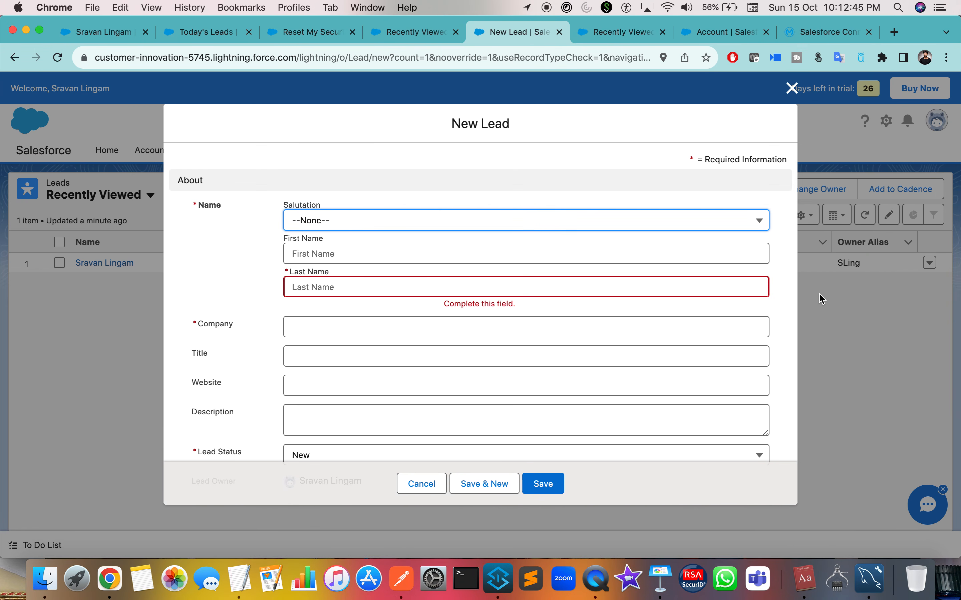
Set the On Modified Object trigger's connector configuration to Salesforce_Config.
{"action": "key", "text": "ctrl+Right"}
{"action": "key", "text": "ctrl+Left"}
{"action": "key", "text": "ctrl+Right"}
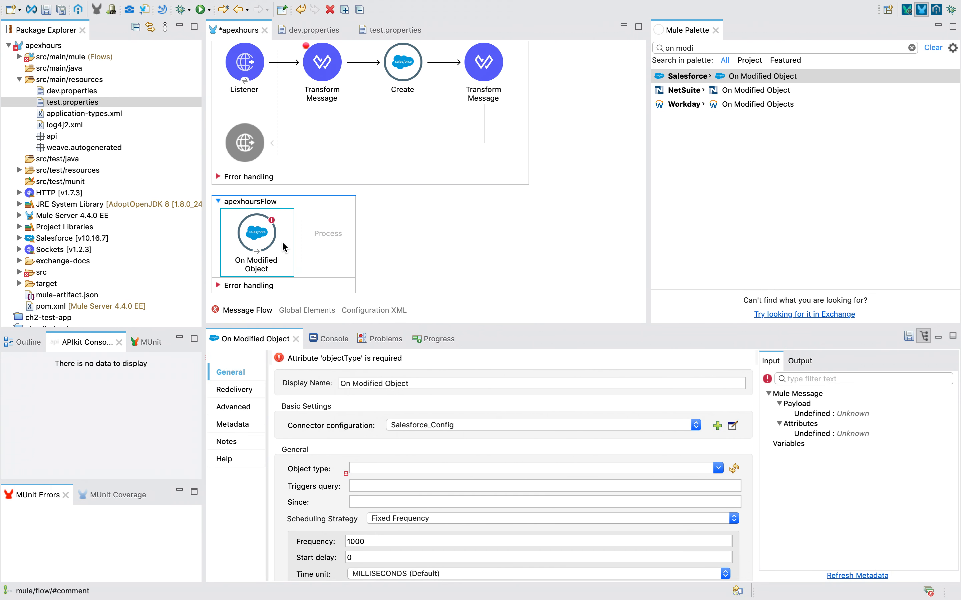
{"action": "key", "text": "ctrl+Right"}
{"action": "key", "text": "ctrl+Left"}
{"action": "left_click", "coordinate": [490, 426]}
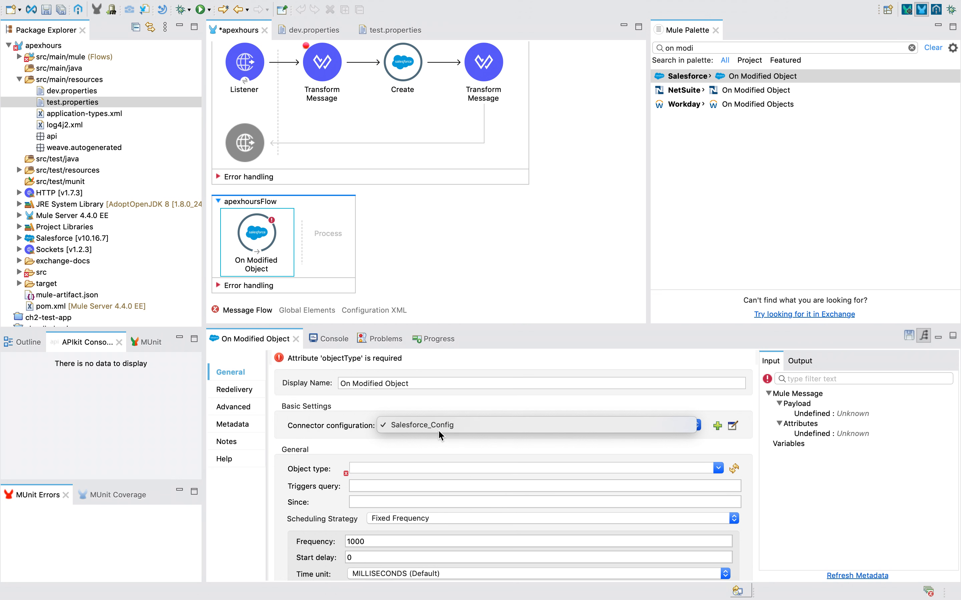
{"action": "left_click", "coordinate": [419, 425]}
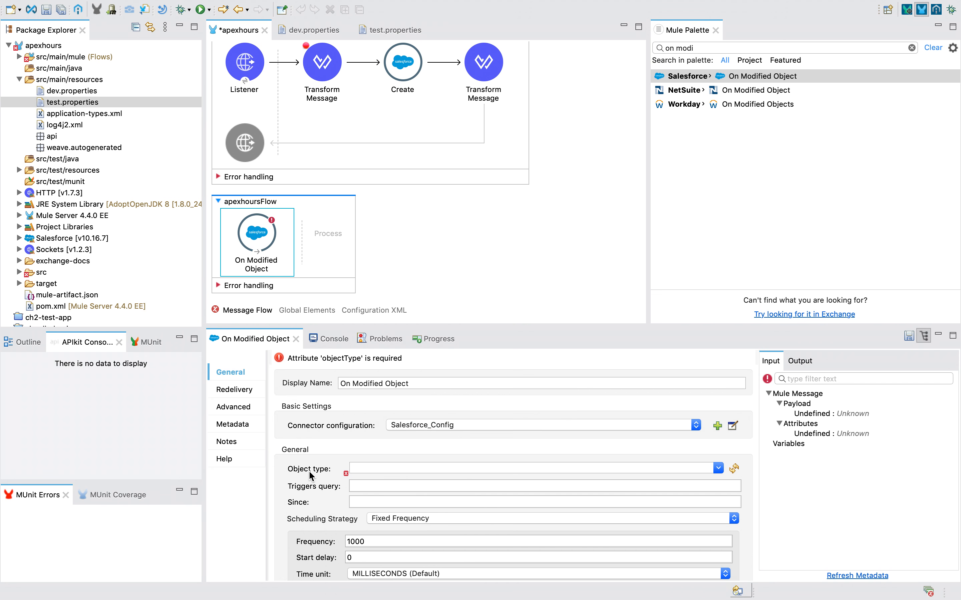
Set the trigger's Object type to Lead, then view Salesforce's recently viewed leads.
{"action": "left_click", "coordinate": [718, 469]}
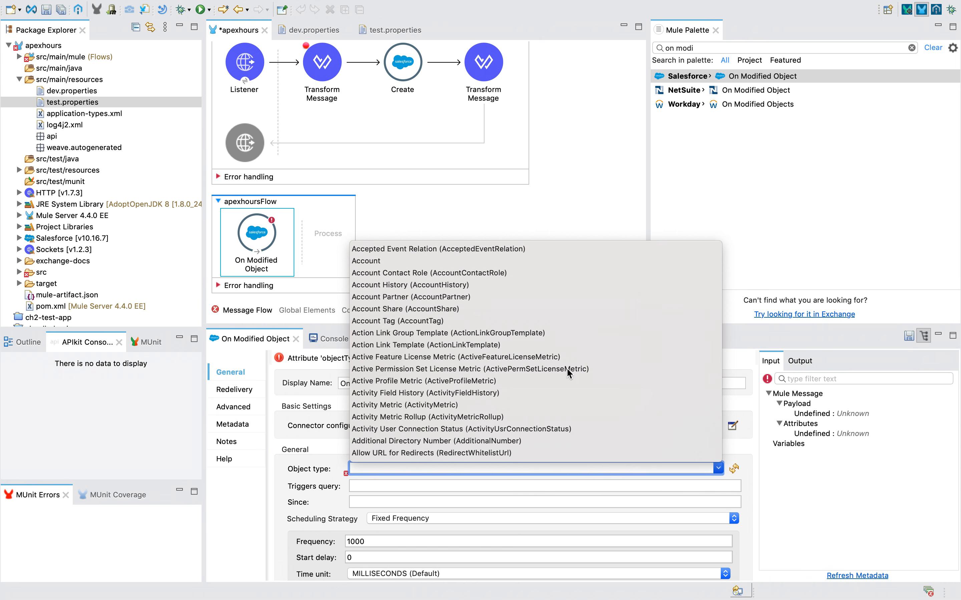
{"action": "scroll", "coordinate": [411, 293], "scroll_direction": "down", "scroll_amount": 3}
{"action": "scroll", "coordinate": [428, 298], "scroll_direction": "up", "scroll_amount": 3}
{"action": "key", "text": "Escape"}
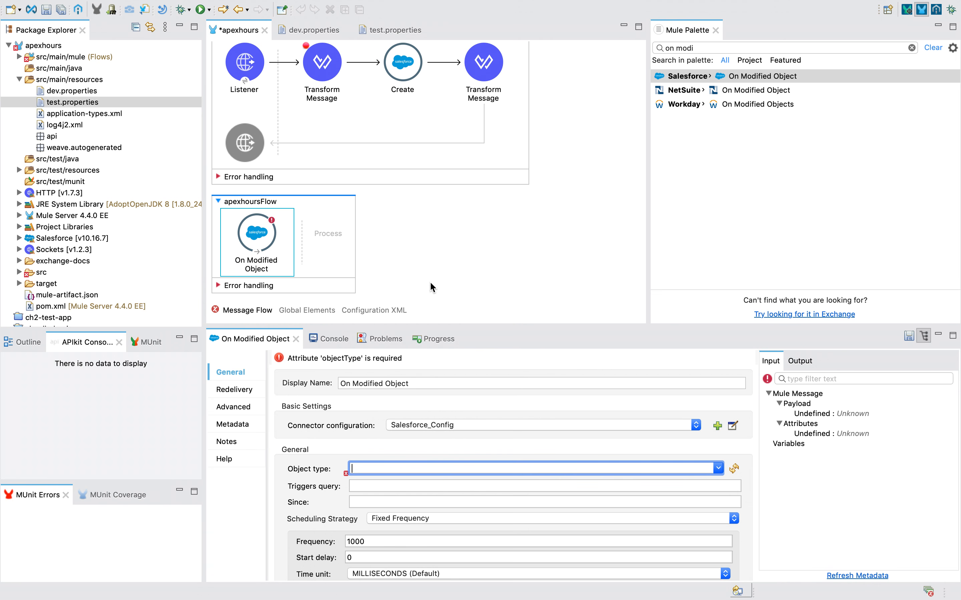
{"action": "type", "text": "Lead"}
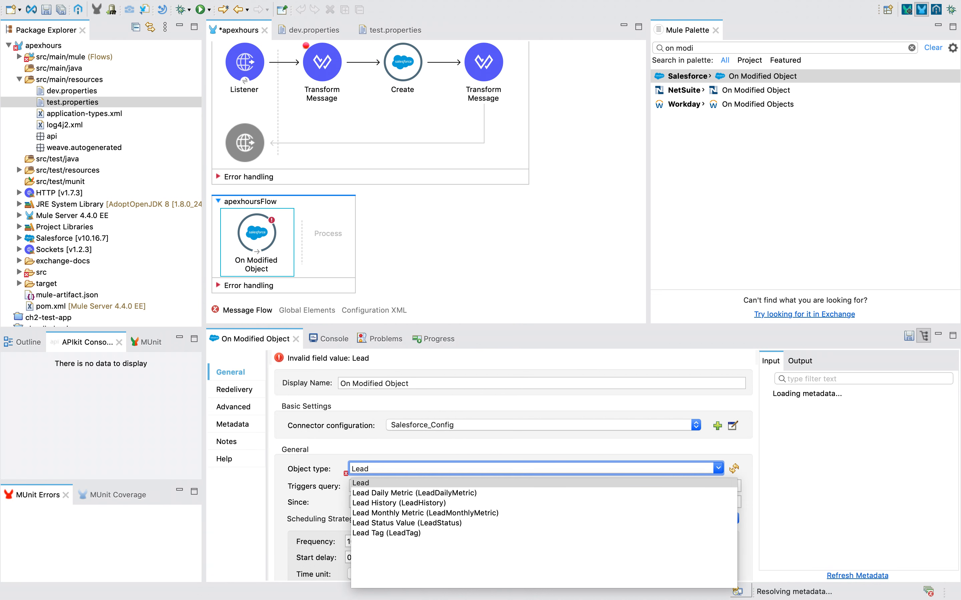
{"action": "left_click", "coordinate": [360, 482]}
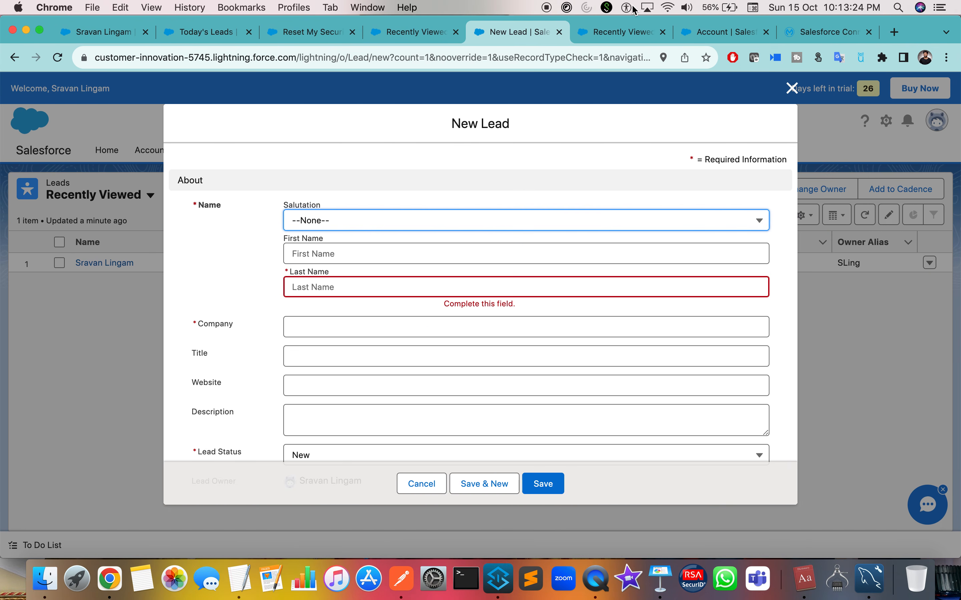
{"action": "left_click", "coordinate": [608, 32]}
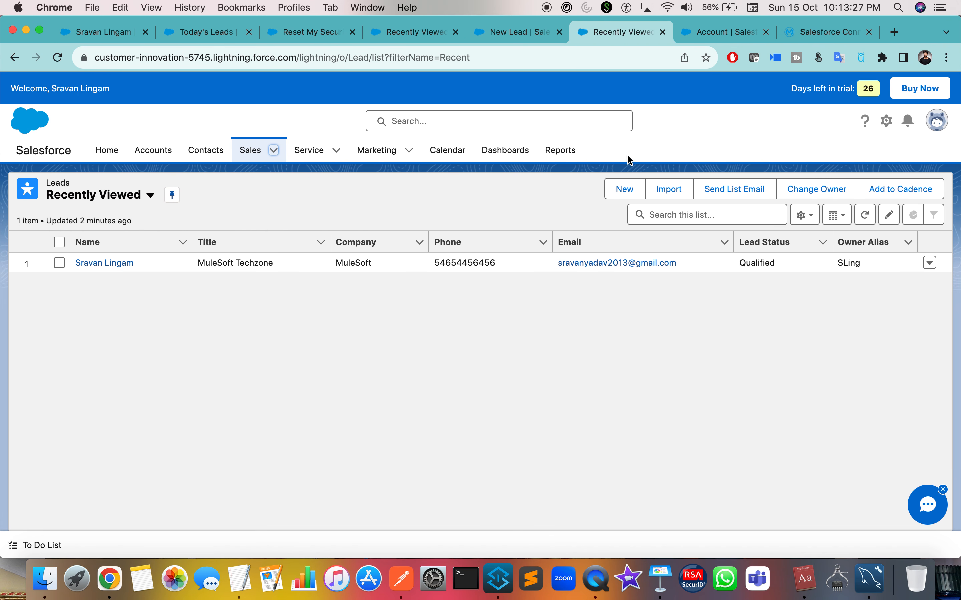
Open Salesforce's Object Manager and scroll to confirm the standard Lead object is listed.
{"action": "left_click", "coordinate": [704, 31]}
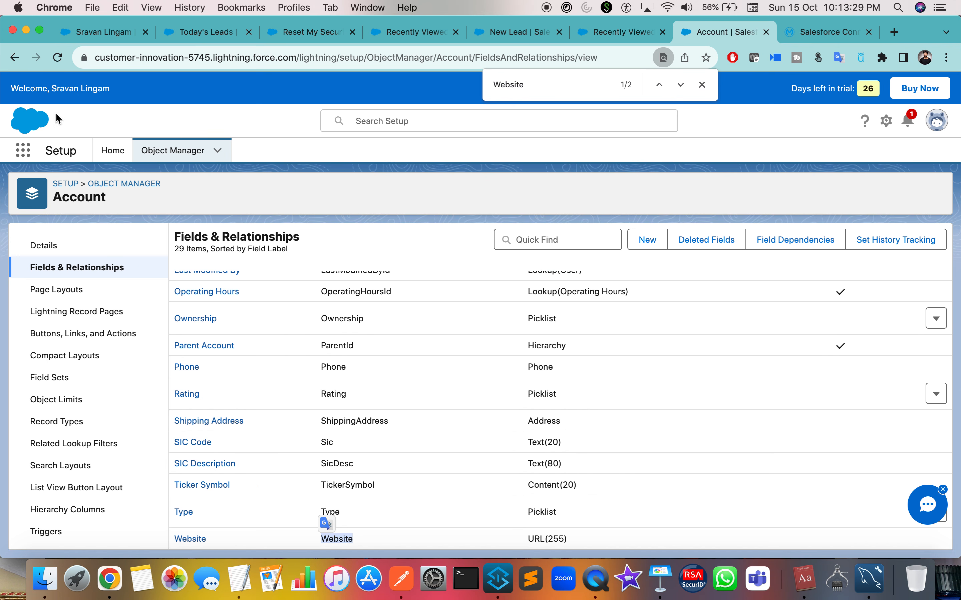
{"action": "left_click", "coordinate": [169, 151]}
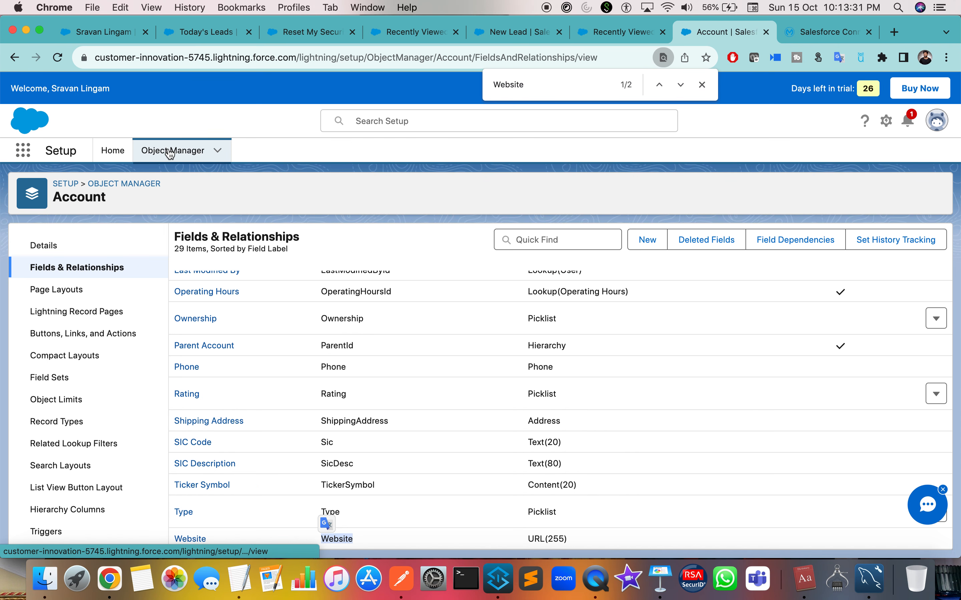
{"action": "scroll", "coordinate": [40, 319], "scroll_direction": "down", "scroll_amount": 2}
{"action": "scroll", "coordinate": [40, 318], "scroll_direction": "up", "scroll_amount": 2}
{"action": "scroll", "coordinate": [43, 386], "scroll_direction": "down", "scroll_amount": 15}
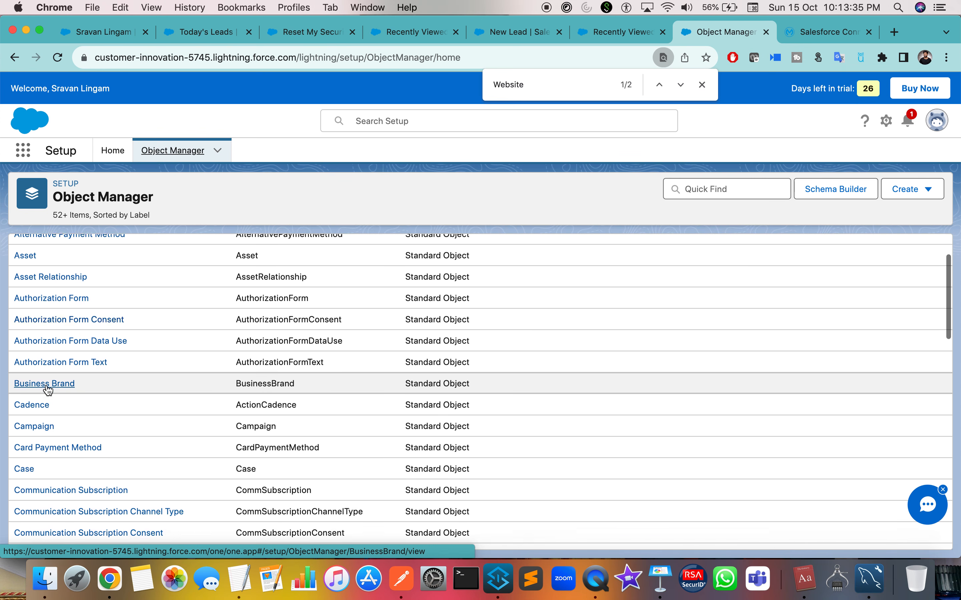
{"action": "scroll", "coordinate": [70, 438], "scroll_direction": "down", "scroll_amount": 3}
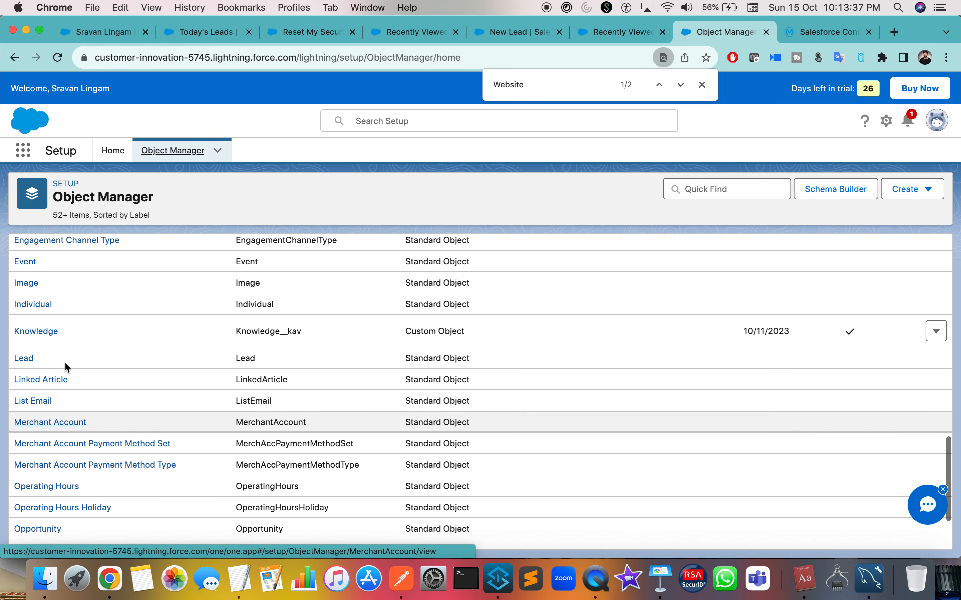
{"action": "left_click_drag", "start_coordinate": [50, 360], "coordinate": [1, 360]}
{"action": "left_click", "coordinate": [52, 368]}
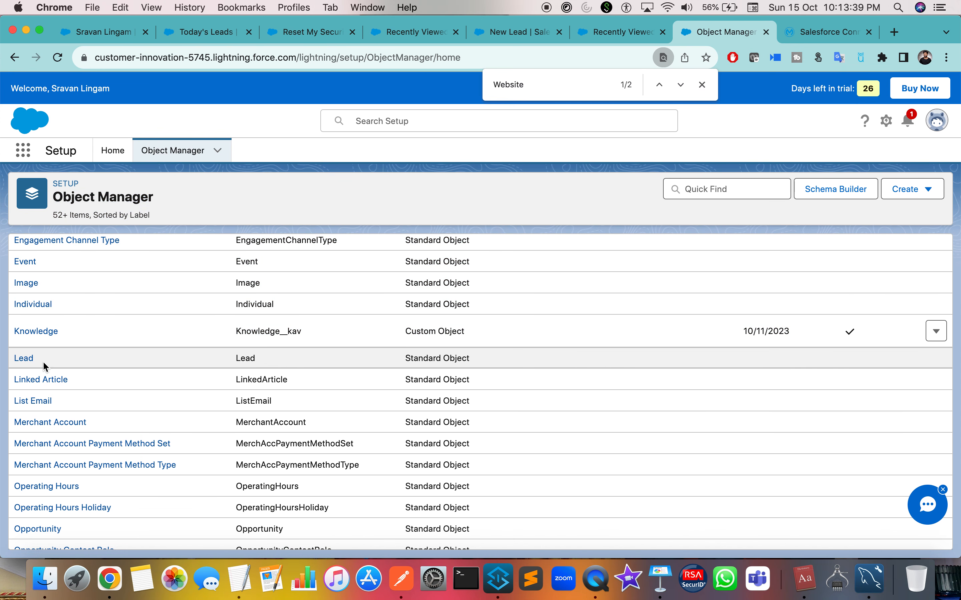
{"action": "key", "text": "ctrl+Right"}
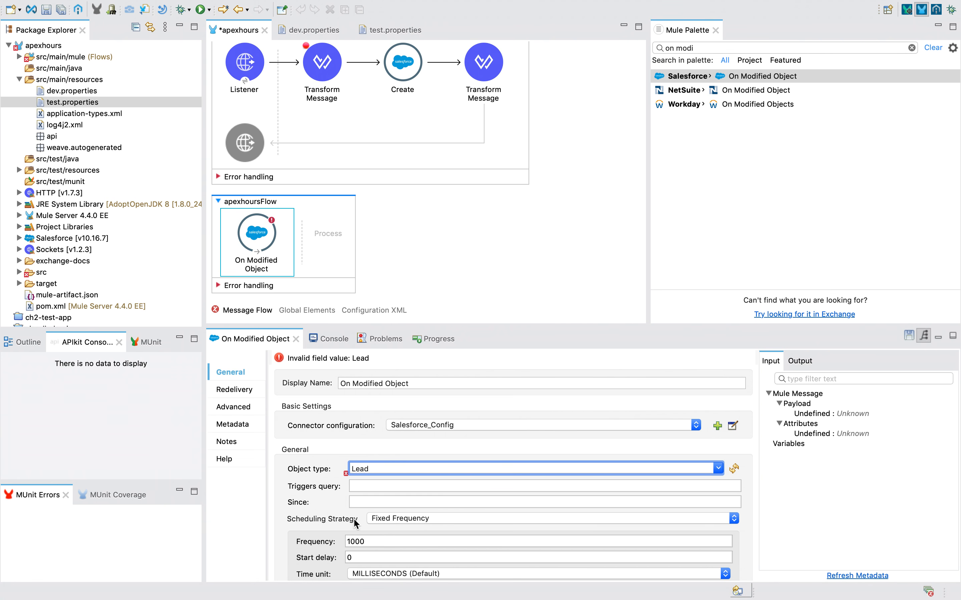
Try the Cron scheduling strategy, then revert the trigger to Fixed Frequency.
{"action": "scroll", "coordinate": [272, 524], "scroll_direction": "down", "scroll_amount": 2}
{"action": "left_click", "coordinate": [407, 502]}
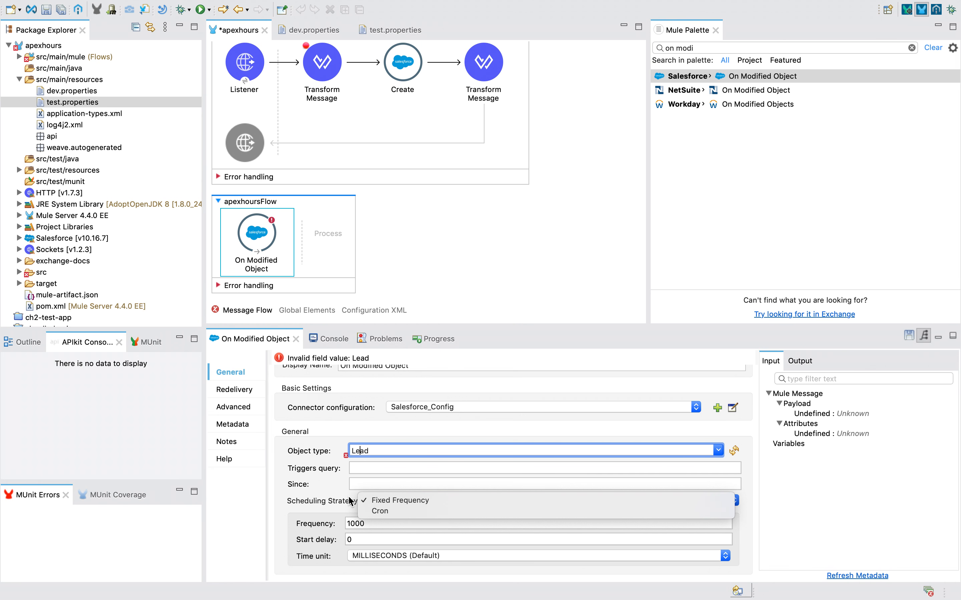
{"action": "left_click", "coordinate": [379, 511]}
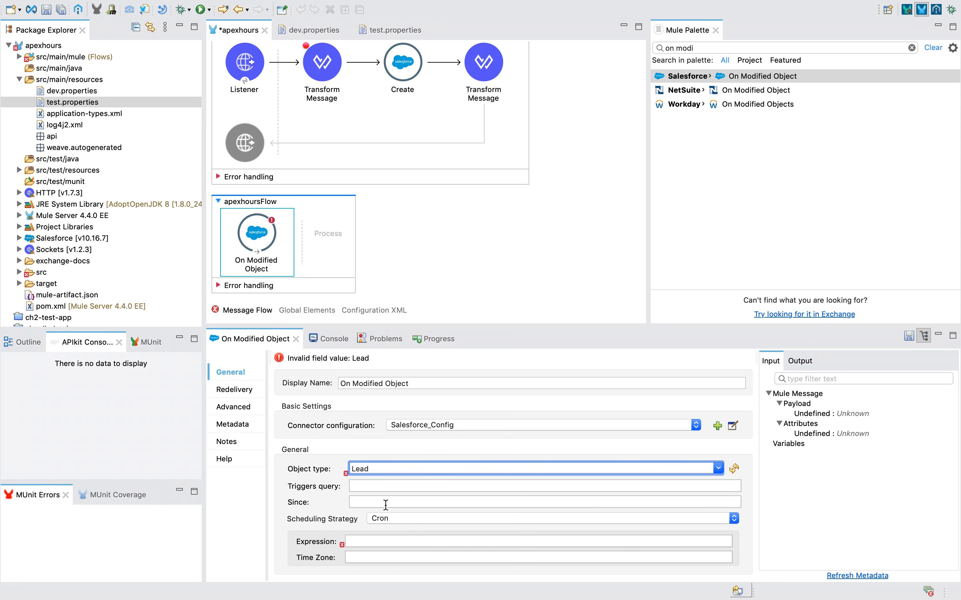
{"action": "left_click", "coordinate": [389, 517]}
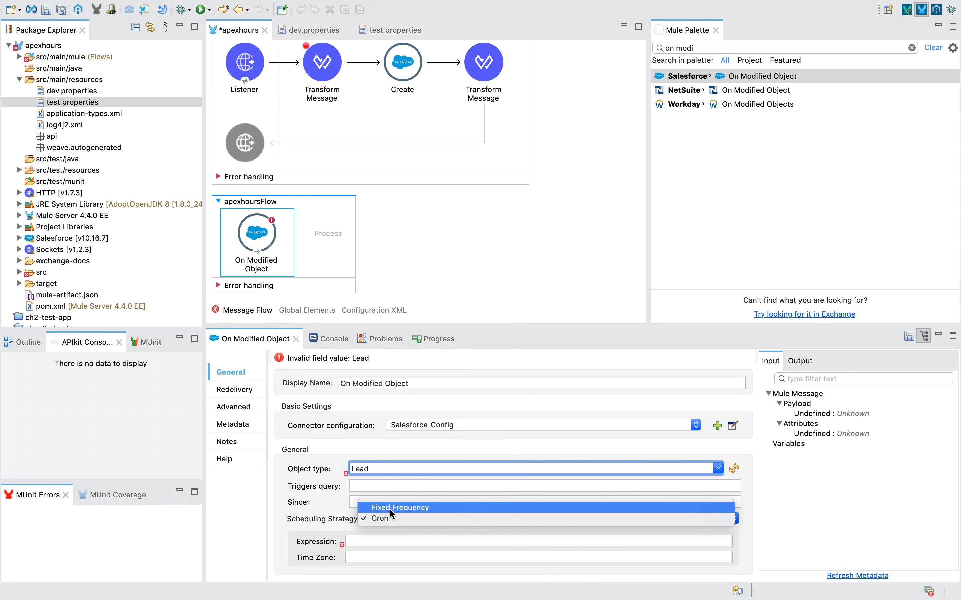
{"action": "left_click", "coordinate": [389, 509]}
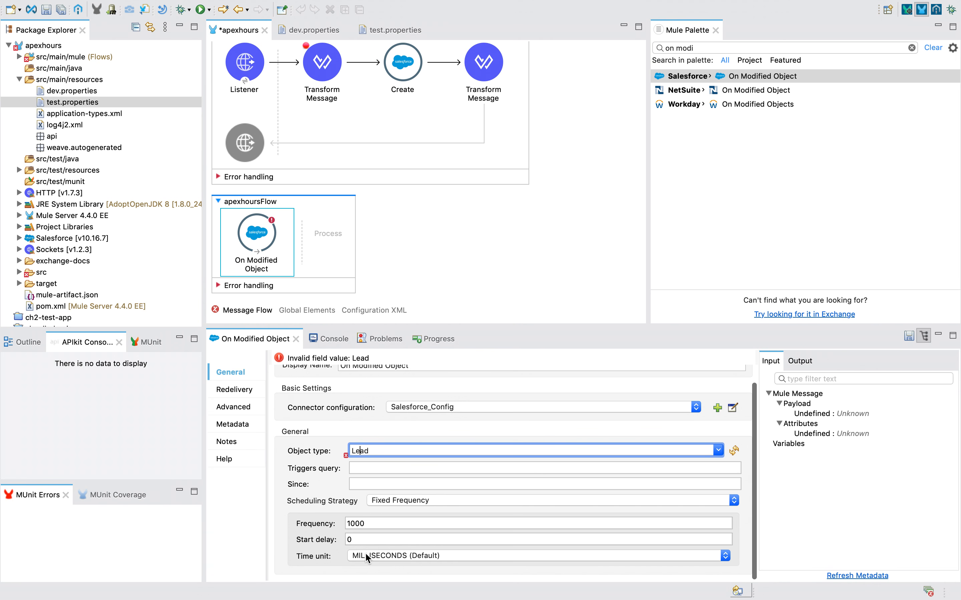
Set the polling Frequency to 10 with Time unit SECONDS.
{"action": "double_click", "coordinate": [364, 523]}
{"action": "type", "text": "1"}
{"action": "left_click", "coordinate": [390, 555]}
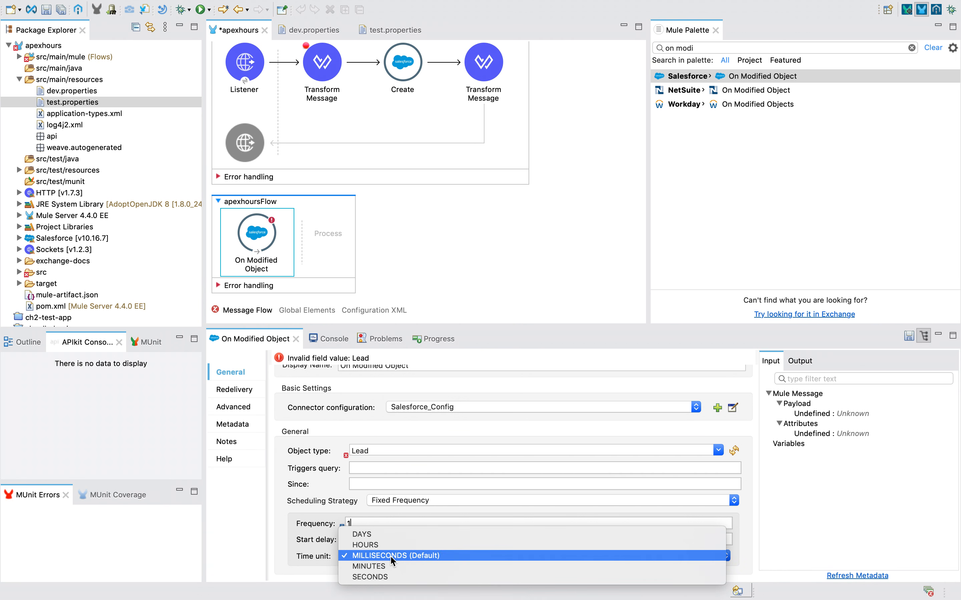
{"action": "left_click", "coordinate": [369, 522]}
{"action": "type", "text": "0"}
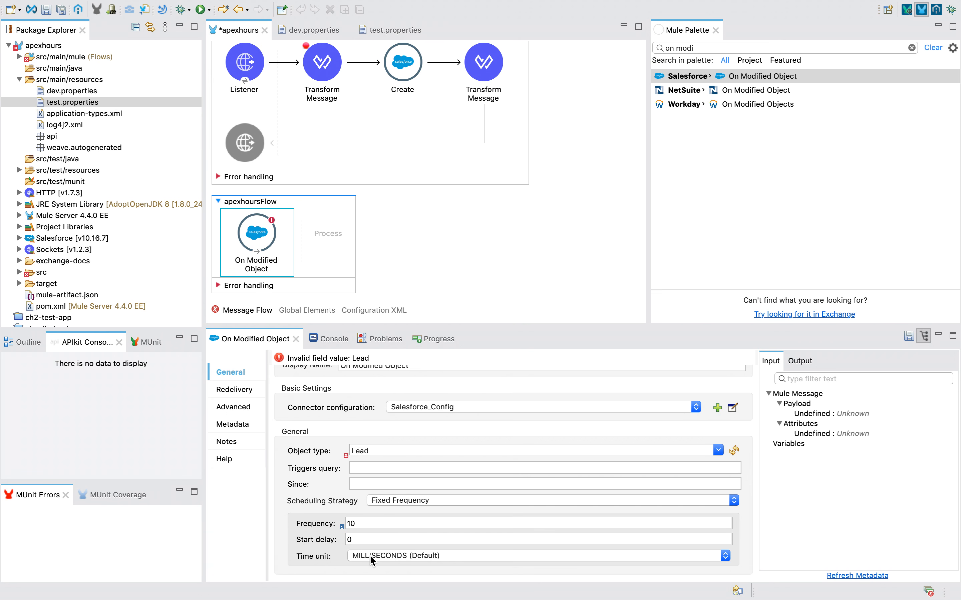
{"action": "left_click", "coordinate": [370, 555]}
{"action": "left_click", "coordinate": [370, 577]}
{"action": "left_click", "coordinate": [512, 221]}
Add a Transform Message after On Modified Object whose script outputs application/json with body payload.
{"action": "left_click", "coordinate": [679, 48]}
{"action": "type", "text": "tra"}
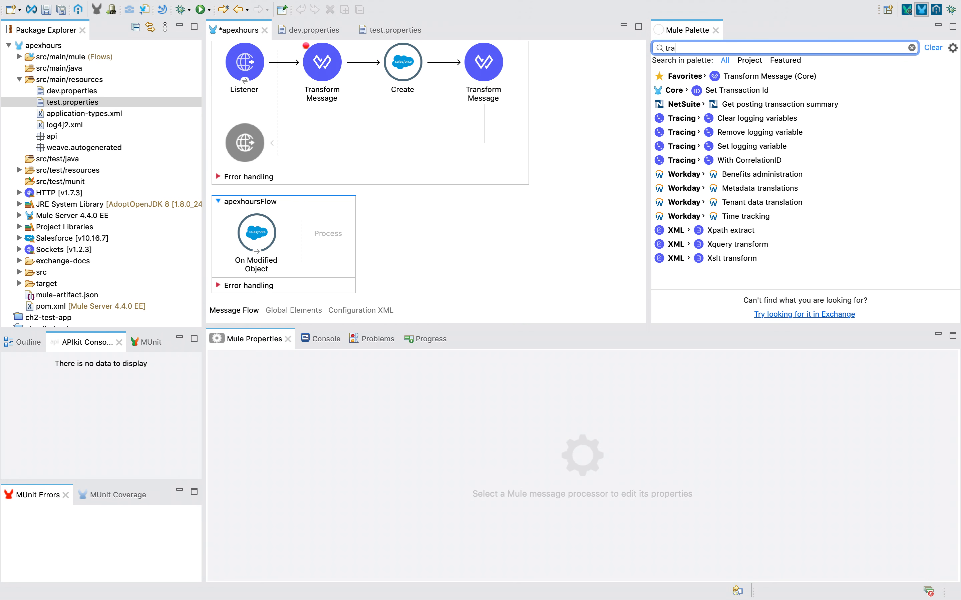
{"action": "left_click_drag", "start_coordinate": [726, 75], "coordinate": [330, 243]}
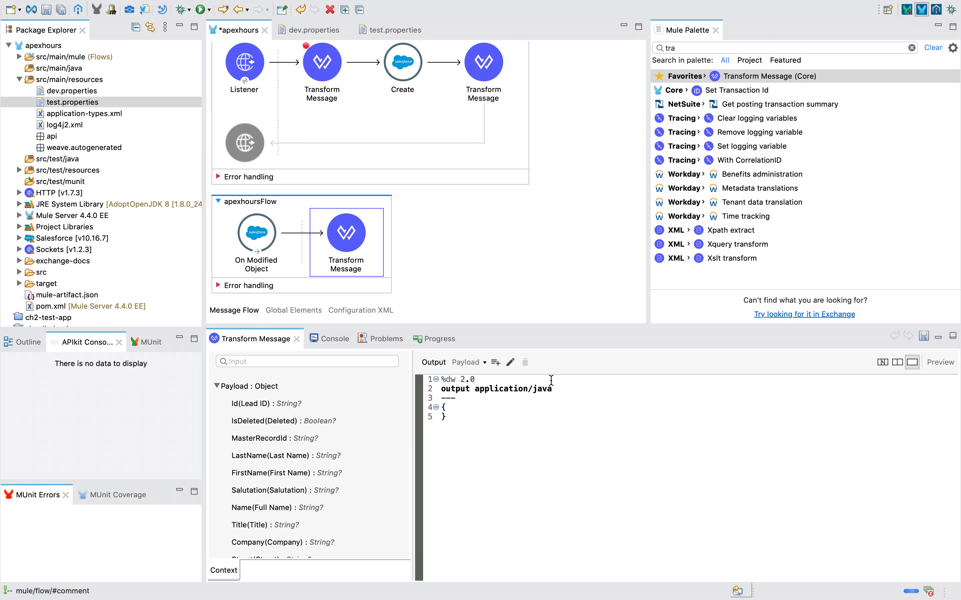
{"action": "double_click", "coordinate": [550, 388]}
{"action": "type", "text": "json --- "}
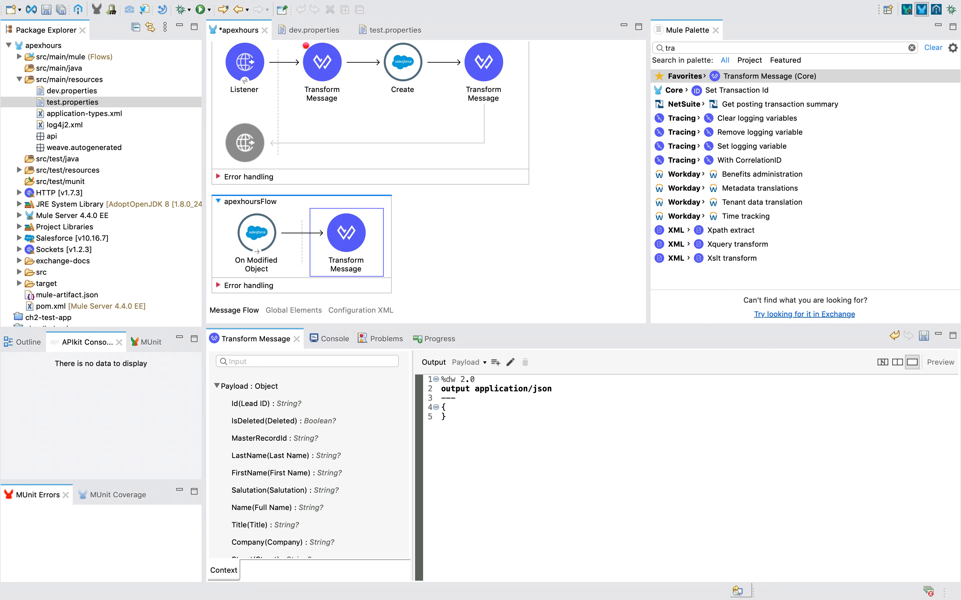
{"action": "type", "text": "payload"}
{"action": "left_click", "coordinate": [485, 252]}
{"action": "left_click", "coordinate": [353, 246]}
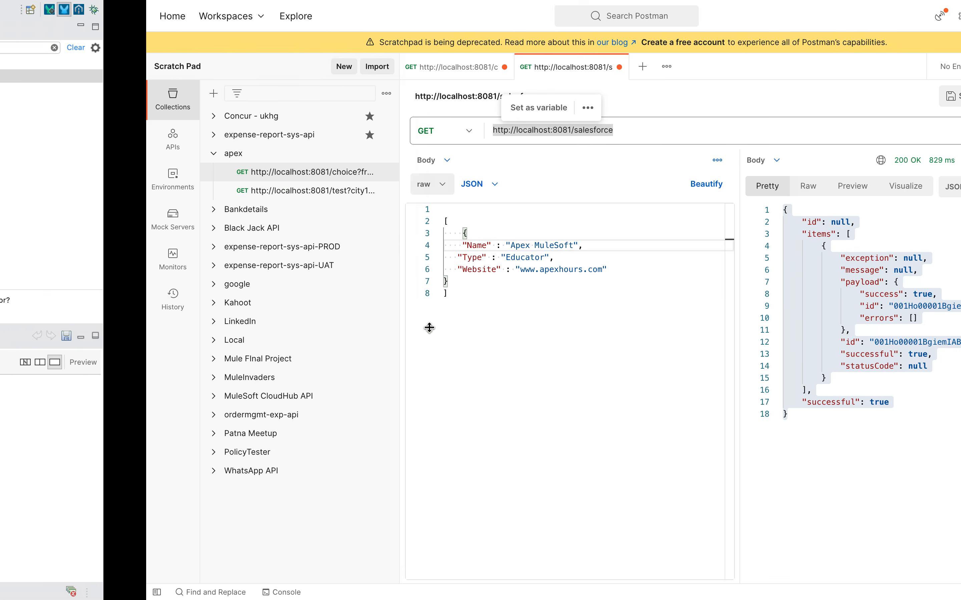
Compare against the synchronous flow's Transform Message and the earlier Postman response body.
{"action": "scroll", "coordinate": [270, 168], "scroll_direction": "up", "scroll_amount": 2}
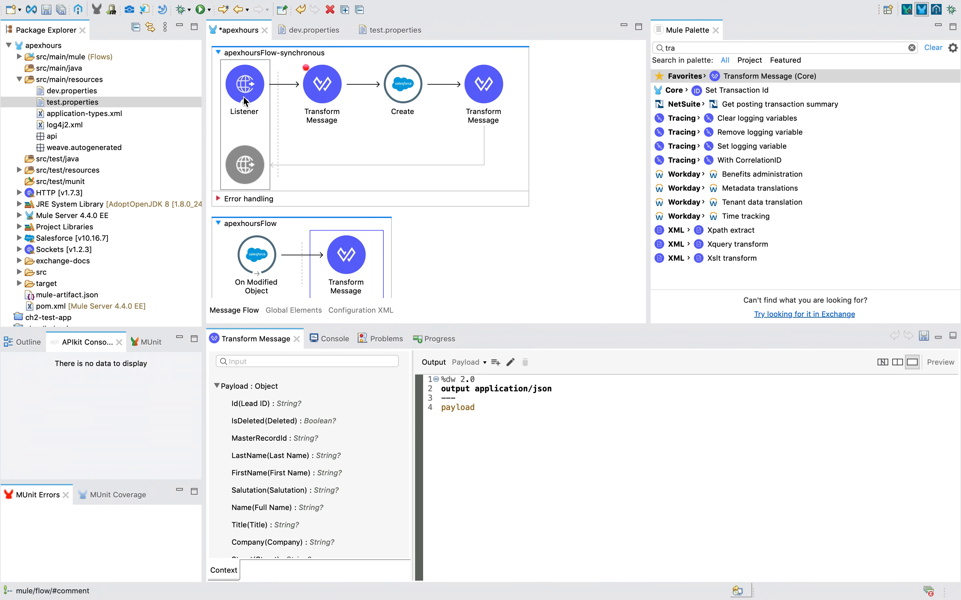
{"action": "left_click", "coordinate": [487, 100]}
{"action": "key", "text": "ctrl+Right"}
{"action": "left_click", "coordinate": [724, 390]}
{"action": "left_click_drag", "start_coordinate": [702, 506], "coordinate": [581, 152]}
{"action": "key", "text": "ctrl+Left"}
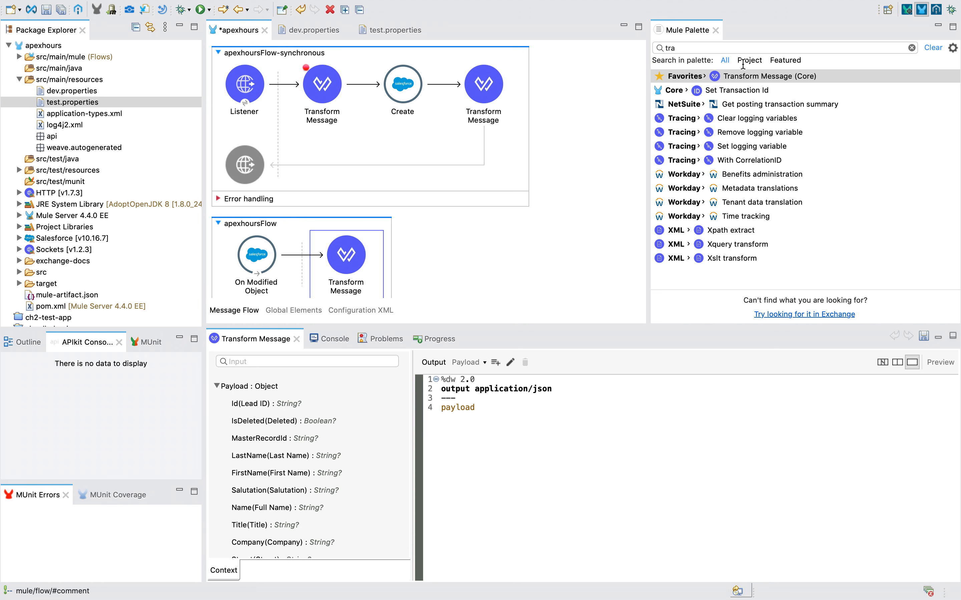
{"action": "scroll", "coordinate": [468, 258], "scroll_direction": "down", "scroll_amount": 2}
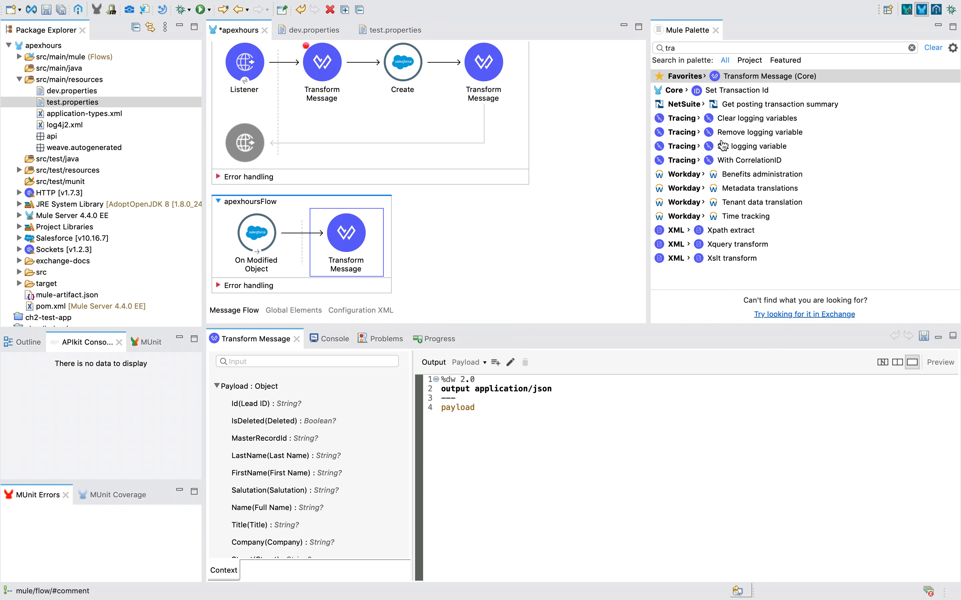
Add a Logger after the Transform Message with the expression message payload.
{"action": "double_click", "coordinate": [675, 48]}
{"action": "key", "text": "BackSpace"}
{"action": "type", "text": "logg"}
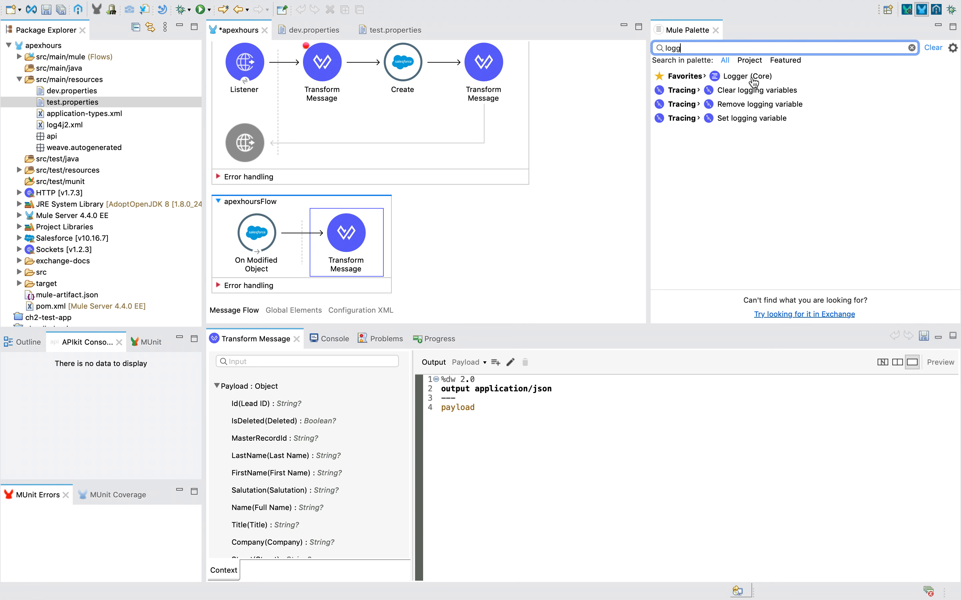
{"action": "mouse_move", "coordinate": [748, 77]}
{"action": "left_mouse_down"}
{"action": "mouse_move", "coordinate": [692, 79]}
{"action": "mouse_move", "coordinate": [386, 261]}
{"action": "left_mouse_up"}
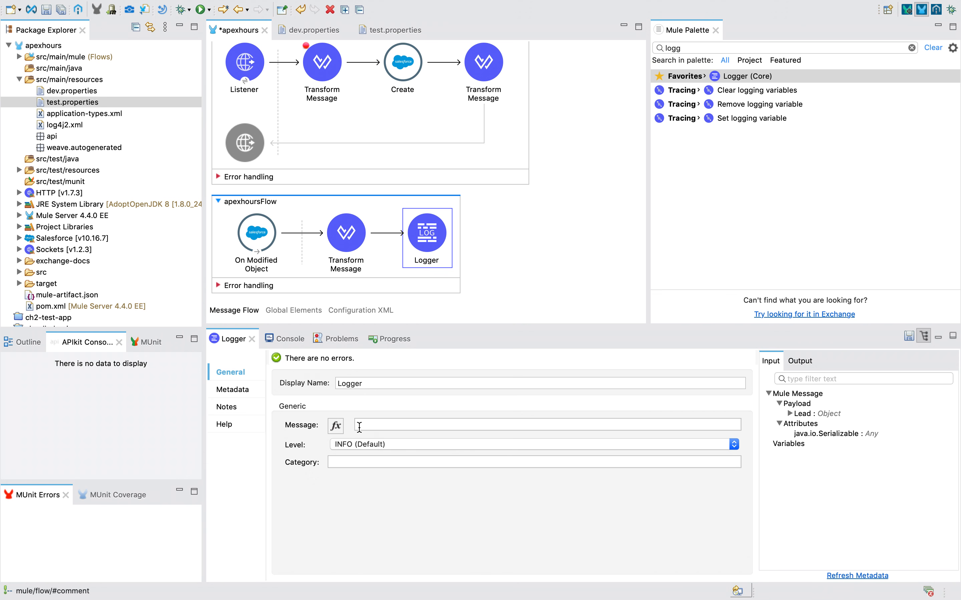
{"action": "left_click", "coordinate": [340, 428]}
{"action": "type", "text": "payload ]"}
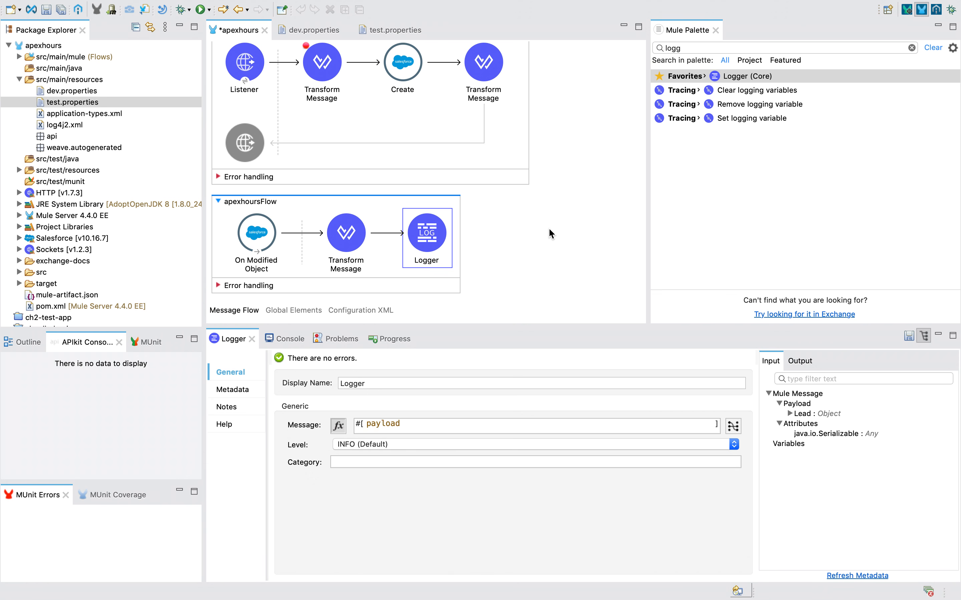
{"action": "left_click", "coordinate": [548, 227]}
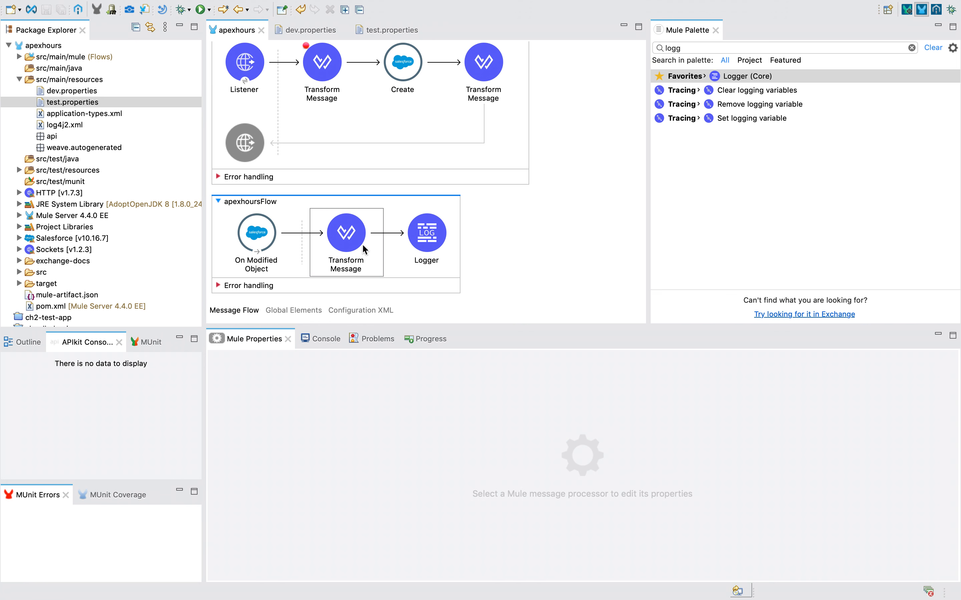
Put a breakpoint on the Transform Message and launch the apexhours project in debug mode.
{"action": "right_click", "coordinate": [349, 239]}
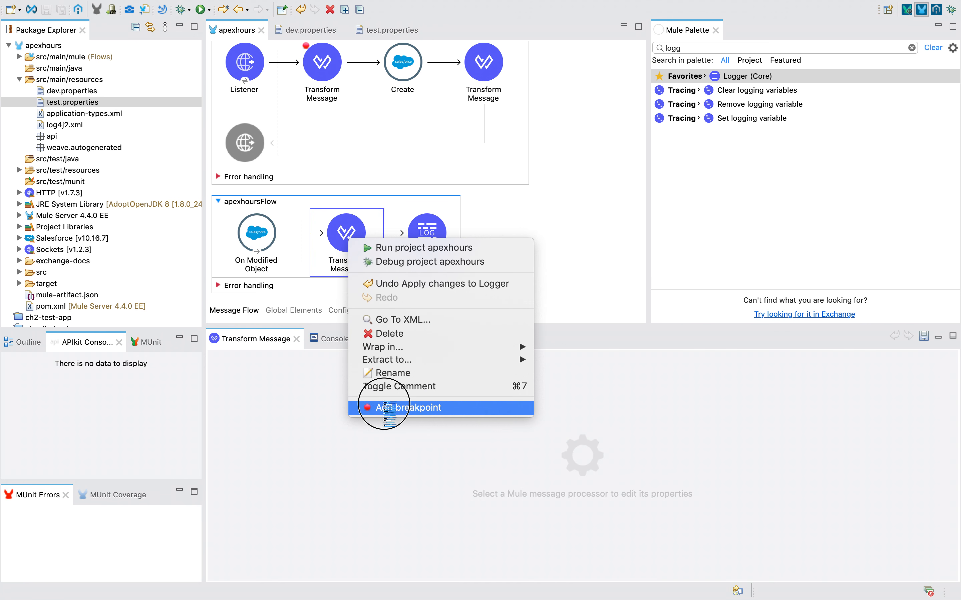
{"action": "left_click", "coordinate": [385, 407]}
{"action": "right_click", "coordinate": [579, 190]}
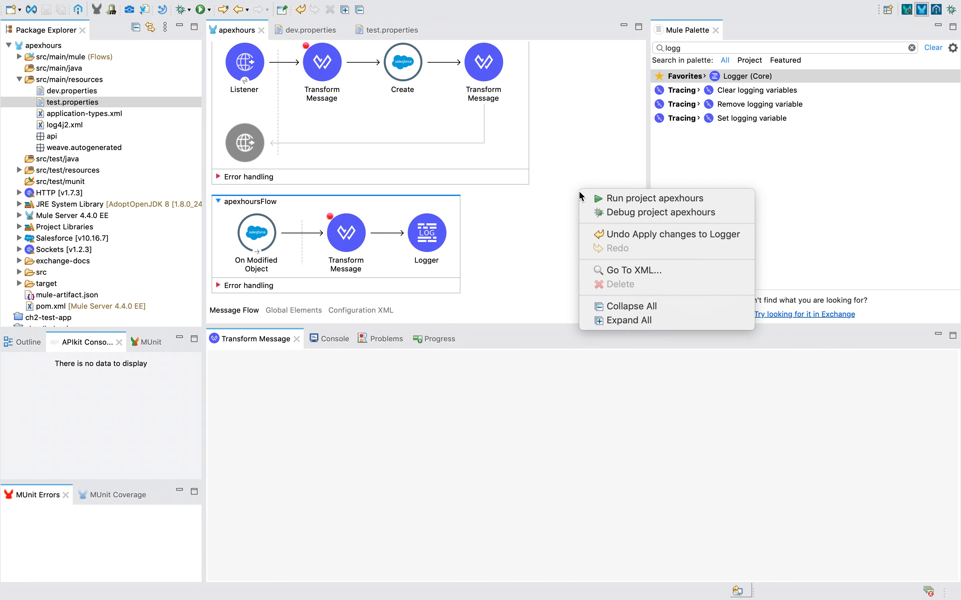
{"action": "left_click", "coordinate": [605, 216]}
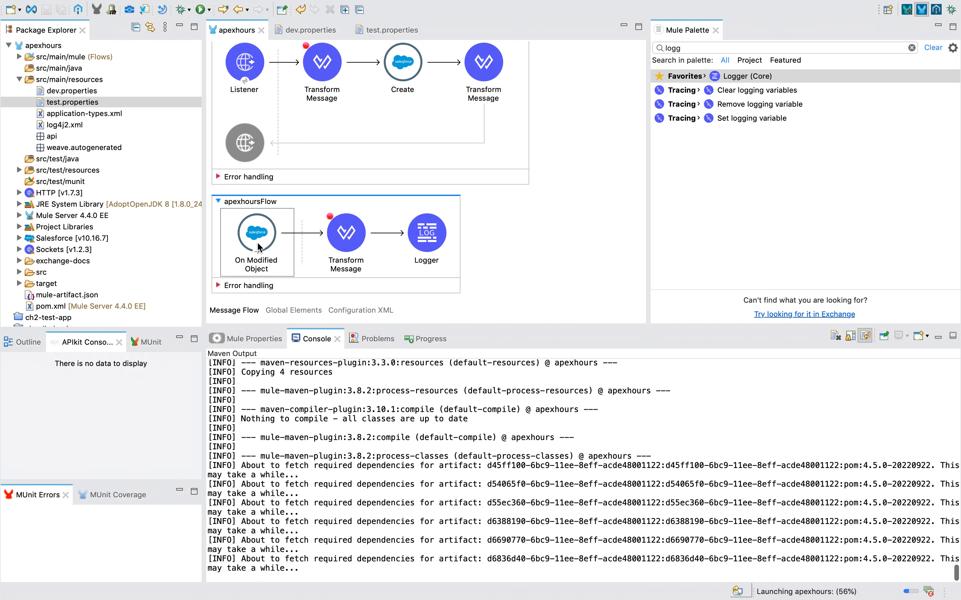
Go to the Salesforce Leads list and start a new lead with salutation Mr.
{"action": "key", "text": "ctrl+Left"}
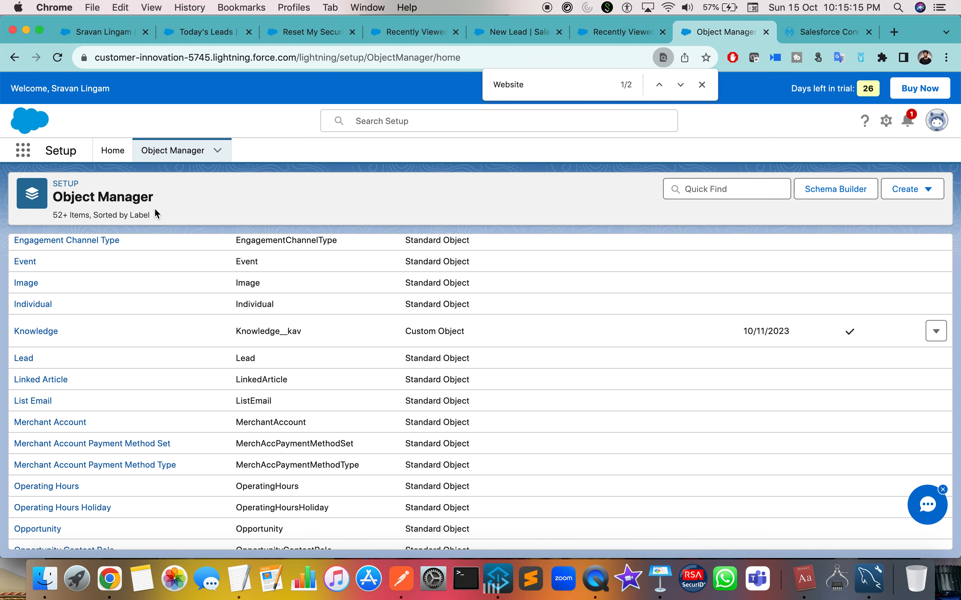
{"action": "left_click", "coordinate": [619, 33]}
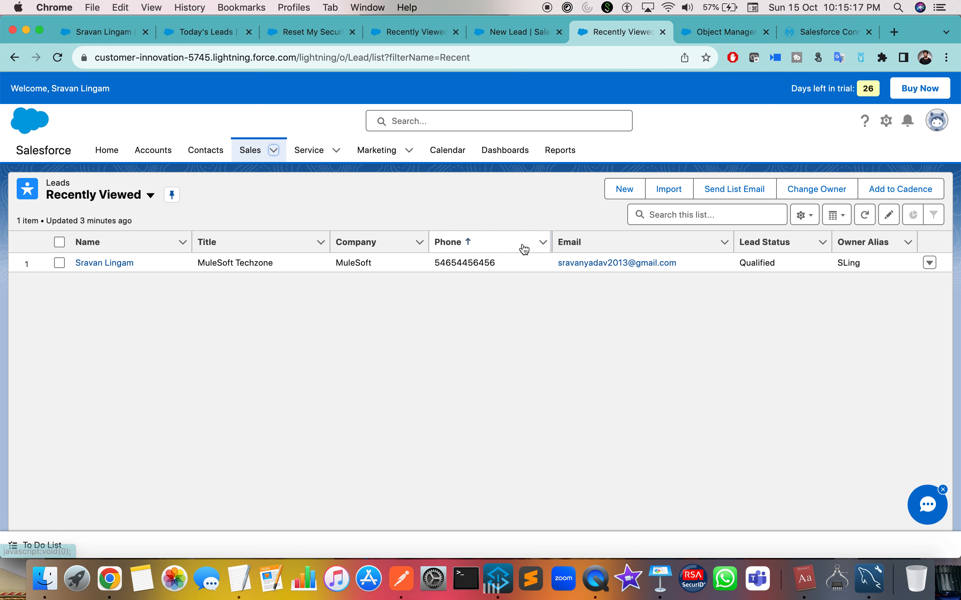
{"action": "left_click", "coordinate": [274, 155]}
{"action": "left_click", "coordinate": [273, 155]}
{"action": "left_click", "coordinate": [275, 158]}
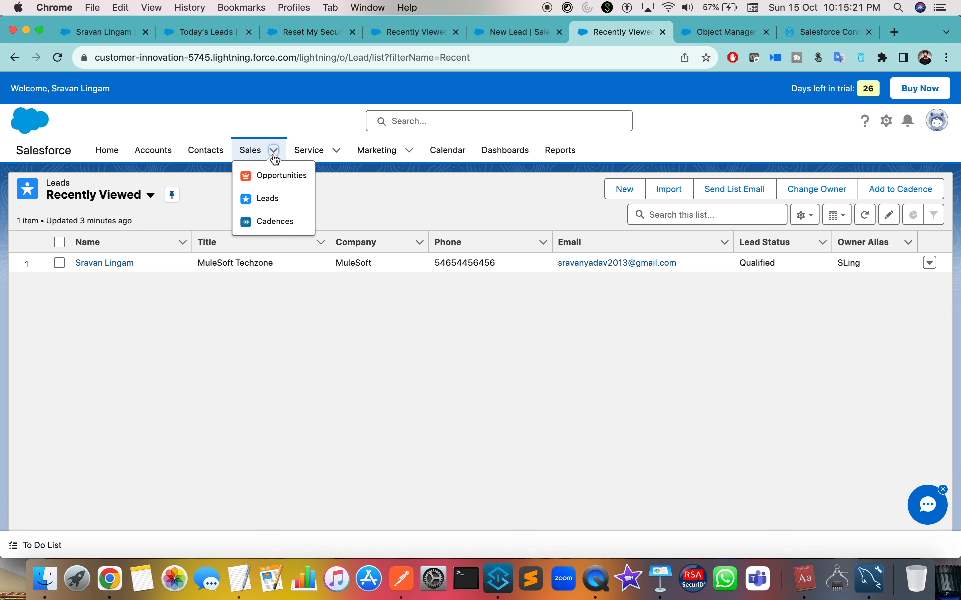
{"action": "left_click", "coordinate": [269, 198]}
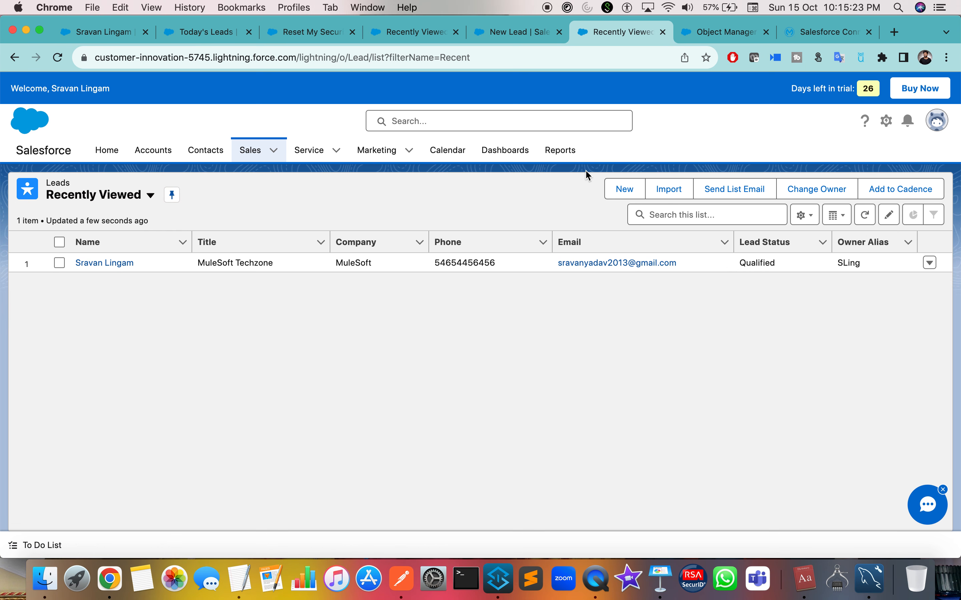
{"action": "left_click", "coordinate": [621, 189]}
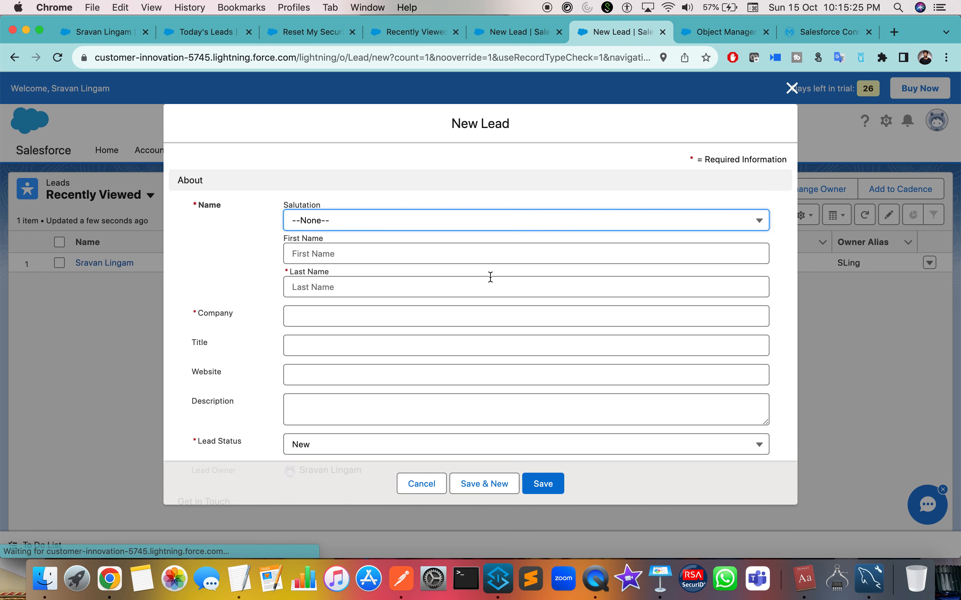
{"action": "left_click", "coordinate": [385, 225]}
{"action": "left_click", "coordinate": [334, 271]}
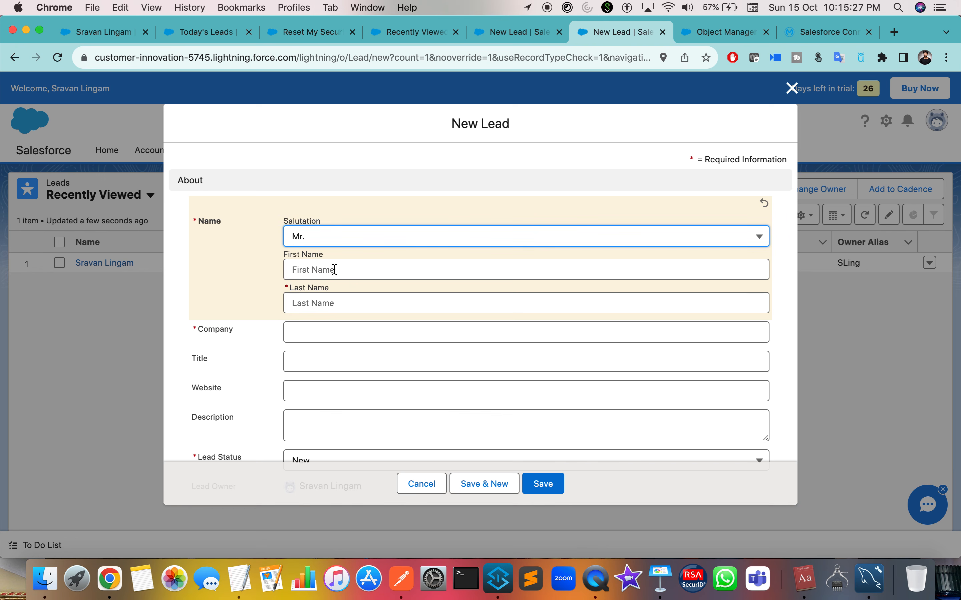
Enter the lead's first and last name.
{"action": "left_click", "coordinate": [330, 268]}
{"action": "type", "text": "Mu"}
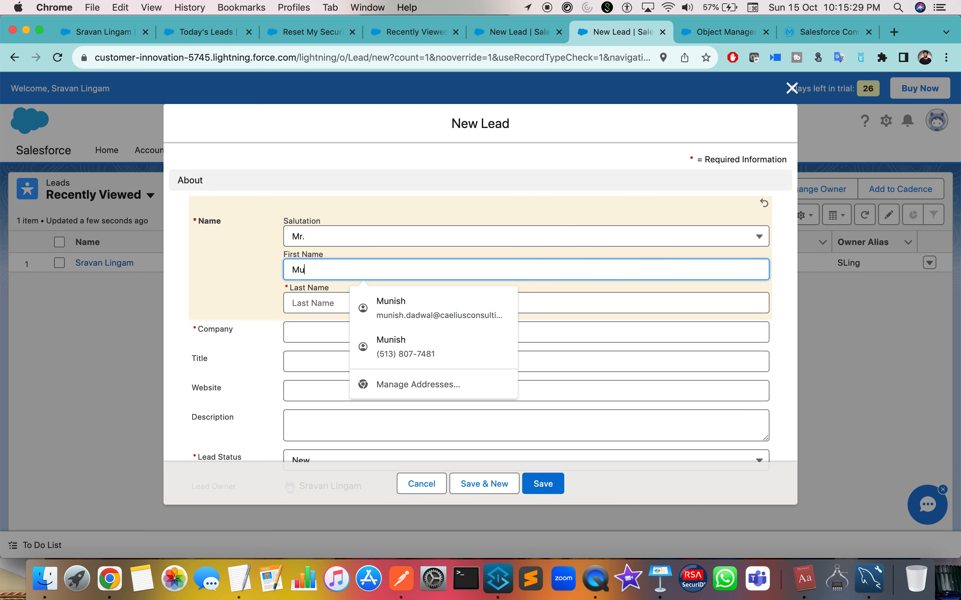
{"action": "type", "text": "leSoft TechZond"}
{"action": "left_click", "coordinate": [312, 304]}
{"action": "type", "text": "Apec"}
{"action": "key", "text": "BackSpace"}
{"action": "type", "text": "xHour"}
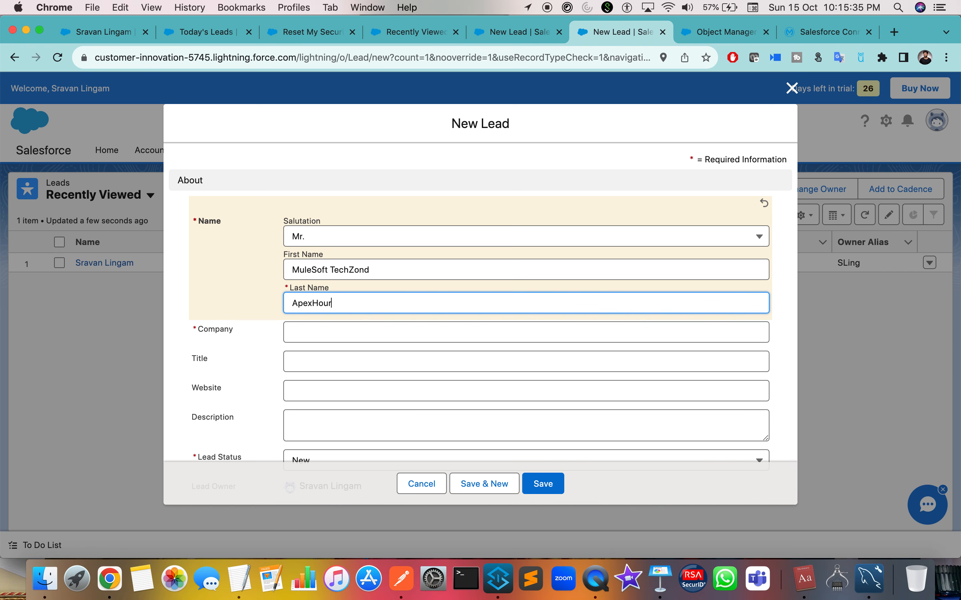
Fill in company ApexHours, title MuleSoft for Salesforce, and begin the website field.
{"action": "left_click", "coordinate": [303, 328]}
{"action": "type", "text": "Apec"}
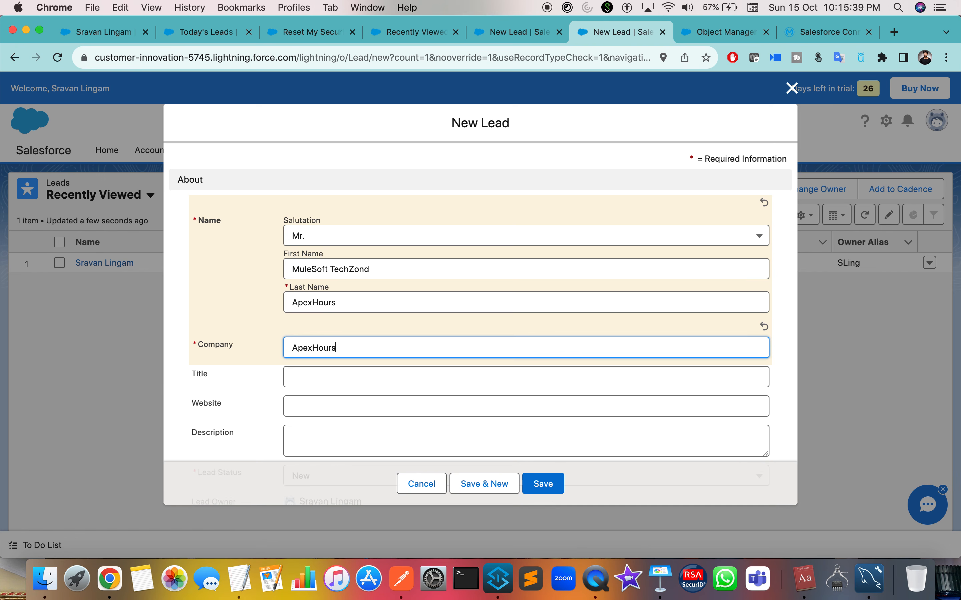
{"action": "type", "text": "Hours"}
{"action": "scroll", "coordinate": [299, 328], "scroll_direction": "down", "scroll_amount": 3}
{"action": "left_click", "coordinate": [314, 275]}
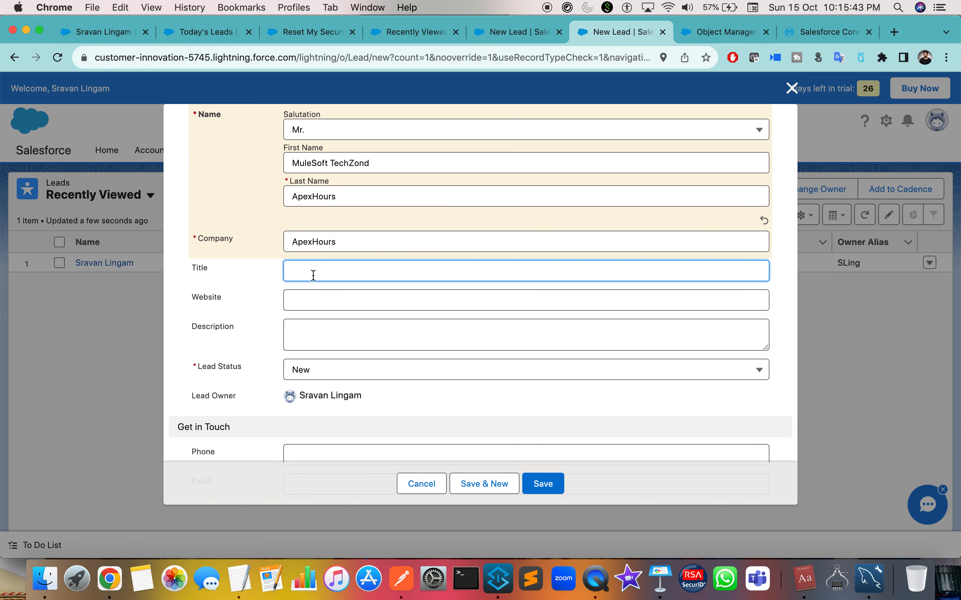
{"action": "type", "text": "MuleSoft for Salesforce"}
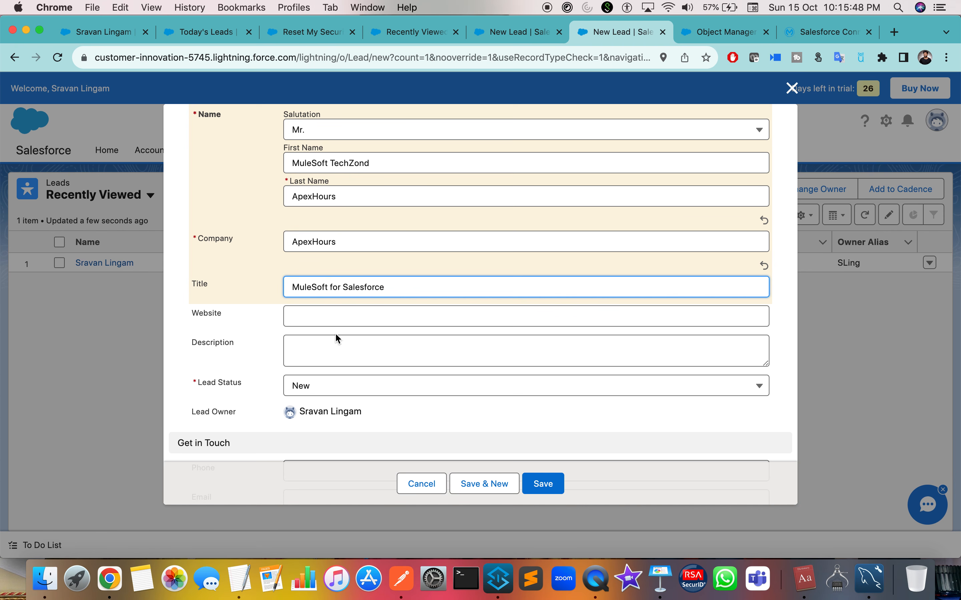
{"action": "left_click", "coordinate": [336, 316]}
{"action": "type", "text": "wwww"}
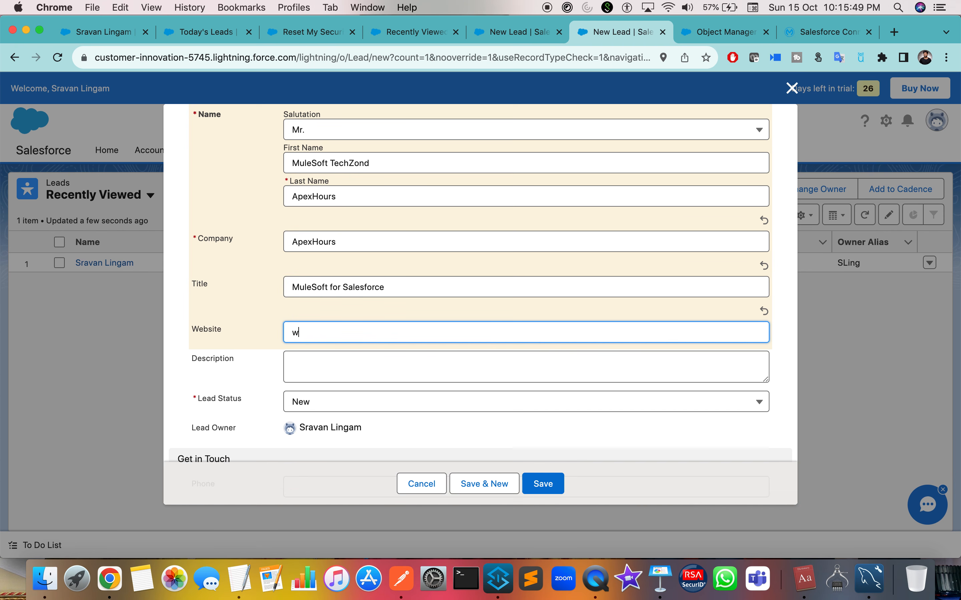
{"action": "type", "text": "apexhours"}
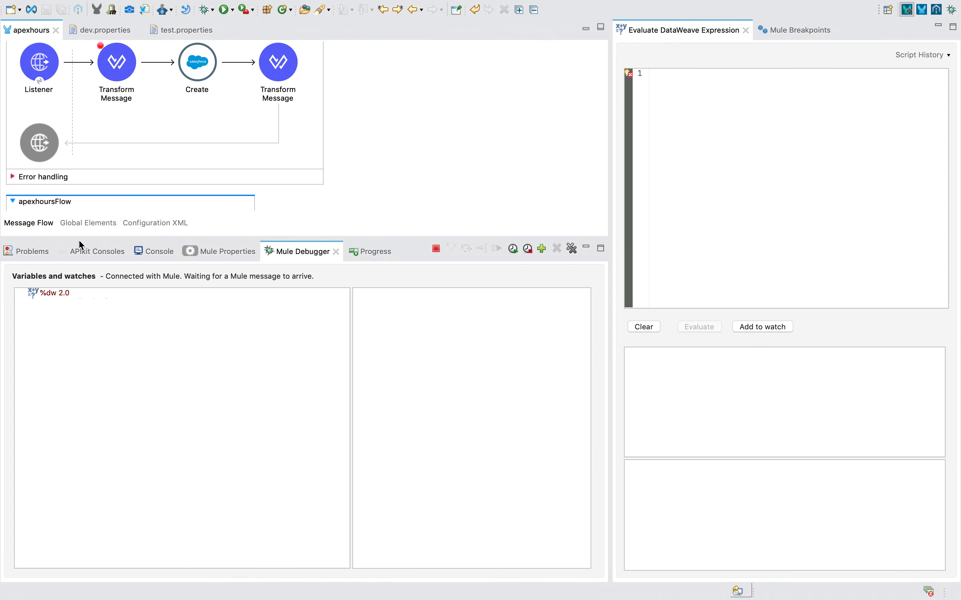
Verify the Studio console shows apexhours DEPLOYED, then return to the Salesforce New Lead form.
{"action": "left_click", "coordinate": [82, 248]}
{"action": "left_click", "coordinate": [144, 257]}
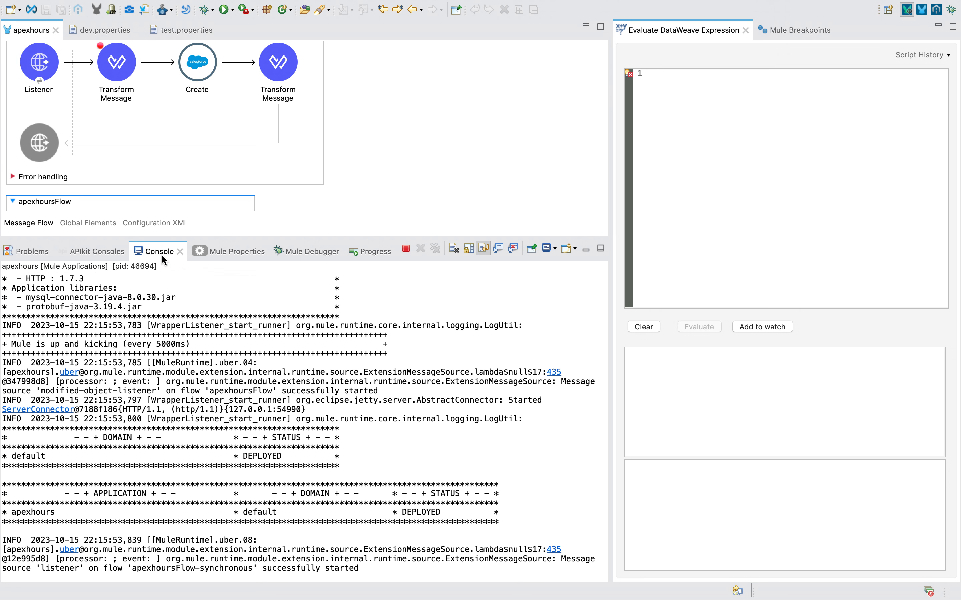
{"action": "left_click_drag", "start_coordinate": [398, 512], "coordinate": [497, 511]}
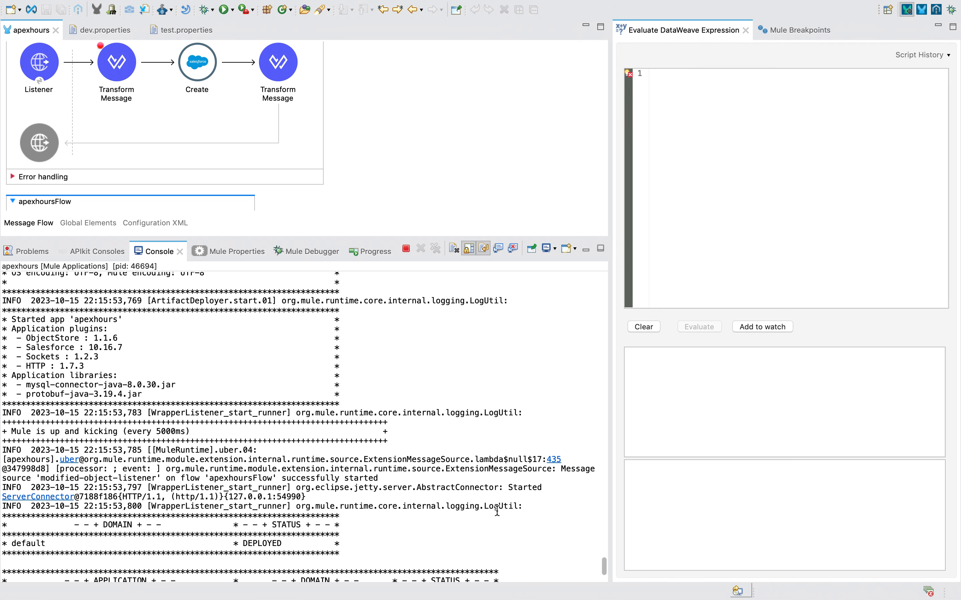
{"action": "scroll", "coordinate": [497, 511], "scroll_direction": "up", "scroll_amount": 4}
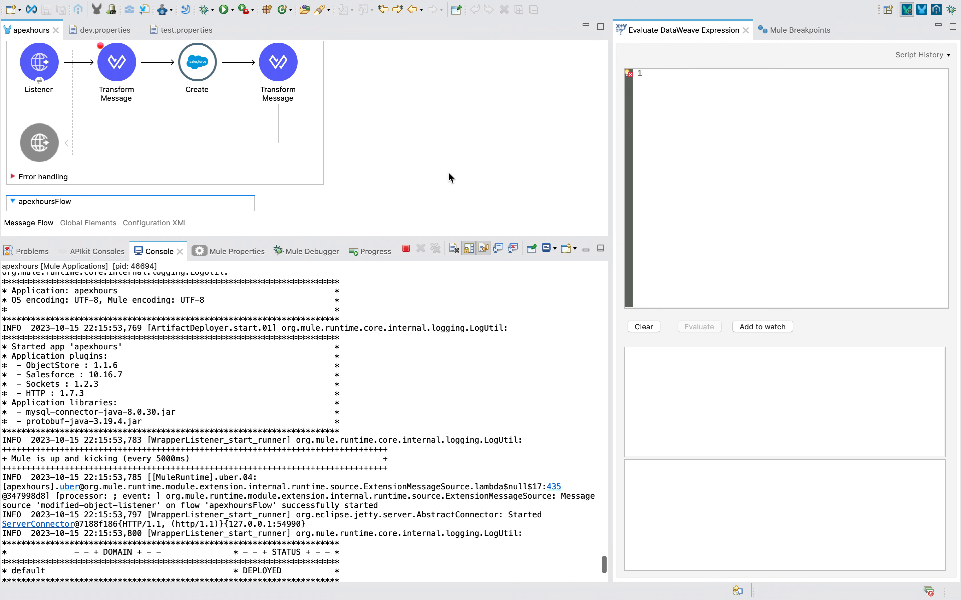
{"action": "scroll", "coordinate": [449, 175], "scroll_direction": "down", "scroll_amount": 3}
{"action": "scroll", "coordinate": [417, 534], "scroll_direction": "down", "scroll_amount": 4}
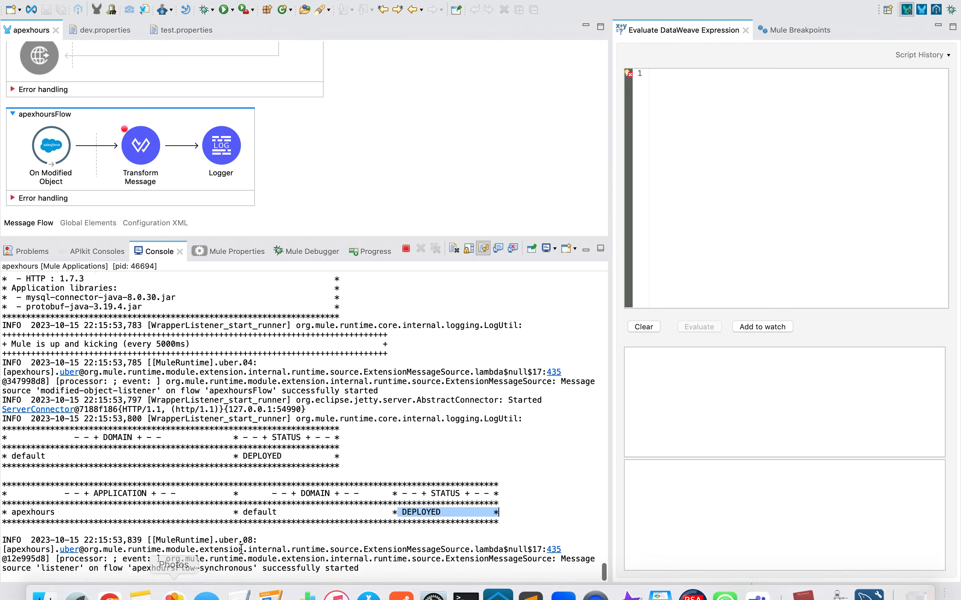
{"action": "left_click", "coordinate": [50, 152]}
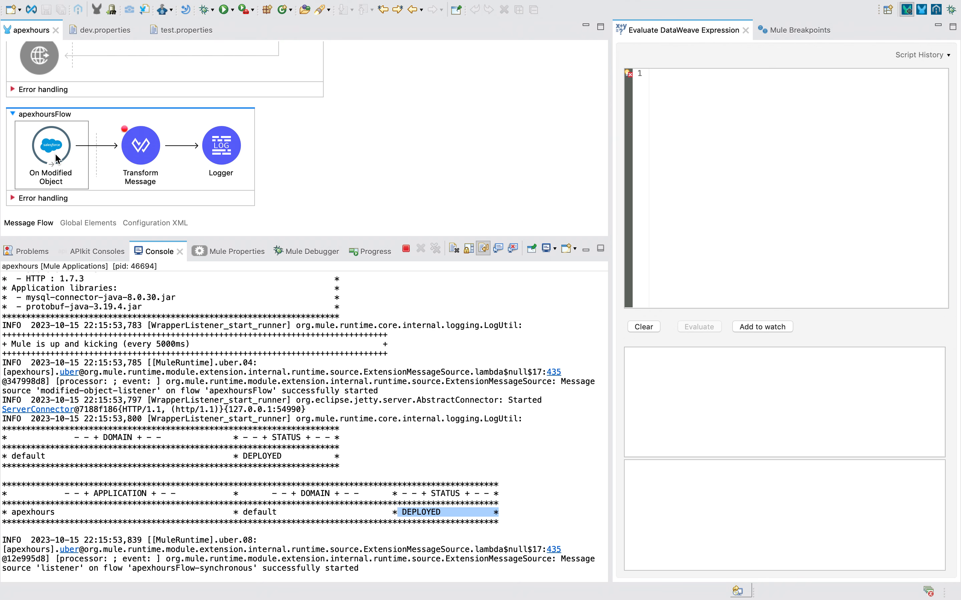
{"action": "key", "text": "ctrl+Left"}
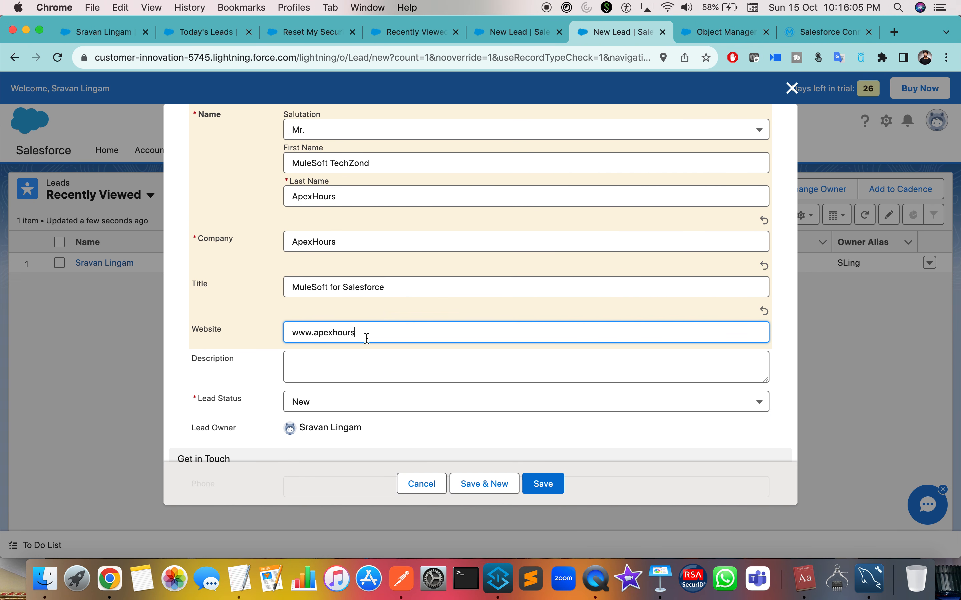
Set the new lead's Lead Status to Contacted.
{"action": "scroll", "coordinate": [339, 380], "scroll_direction": "down", "scroll_amount": 3}
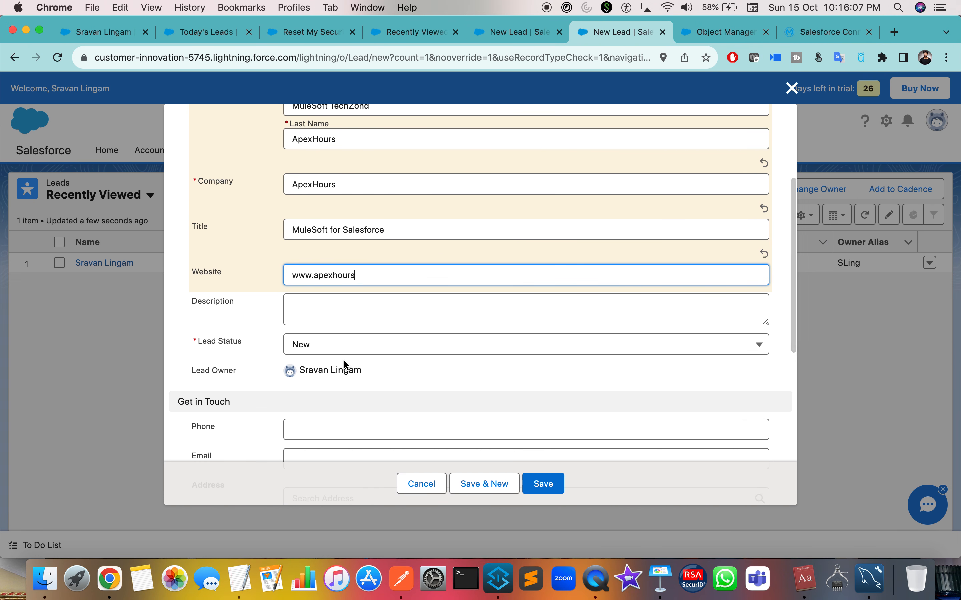
{"action": "key", "text": "ctrl+Right"}
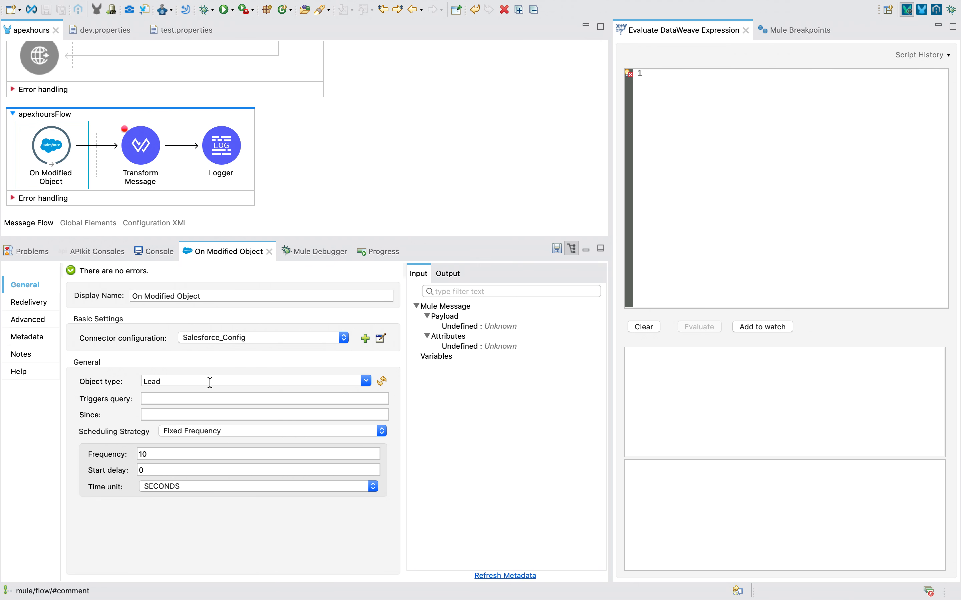
{"action": "key", "text": "ctrl+Left"}
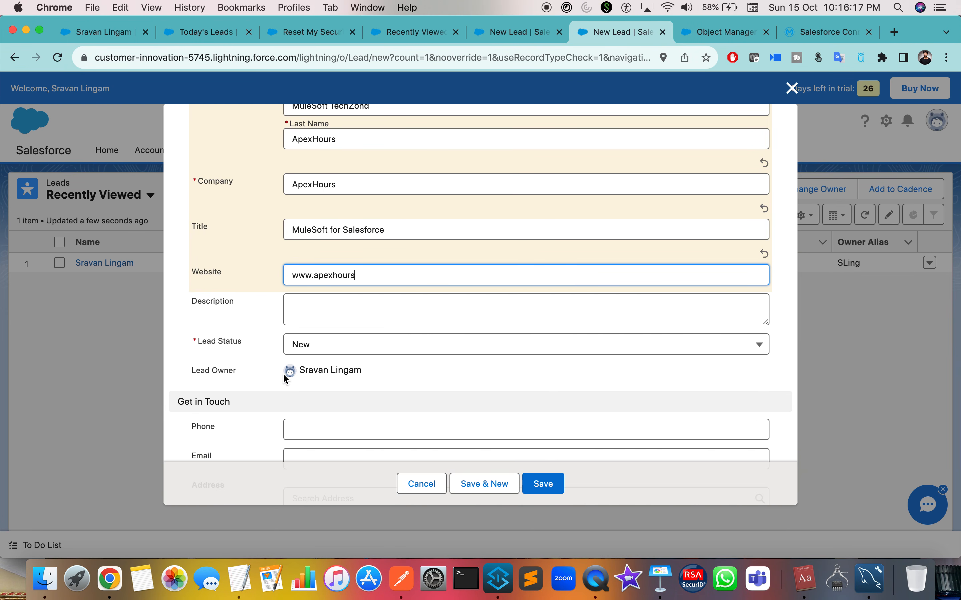
{"action": "scroll", "coordinate": [286, 375], "scroll_direction": "down", "scroll_amount": 2}
{"action": "left_click", "coordinate": [320, 313]}
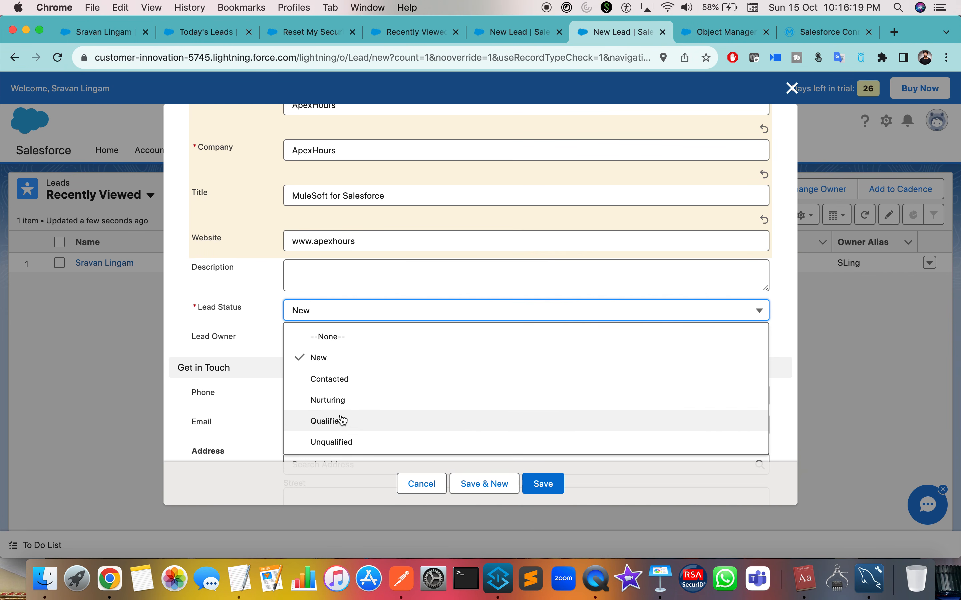
{"action": "left_click", "coordinate": [344, 377]}
{"action": "left_click", "coordinate": [201, 324]}
{"action": "scroll", "coordinate": [189, 321], "scroll_direction": "down", "scroll_amount": 10}
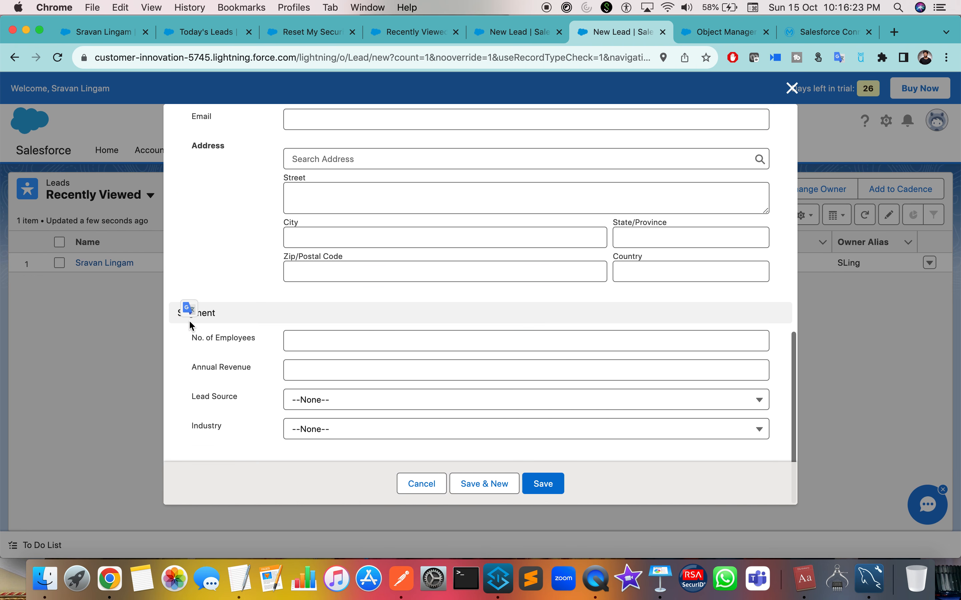
{"action": "scroll", "coordinate": [189, 320], "scroll_direction": "up", "scroll_amount": 2}
Fill in the lead's address: pick the city from search, then enter street, state and postal code.
{"action": "left_click", "coordinate": [324, 233]}
{"action": "type", "text": "abc"}
{"action": "left_click", "coordinate": [319, 262]}
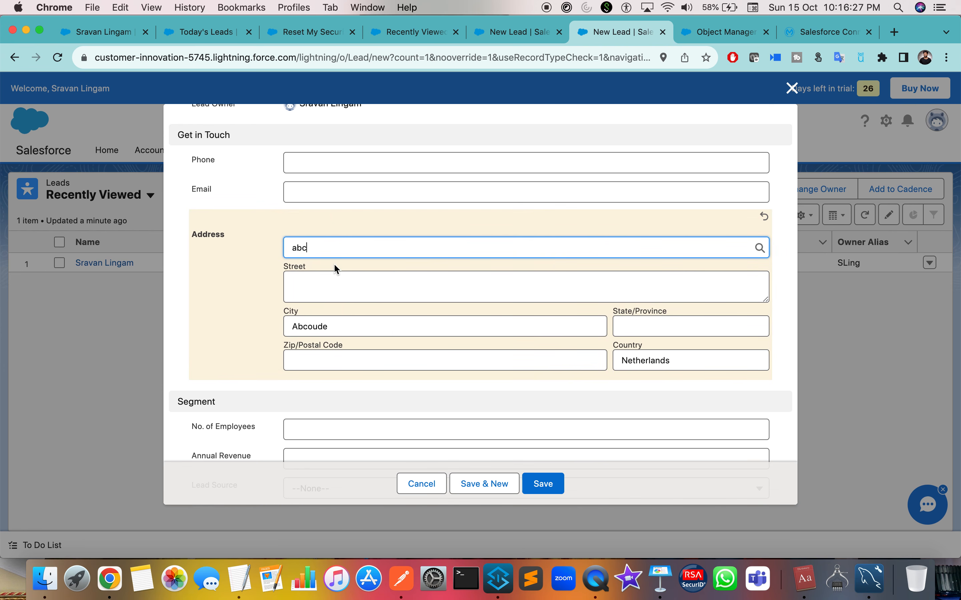
{"action": "left_click", "coordinate": [317, 280]}
{"action": "type", "text": "aqwsd"}
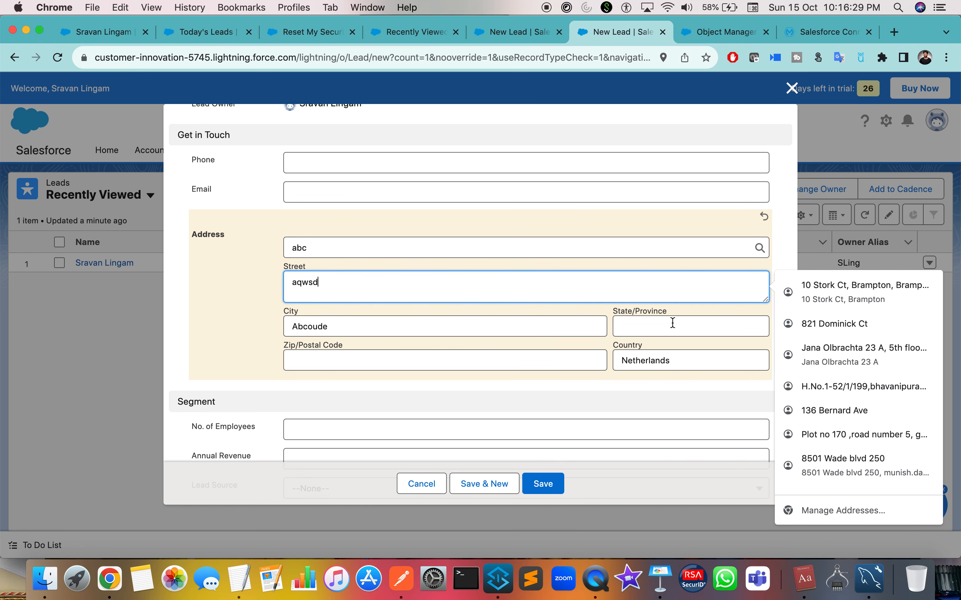
{"action": "left_click", "coordinate": [661, 327]}
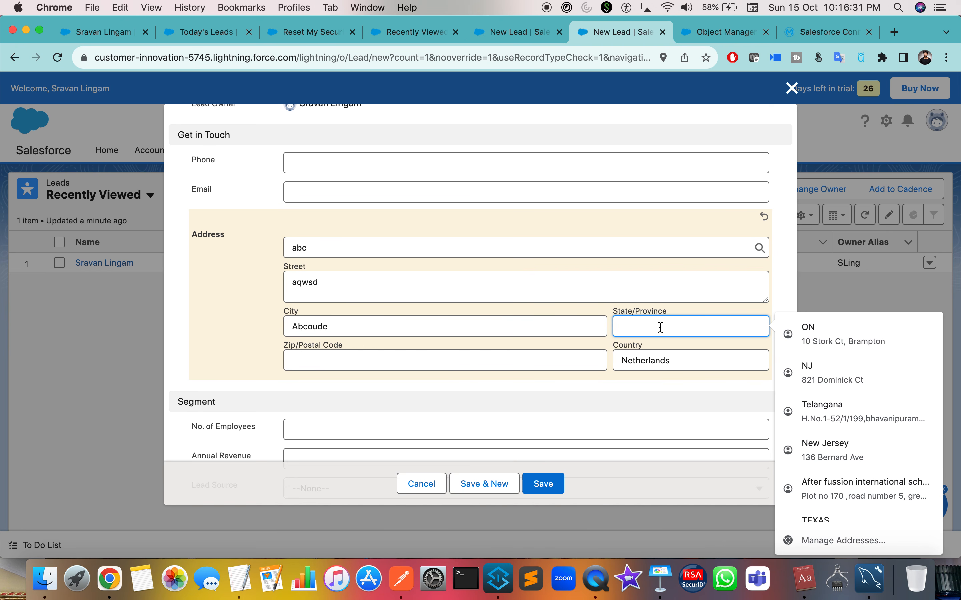
{"action": "type", "text": "NJ"}
{"action": "left_click", "coordinate": [519, 355]}
{"action": "type", "text": "090909"}
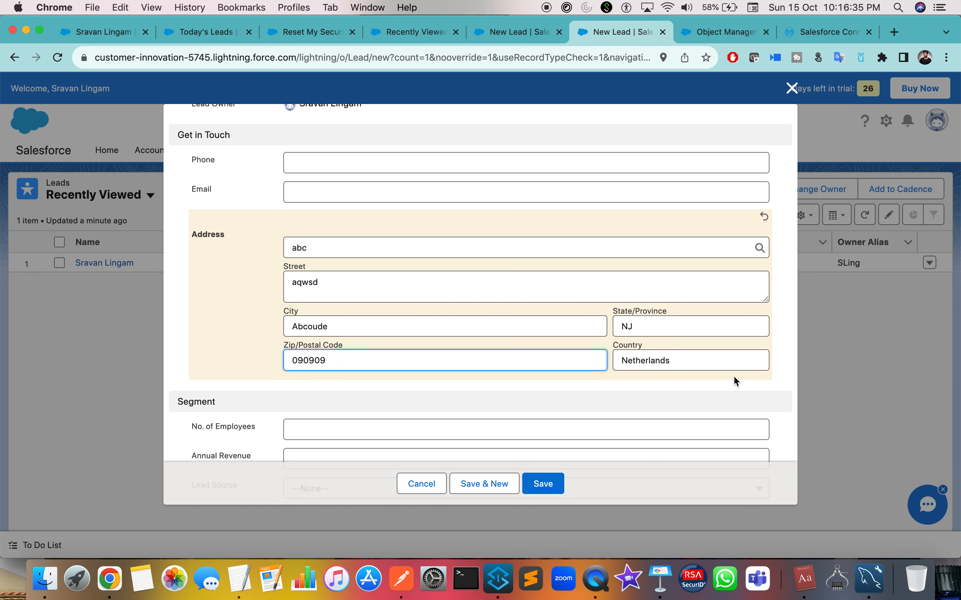
{"action": "scroll", "coordinate": [733, 375], "scroll_direction": "down", "scroll_amount": 3}
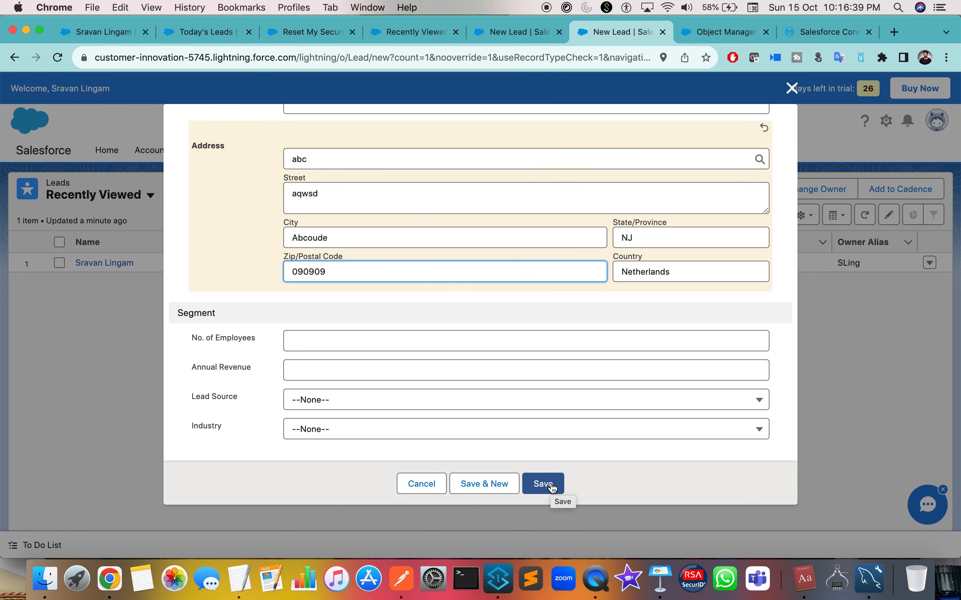
{"action": "key", "text": "ctrl+Right"}
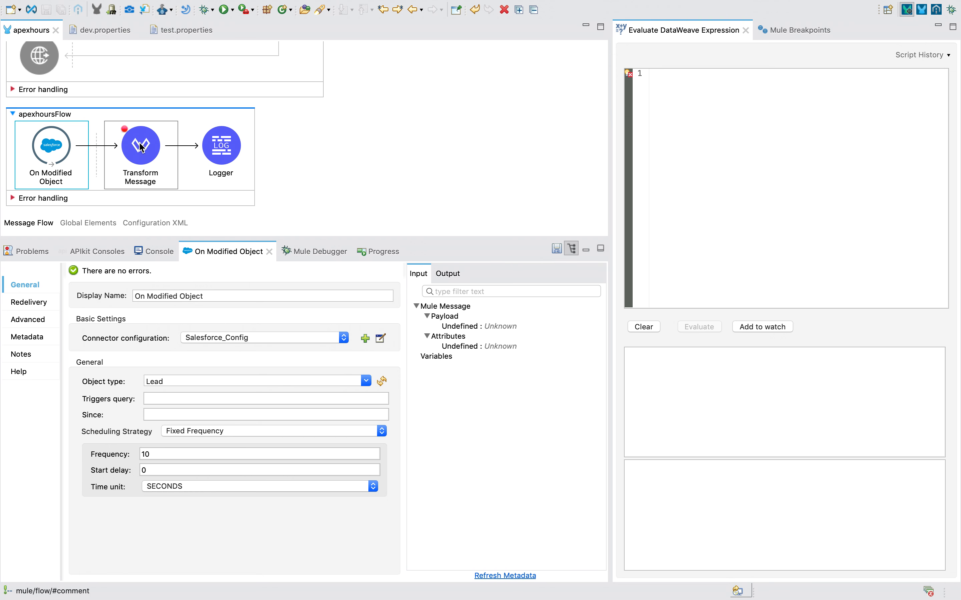
Save the new lead and watch Studio's debugger pause at the Transform Message breakpoint.
{"action": "key", "text": "ctrl+Left"}
{"action": "left_click", "coordinate": [540, 483]}
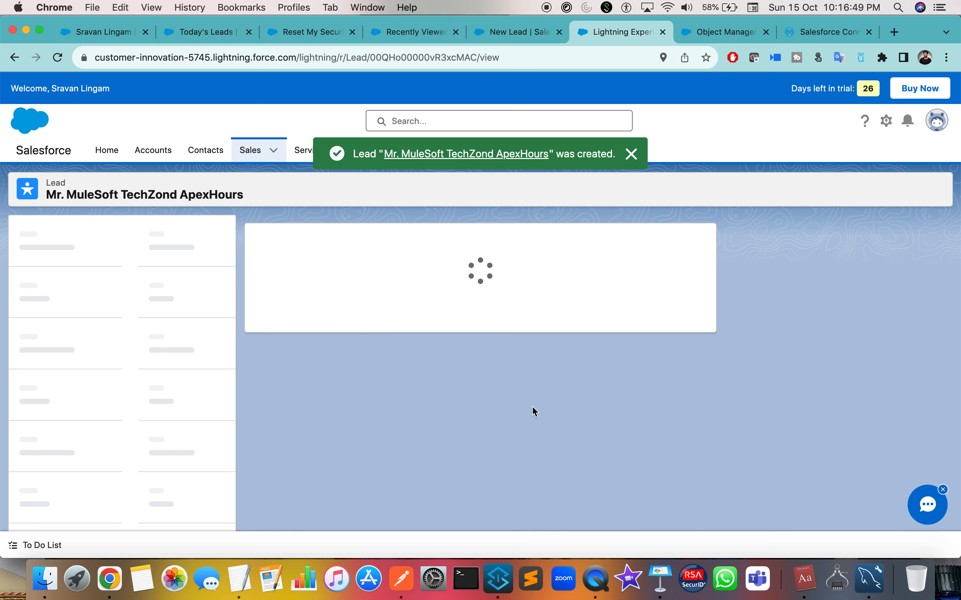
{"action": "key", "text": "ctrl+Right"}
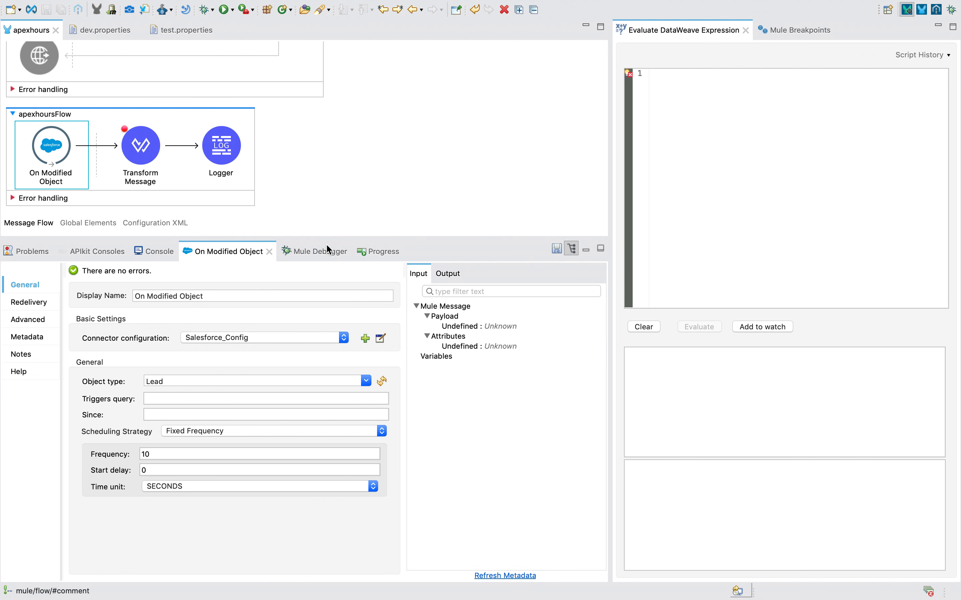
{"action": "left_click", "coordinate": [304, 257]}
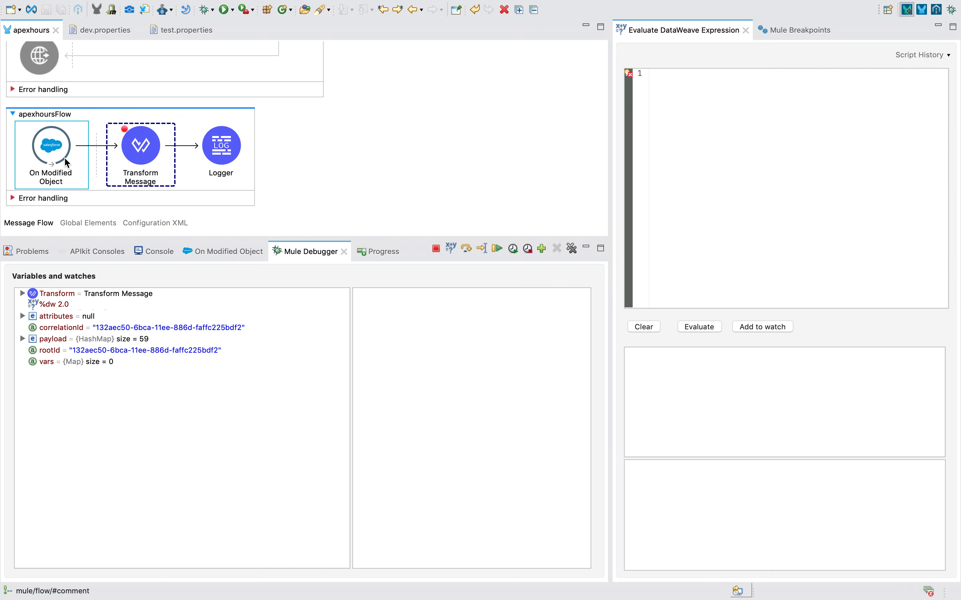
{"action": "key", "text": "ctrl+Right"}
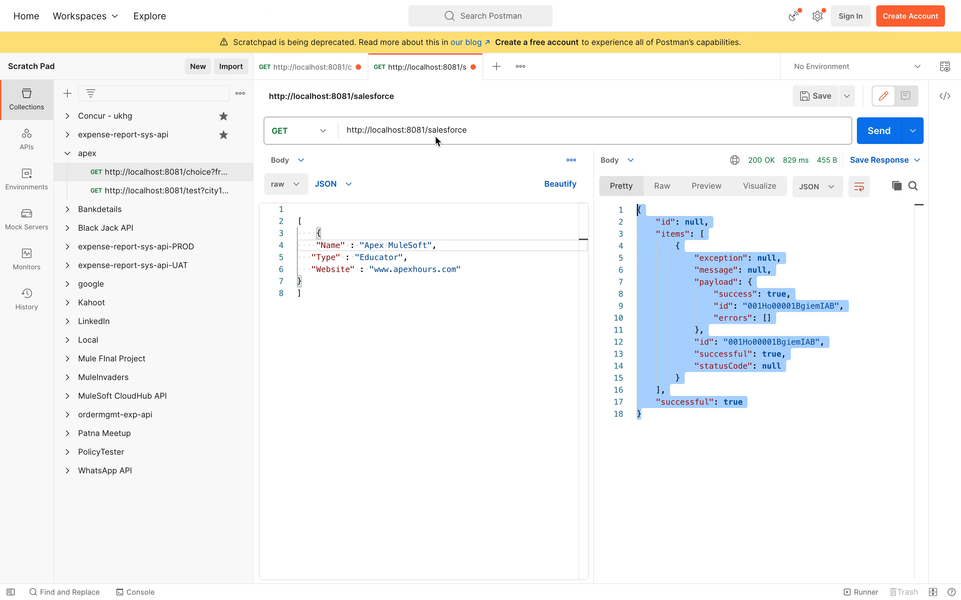
{"action": "key", "text": "ctrl+Left"}
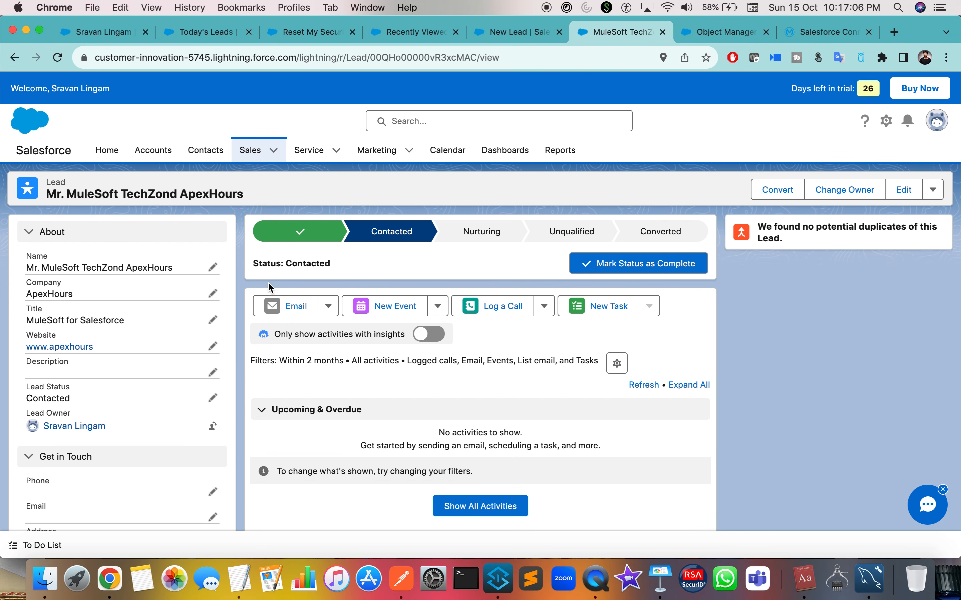
{"action": "key", "text": "ctrl+Right"}
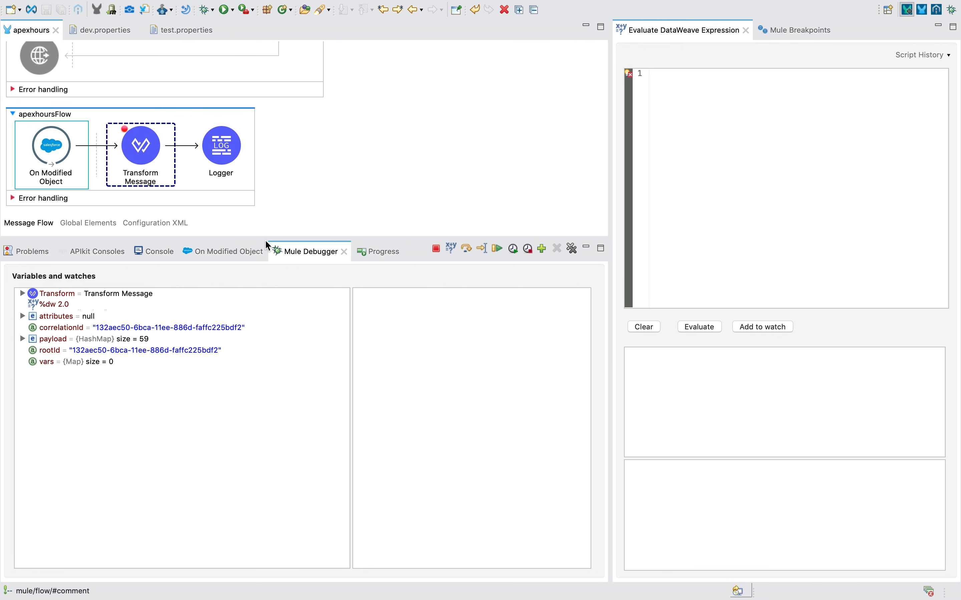
{"action": "key", "text": "ctrl+Left"}
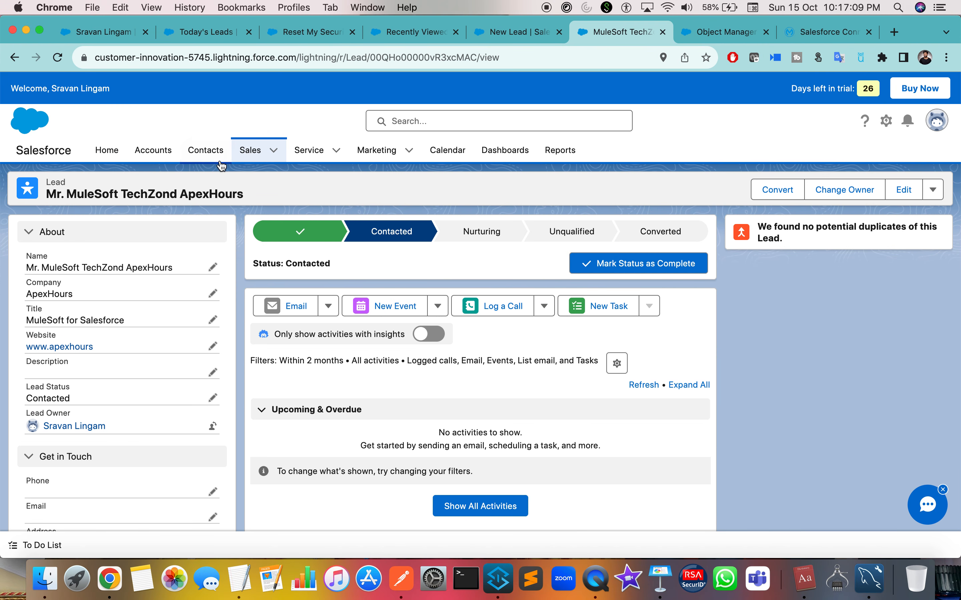
{"action": "key", "text": "ctrl+Right"}
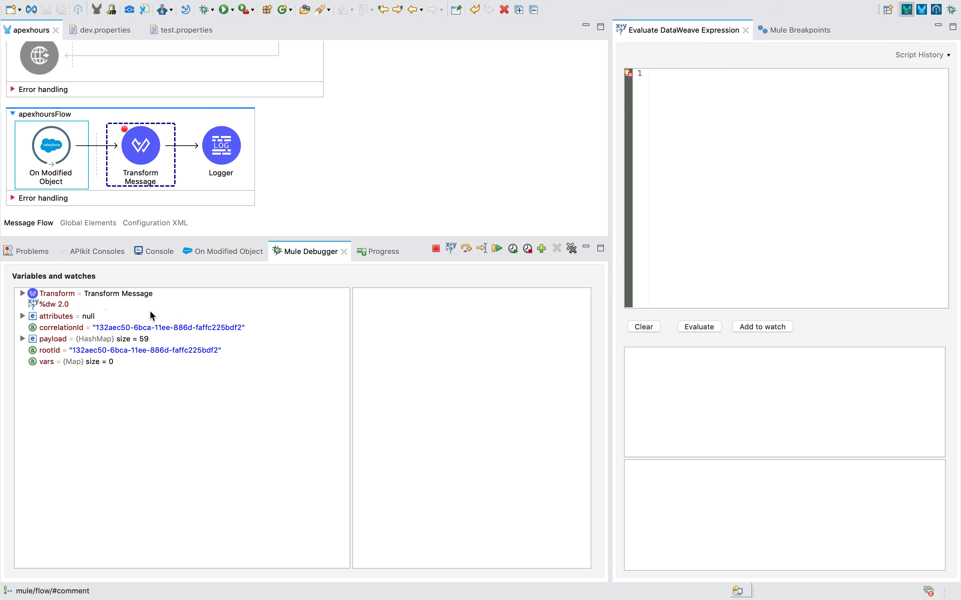
Expand the 59-entry payload and view its LastModifiedDate, Company, Address and Industry values.
{"action": "left_click", "coordinate": [22, 338]}
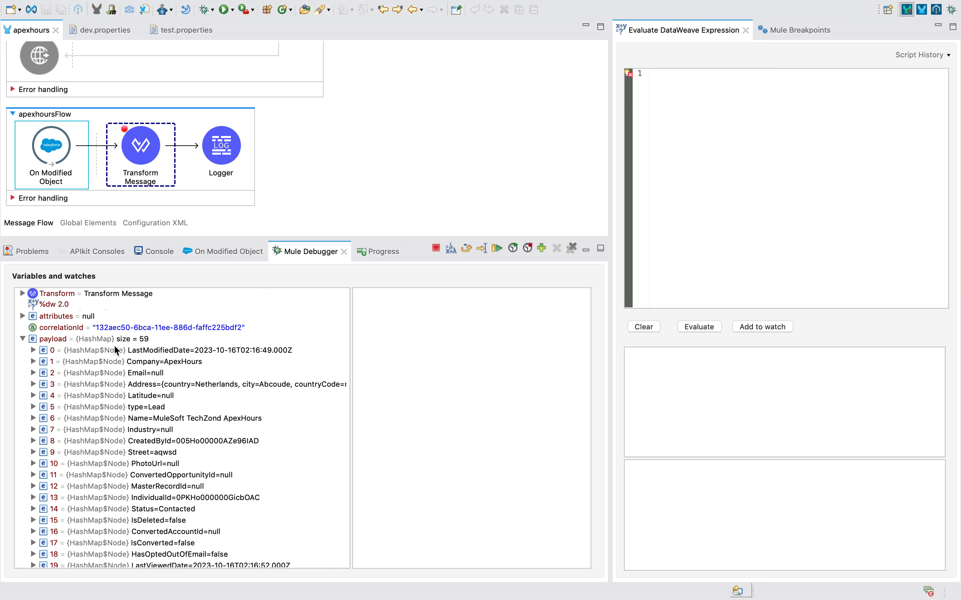
{"action": "left_click", "coordinate": [24, 340]}
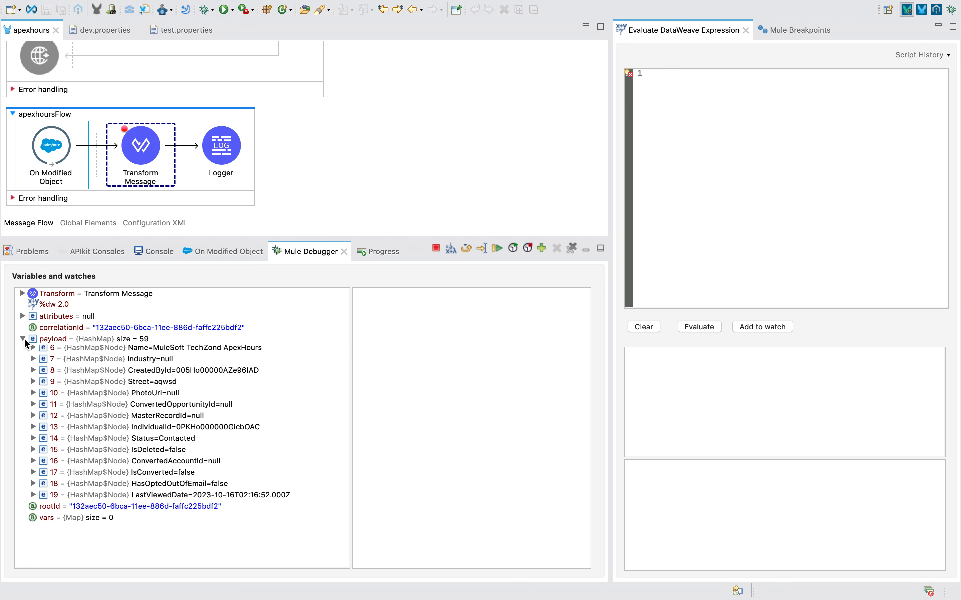
{"action": "scroll", "coordinate": [125, 359], "scroll_direction": "down", "scroll_amount": 5}
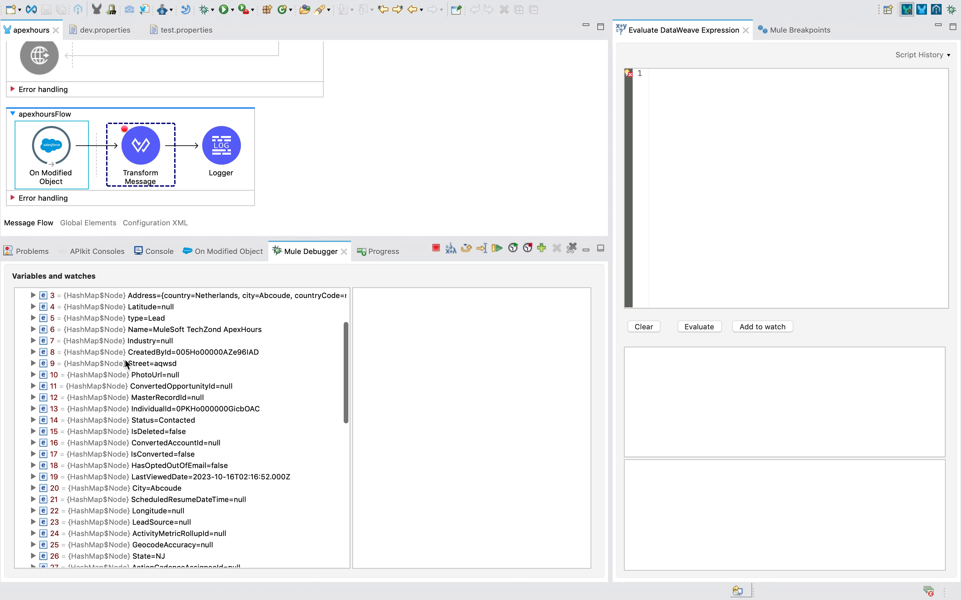
{"action": "scroll", "coordinate": [124, 358], "scroll_direction": "up", "scroll_amount": 5}
{"action": "left_click", "coordinate": [198, 351]}
{"action": "left_click", "coordinate": [175, 362]}
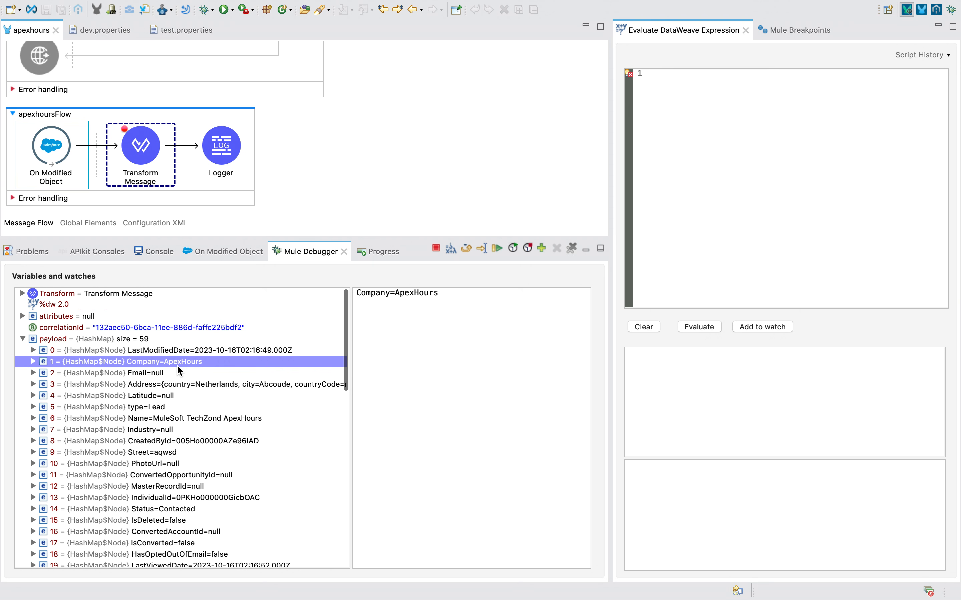
{"action": "left_click", "coordinate": [216, 385]}
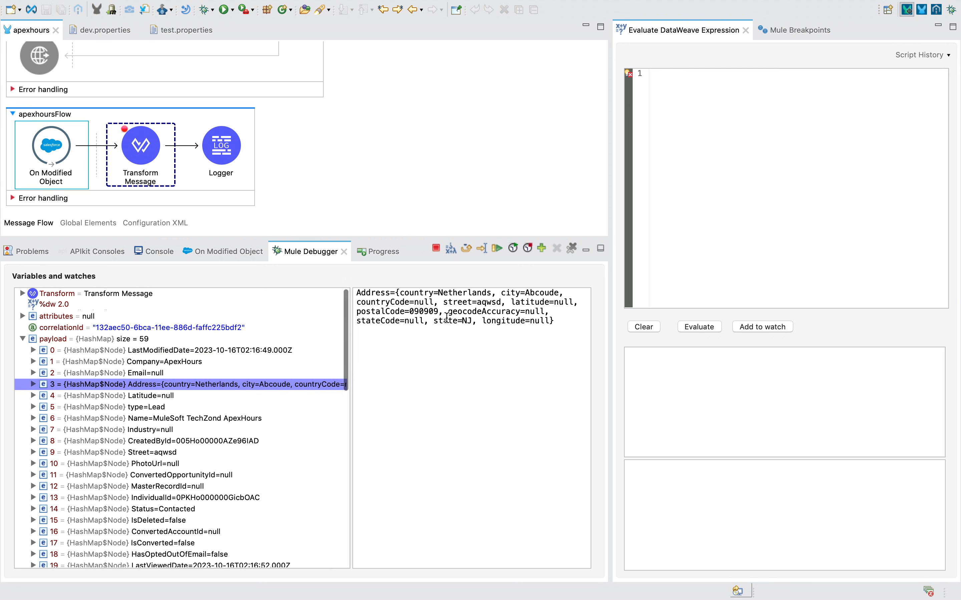
{"action": "left_click", "coordinate": [242, 429]}
{"action": "scroll", "coordinate": [241, 425], "scroll_direction": "down", "scroll_amount": 3}
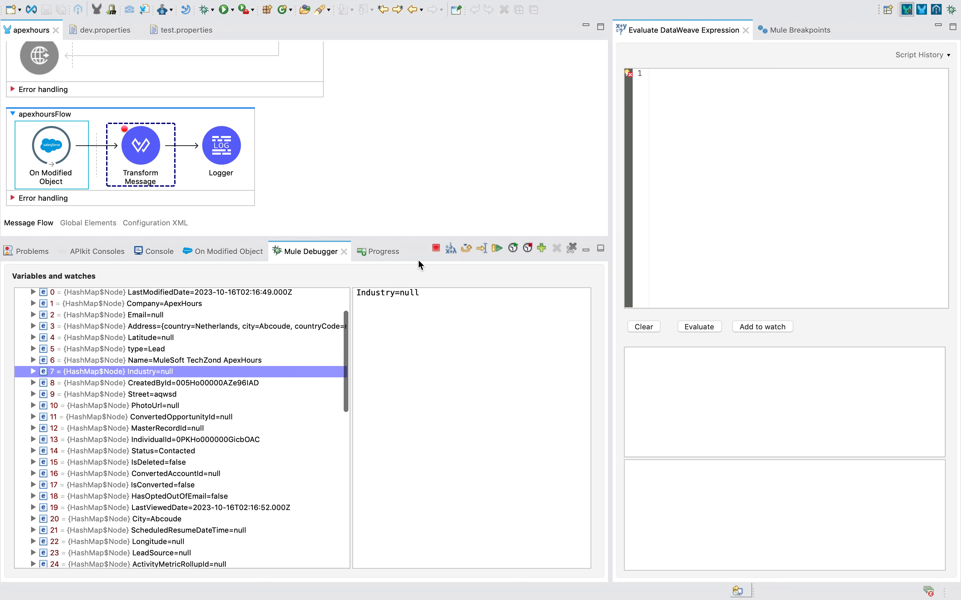
{"action": "scroll", "coordinate": [269, 403], "scroll_direction": "down", "scroll_amount": 5}
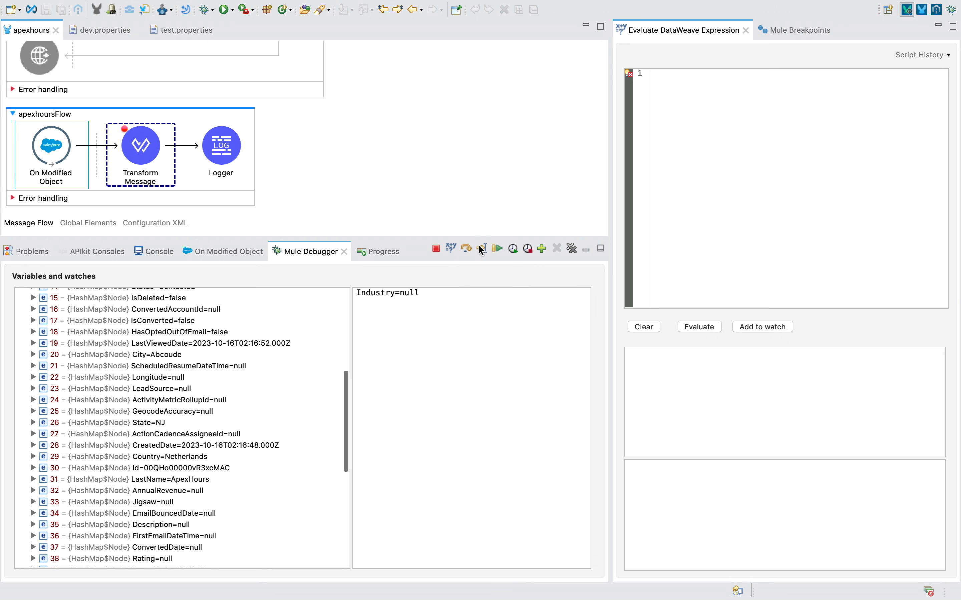
Step over to the Logger, inspect the JSON payload's Company and Name lines, then resume.
{"action": "left_click", "coordinate": [467, 249]}
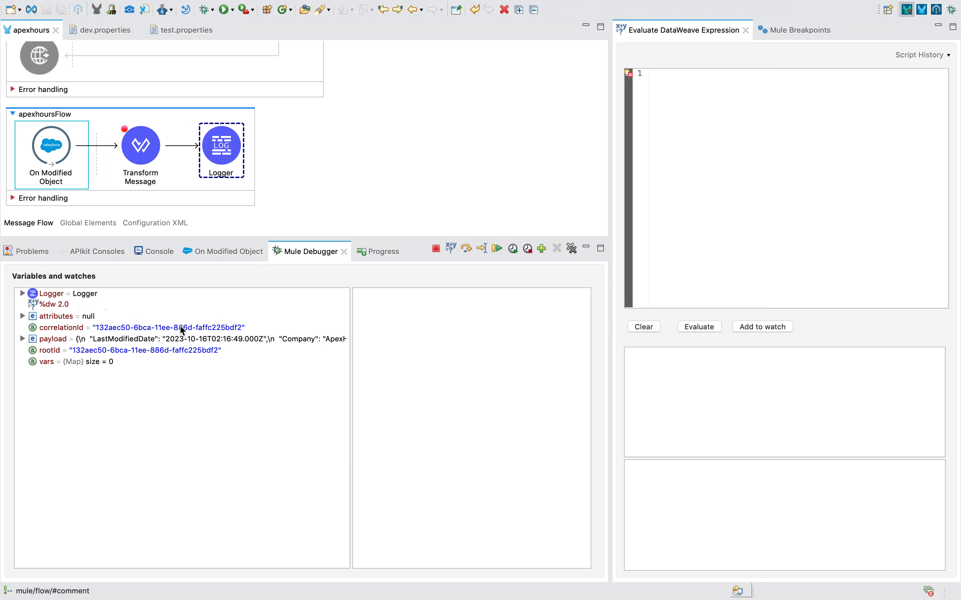
{"action": "left_click", "coordinate": [149, 339]}
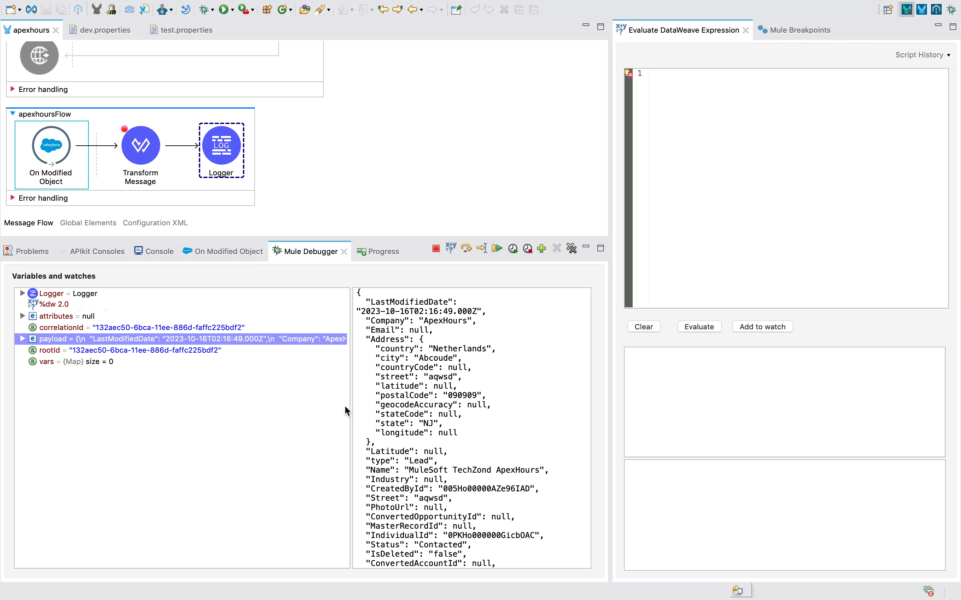
{"action": "left_click_drag", "start_coordinate": [348, 405], "coordinate": [199, 407]}
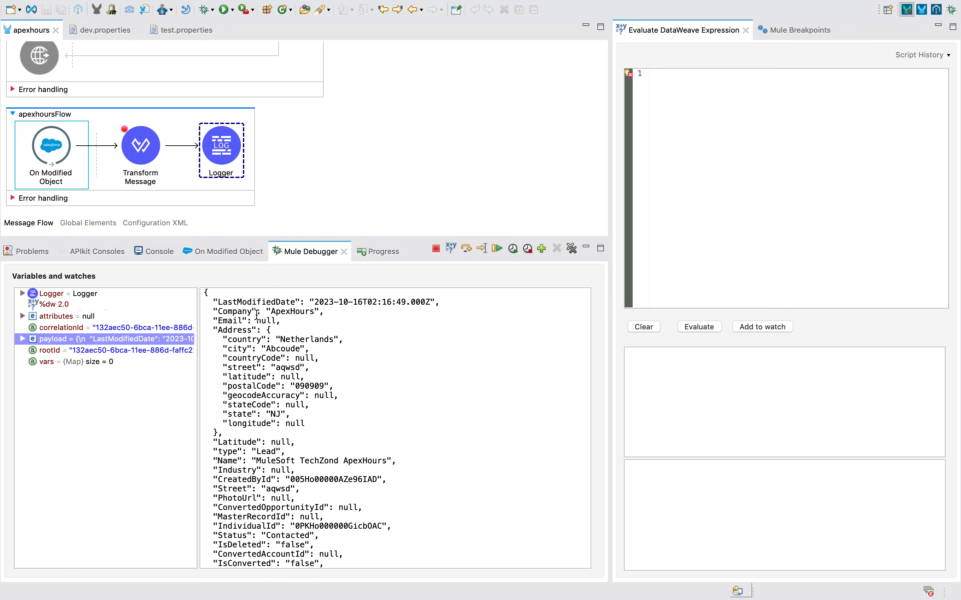
{"action": "left_click_drag", "start_coordinate": [218, 311], "coordinate": [341, 310]}
{"action": "left_click_drag", "start_coordinate": [258, 336], "coordinate": [346, 436]}
{"action": "scroll", "coordinate": [346, 436], "scroll_direction": "down", "scroll_amount": 5}
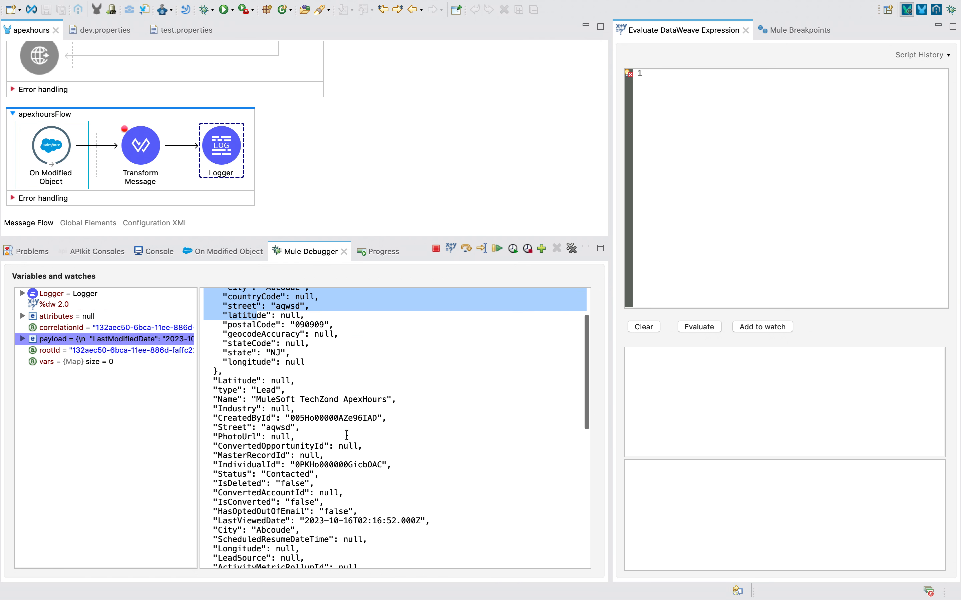
{"action": "left_click_drag", "start_coordinate": [205, 398], "coordinate": [316, 392]}
{"action": "left_click", "coordinate": [497, 247]}
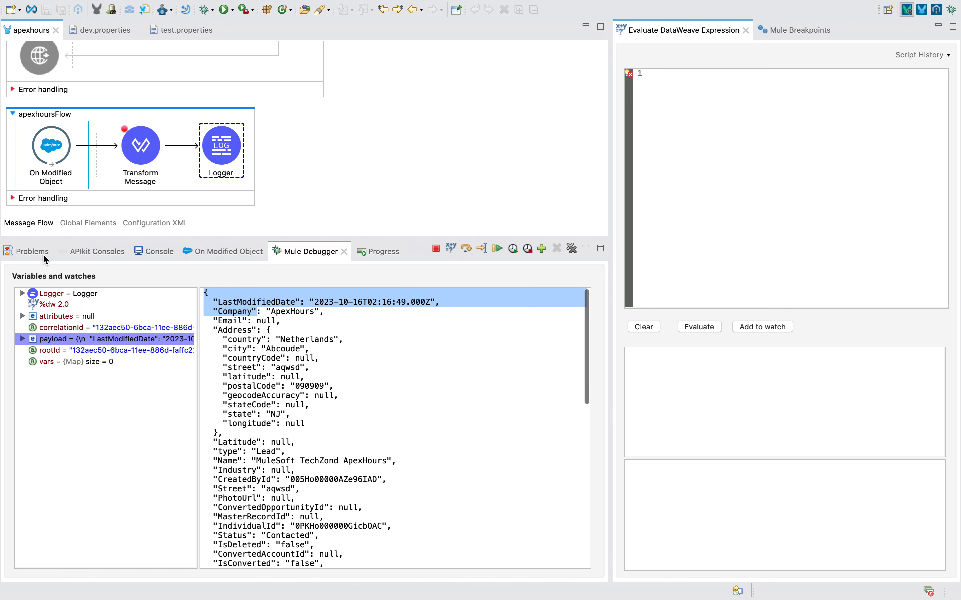
{"action": "left_click", "coordinate": [497, 249]}
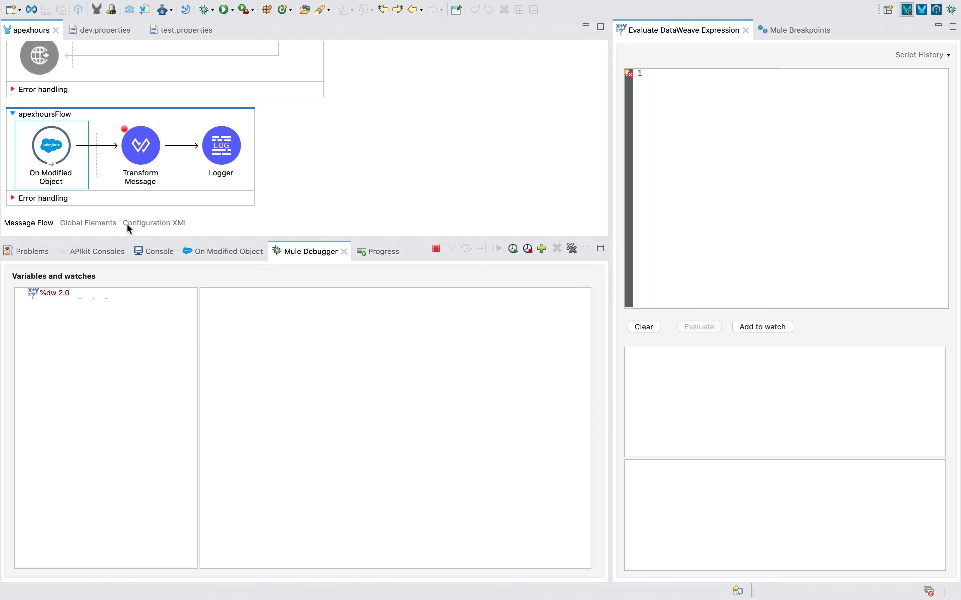
Scroll through the Logger's JSON lead record in the console, checking its Netherlands address.
{"action": "left_click", "coordinate": [144, 254]}
{"action": "scroll", "coordinate": [108, 431], "scroll_direction": "up", "scroll_amount": 3}
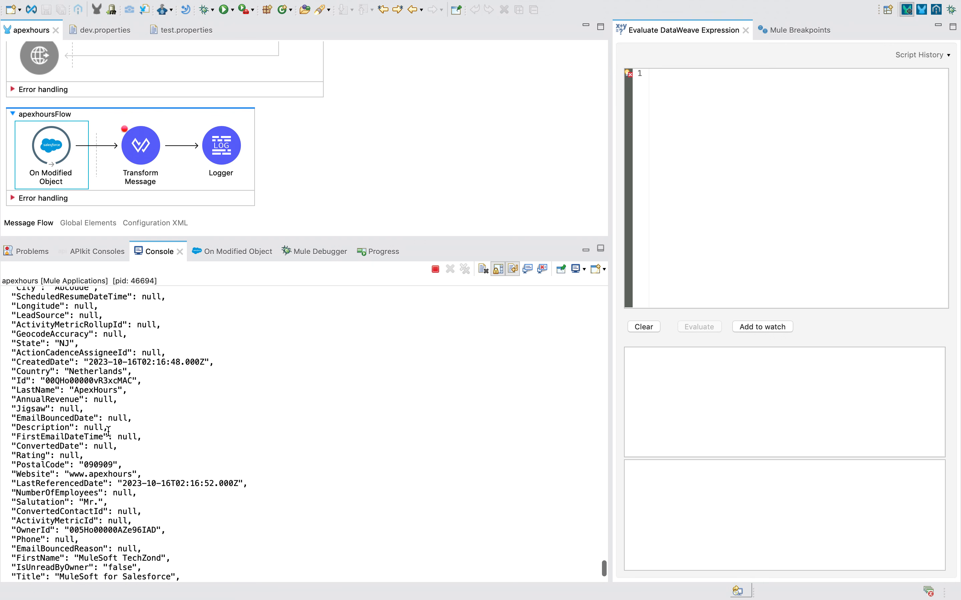
{"action": "scroll", "coordinate": [76, 399], "scroll_direction": "up", "scroll_amount": 5}
{"action": "left_click_drag", "start_coordinate": [32, 326], "coordinate": [106, 584]}
{"action": "scroll", "coordinate": [61, 427], "scroll_direction": "up", "scroll_amount": 10}
{"action": "scroll", "coordinate": [109, 562], "scroll_direction": "down", "scroll_amount": 5}
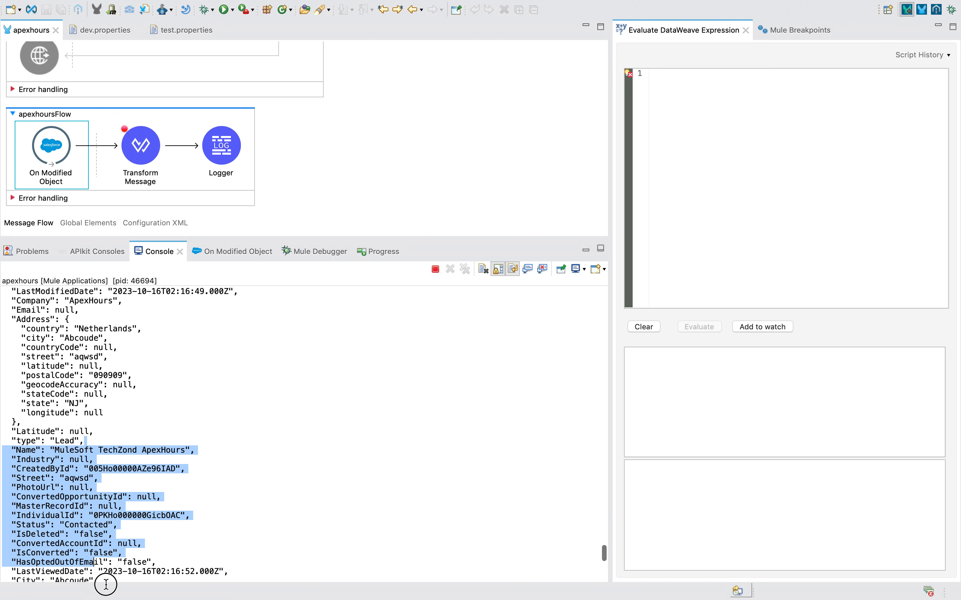
{"action": "double_click", "coordinate": [84, 325]}
{"action": "scroll", "coordinate": [71, 433], "scroll_direction": "down", "scroll_amount": 10}
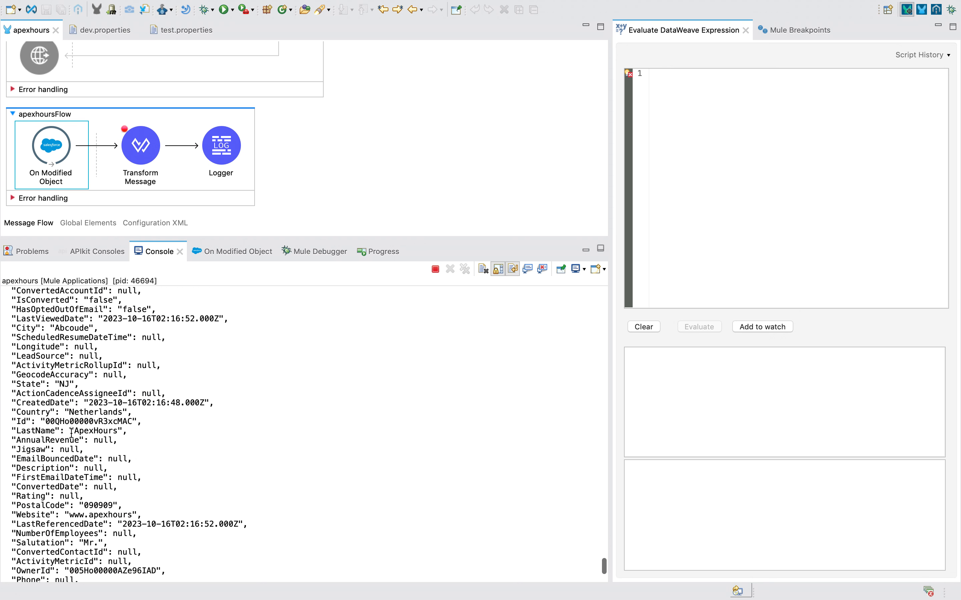
{"action": "scroll", "coordinate": [71, 437], "scroll_direction": "down", "scroll_amount": 5}
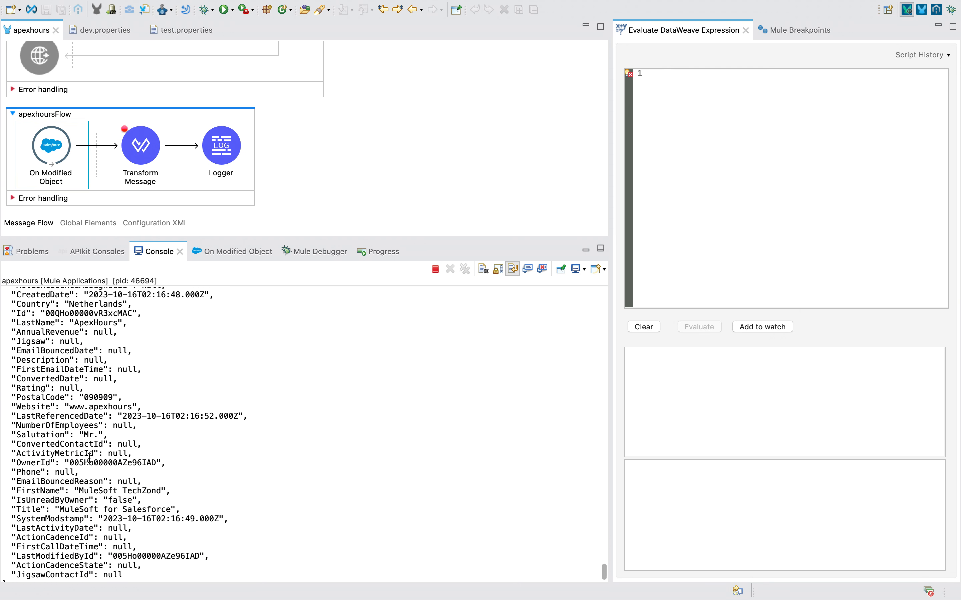
{"action": "key", "text": "ctrl+Left"}
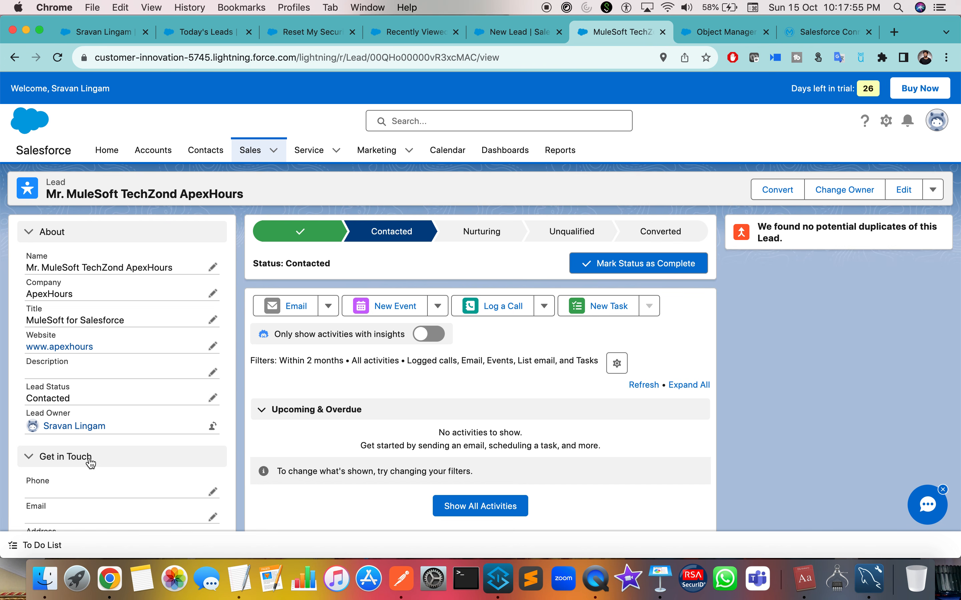
{"action": "key", "text": "ctrl+Right"}
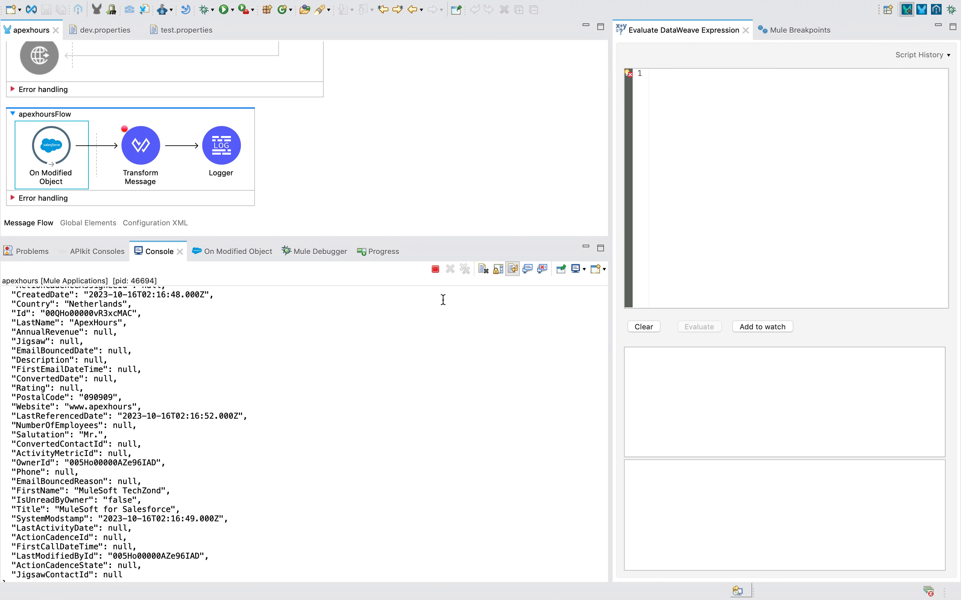
Terminate the running apexhours Mule application from the Console and switch to the browser desktop.
{"action": "left_click", "coordinate": [436, 270]}
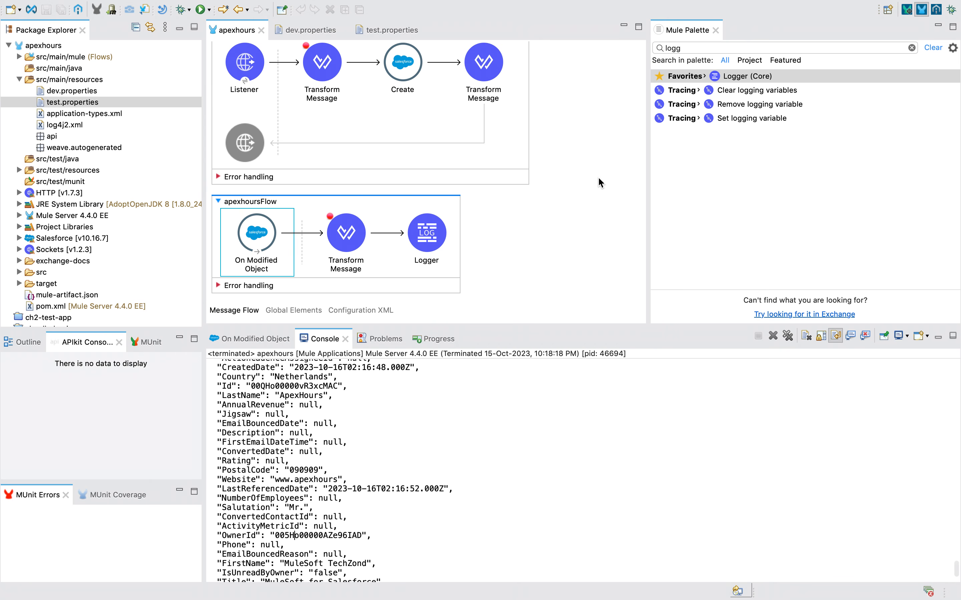
{"action": "key", "text": "ctrl+Left"}
Check the empty SalesforceLeads query result in MySQL Workbench, then return to the Salesforce lead in Chrome.
{"action": "left_click", "coordinate": [869, 580]}
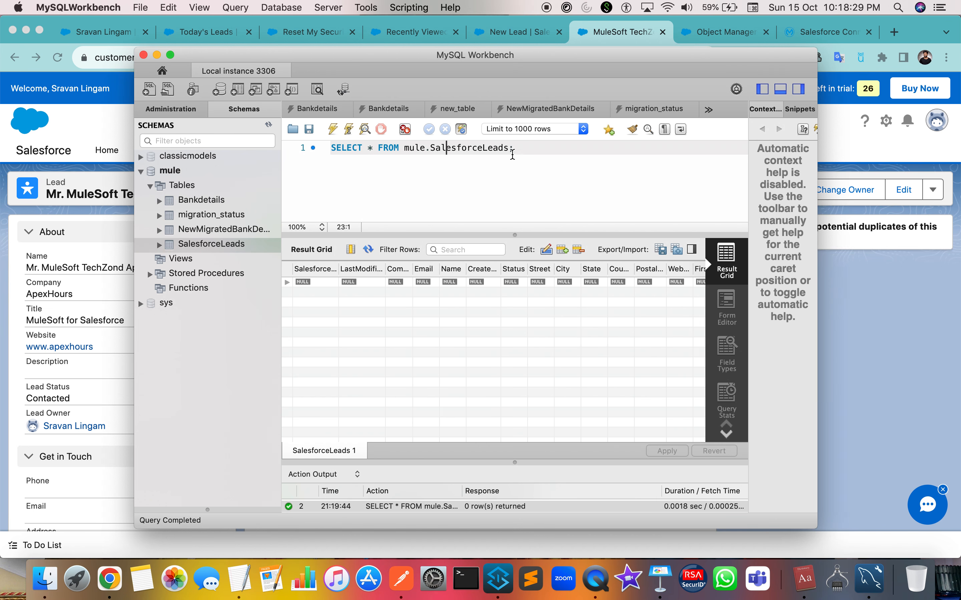
{"action": "left_click_drag", "start_coordinate": [513, 148], "coordinate": [109, 91]}
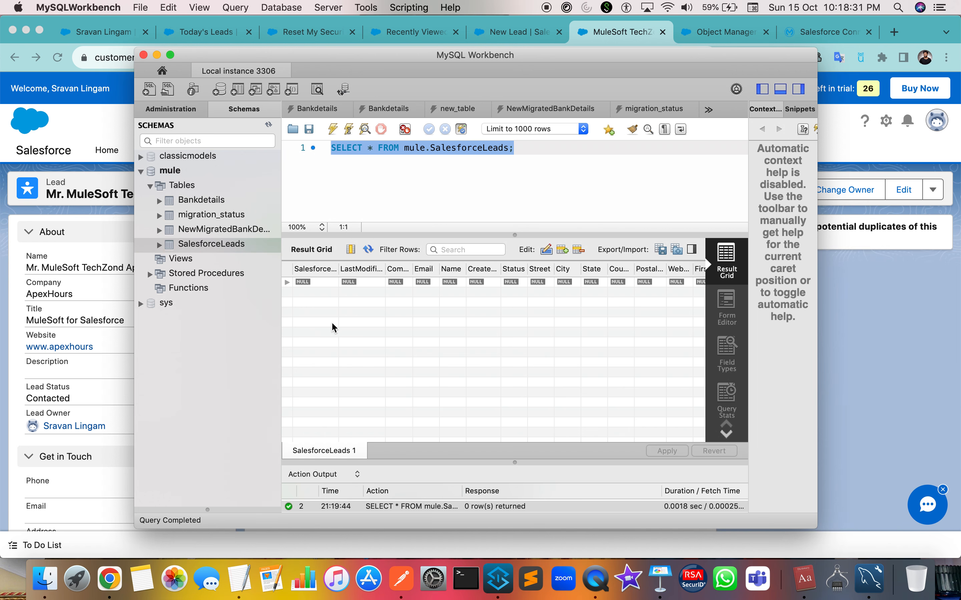
{"action": "left_click", "coordinate": [430, 183]}
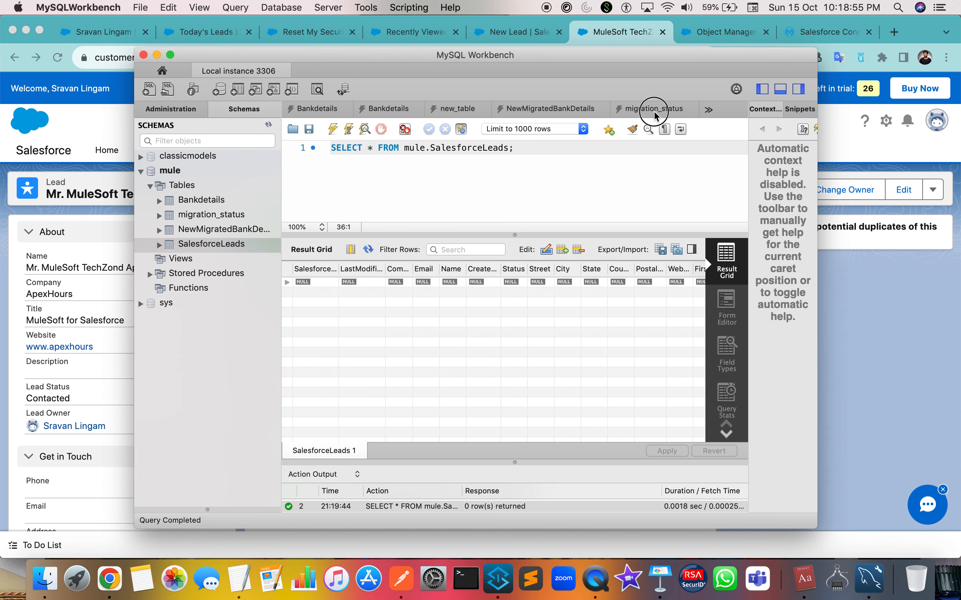
{"action": "left_click", "coordinate": [869, 329]}
{"action": "left_click", "coordinate": [409, 150]}
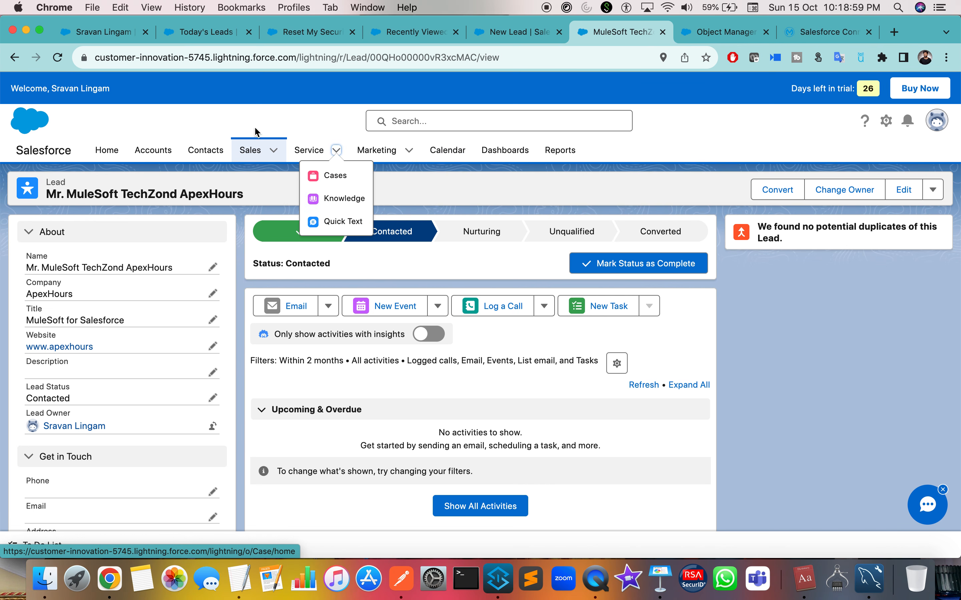
Start a new Salesforce lead with salutation Mr. and enter its first name.
{"action": "mouse_move", "coordinate": [250, 152]}
{"action": "left_click", "coordinate": [265, 198]}
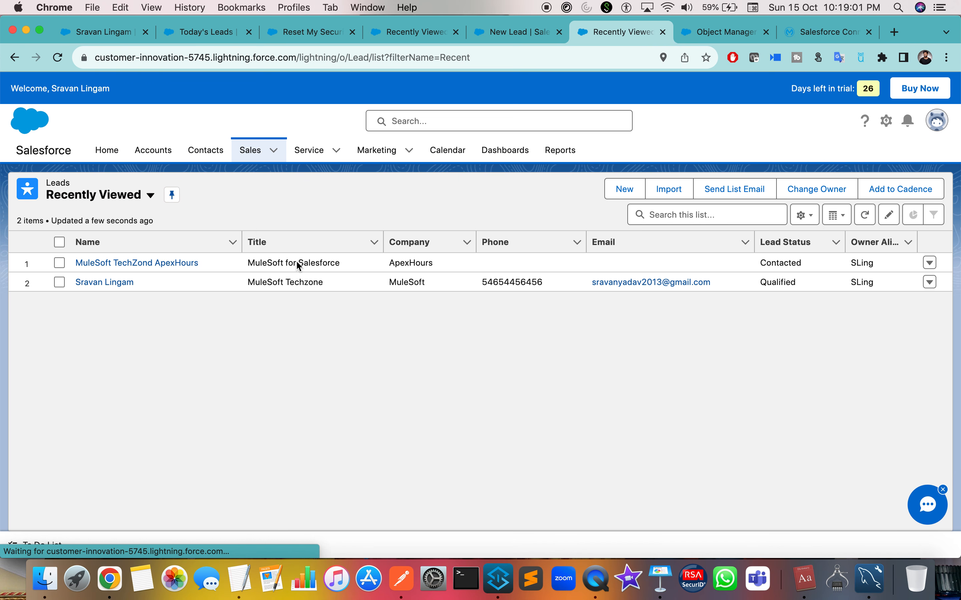
{"action": "left_click", "coordinate": [624, 189]}
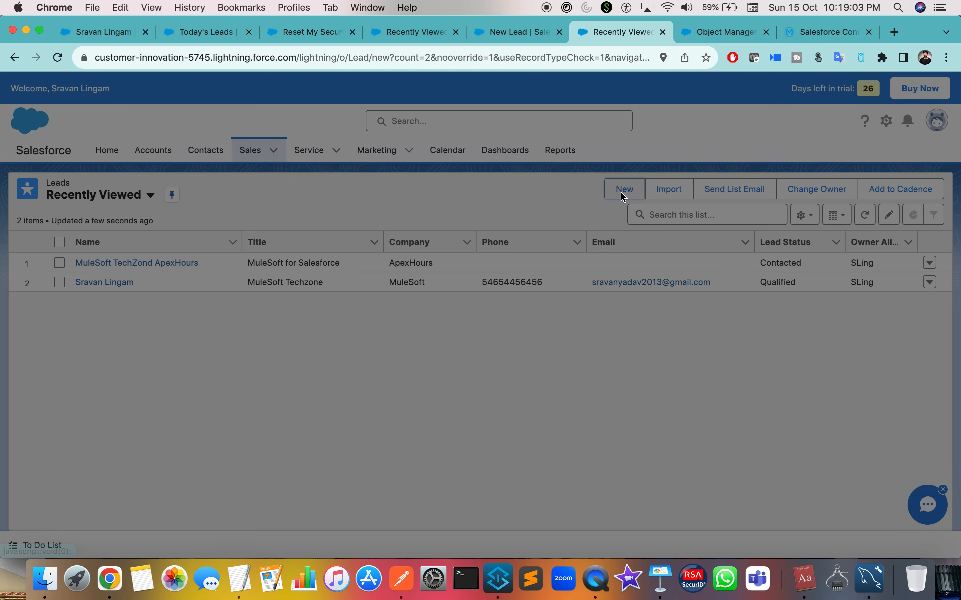
{"action": "left_click", "coordinate": [334, 221]}
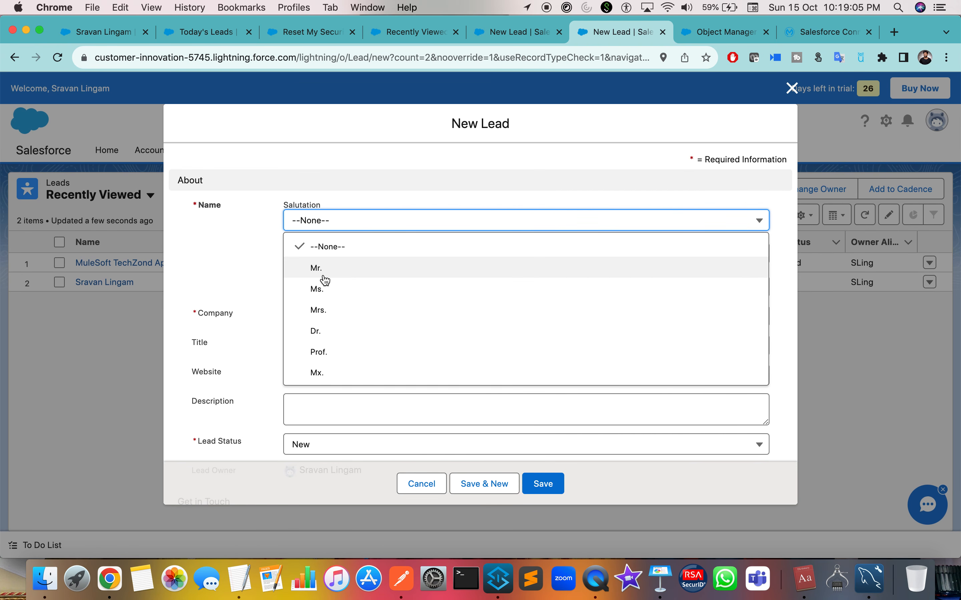
{"action": "left_click", "coordinate": [322, 266]}
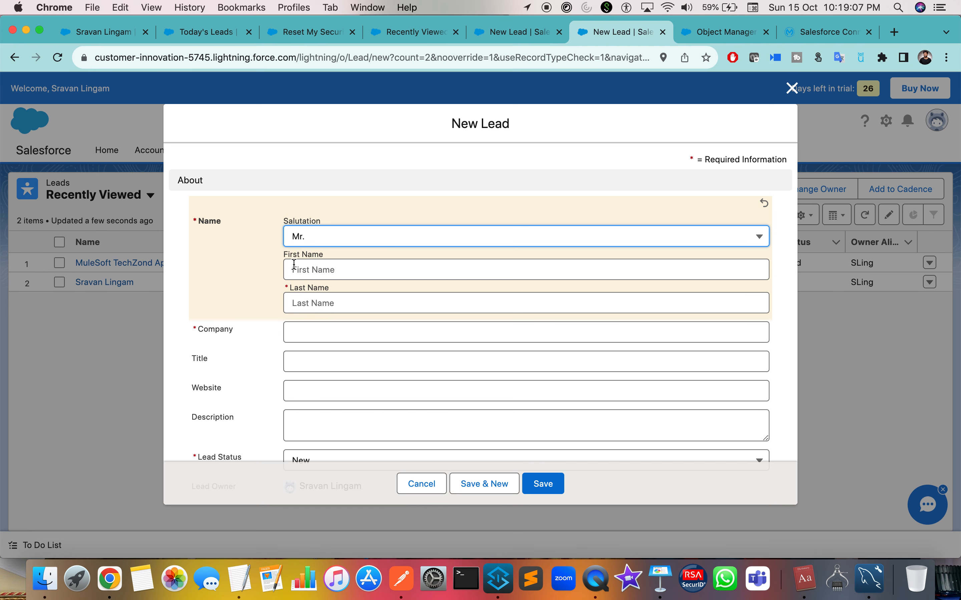
{"action": "left_click", "coordinate": [304, 275]}
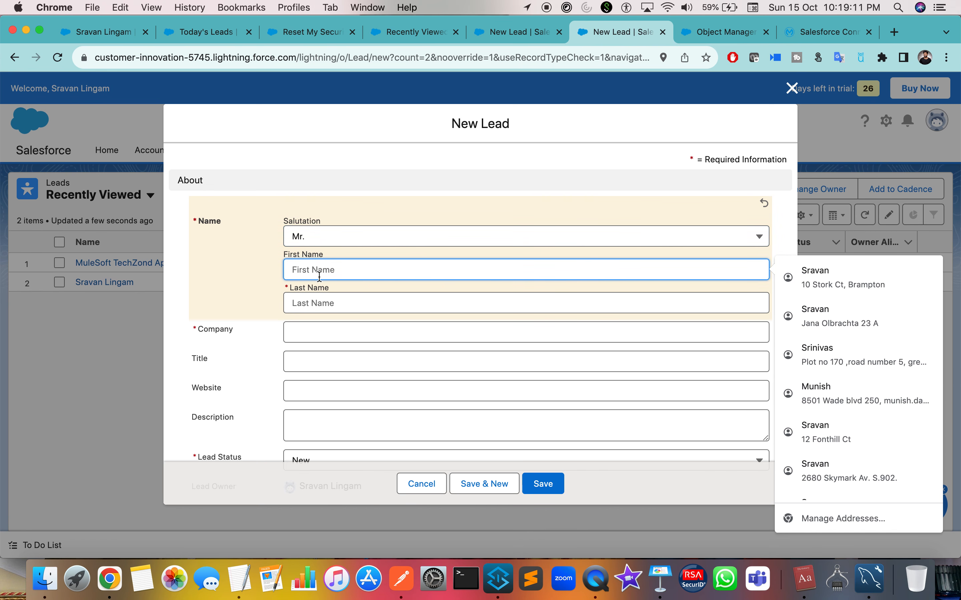
{"action": "type", "text": "Muley"}
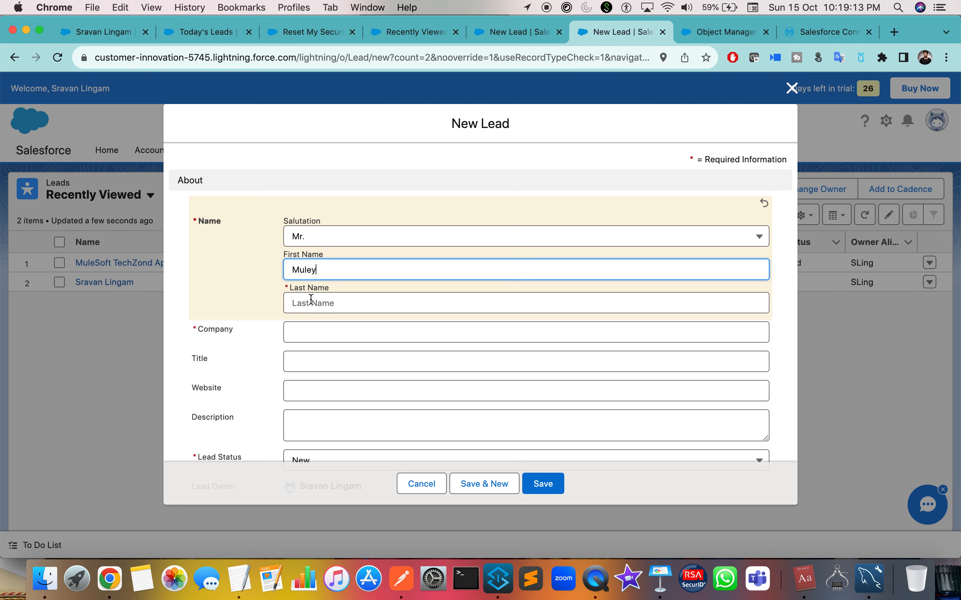
Enter the lead's last name and company MuleSoft TechZone.
{"action": "left_click", "coordinate": [311, 303]}
{"action": "type", "text": "Techie"}
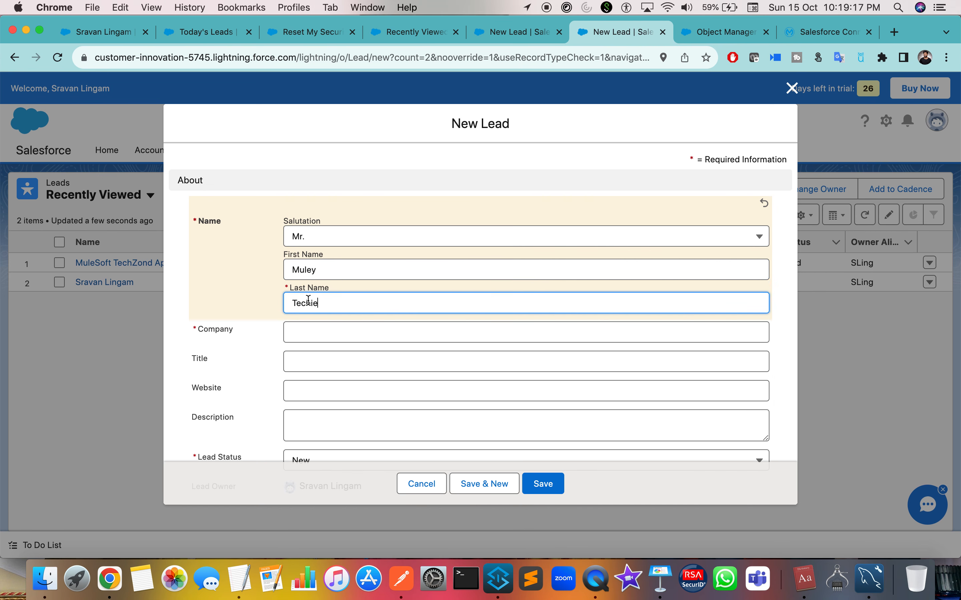
{"action": "left_click", "coordinate": [232, 289]}
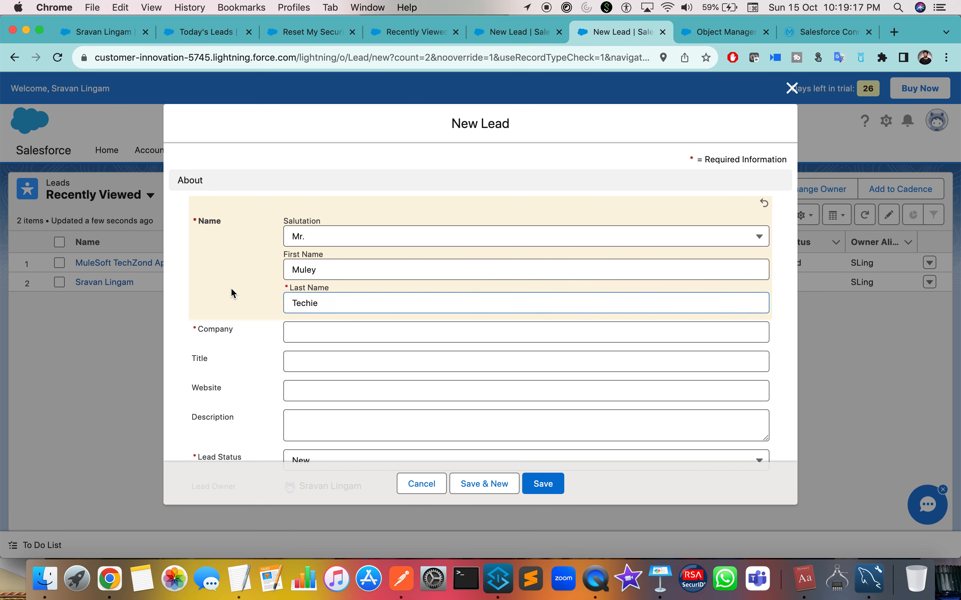
{"action": "scroll", "coordinate": [232, 293], "scroll_direction": "down", "scroll_amount": 3}
{"action": "double_click", "coordinate": [311, 253]}
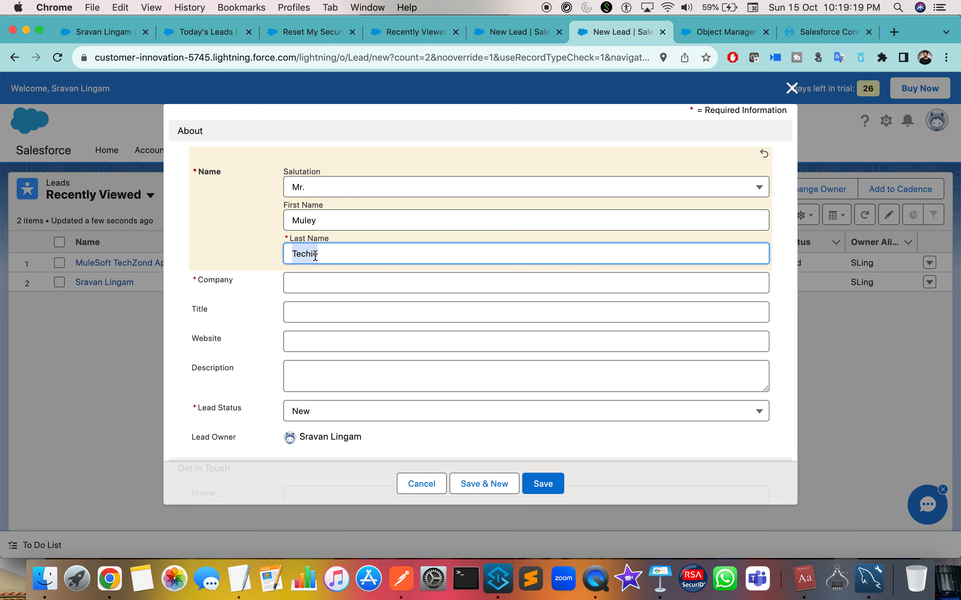
{"action": "scroll", "coordinate": [258, 266], "scroll_direction": "down", "scroll_amount": 2}
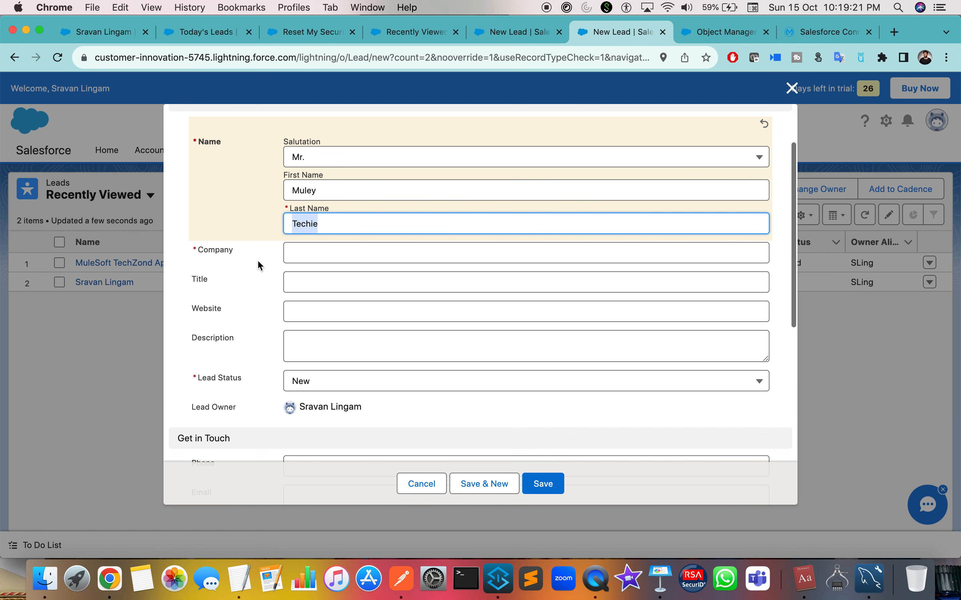
{"action": "left_click", "coordinate": [318, 253]}
{"action": "type", "text": "MuleSoft TechZone"}
Set the lead status to Qualified, then return to MySQL Workbench.
{"action": "scroll", "coordinate": [521, 223], "scroll_direction": "down", "scroll_amount": 10}
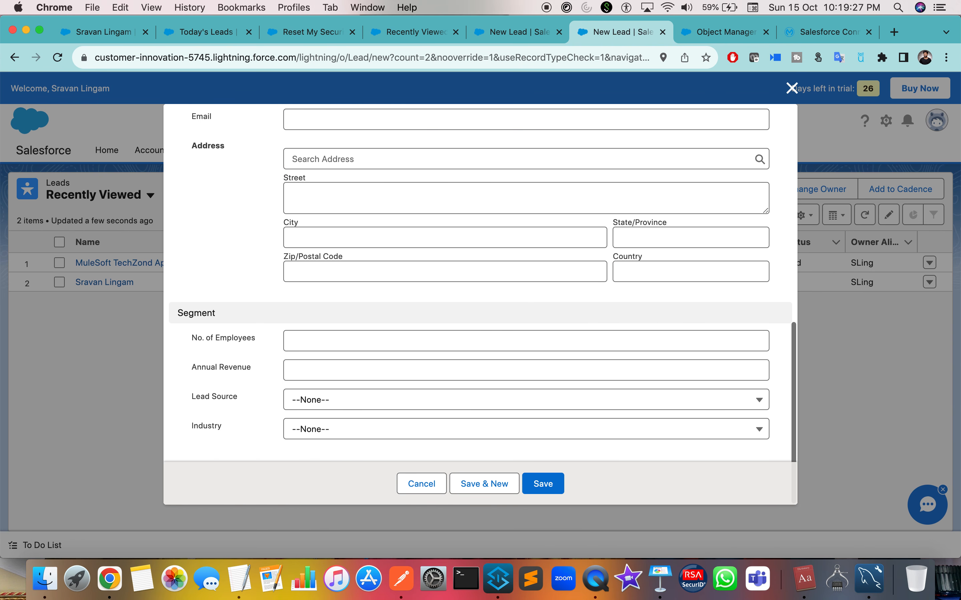
{"action": "scroll", "coordinate": [476, 277], "scroll_direction": "up", "scroll_amount": 7}
{"action": "left_click", "coordinate": [373, 280]}
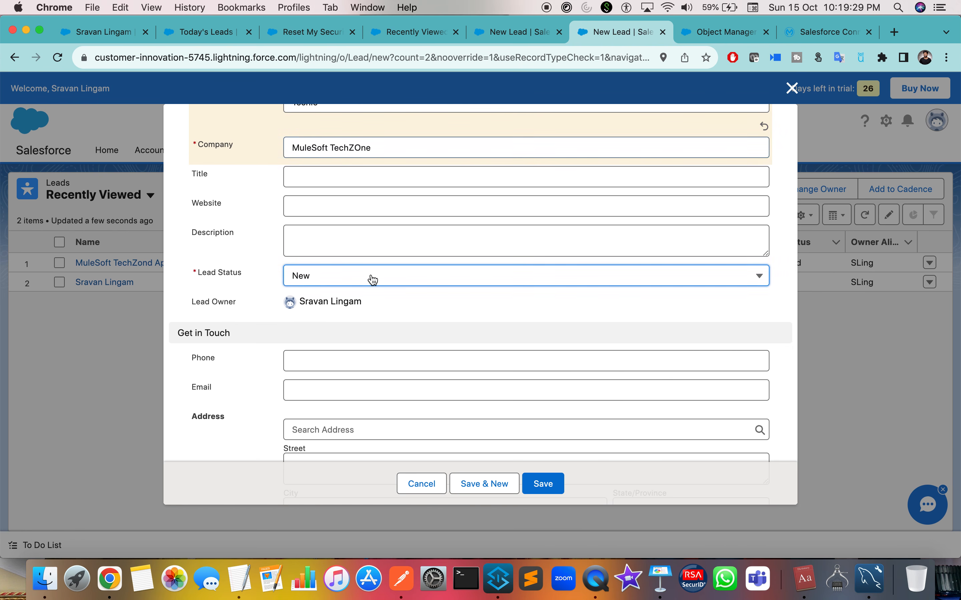
{"action": "left_click", "coordinate": [340, 384]}
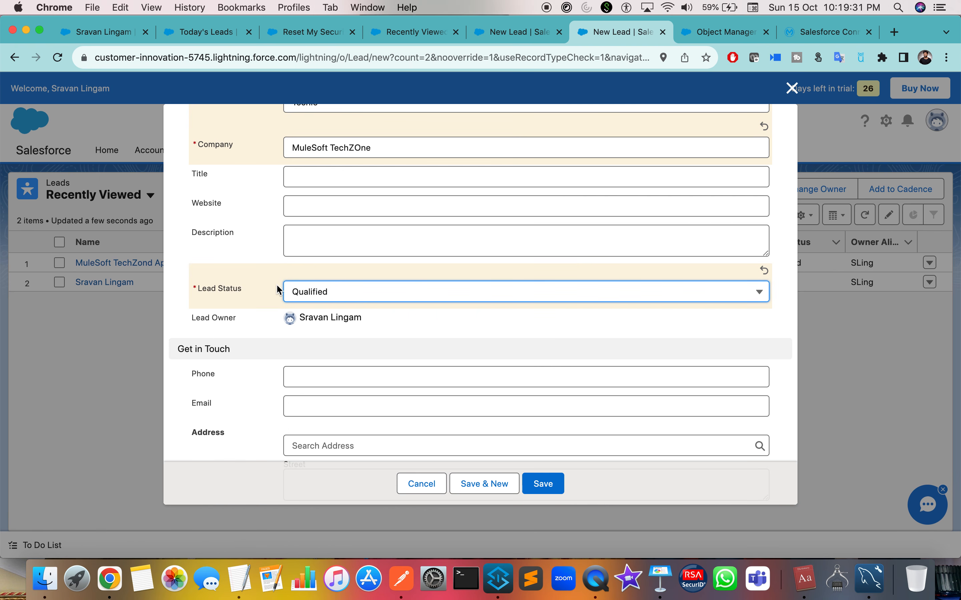
{"action": "scroll", "coordinate": [278, 290], "scroll_direction": "up", "scroll_amount": 5}
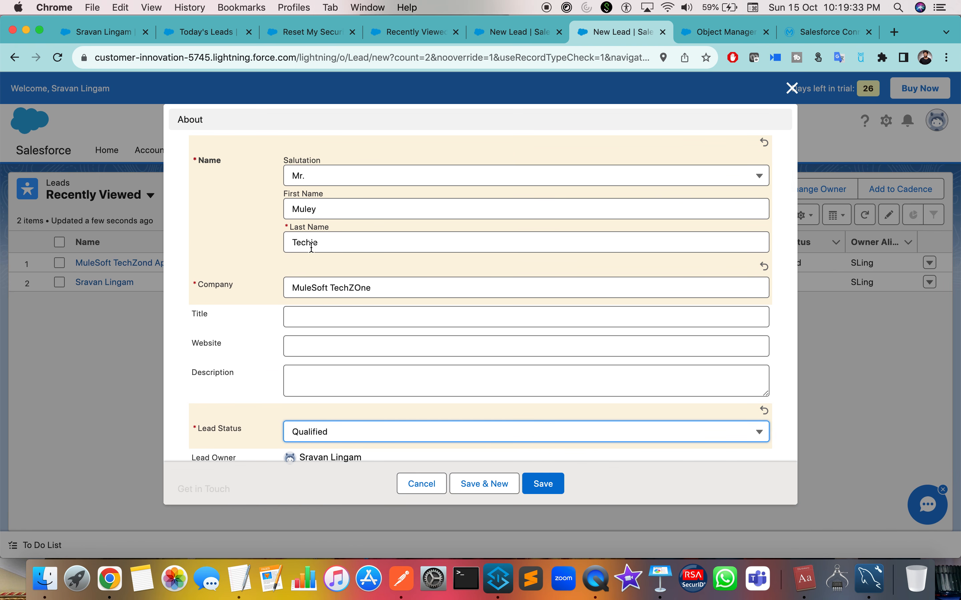
{"action": "scroll", "coordinate": [316, 307], "scroll_direction": "down", "scroll_amount": 4}
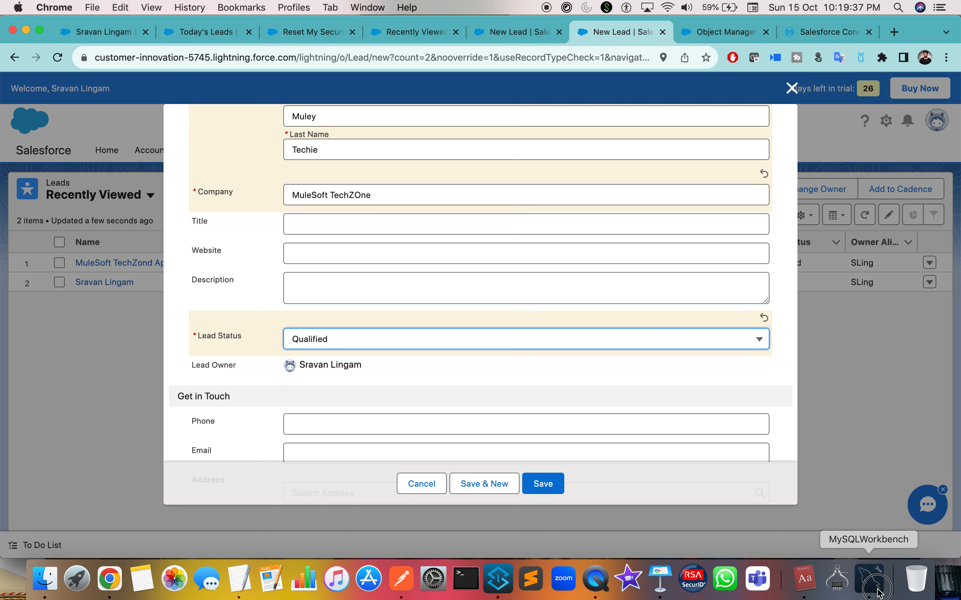
{"action": "left_click", "coordinate": [869, 579]}
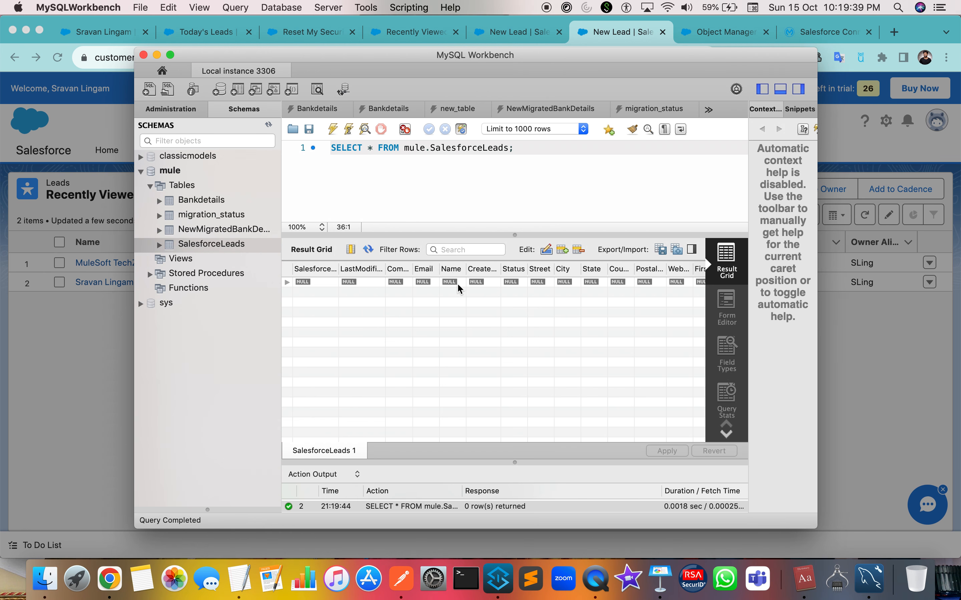
Enter bsdjhb as the Name and swdd as the Status in the SalesforceLeads result row.
{"action": "scroll", "coordinate": [447, 287], "scroll_direction": "right", "scroll_amount": 1}
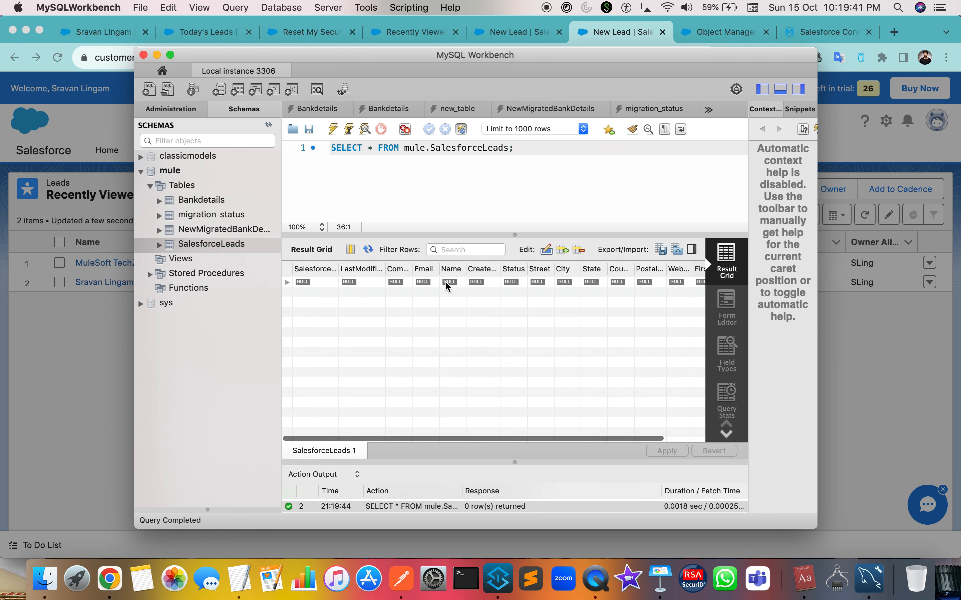
{"action": "scroll", "coordinate": [447, 287], "scroll_direction": "right", "scroll_amount": 2}
{"action": "scroll", "coordinate": [447, 286], "scroll_direction": "left", "scroll_amount": 2}
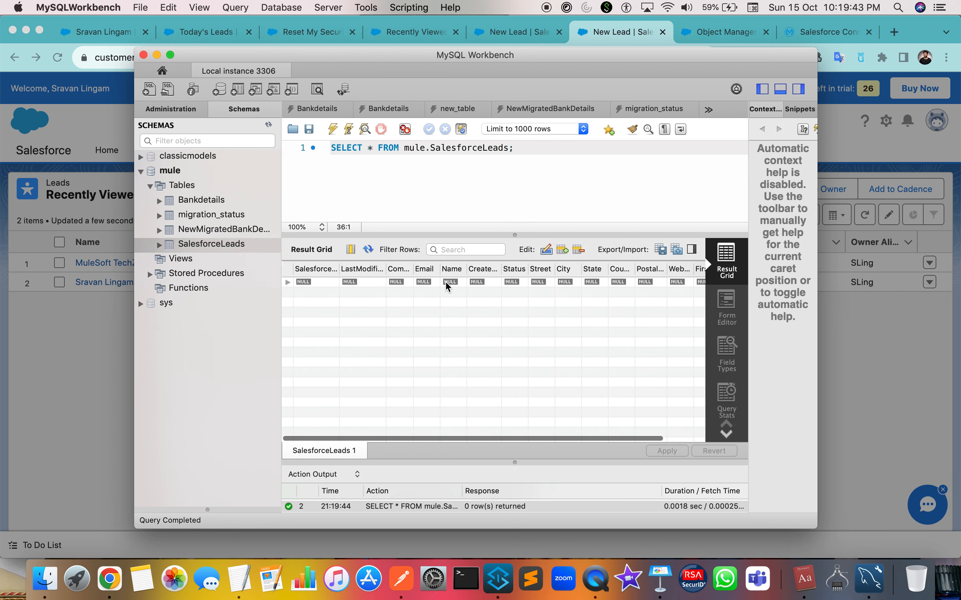
{"action": "left_click", "coordinate": [455, 285]}
{"action": "left_click", "coordinate": [454, 281]}
{"action": "type", "text": "bsd"}
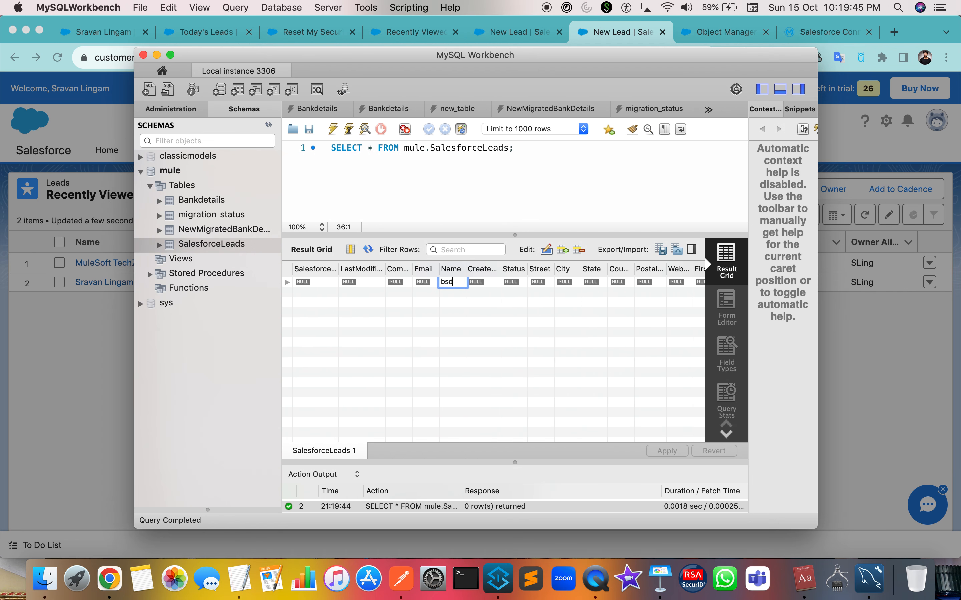
{"action": "type", "text": "jhb"}
{"action": "key", "text": "Return"}
{"action": "left_click", "coordinate": [512, 283]}
{"action": "left_click", "coordinate": [511, 282]}
{"action": "type", "text": "swdd"}
{"action": "key", "text": "Return"}
Enter dqdqdq as the row's company value.
{"action": "scroll", "coordinate": [525, 358], "scroll_direction": "right", "scroll_amount": 2}
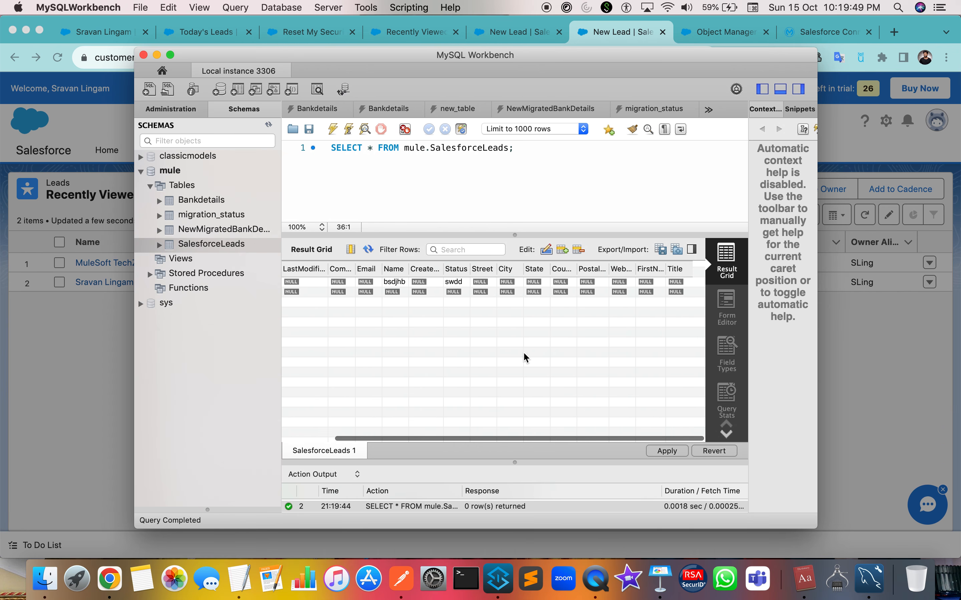
{"action": "scroll", "coordinate": [556, 283], "scroll_direction": "left", "scroll_amount": 2}
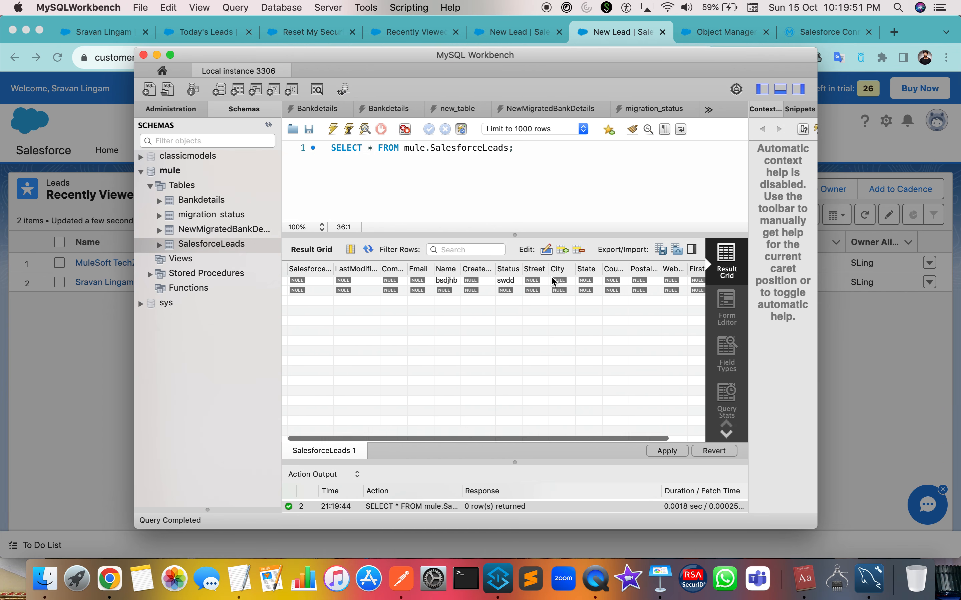
{"action": "left_click", "coordinate": [394, 281]}
{"action": "left_click", "coordinate": [394, 282]}
{"action": "type", "text": "dqdqdq"}
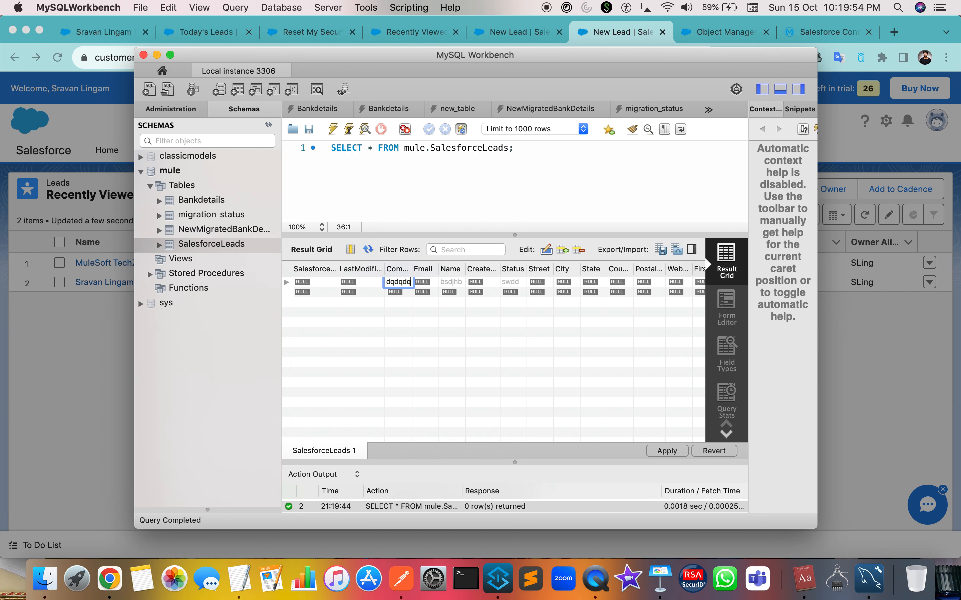
{"action": "left_click", "coordinate": [397, 345]}
Review the pending insert and copy the generated INSERT statement.
{"action": "scroll", "coordinate": [478, 314], "scroll_direction": "right", "scroll_amount": 3}
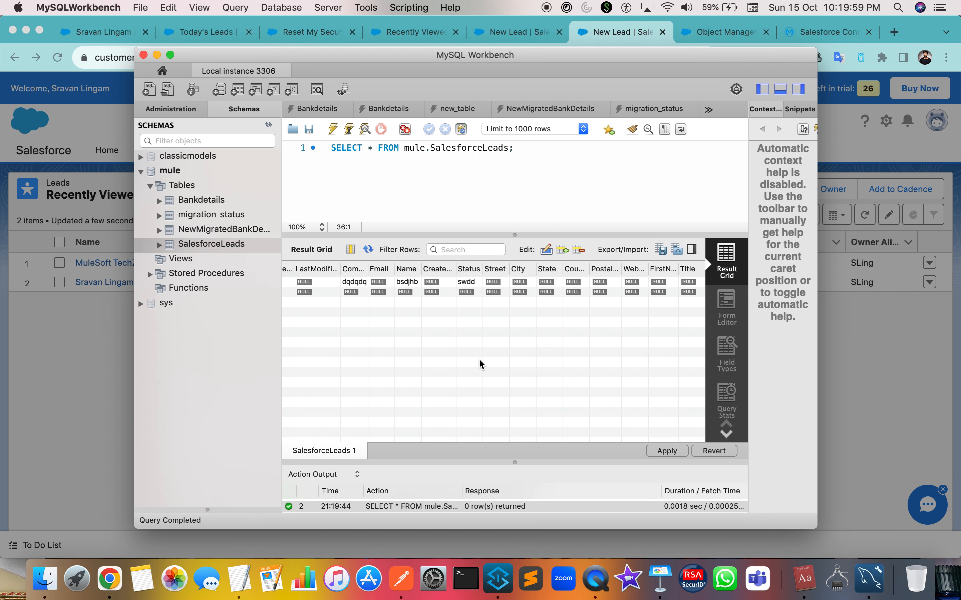
{"action": "left_click", "coordinate": [667, 451]}
{"action": "left_click", "coordinate": [479, 182]}
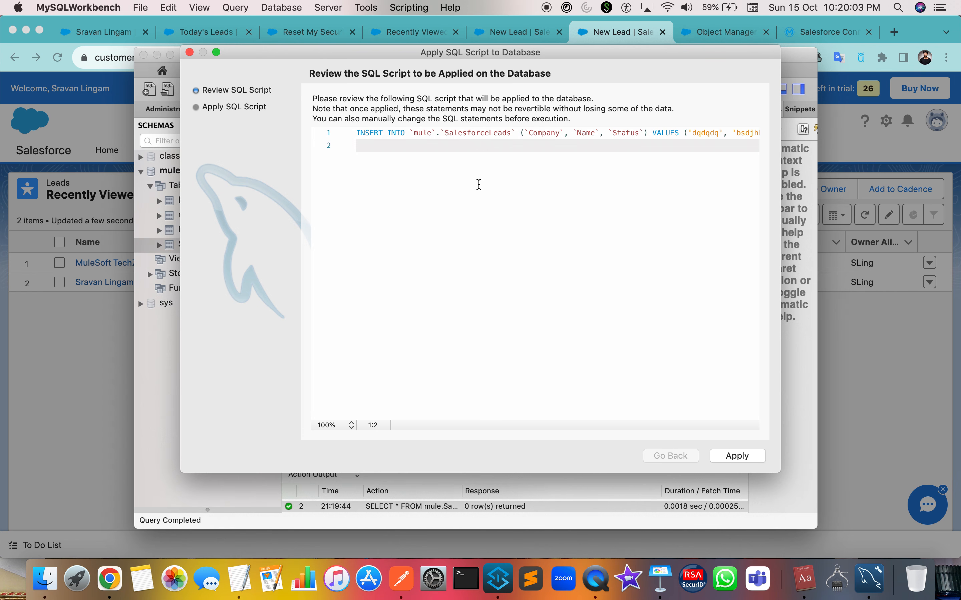
{"action": "key", "text": "super+a"}
{"action": "key", "text": "super+c"}
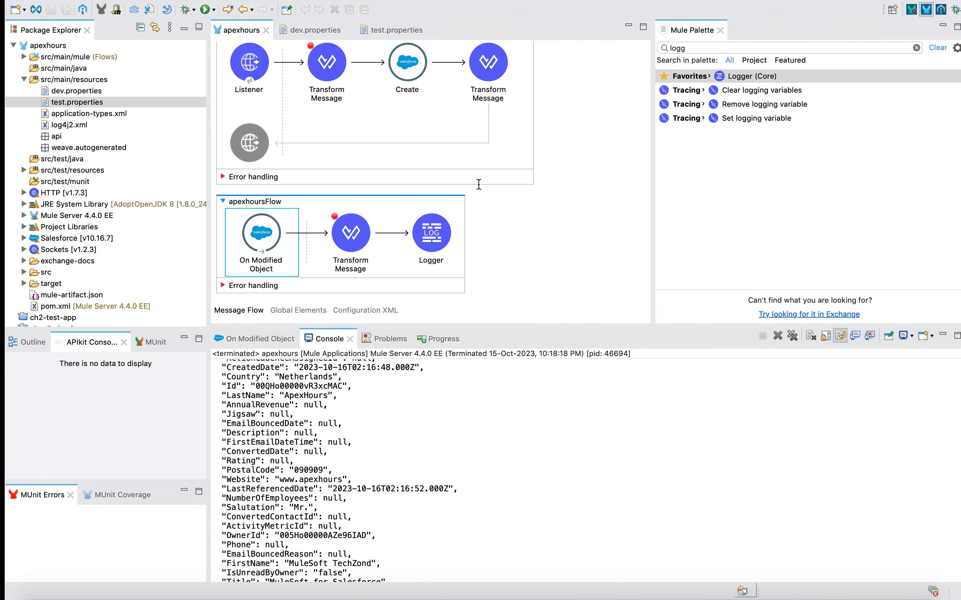
Find 'insert' in the Mule Palette and place Database Insert between Transform Message and Logger.
{"action": "left_click", "coordinate": [695, 47]}
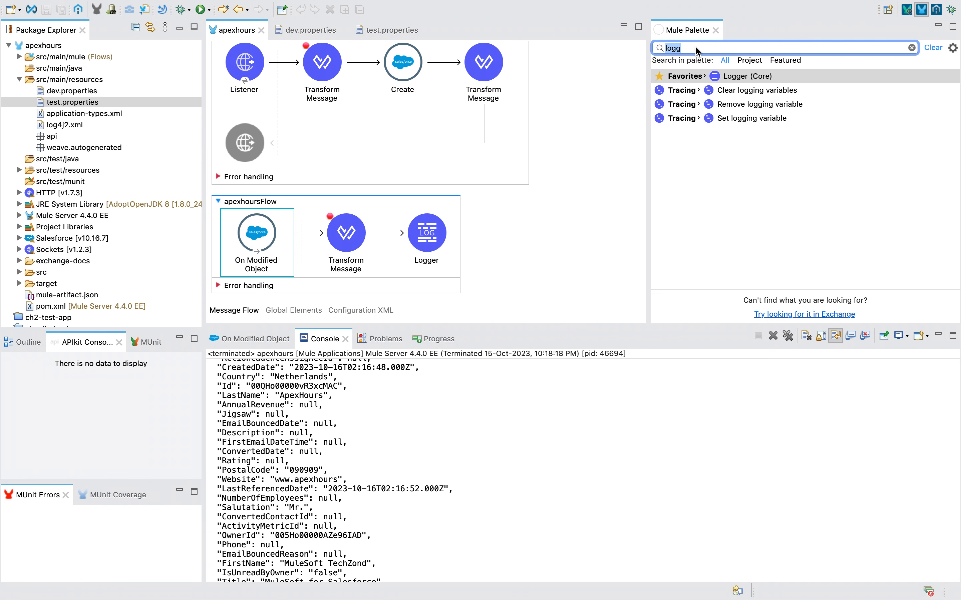
{"action": "type", "text": "insert"}
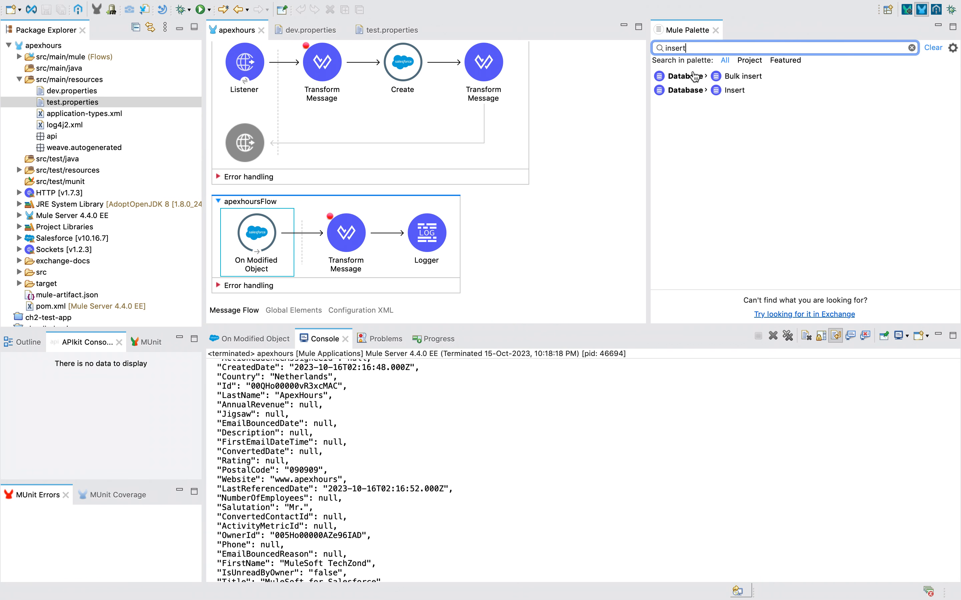
{"action": "left_click_drag", "start_coordinate": [736, 99], "coordinate": [396, 254]}
{"action": "left_click_drag", "start_coordinate": [396, 254], "coordinate": [397, 254]}
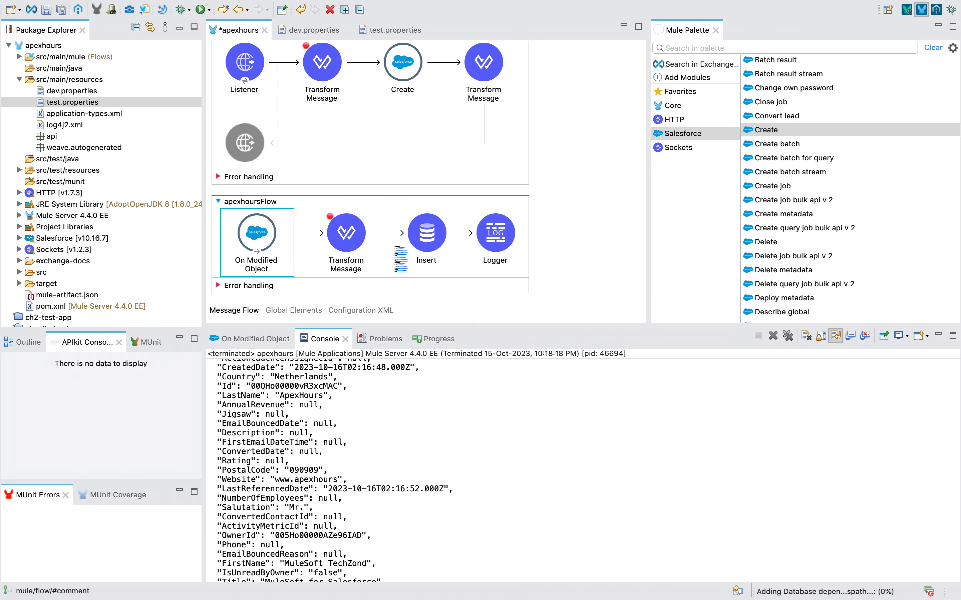
{"action": "left_click", "coordinate": [420, 244]}
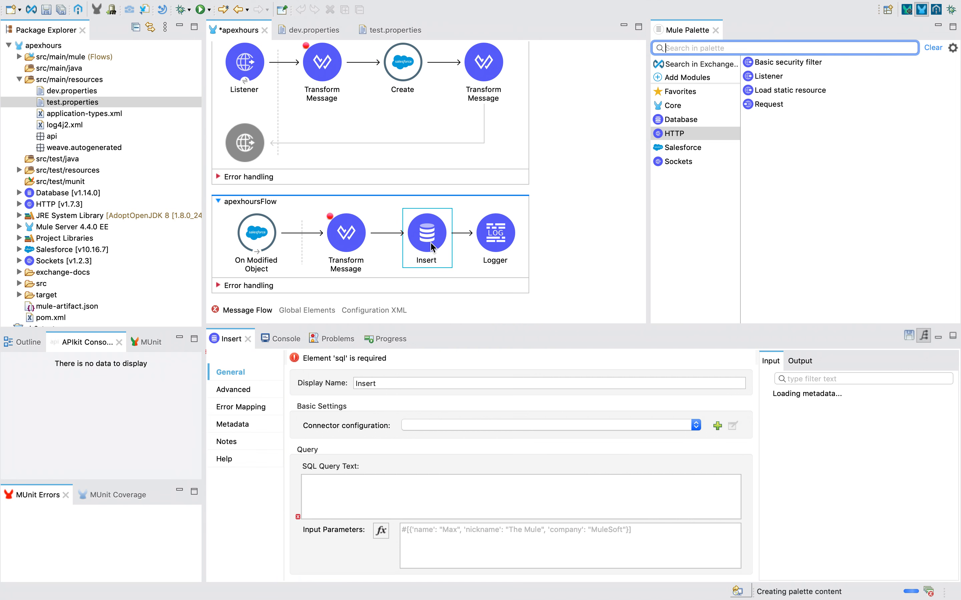
{"action": "left_click", "coordinate": [586, 429]}
Create a new database configuration for the Insert step using a MySQL Connection.
{"action": "left_click", "coordinate": [568, 424]}
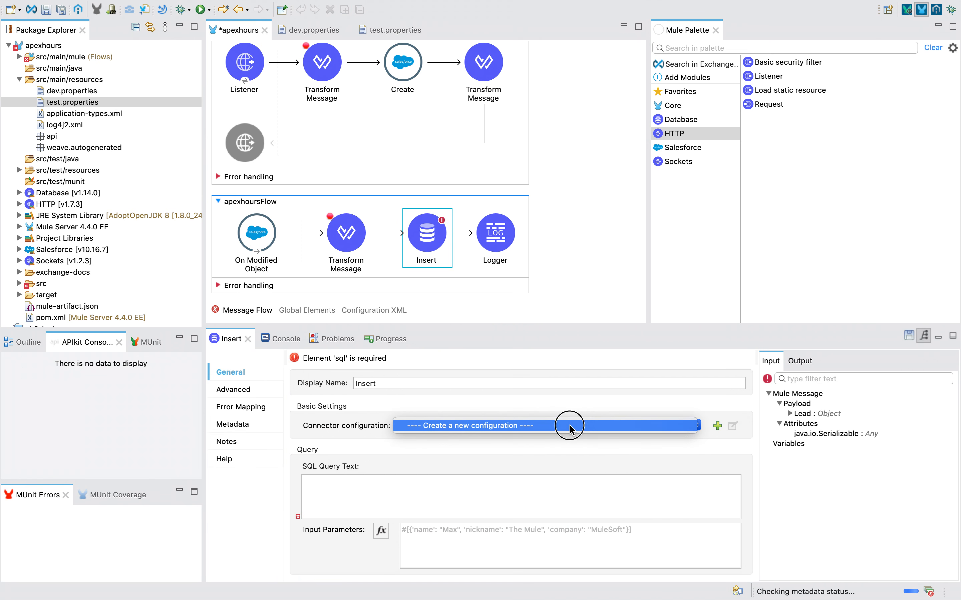
{"action": "left_click", "coordinate": [716, 426]}
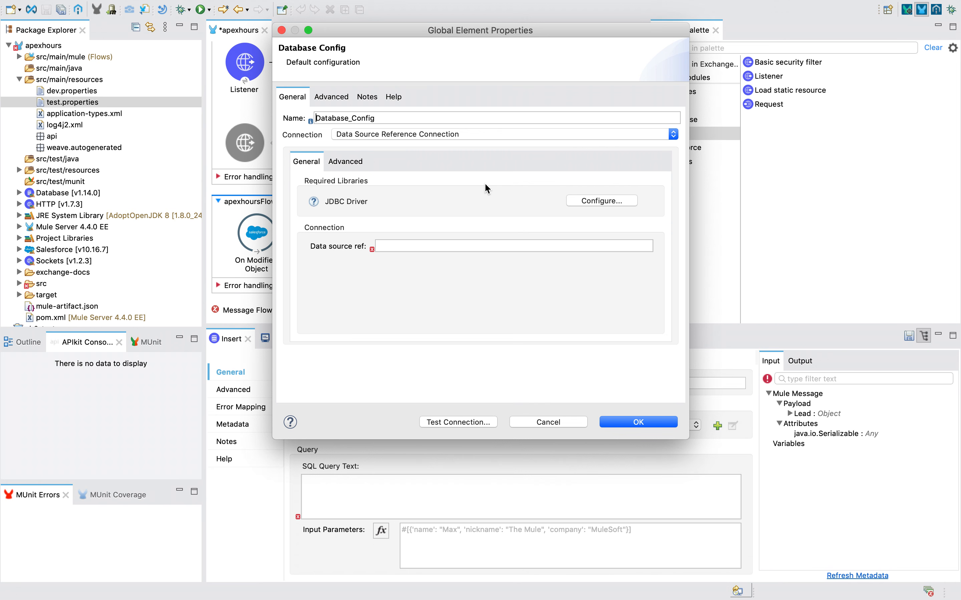
{"action": "left_click", "coordinate": [609, 202]}
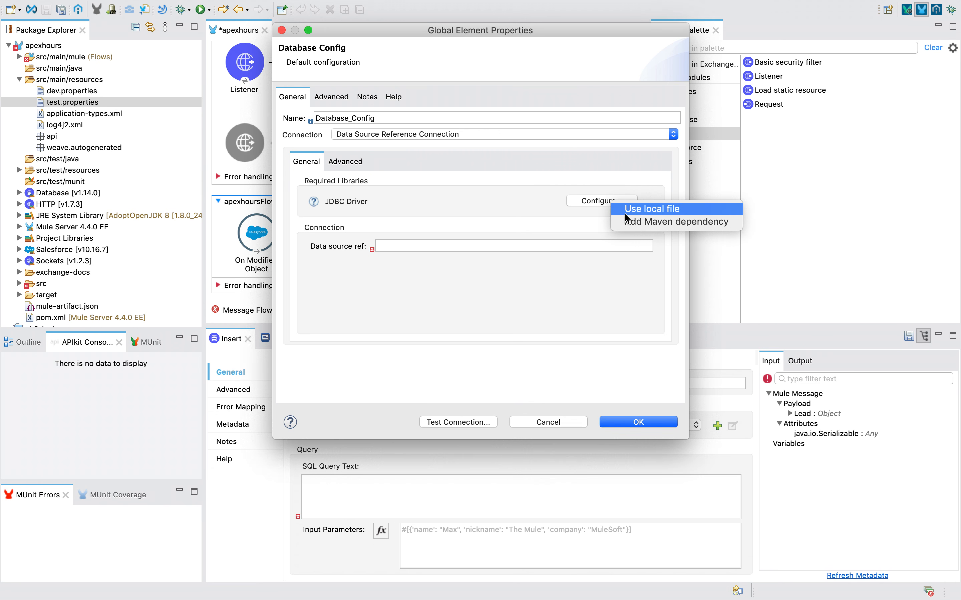
{"action": "left_click", "coordinate": [401, 130]}
{"action": "left_click", "coordinate": [402, 130]}
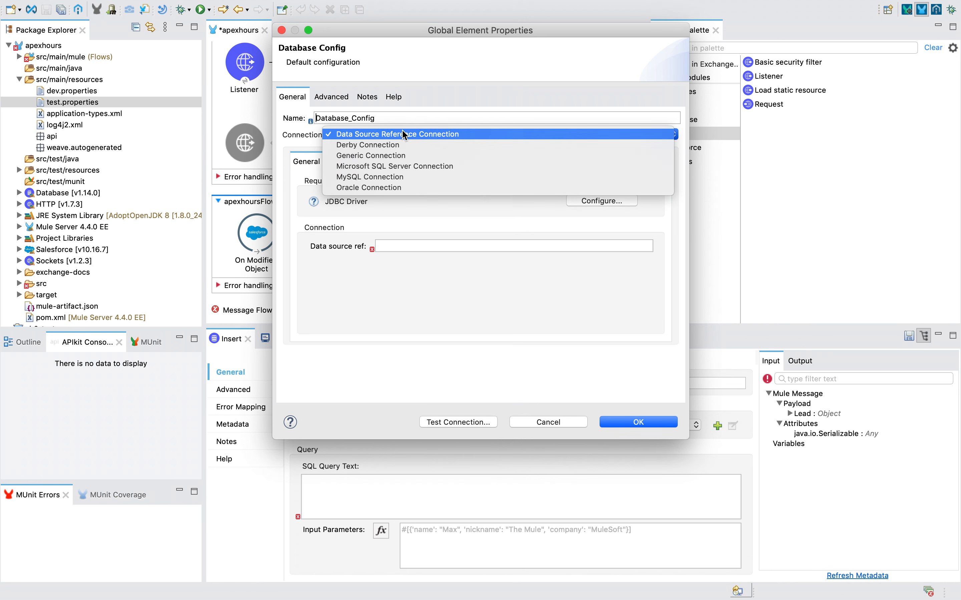
{"action": "left_click", "coordinate": [370, 179]}
{"action": "left_click", "coordinate": [598, 203]}
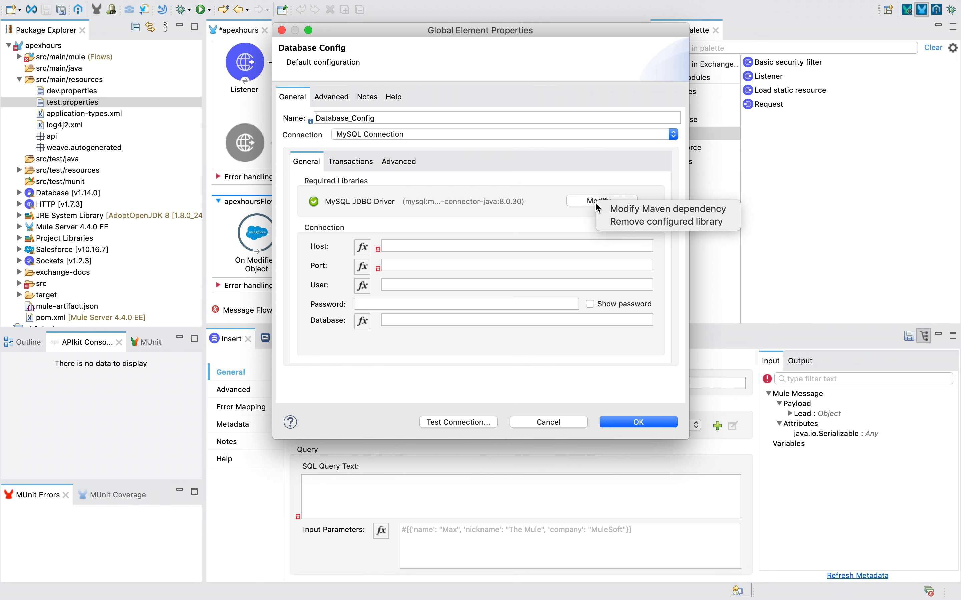
{"action": "left_click", "coordinate": [502, 211]}
Fill in host localhost, port 3306, user root and database mule, test successfully, and save.
{"action": "left_click", "coordinate": [408, 248]}
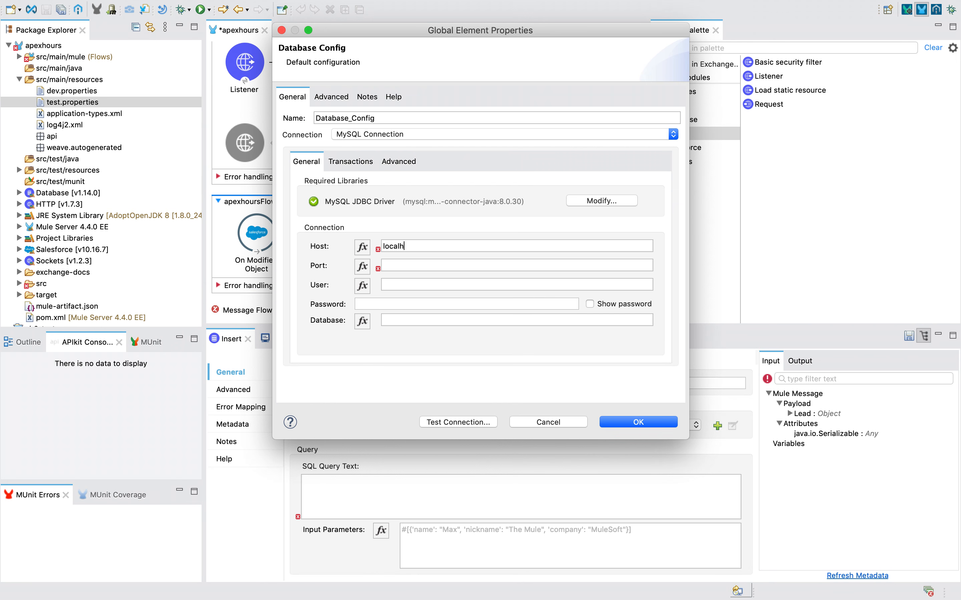
{"action": "type", "text": "localhost"}
{"action": "key", "text": "Tab"}
{"action": "key", "text": "Tab"}
{"action": "key", "text": "Tab"}
{"action": "key", "text": "Tab"}
{"action": "type", "text": "root"}
{"action": "key", "text": "Tab"}
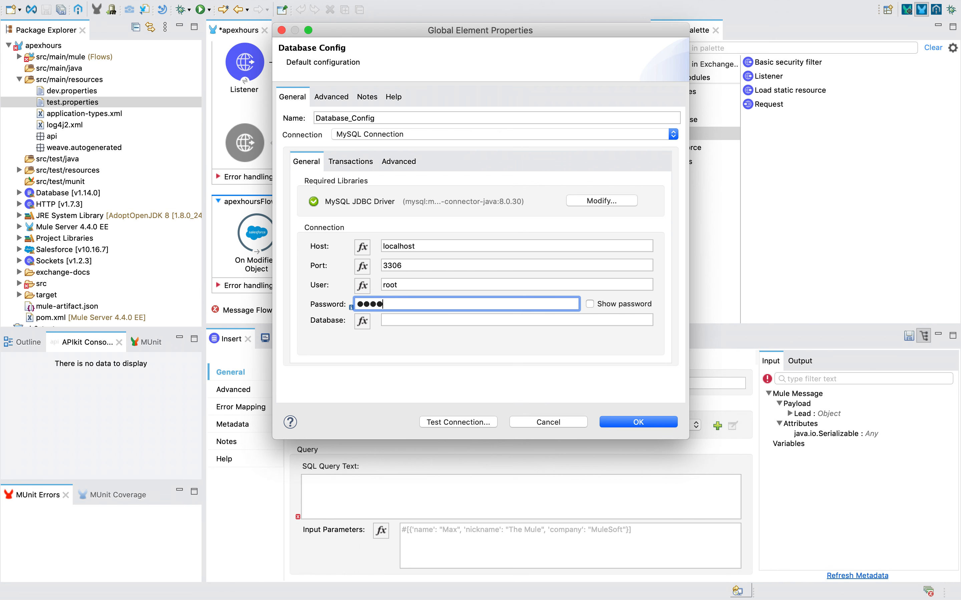
{"action": "left_click", "coordinate": [415, 315]}
{"action": "type", "text": "mule"}
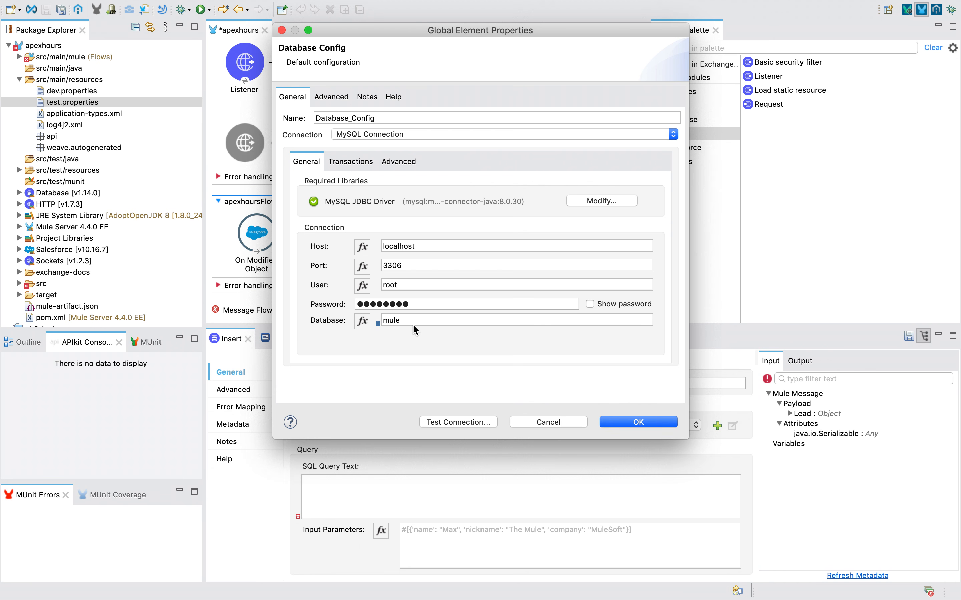
{"action": "left_click", "coordinate": [457, 424]}
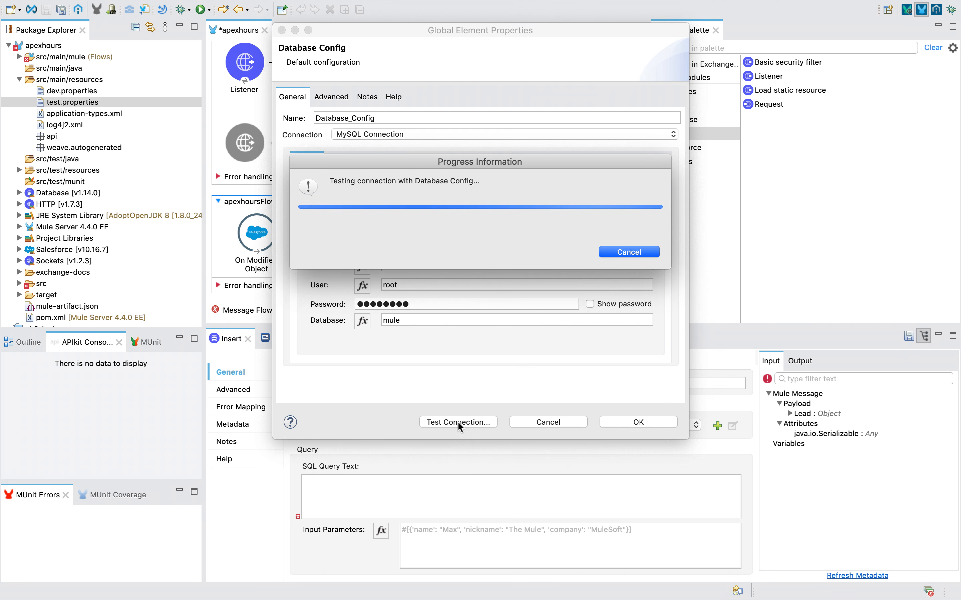
{"action": "left_click", "coordinate": [628, 243]}
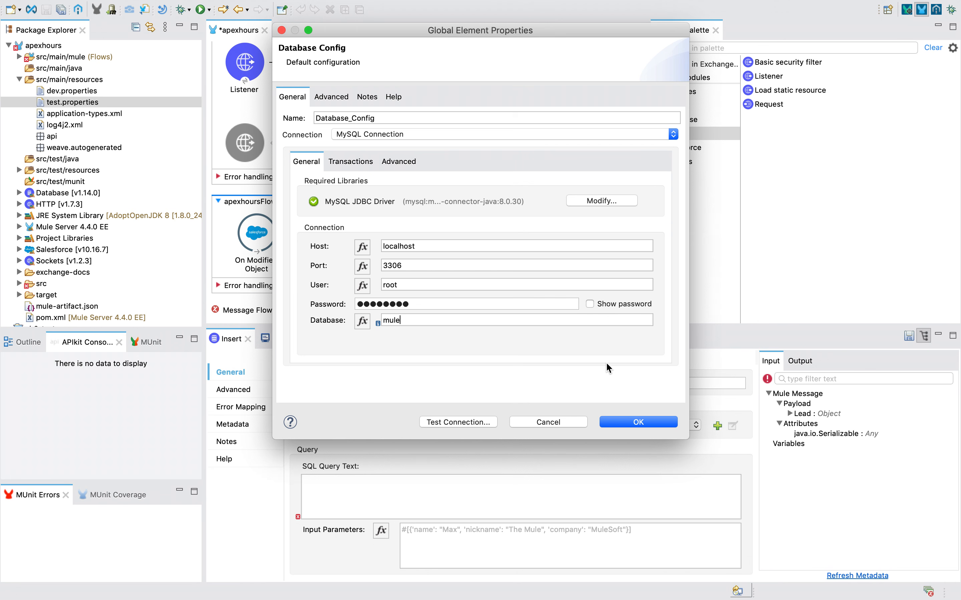
{"action": "left_click", "coordinate": [625, 421]}
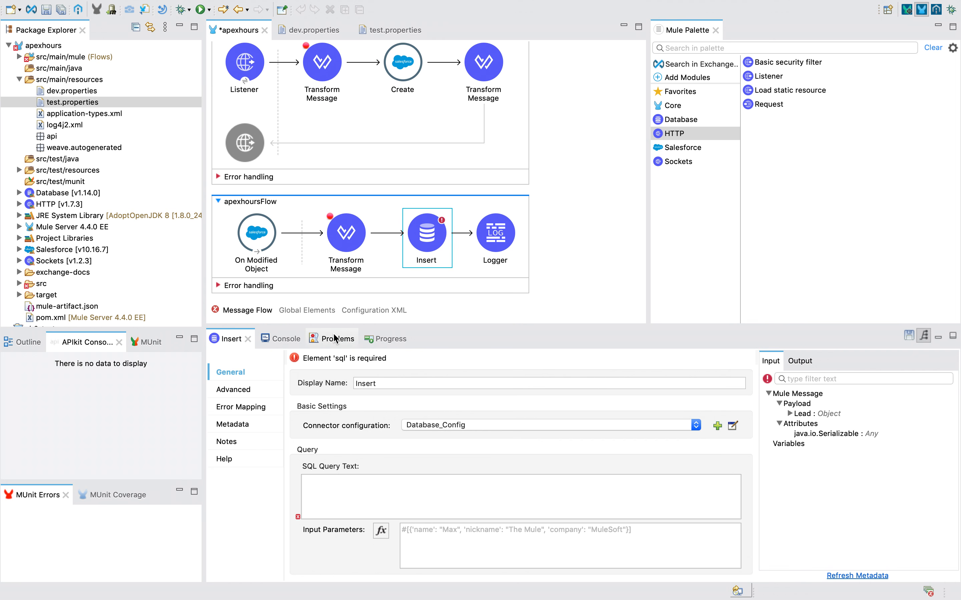
Paste the copied INSERT into mule.SalesforceLeads into the Insert step's SQL Query Text.
{"action": "left_click", "coordinate": [287, 341]}
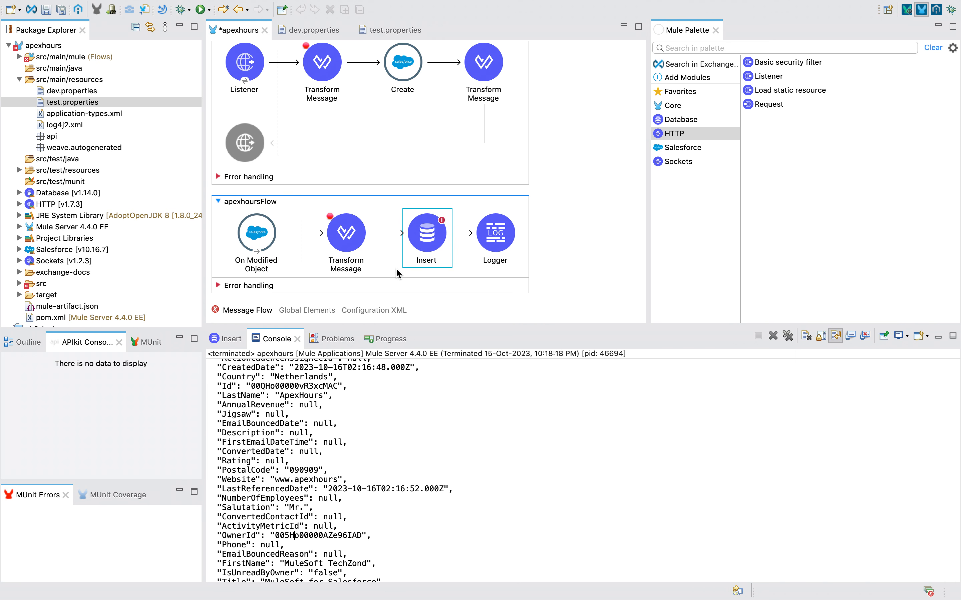
{"action": "left_click", "coordinate": [432, 246]}
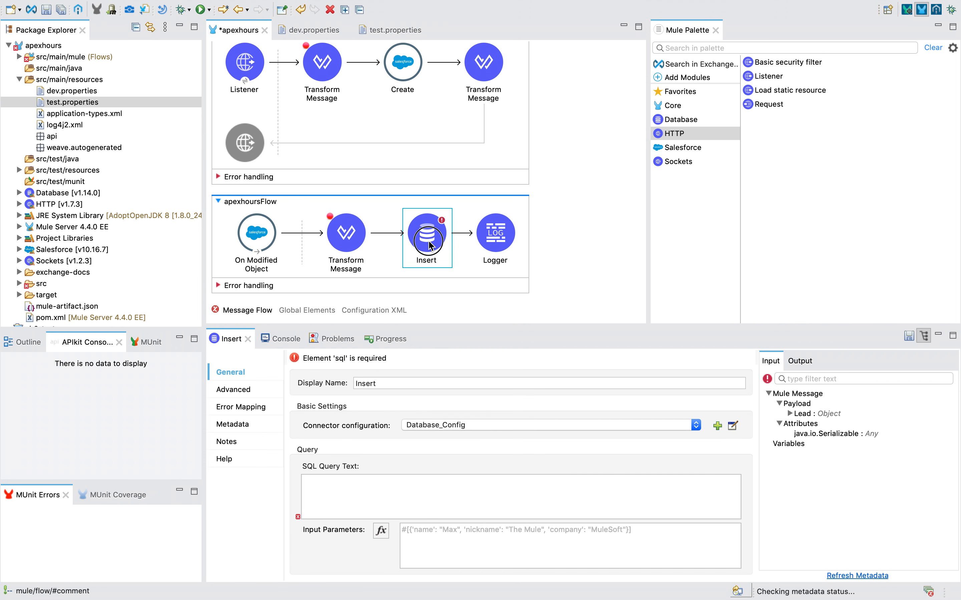
{"action": "left_click", "coordinate": [375, 502]}
{"action": "key", "text": "super+v"}
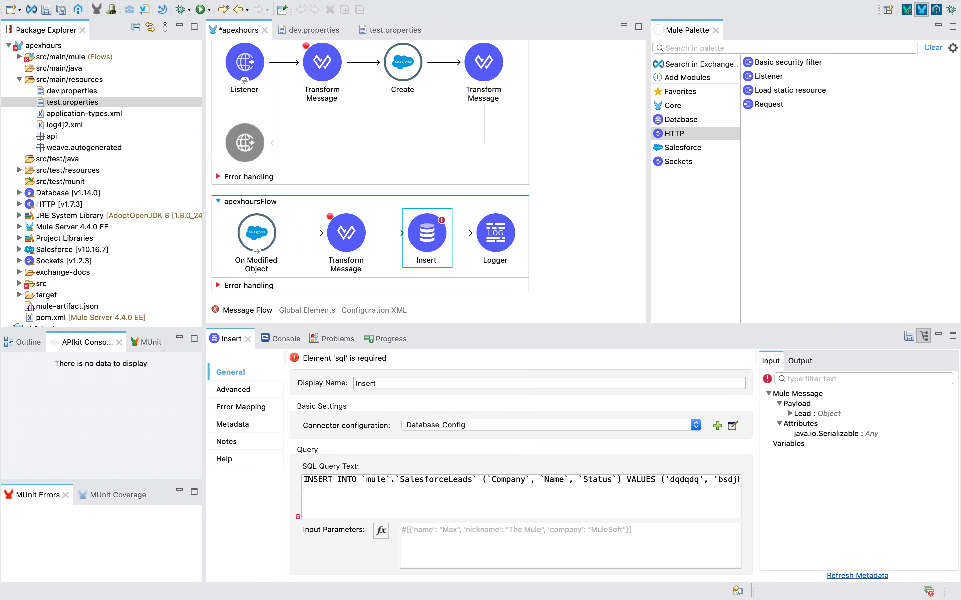
{"action": "key", "text": "BackSpace"}
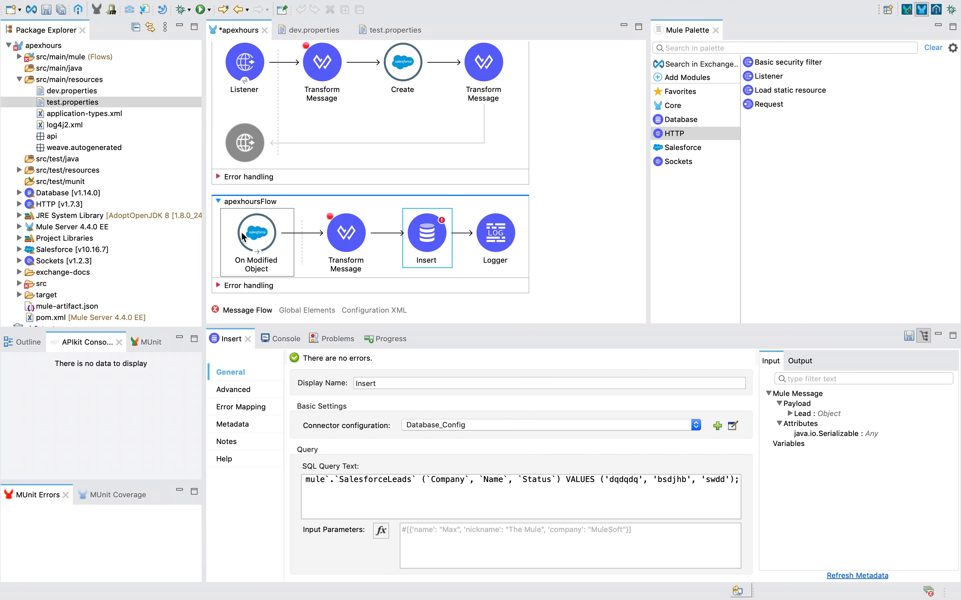
Remove the backticks around mule and SalesforceLeads in the maximized SQL query.
{"action": "double_click", "coordinate": [232, 340]}
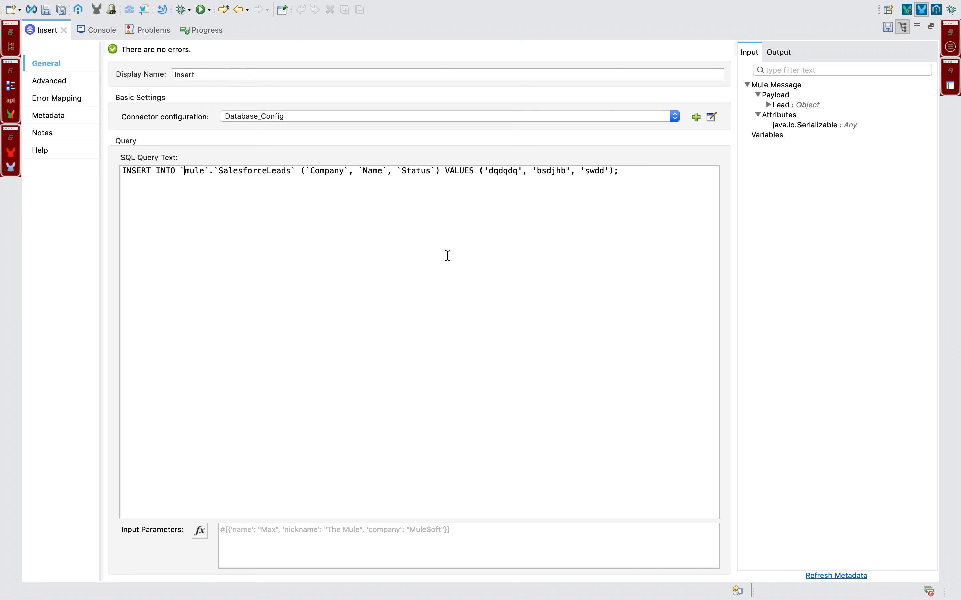
{"action": "key", "text": "BackSpace"}
{"action": "key", "text": "Right"}
{"action": "key", "text": "Right"}
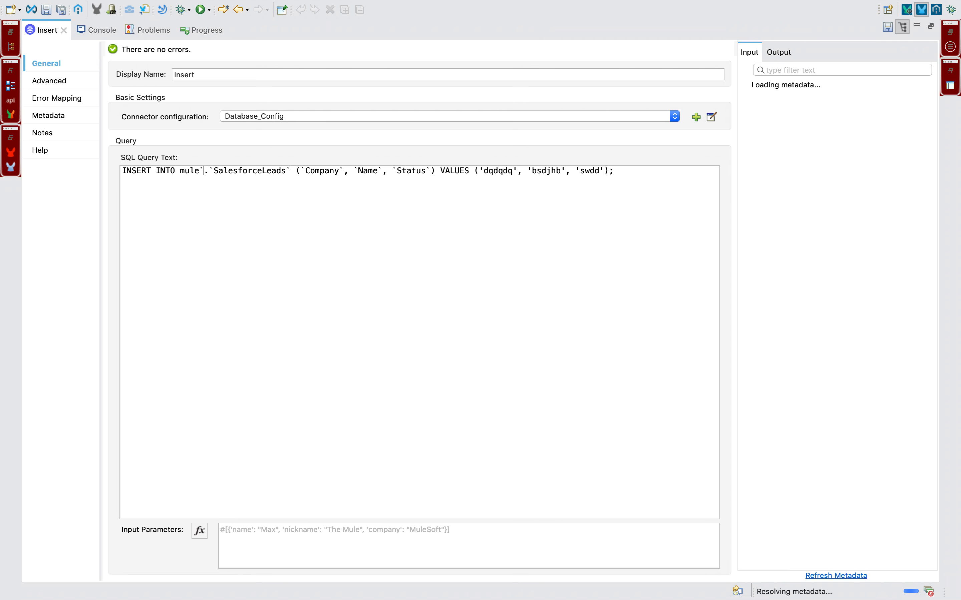
{"action": "key", "text": "BackSpace"}
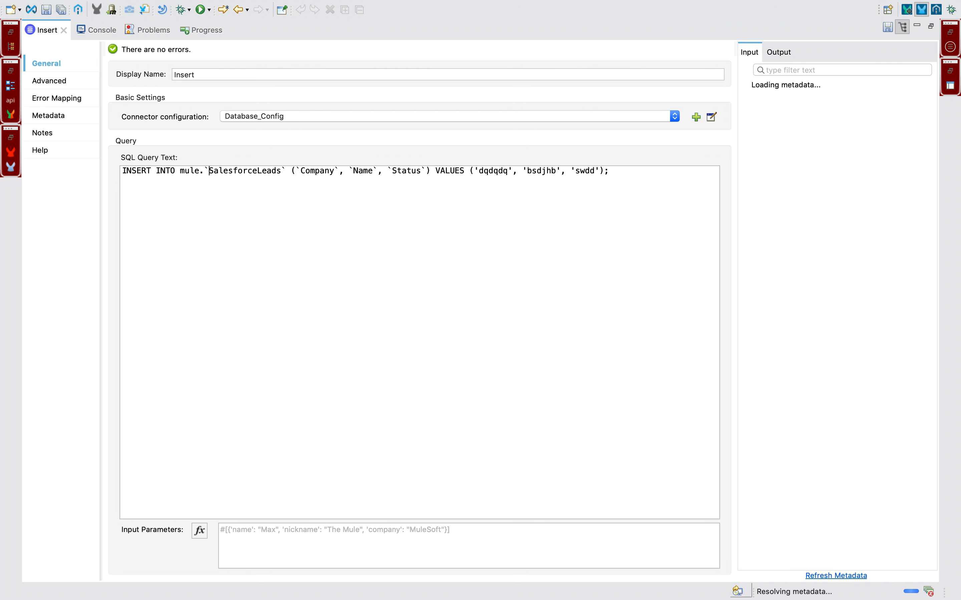
{"action": "key", "text": "BackSpace"}
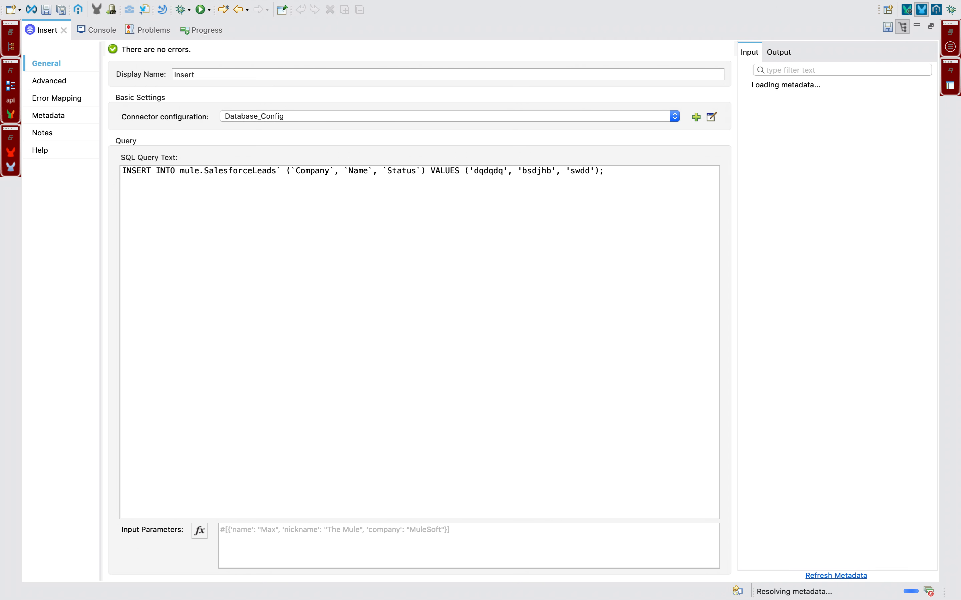
{"action": "left_click", "coordinate": [281, 169]}
{"action": "key", "text": "BackSpace"}
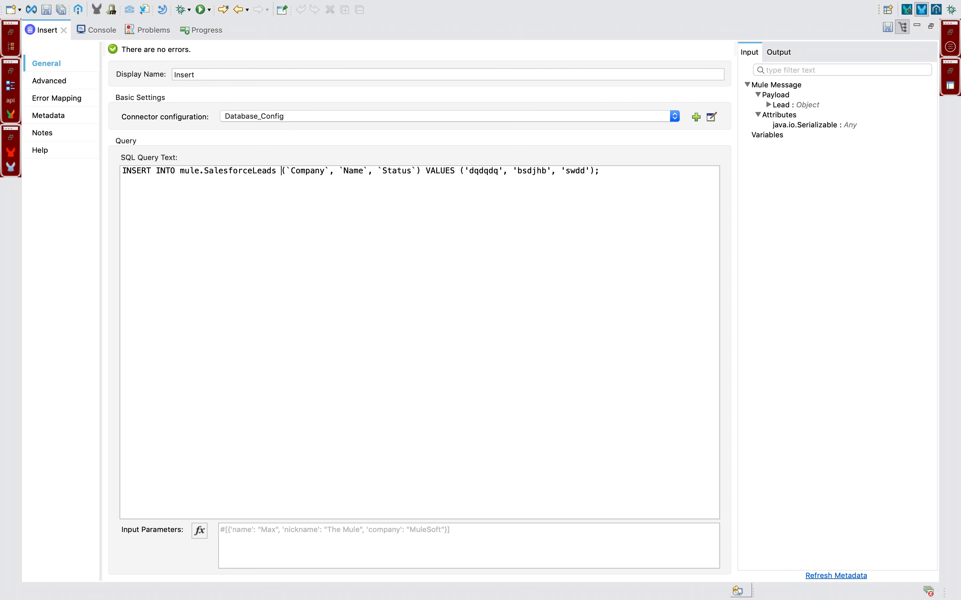
Remove the backticks around Company, Name and Status in the column list.
{"action": "key", "text": "BackSpace"}
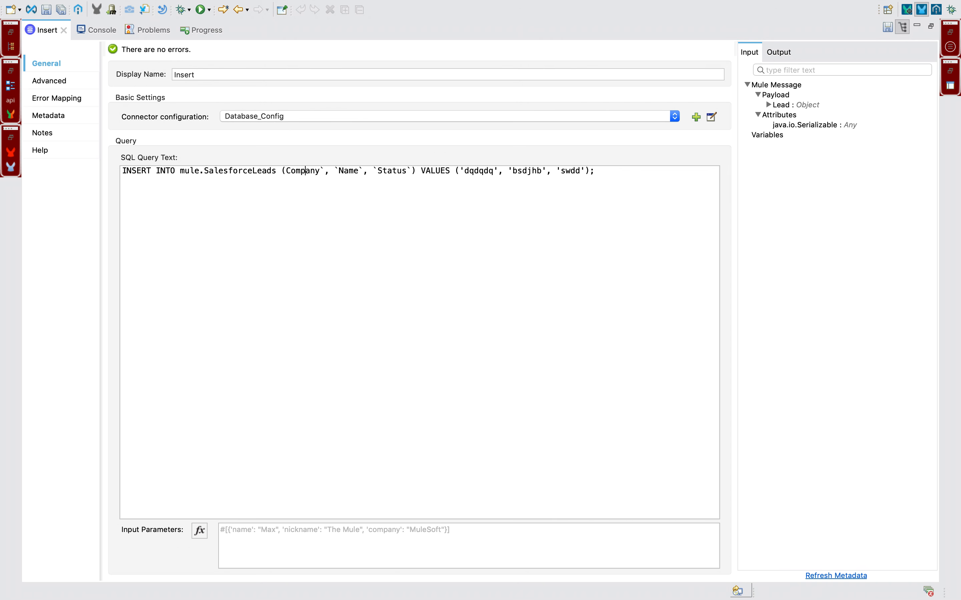
{"action": "key", "text": "BackSpace"}
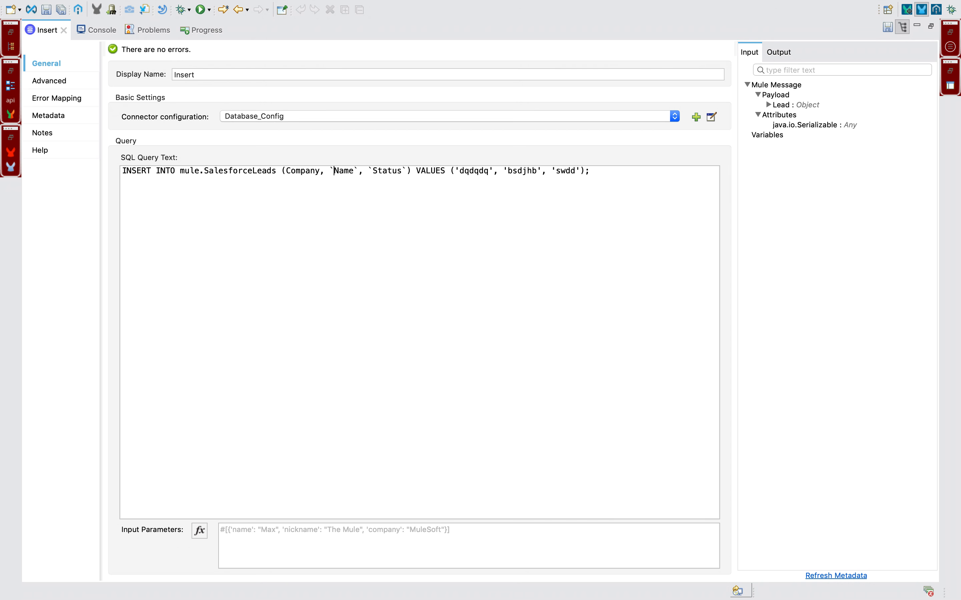
{"action": "key", "text": "BackSpace"}
{"action": "key", "text": "BackSpace"}
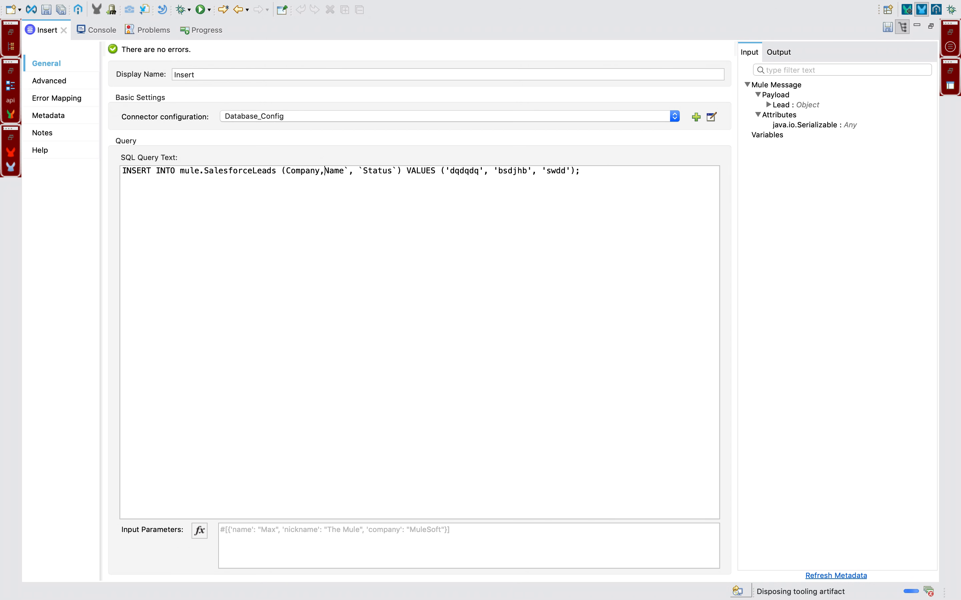
{"action": "key", "text": "Right"}
{"action": "key", "text": "BackSpace"}
{"action": "key", "text": "Right"}
{"action": "key", "text": "shift+Right"}
{"action": "key", "text": "shift+Right"}
{"action": "key", "text": "shift+Right"}
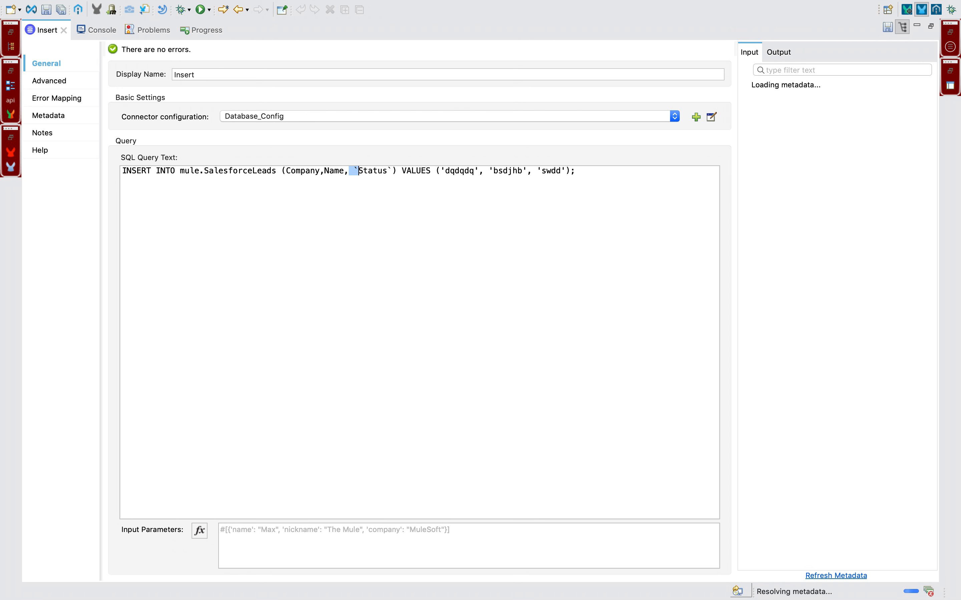
{"action": "key", "text": "BackSpace"}
{"action": "key", "text": "Right"}
{"action": "key", "text": "Right"}
{"action": "key", "text": "Right"}
{"action": "key", "text": "Right"}
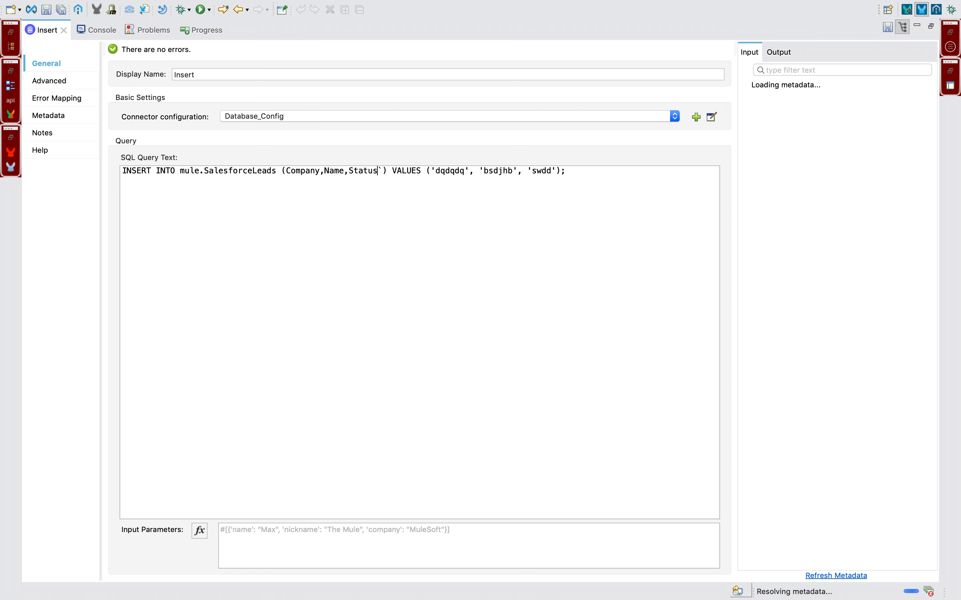
{"action": "key", "text": "BackSpace"}
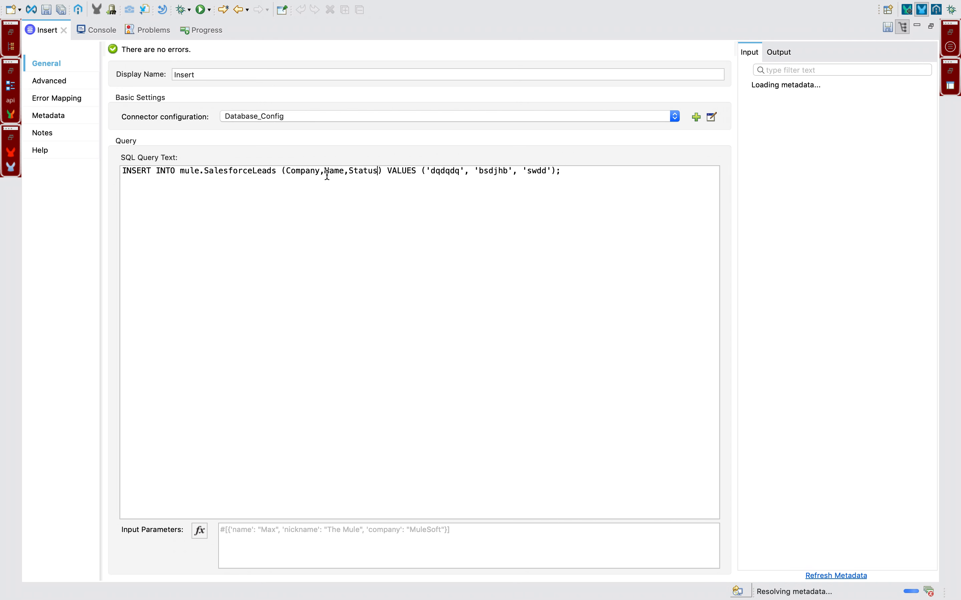
Replace the literal VALUES with named parameters :Company, :Name, :Status.
{"action": "double_click", "coordinate": [305, 172]}
{"action": "key", "text": "super+c"}
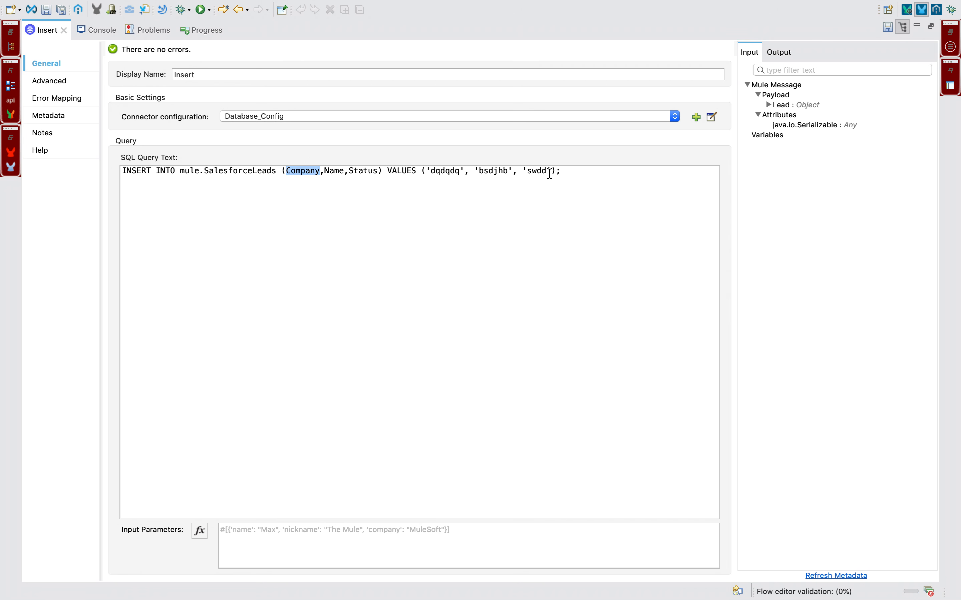
{"action": "left_click", "coordinate": [552, 173]}
{"action": "left_click_drag", "start_coordinate": [552, 173], "coordinate": [426, 173]}
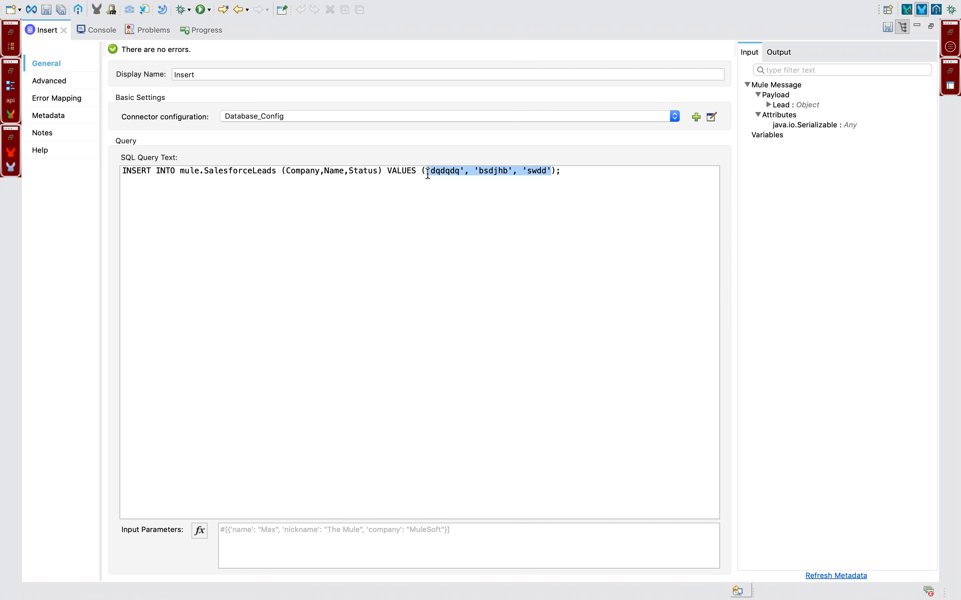
{"action": "type", "text": ":"}
{"action": "key", "text": "super+v"}
{"action": "type", "text": ","}
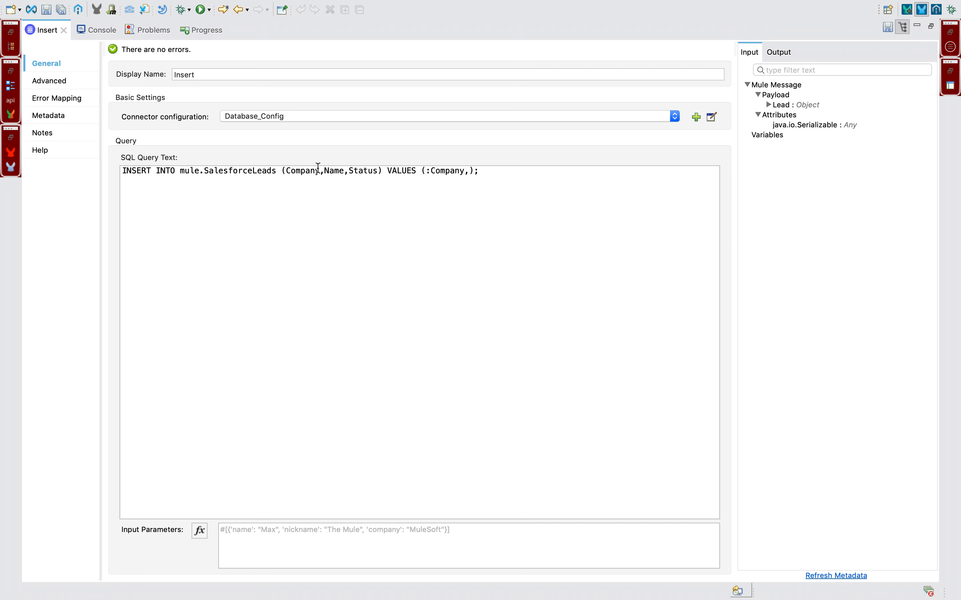
{"action": "double_click", "coordinate": [330, 172]}
{"action": "key", "text": "super+c"}
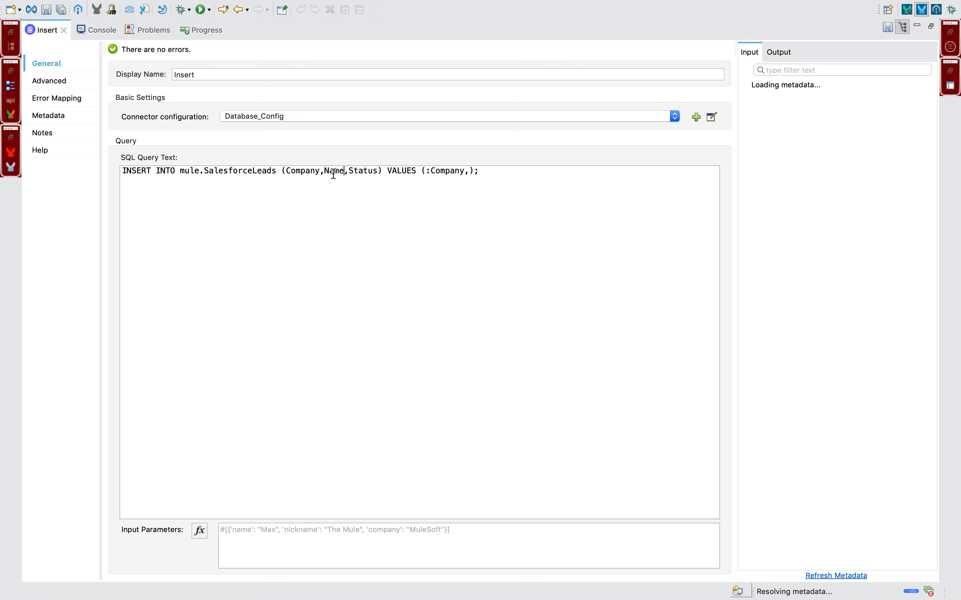
{"action": "left_click", "coordinate": [468, 175]}
{"action": "type", "text": ":"}
{"action": "key", "text": "super+v"}
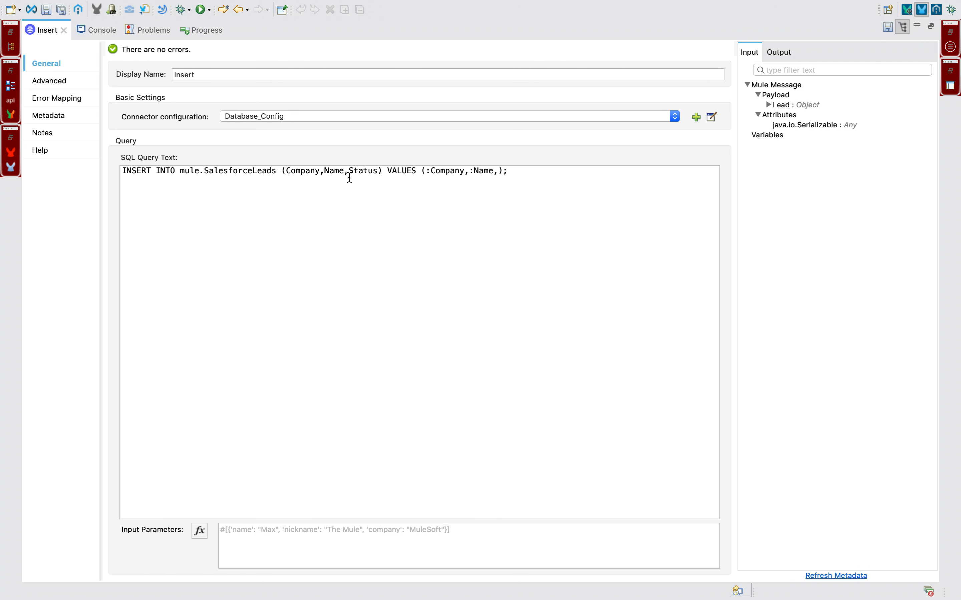
{"action": "double_click", "coordinate": [354, 172]}
{"action": "key", "text": "super+c"}
{"action": "left_click", "coordinate": [499, 171]}
{"action": "type", "text": ":"}
{"action": "key", "text": "super+v"}
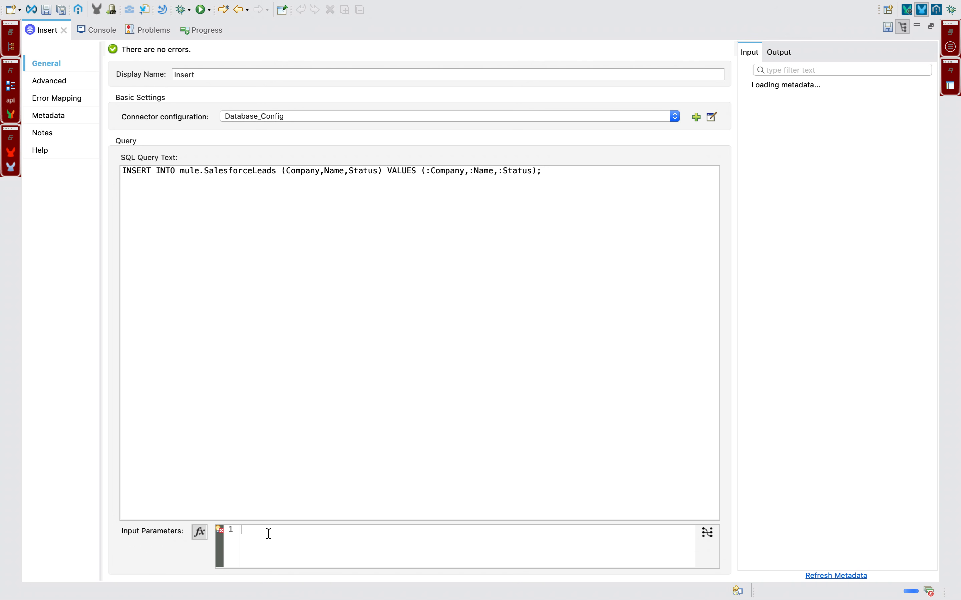
Start an Input Parameters map in braces with Company as its first key.
{"action": "type", "text": "{}"}
{"action": "key", "text": "Return"}
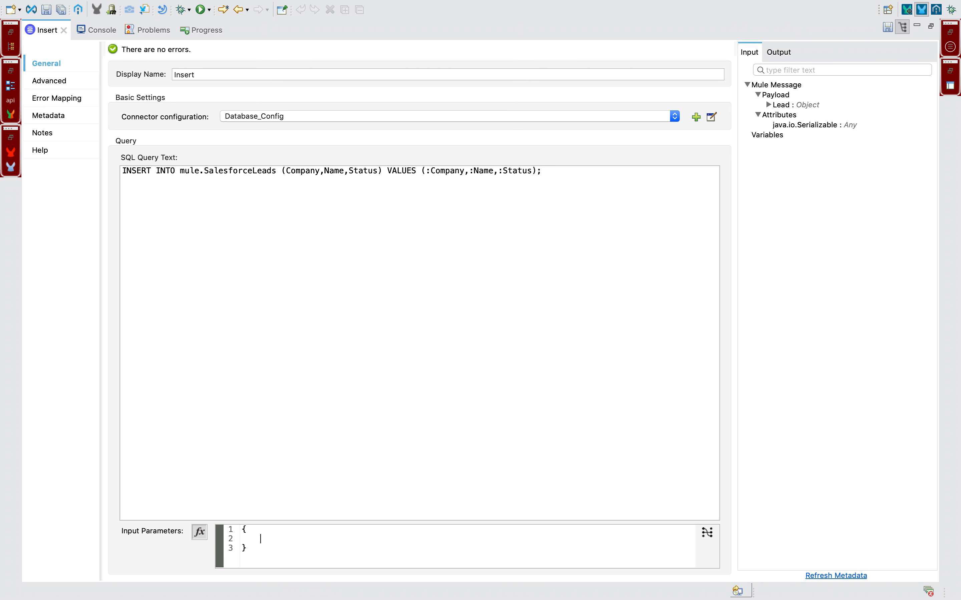
{"action": "left_click", "coordinate": [197, 528]}
{"action": "left_click", "coordinate": [198, 532]}
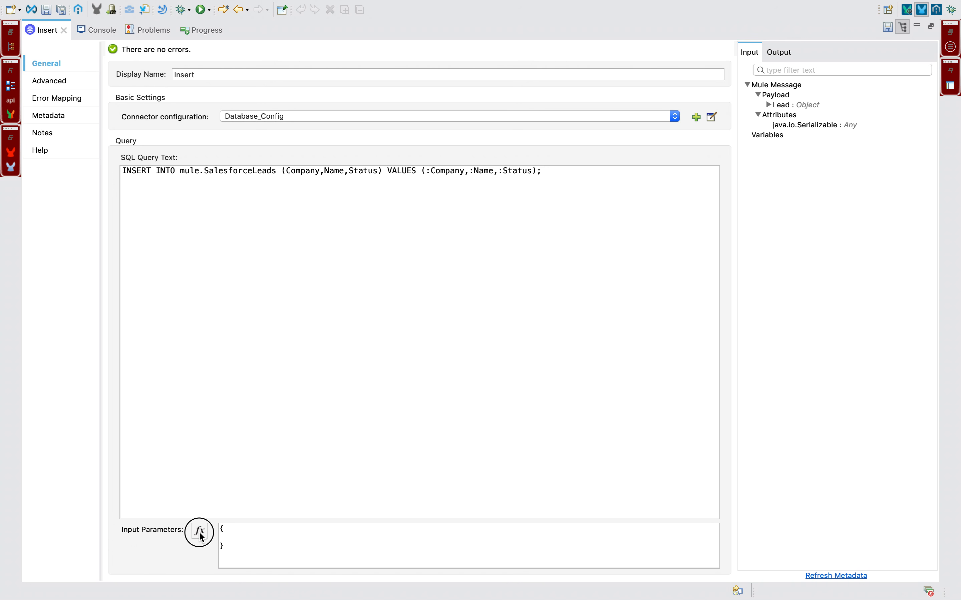
{"action": "left_click", "coordinate": [257, 529]}
{"action": "key", "text": "Return"}
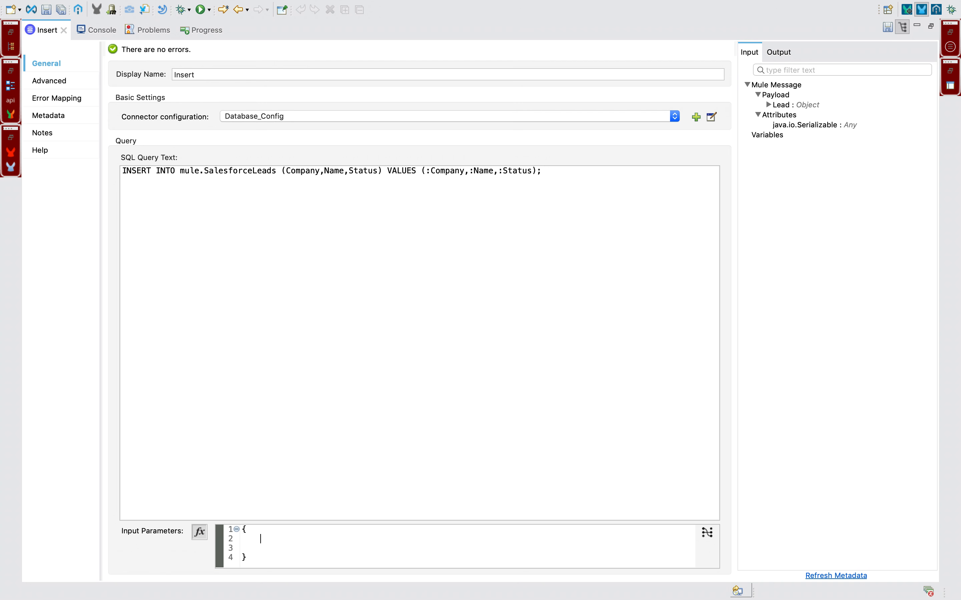
{"action": "double_click", "coordinate": [445, 172]}
{"action": "key", "text": "ctrl+c"}
{"action": "left_click", "coordinate": [258, 538]}
{"action": "key", "text": "ctrl+v"}
{"action": "type", "text": ": "}
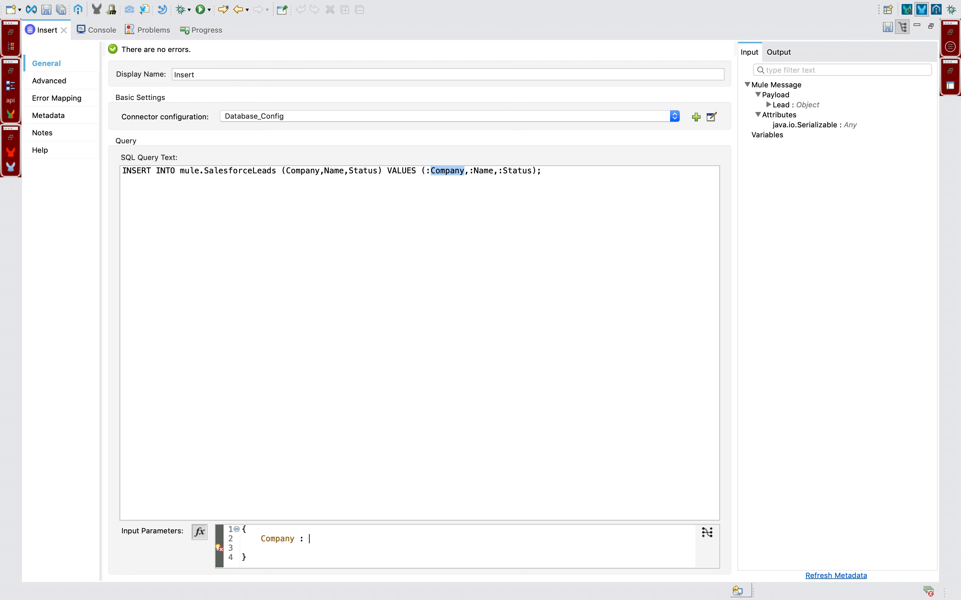
{"action": "type", "text": ","}
{"action": "key", "text": "Return"}
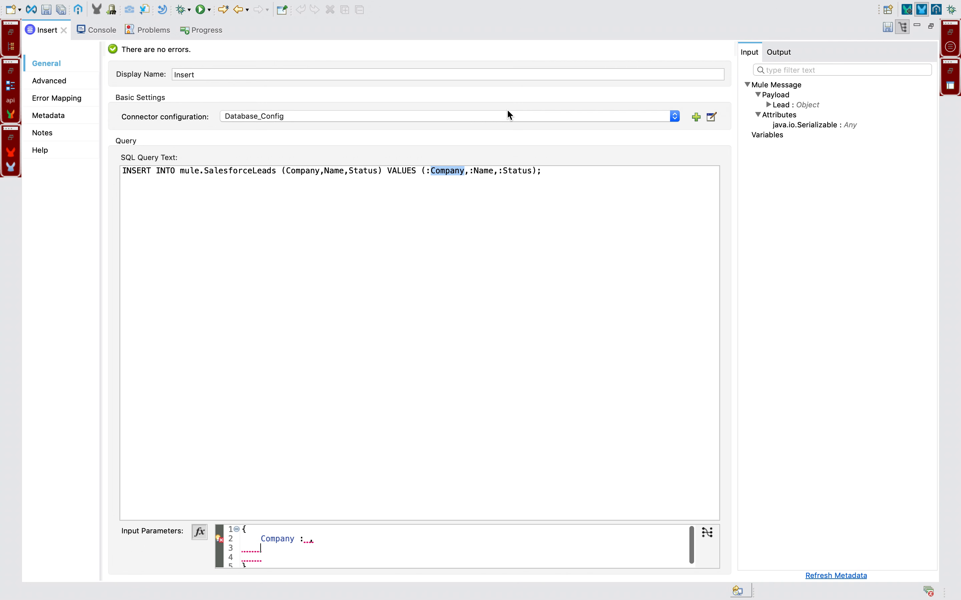
Add Name and Status as the next input parameter keys.
{"action": "double_click", "coordinate": [482, 173]}
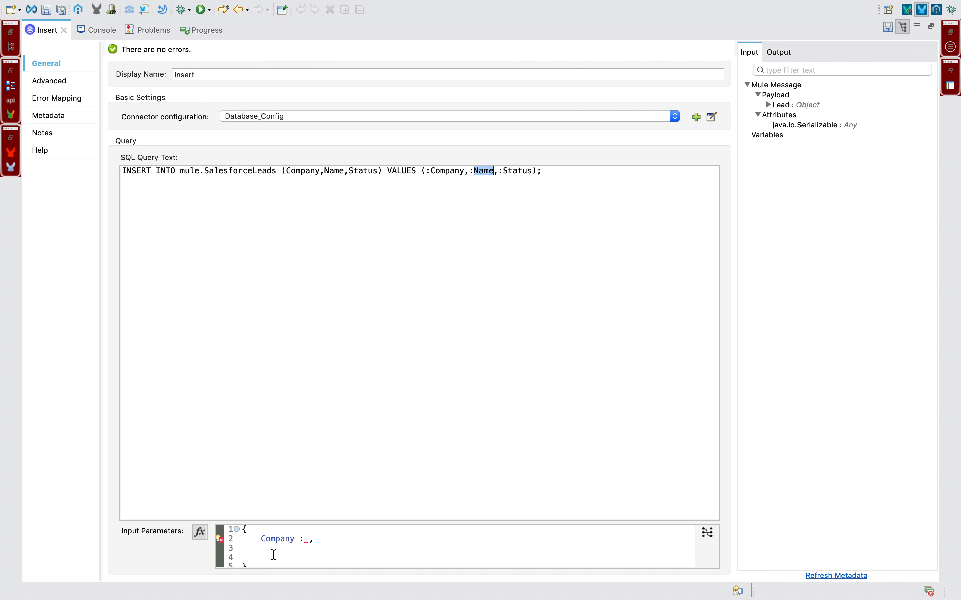
{"action": "type", "text": "Name"}
{"action": "type", "text": ":,"}
{"action": "double_click", "coordinate": [518, 170]}
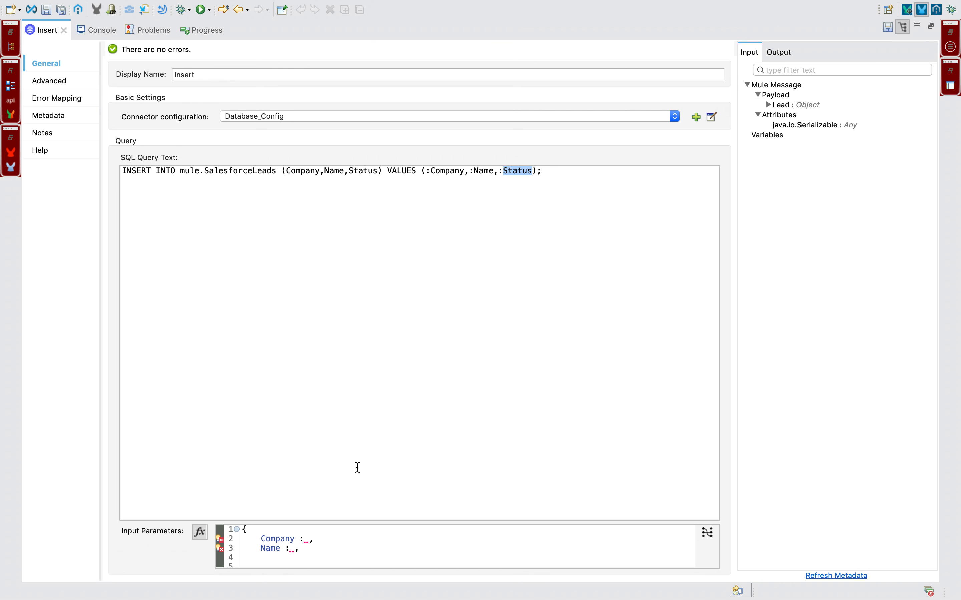
{"action": "type", "text": "Status"}
{"action": "left_click", "coordinate": [44, 34]}
Restore the flow layout and highlight the Company and Name fields in the logged lead JSON.
{"action": "double_click", "coordinate": [45, 34]}
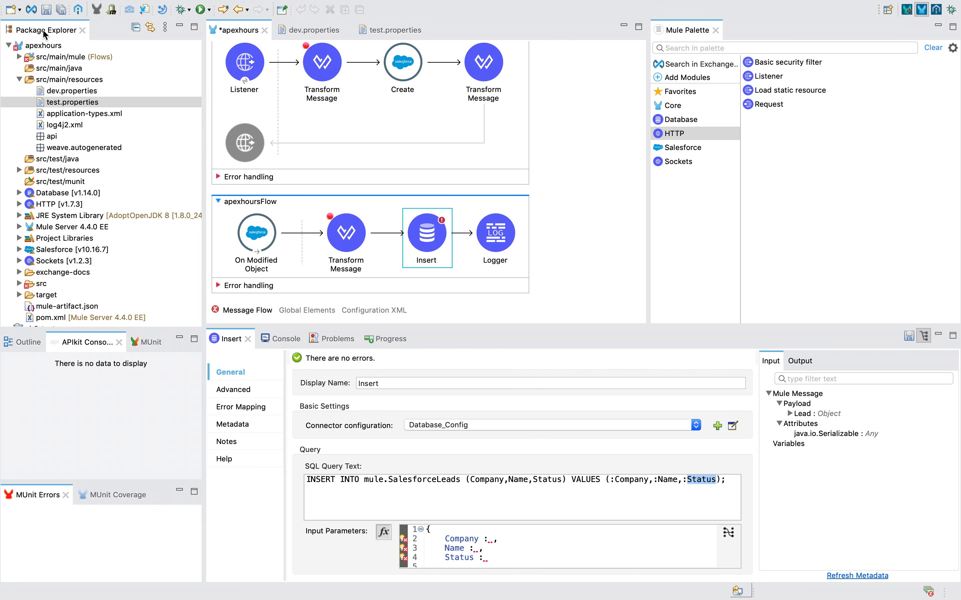
{"action": "left_click", "coordinate": [276, 343]}
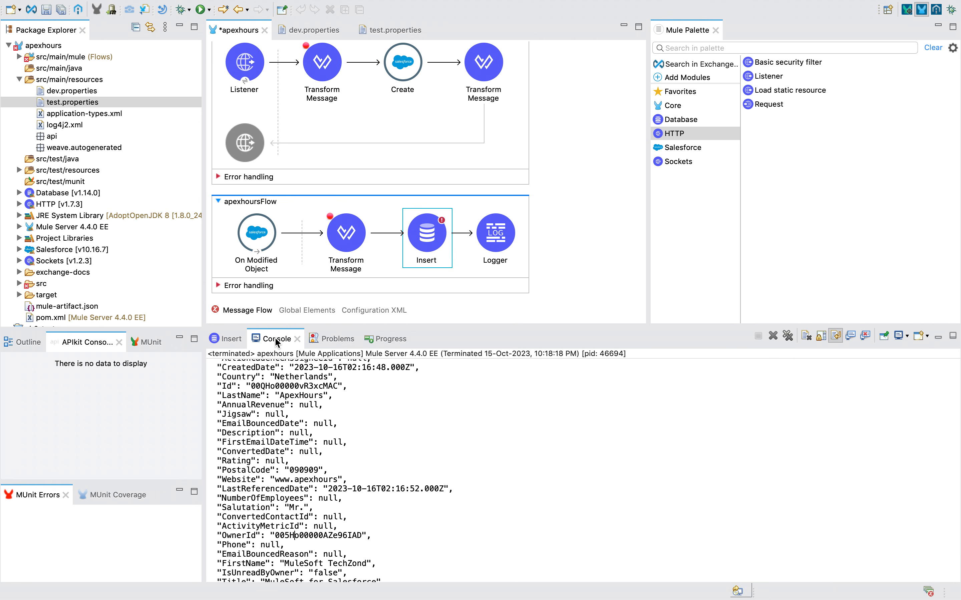
{"action": "scroll", "coordinate": [285, 423], "scroll_direction": "up", "scroll_amount": 5}
{"action": "scroll", "coordinate": [285, 423], "scroll_direction": "up", "scroll_amount": 5}
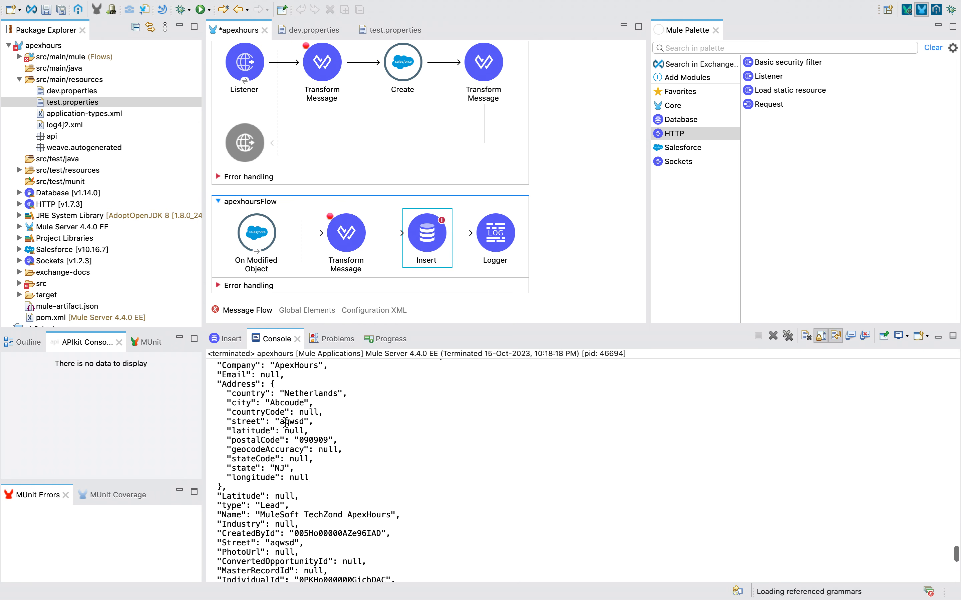
{"action": "scroll", "coordinate": [284, 423], "scroll_direction": "up", "scroll_amount": 2}
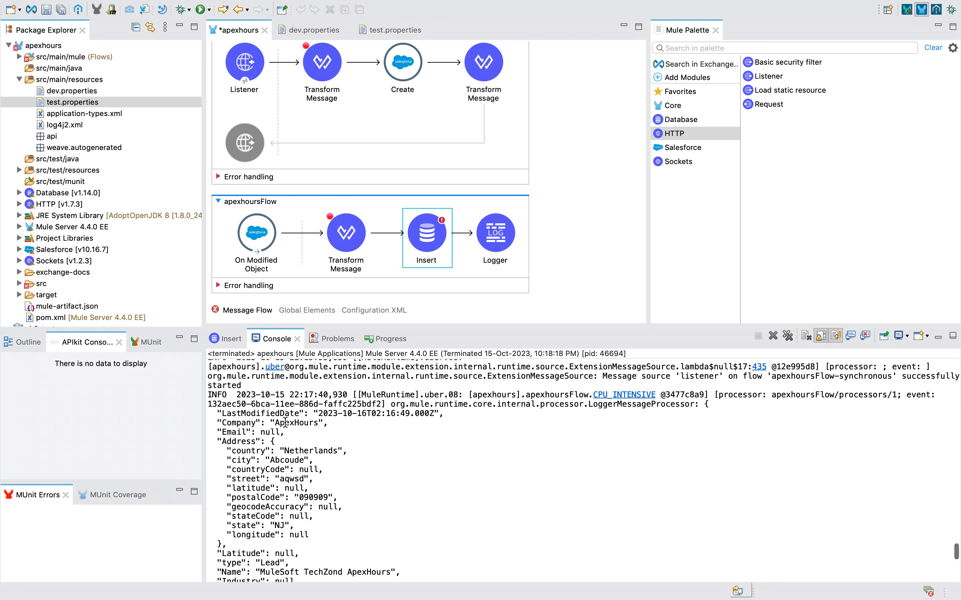
{"action": "double_click", "coordinate": [229, 423]}
{"action": "scroll", "coordinate": [267, 501], "scroll_direction": "down", "scroll_amount": 5}
{"action": "double_click", "coordinate": [232, 429]}
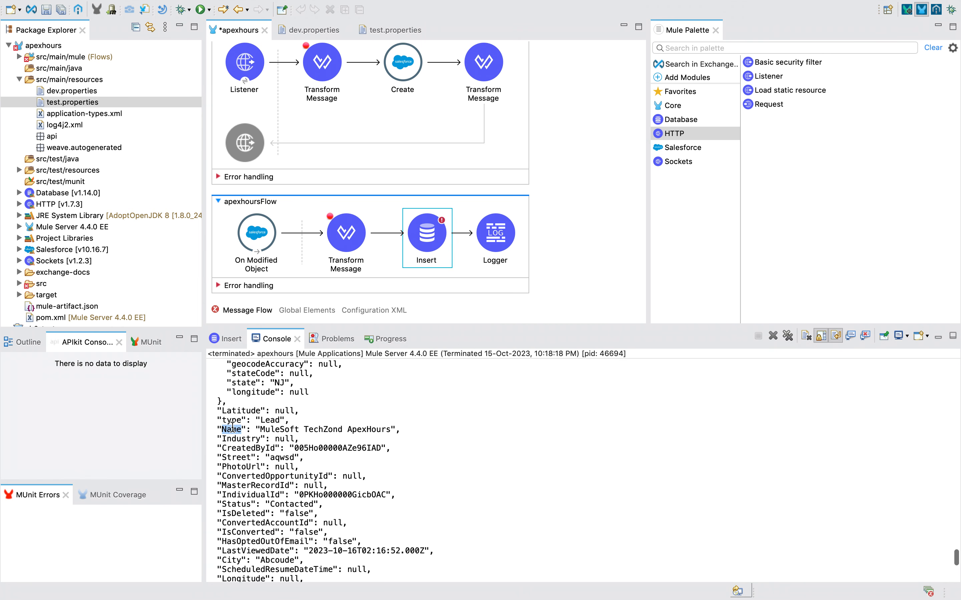
Compare the Insert settings with the logged lead, then read through the rest of the console output.
{"action": "left_click", "coordinate": [432, 240]}
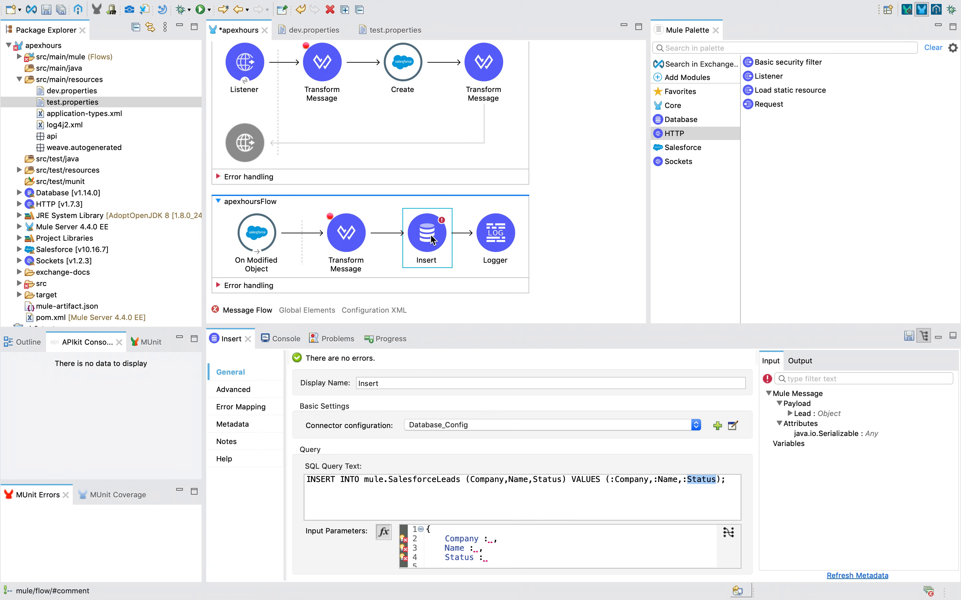
{"action": "left_click", "coordinate": [284, 340]}
{"action": "scroll", "coordinate": [262, 480], "scroll_direction": "down", "scroll_amount": 2}
{"action": "scroll", "coordinate": [261, 480], "scroll_direction": "down", "scroll_amount": 9}
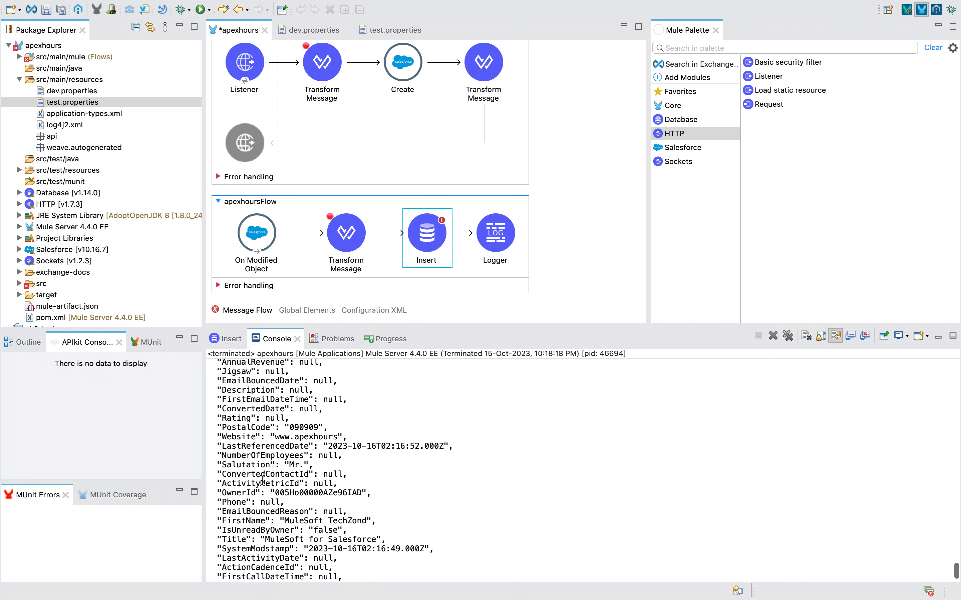
{"action": "scroll", "coordinate": [262, 480], "scroll_direction": "down", "scroll_amount": 2}
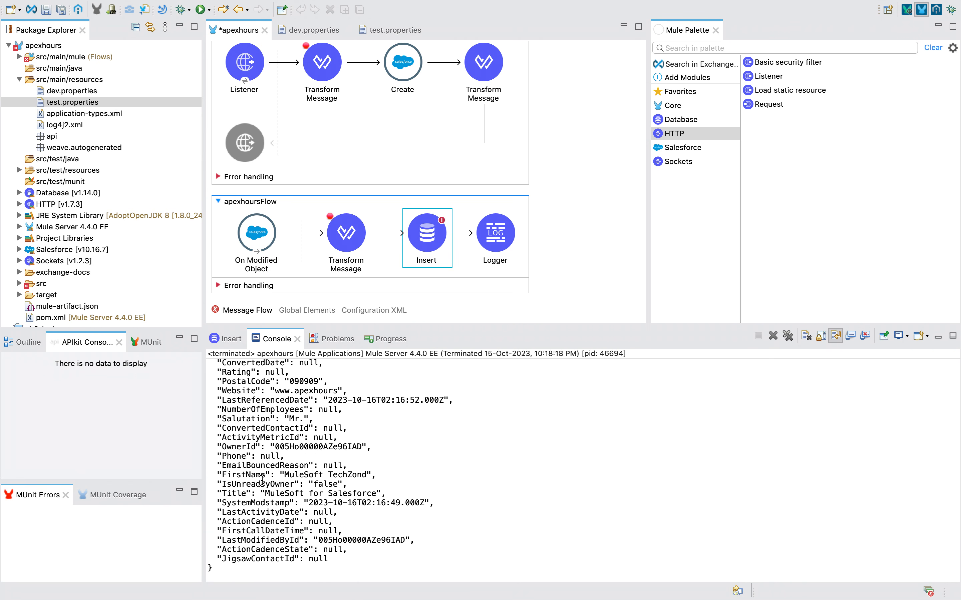
{"action": "scroll", "coordinate": [262, 480], "scroll_direction": "up", "scroll_amount": 20}
{"action": "scroll", "coordinate": [262, 480], "scroll_direction": "down", "scroll_amount": 1}
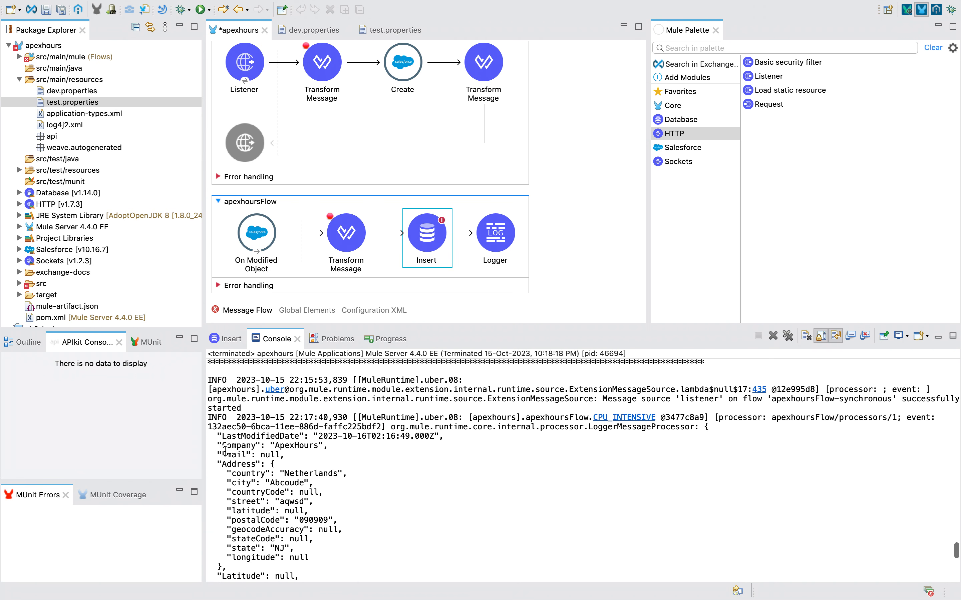
{"action": "left_click_drag", "start_coordinate": [218, 445], "coordinate": [268, 446]}
{"action": "scroll", "coordinate": [258, 445], "scroll_direction": "down", "scroll_amount": 4}
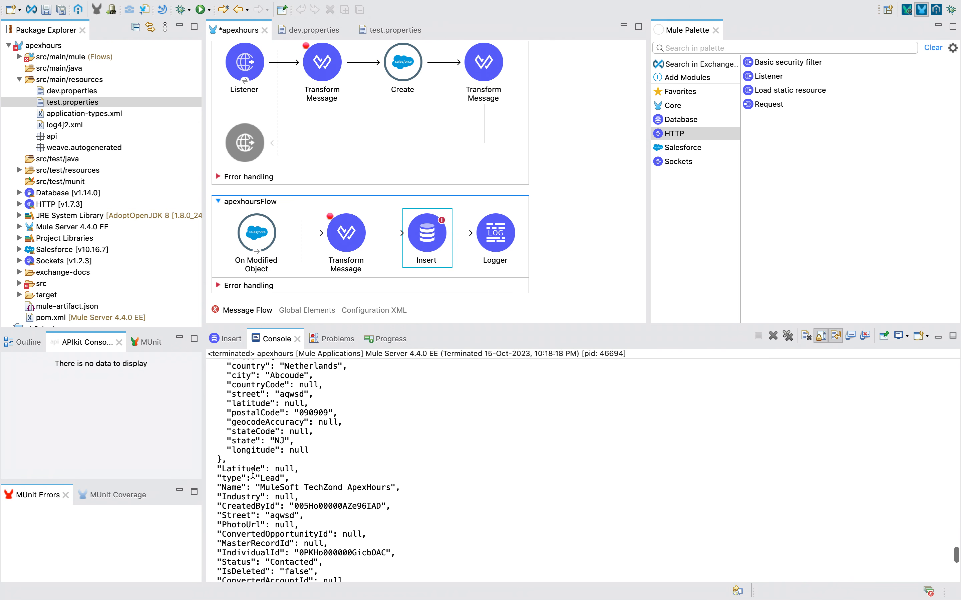
{"action": "scroll", "coordinate": [246, 504], "scroll_direction": "down", "scroll_amount": 1}
{"action": "scroll", "coordinate": [246, 488], "scroll_direction": "down", "scroll_amount": 3}
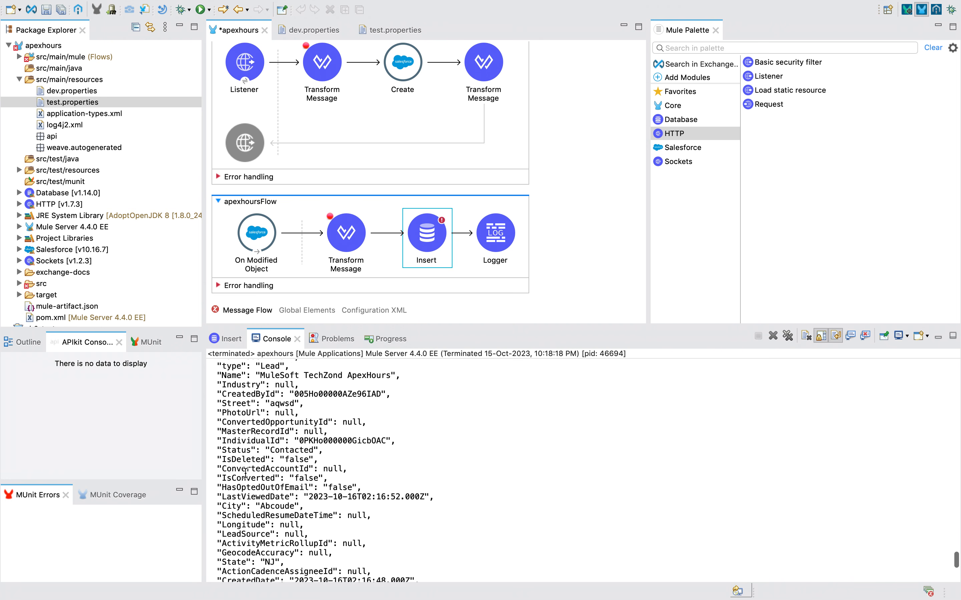
{"action": "scroll", "coordinate": [246, 474], "scroll_direction": "down", "scroll_amount": 4}
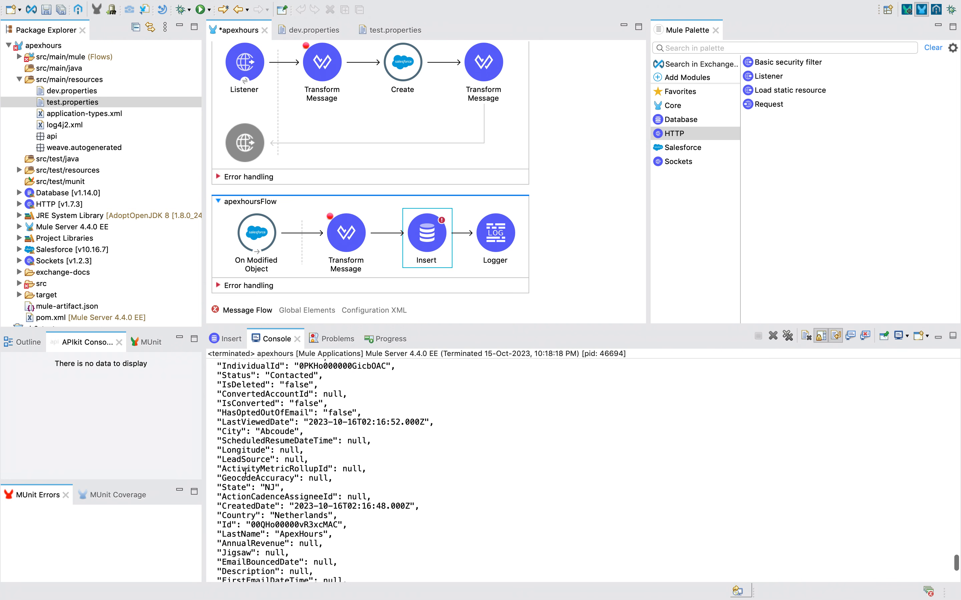
{"action": "scroll", "coordinate": [245, 473], "scroll_direction": "down", "scroll_amount": 2}
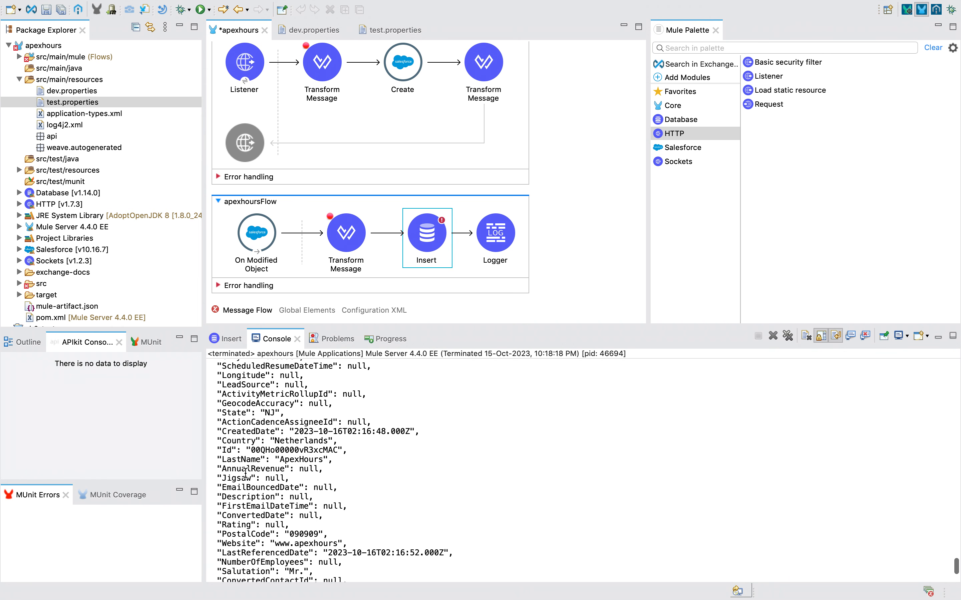
{"action": "scroll", "coordinate": [245, 473], "scroll_direction": "down", "scroll_amount": 3}
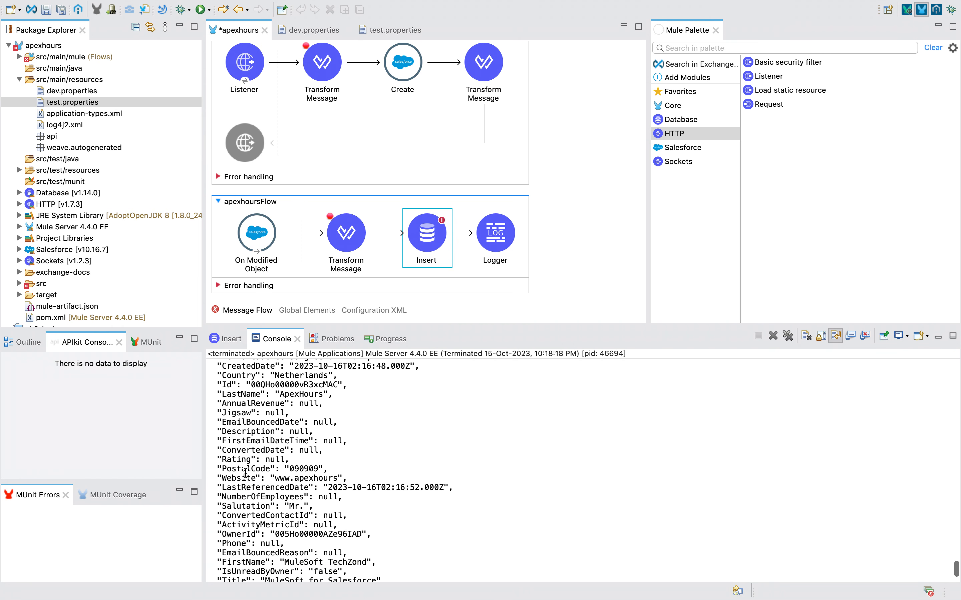
{"action": "scroll", "coordinate": [245, 474], "scroll_direction": "down", "scroll_amount": 1}
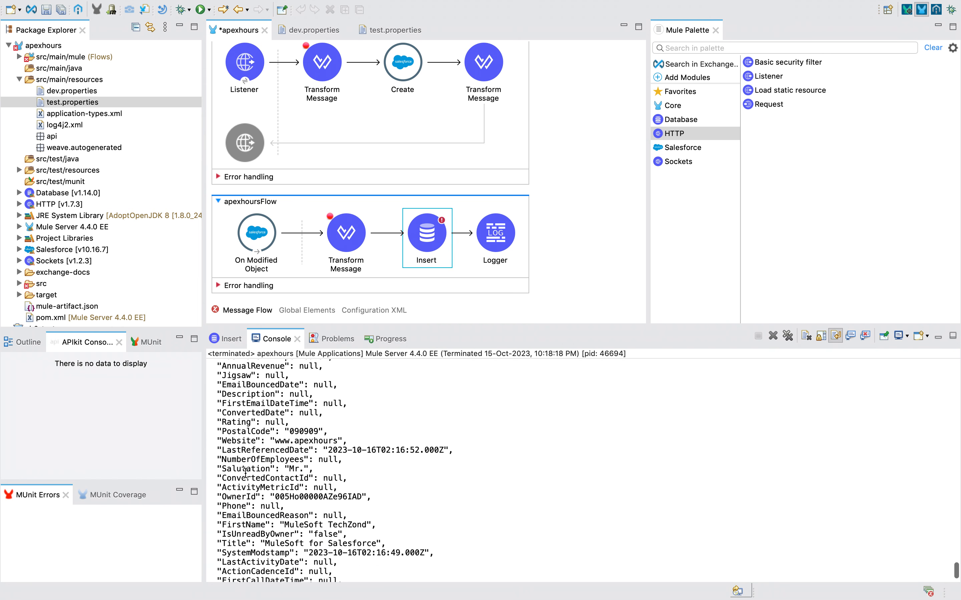
{"action": "scroll", "coordinate": [245, 473], "scroll_direction": "down", "scroll_amount": 2}
{"action": "key", "text": "ctrl+Left"}
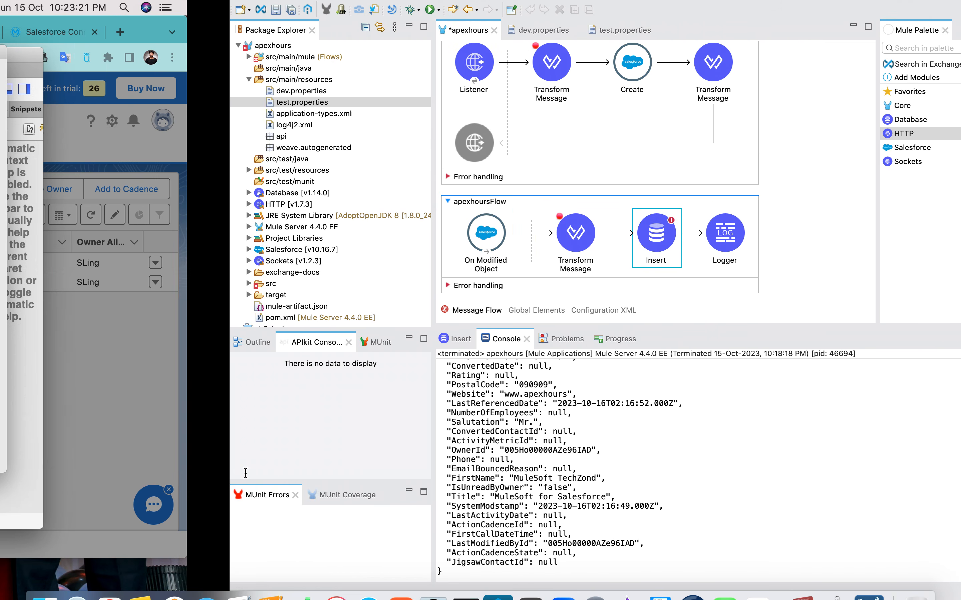
{"action": "left_click", "coordinate": [667, 450]}
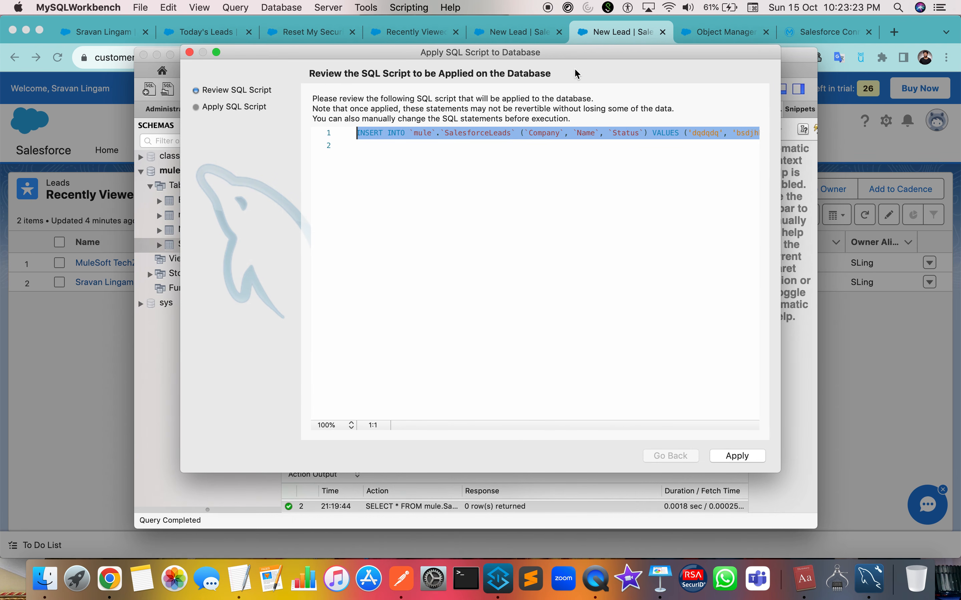
Close the New Lead form in the Salesforce browser tab.
{"action": "left_click", "coordinate": [509, 33]}
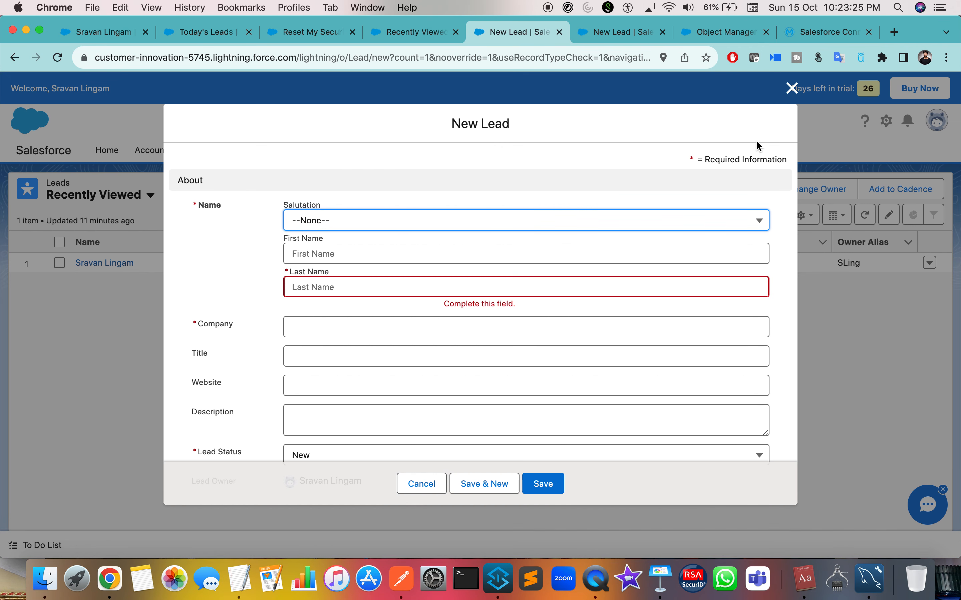
{"action": "scroll", "coordinate": [421, 404], "scroll_direction": "down", "scroll_amount": 5}
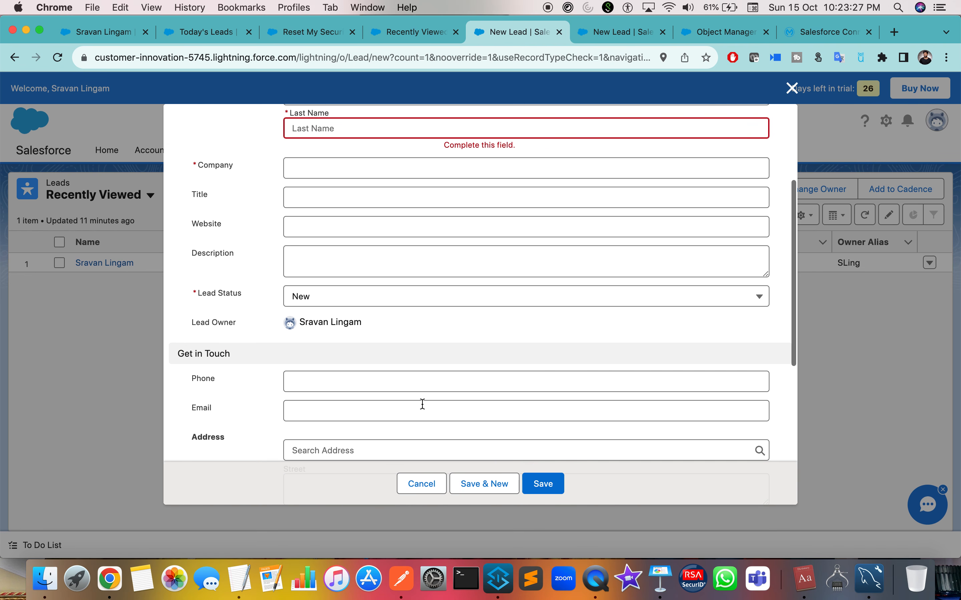
{"action": "left_click", "coordinate": [791, 88]}
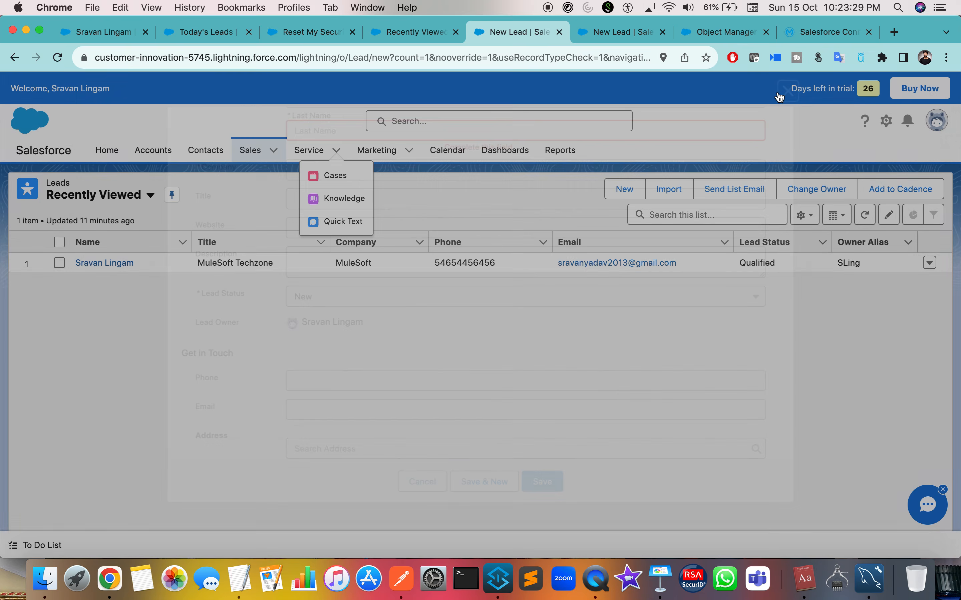
{"action": "left_click", "coordinate": [274, 150]}
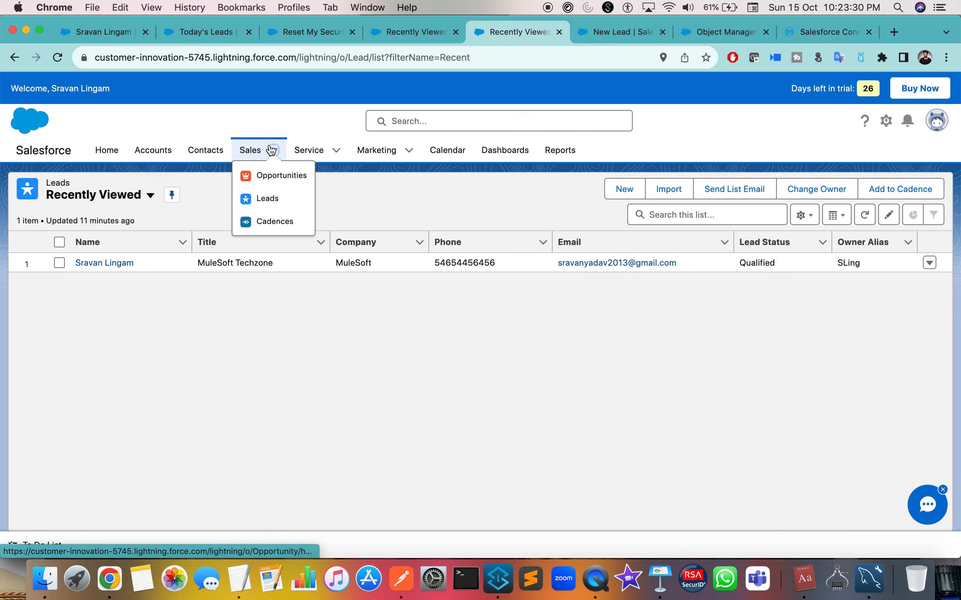
{"action": "left_click", "coordinate": [604, 39]}
Search the Lead object's Fields & Relationships for 'lead st' to find Lead Status, API name Status.
{"action": "left_click", "coordinate": [725, 32]}
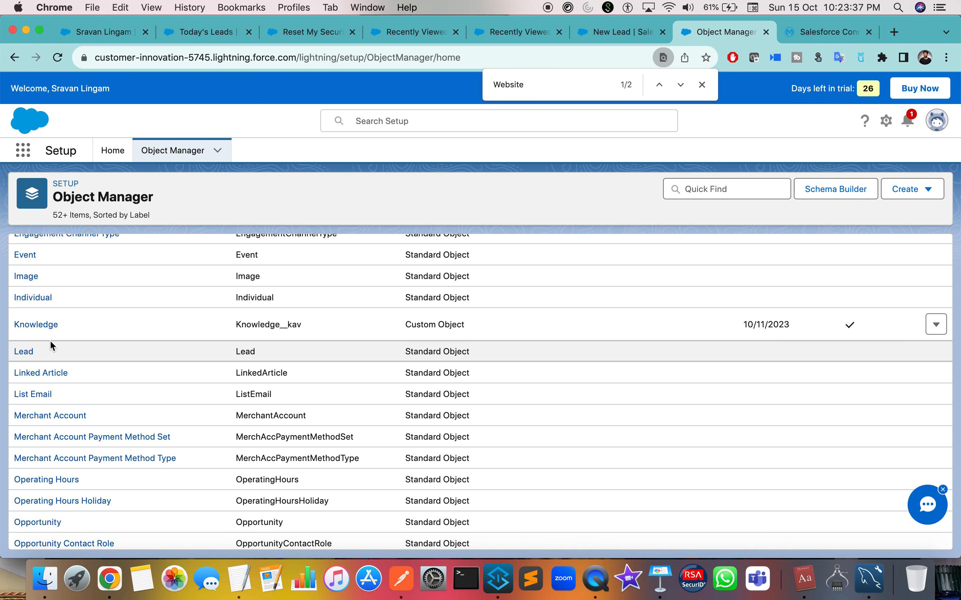
{"action": "left_click", "coordinate": [25, 353]}
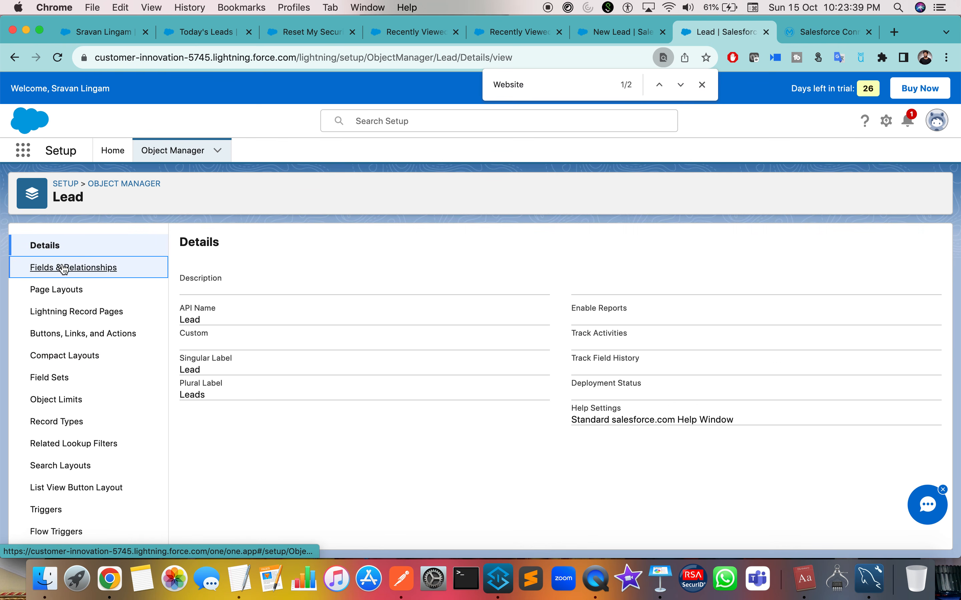
{"action": "left_click", "coordinate": [65, 268]}
{"action": "key", "text": "super+f"}
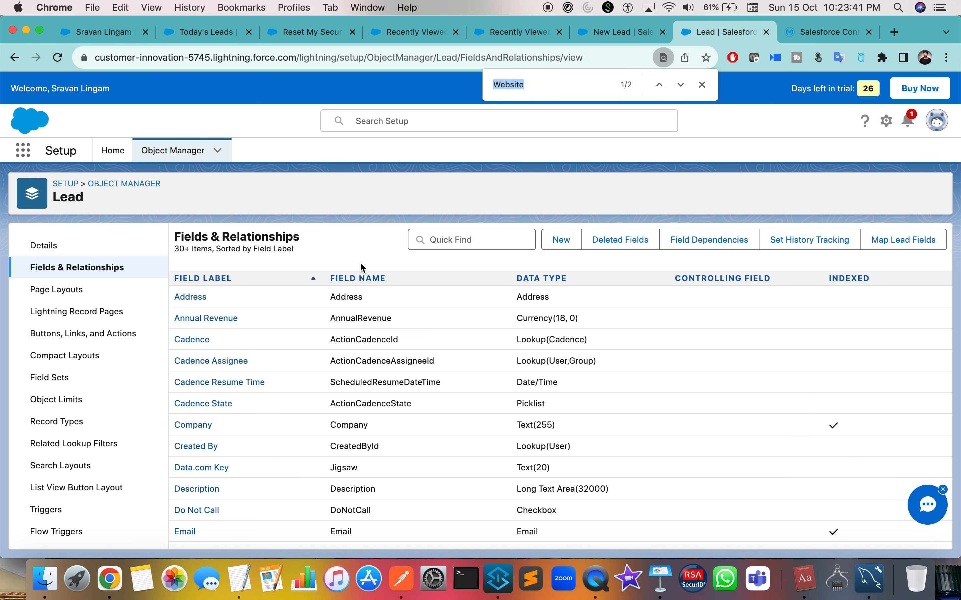
{"action": "type", "text": "lead st"}
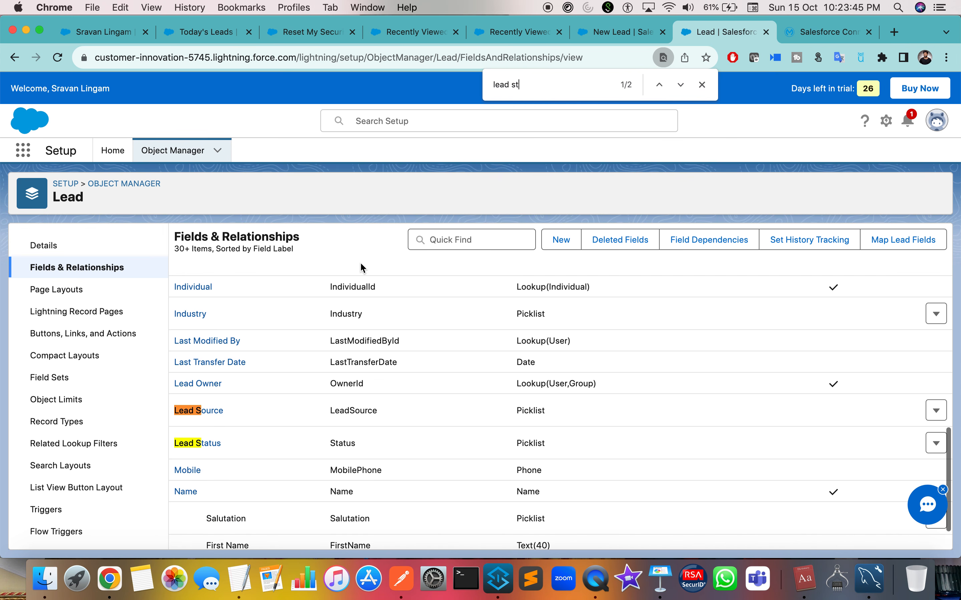
{"action": "left_click", "coordinate": [341, 443]}
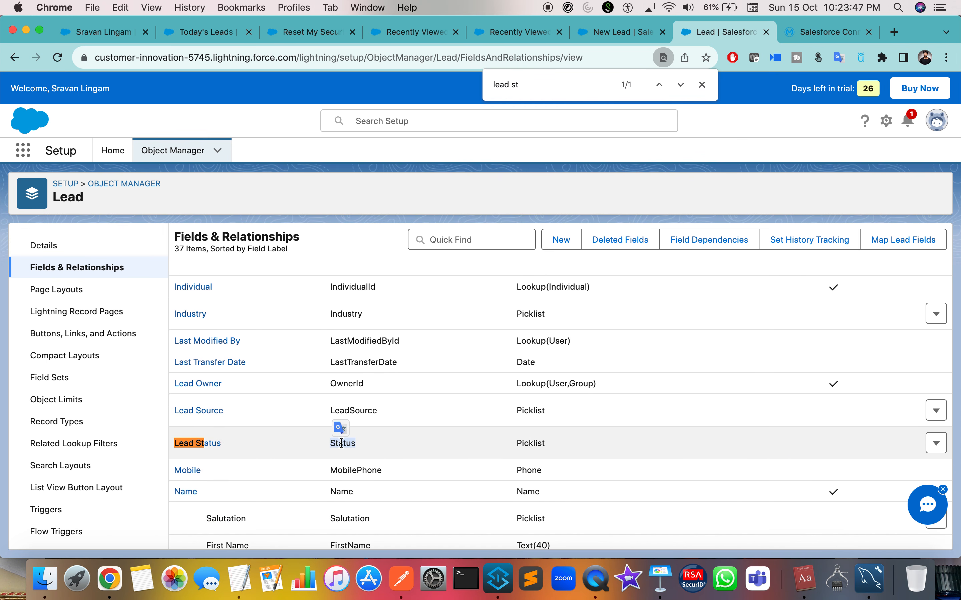
{"action": "key", "text": "ctrl+Right"}
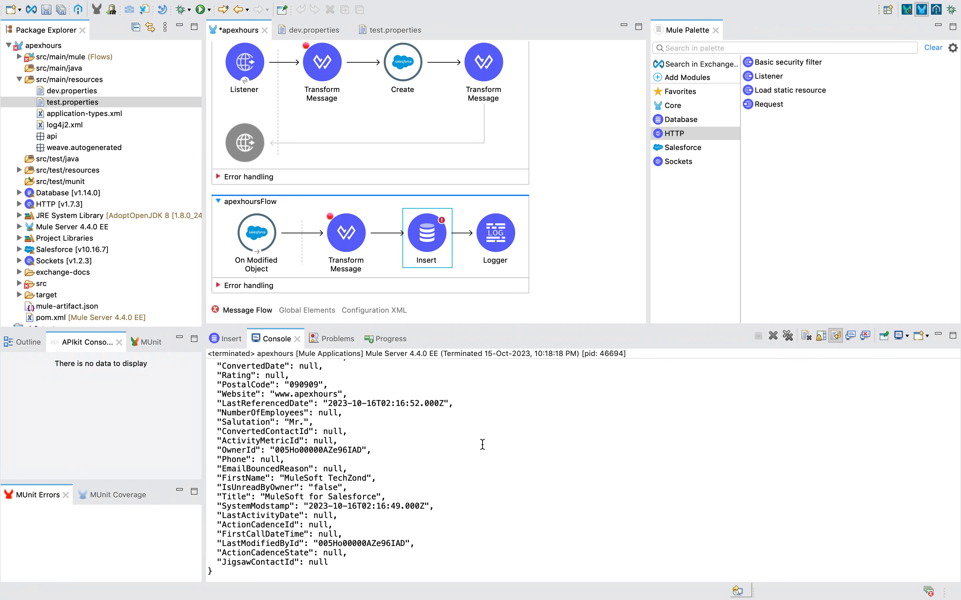
Check the Status value in the last run's console output and reopen the Insert properties.
{"action": "left_click", "coordinate": [438, 263]}
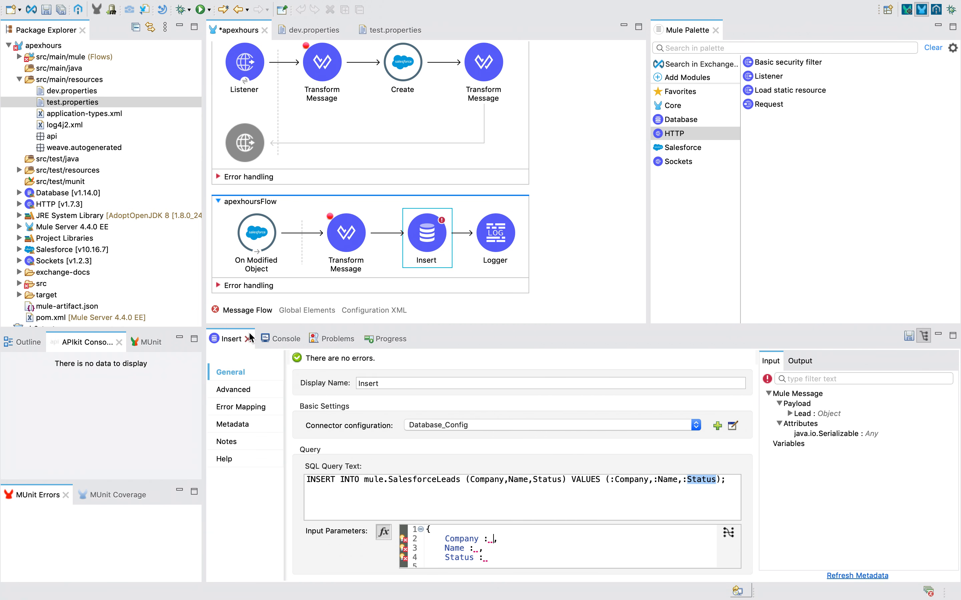
{"action": "left_click", "coordinate": [282, 340]}
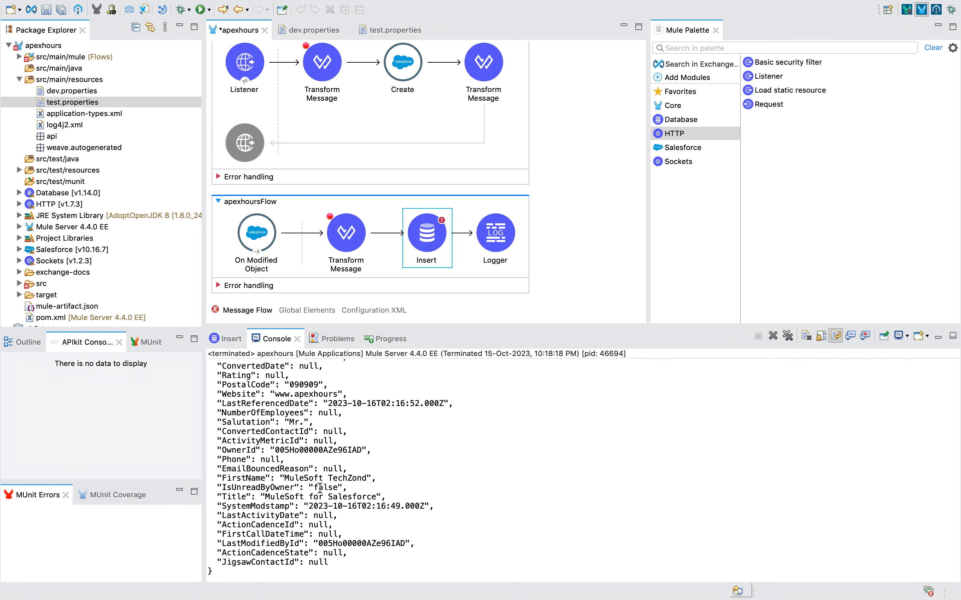
{"action": "scroll", "coordinate": [320, 488], "scroll_direction": "up", "scroll_amount": 8}
{"action": "scroll", "coordinate": [320, 488], "scroll_direction": "up", "scroll_amount": 6}
{"action": "left_click_drag", "start_coordinate": [213, 420], "coordinate": [233, 429]}
{"action": "left_click", "coordinate": [334, 427]}
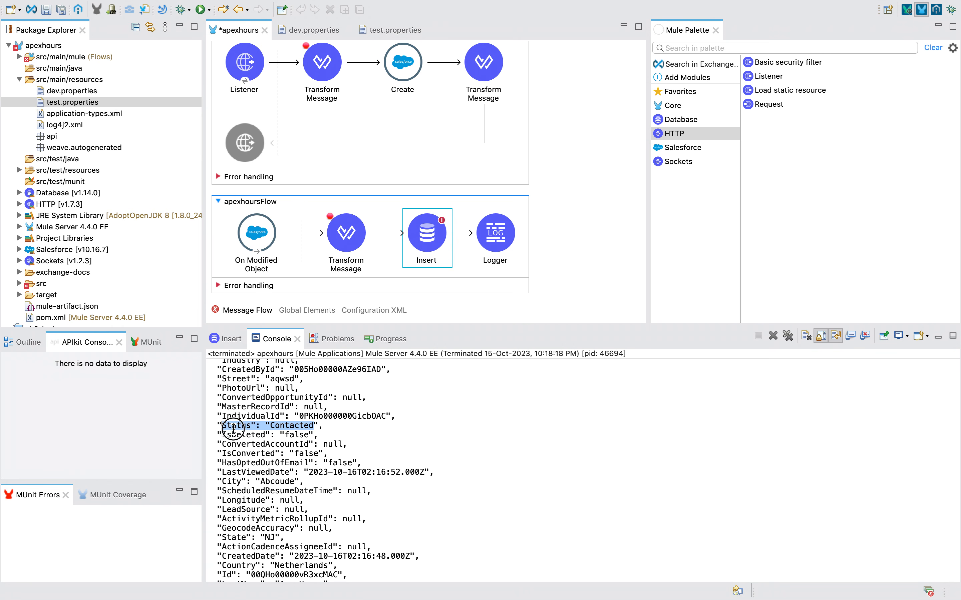
{"action": "left_click", "coordinate": [436, 253]}
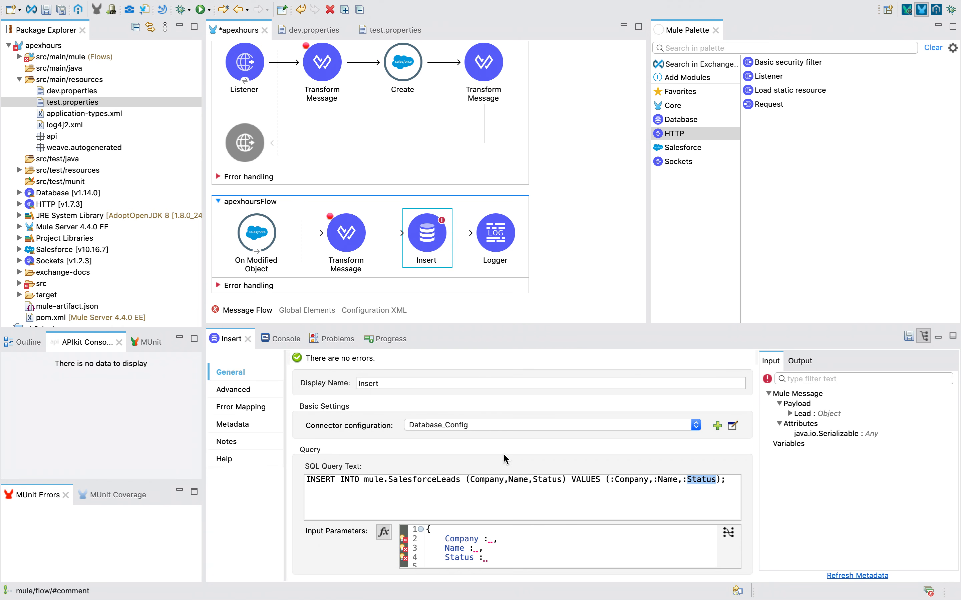
Set the Insert input parameters to payload.Company, payload.Name and payload.Status.
{"action": "left_click", "coordinate": [490, 543]}
{"action": "type", "text": "payload."}
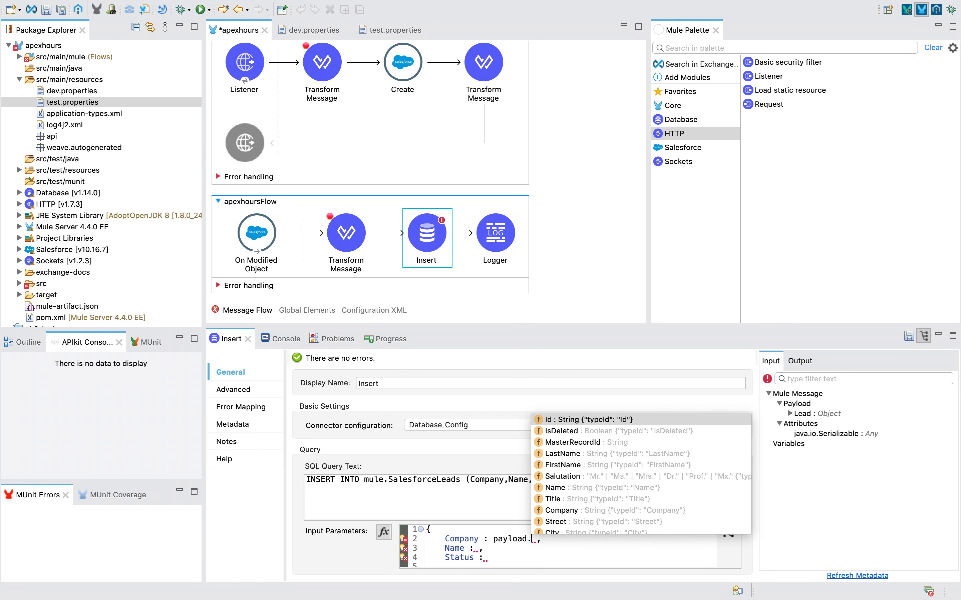
{"action": "type", "text": "Company"}
{"action": "key", "text": "Return"}
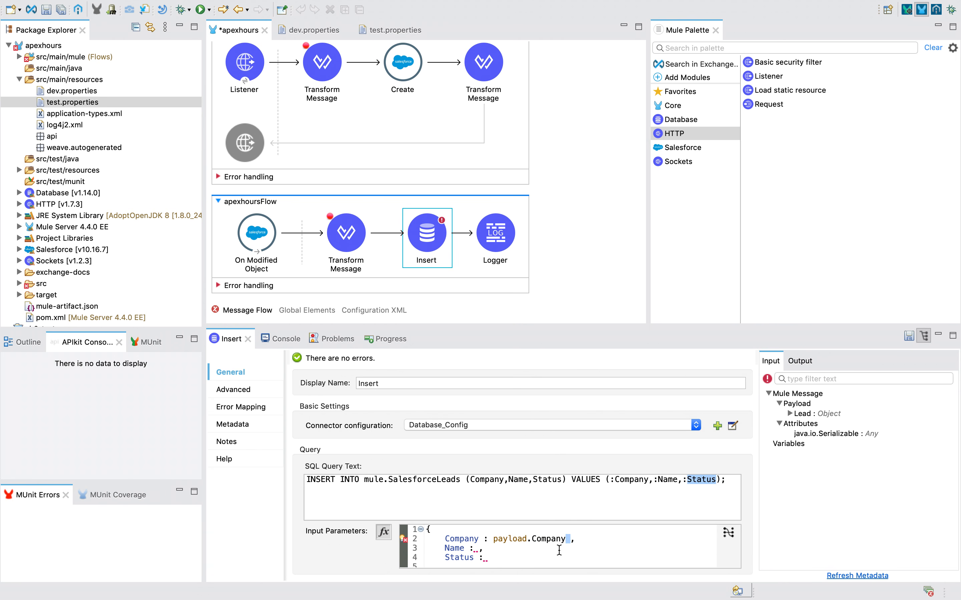
{"action": "left_click", "coordinate": [476, 549]}
{"action": "type", "text": "payload."}
{"action": "type", "text": "Name"}
{"action": "key", "text": "Return"}
{"action": "key", "text": "Down"}
{"action": "type", "text": "payload.S"}
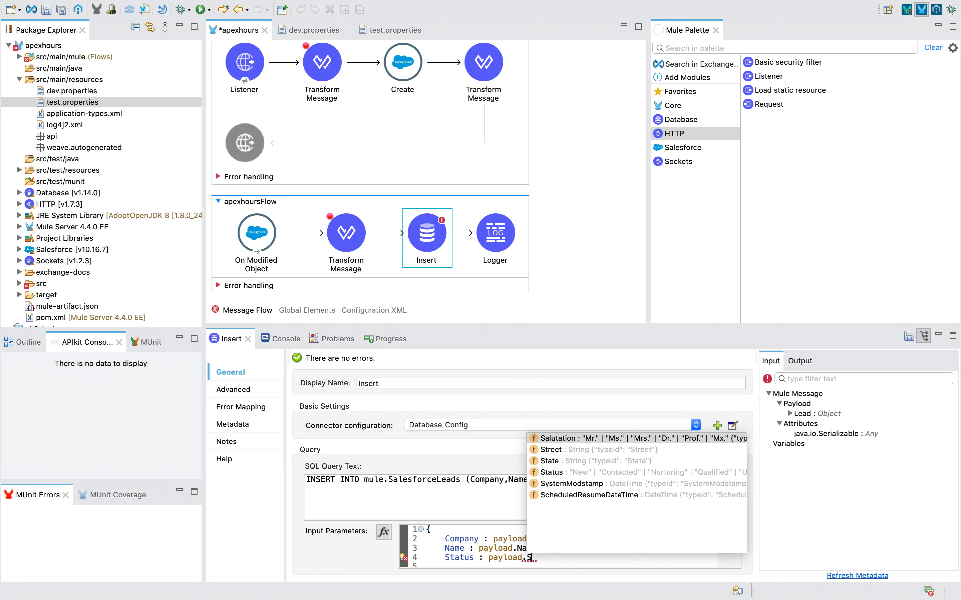
{"action": "key", "text": "Down"}
{"action": "key", "text": "Down"}
{"action": "key", "text": "Down"}
{"action": "key", "text": "Return"}
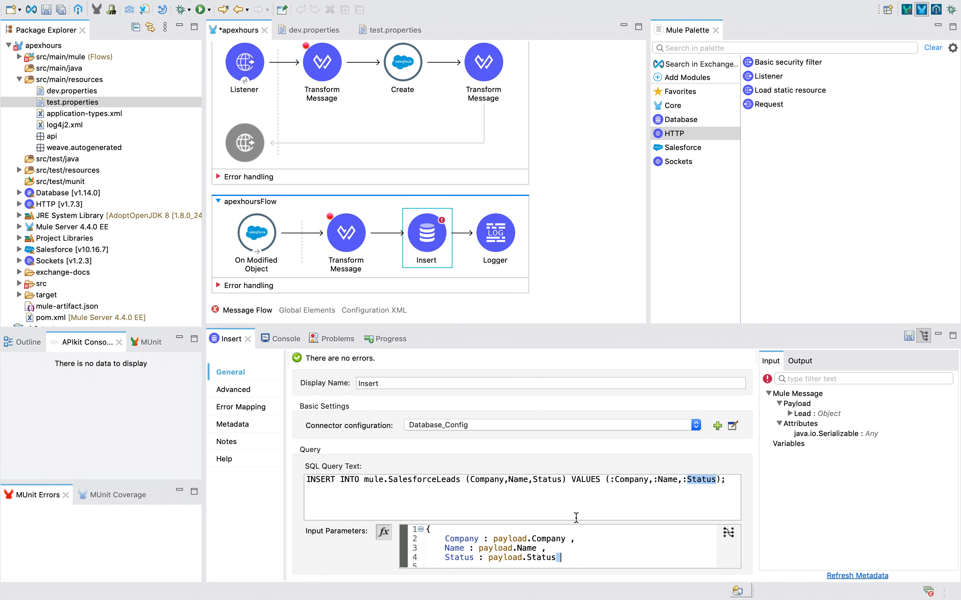
Save the flow and launch the apexhours project in debug mode.
{"action": "left_click", "coordinate": [573, 266]}
{"action": "key", "text": "super+s"}
{"action": "right_click", "coordinate": [544, 264]}
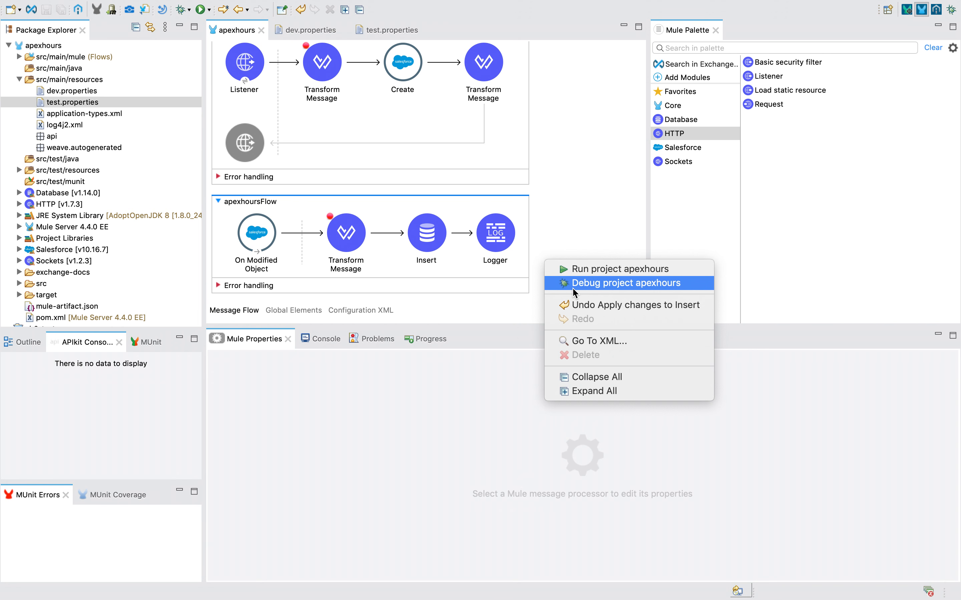
{"action": "left_click", "coordinate": [563, 283]}
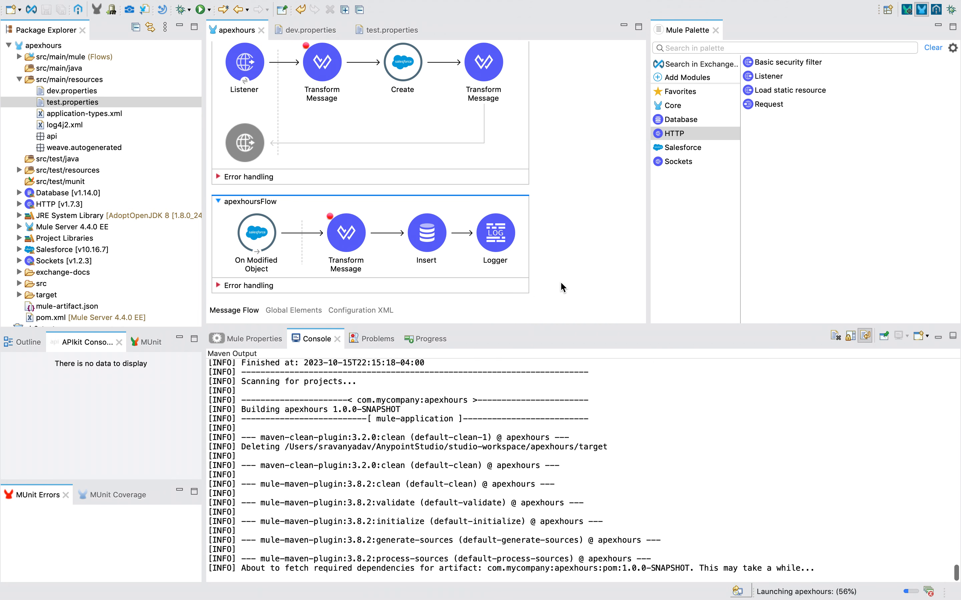
{"action": "key", "text": "ctrl+Left"}
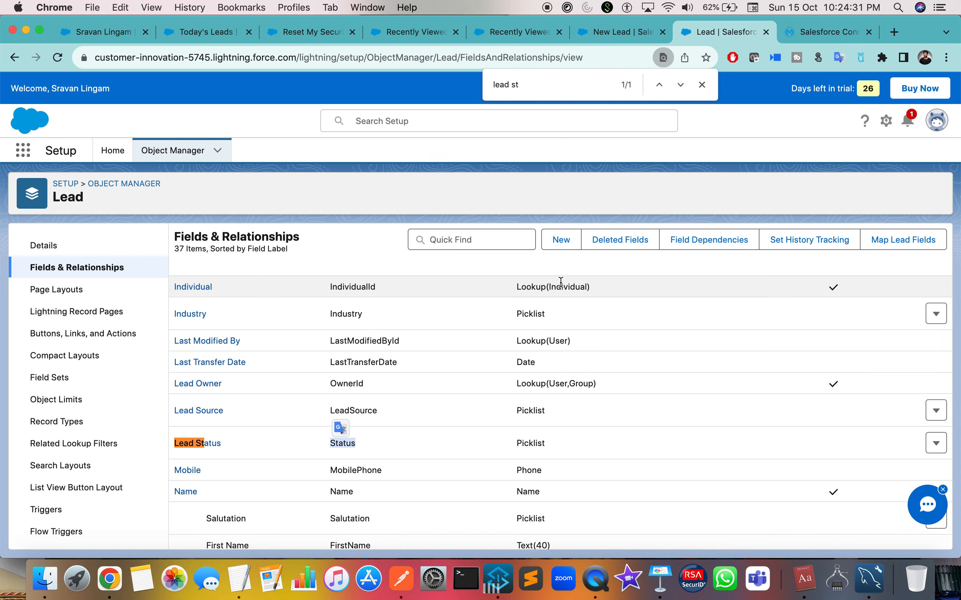
Review the filled New Lead form for MuleSoft TechZOne with status Qualified.
{"action": "left_click", "coordinate": [614, 33]}
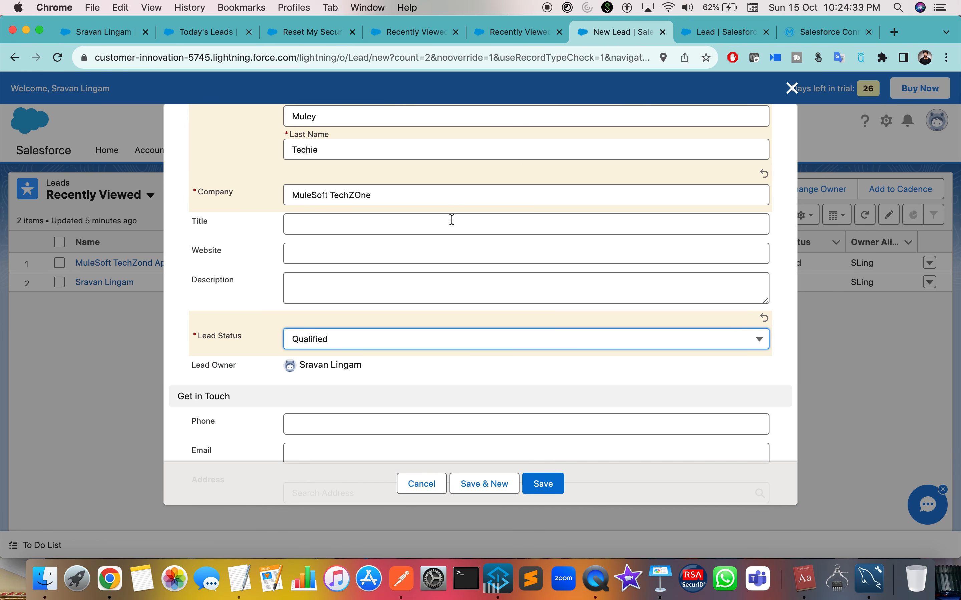
{"action": "scroll", "coordinate": [451, 219], "scroll_direction": "up", "scroll_amount": 4}
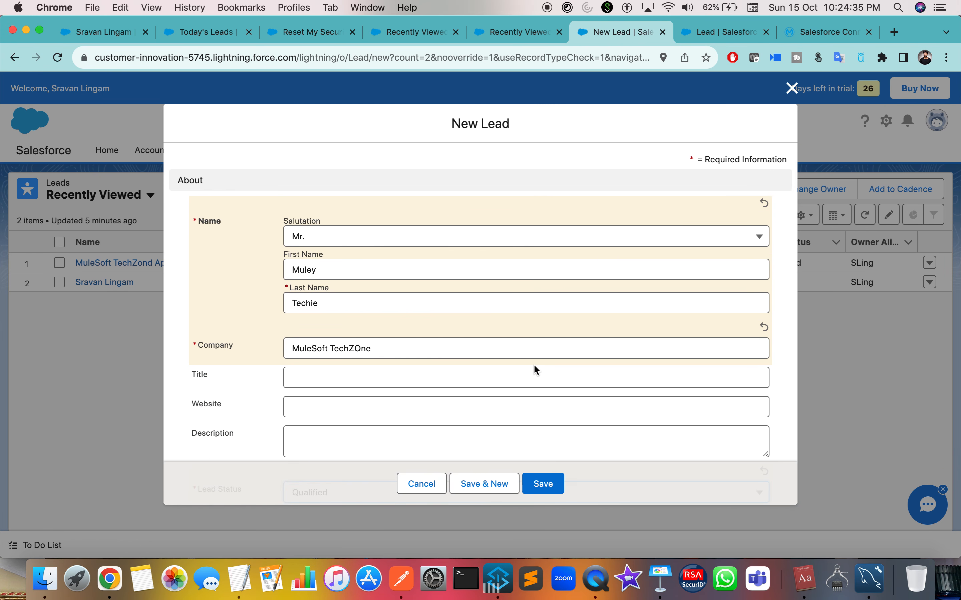
{"action": "scroll", "coordinate": [350, 298], "scroll_direction": "down", "scroll_amount": 4}
{"action": "scroll", "coordinate": [364, 309], "scroll_direction": "down", "scroll_amount": 3}
{"action": "key", "text": "ctrl+Right"}
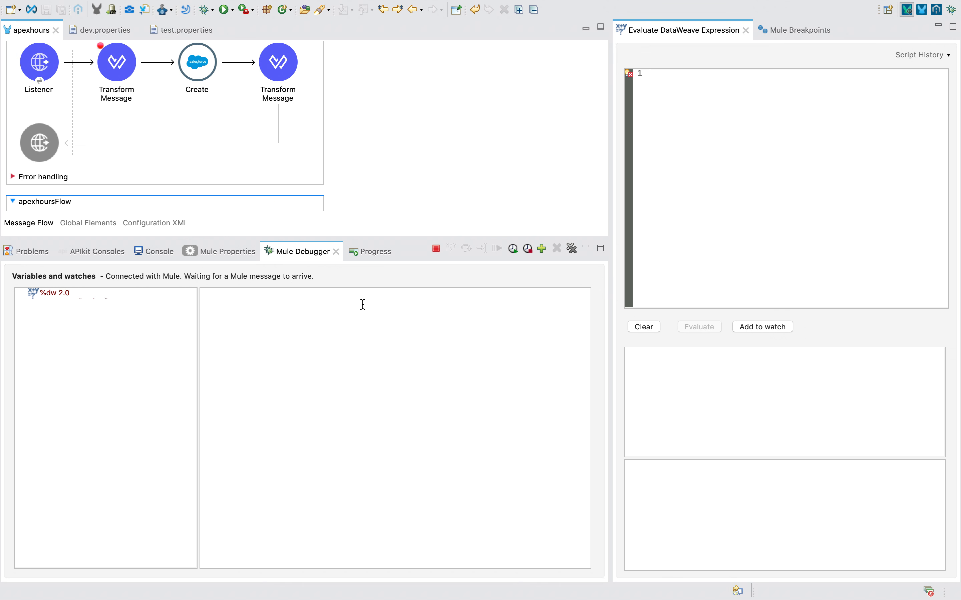
Show the Console startup log for the apexhours deployment with apexhoursFlow in view.
{"action": "left_click", "coordinate": [157, 254]}
{"action": "scroll", "coordinate": [384, 198], "scroll_direction": "down", "scroll_amount": 3}
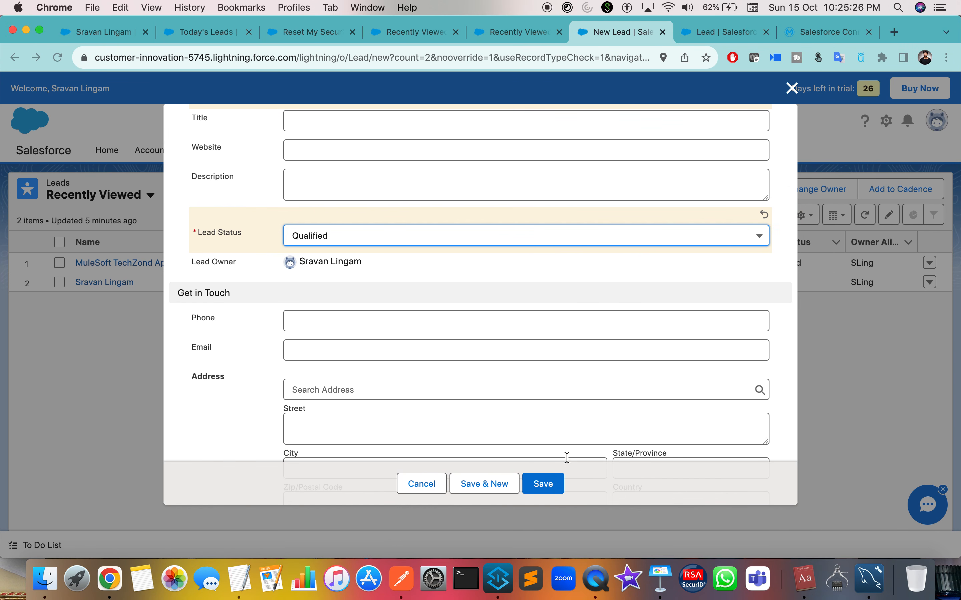
Save the MuleSoft TechZOne lead and step the debugger through Transform Message, Insert and Logger.
{"action": "left_click", "coordinate": [554, 485]}
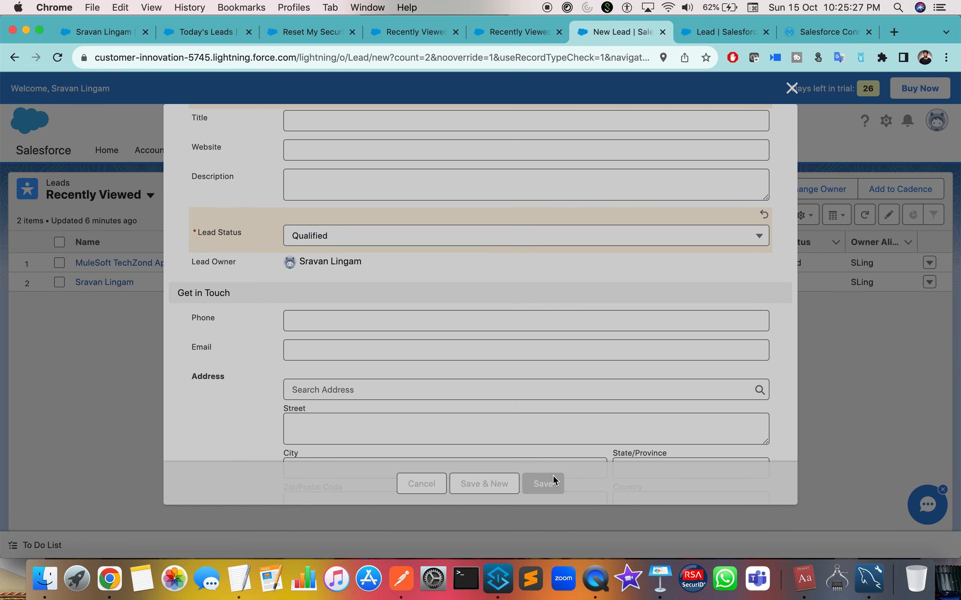
{"action": "key", "text": "ctrl+Right"}
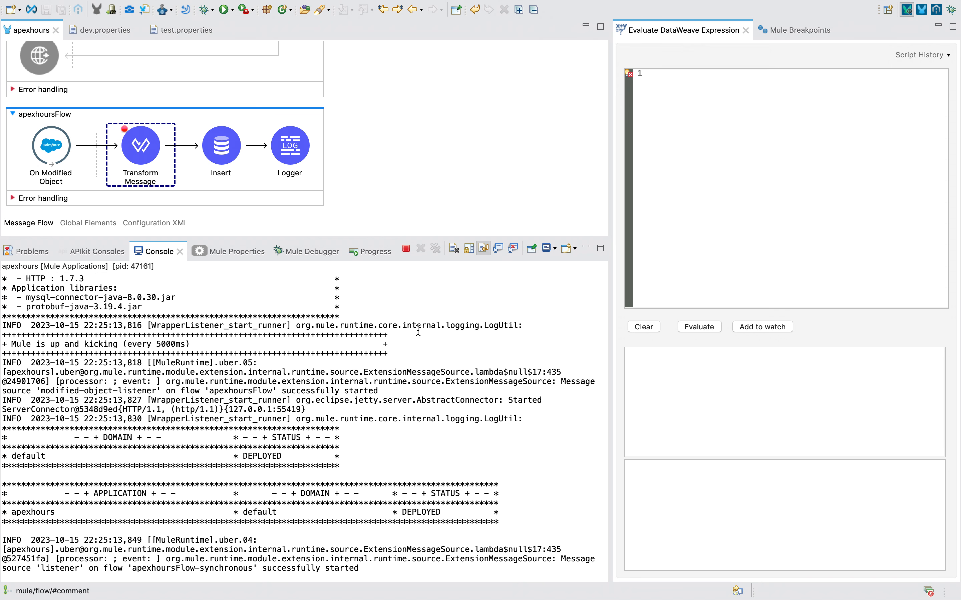
{"action": "left_click", "coordinate": [285, 251]}
{"action": "left_click", "coordinate": [467, 250]}
{"action": "left_click", "coordinate": [466, 250]}
{"action": "left_click", "coordinate": [467, 250]}
{"action": "left_click", "coordinate": [229, 158]}
{"action": "key", "text": "ctrl+Left"}
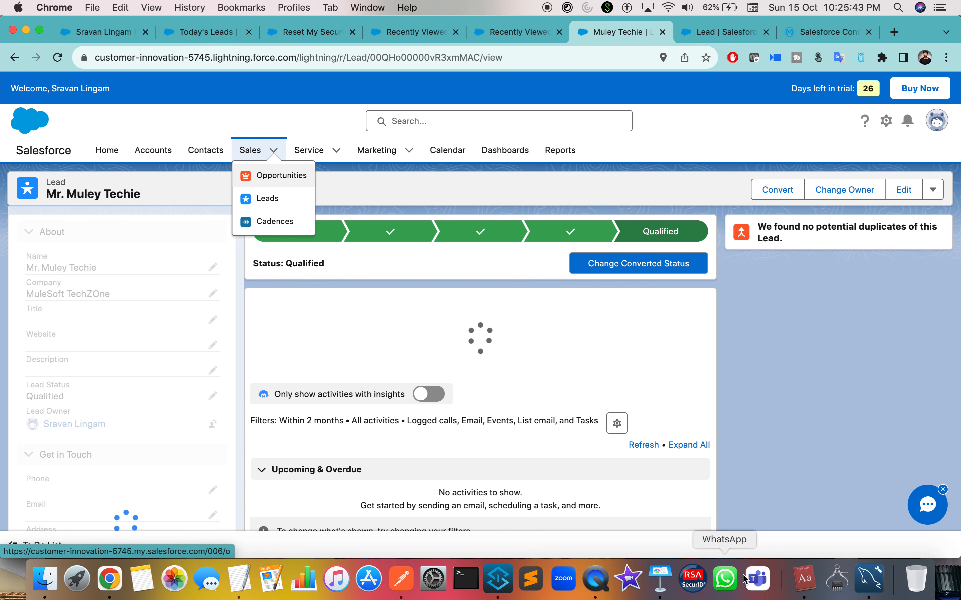
Rerun SELECT * FROM mule.SalesforceLeads and check the row's Company, Name and Status values.
{"action": "left_click", "coordinate": [864, 584]}
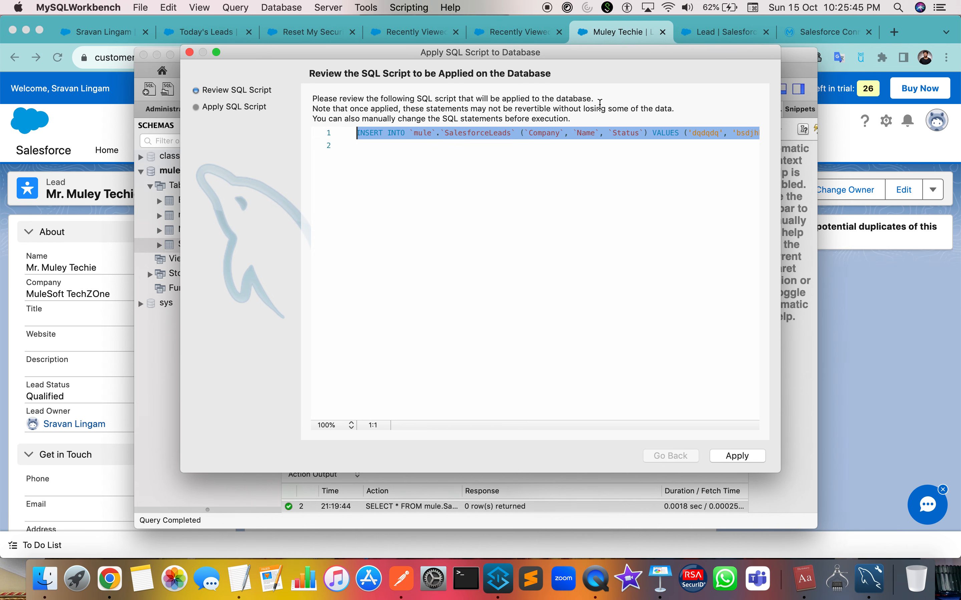
{"action": "left_click", "coordinate": [190, 52]}
{"action": "key", "text": "super+a"}
{"action": "left_click", "coordinate": [334, 130]}
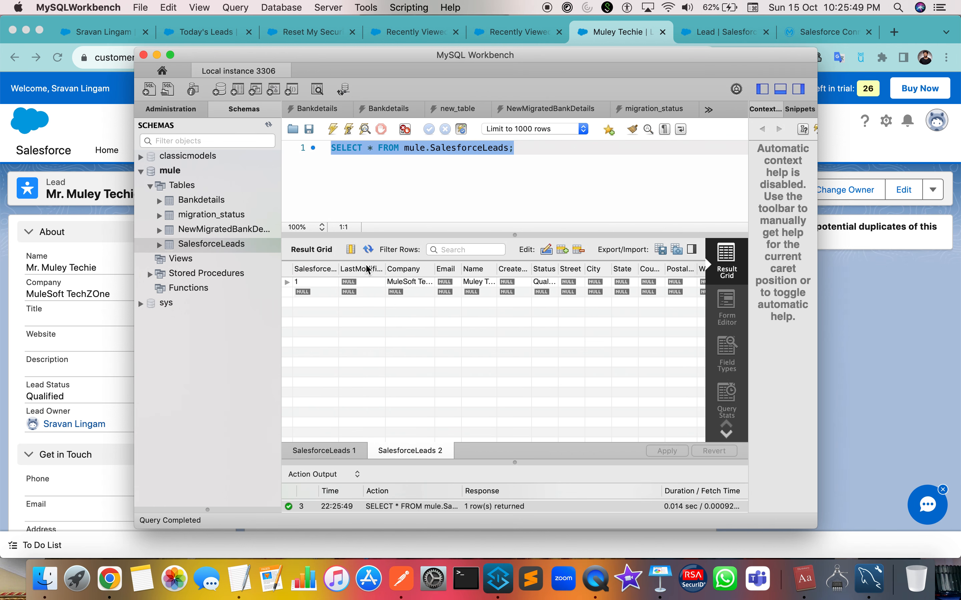
{"action": "left_click", "coordinate": [428, 283]}
{"action": "left_click", "coordinate": [483, 284]}
{"action": "left_click", "coordinate": [548, 283]}
{"action": "scroll", "coordinate": [528, 282], "scroll_direction": "right", "scroll_amount": 3}
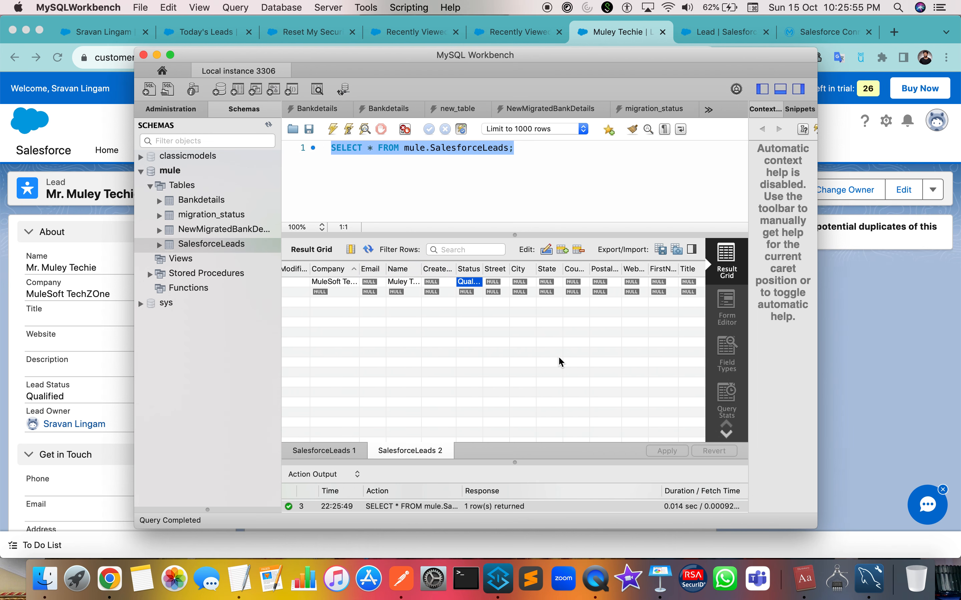
{"action": "left_click", "coordinate": [806, 450]}
{"action": "key", "text": "ctrl+Right"}
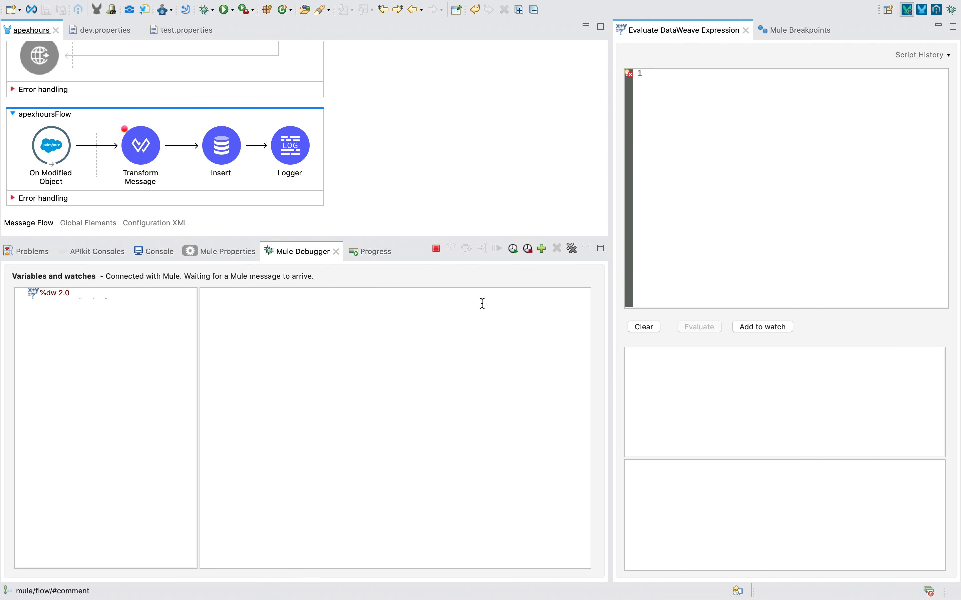
Review Transform Message and the Insert query, view the runtime log, then return to Mule Design.
{"action": "left_click", "coordinate": [139, 159]}
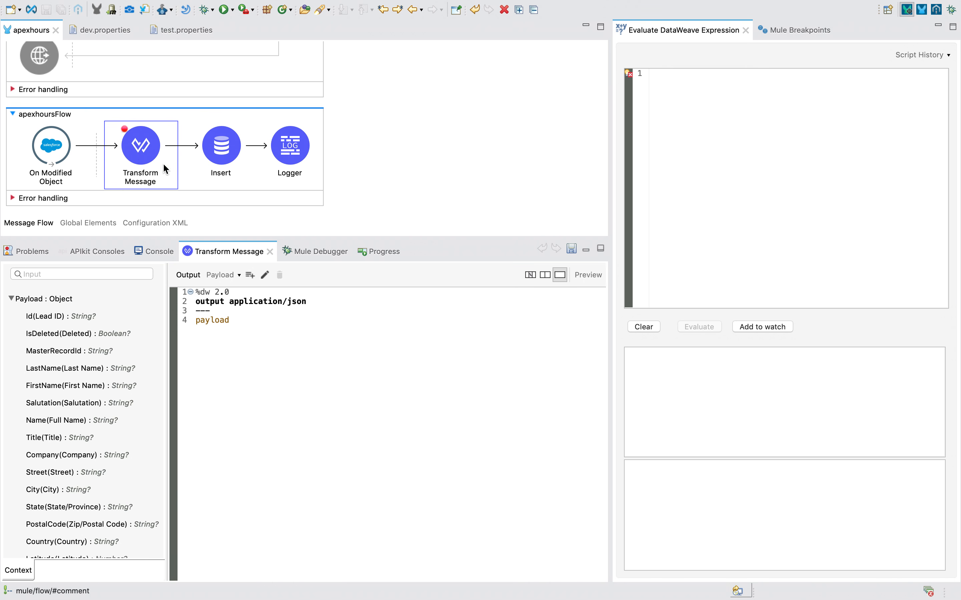
{"action": "left_click", "coordinate": [232, 157]}
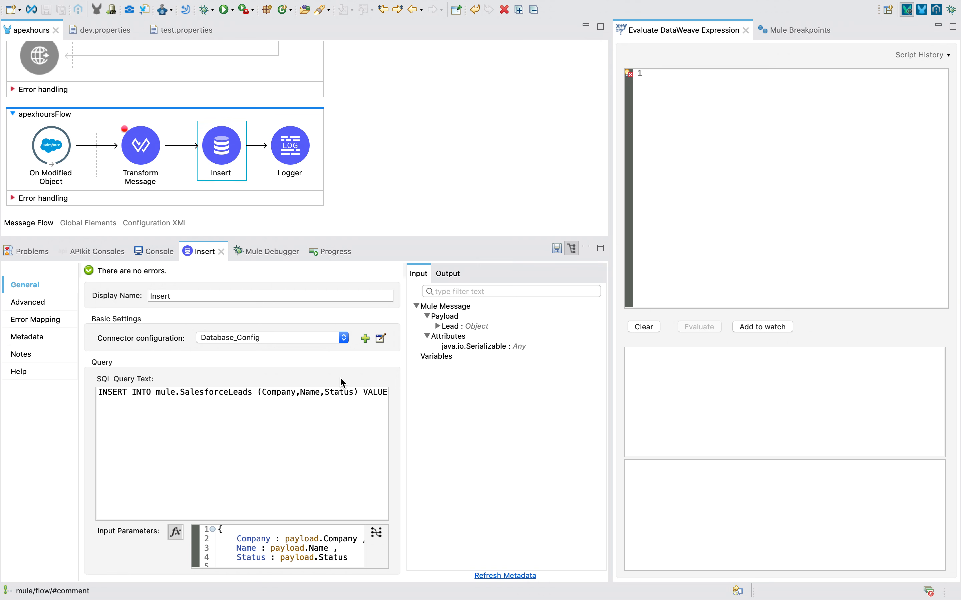
{"action": "left_click", "coordinate": [159, 253]}
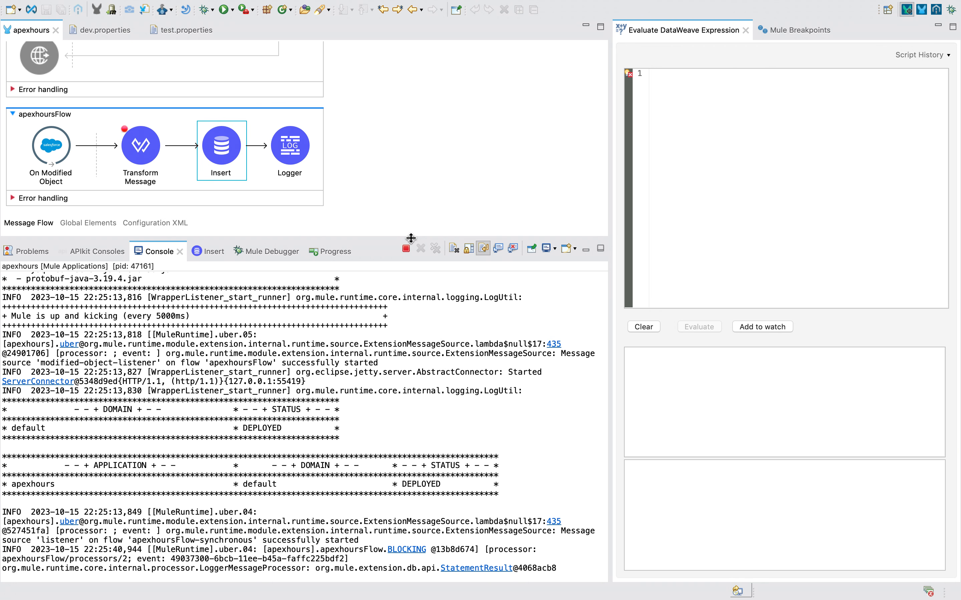
{"action": "left_click", "coordinate": [920, 11]}
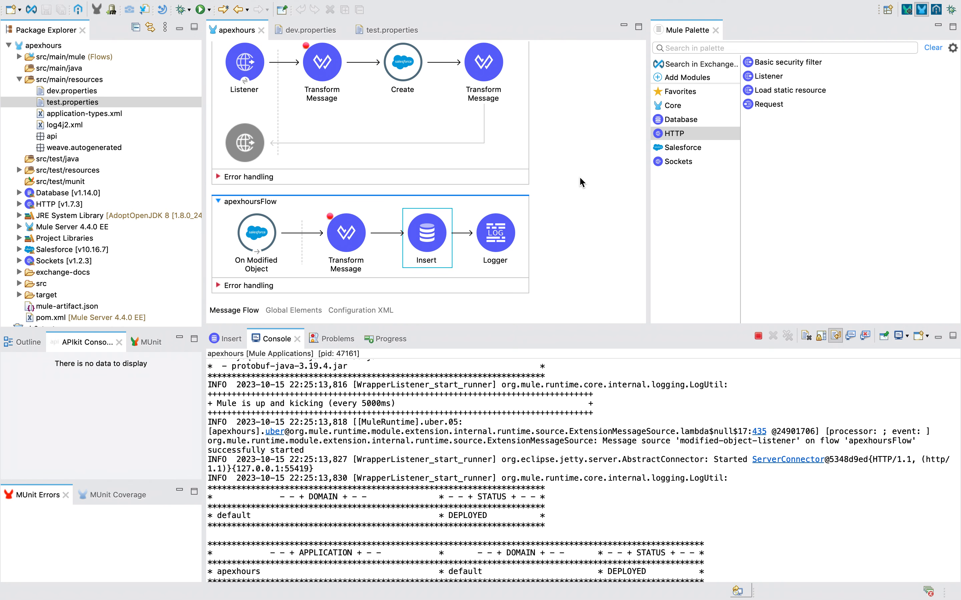
Add a Scatter-Gather to apexhoursFlow and move Insert into one of its routes.
{"action": "left_click", "coordinate": [688, 48]}
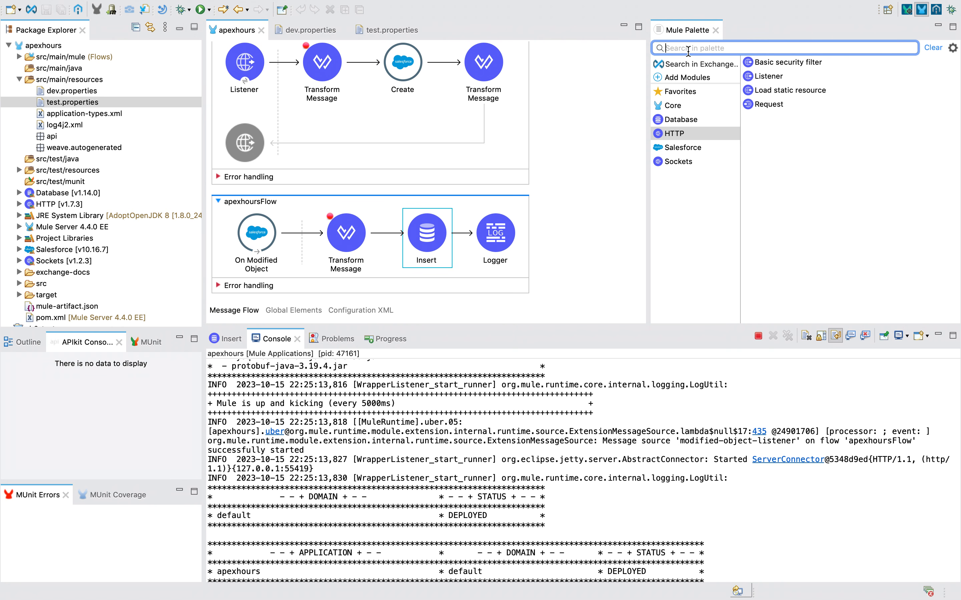
{"action": "type", "text": "sca"}
{"action": "left_click_drag", "start_coordinate": [720, 77], "coordinate": [395, 260]}
{"action": "left_click_drag", "start_coordinate": [536, 248], "coordinate": [457, 220]}
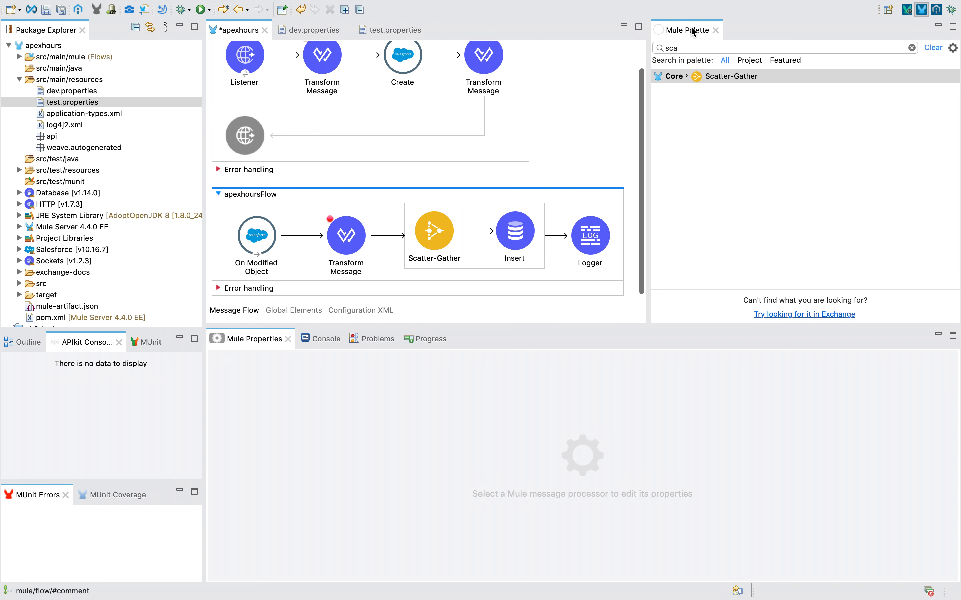
Add a File Write as a second route with a new File_Config configuration.
{"action": "double_click", "coordinate": [672, 48]}
{"action": "type", "text": "file"}
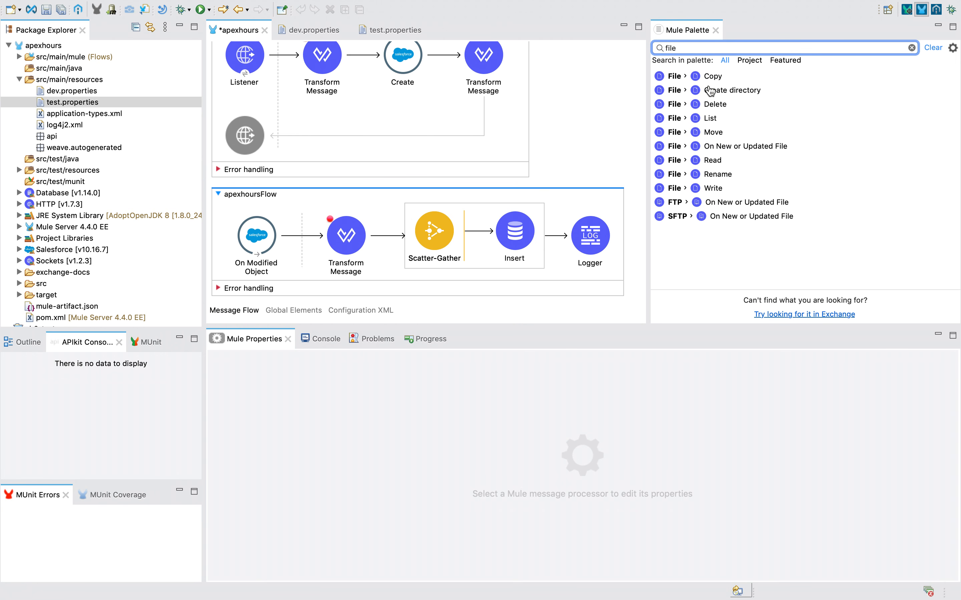
{"action": "left_click", "coordinate": [716, 190]}
{"action": "left_click_drag", "start_coordinate": [717, 190], "coordinate": [472, 257]}
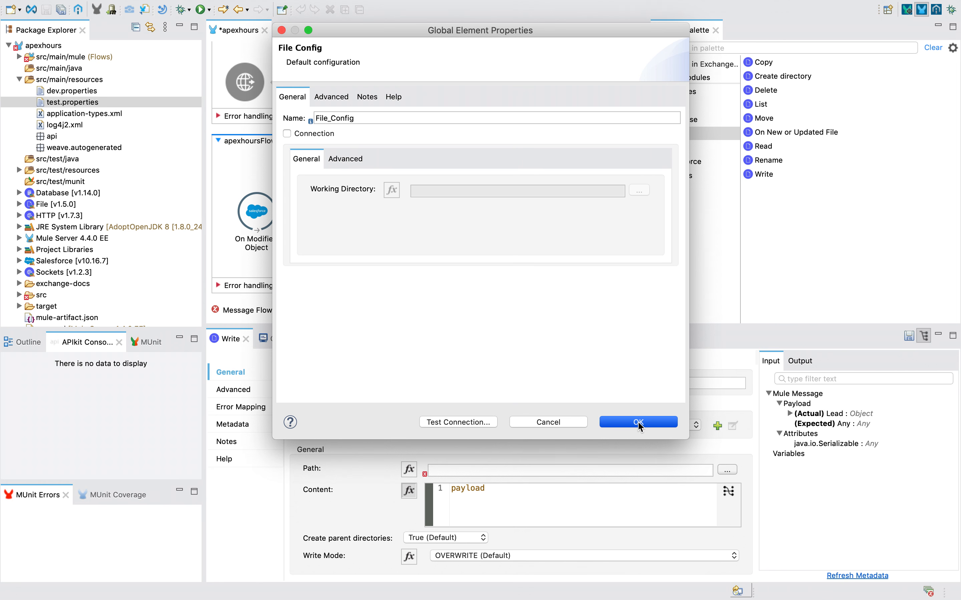
{"action": "left_click", "coordinate": [640, 423]}
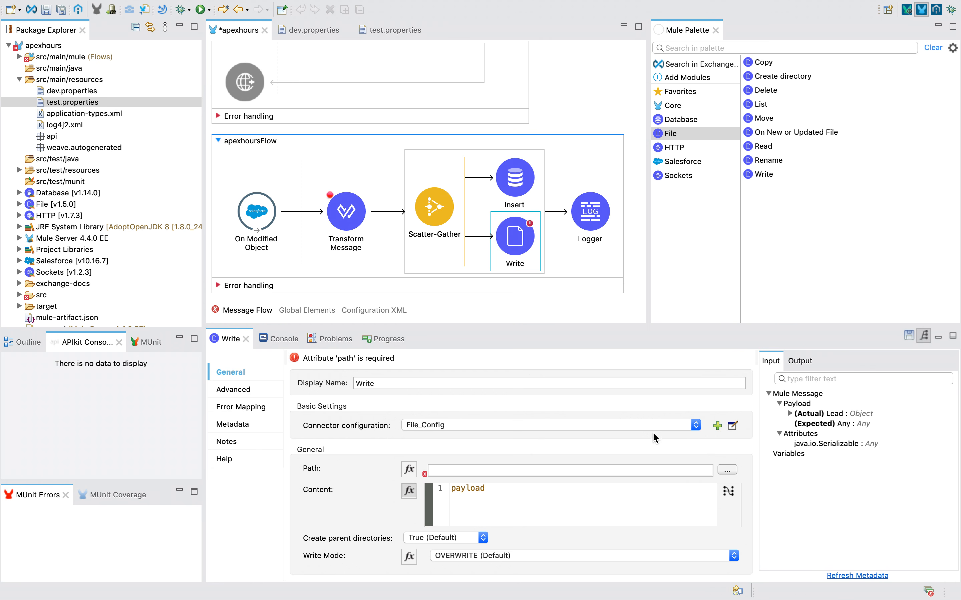
Set the Write path to Downloads/APEX/SalesforceLeads.csv and content to output application/csv --- [payload].
{"action": "left_click", "coordinate": [727, 469]}
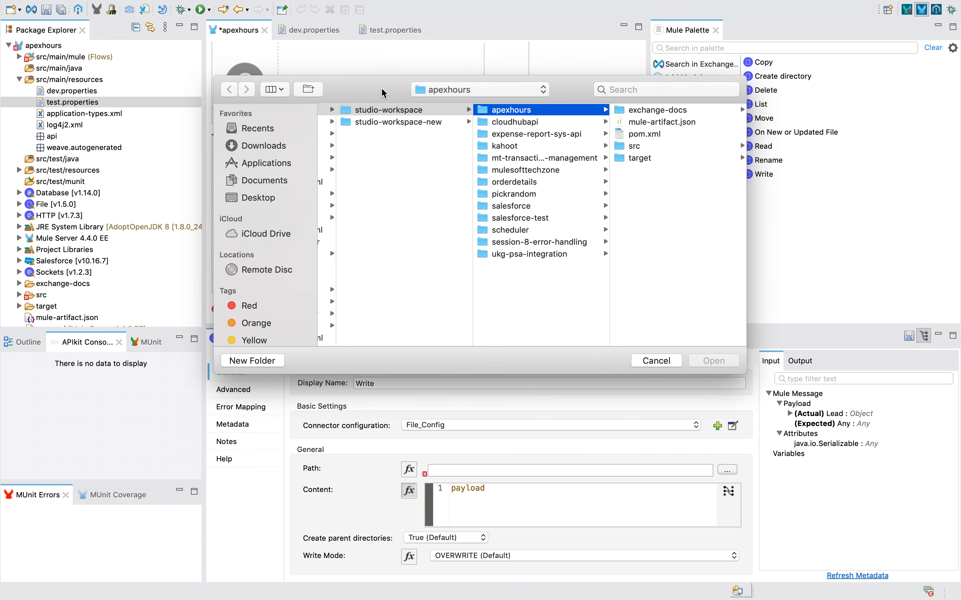
{"action": "scroll", "coordinate": [383, 169], "scroll_direction": "left", "scroll_amount": 10}
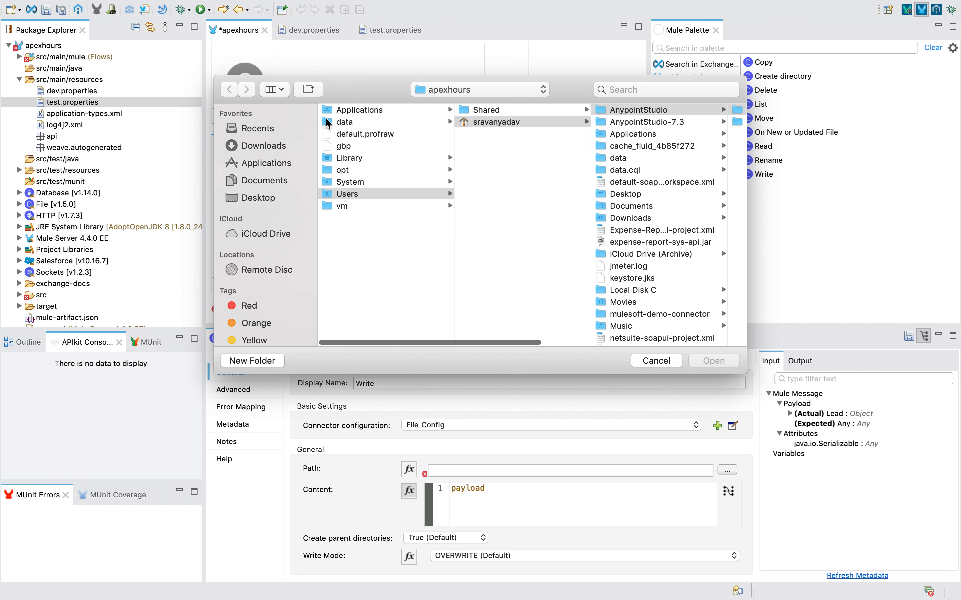
{"action": "left_click", "coordinate": [260, 146]}
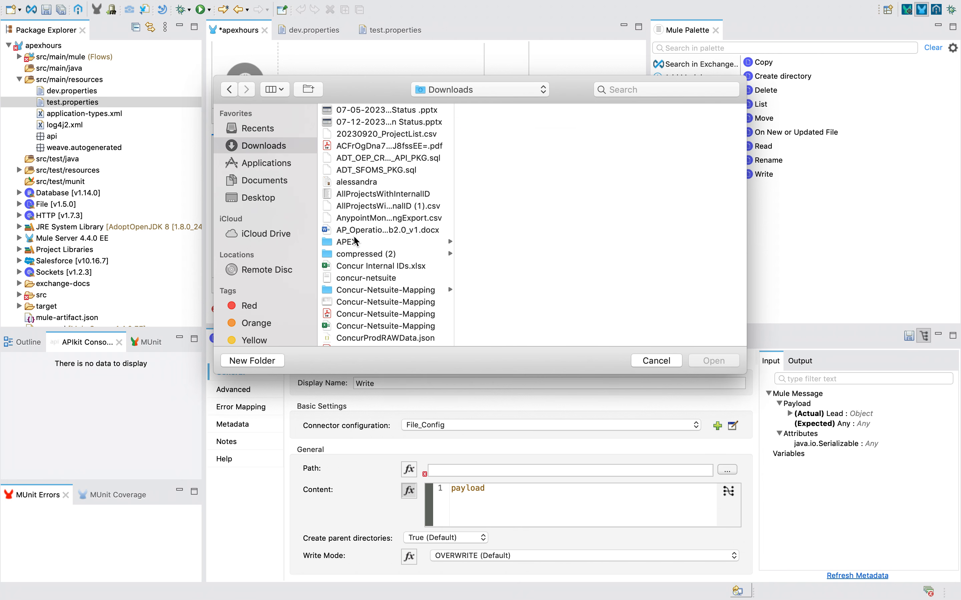
{"action": "left_click", "coordinate": [413, 243]}
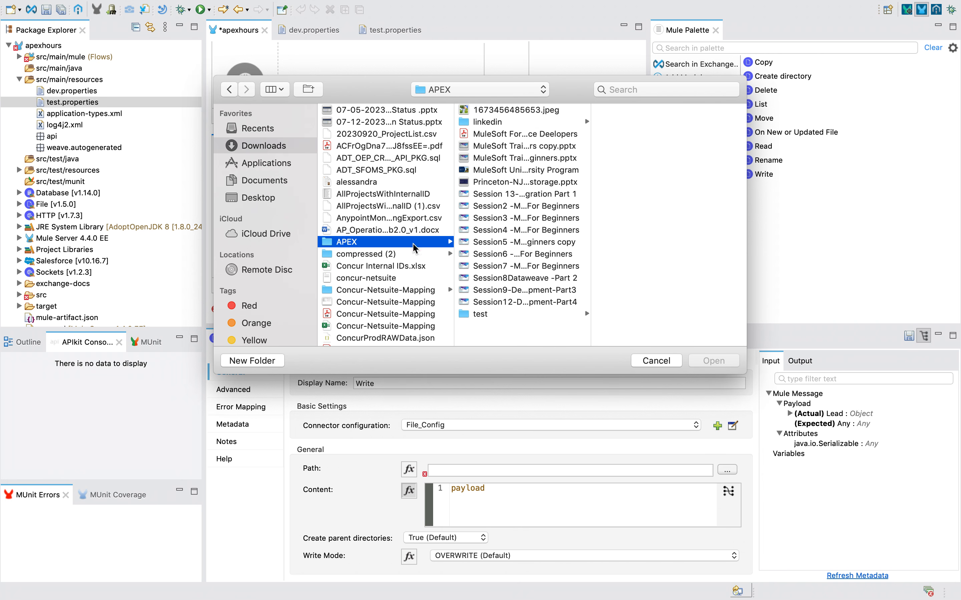
{"action": "left_click", "coordinate": [501, 305]}
{"action": "left_click", "coordinate": [707, 361]}
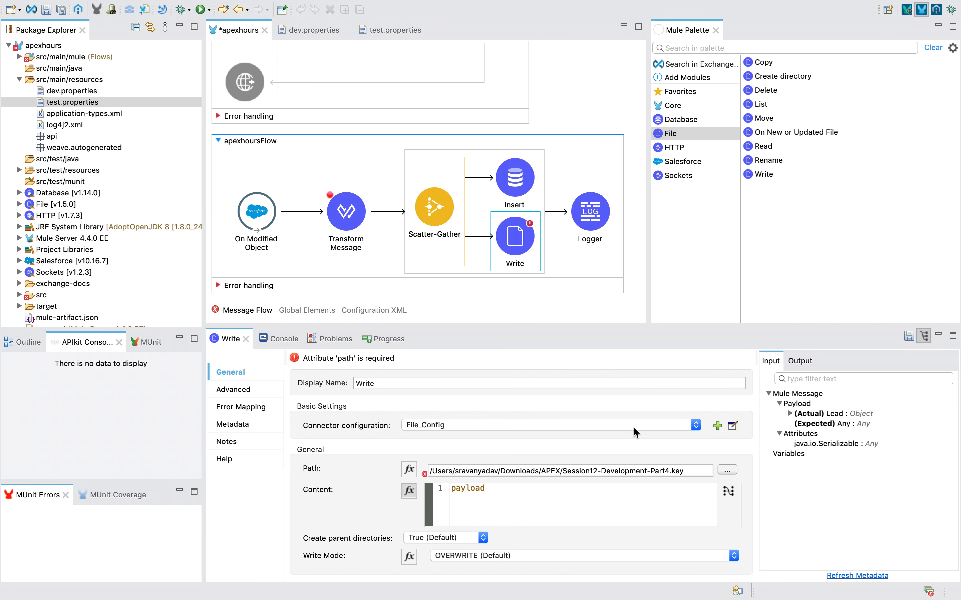
{"action": "left_click_drag", "start_coordinate": [562, 470], "coordinate": [701, 471]}
{"action": "type", "text": "S"}
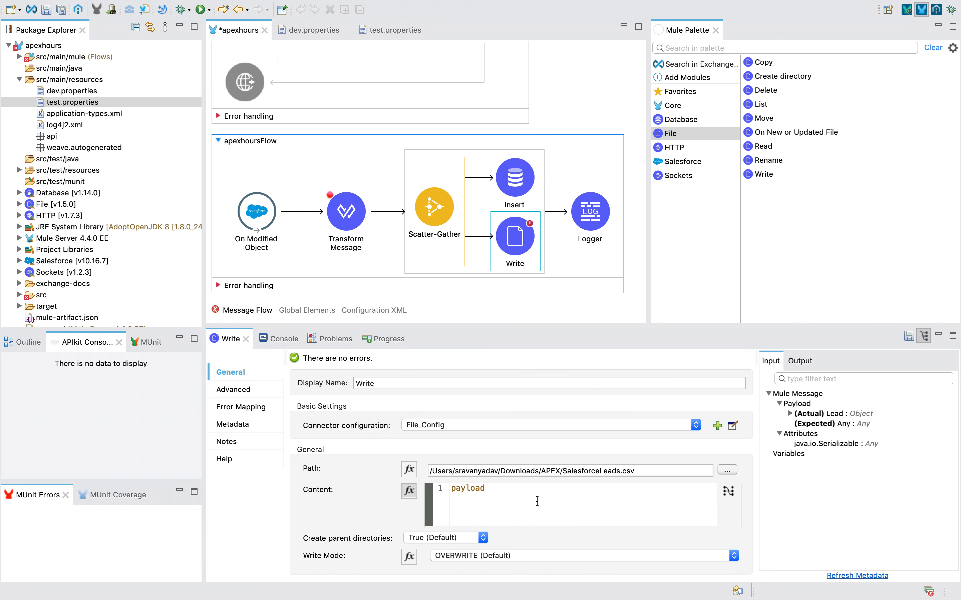
{"action": "type", "text": "output app"}
{"action": "type", "text": "lication"}
{"action": "type", "text": "/csv"}
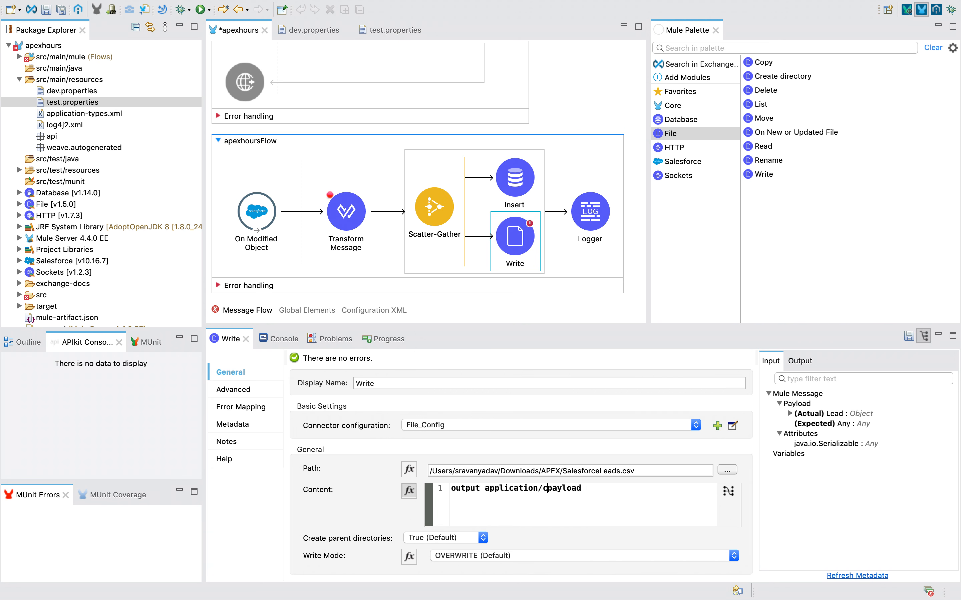
{"action": "type", "text": " ---"}
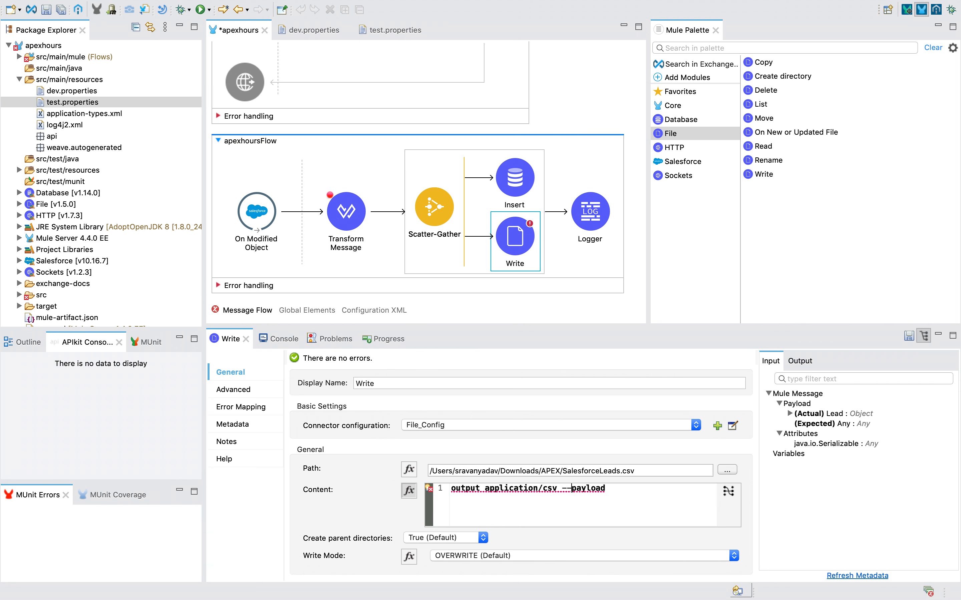
{"action": "left_click", "coordinate": [620, 489]}
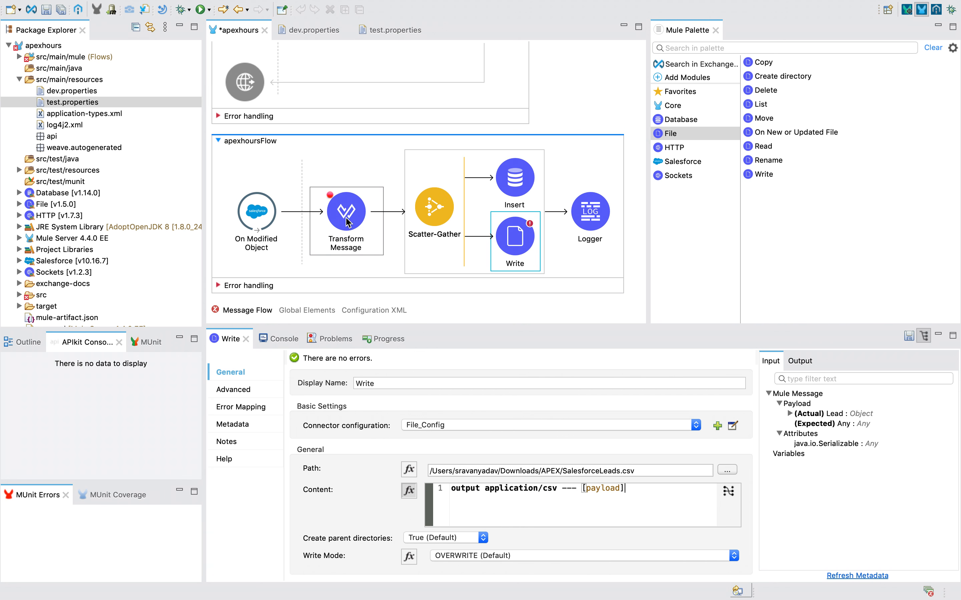
{"action": "left_click", "coordinate": [595, 115]}
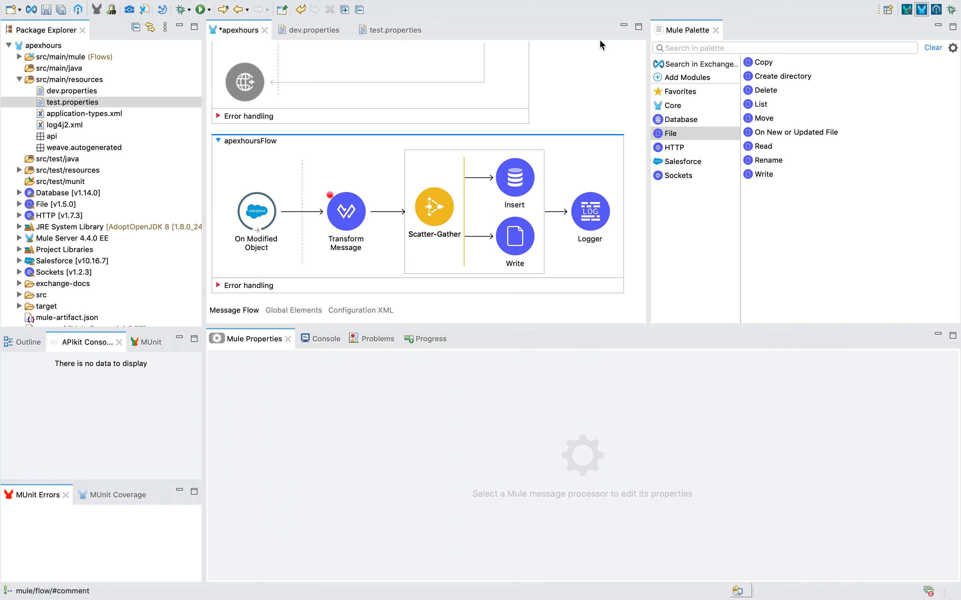
Save the flow and confirm the console shows apexhours redeployed and started.
{"action": "key", "text": "ctrl+s"}
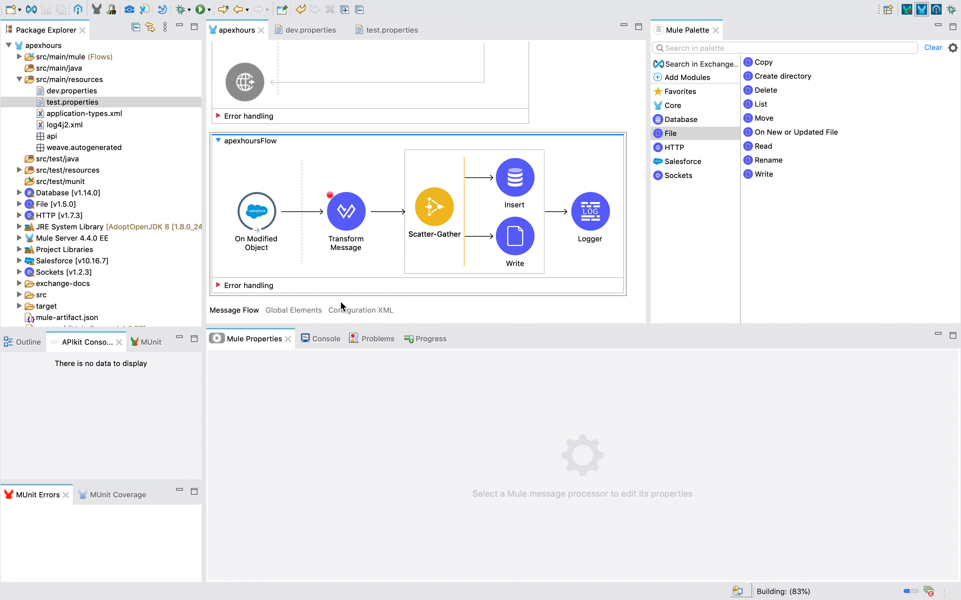
{"action": "left_click", "coordinate": [321, 339]}
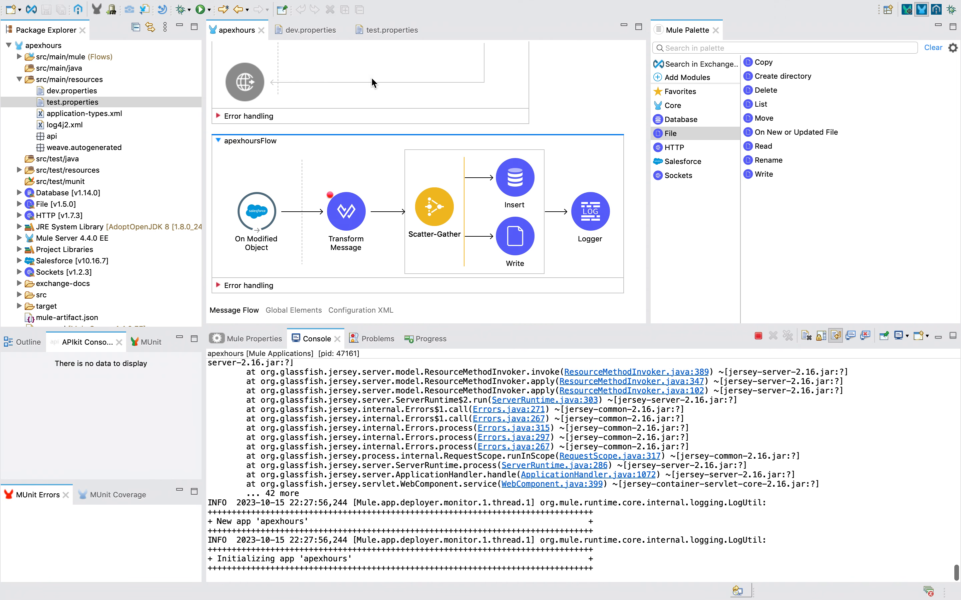
{"action": "left_click", "coordinate": [286, 7]}
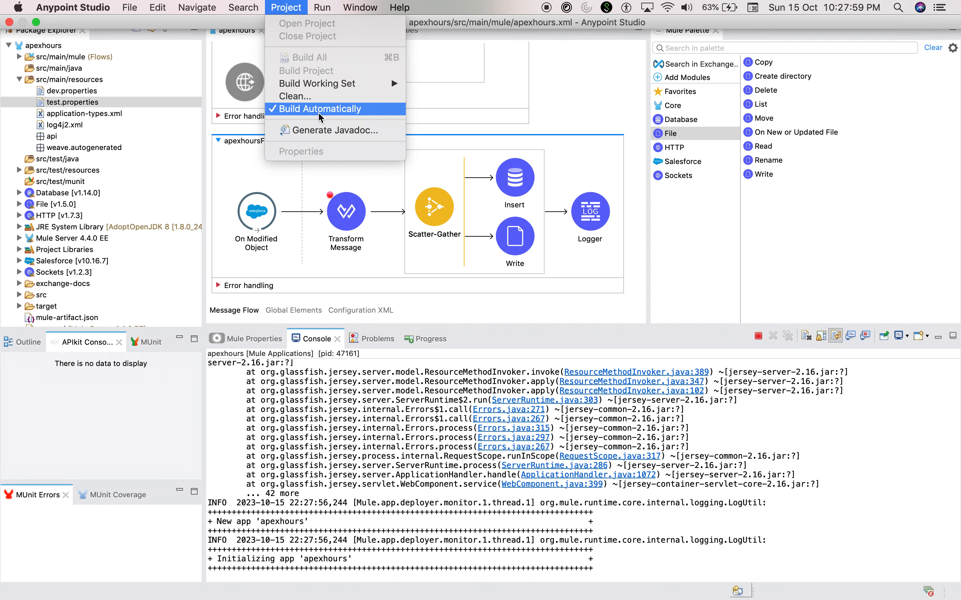
{"action": "left_click", "coordinate": [389, 512]}
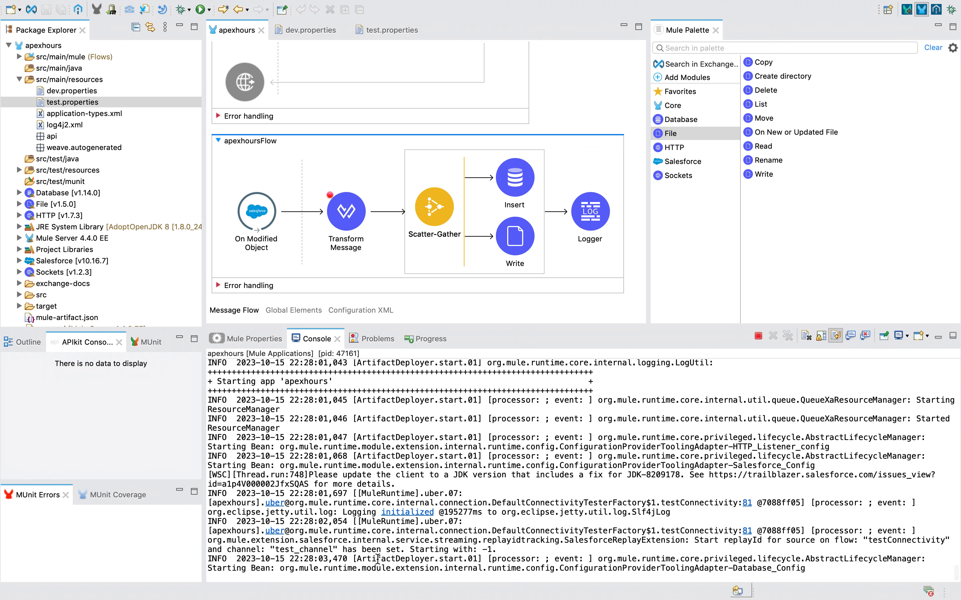
{"action": "left_click_drag", "start_coordinate": [237, 383], "coordinate": [343, 383]}
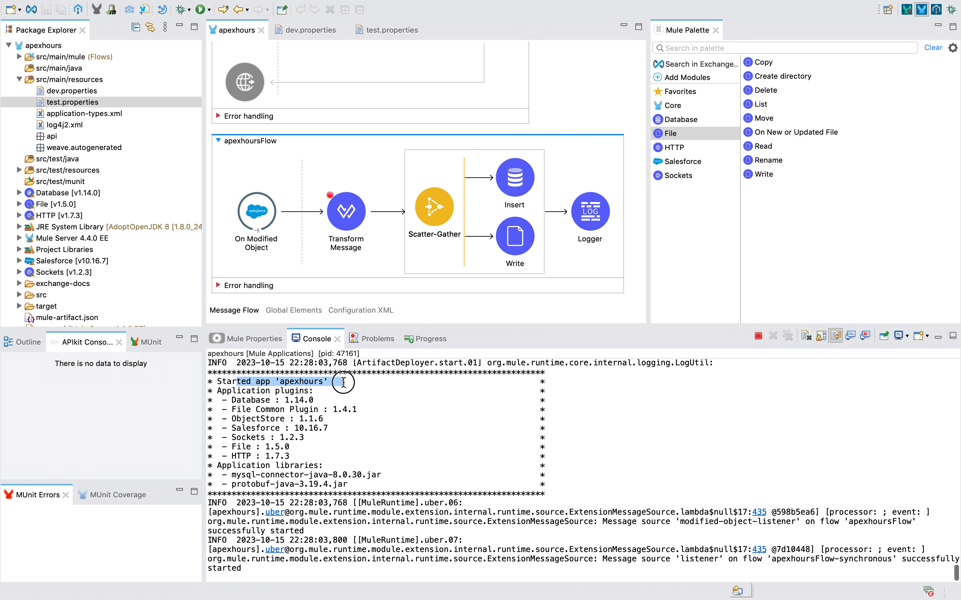
{"action": "key", "text": "ctrl+Left"}
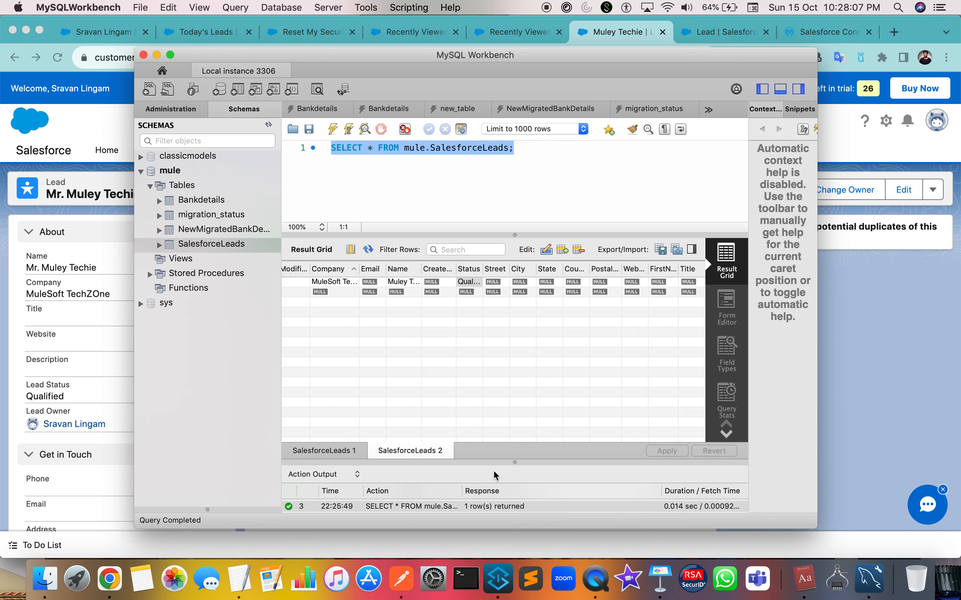
Get back to the MuleSoft TechZone lead record page in the browser.
{"action": "key", "text": "ctrl+Left"}
{"action": "key", "text": "ctrl+Right"}
{"action": "left_click", "coordinate": [156, 54]}
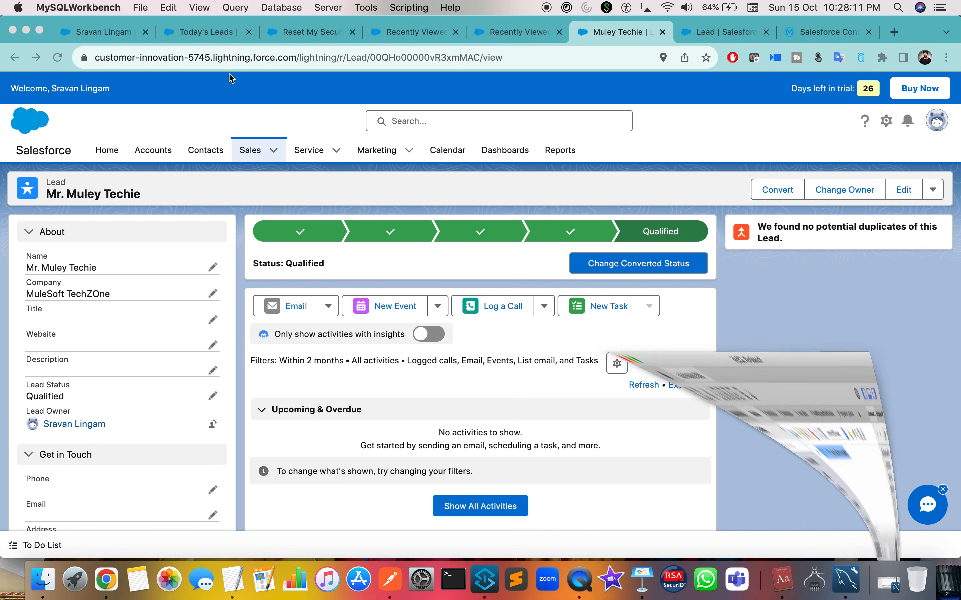
{"action": "left_click", "coordinate": [520, 26]}
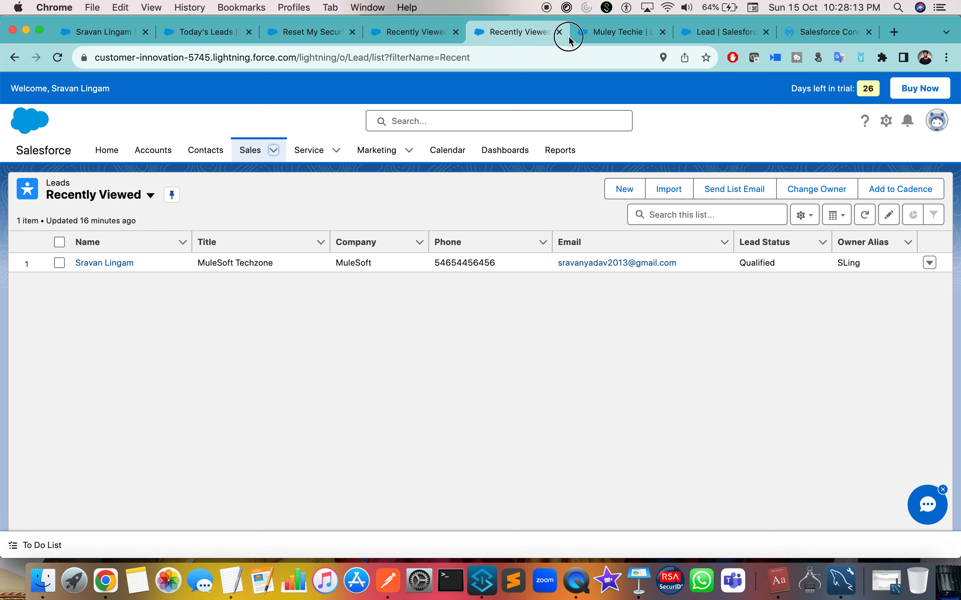
{"action": "left_click", "coordinate": [602, 31]}
{"action": "left_click", "coordinate": [713, 31]}
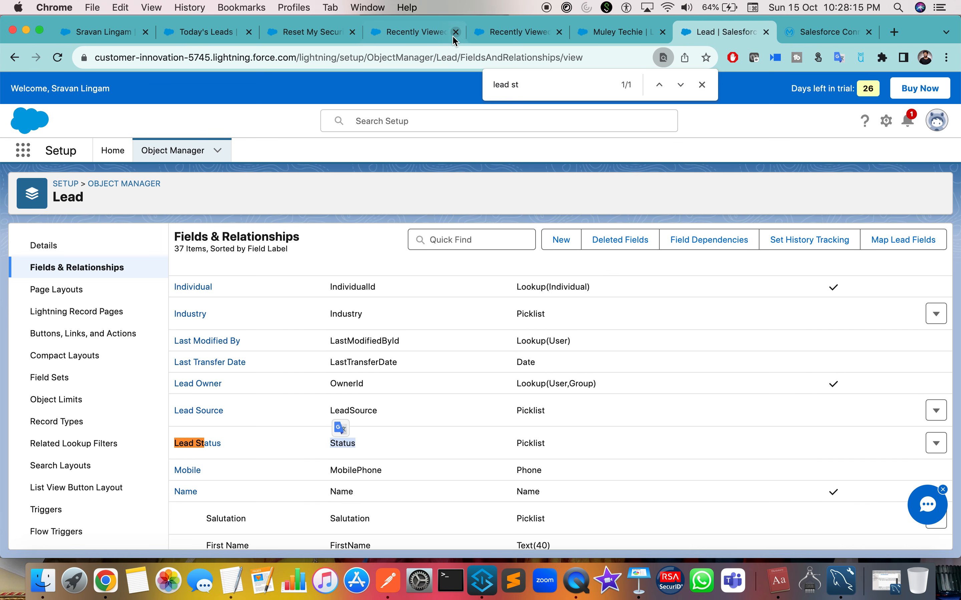
{"action": "left_click", "coordinate": [511, 32]}
{"action": "left_click", "coordinate": [403, 35]}
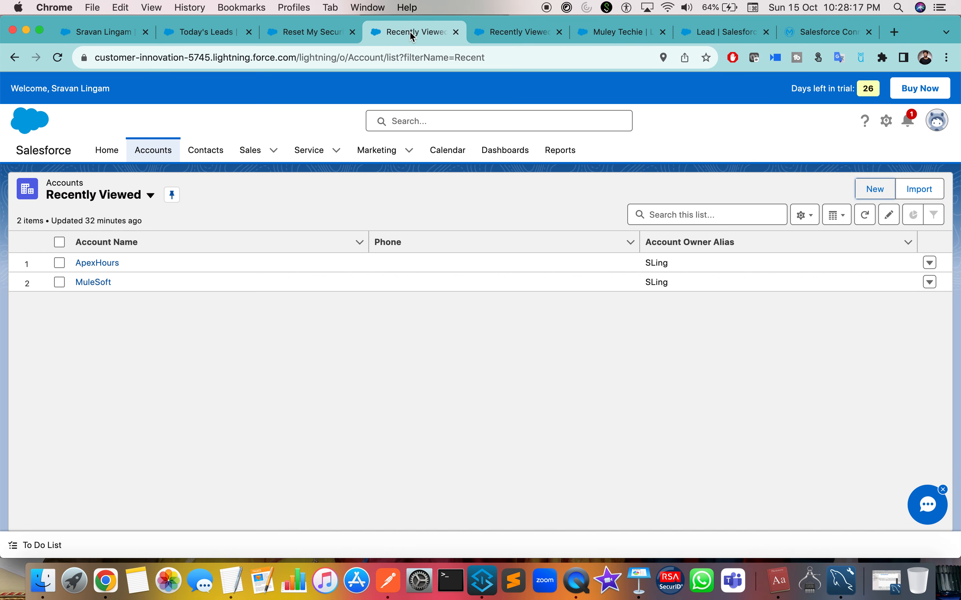
{"action": "left_click", "coordinate": [509, 33]}
{"action": "left_click", "coordinate": [597, 39]}
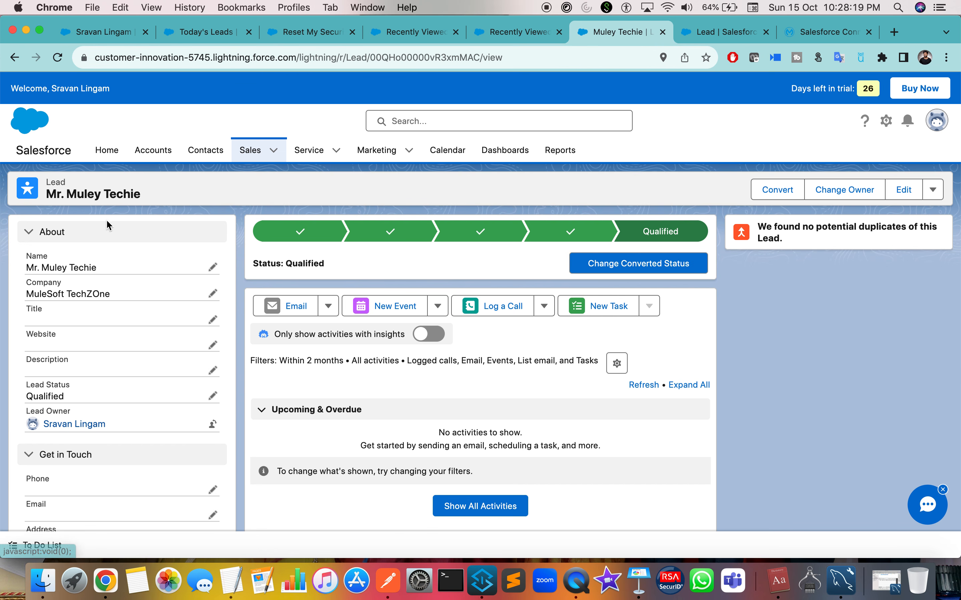
{"action": "scroll", "coordinate": [99, 238], "scroll_direction": "down", "scroll_amount": 5}
{"action": "scroll", "coordinate": [99, 342], "scroll_direction": "up", "scroll_amount": 6}
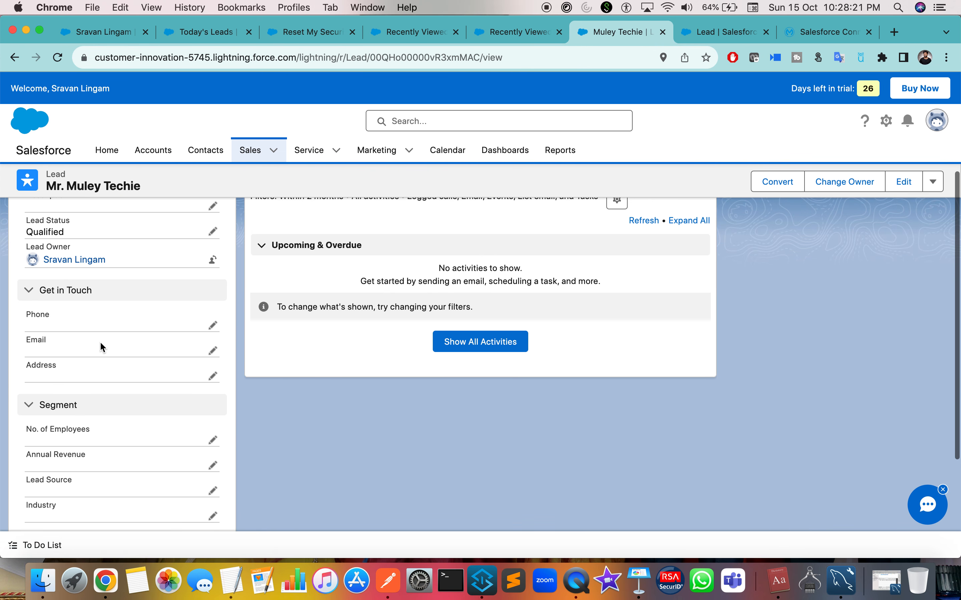
{"action": "scroll", "coordinate": [100, 344], "scroll_direction": "up", "scroll_amount": 1}
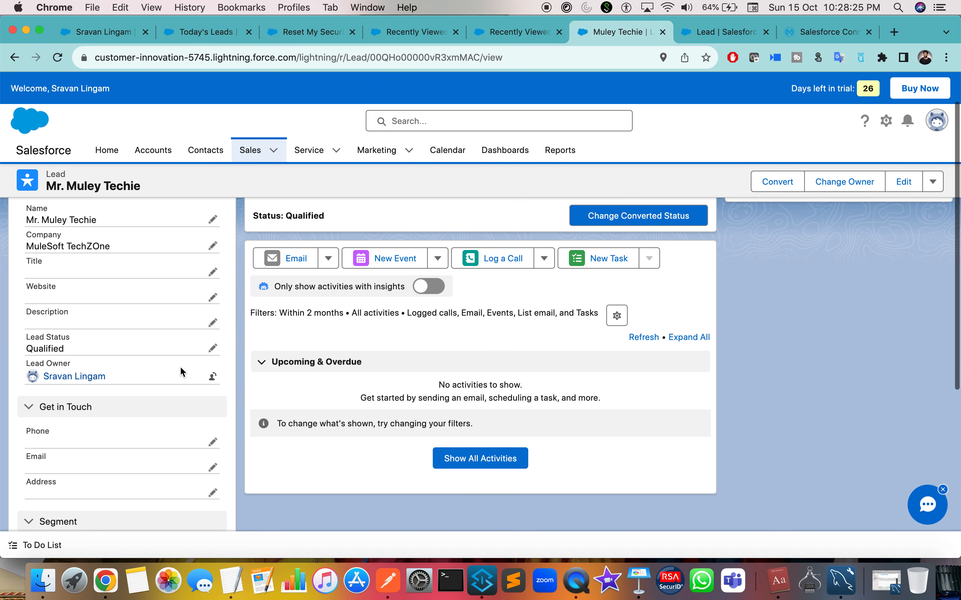
{"action": "scroll", "coordinate": [180, 366], "scroll_direction": "up", "scroll_amount": 3}
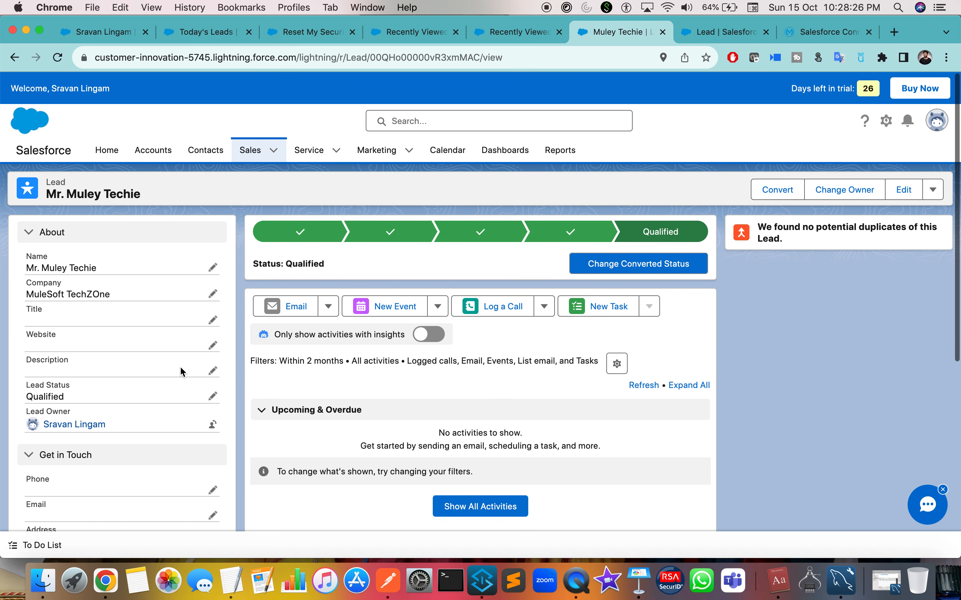
Change the company from 'TechZOne' to 'MuleSoft TechZone', add APEX to the last name, and save.
{"action": "left_click", "coordinate": [212, 294]}
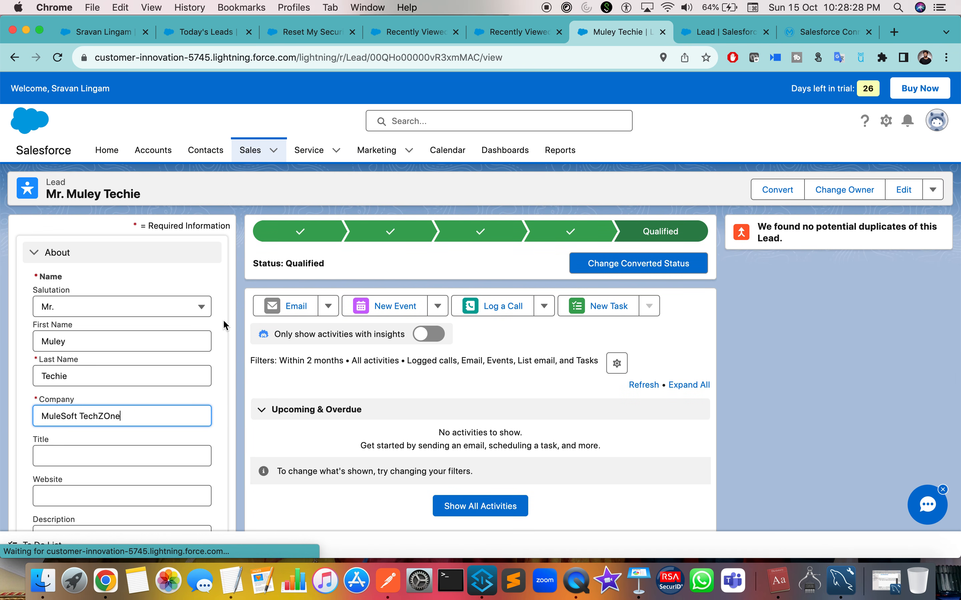
{"action": "triple_click", "coordinate": [103, 417]}
{"action": "left_click", "coordinate": [115, 416]}
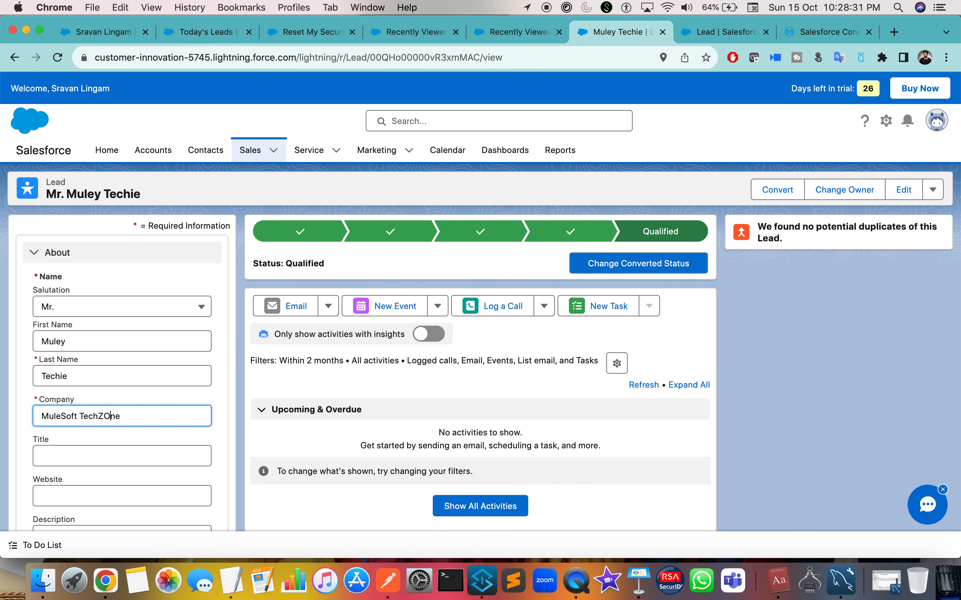
{"action": "key", "text": "BackSpace"}
{"action": "type", "text": "o"}
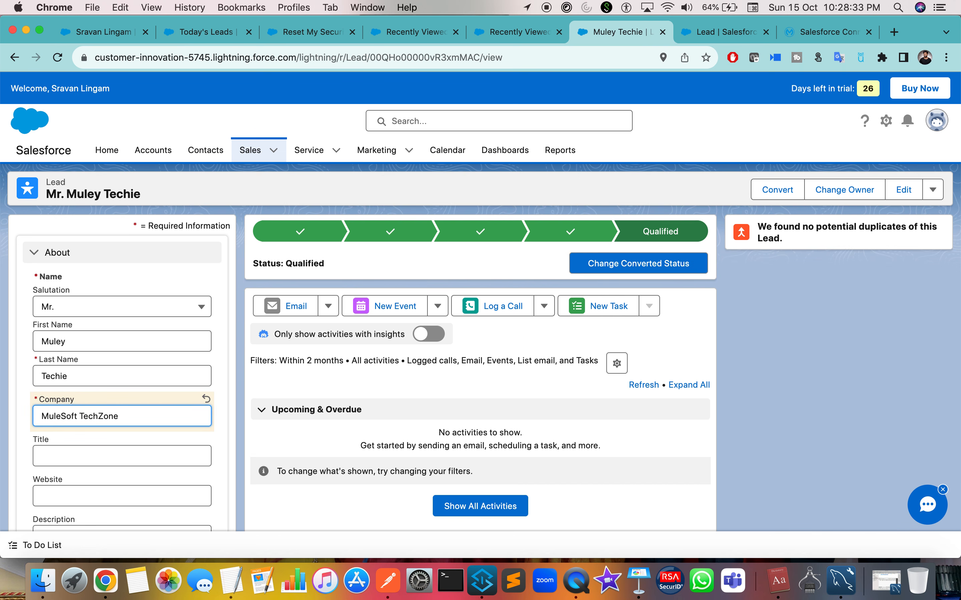
{"action": "double_click", "coordinate": [57, 375]}
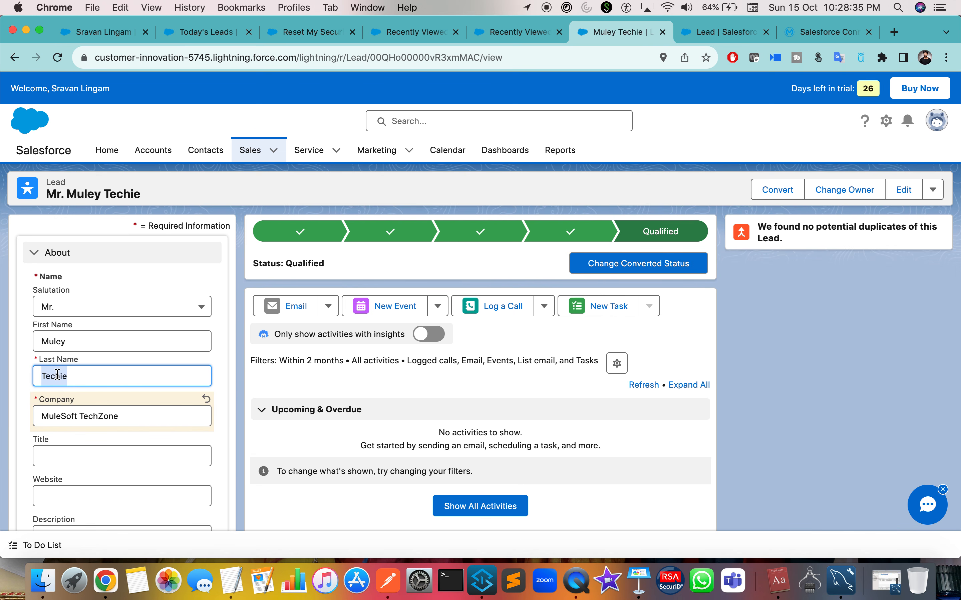
{"action": "type", "text": "APEX"}
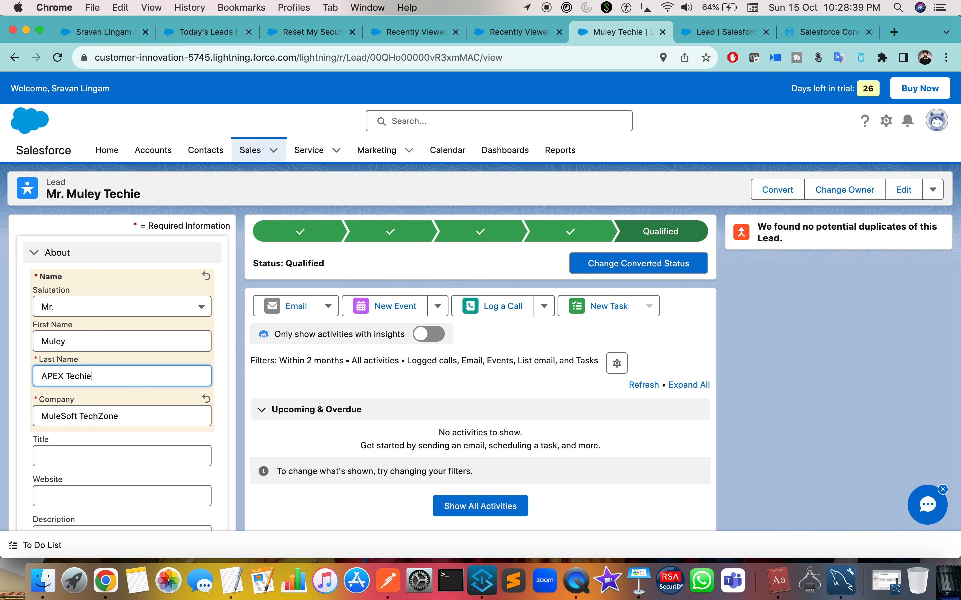
{"action": "scroll", "coordinate": [133, 402], "scroll_direction": "down", "scroll_amount": 10}
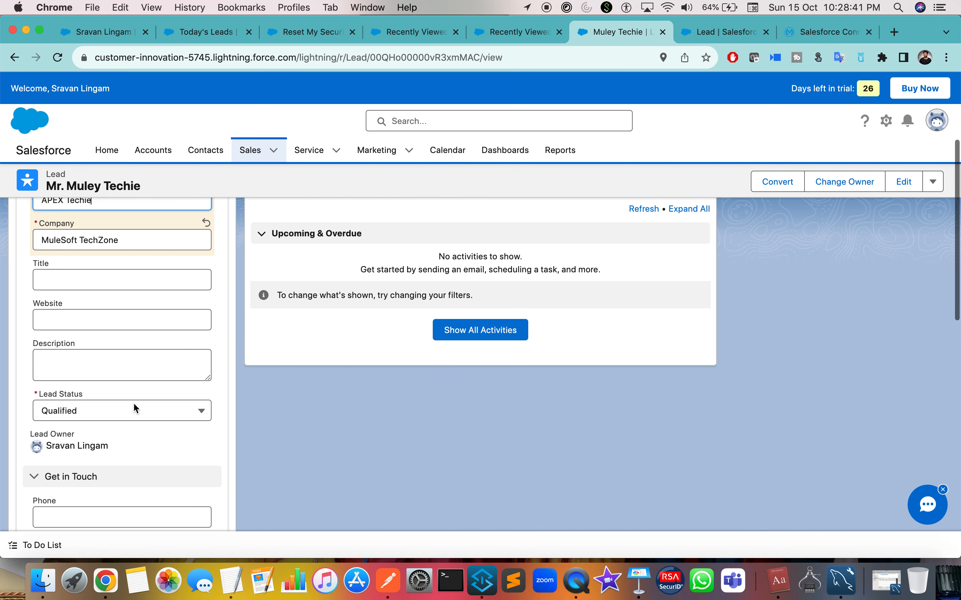
{"action": "left_click", "coordinate": [150, 440]}
{"action": "key", "text": "ctrl+Right"}
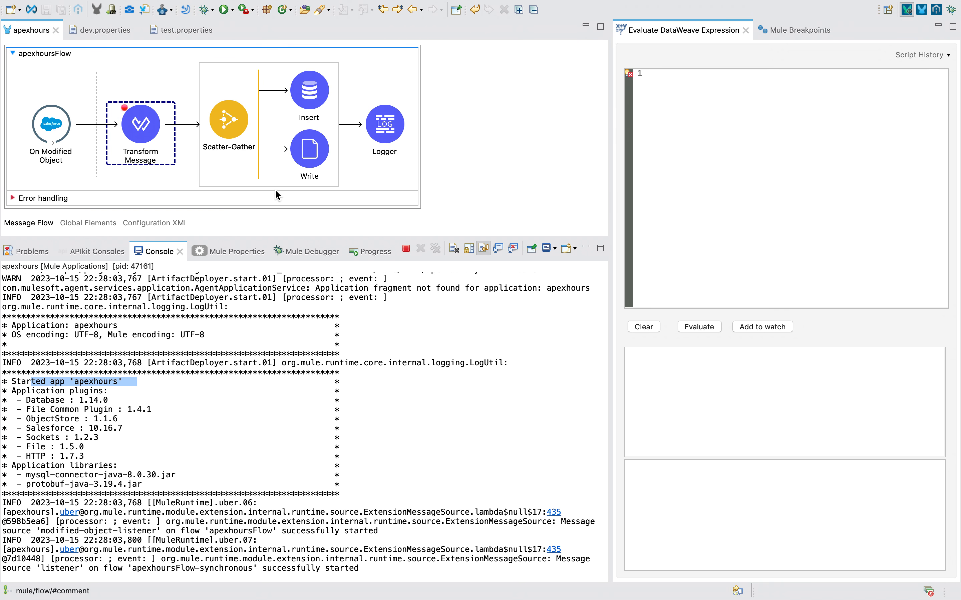
In the Mule Debugger, step the edited lead through Transform Message, Insert, Write and Logger to completion.
{"action": "left_click", "coordinate": [306, 252]}
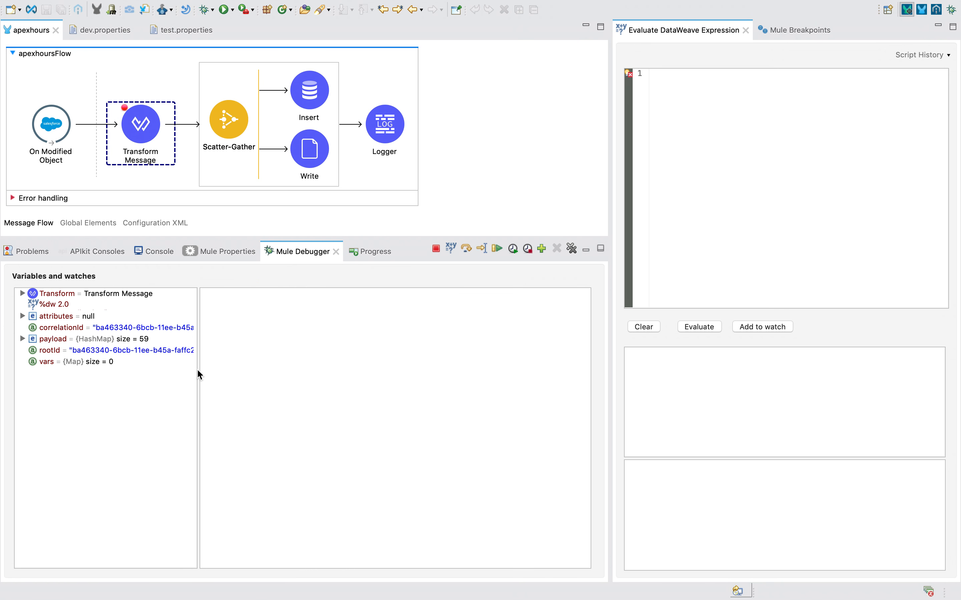
{"action": "left_click", "coordinate": [464, 247]}
{"action": "left_click", "coordinate": [464, 248]}
{"action": "left_click", "coordinate": [463, 248]}
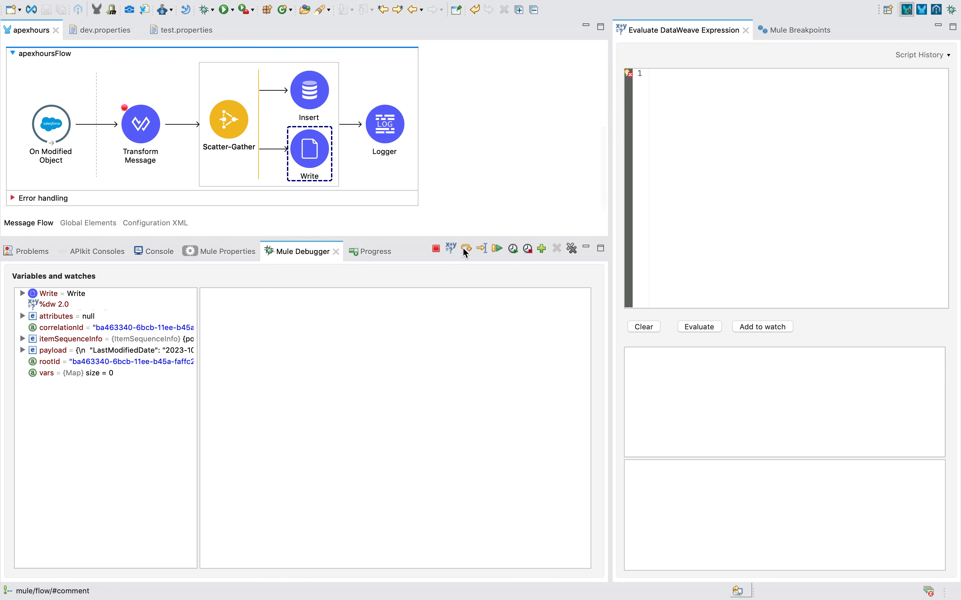
{"action": "left_click", "coordinate": [464, 248]}
{"action": "left_click", "coordinate": [463, 248]}
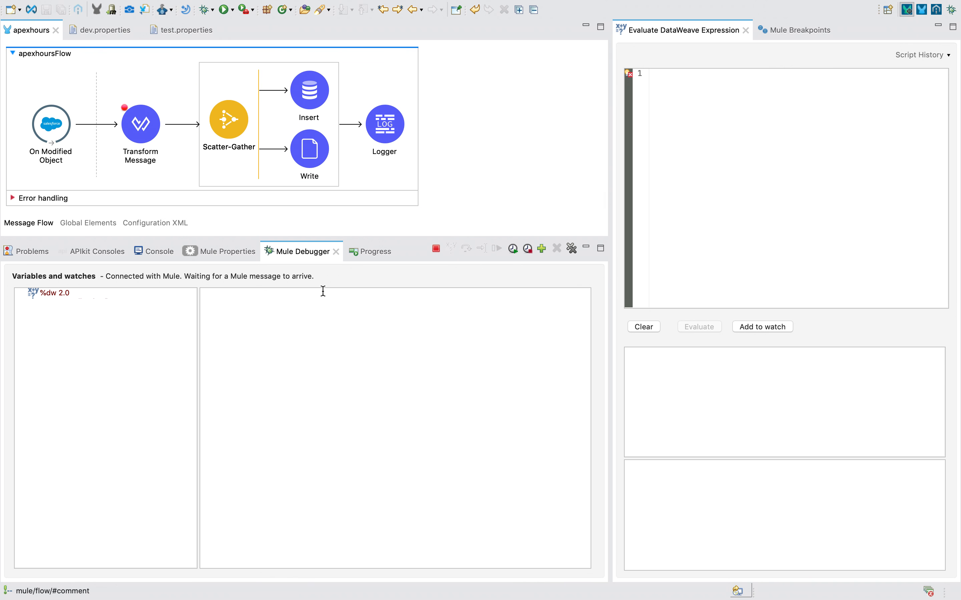
{"action": "key", "text": "ctrl+Left"}
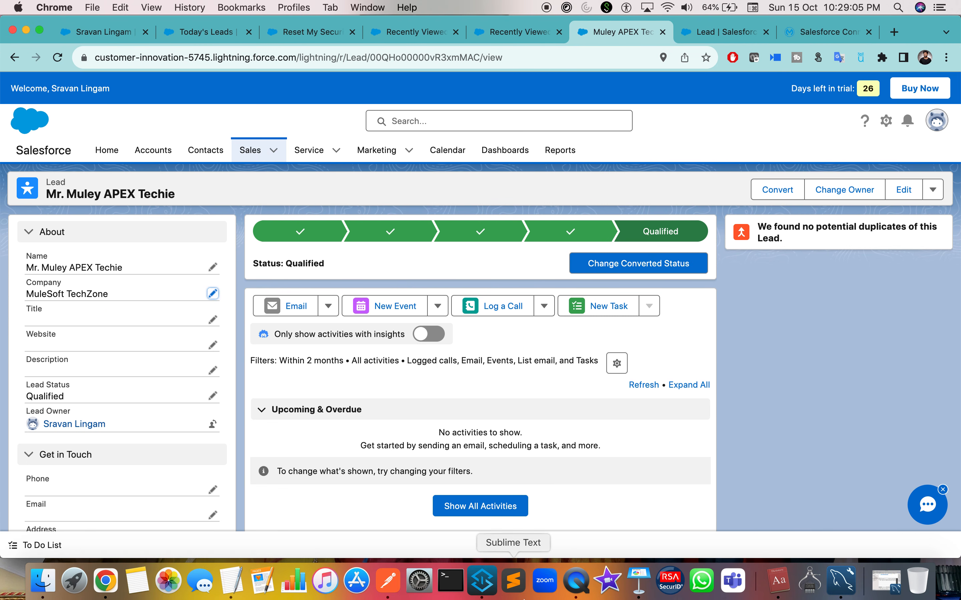
Re-run SELECT * FROM mule.SalesforceLeads and read the new second row's Name value.
{"action": "left_click", "coordinate": [840, 580]}
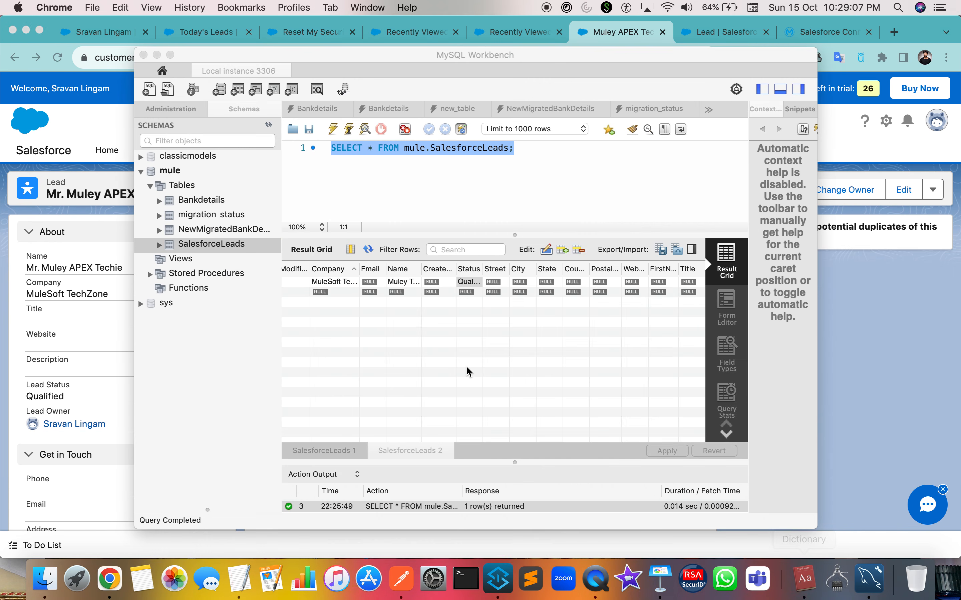
{"action": "left_click", "coordinate": [338, 130]}
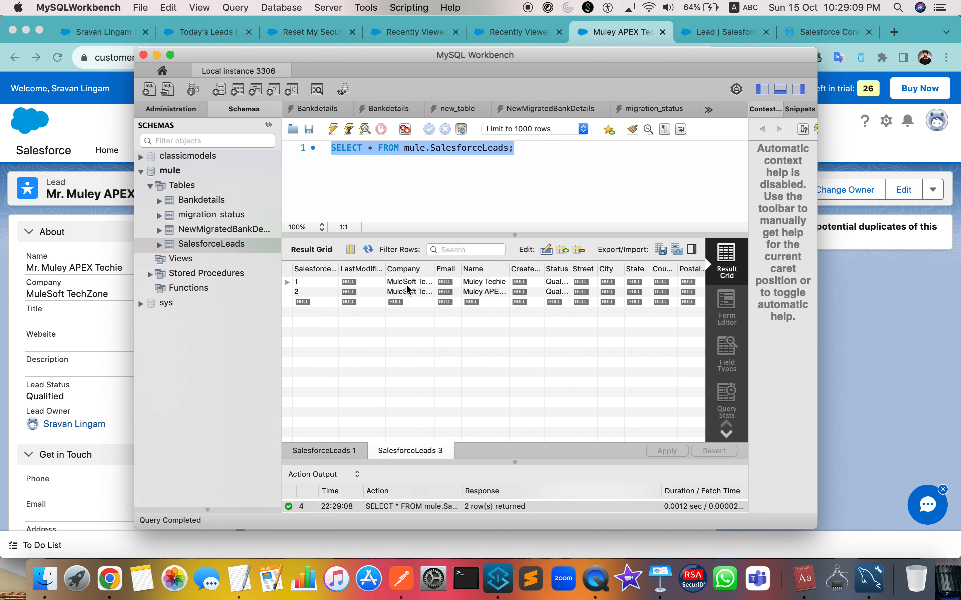
{"action": "left_click", "coordinate": [494, 283]}
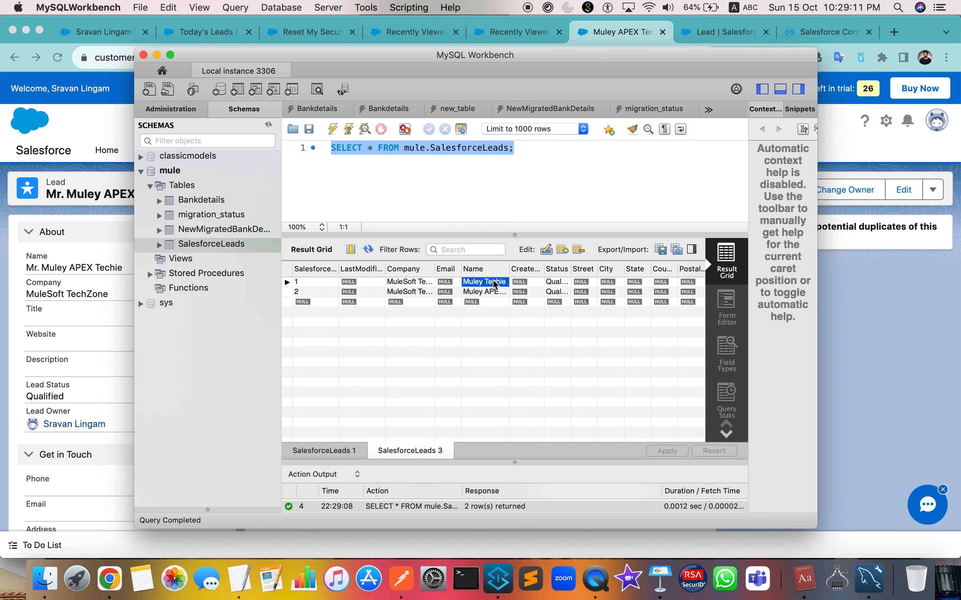
{"action": "left_click", "coordinate": [497, 293]}
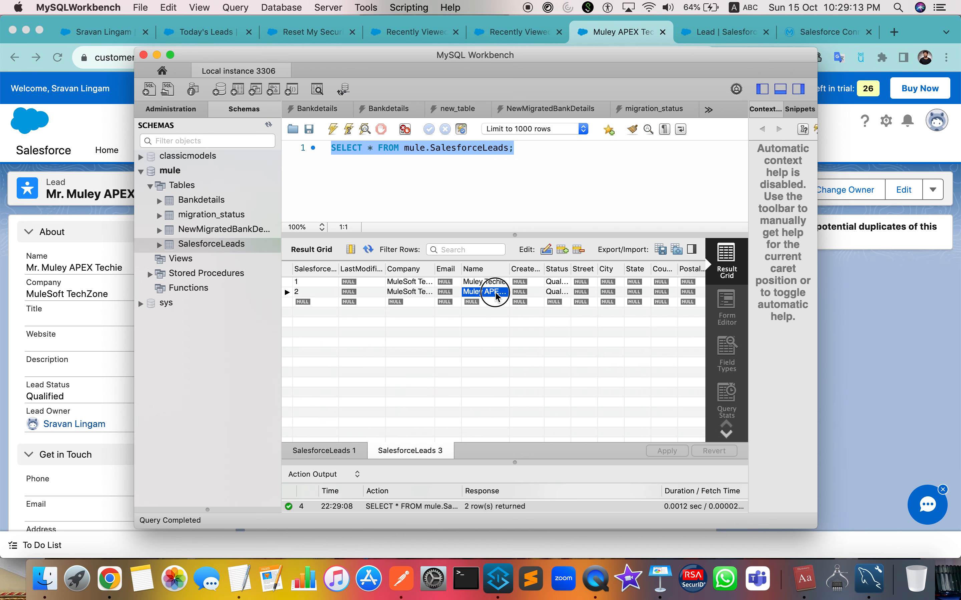
{"action": "double_click", "coordinate": [497, 293]}
{"action": "key", "text": "Right"}
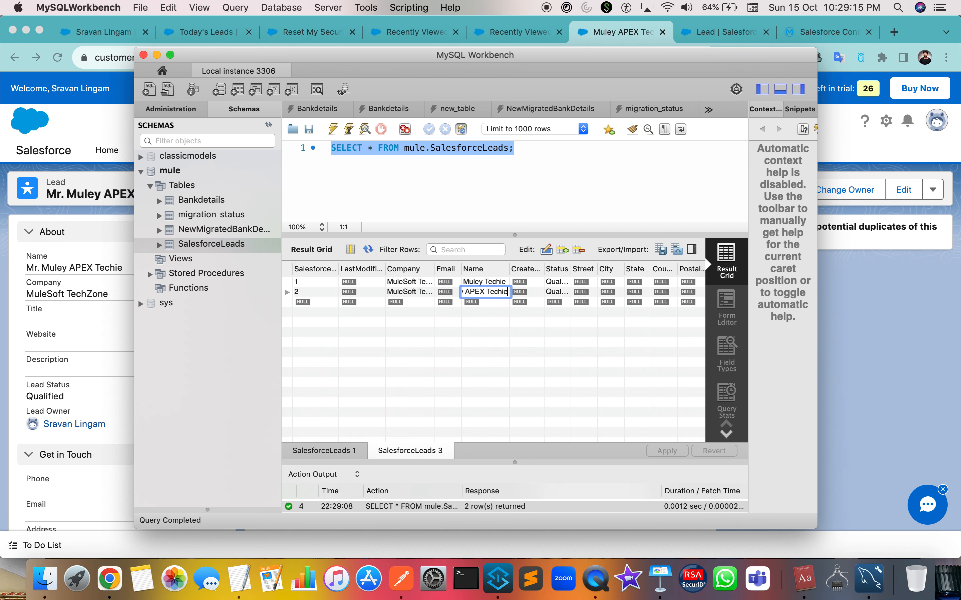
{"action": "left_click", "coordinate": [47, 580]}
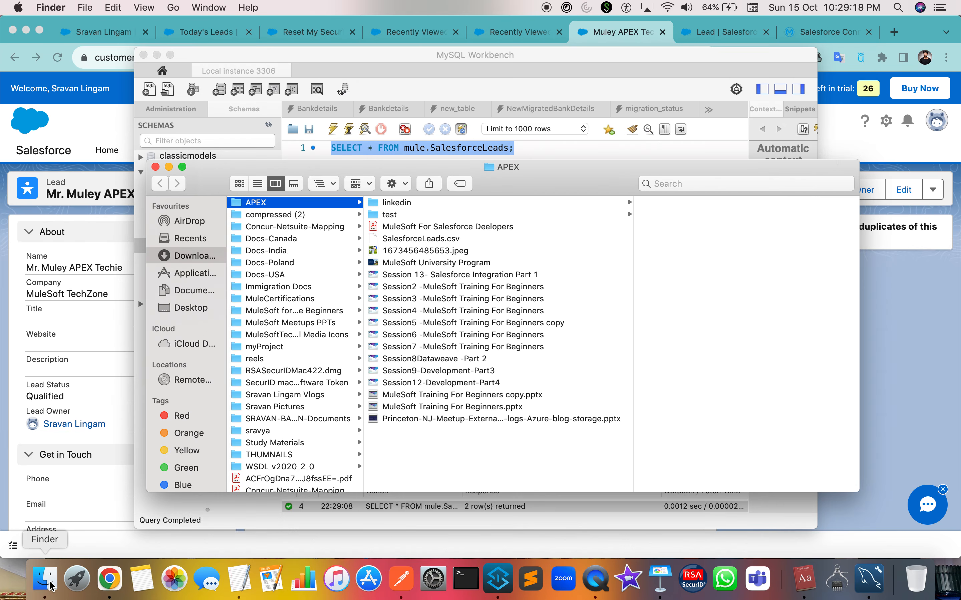
Open SalesforceLeads.csv in Sublime Text, review its header and lead row, then close it.
{"action": "left_click", "coordinate": [424, 238]}
{"action": "right_click", "coordinate": [432, 239]}
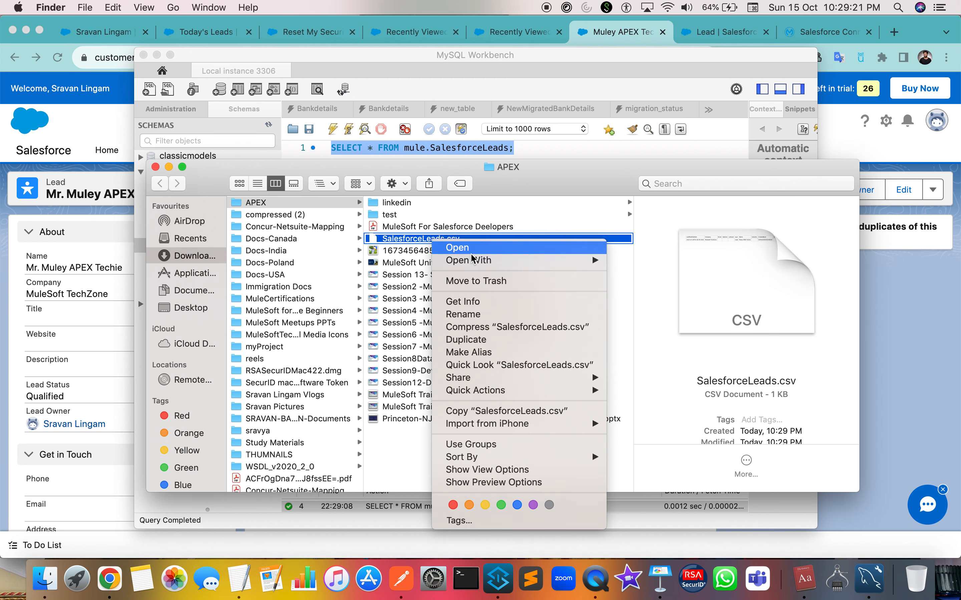
{"action": "mouse_move", "coordinate": [492, 268]}
{"action": "left_click", "coordinate": [662, 354]}
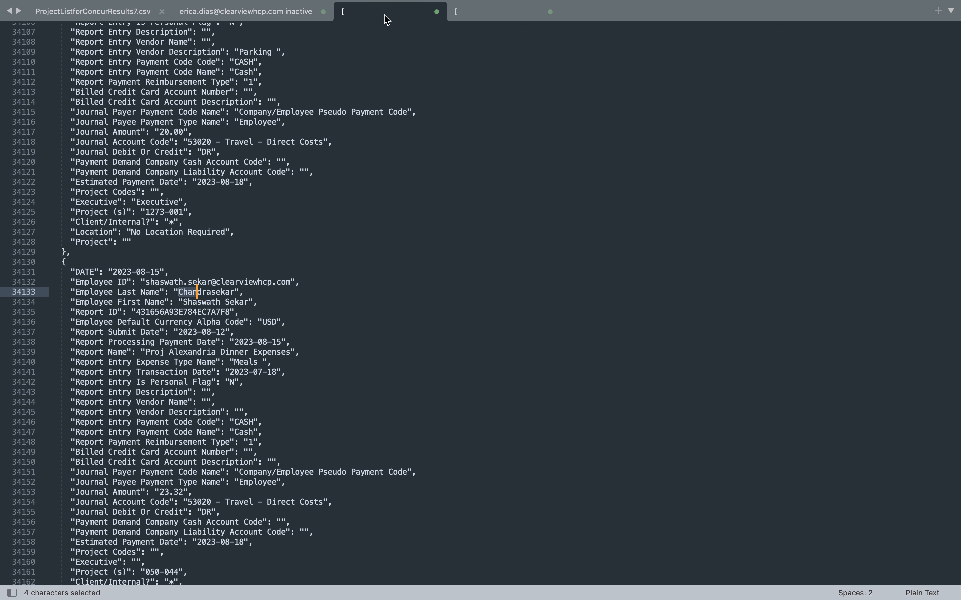
{"action": "key", "text": "ctrl+Left"}
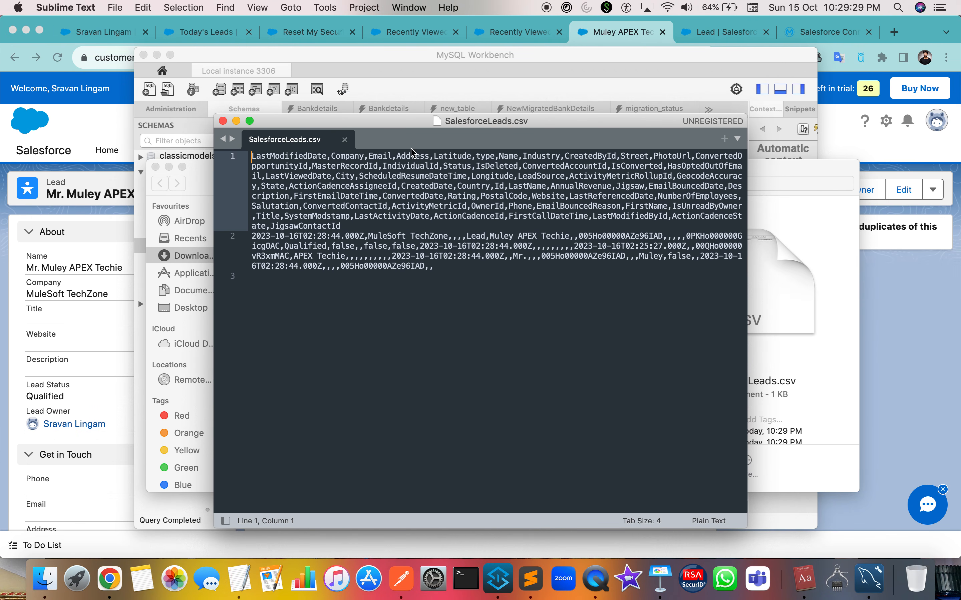
{"action": "left_click_drag", "start_coordinate": [304, 181], "coordinate": [387, 263]}
{"action": "left_click", "coordinate": [480, 263]}
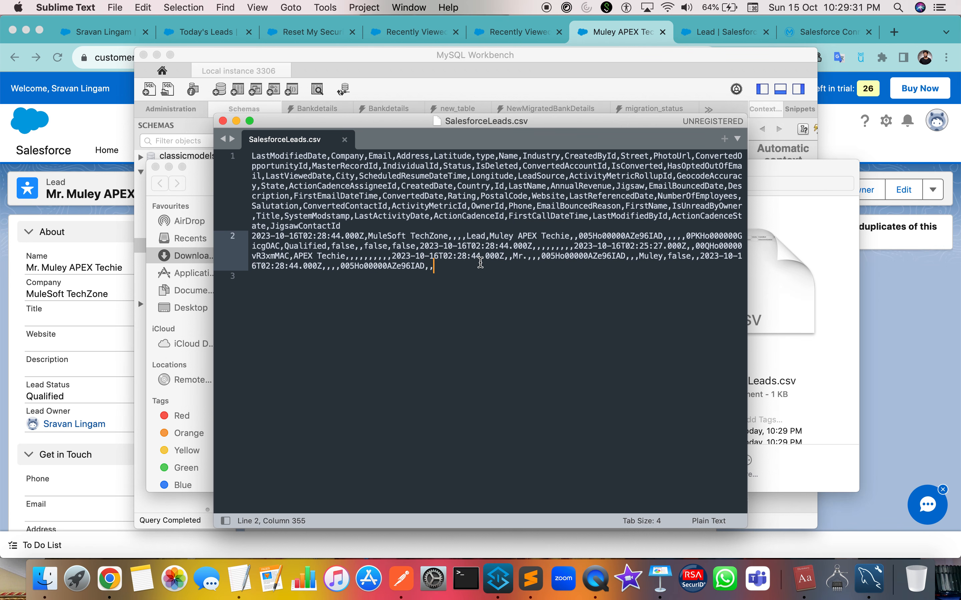
{"action": "left_click", "coordinate": [223, 121]}
{"action": "left_click", "coordinate": [389, 240]}
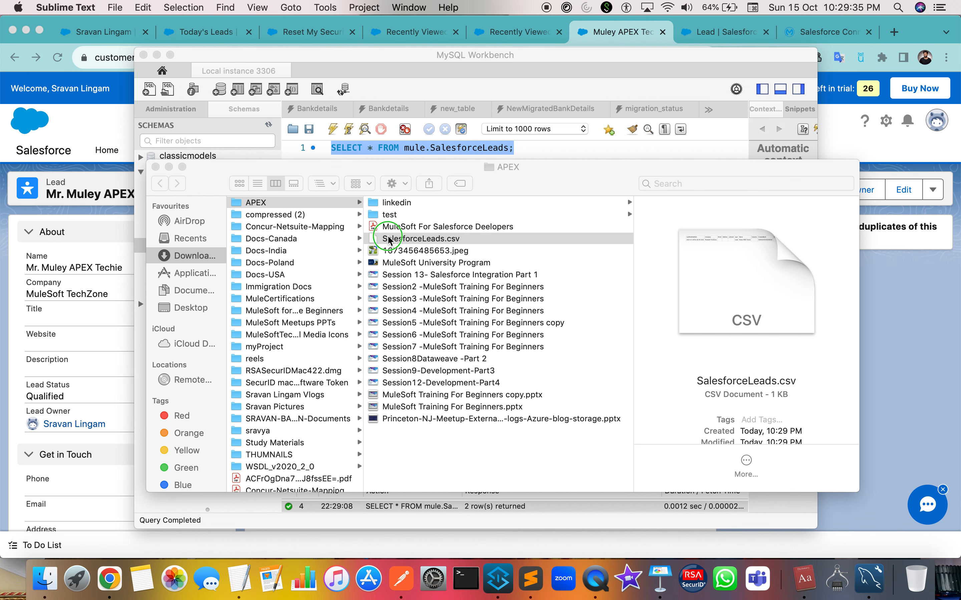
{"action": "right_click", "coordinate": [389, 240]}
Open SalesforceLeads.csv in Numbers, scan across the lead row, then hide Numbers.
{"action": "mouse_move", "coordinate": [484, 258]}
{"action": "left_click", "coordinate": [591, 257]}
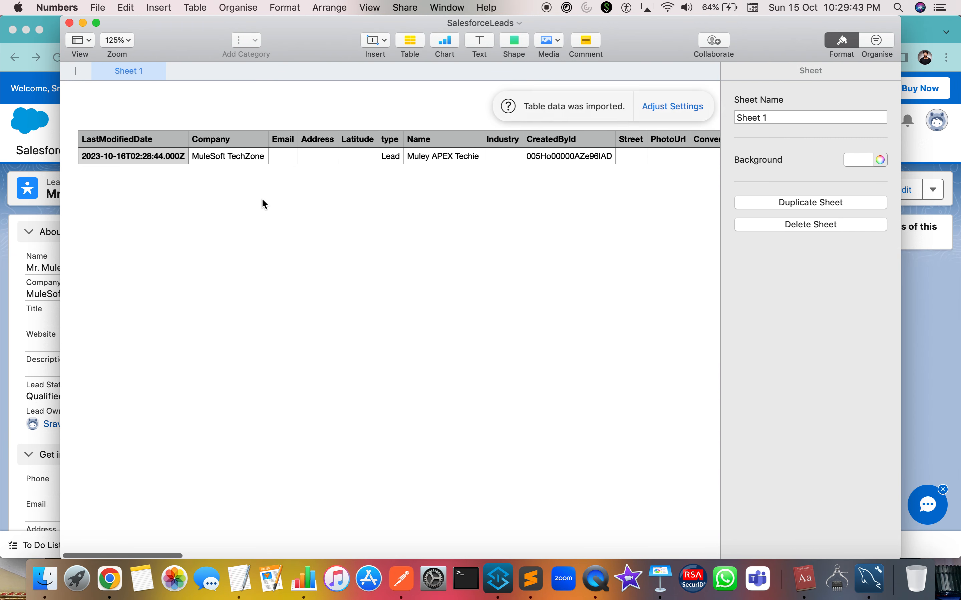
{"action": "scroll", "coordinate": [198, 158], "scroll_direction": "right", "scroll_amount": 10}
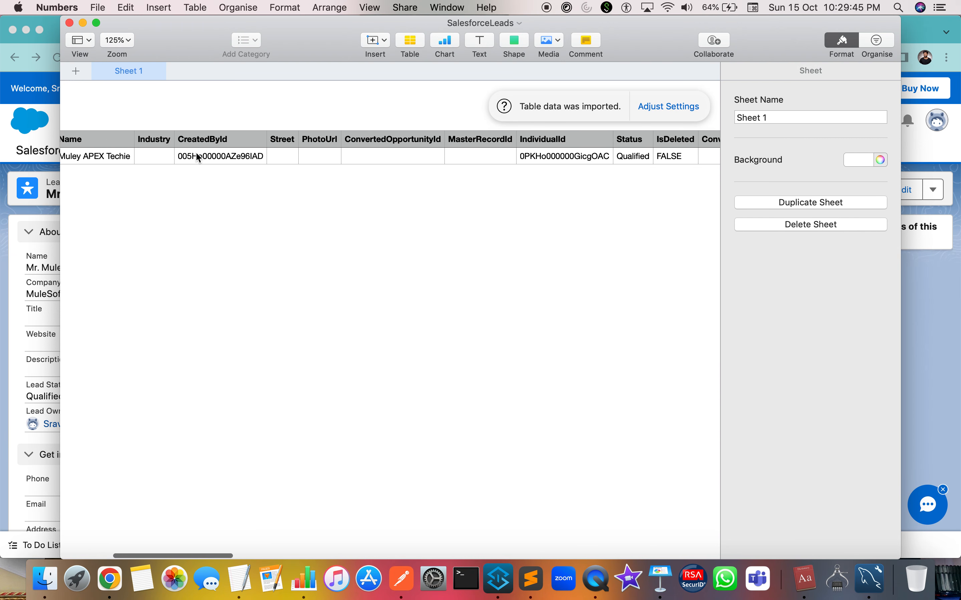
{"action": "scroll", "coordinate": [199, 157], "scroll_direction": "right", "scroll_amount": 4}
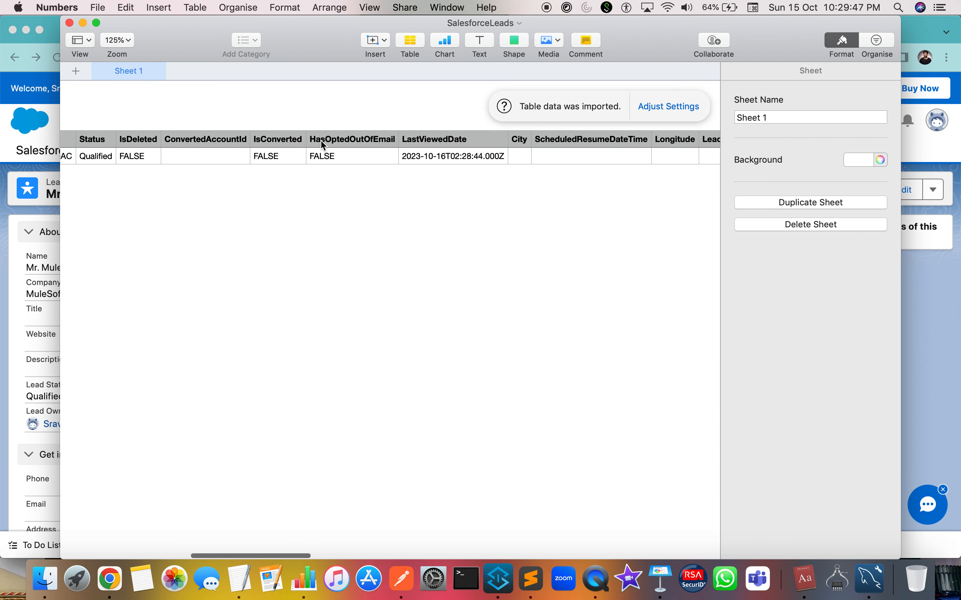
{"action": "scroll", "coordinate": [324, 145], "scroll_direction": "right", "scroll_amount": 10}
{"action": "scroll", "coordinate": [412, 170], "scroll_direction": "right", "scroll_amount": 8}
{"action": "scroll", "coordinate": [412, 169], "scroll_direction": "left", "scroll_amount": 15}
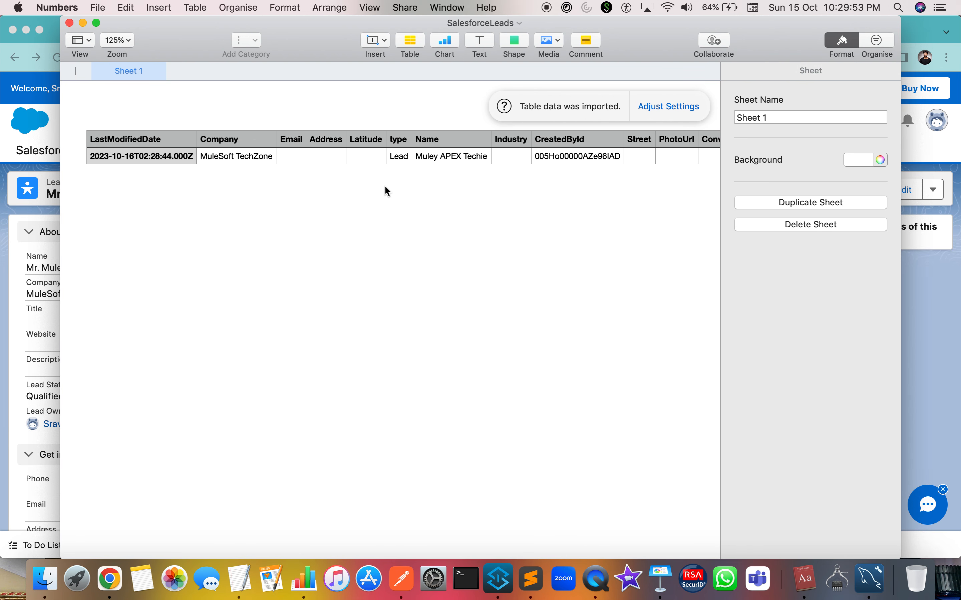
{"action": "key", "text": "super+h"}
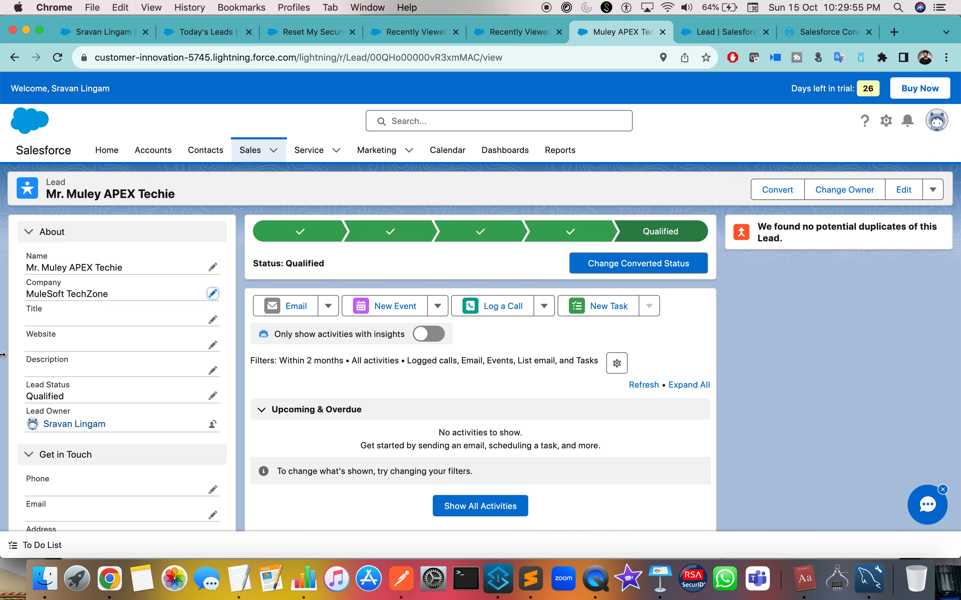
Remove the breakpoint from the Transform Message processor in apexhoursFlow.
{"action": "key", "text": "ctrl+Right"}
{"action": "key", "text": "ctrl+Right"}
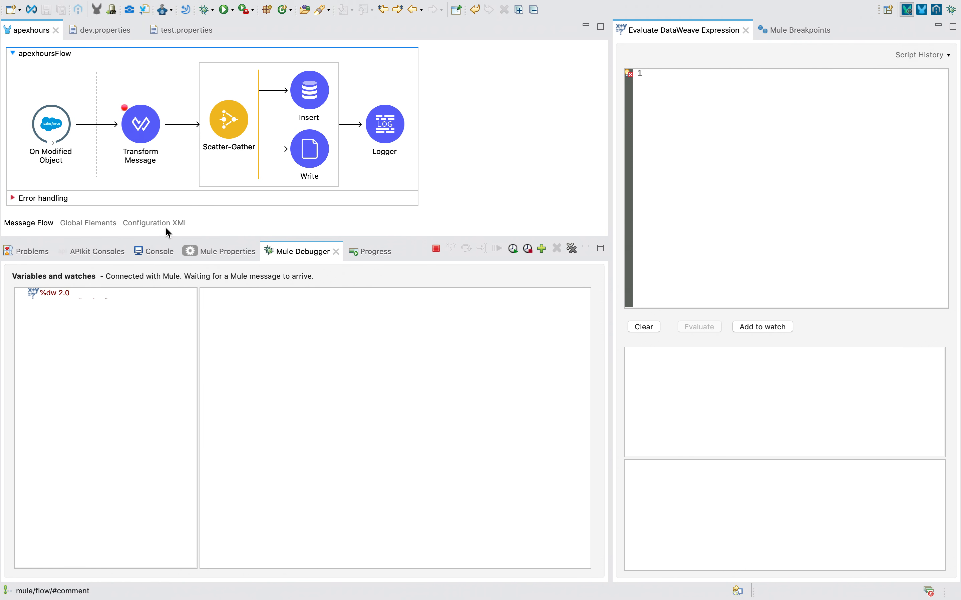
{"action": "left_click", "coordinate": [143, 146]}
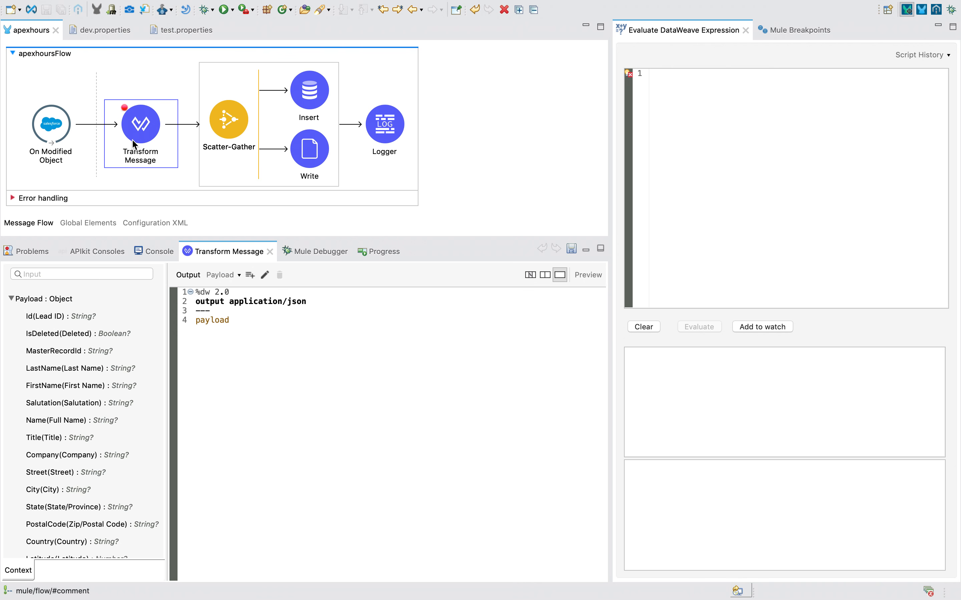
{"action": "right_click", "coordinate": [116, 140]}
{"action": "left_click", "coordinate": [180, 308]}
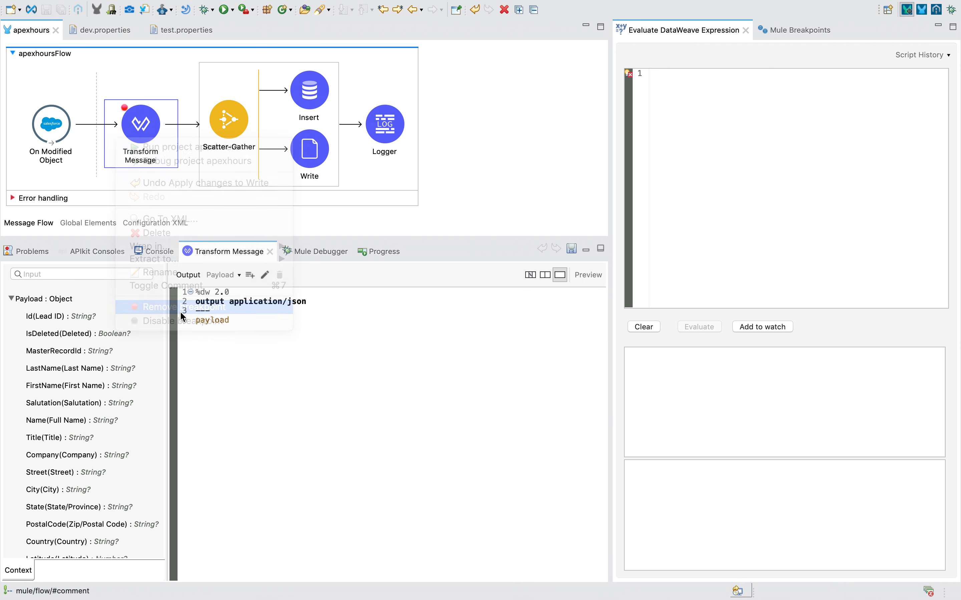
{"action": "key", "text": "ctrl+Left"}
{"action": "key", "text": "ctrl+Right"}
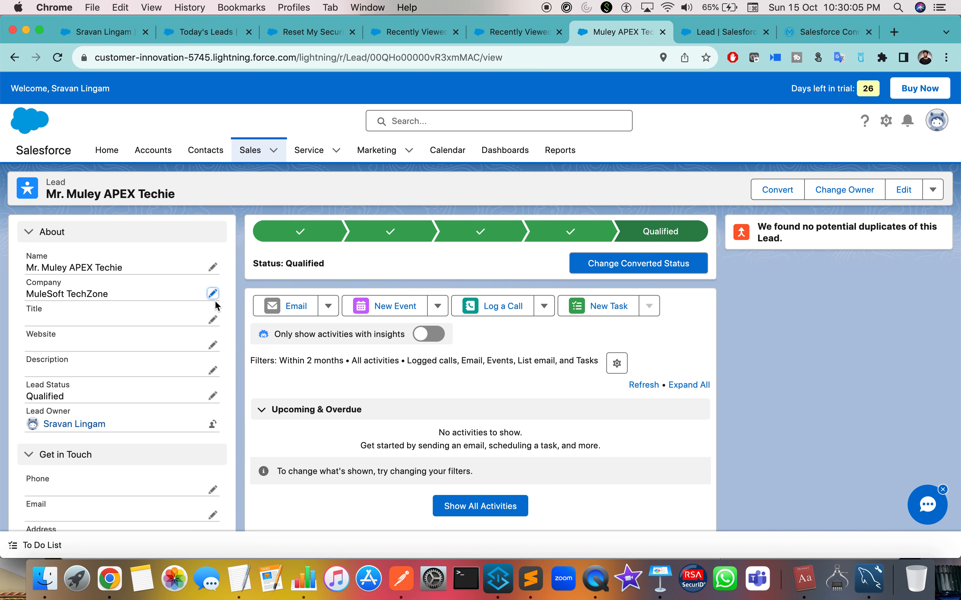
Start a new lead from the Leads list with salutation Mr.
{"action": "left_click", "coordinate": [250, 150]}
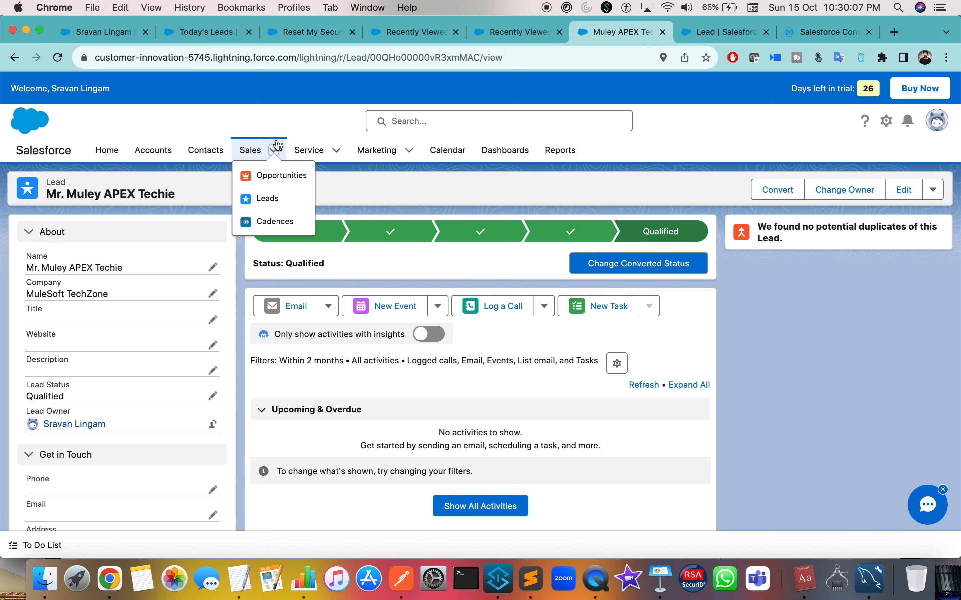
{"action": "left_click", "coordinate": [266, 198]}
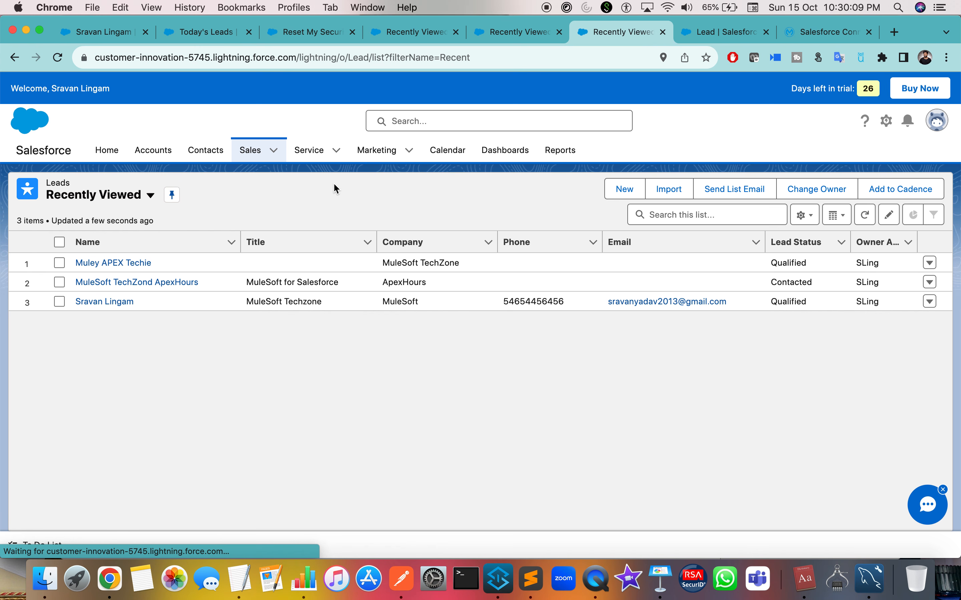
{"action": "left_click", "coordinate": [641, 190]}
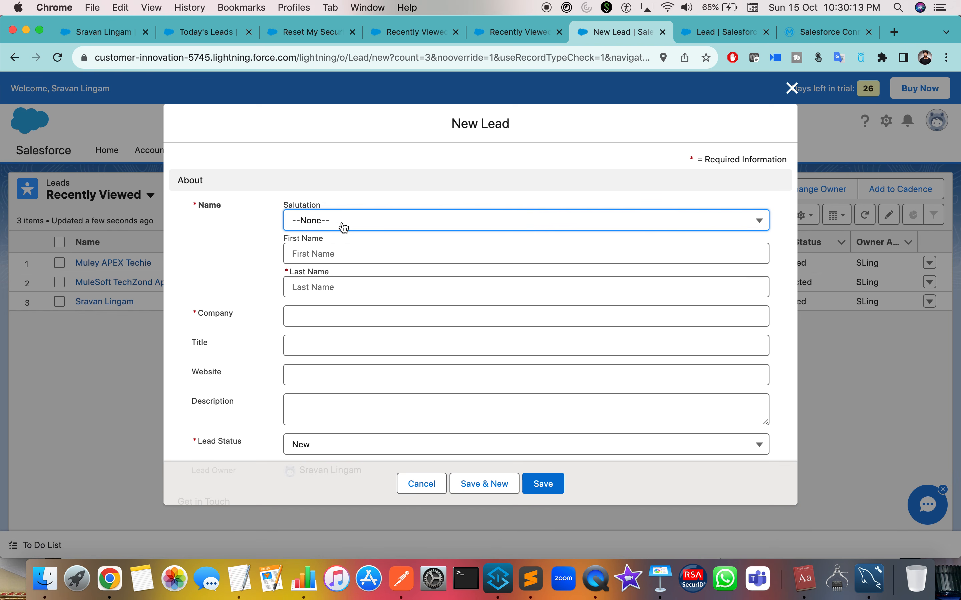
{"action": "left_click", "coordinate": [344, 227]}
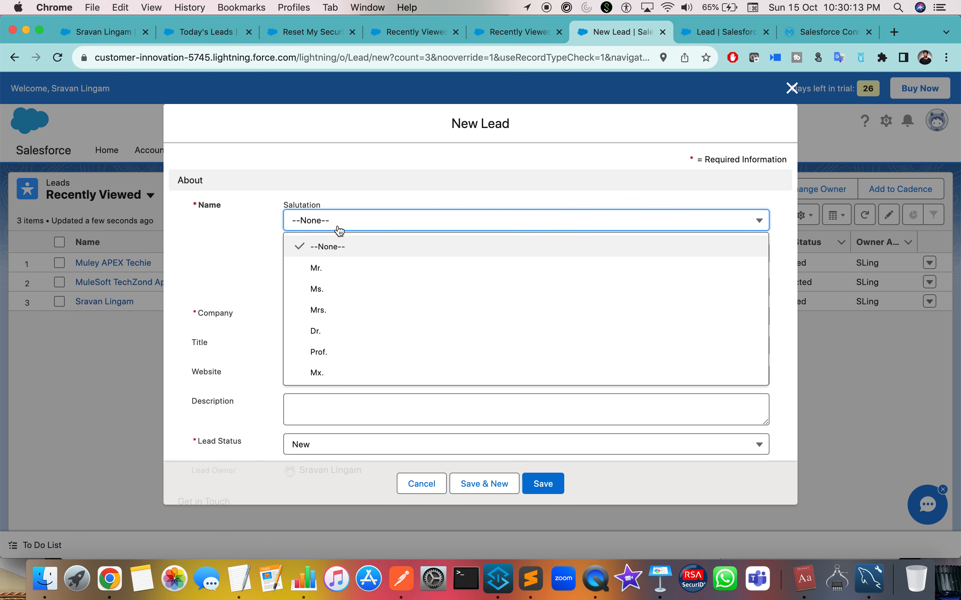
{"action": "left_click", "coordinate": [328, 265]}
Enter the lead's first name, last name, and company MuleSoft.
{"action": "left_click", "coordinate": [316, 274]}
{"action": "type", "text": "Sravan"}
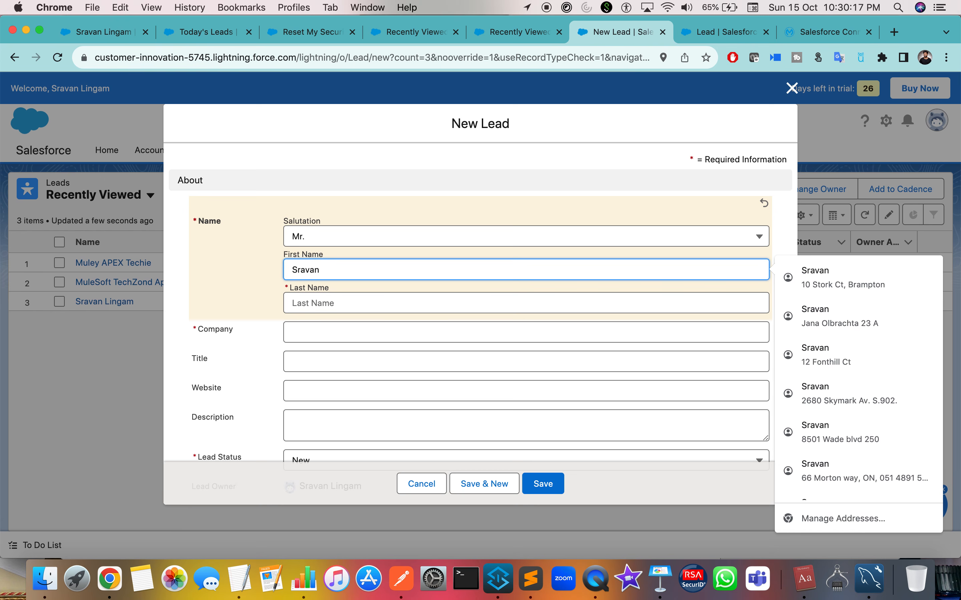
{"action": "key", "text": "Tab"}
{"action": "type", "text": "L"}
{"action": "key", "text": "Tab"}
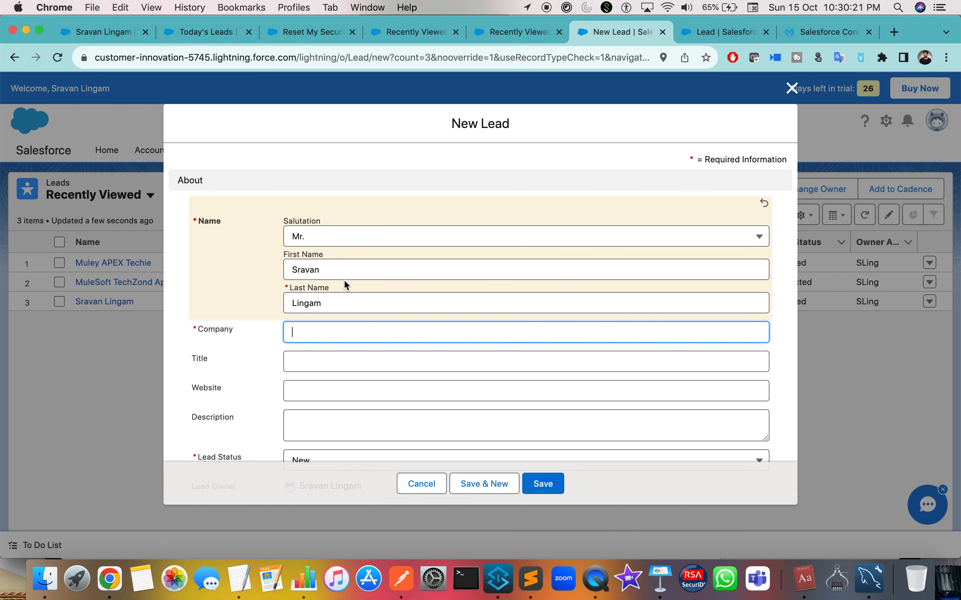
{"action": "type", "text": "MuleSoft Te"}
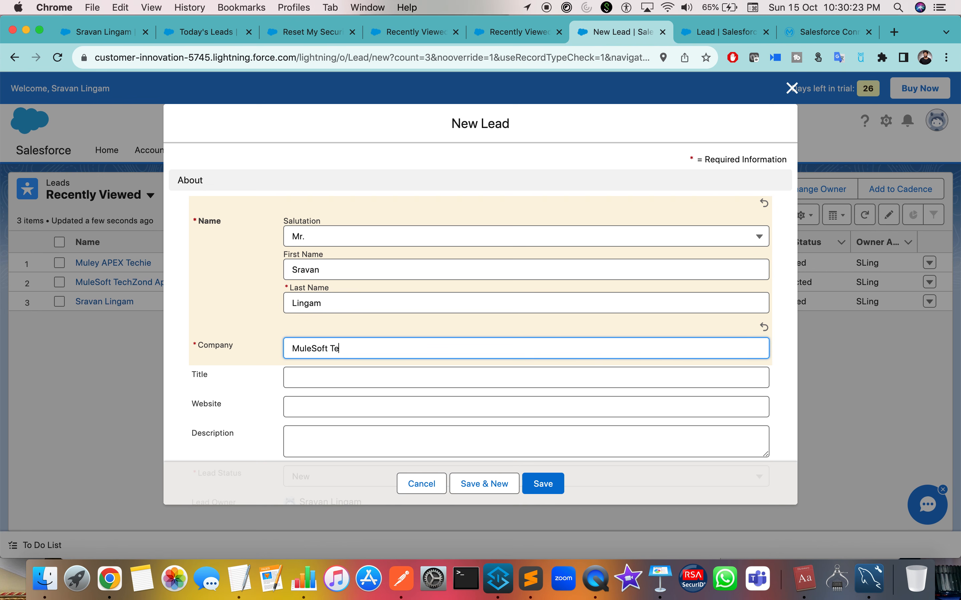
Set the lead title to 'MuleSoft for Salesforce' and start the website field.
{"action": "scroll", "coordinate": [344, 281], "scroll_direction": "down", "scroll_amount": 3}
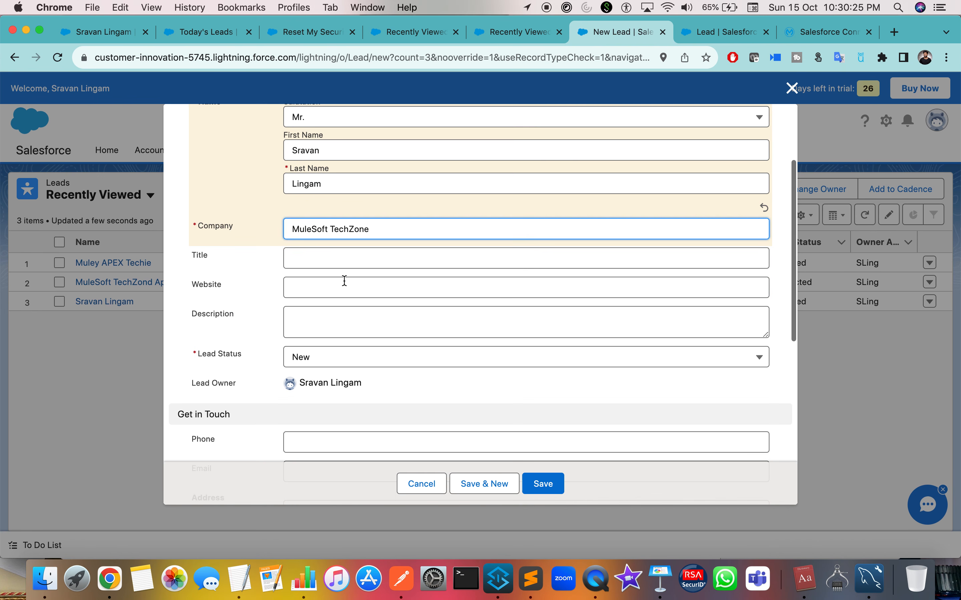
{"action": "left_click", "coordinate": [329, 265]}
{"action": "type", "text": "Salesforce"}
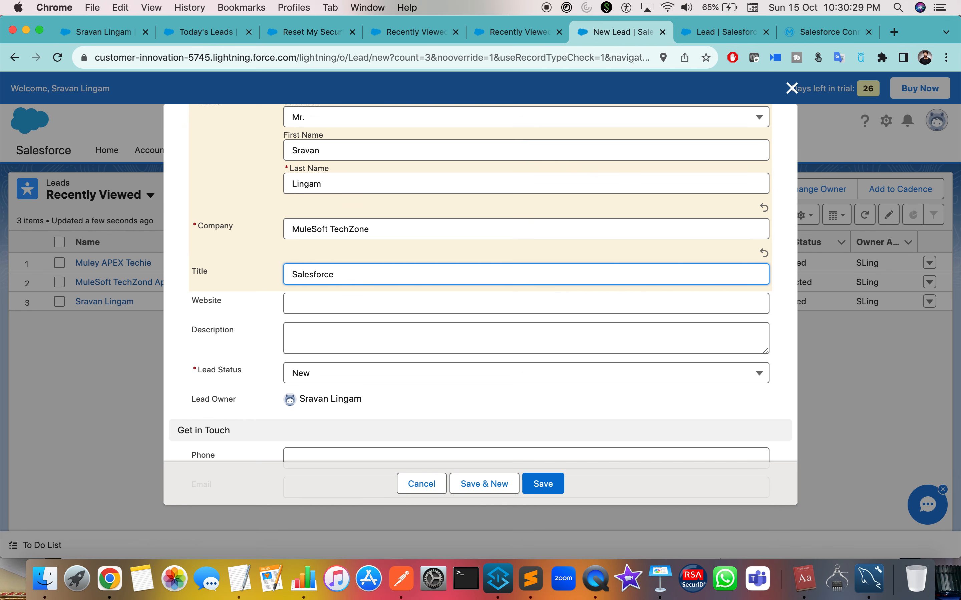
{"action": "type", "text": "MuleSoft for "}
{"action": "type", "text": "Salesforce"}
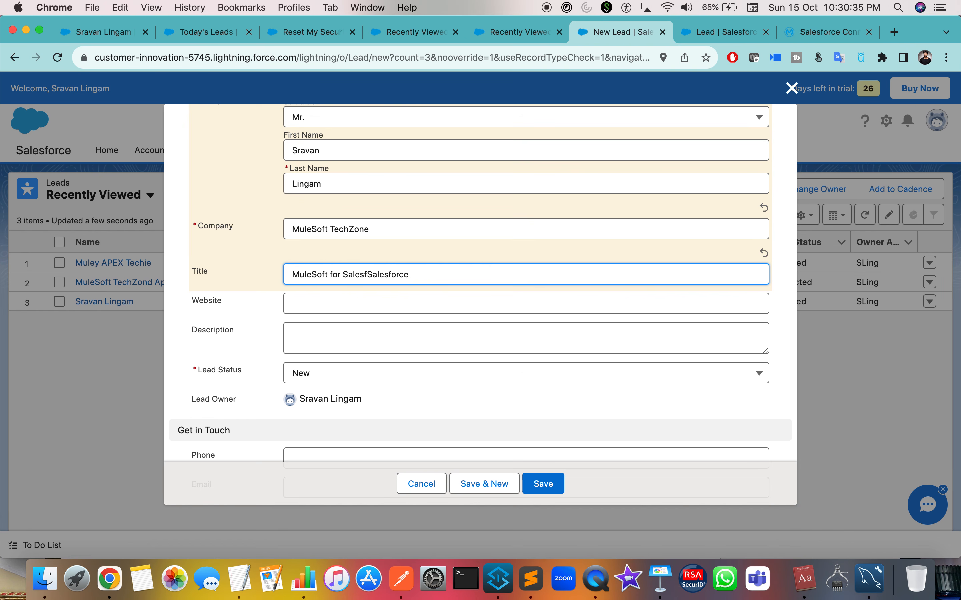
{"action": "key", "text": "shift+super+Right"}
{"action": "key", "text": "BackSpace"}
{"action": "left_click", "coordinate": [358, 304]}
{"action": "type", "text": "www.sravanlingam.com"}
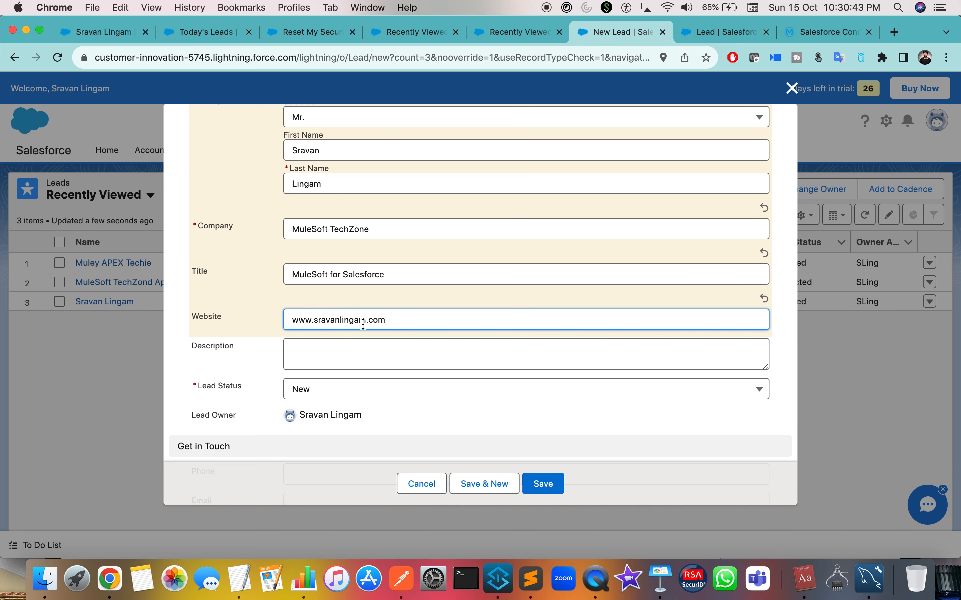
Set Lead Status to Qualified and enter the lead's phone number and e-mail.
{"action": "scroll", "coordinate": [363, 325], "scroll_direction": "down", "scroll_amount": 4}
{"action": "left_click", "coordinate": [356, 302]}
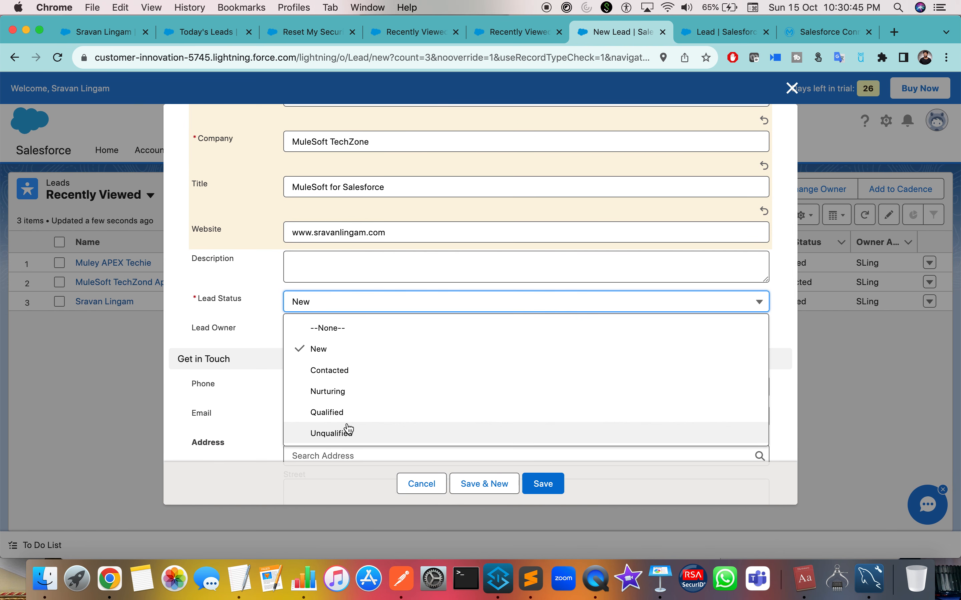
{"action": "left_click", "coordinate": [351, 413]}
{"action": "scroll", "coordinate": [352, 416], "scroll_direction": "down", "scroll_amount": 3}
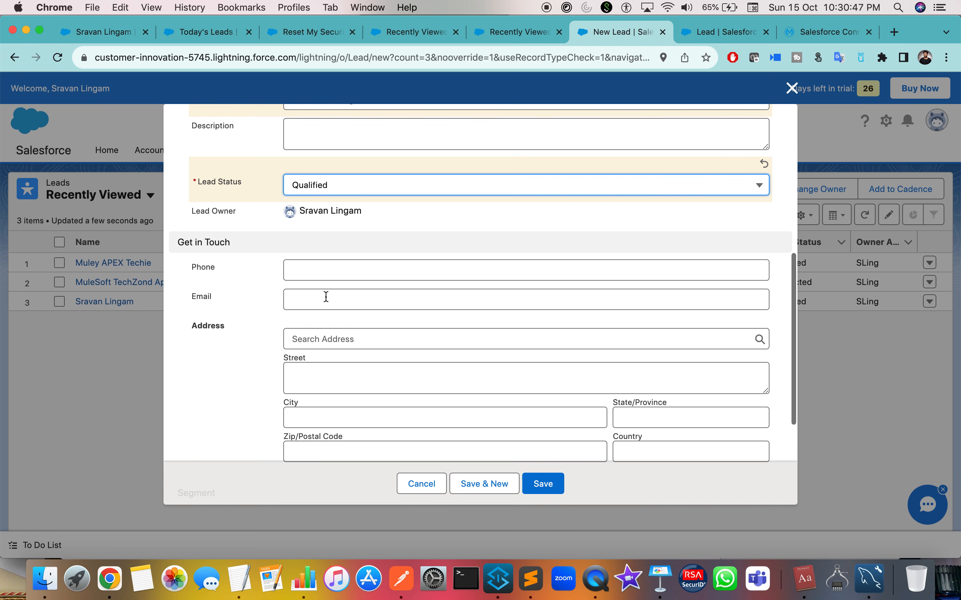
{"action": "left_click", "coordinate": [317, 271]}
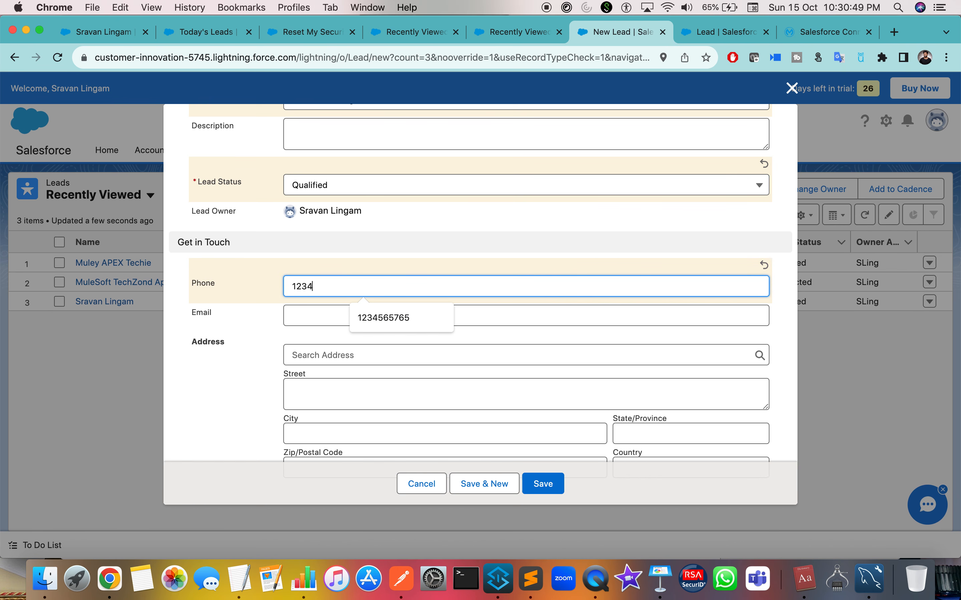
{"action": "left_click", "coordinate": [325, 315]}
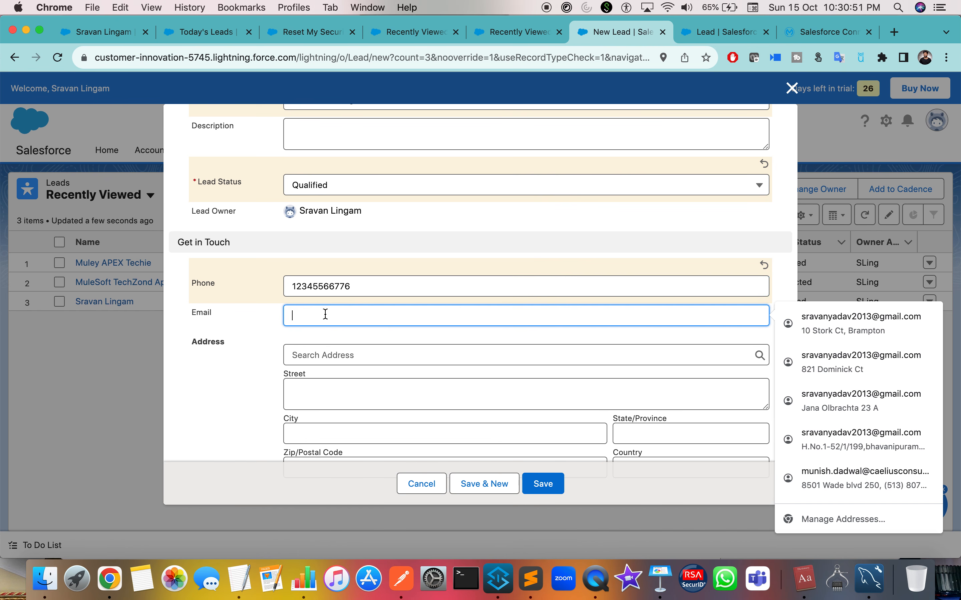
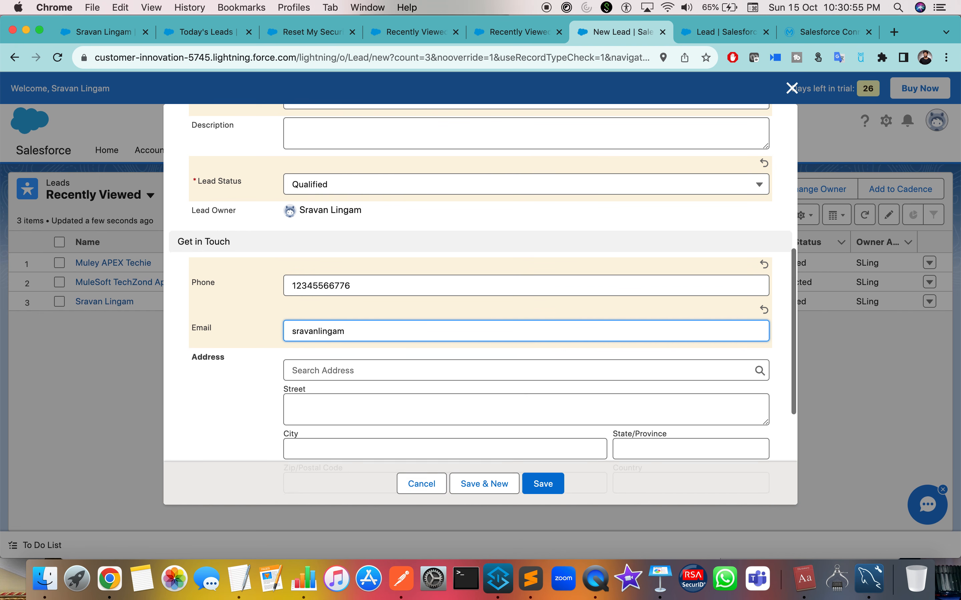
Fill the address from a search suggestion and set number of employees to 12.
{"action": "scroll", "coordinate": [318, 313], "scroll_direction": "down", "scroll_amount": 3}
{"action": "left_click", "coordinate": [319, 296]}
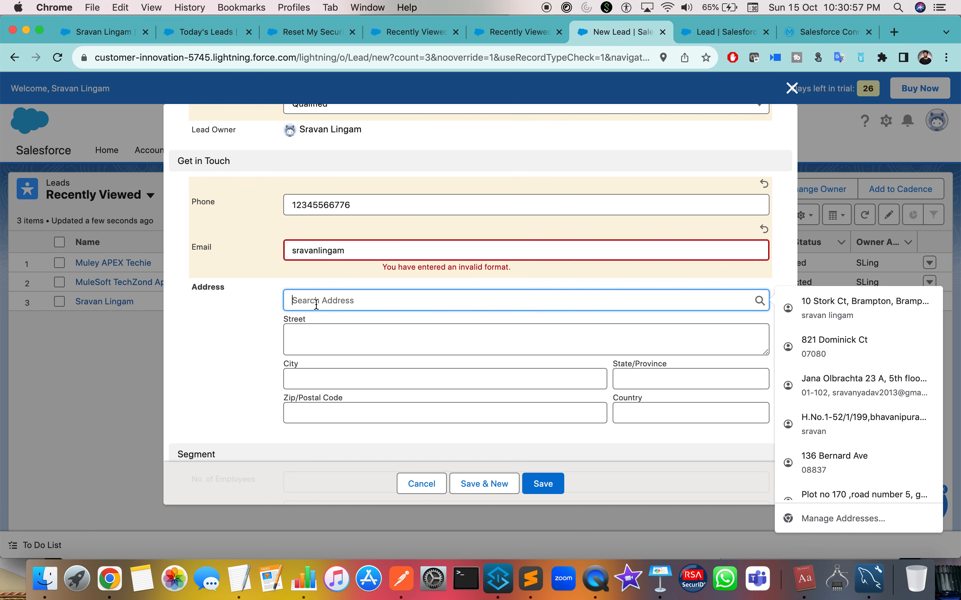
{"action": "type", "text": "123121231"}
{"action": "left_click", "coordinate": [349, 340]}
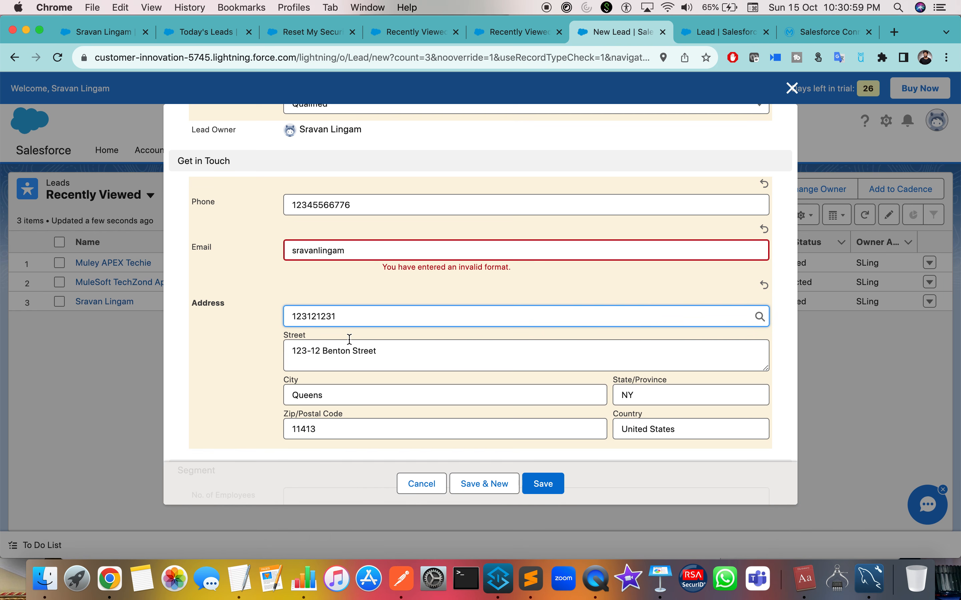
{"action": "scroll", "coordinate": [347, 399], "scroll_direction": "down", "scroll_amount": 5}
{"action": "left_click", "coordinate": [298, 333]}
{"action": "type", "text": "123"}
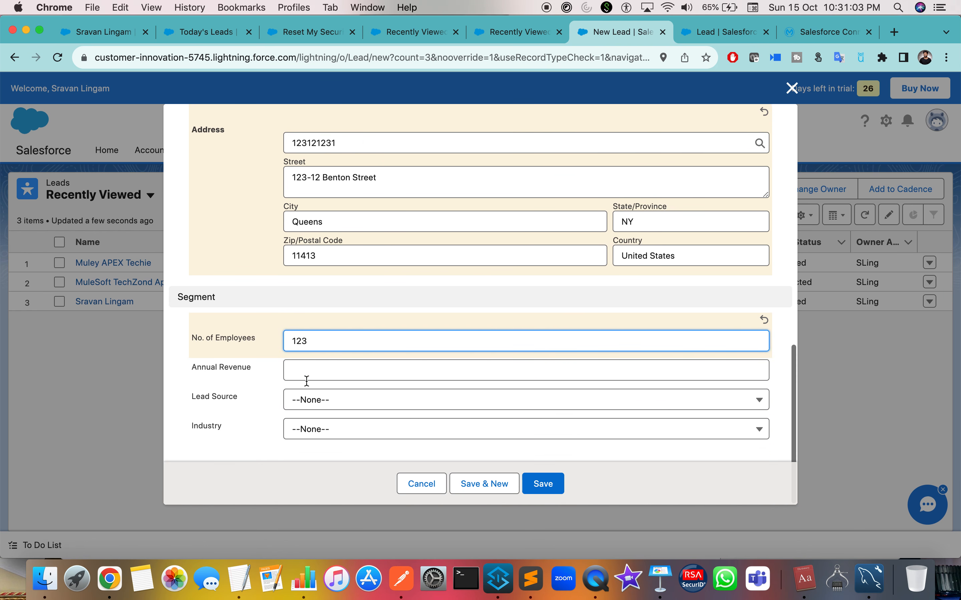
{"action": "scroll", "coordinate": [501, 377], "scroll_direction": "up", "scroll_amount": 10}
{"action": "scroll", "coordinate": [504, 379], "scroll_direction": "down", "scroll_amount": 8}
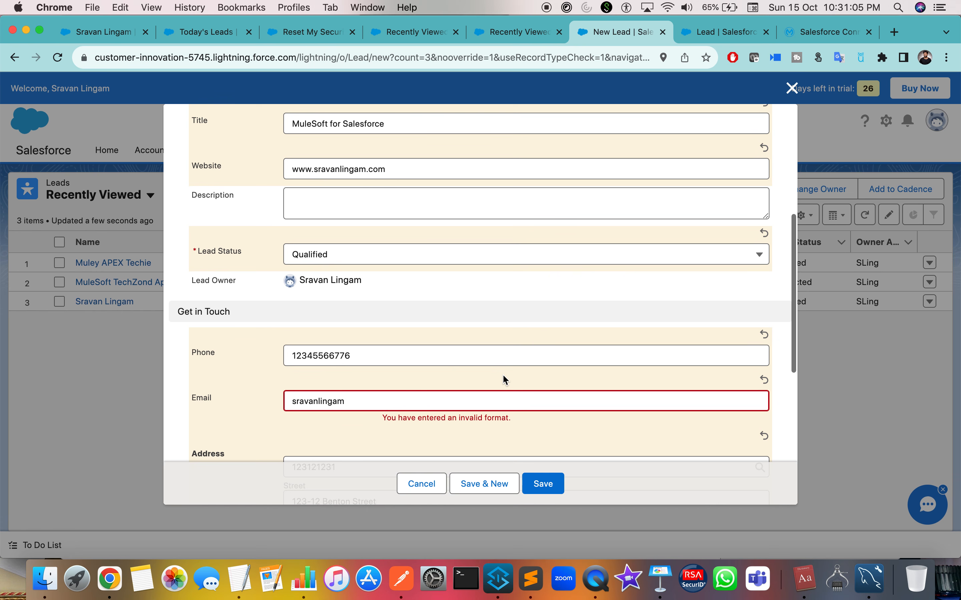
Amend the e-mail address and try saving, dismissing the resulting error summary.
{"action": "left_click", "coordinate": [416, 400]}
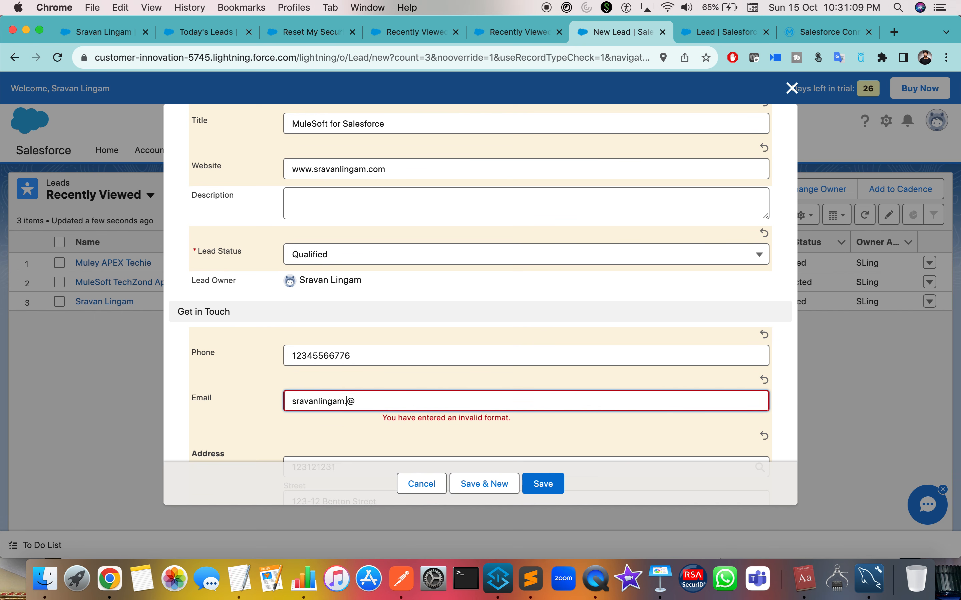
{"action": "left_click", "coordinate": [543, 484]}
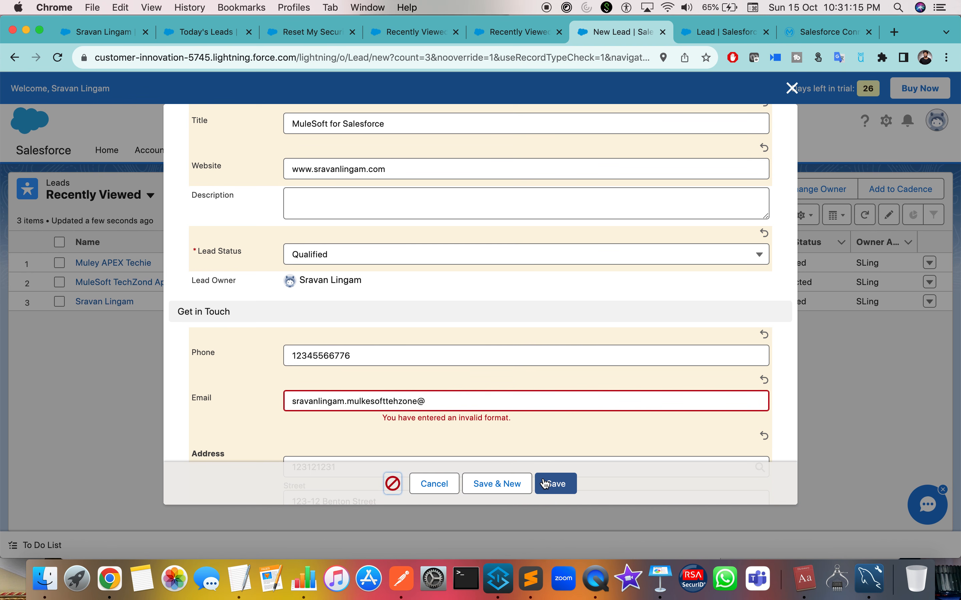
{"action": "scroll", "coordinate": [489, 398], "scroll_direction": "down", "scroll_amount": 10}
{"action": "scroll", "coordinate": [484, 383], "scroll_direction": "up", "scroll_amount": 15}
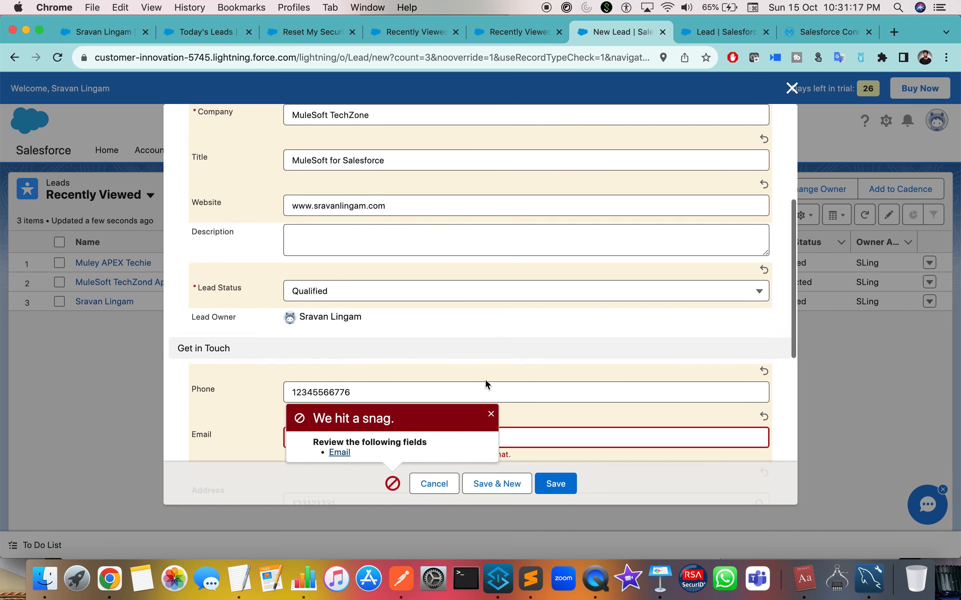
{"action": "left_click", "coordinate": [491, 414]}
Retype the @ in the e-mail address and save the new lead.
{"action": "scroll", "coordinate": [491, 417], "scroll_direction": "down", "scroll_amount": 8}
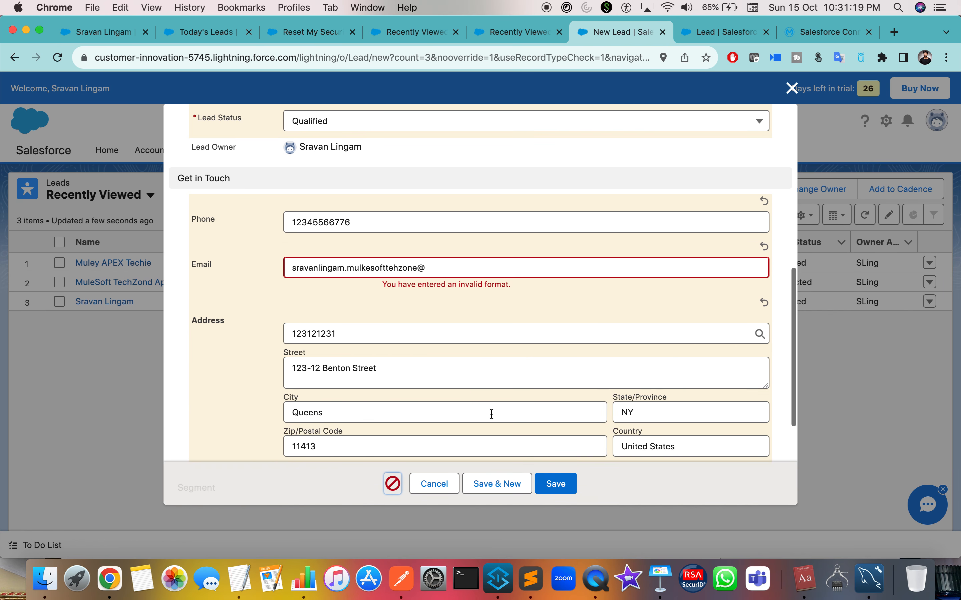
{"action": "left_click", "coordinate": [437, 271]}
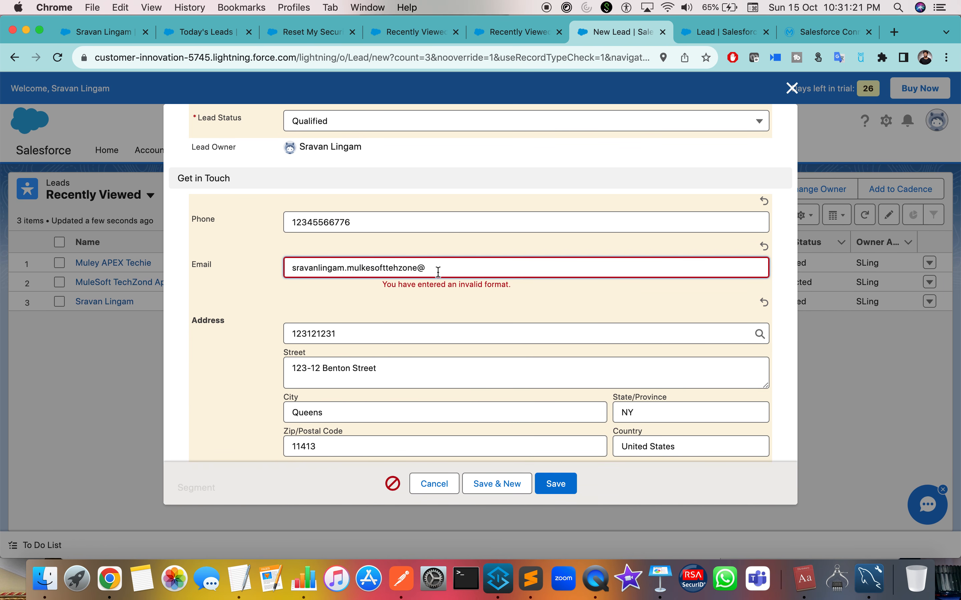
{"action": "key", "text": "BackSpace"}
{"action": "type", "text": "@"}
{"action": "scroll", "coordinate": [557, 455], "scroll_direction": "down", "scroll_amount": 2}
{"action": "left_click", "coordinate": [557, 485]}
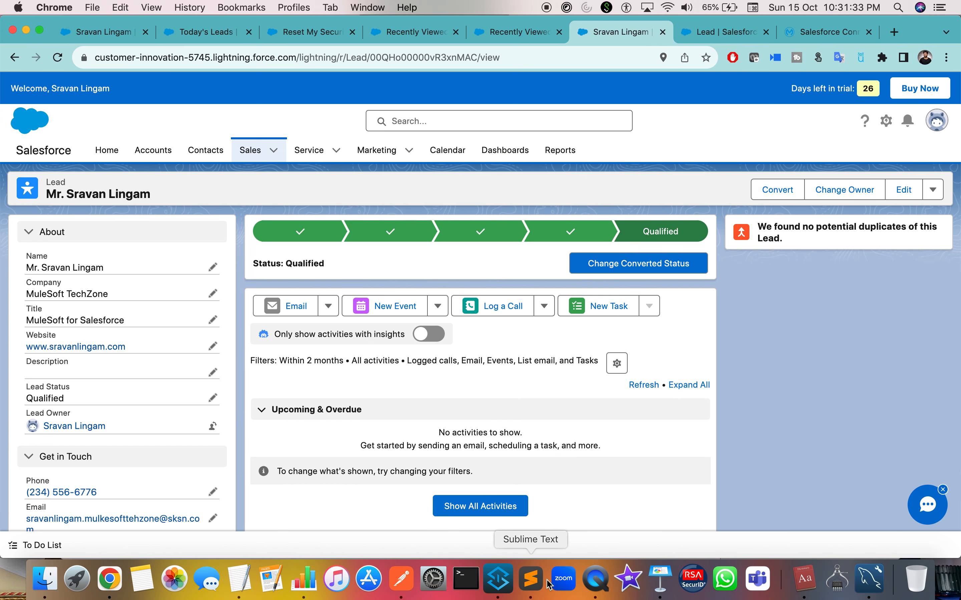
Rerun the SalesforceLeads query and inspect the Name and Status values of rows 2 and 3.
{"action": "left_click", "coordinate": [881, 583]}
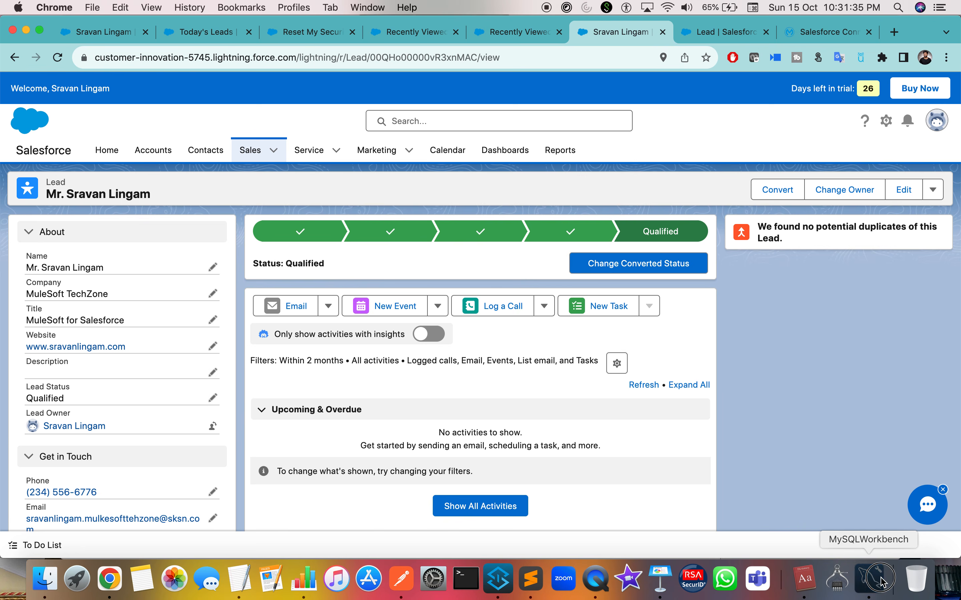
{"action": "left_click", "coordinate": [334, 129]}
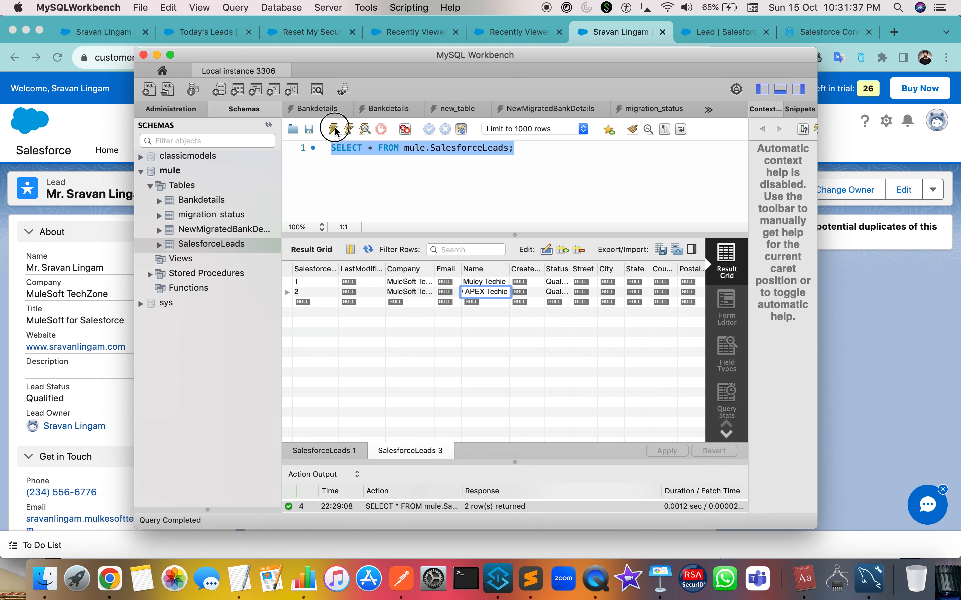
{"action": "left_click", "coordinate": [424, 301]}
{"action": "double_click", "coordinate": [478, 294]}
{"action": "left_click", "coordinate": [479, 302]}
{"action": "double_click", "coordinate": [478, 302]}
{"action": "key", "text": "Right"}
{"action": "scroll", "coordinate": [417, 297], "scroll_direction": "right", "scroll_amount": 2}
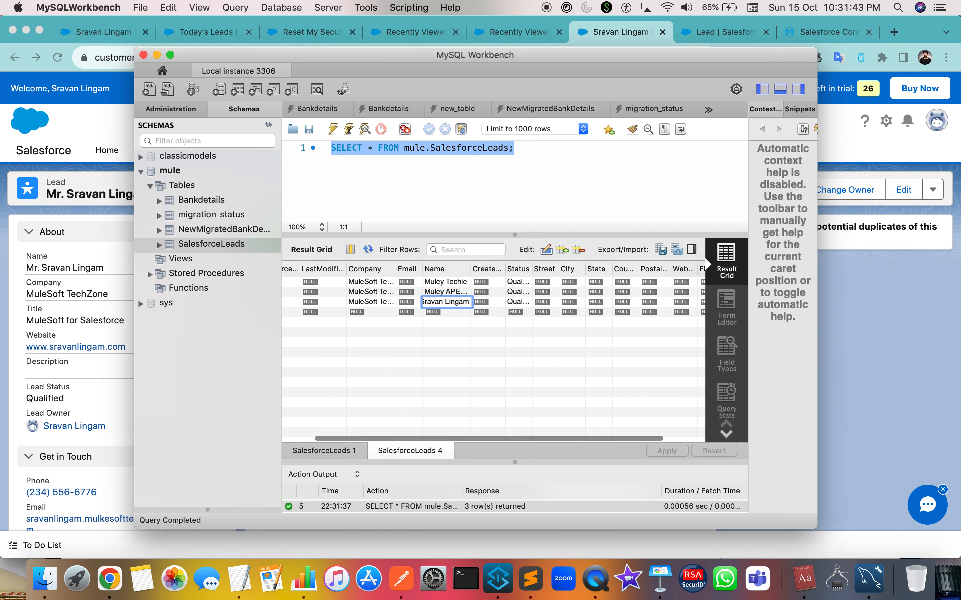
{"action": "left_click", "coordinate": [367, 291]}
{"action": "left_click", "coordinate": [441, 291]}
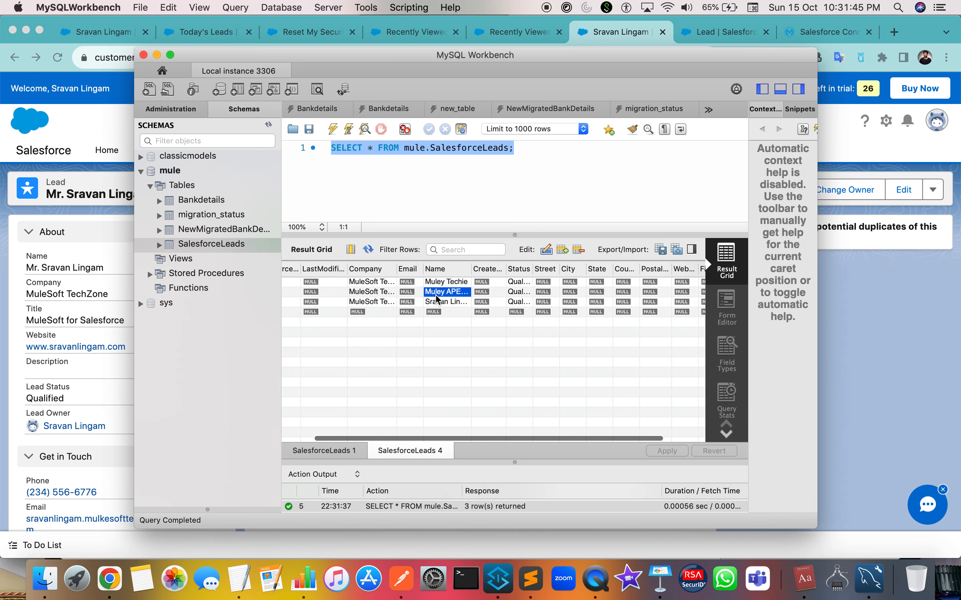
{"action": "left_click", "coordinate": [517, 293]}
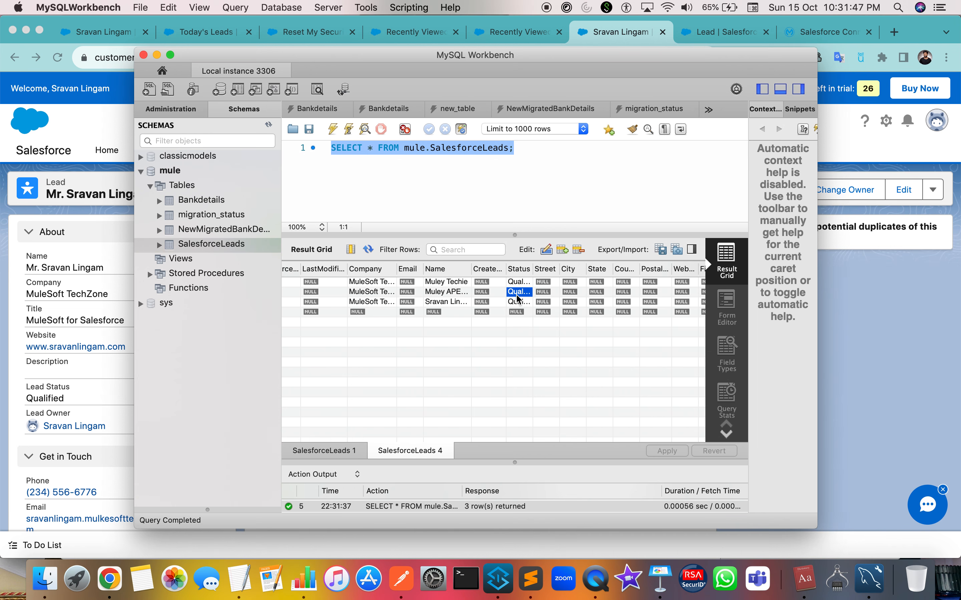
{"action": "double_click", "coordinate": [517, 294]}
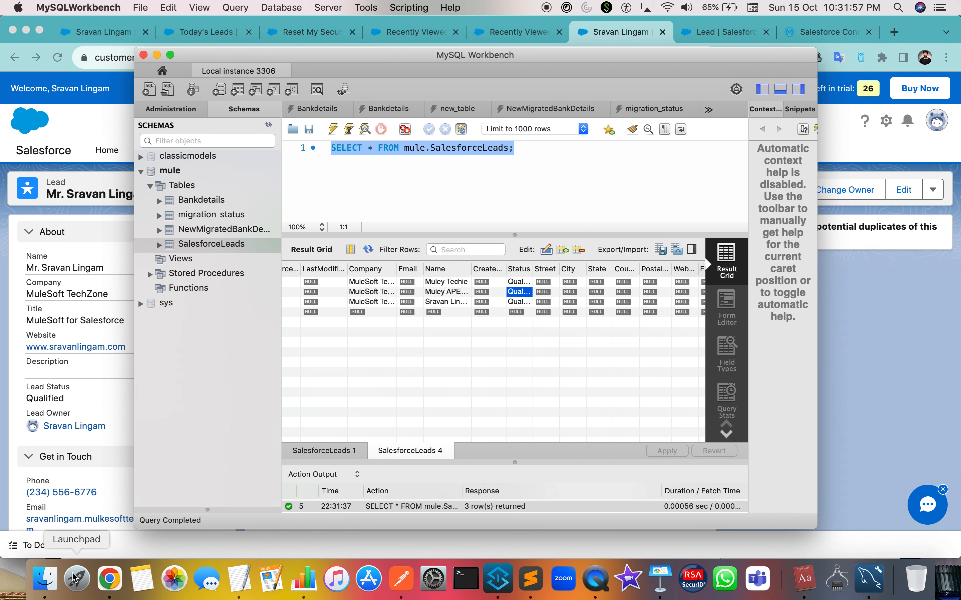
Open SalesforceLeads.csv in Numbers, review it, then close both Numbers spreadsheets.
{"action": "left_click", "coordinate": [51, 581]}
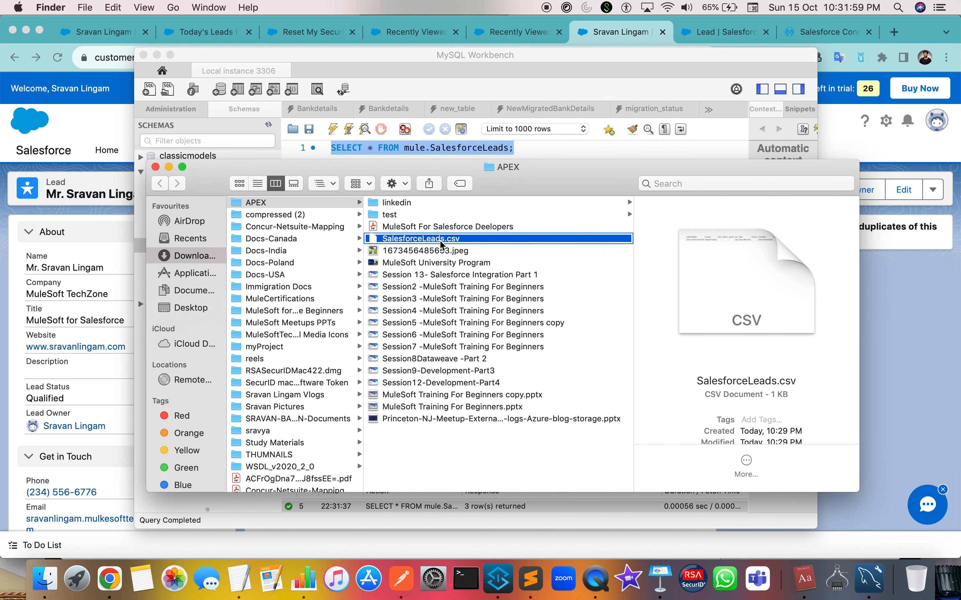
{"action": "right_click", "coordinate": [439, 239]}
{"action": "mouse_move", "coordinate": [497, 259]}
{"action": "left_click", "coordinate": [679, 255]}
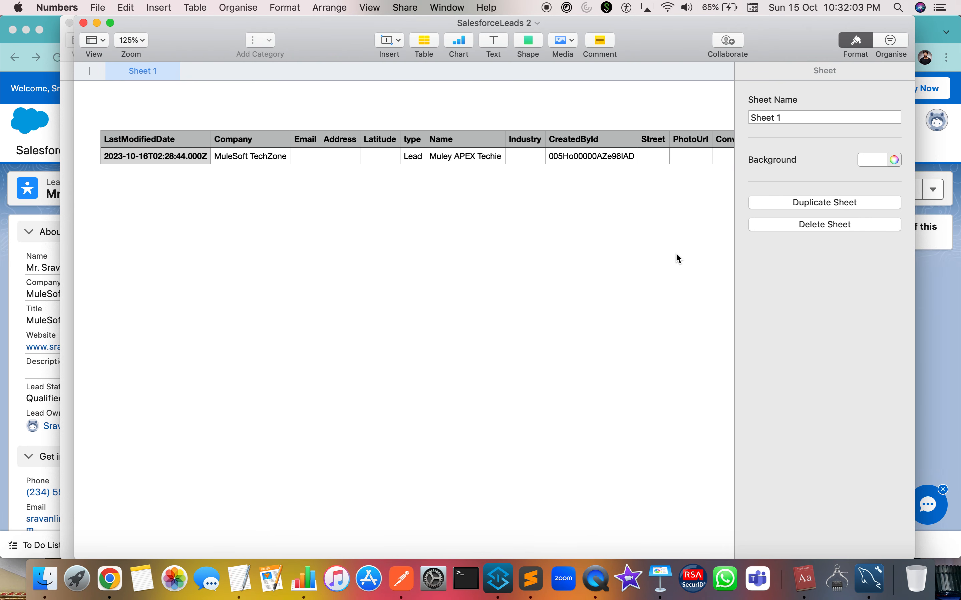
{"action": "scroll", "coordinate": [411, 171], "scroll_direction": "right", "scroll_amount": 10}
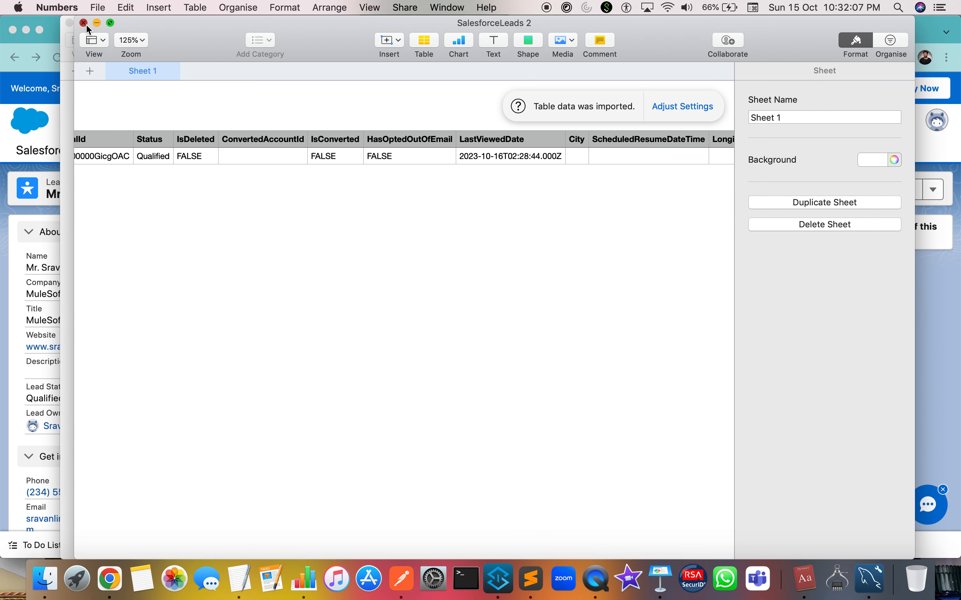
{"action": "left_click", "coordinate": [84, 23]}
{"action": "left_click", "coordinate": [69, 23]}
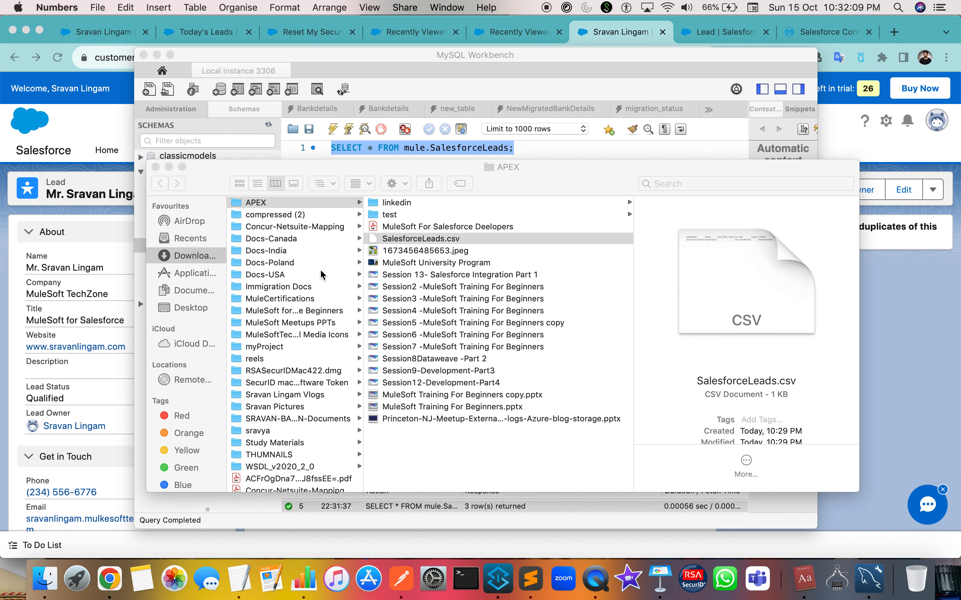
Close MySQL Workbench and the APEX folder window.
{"action": "left_click", "coordinate": [144, 55]}
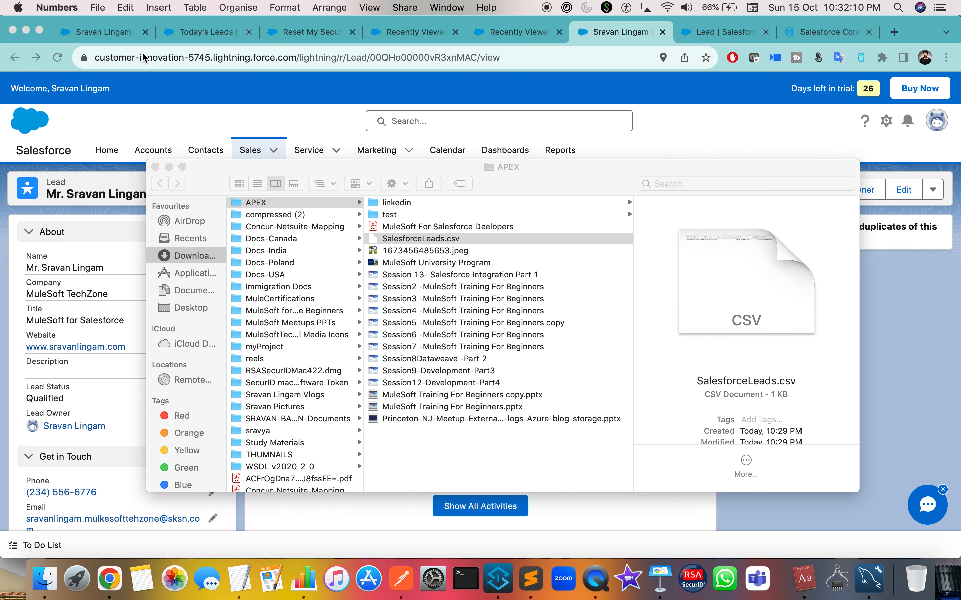
{"action": "left_click", "coordinate": [155, 167]}
{"action": "scroll", "coordinate": [190, 448], "scroll_direction": "down", "scroll_amount": 2}
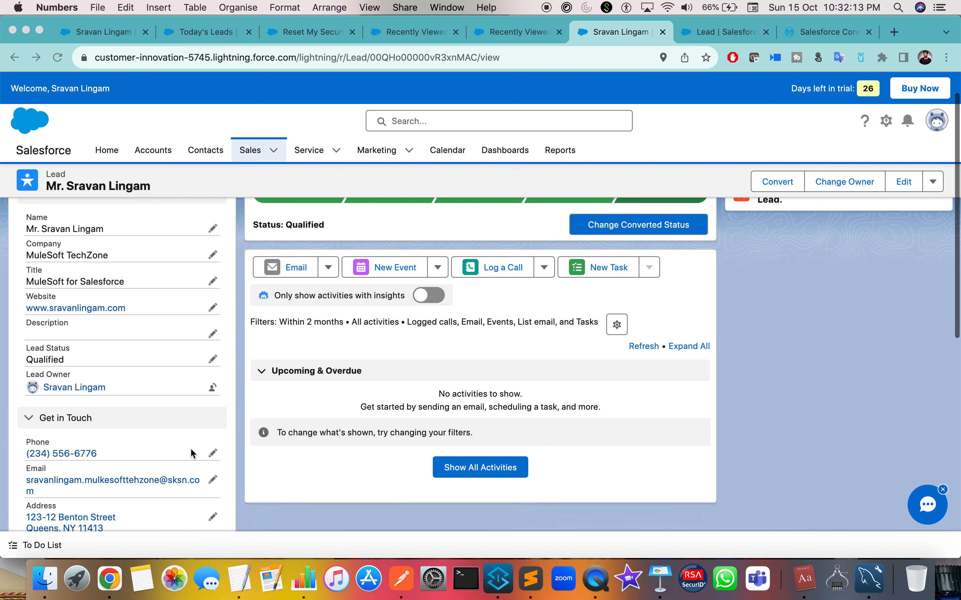
{"action": "left_click", "coordinate": [211, 455]}
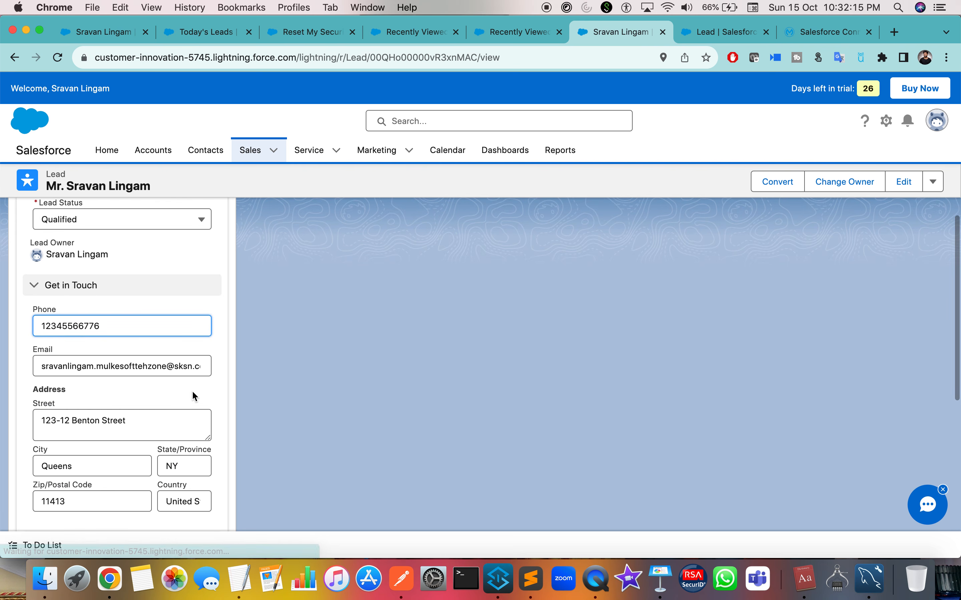
Edit the lead's phone number and save the Salesforce record.
{"action": "type", "text": "asdad"}
{"action": "scroll", "coordinate": [133, 330], "scroll_direction": "down", "scroll_amount": 3}
{"action": "key", "text": "BackSpace"}
{"action": "key", "text": "BackSpace"}
{"action": "key", "text": "BackSpace"}
{"action": "key", "text": "BackSpace"}
{"action": "key", "text": "BackSpace"}
{"action": "key", "text": "BackSpace"}
{"action": "key", "text": "BackSpace"}
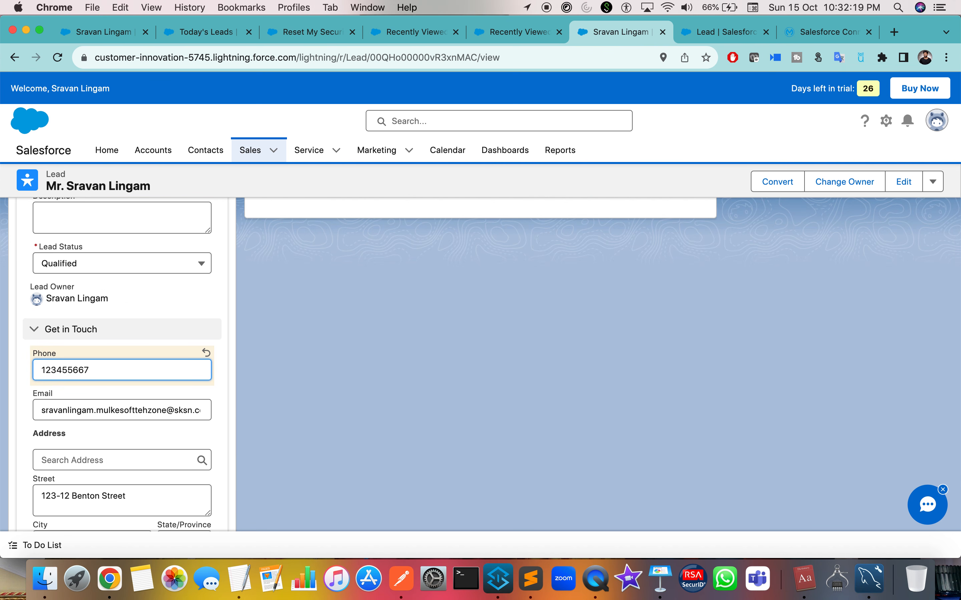
{"action": "scroll", "coordinate": [116, 364], "scroll_direction": "down", "scroll_amount": 15}
{"action": "left_click", "coordinate": [147, 444]}
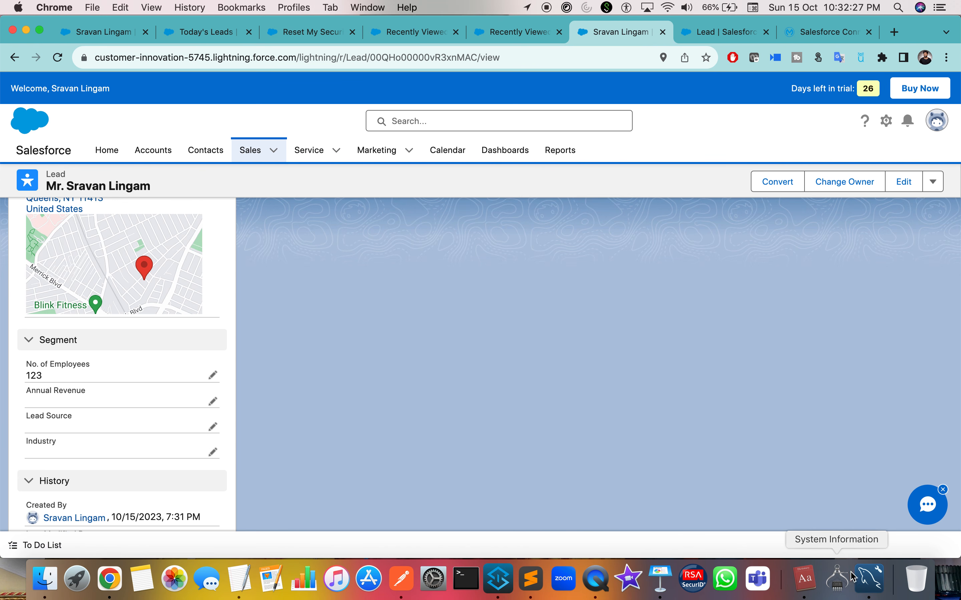
{"action": "left_click", "coordinate": [873, 589]}
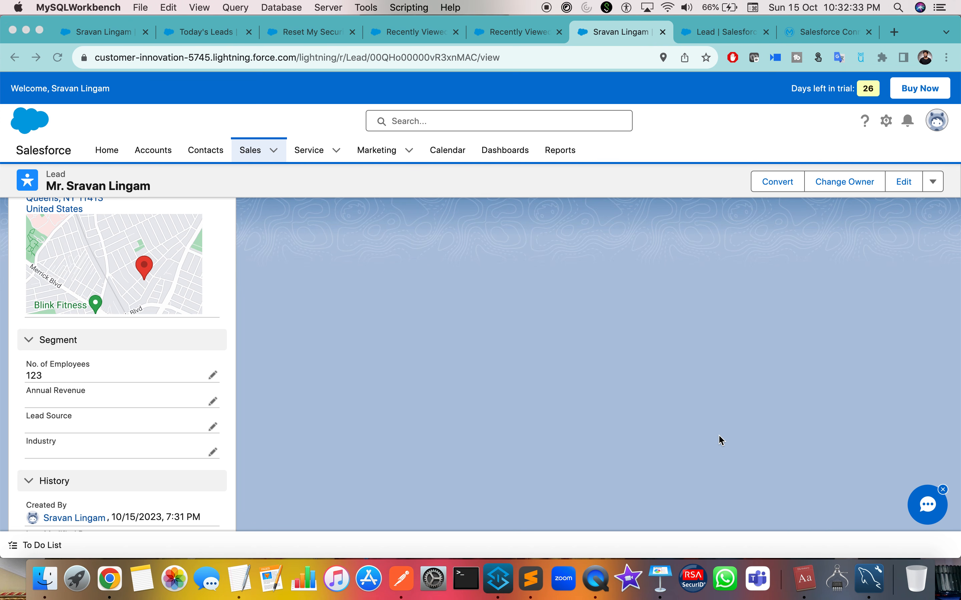
Resume the paused debug run in the Mule Debugger until the flow completes.
{"action": "key", "text": "ctrl+Right"}
{"action": "key", "text": "ctrl+Right"}
{"action": "key", "text": "ctrl+Right"}
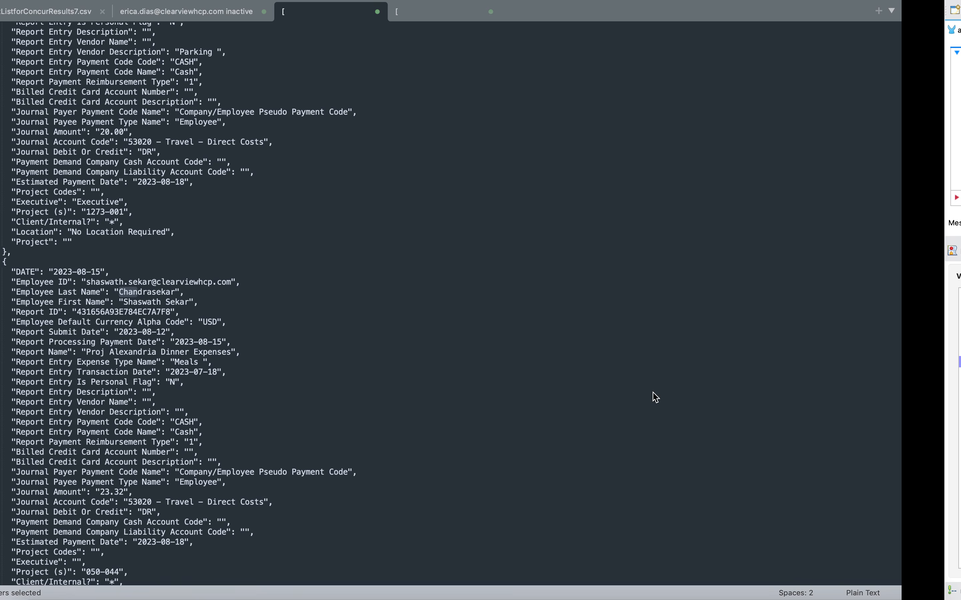
{"action": "key", "text": "ctrl+Left"}
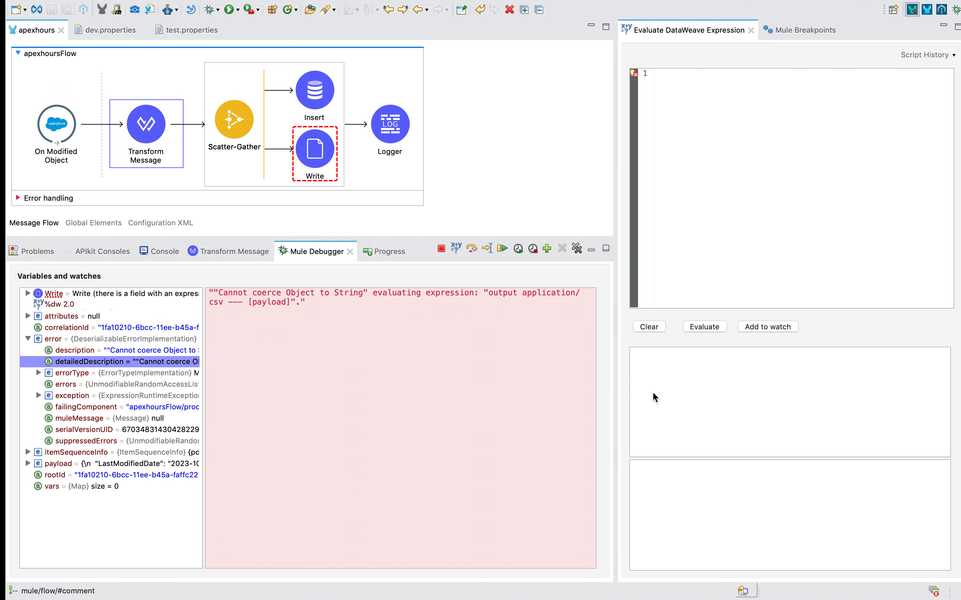
{"action": "left_click", "coordinate": [498, 249]}
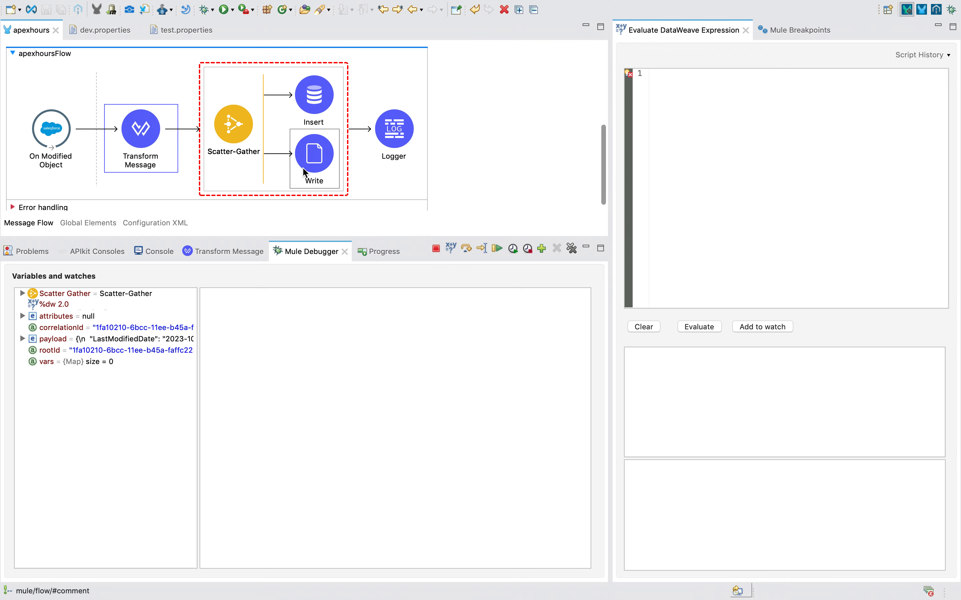
{"action": "left_click", "coordinate": [495, 251]}
{"action": "left_click", "coordinate": [308, 158]}
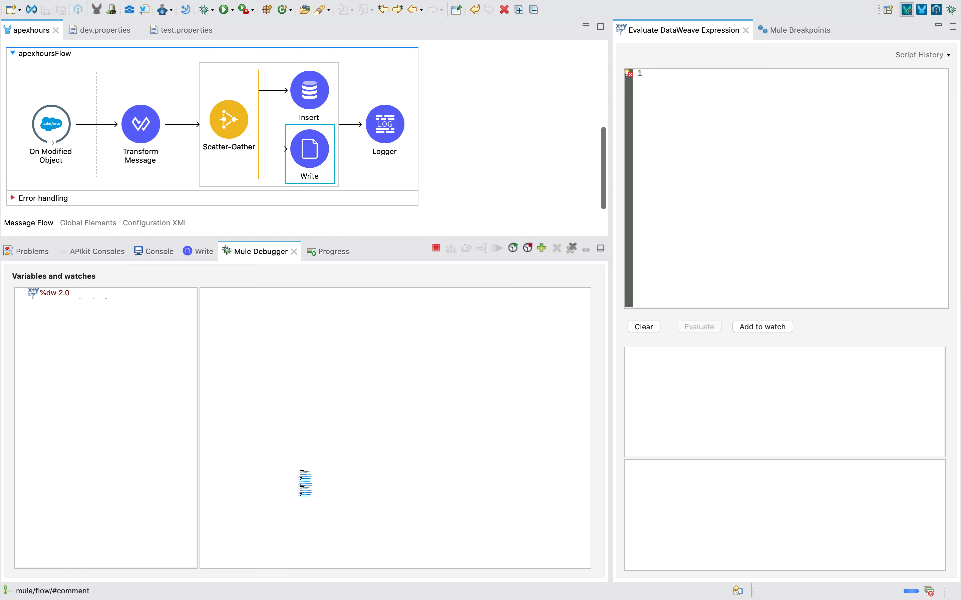
{"action": "left_click", "coordinate": [495, 251]}
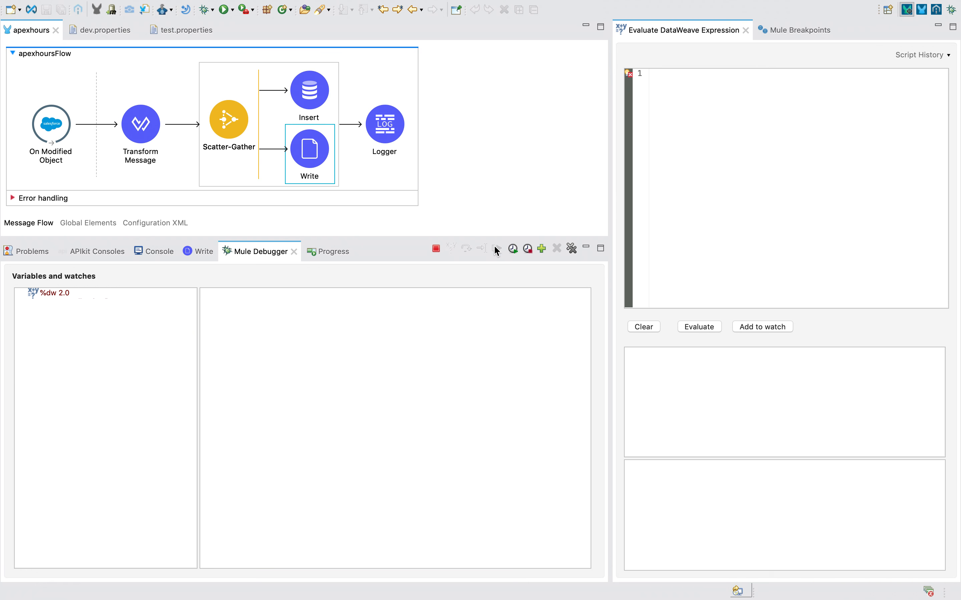
{"action": "left_click", "coordinate": [495, 251]}
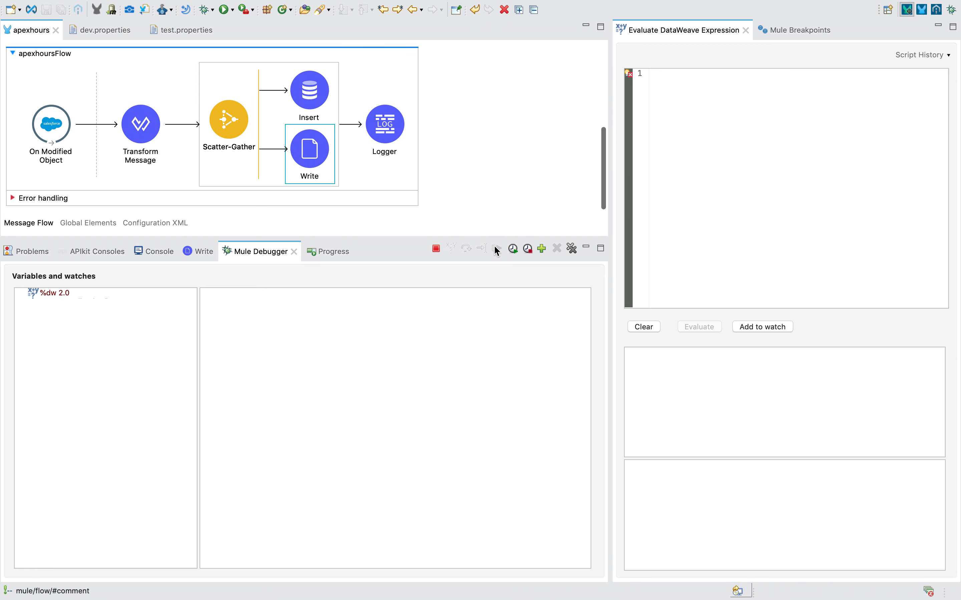
Change the Write connector's Write Mode from overwrite to APPEND.
{"action": "left_click", "coordinate": [315, 149]}
{"action": "left_click", "coordinate": [390, 467]}
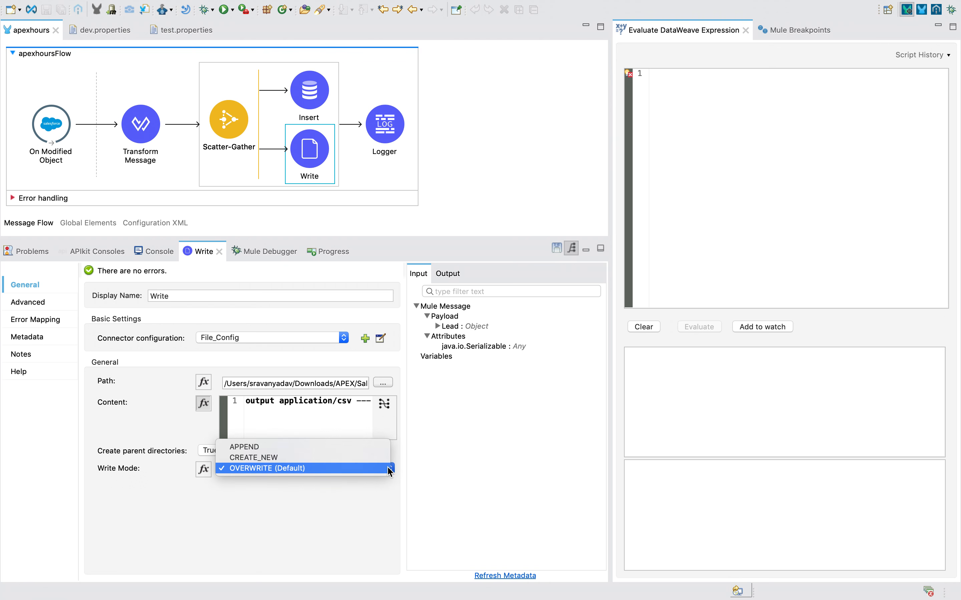
{"action": "left_click", "coordinate": [311, 444]}
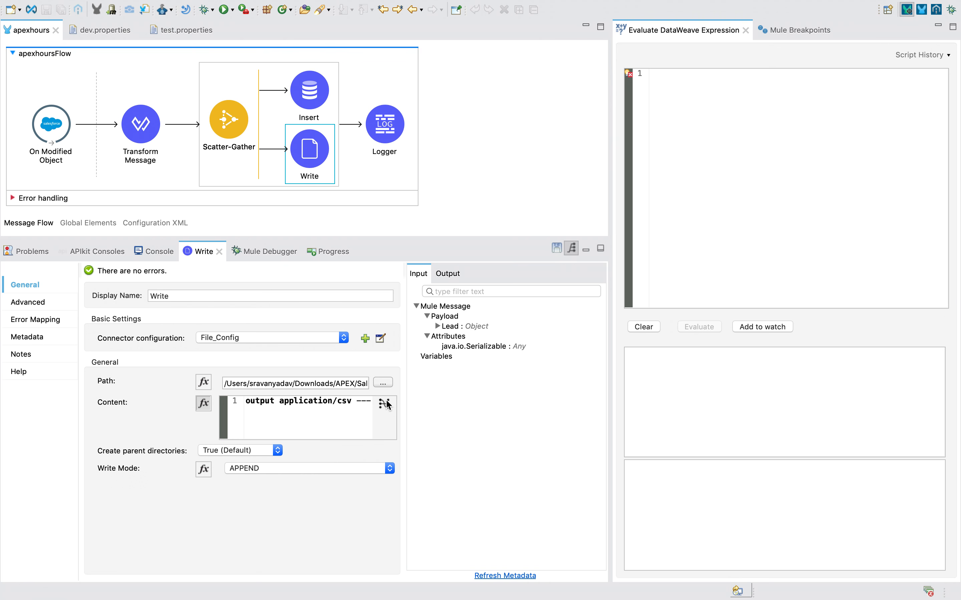
{"action": "left_click", "coordinate": [478, 159]}
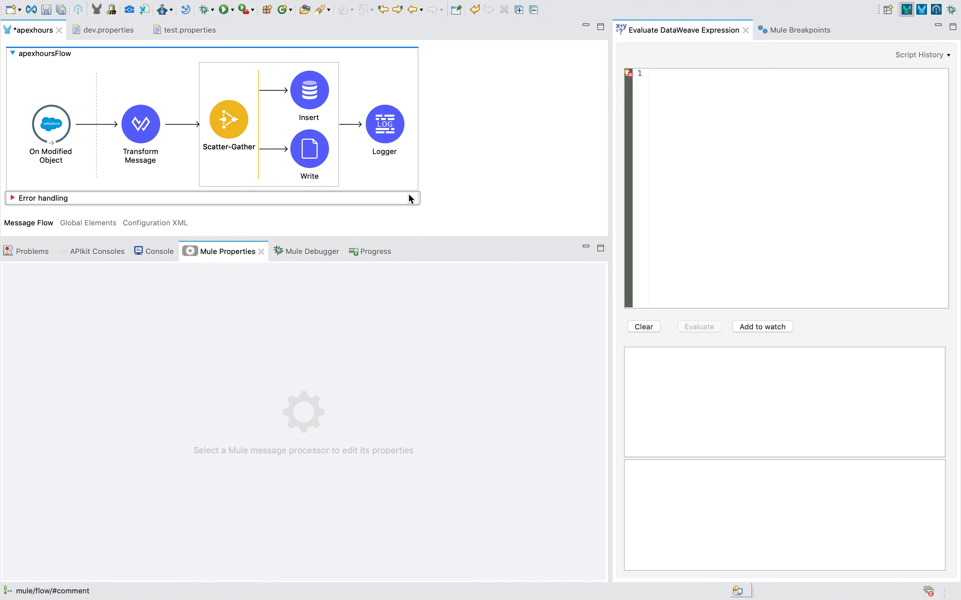
{"action": "left_click", "coordinate": [347, 197]}
Close Sublime Text's unsaved scratch files with Don't Save, cancelling the last prompt.
{"action": "key", "text": "ctrl+Left"}
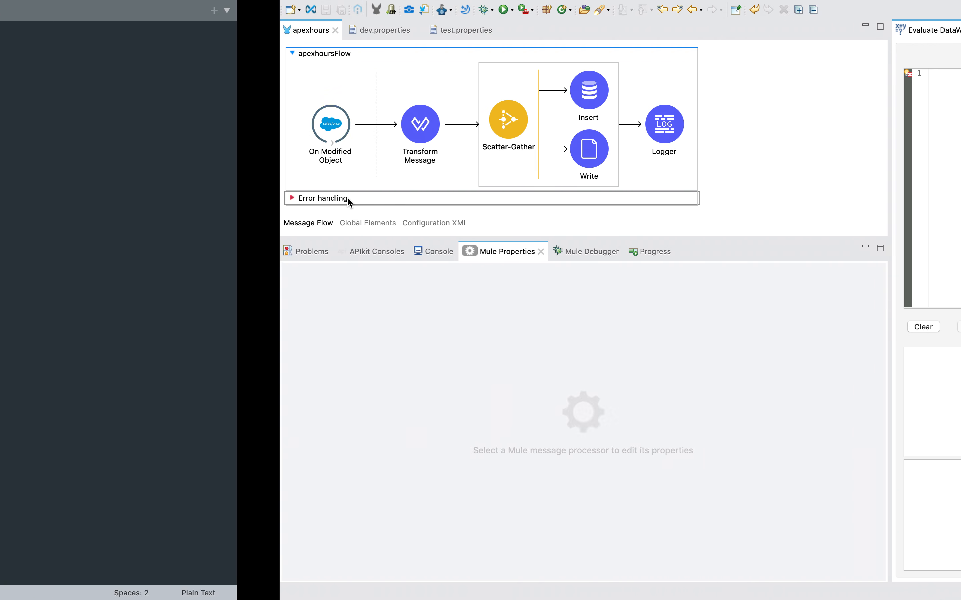
{"action": "left_click", "coordinate": [456, 13]}
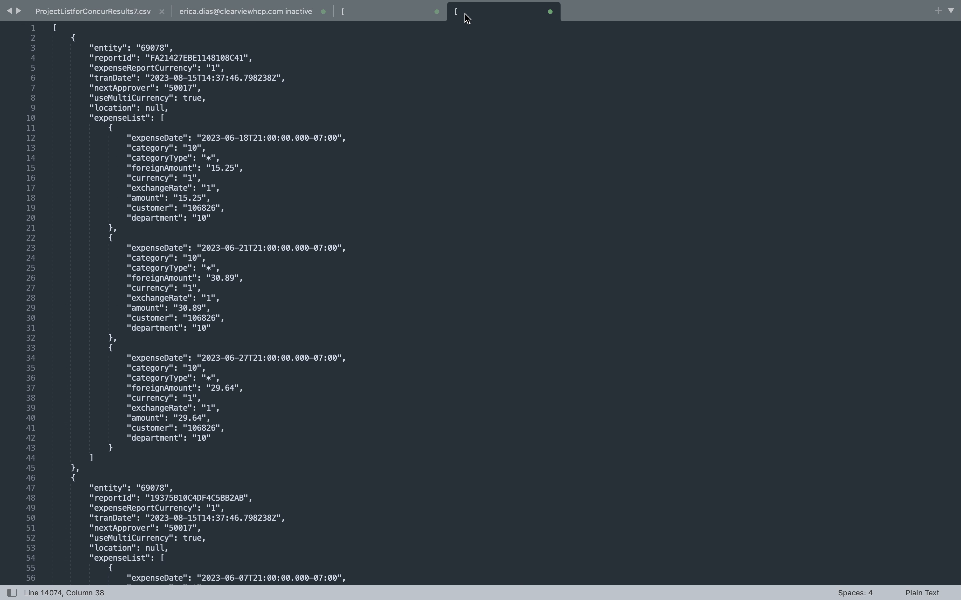
{"action": "key", "text": "super+p"}
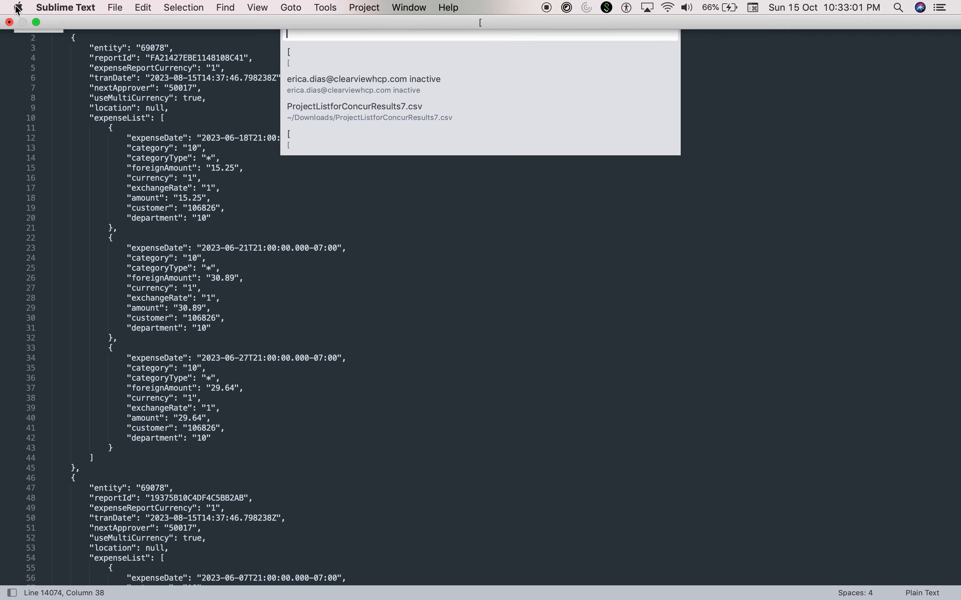
{"action": "left_click", "coordinate": [9, 22]}
{"action": "left_click", "coordinate": [459, 96]}
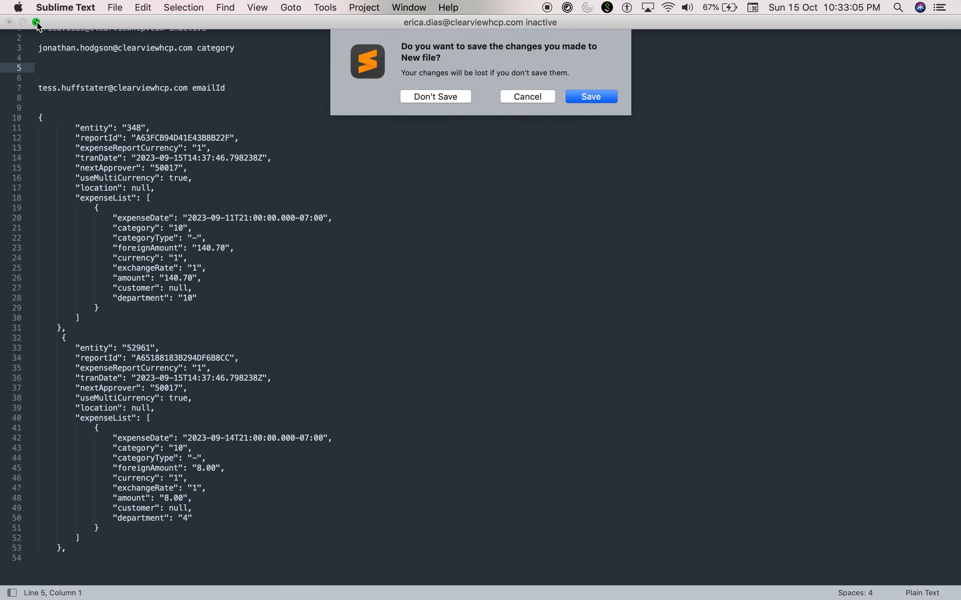
{"action": "left_click", "coordinate": [439, 97]}
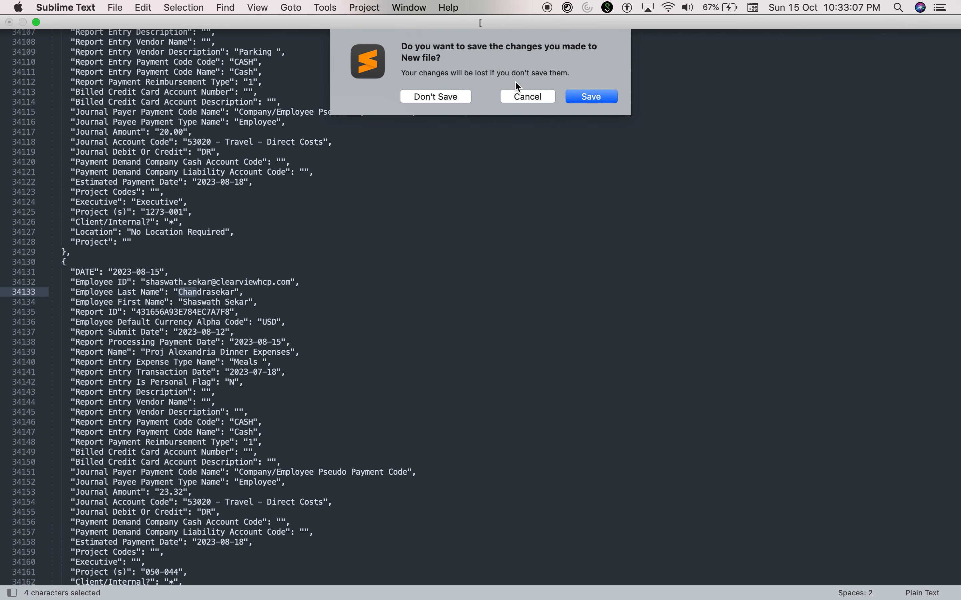
{"action": "key", "text": "ctrl+Left"}
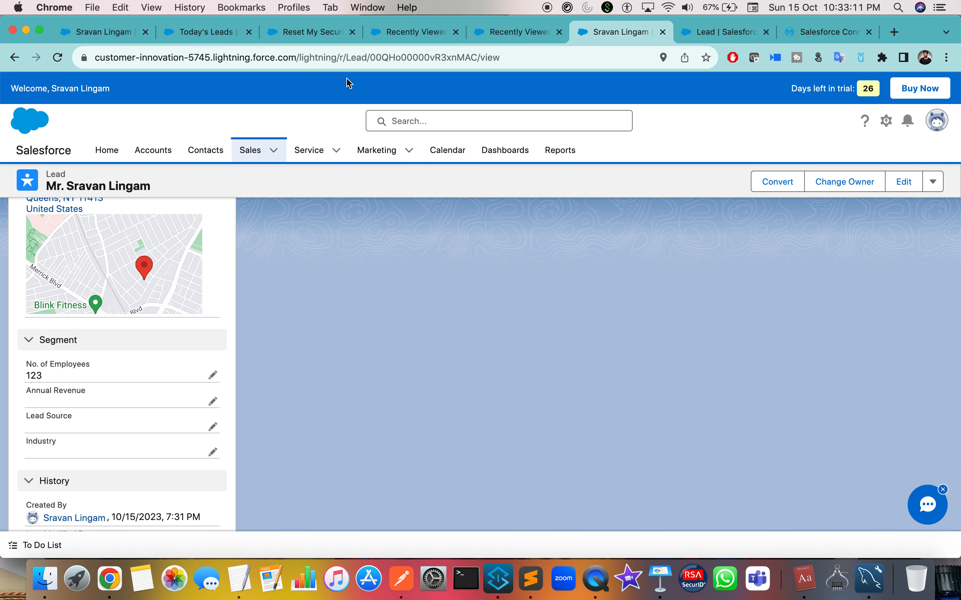
{"action": "key", "text": "ctrl+Right"}
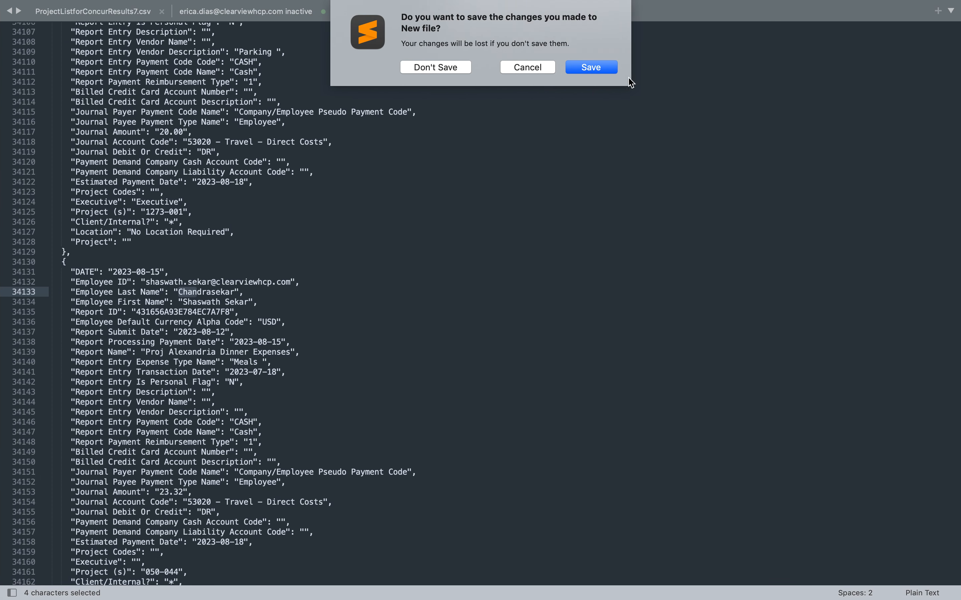
{"action": "left_click", "coordinate": [538, 71]}
Take Sublime Text out of full screen, minimize it, and return to Anypoint Studio.
{"action": "key", "text": "ctrl+Right"}
{"action": "key", "text": "ctrl+Left"}
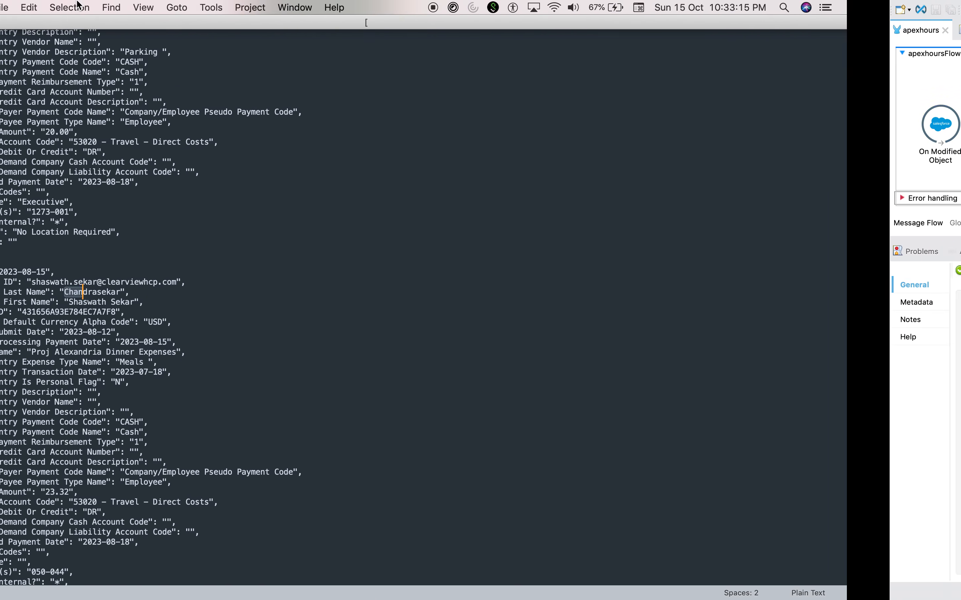
{"action": "left_click", "coordinate": [36, 22]}
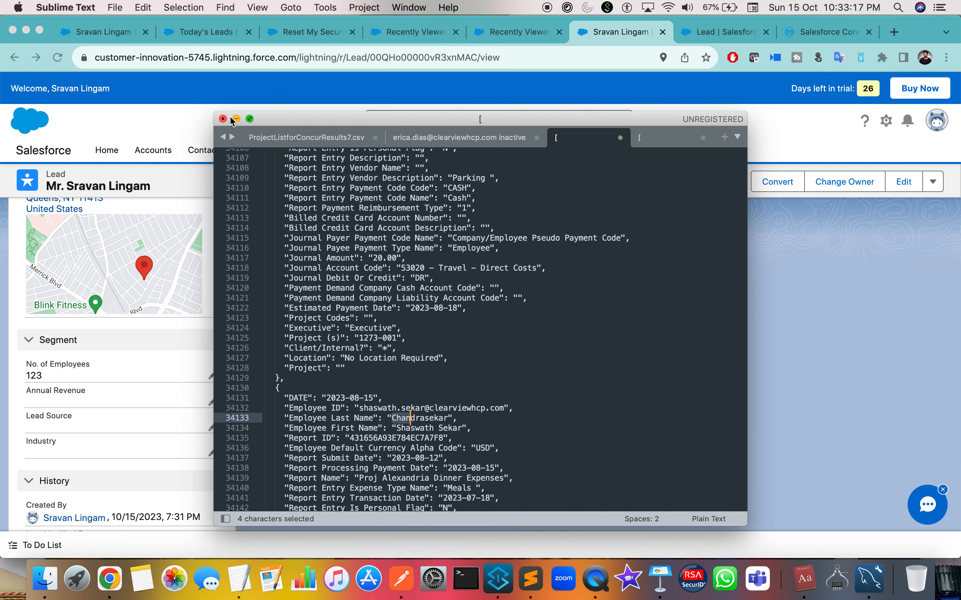
{"action": "left_click", "coordinate": [235, 119]}
{"action": "key", "text": "ctrl+Right"}
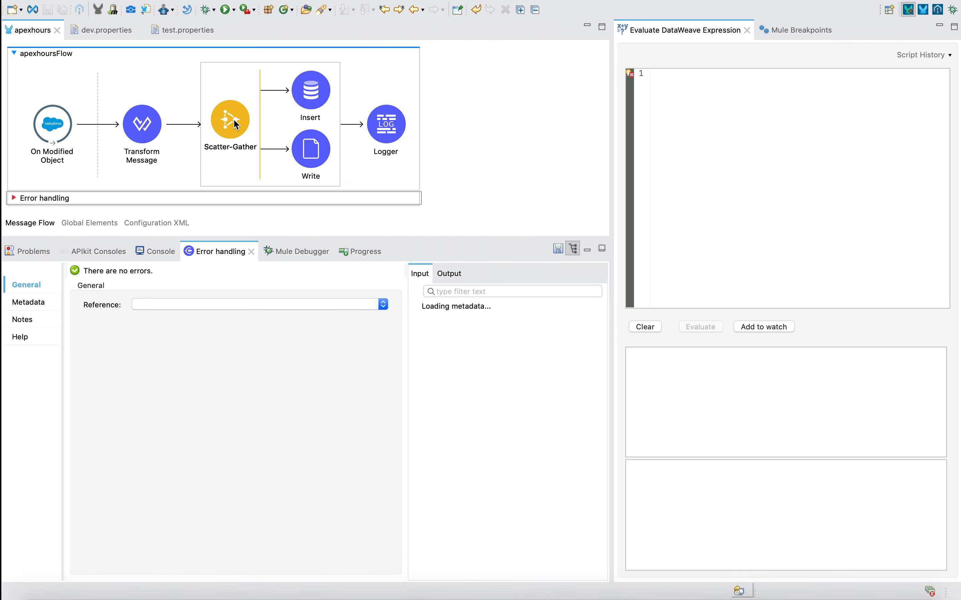
Review the CSV write errors in the Mule console and the Write component's properties.
{"action": "left_click", "coordinate": [160, 250]}
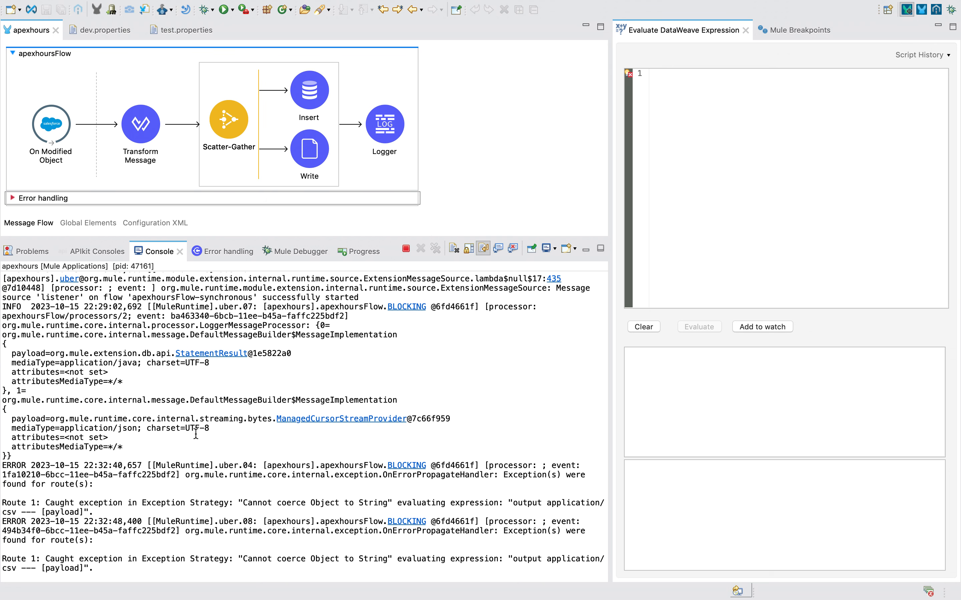
{"action": "scroll", "coordinate": [196, 434], "scroll_direction": "up", "scroll_amount": 5}
{"action": "scroll", "coordinate": [196, 434], "scroll_direction": "down", "scroll_amount": 5}
{"action": "left_click", "coordinate": [320, 163]}
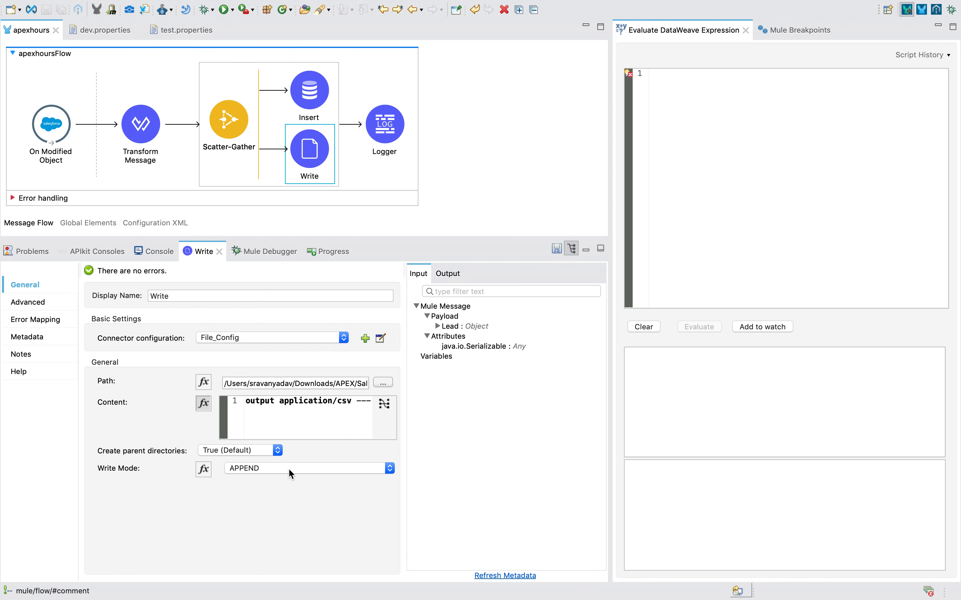
{"action": "key", "text": "ctrl+Left"}
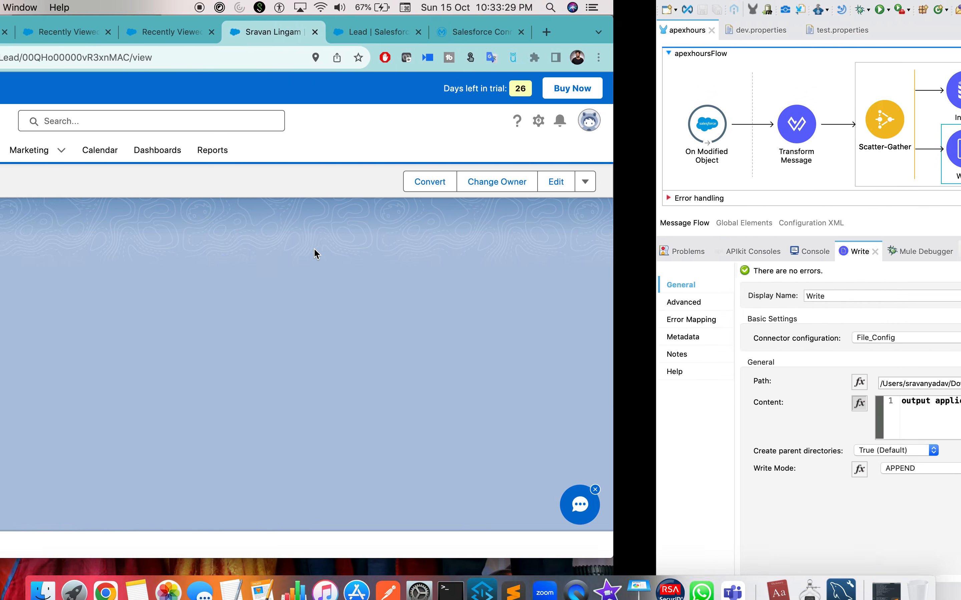
{"action": "key", "text": "ctrl+Right"}
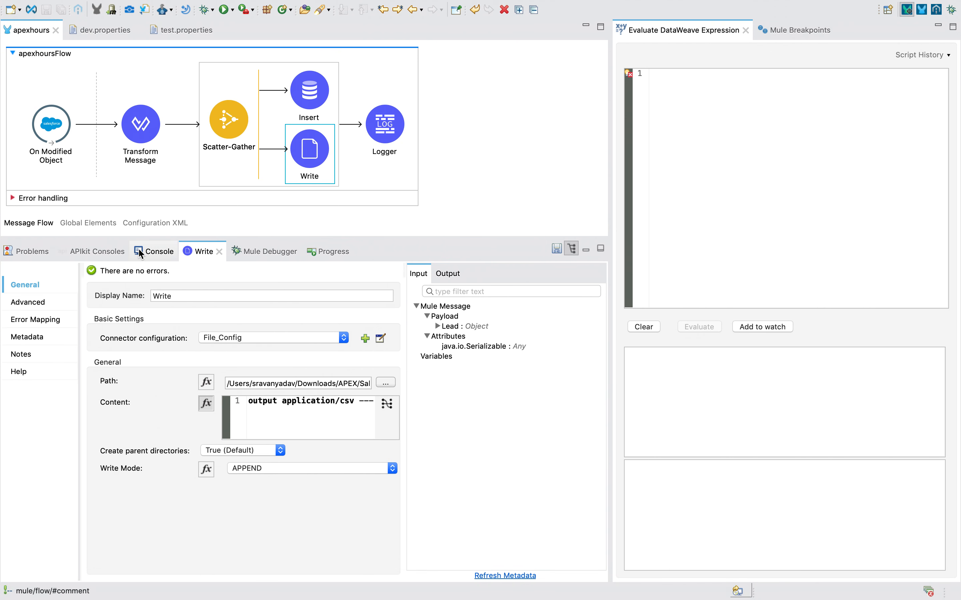
{"action": "left_click", "coordinate": [157, 251]}
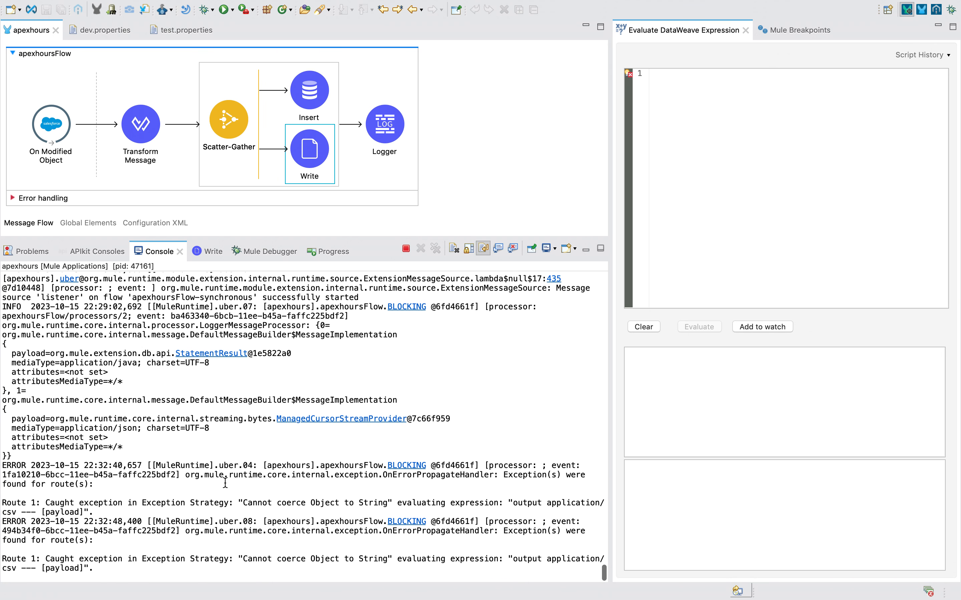
{"action": "scroll", "coordinate": [225, 482], "scroll_direction": "up", "scroll_amount": 20}
{"action": "left_click", "coordinate": [497, 142]}
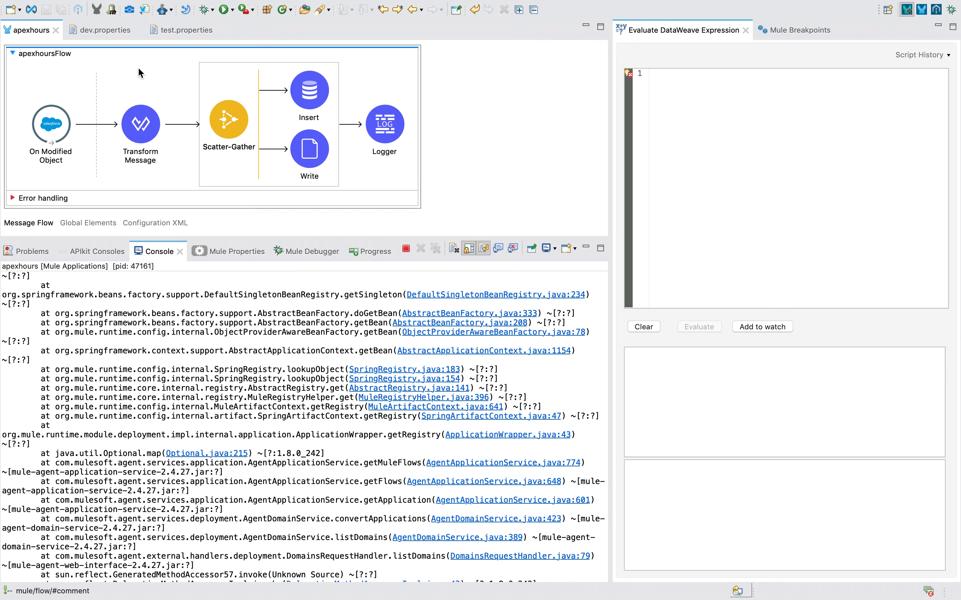
{"action": "left_click", "coordinate": [499, 135]}
{"action": "left_click", "coordinate": [292, 154]}
{"action": "left_click", "coordinate": [152, 250]}
{"action": "scroll", "coordinate": [180, 354], "scroll_direction": "down", "scroll_amount": 15}
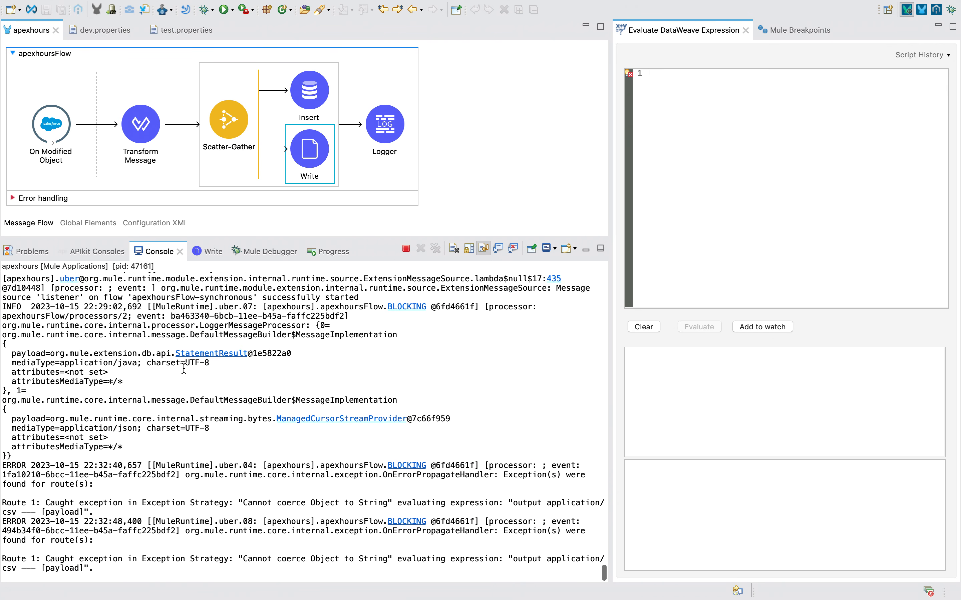
Stop the running apexhours application and relaunch it with Run project apexhours.
{"action": "left_click", "coordinate": [406, 248]}
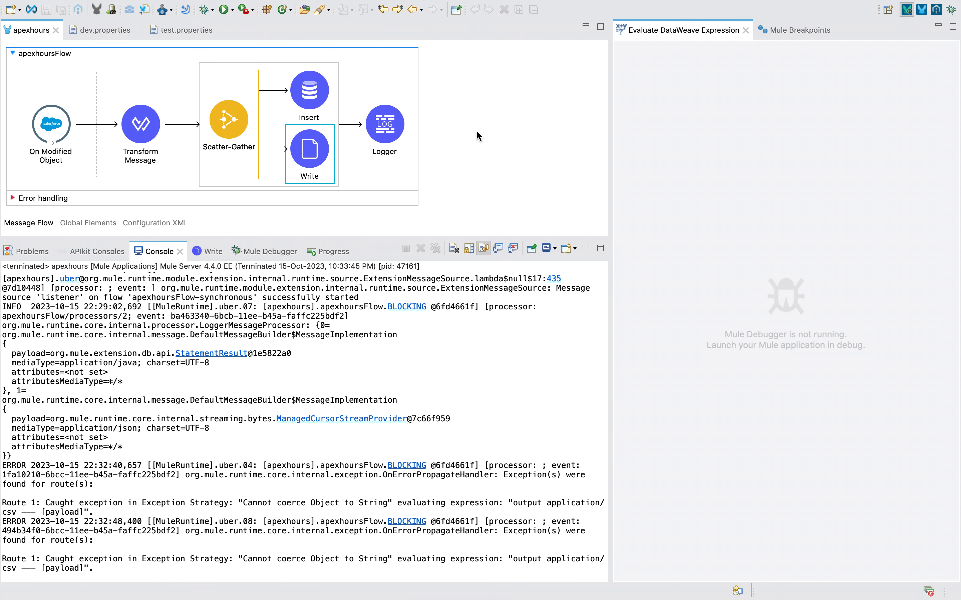
{"action": "right_click", "coordinate": [476, 132]}
{"action": "left_click", "coordinate": [477, 131]}
{"action": "right_click", "coordinate": [477, 131]}
{"action": "left_click", "coordinate": [493, 137]}
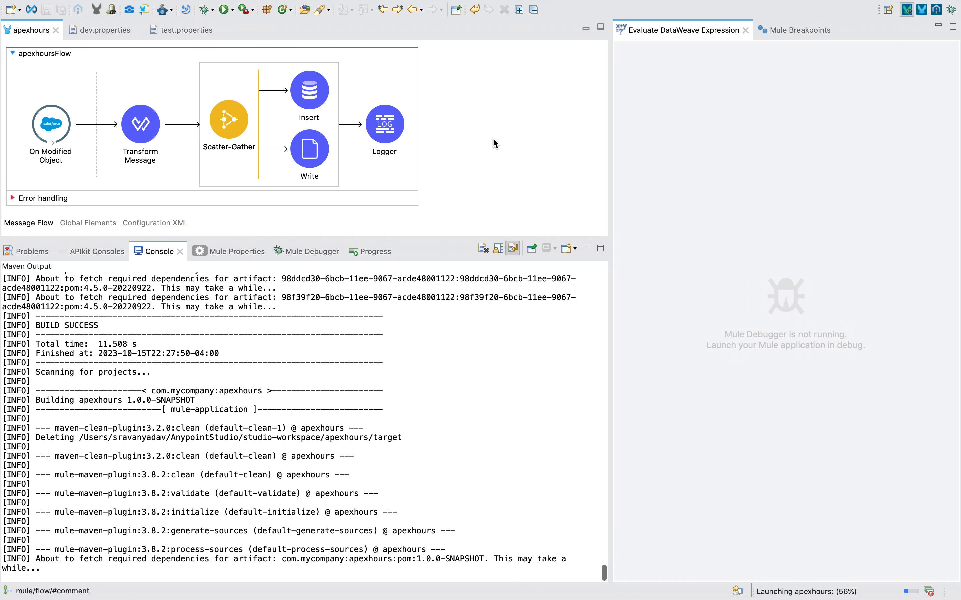
{"action": "key", "text": "ctrl+Left"}
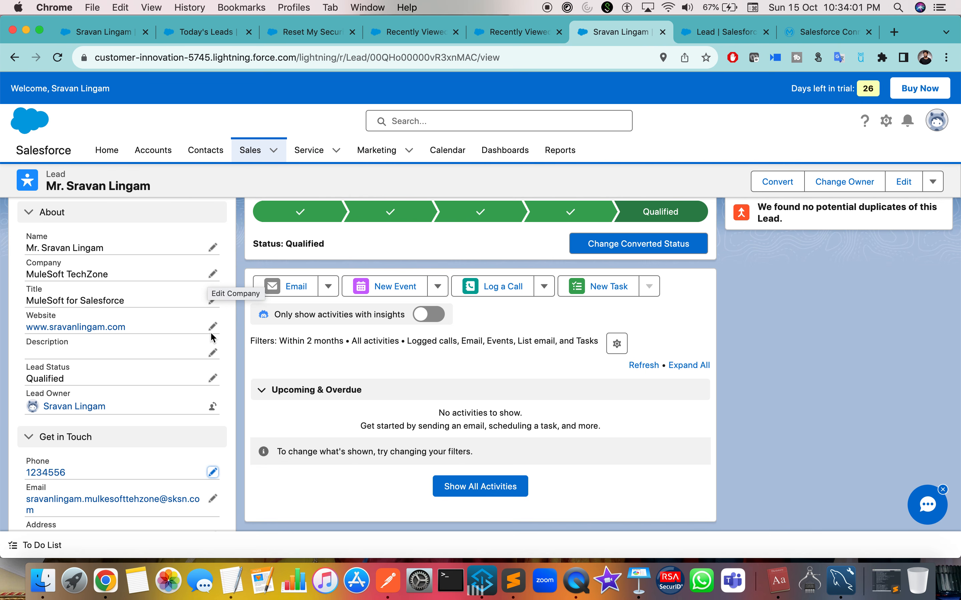
Inline-edit the Salesforce lead's Company field, replacing MuleSoft TechZone with ApexHours.
{"action": "scroll", "coordinate": [211, 336], "scroll_direction": "down", "scroll_amount": 2}
{"action": "key", "text": "ctrl+Right"}
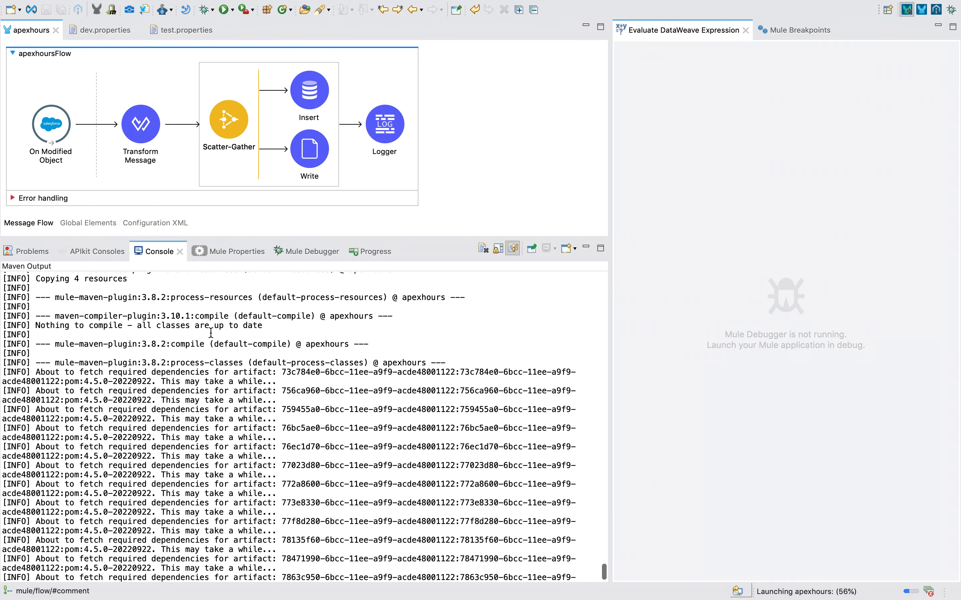
{"action": "key", "text": "ctrl+Left"}
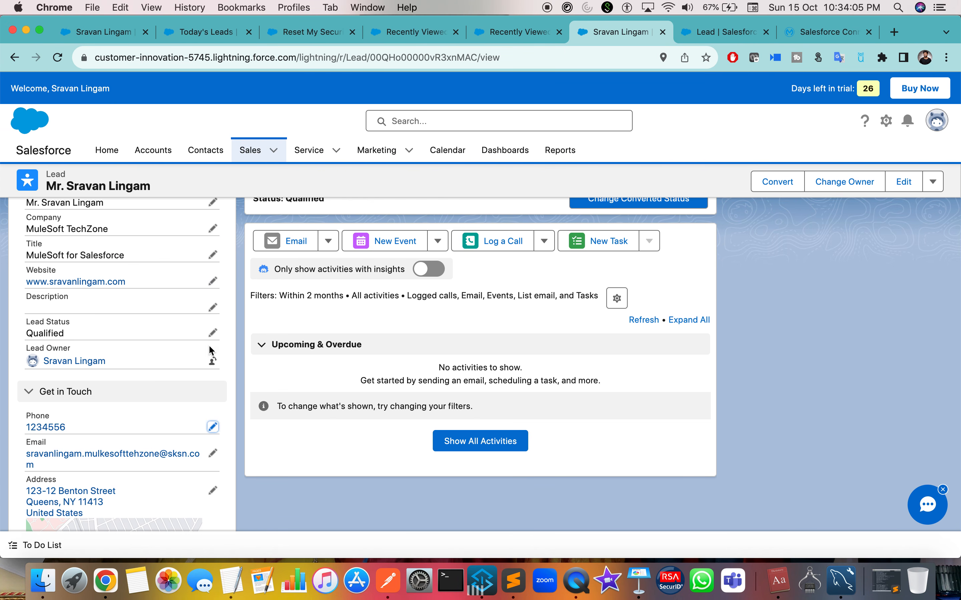
{"action": "scroll", "coordinate": [210, 352], "scroll_direction": "up", "scroll_amount": 2}
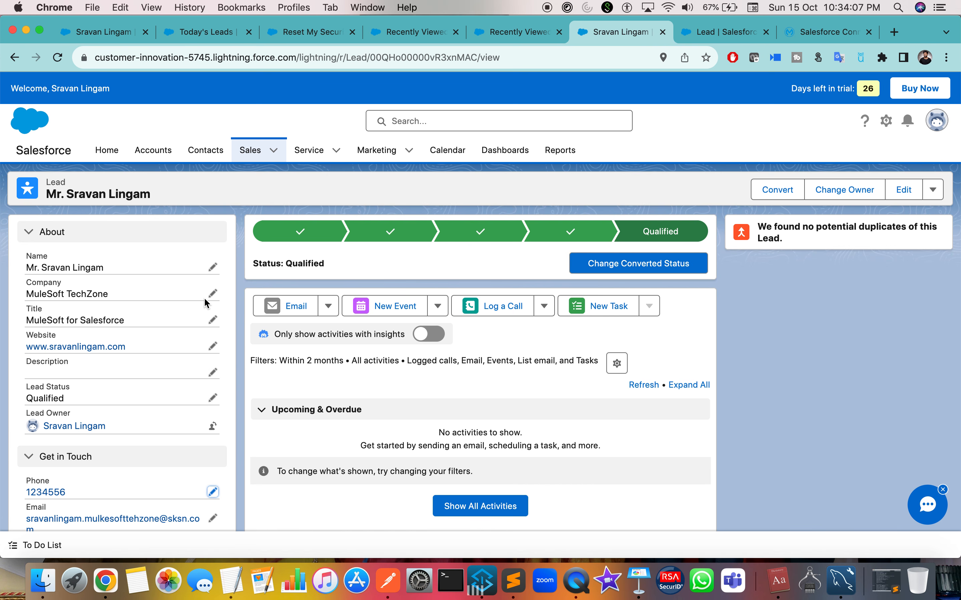
{"action": "left_click", "coordinate": [213, 293]}
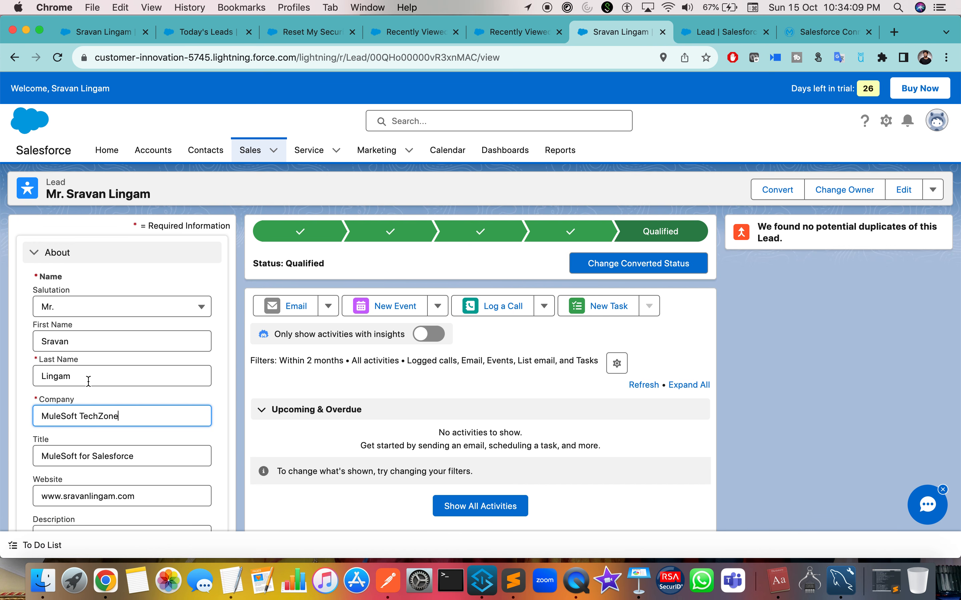
{"action": "triple_click", "coordinate": [91, 410]}
{"action": "type", "text": "A"}
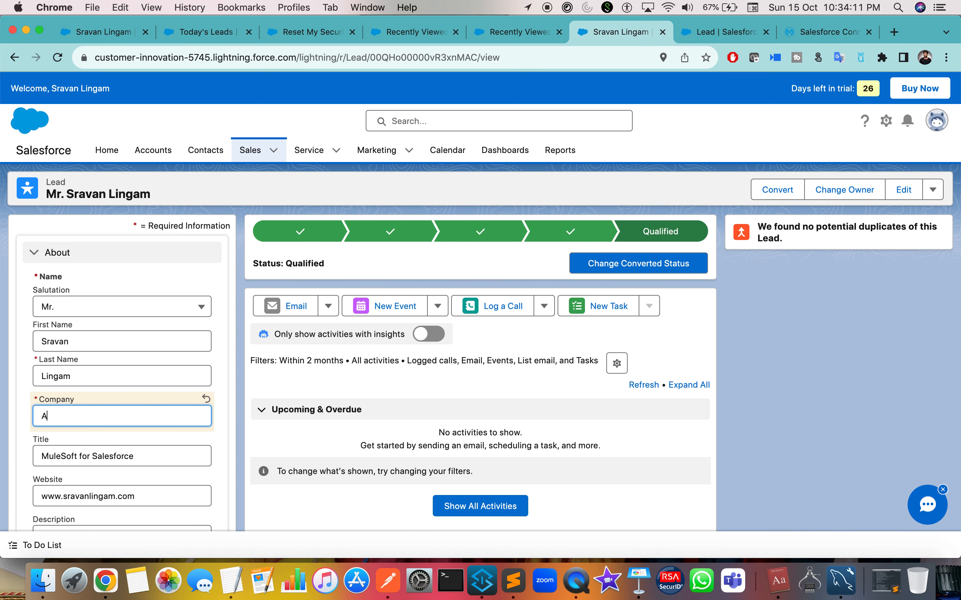
{"action": "type", "text": "pexHours"}
{"action": "left_click", "coordinate": [784, 370]}
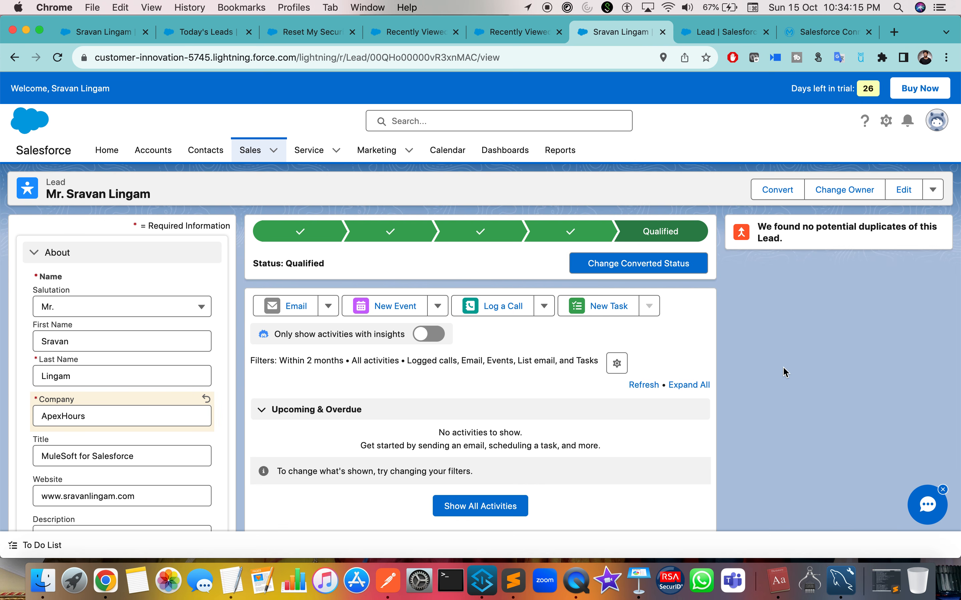
{"action": "key", "text": "ctrl+Right"}
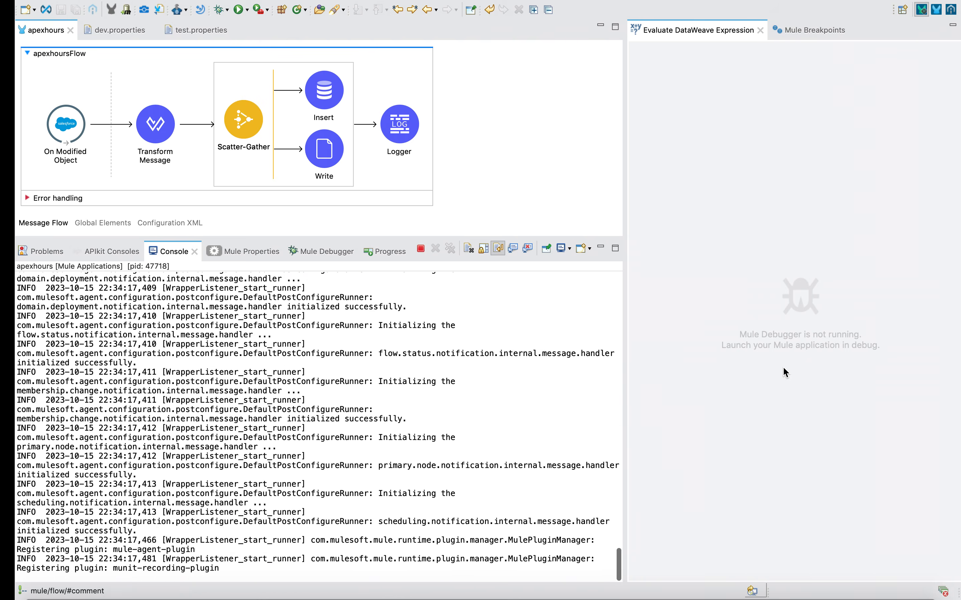
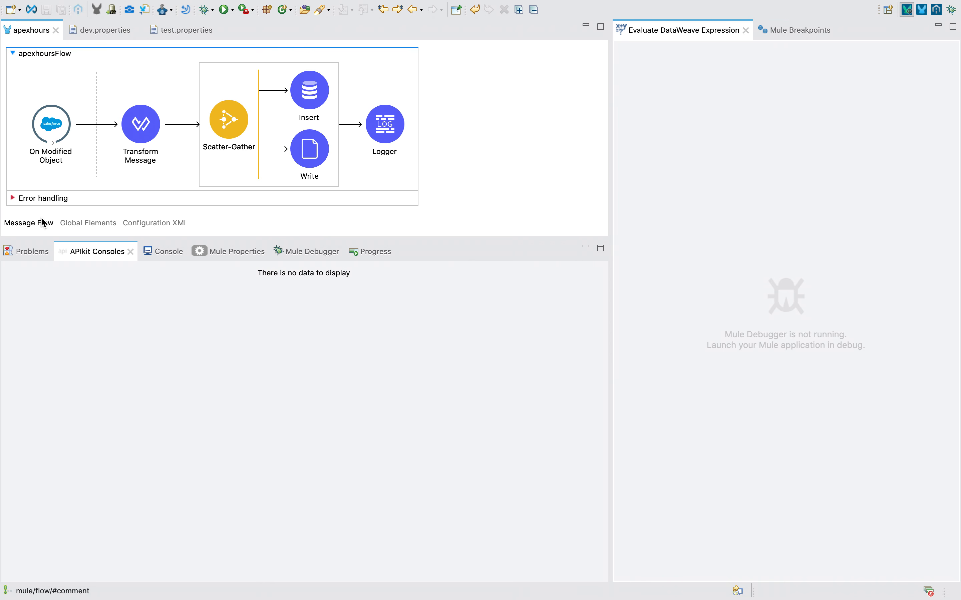
Save the edited Salesforce lead record with Company set to ApexHours.
{"action": "key", "text": "ctrl+Left"}
{"action": "scroll", "coordinate": [133, 386], "scroll_direction": "down", "scroll_amount": 15}
{"action": "left_click", "coordinate": [140, 456]}
Highlight the Route 1 'Cannot coerce Object to String' error in Studio's Console log.
{"action": "key", "text": "ctrl+Right"}
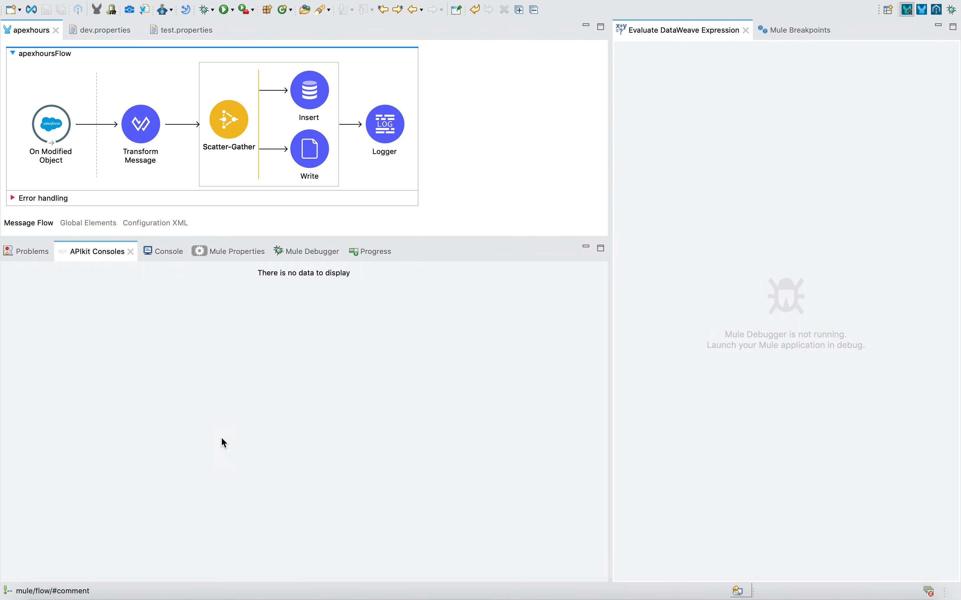
{"action": "left_click", "coordinate": [147, 251]}
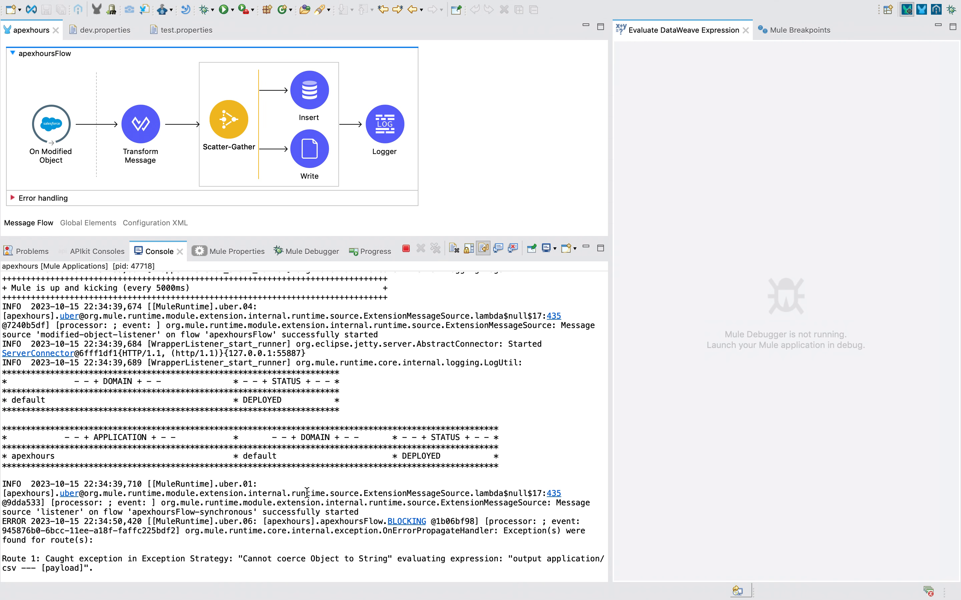
{"action": "left_click_drag", "start_coordinate": [298, 550], "coordinate": [434, 555]}
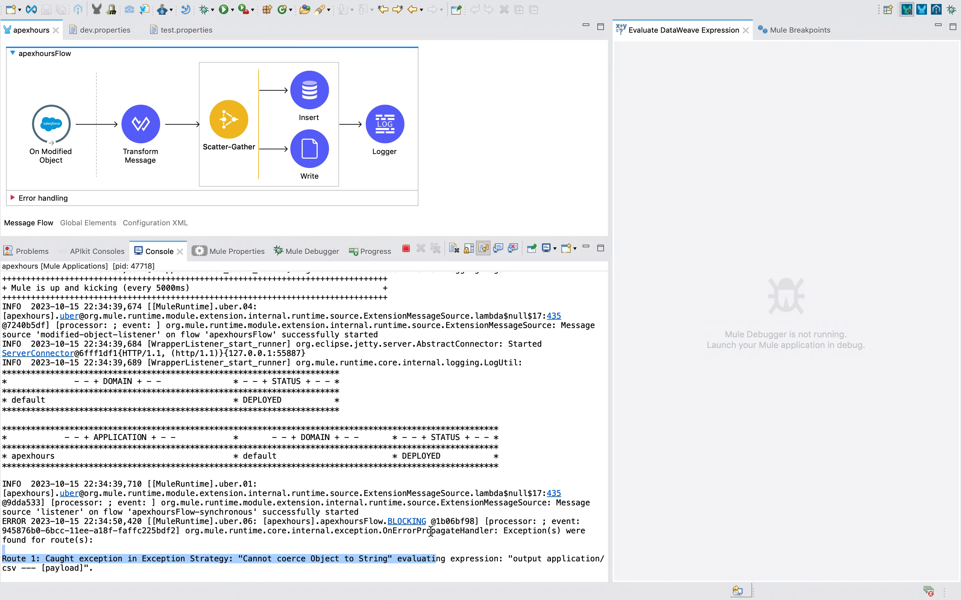
Open Downloads > APEX > SalesforceLeads.csv in Numbers, check the Qualified lead row, then close it.
{"action": "key", "text": "ctrl+Left"}
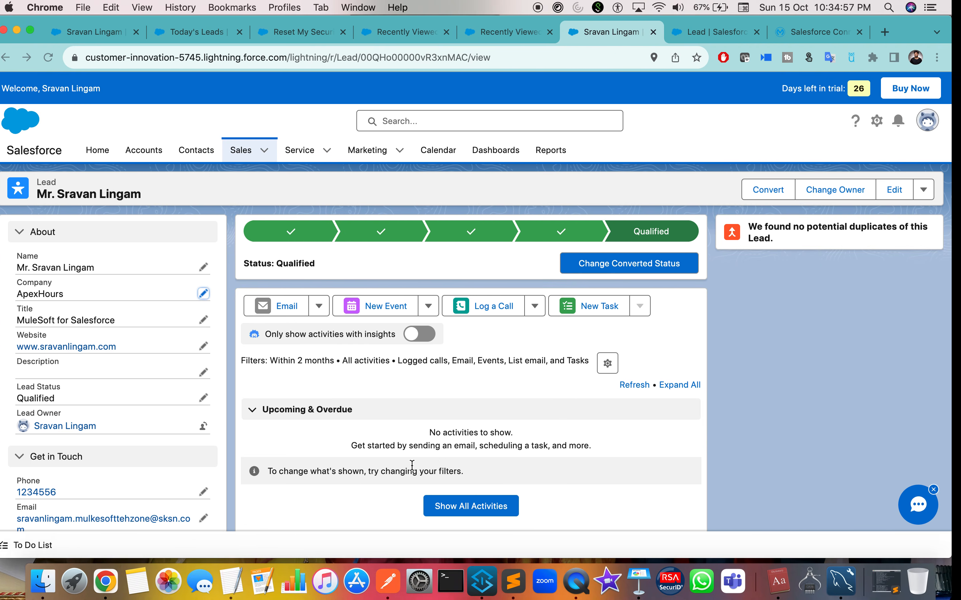
{"action": "left_click", "coordinate": [54, 583]}
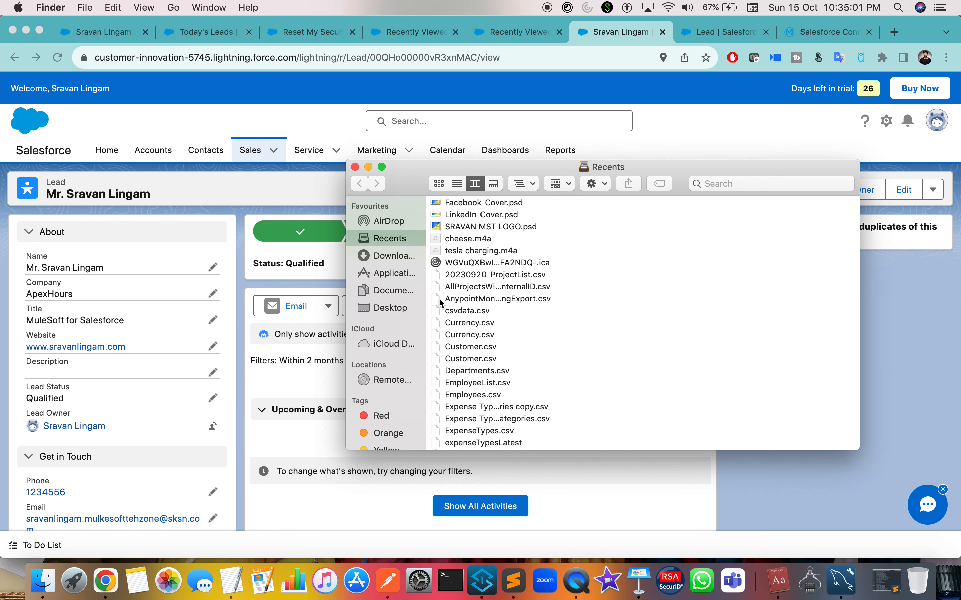
{"action": "left_click", "coordinate": [386, 256]}
{"action": "left_click", "coordinate": [485, 203]}
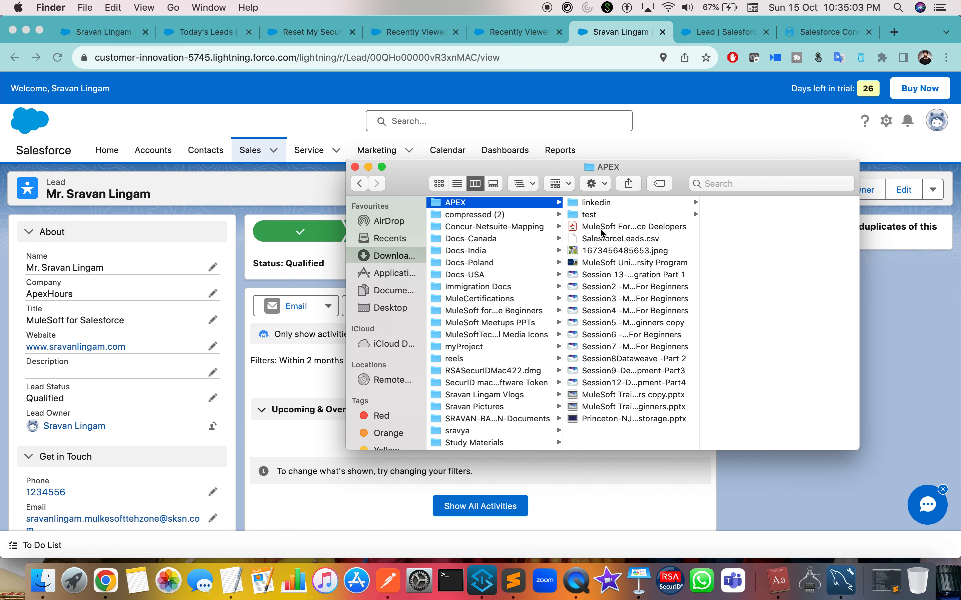
{"action": "left_click", "coordinate": [645, 239]}
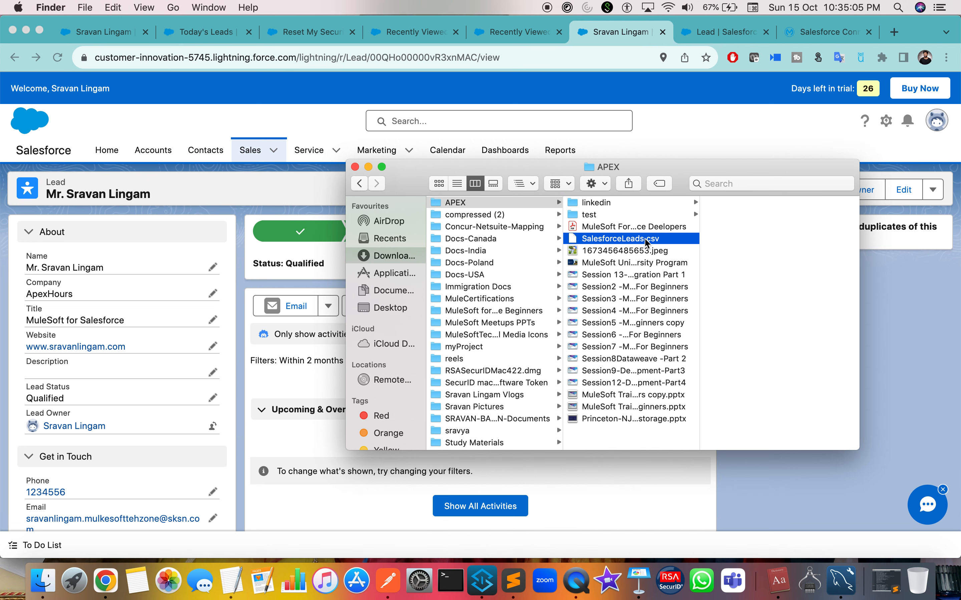
{"action": "double_click", "coordinate": [645, 239]}
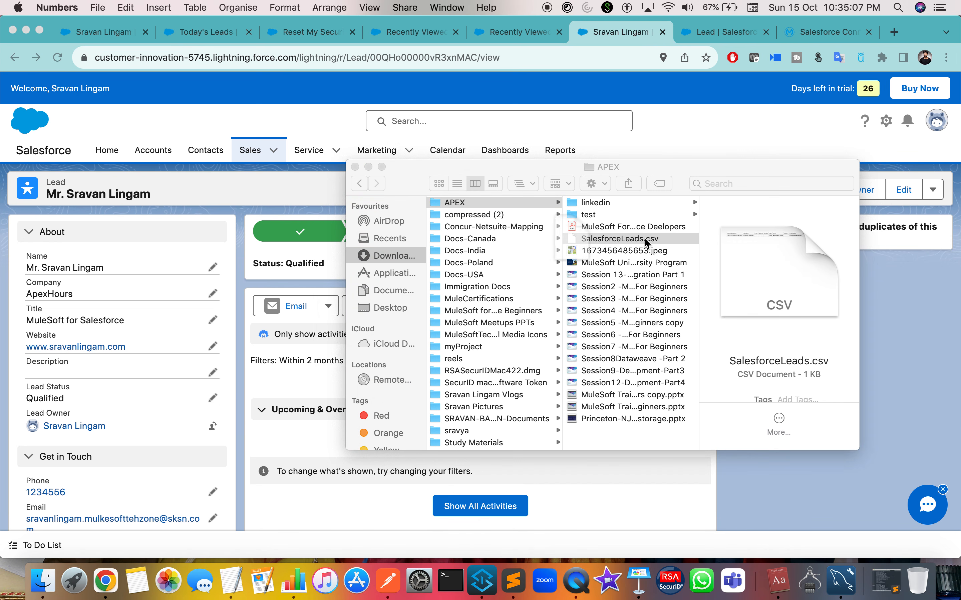
{"action": "scroll", "coordinate": [512, 185], "scroll_direction": "right", "scroll_amount": 20}
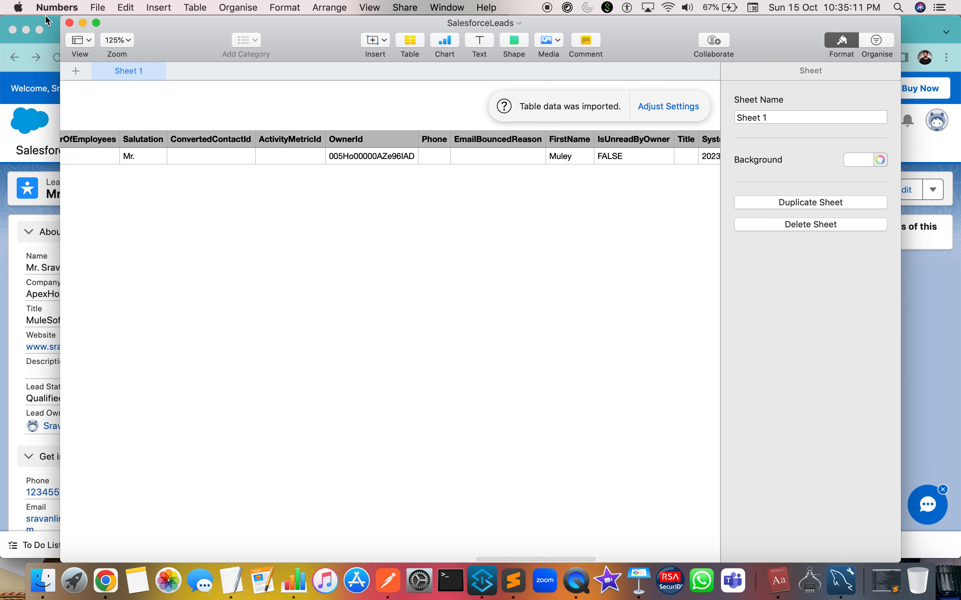
{"action": "left_click", "coordinate": [69, 23]}
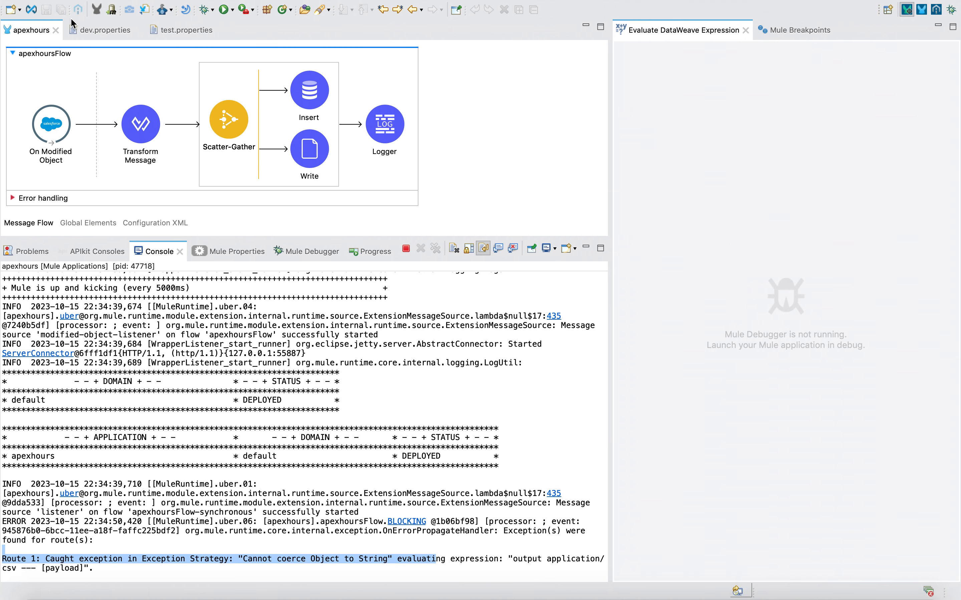
Terminate the apexhours application in the Console, then move past Postman to the Keynote deck.
{"action": "left_click", "coordinate": [405, 249]}
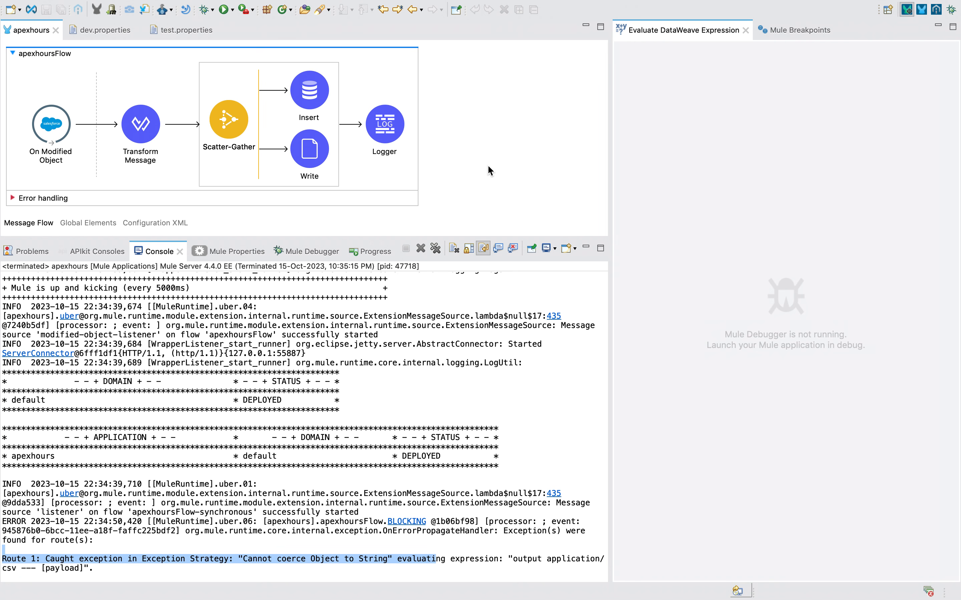
{"action": "scroll", "coordinate": [486, 171], "scroll_direction": "down", "scroll_amount": 5}
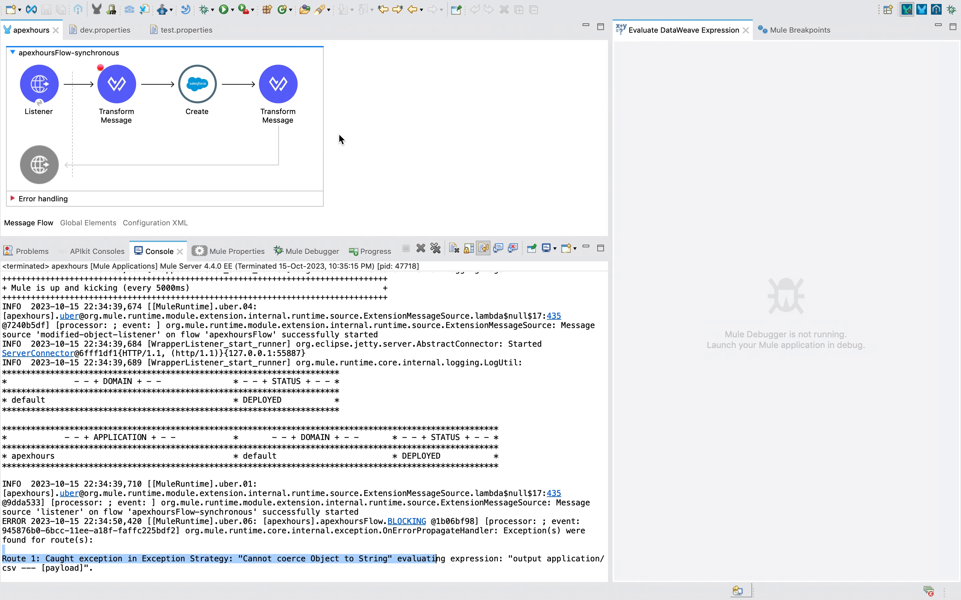
{"action": "scroll", "coordinate": [339, 135], "scroll_direction": "up", "scroll_amount": 5}
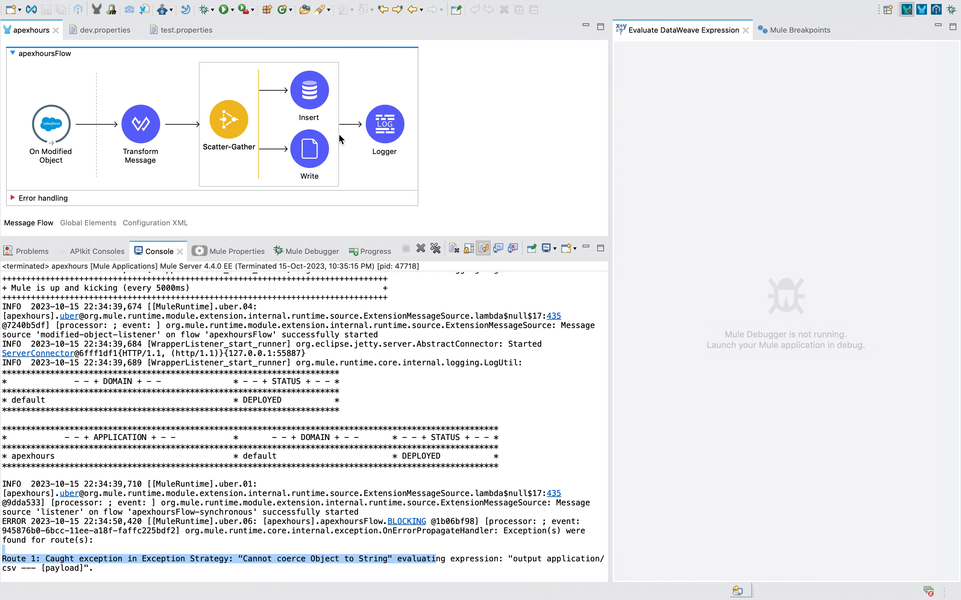
{"action": "key", "text": "ctrl+Right"}
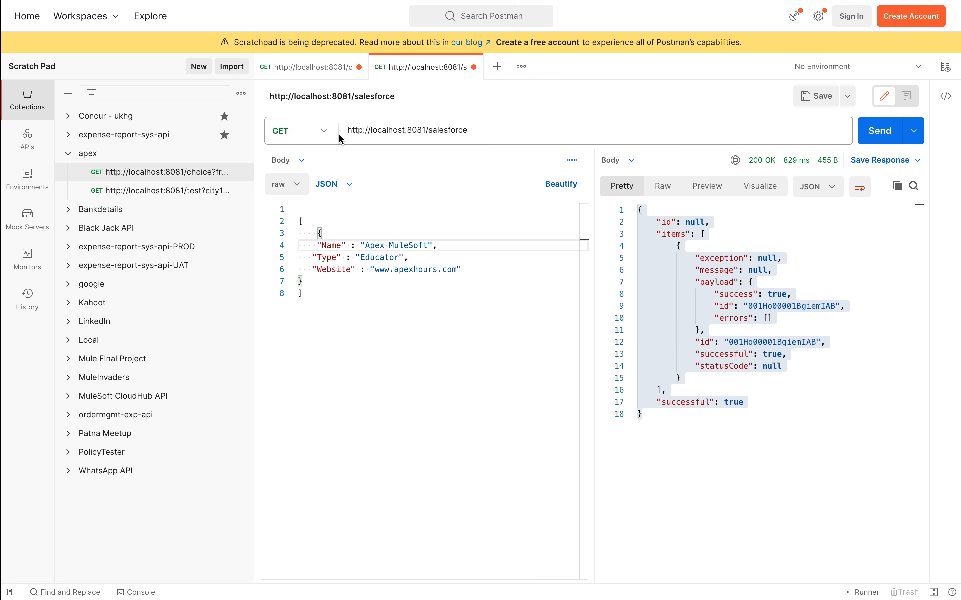
{"action": "key", "text": "ctrl+Left"}
{"action": "key", "text": "ctrl+Left"}
{"action": "key", "text": "ctrl+Left"}
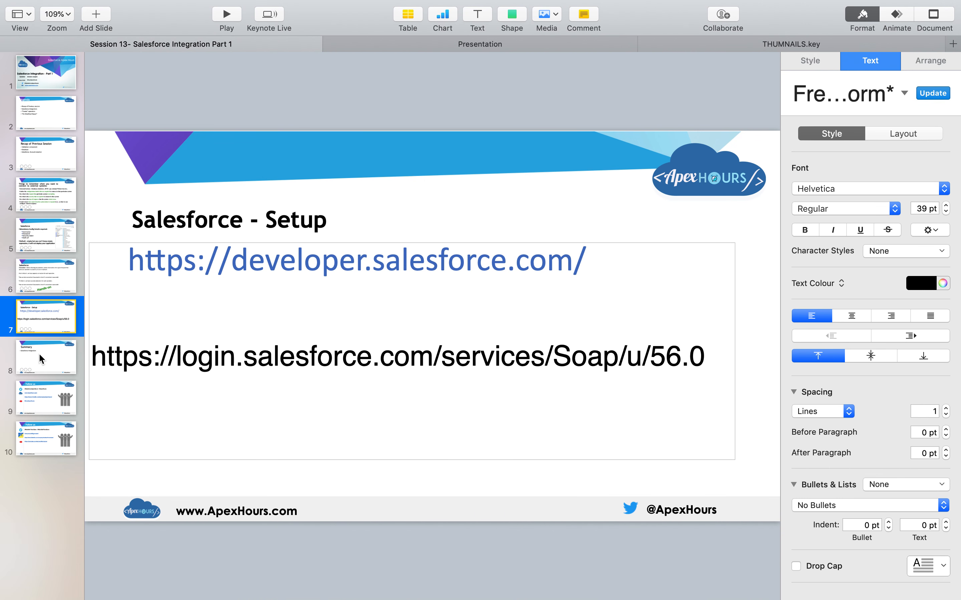
Step through slides 8, 9 and 10: Summary, Follow us, and the MuleSoft TechZone links.
{"action": "left_click", "coordinate": [39, 353]}
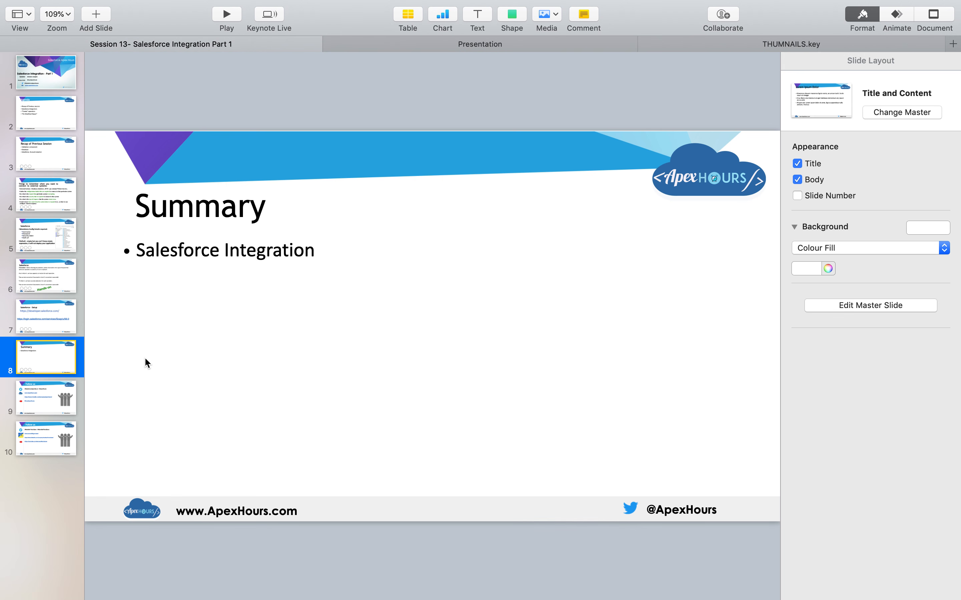
{"action": "left_click", "coordinate": [53, 394]}
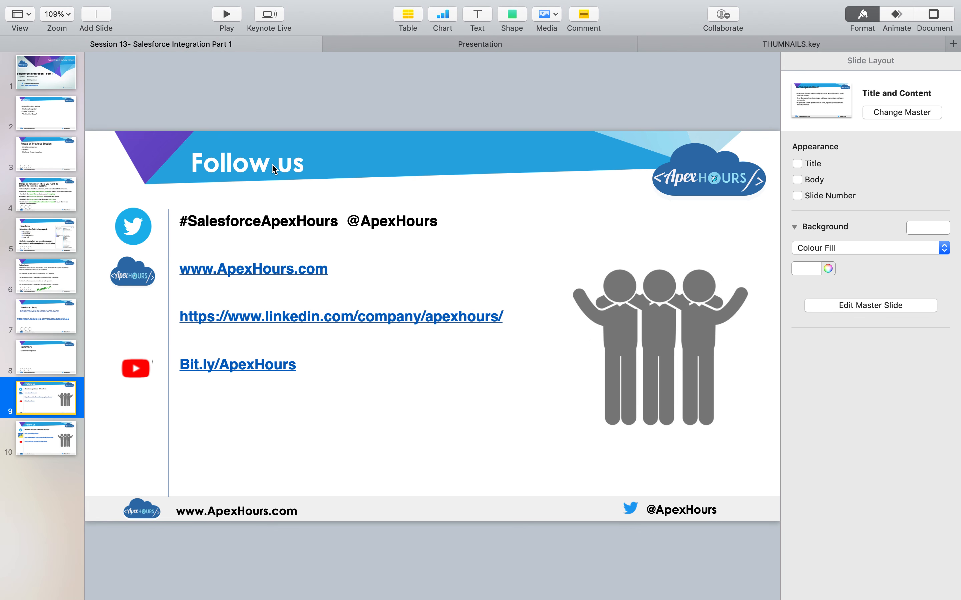
{"action": "left_click", "coordinate": [42, 437]}
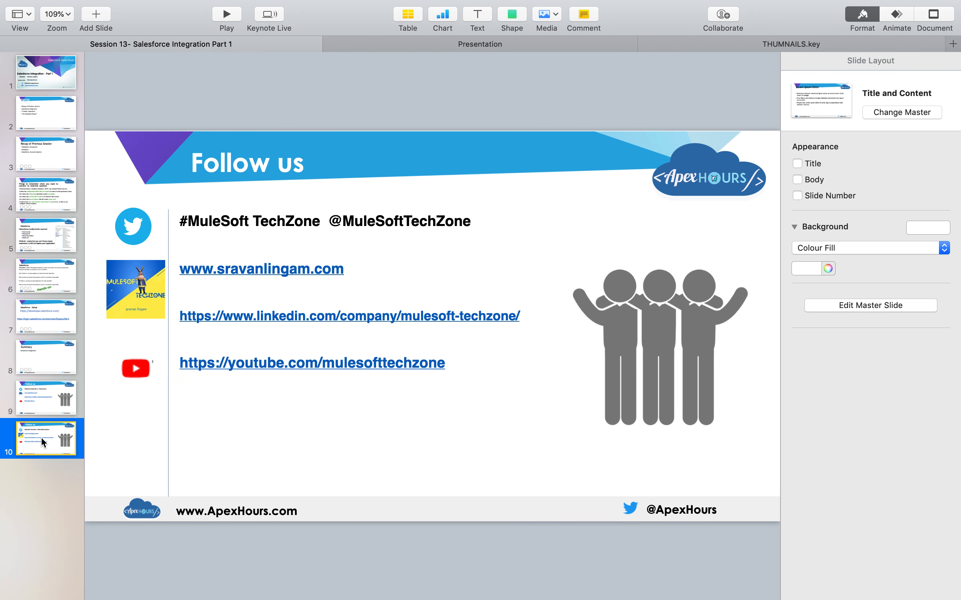